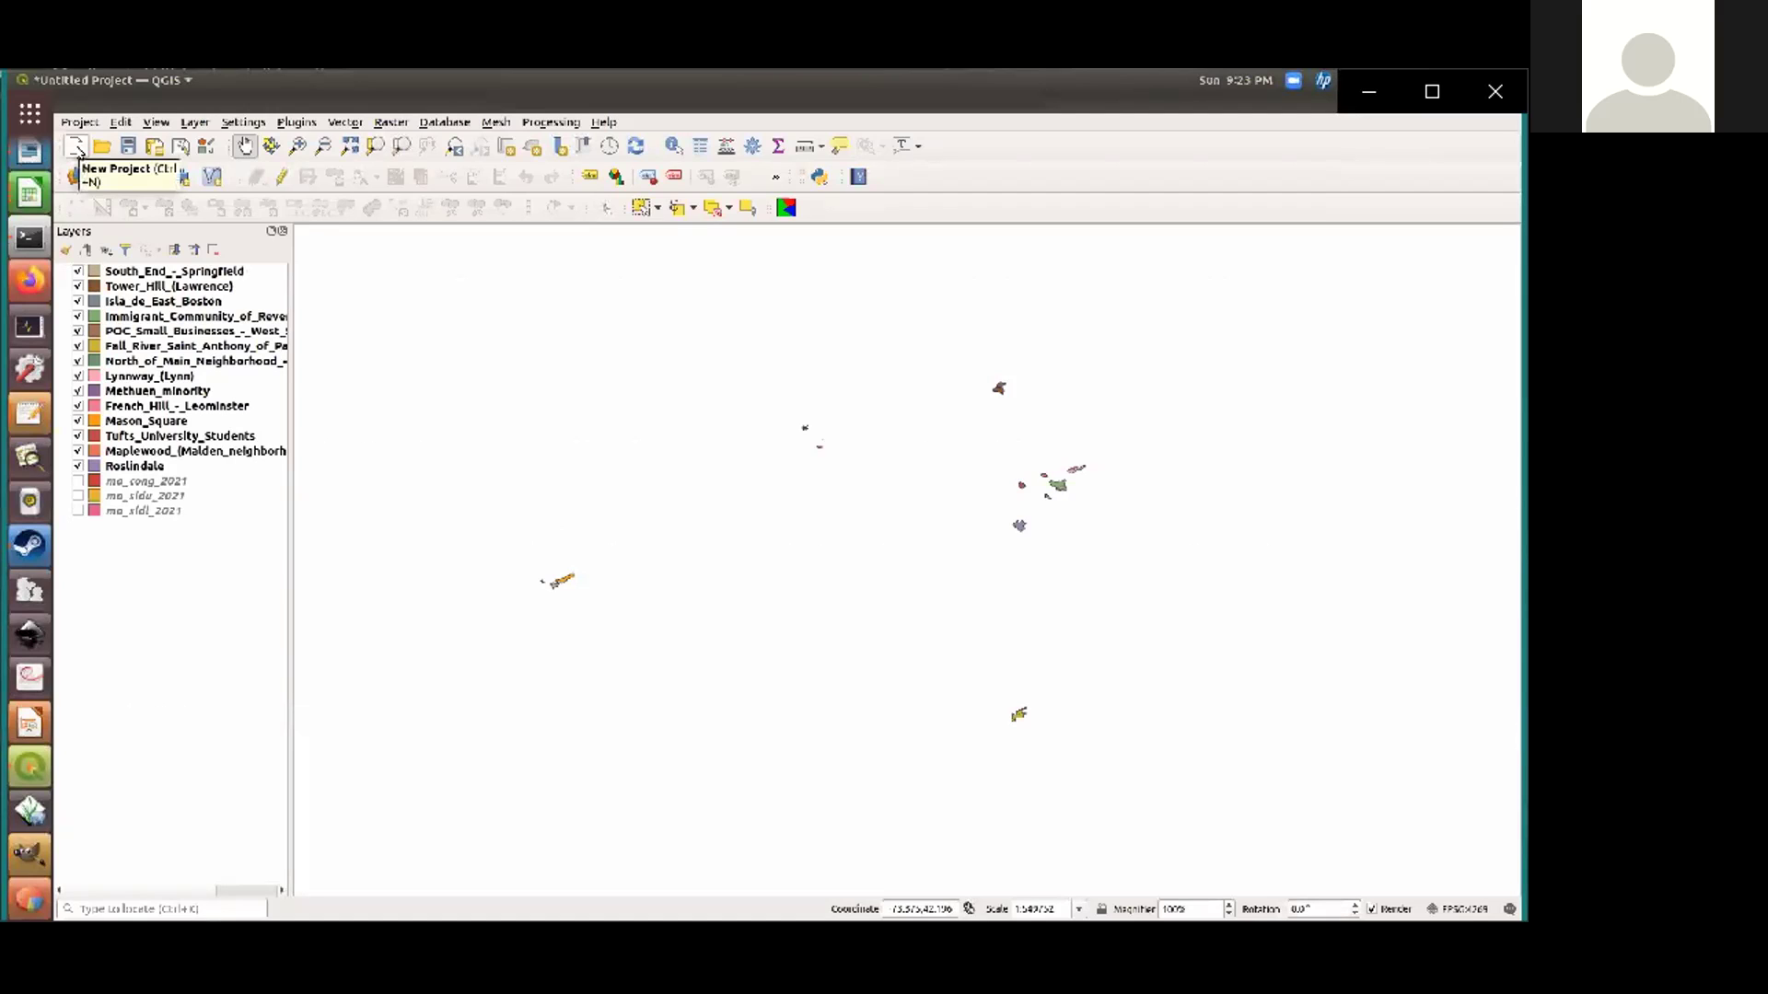
click(80, 122)
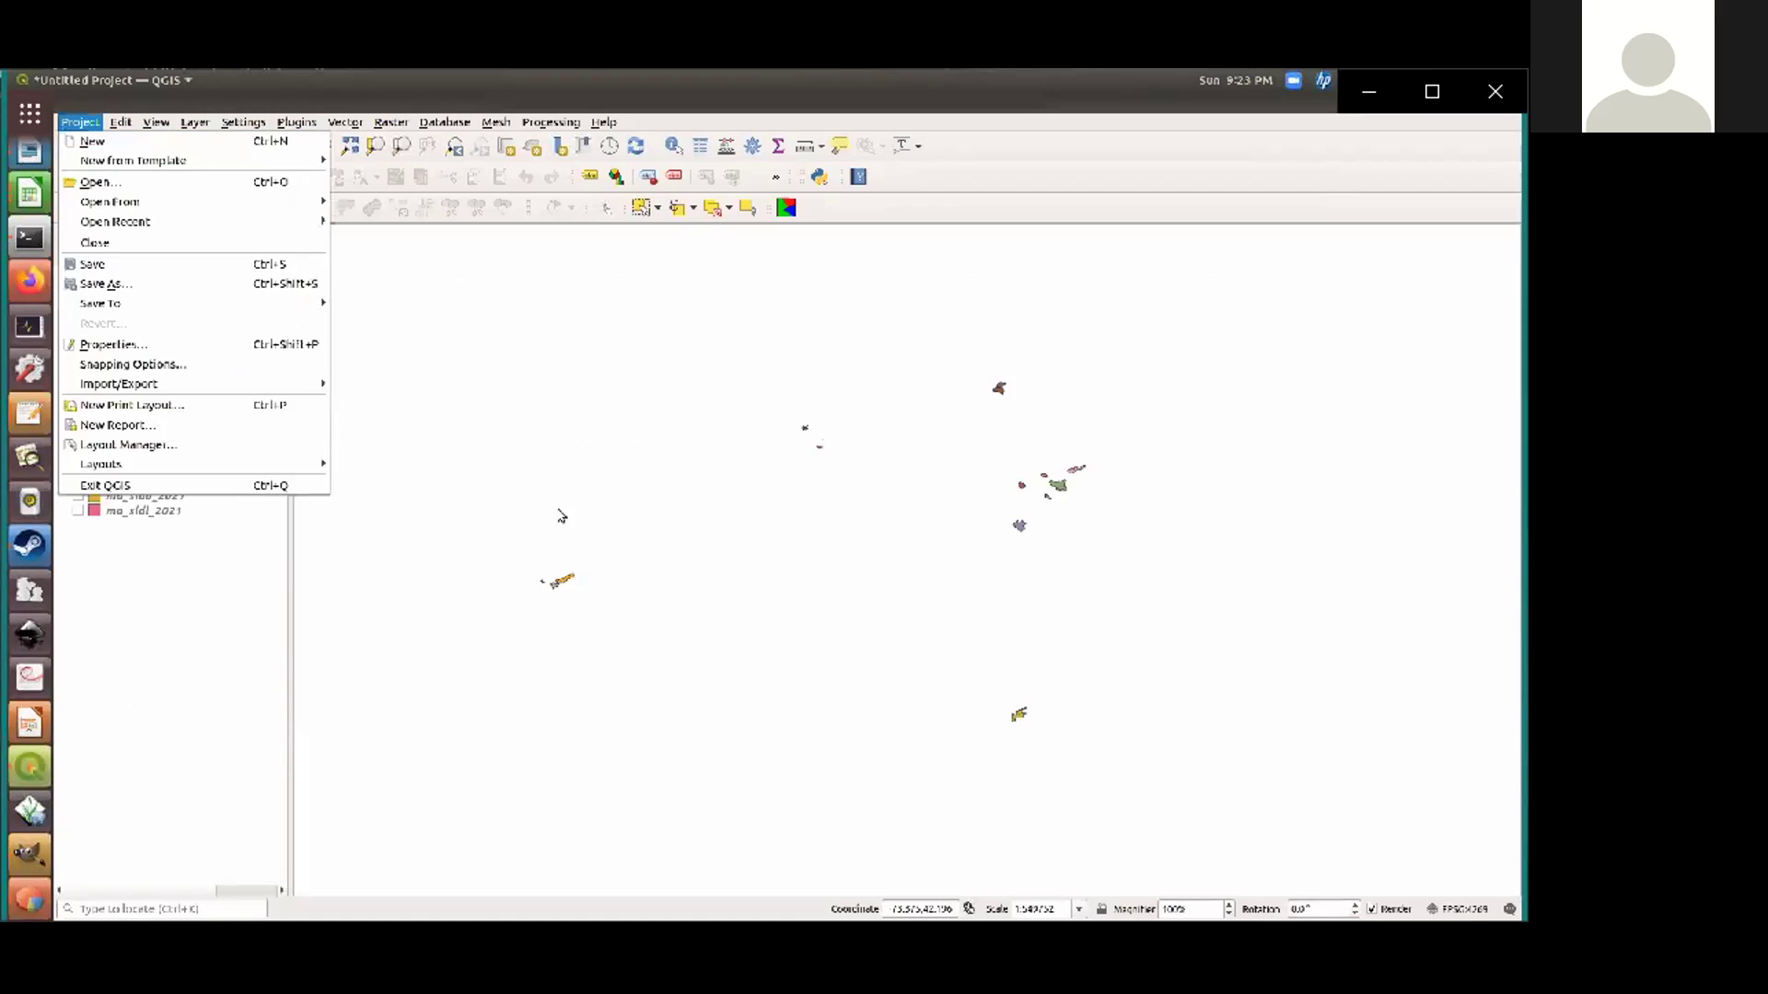
click(378, 91)
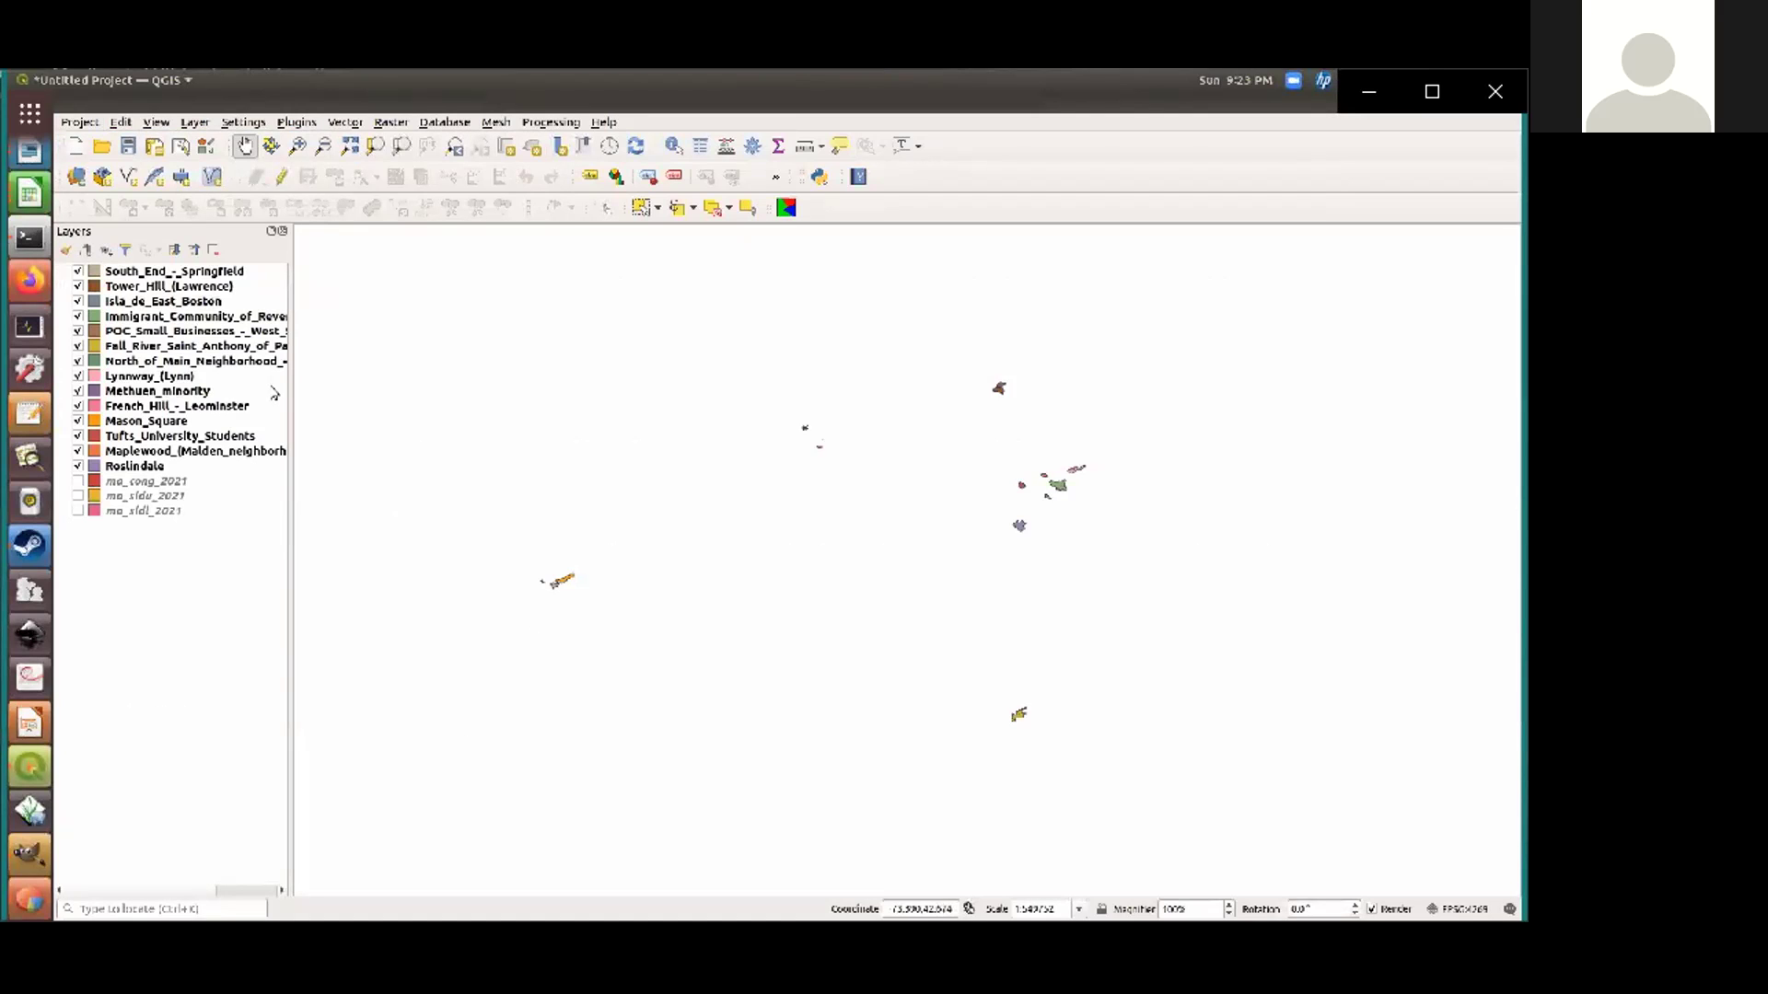
click(194, 123)
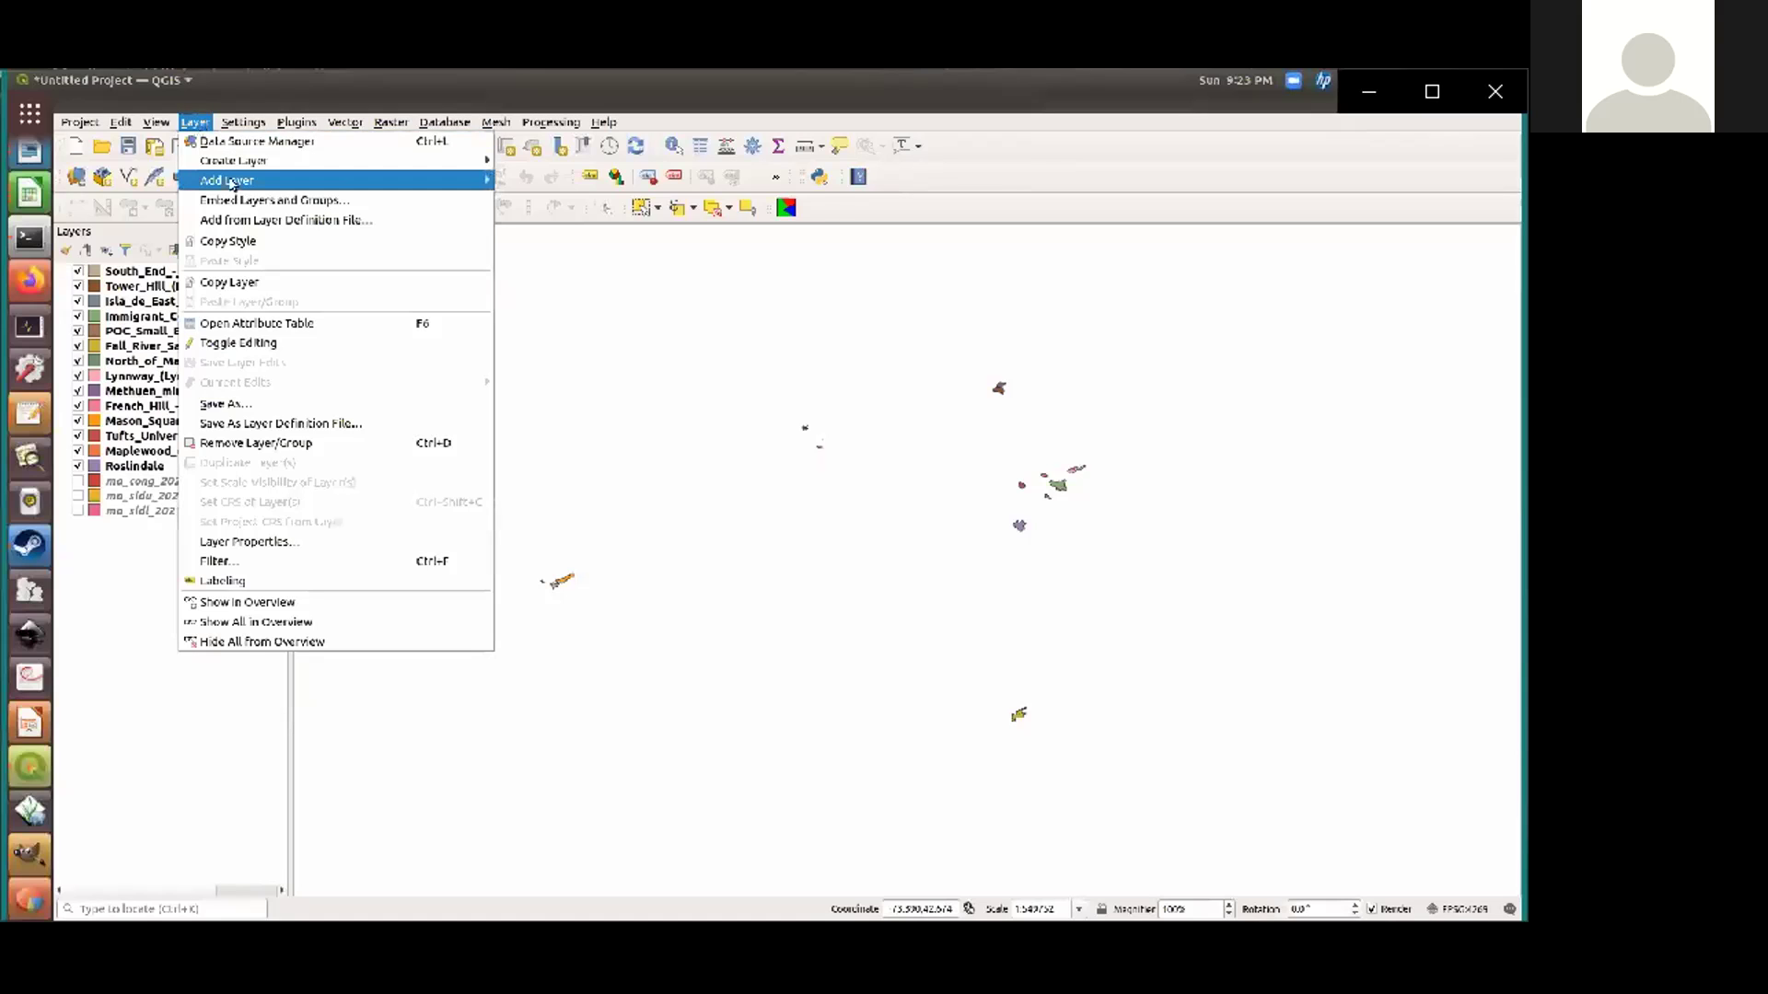
mouse_move(232, 184)
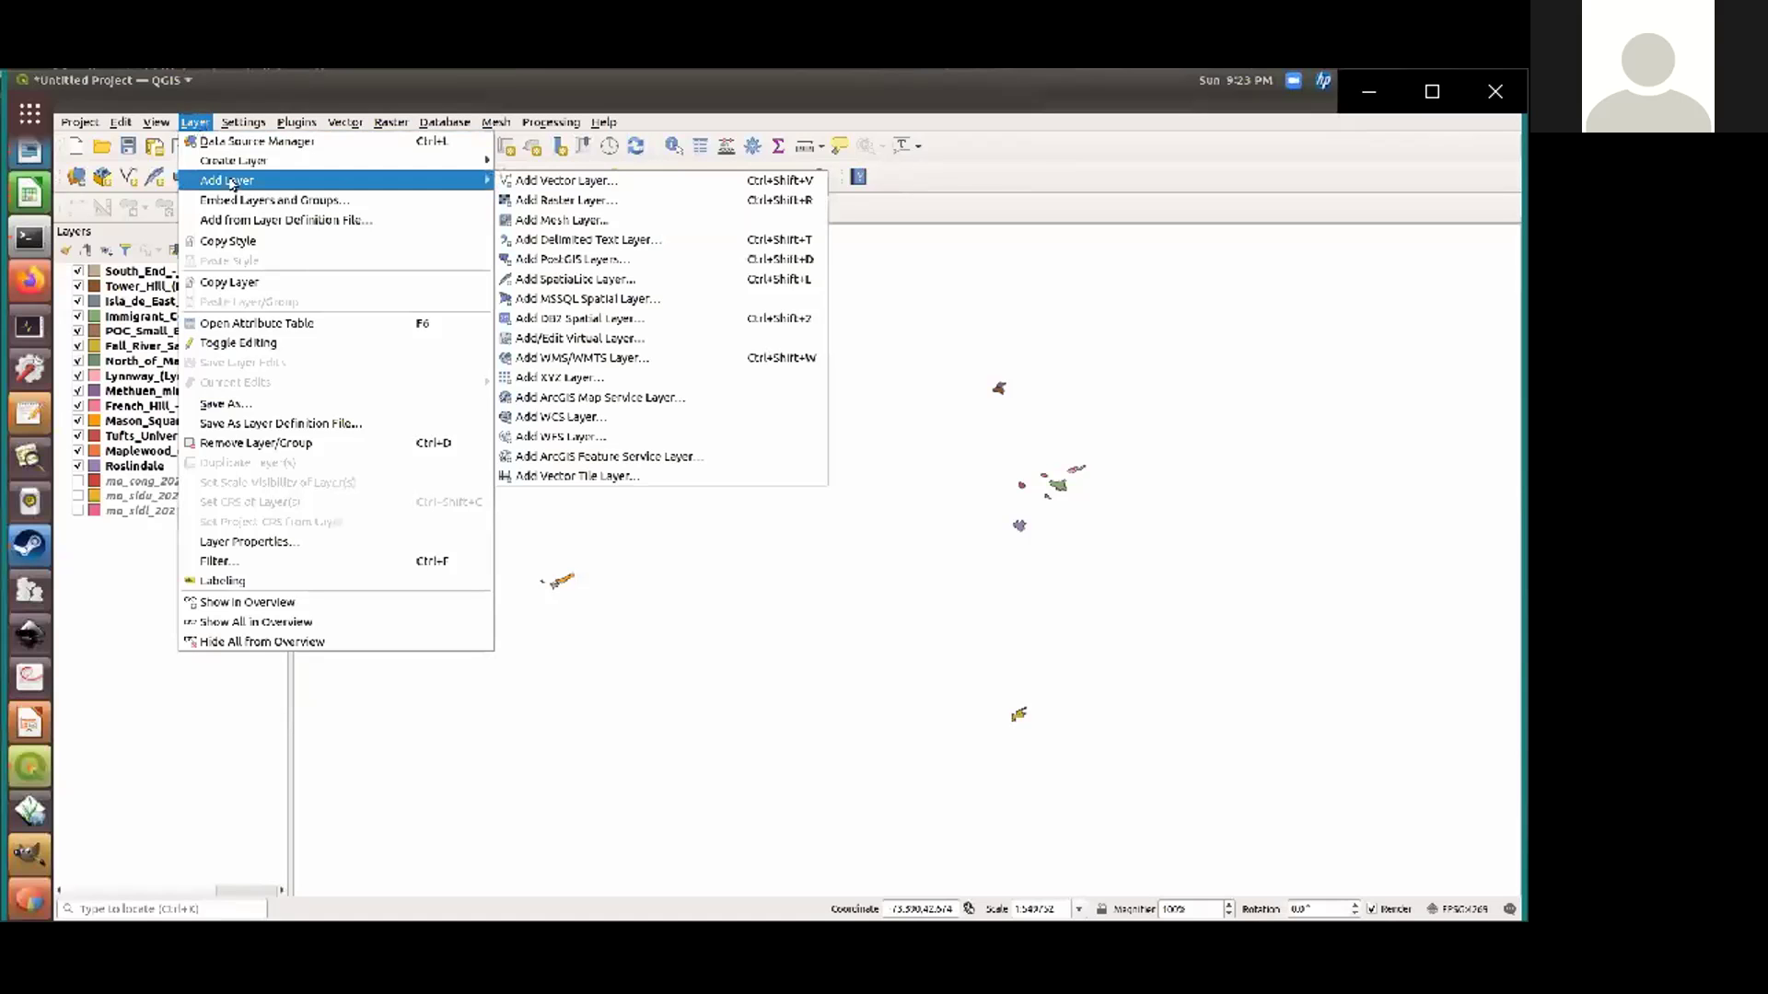
click(568, 184)
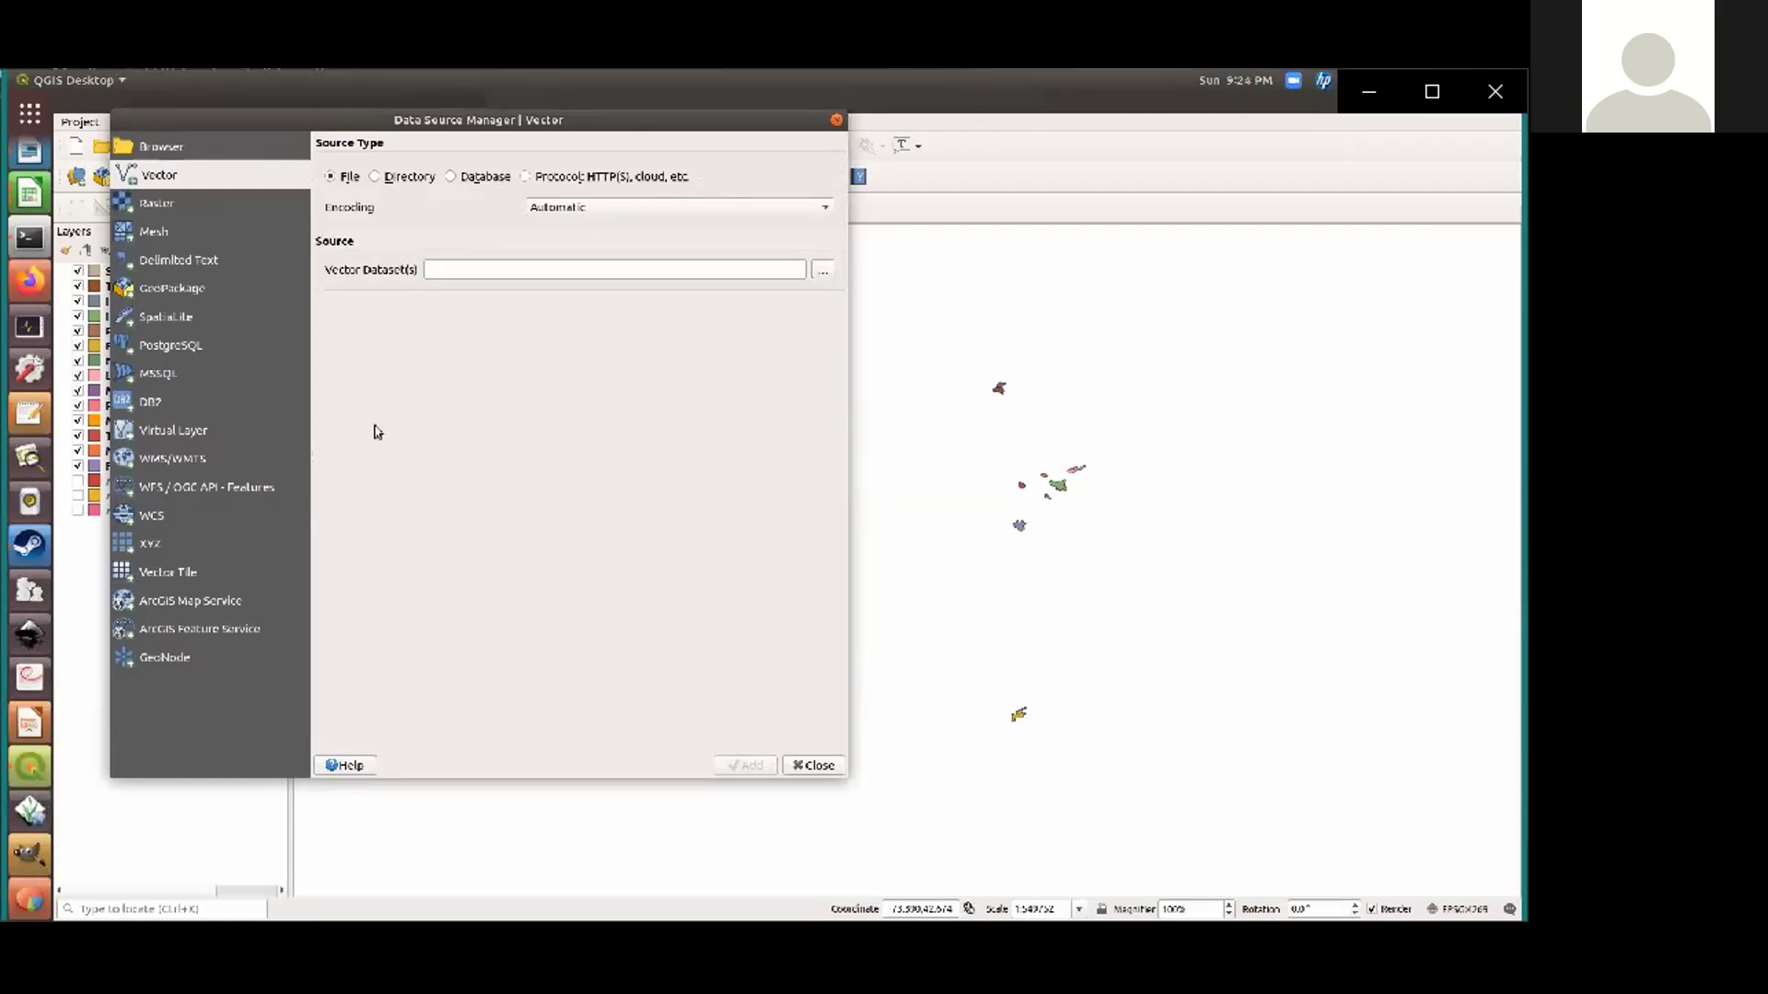
drag(409, 119, 524, 164)
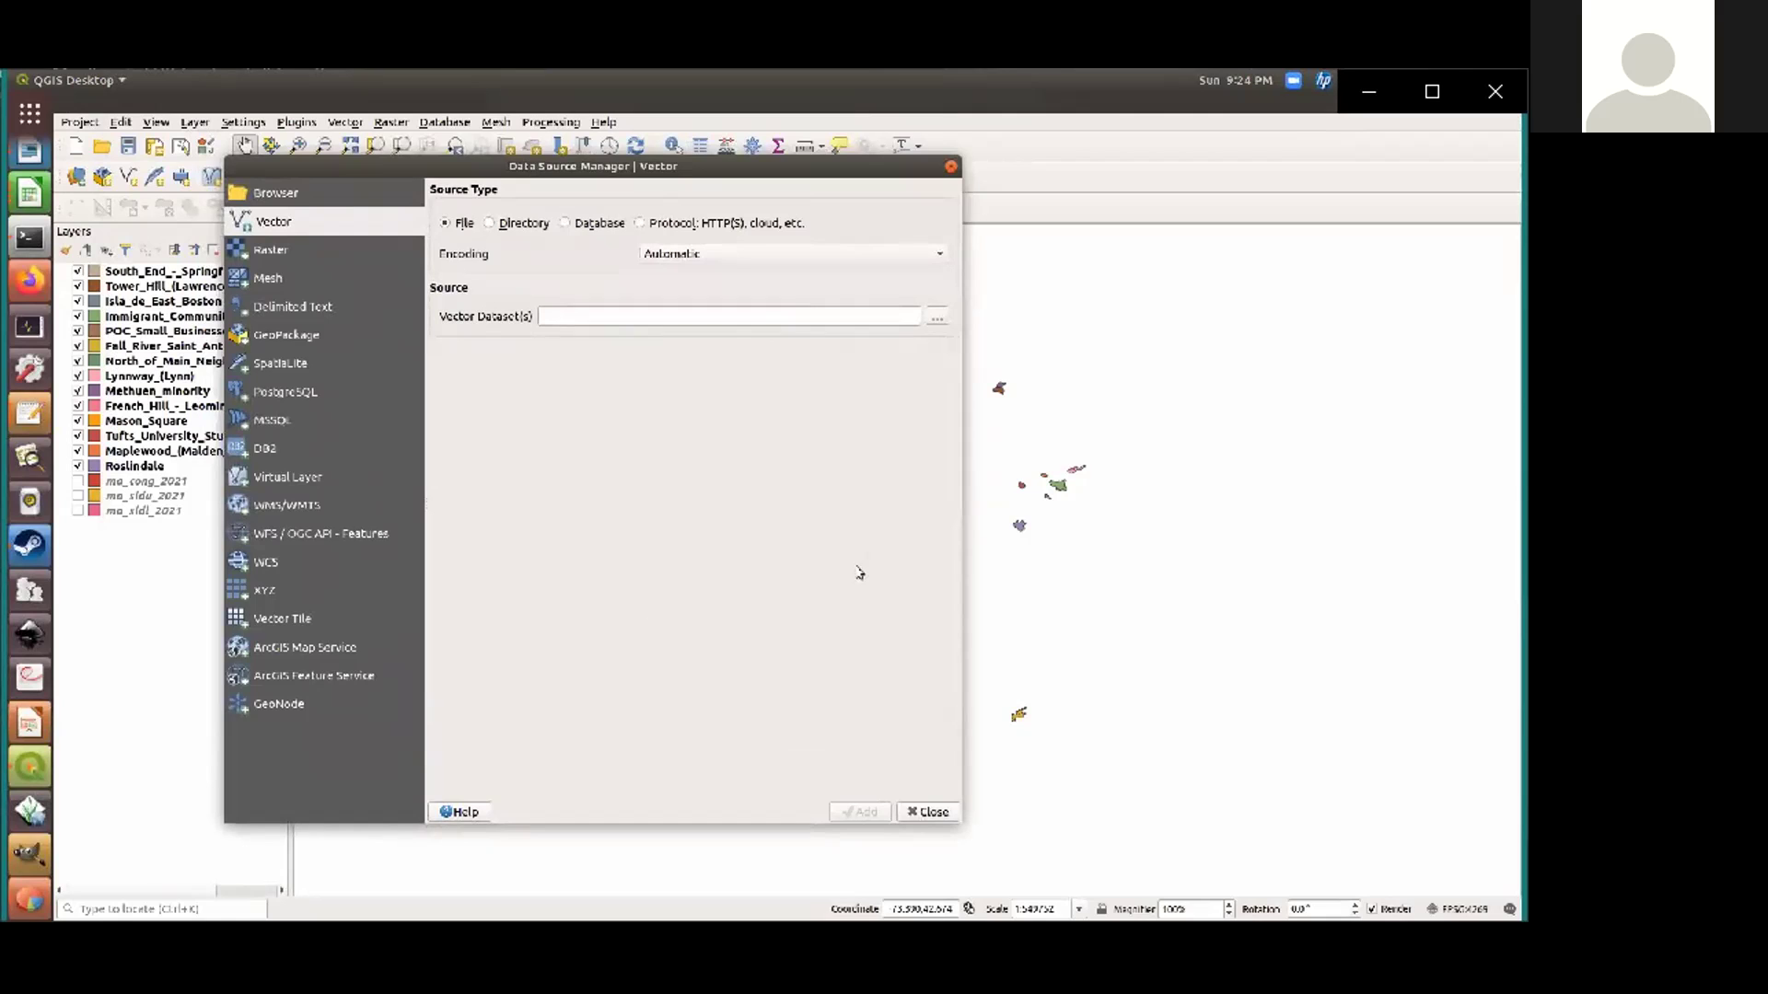
click(951, 167)
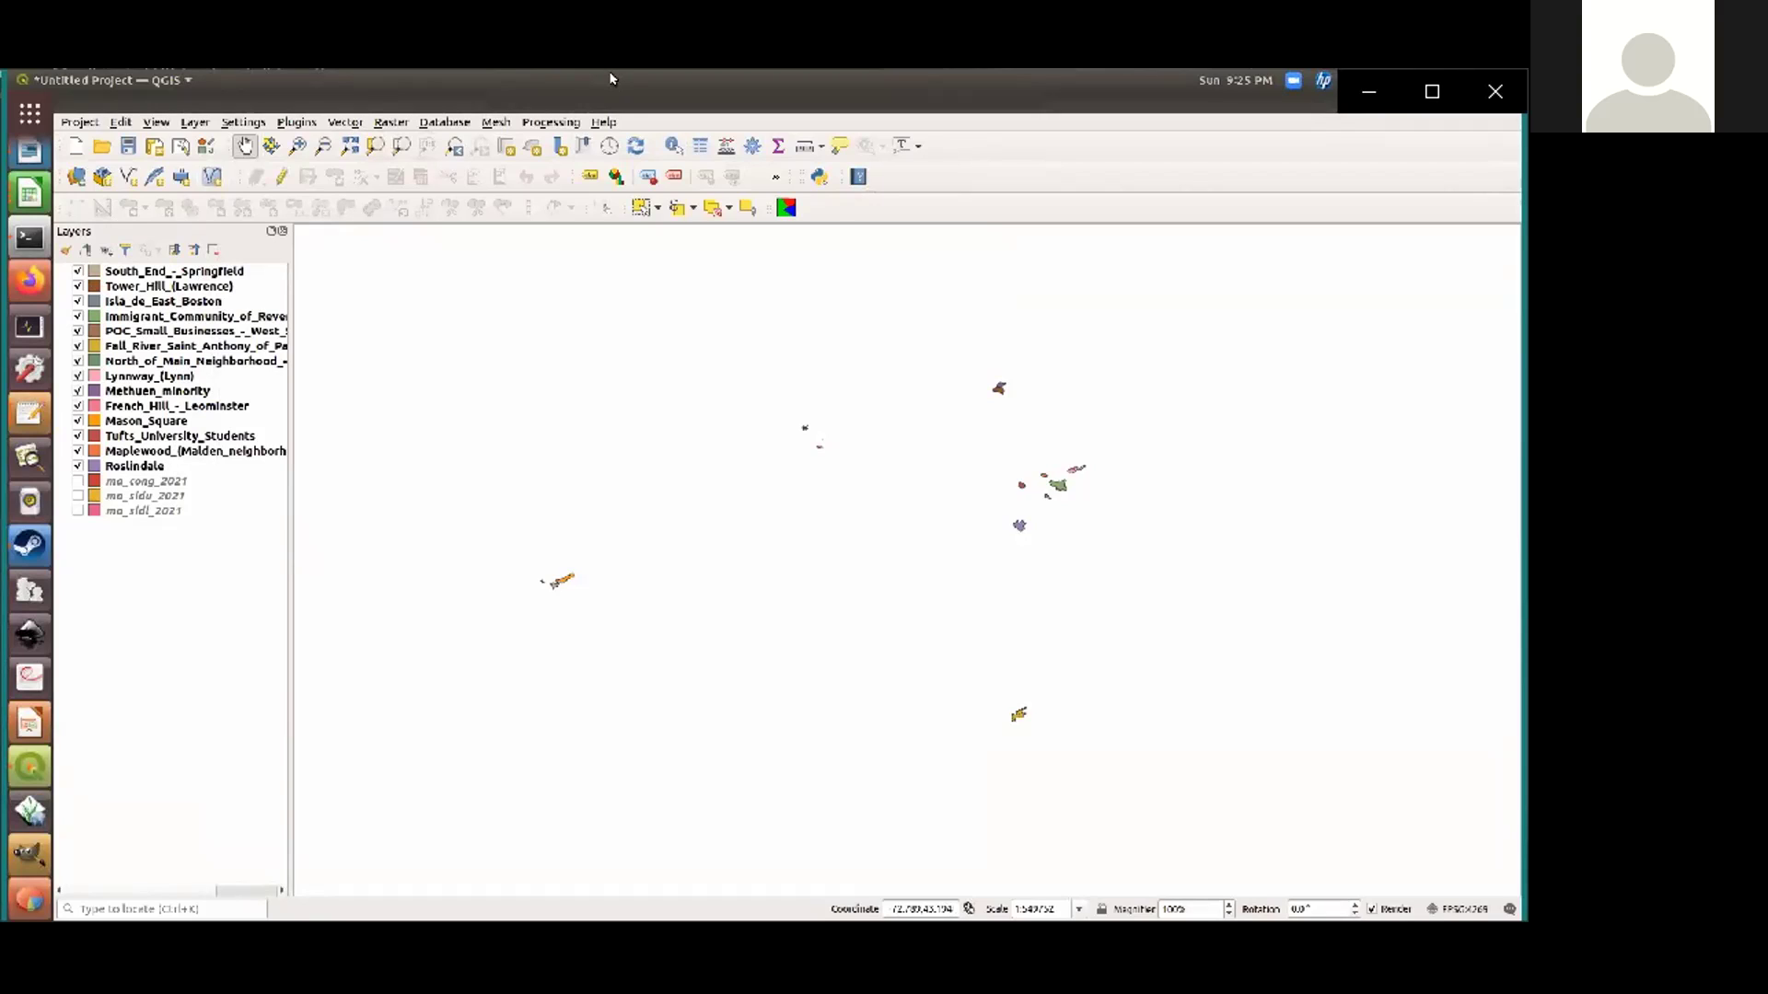
Start Merge Vector Layers with all layers as input except ma_cong_2021, ma_sldl_2021 and ma_sldu_2021
click(347, 125)
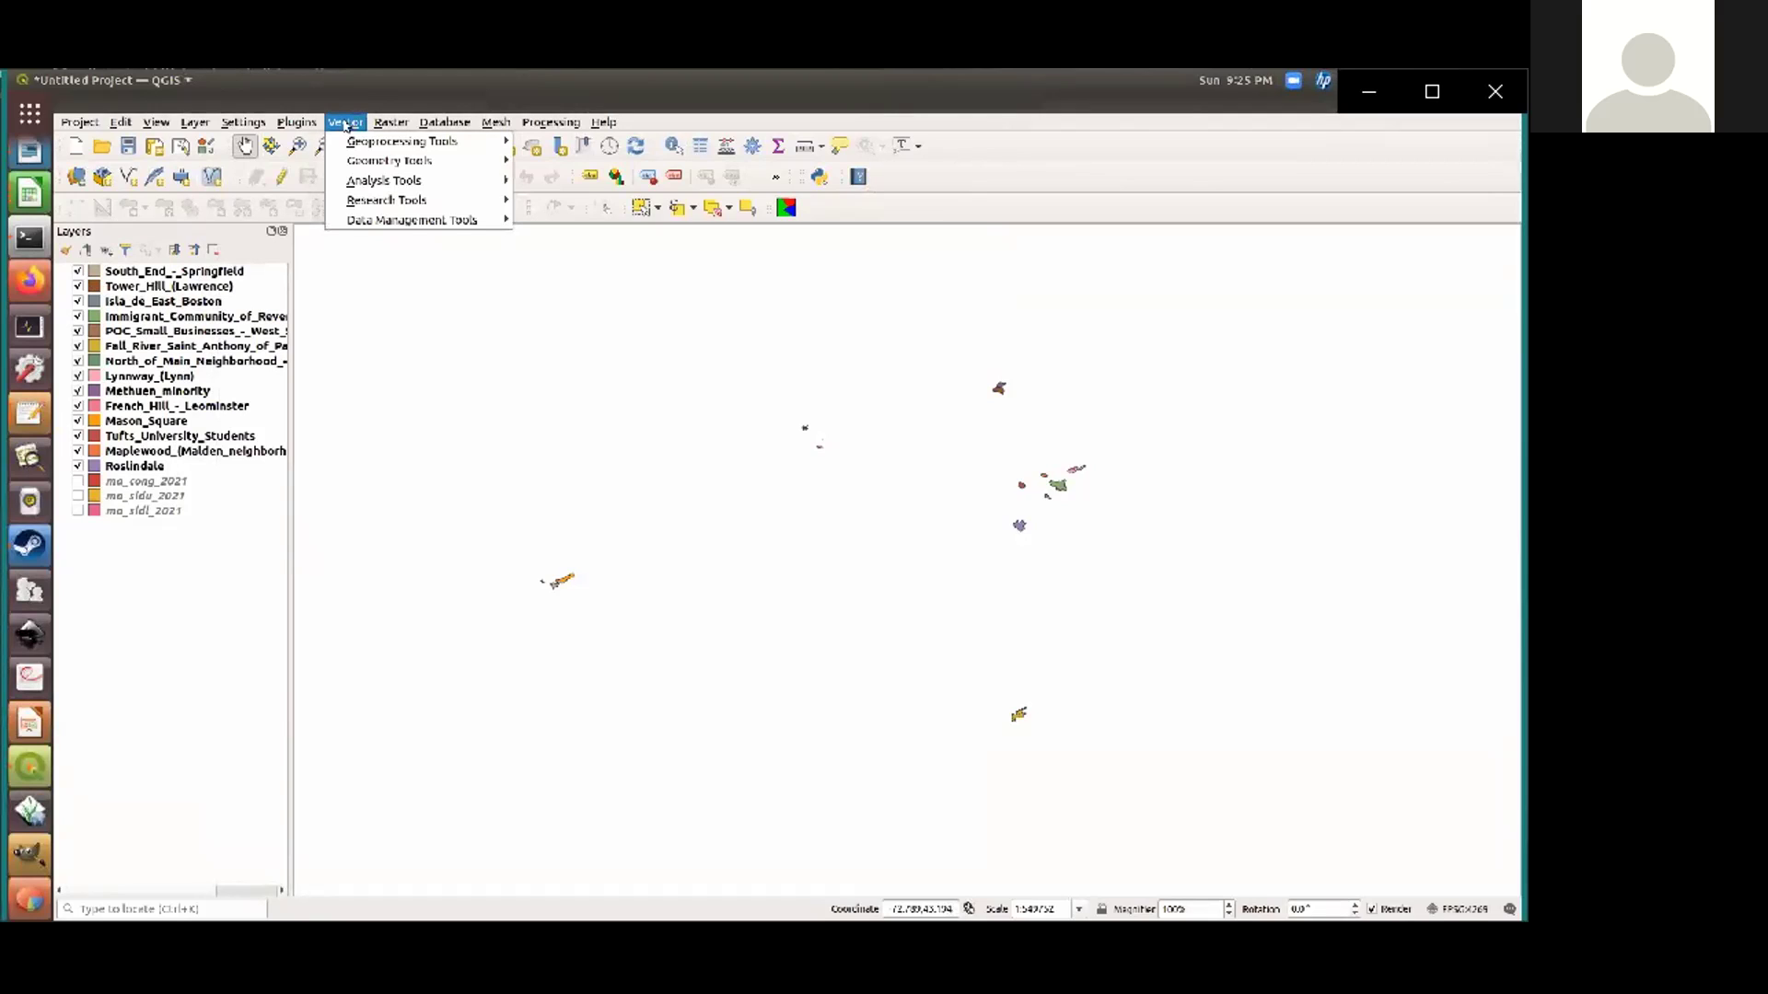
mouse_move(391, 221)
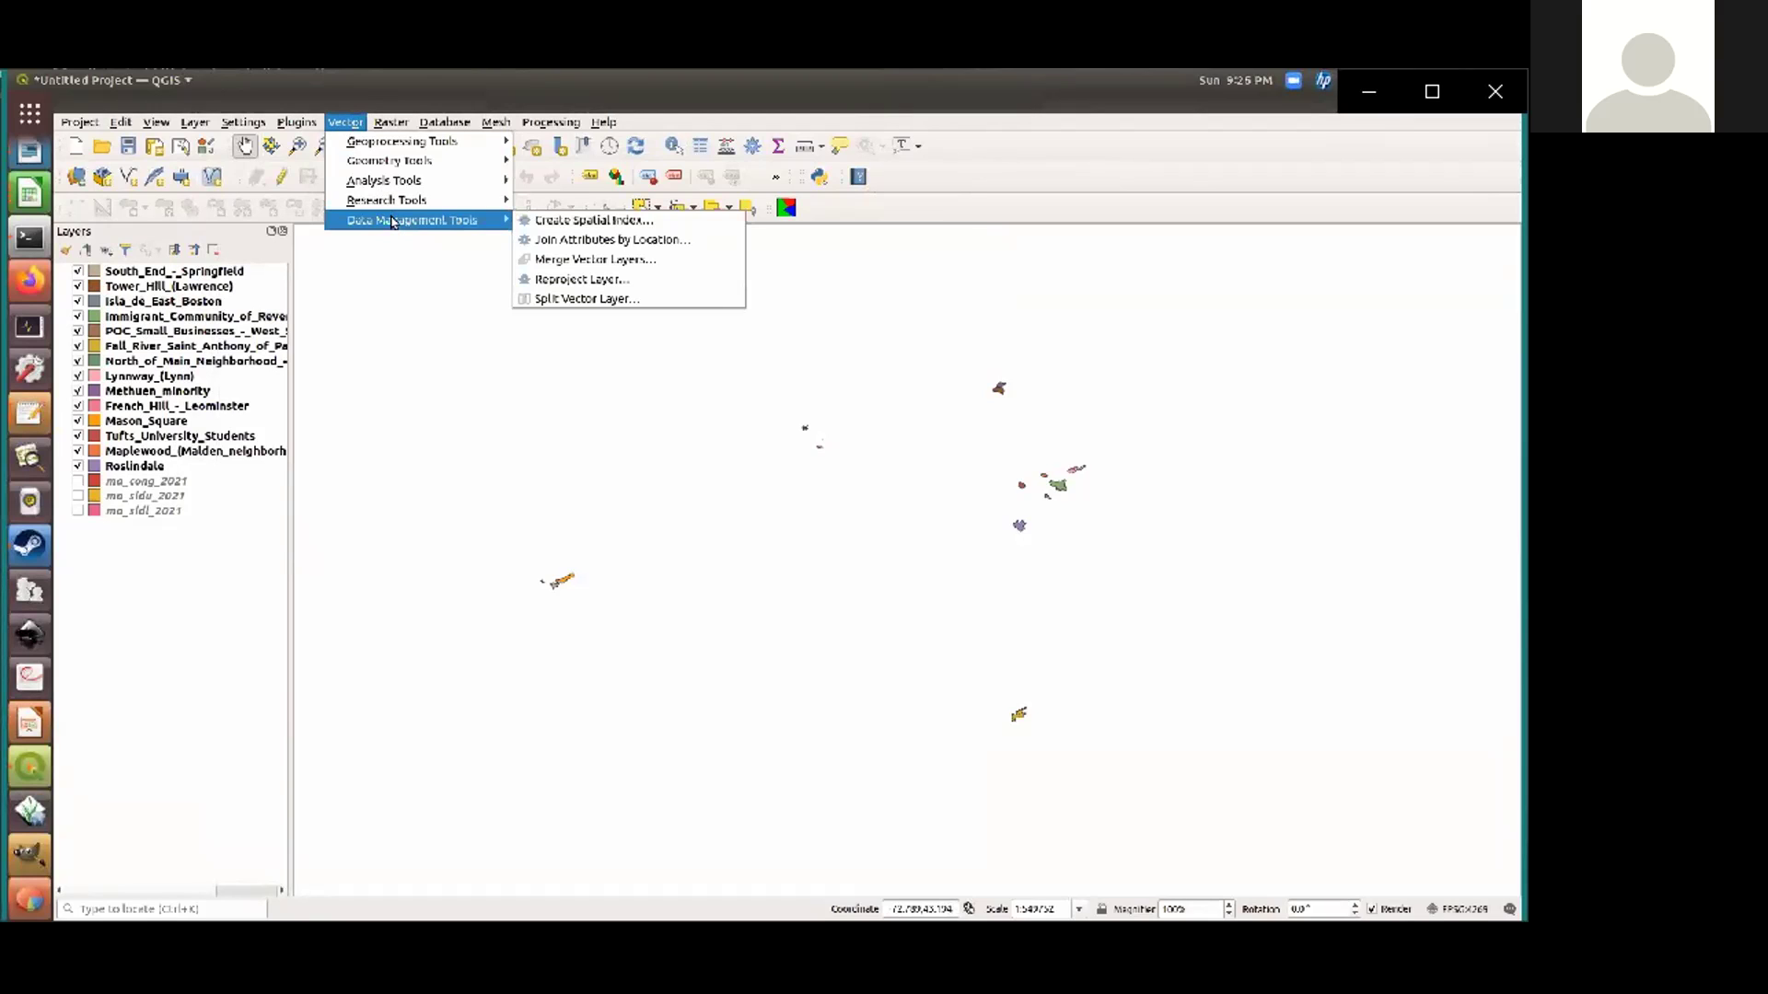
click(681, 262)
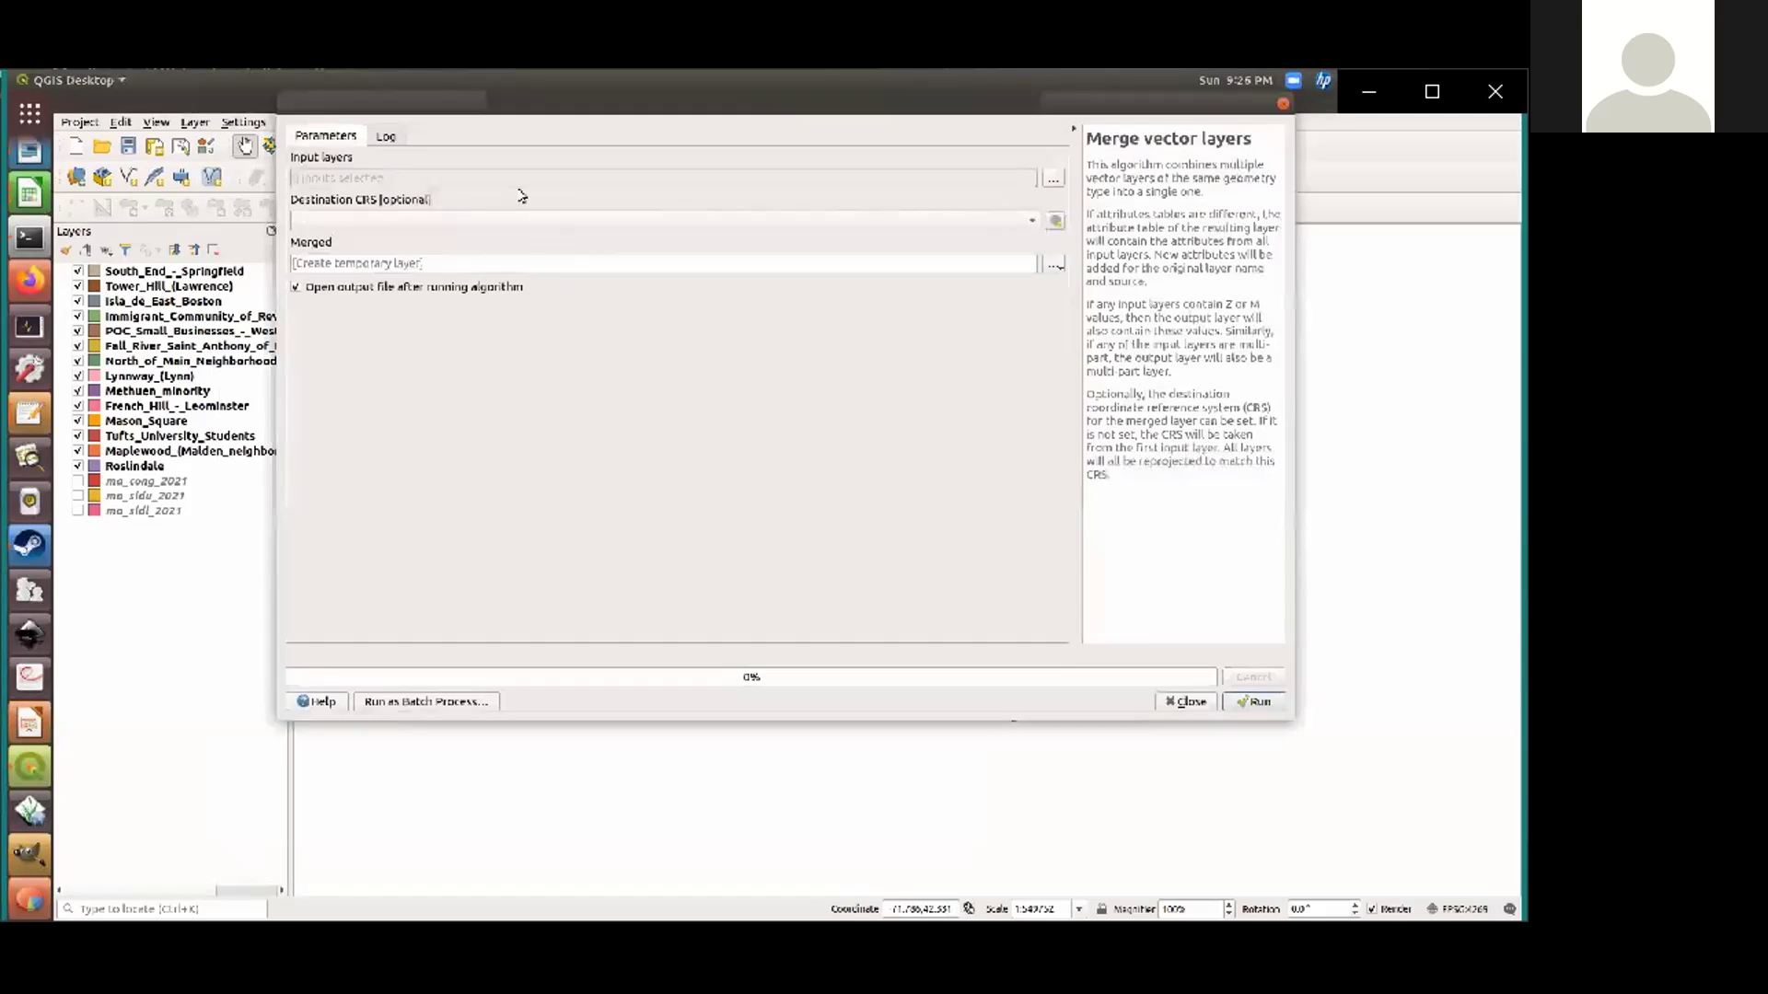
click(1053, 178)
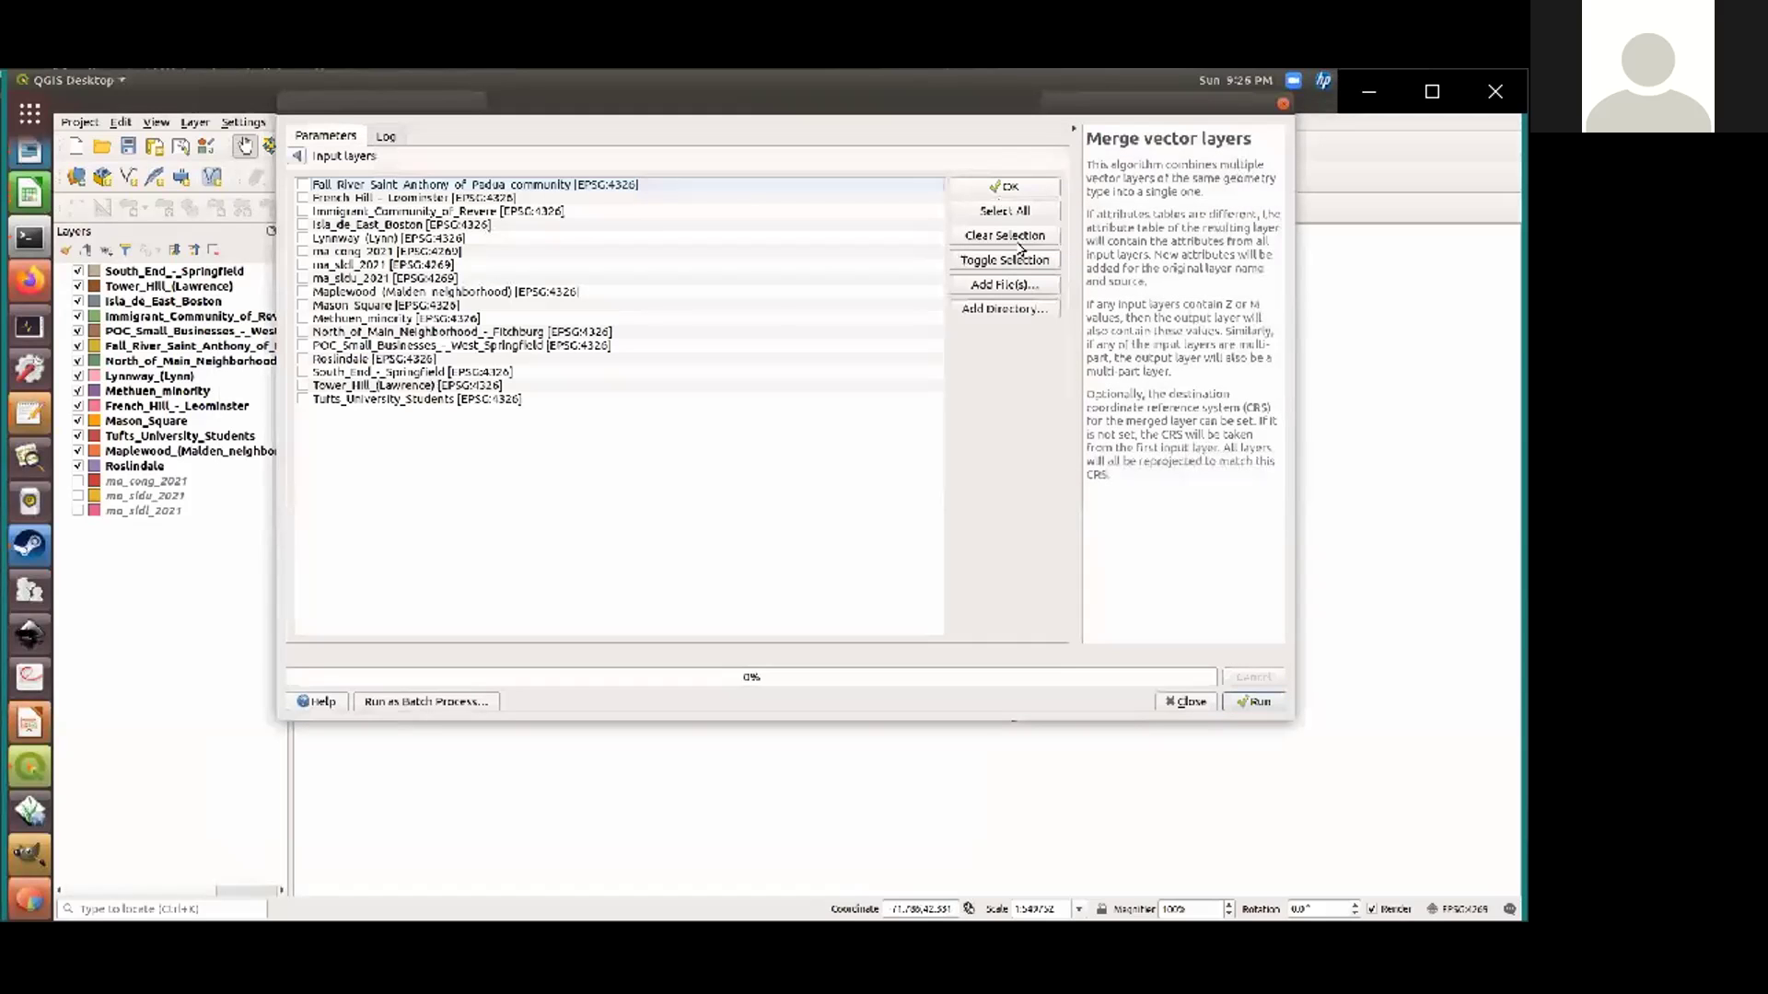
click(1025, 216)
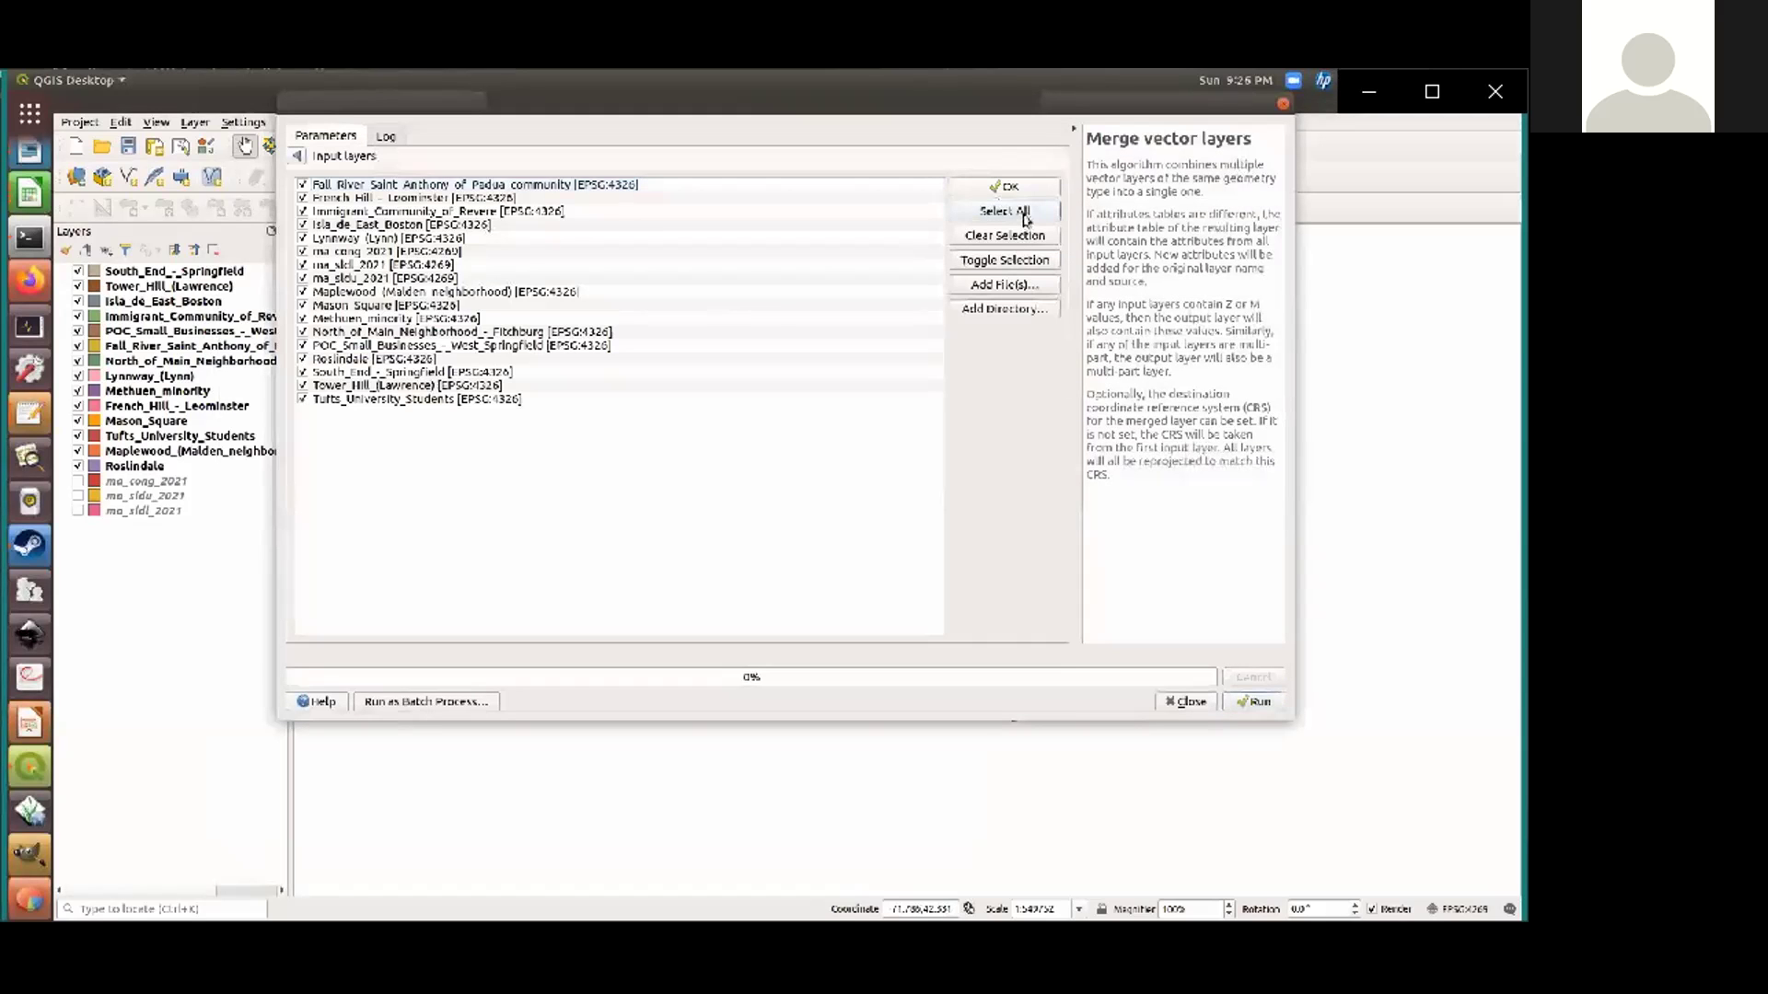
click(302, 252)
click(302, 265)
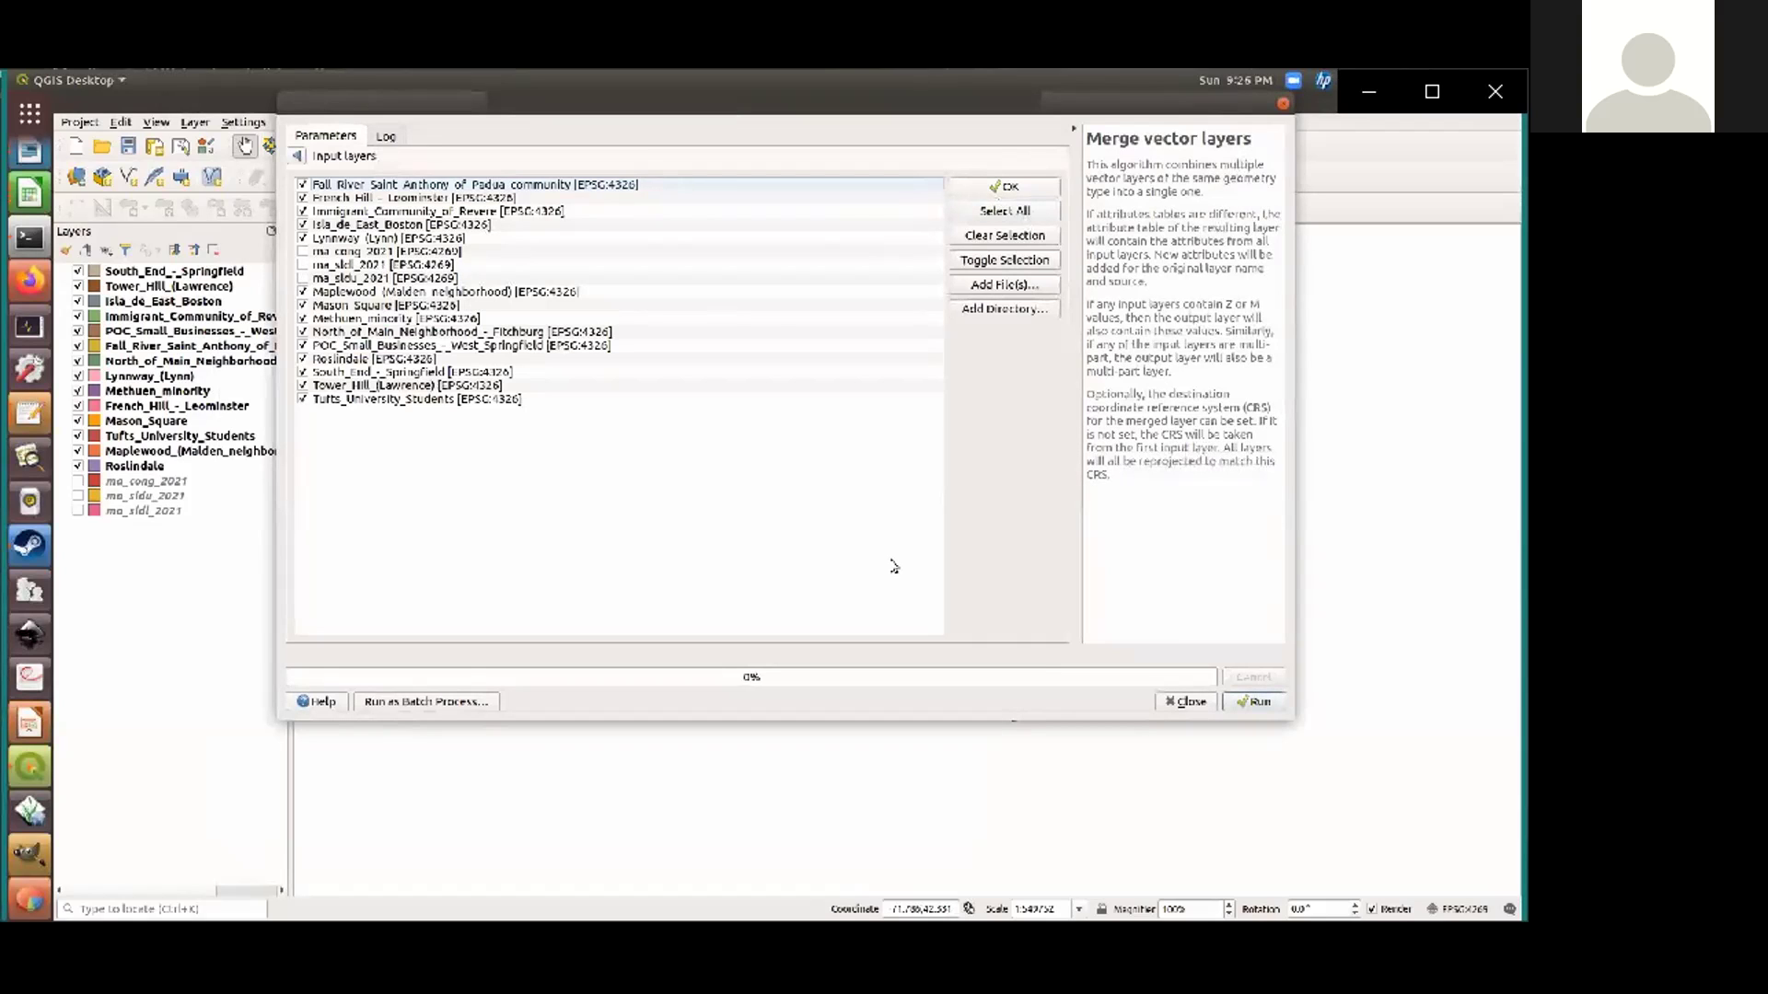
click(298, 158)
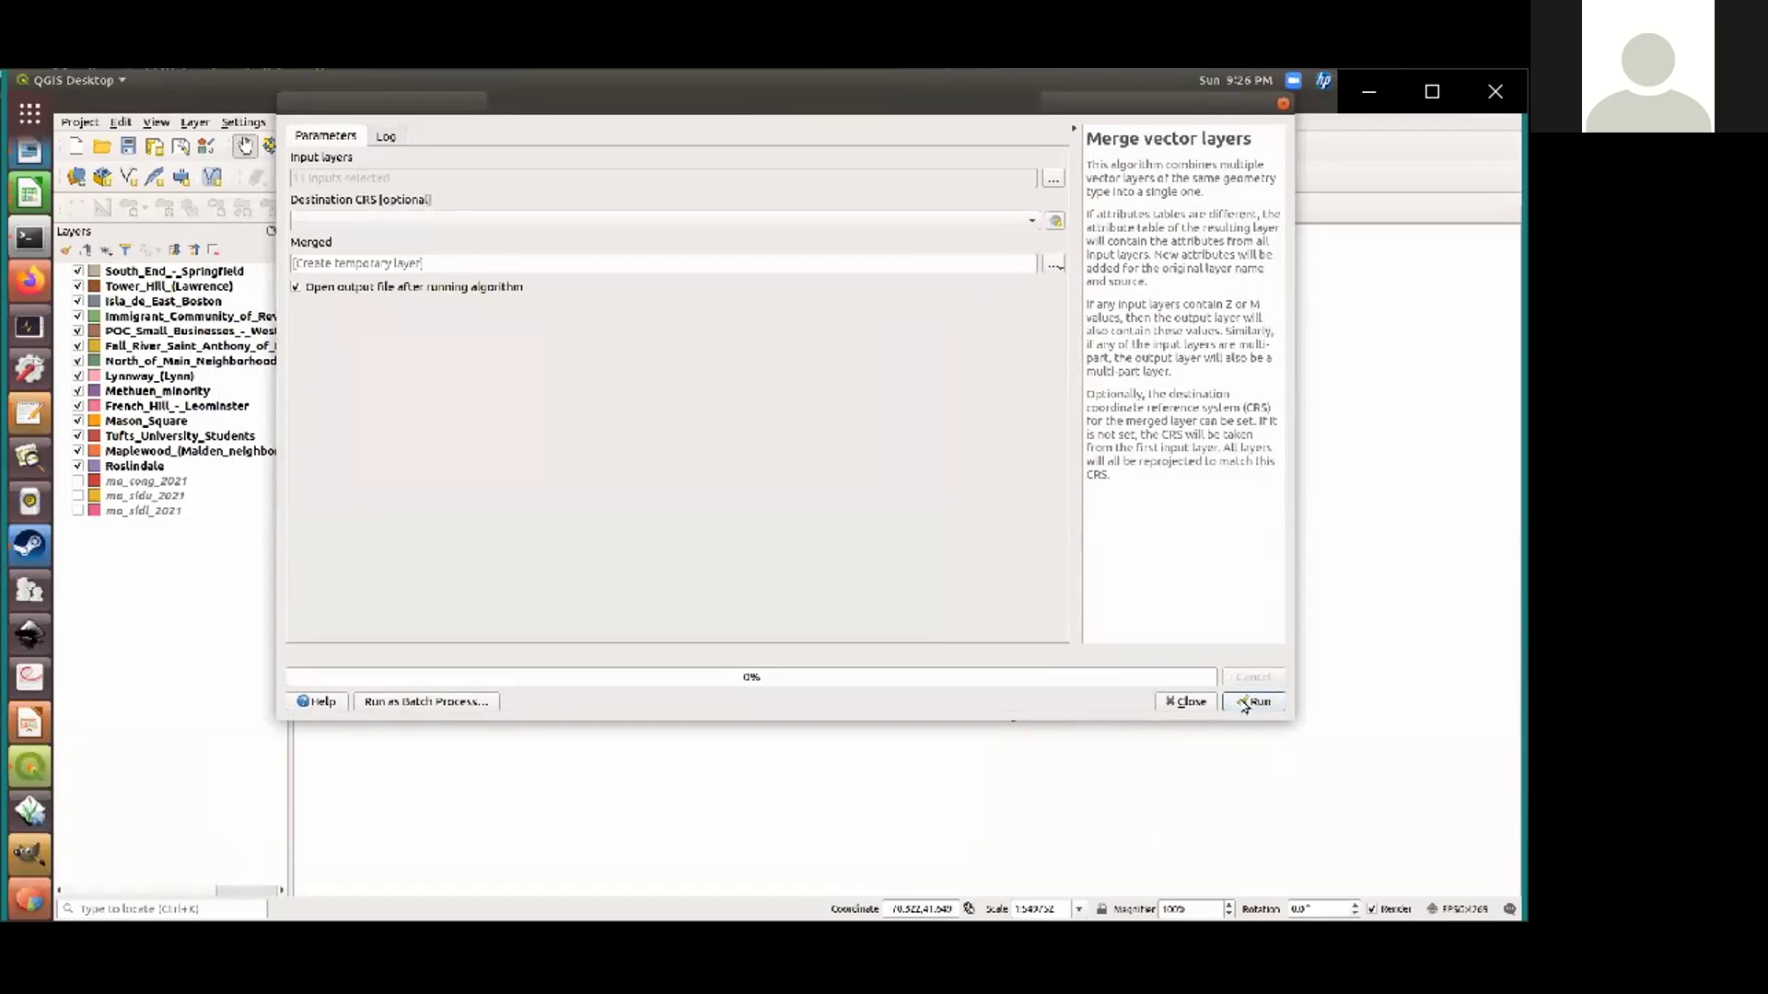
Set the destination CRS to the project CRS EPSG:4269 - NAD83 and run the merge into a temporary layer
click(477, 223)
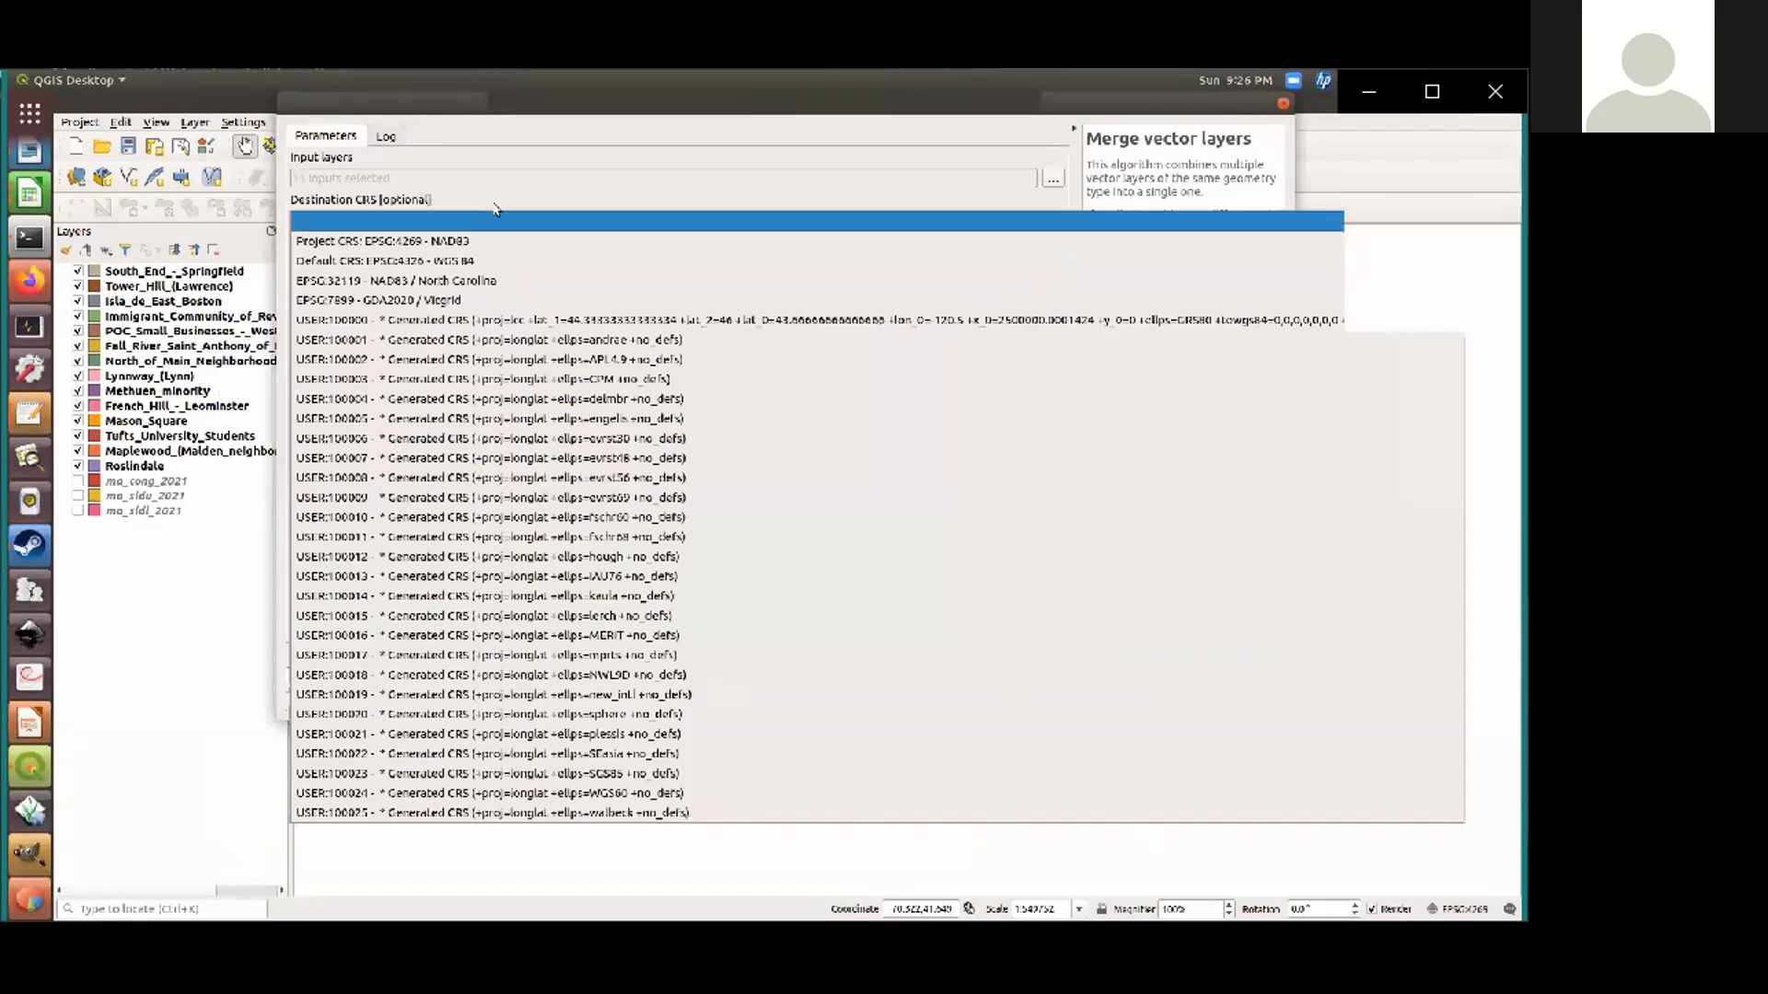
click(528, 185)
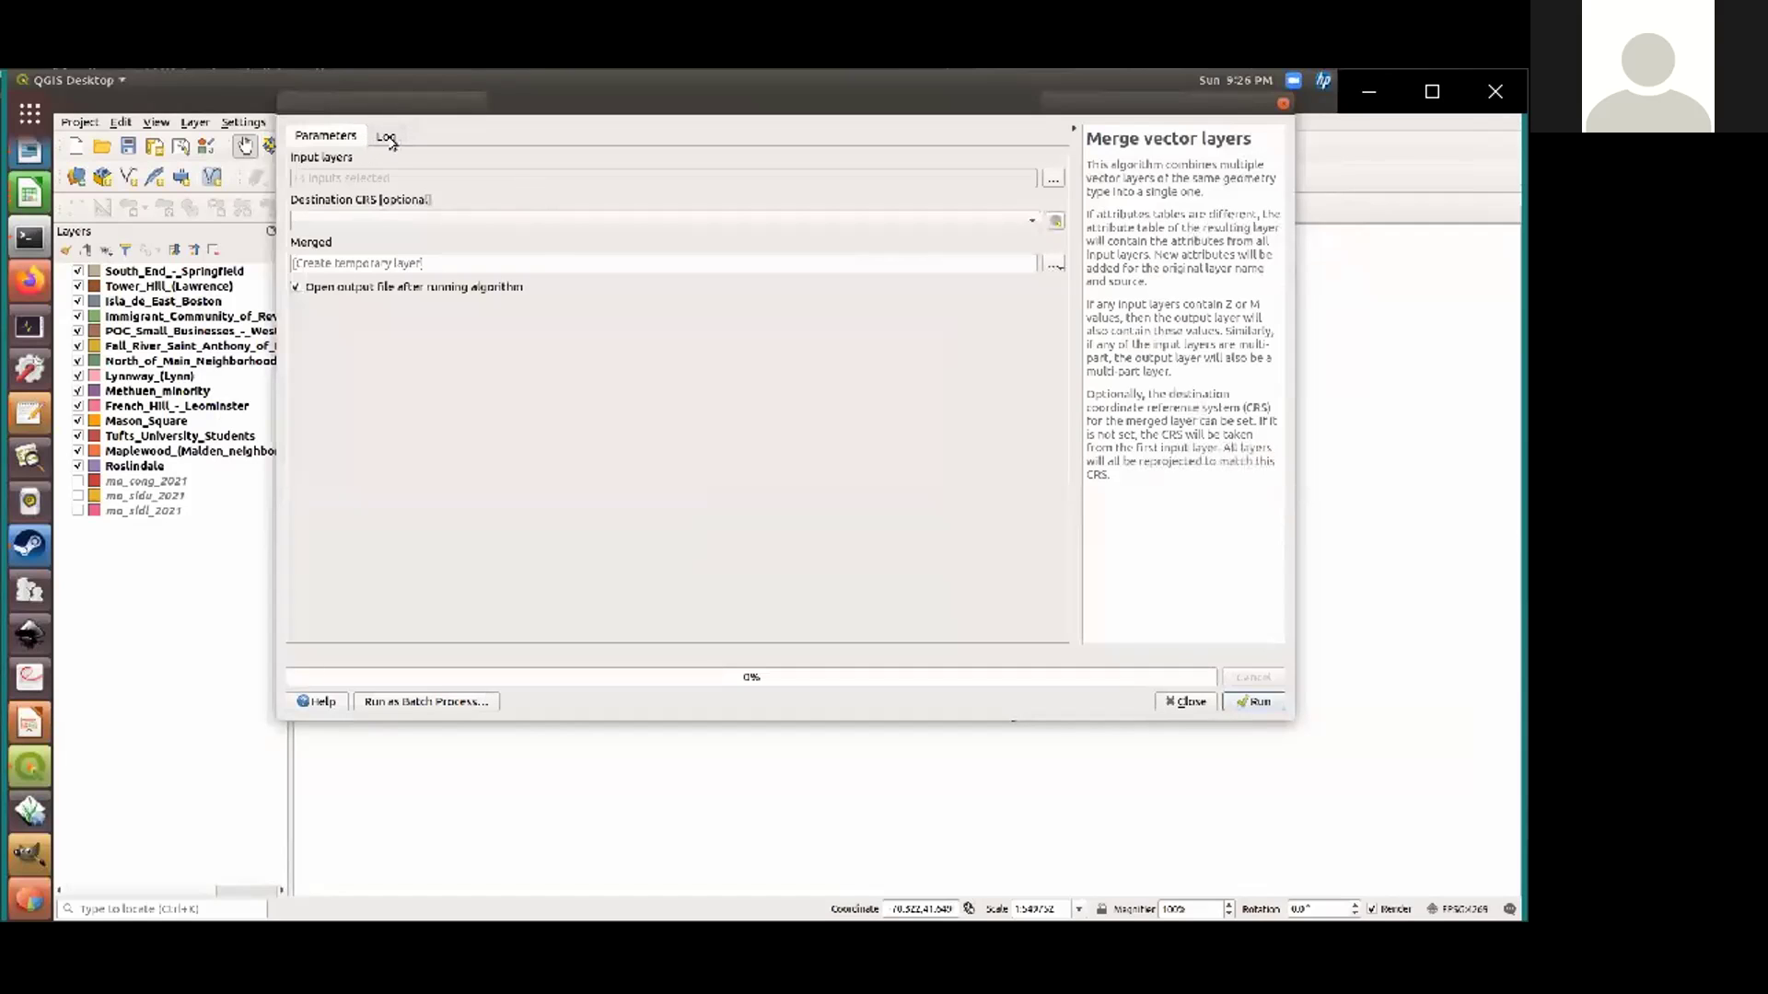
click(1053, 179)
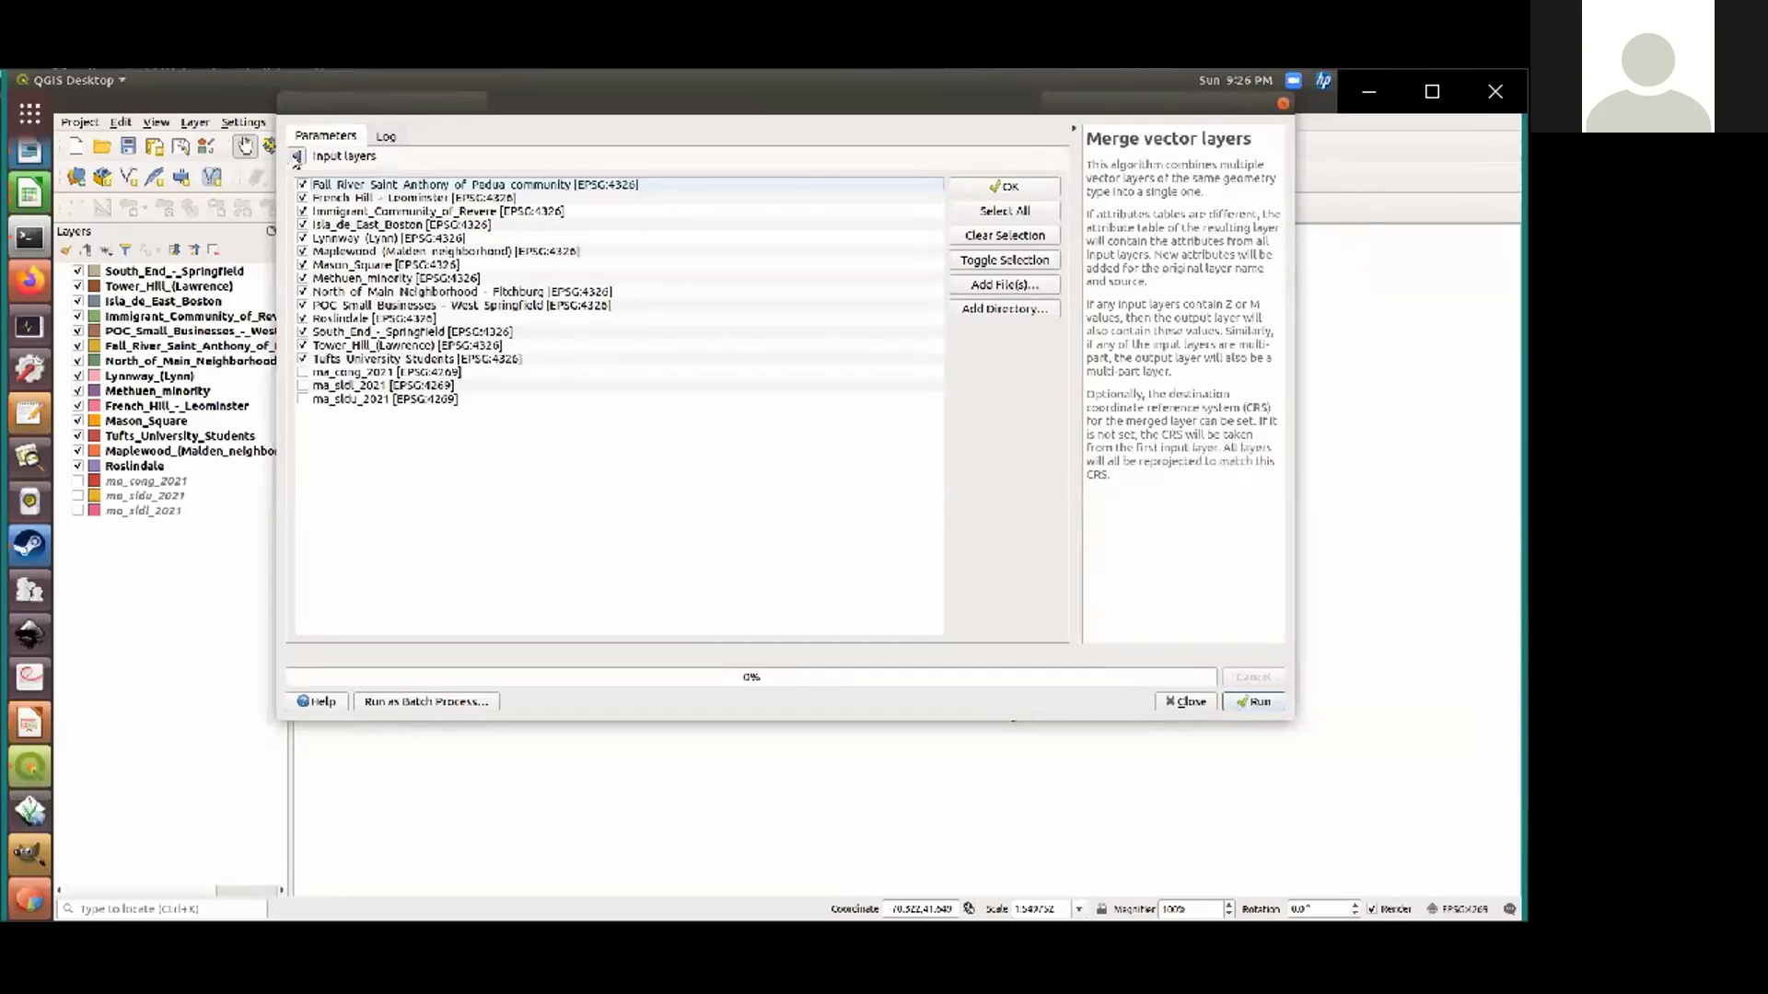
click(296, 156)
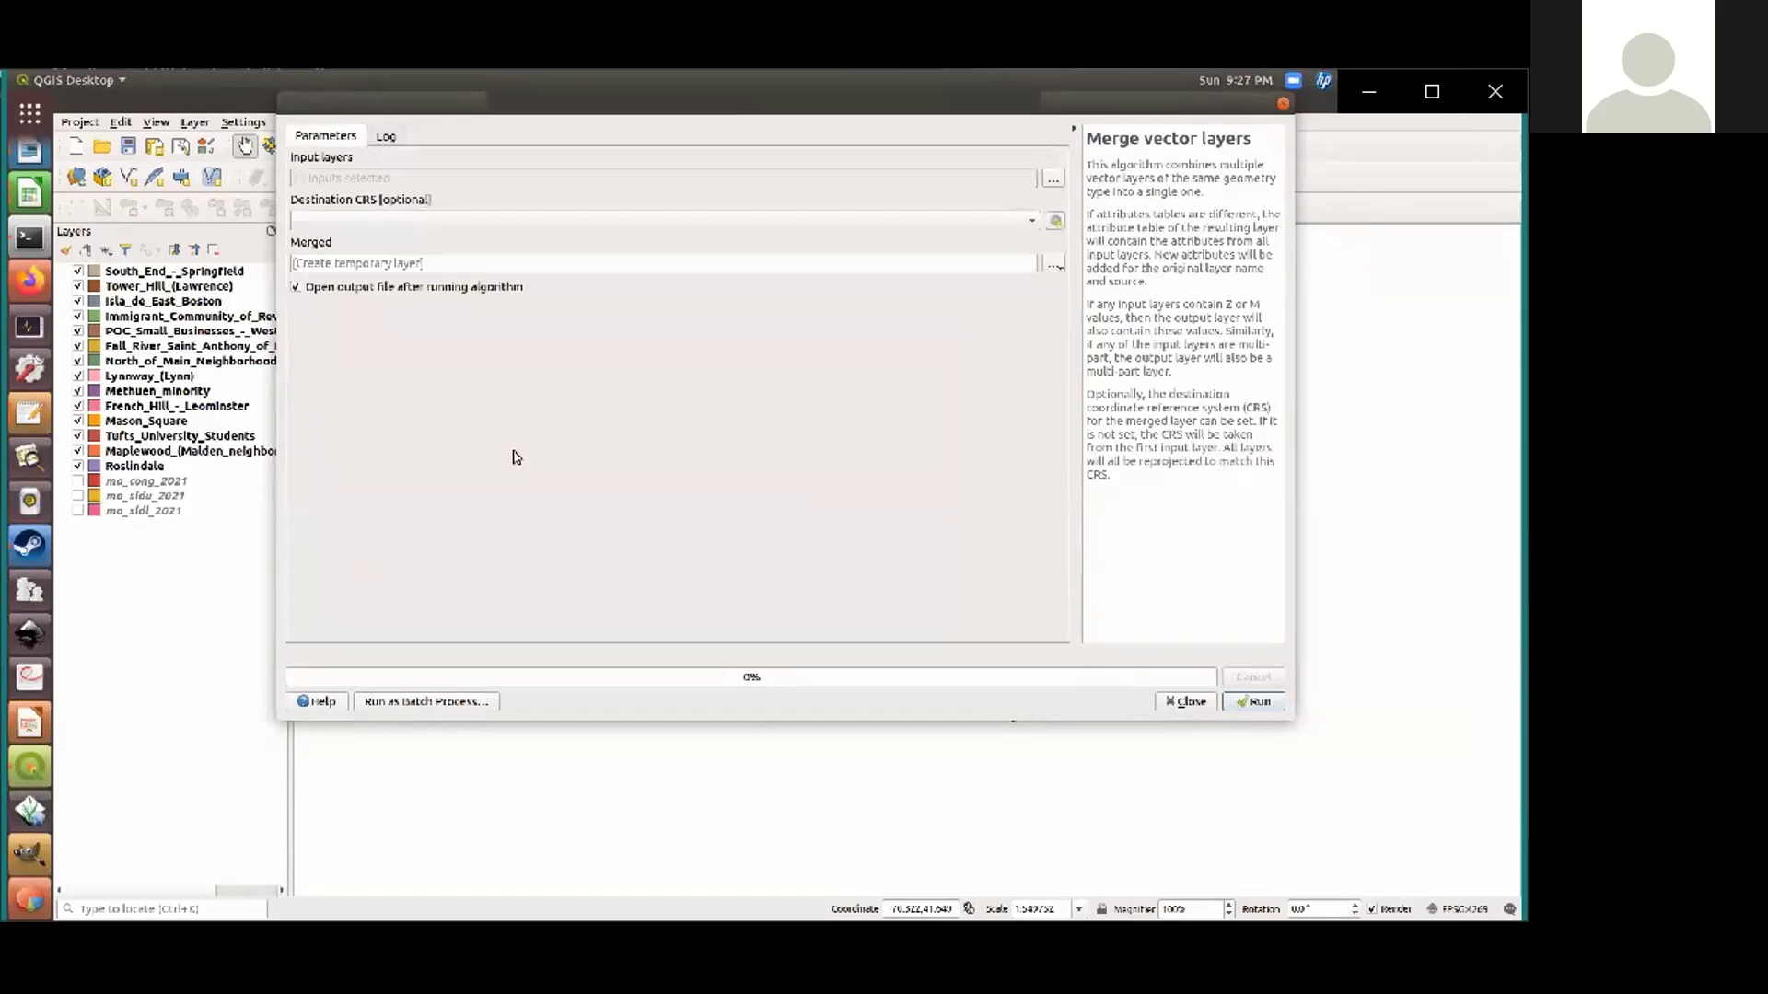
click(470, 224)
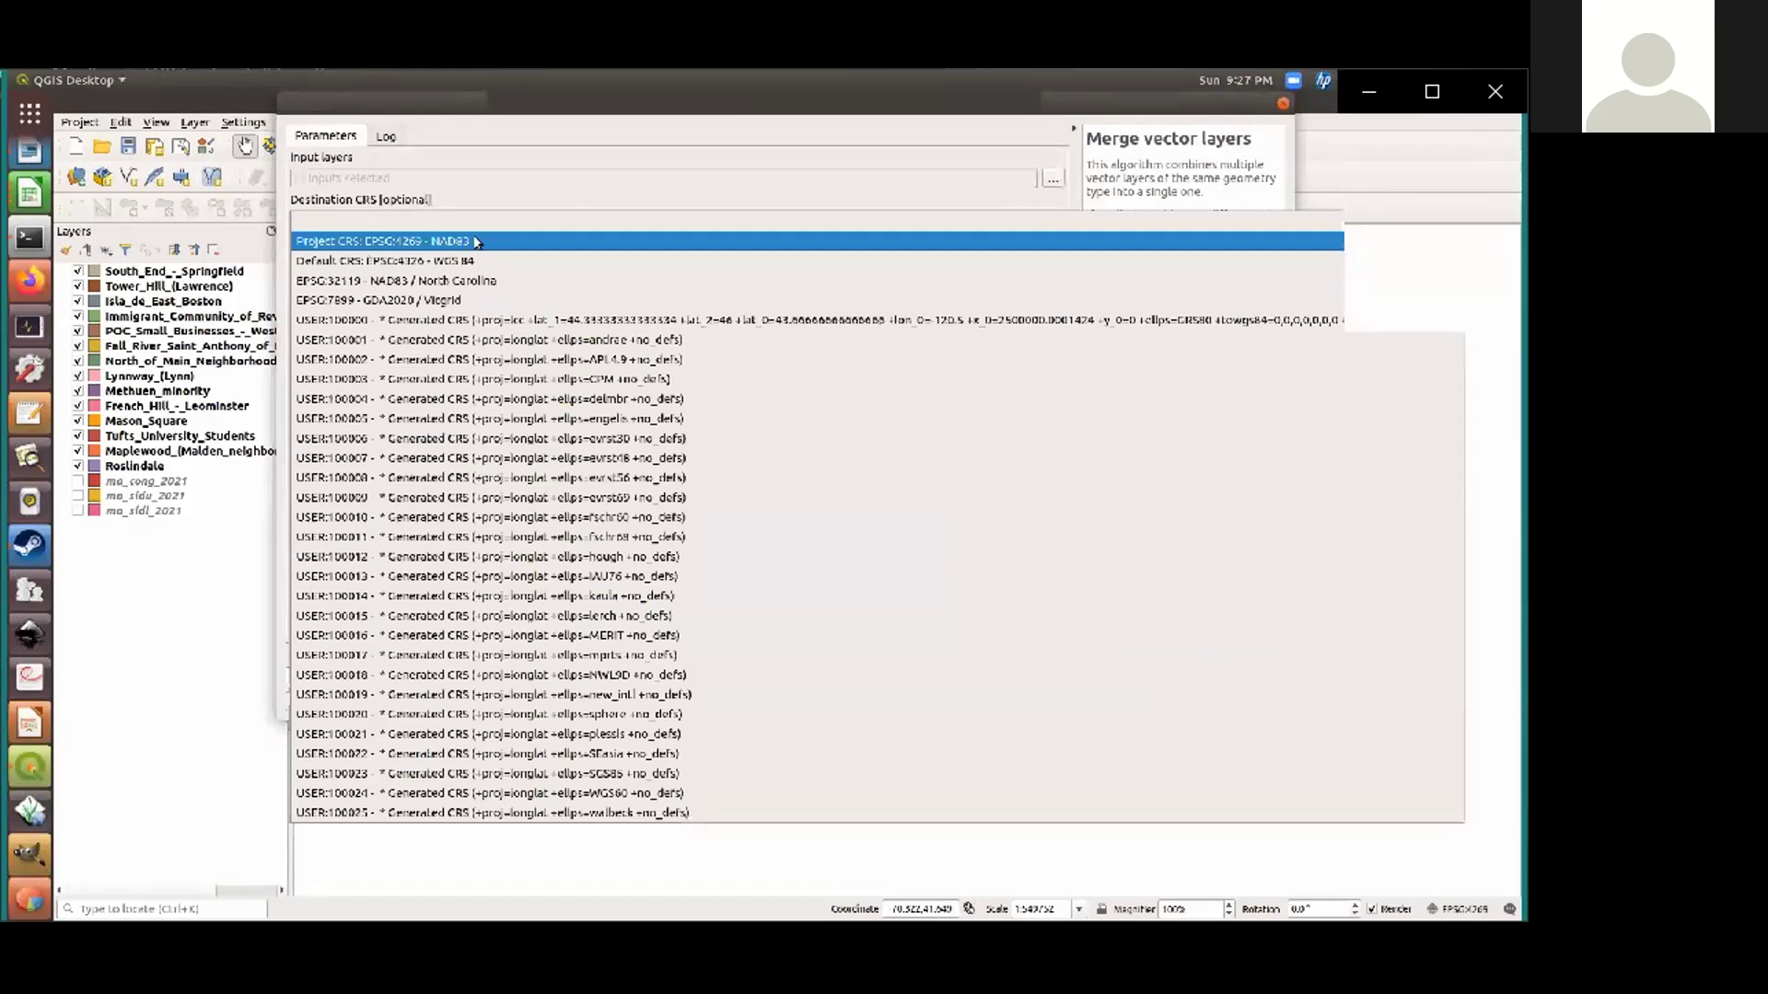
click(476, 241)
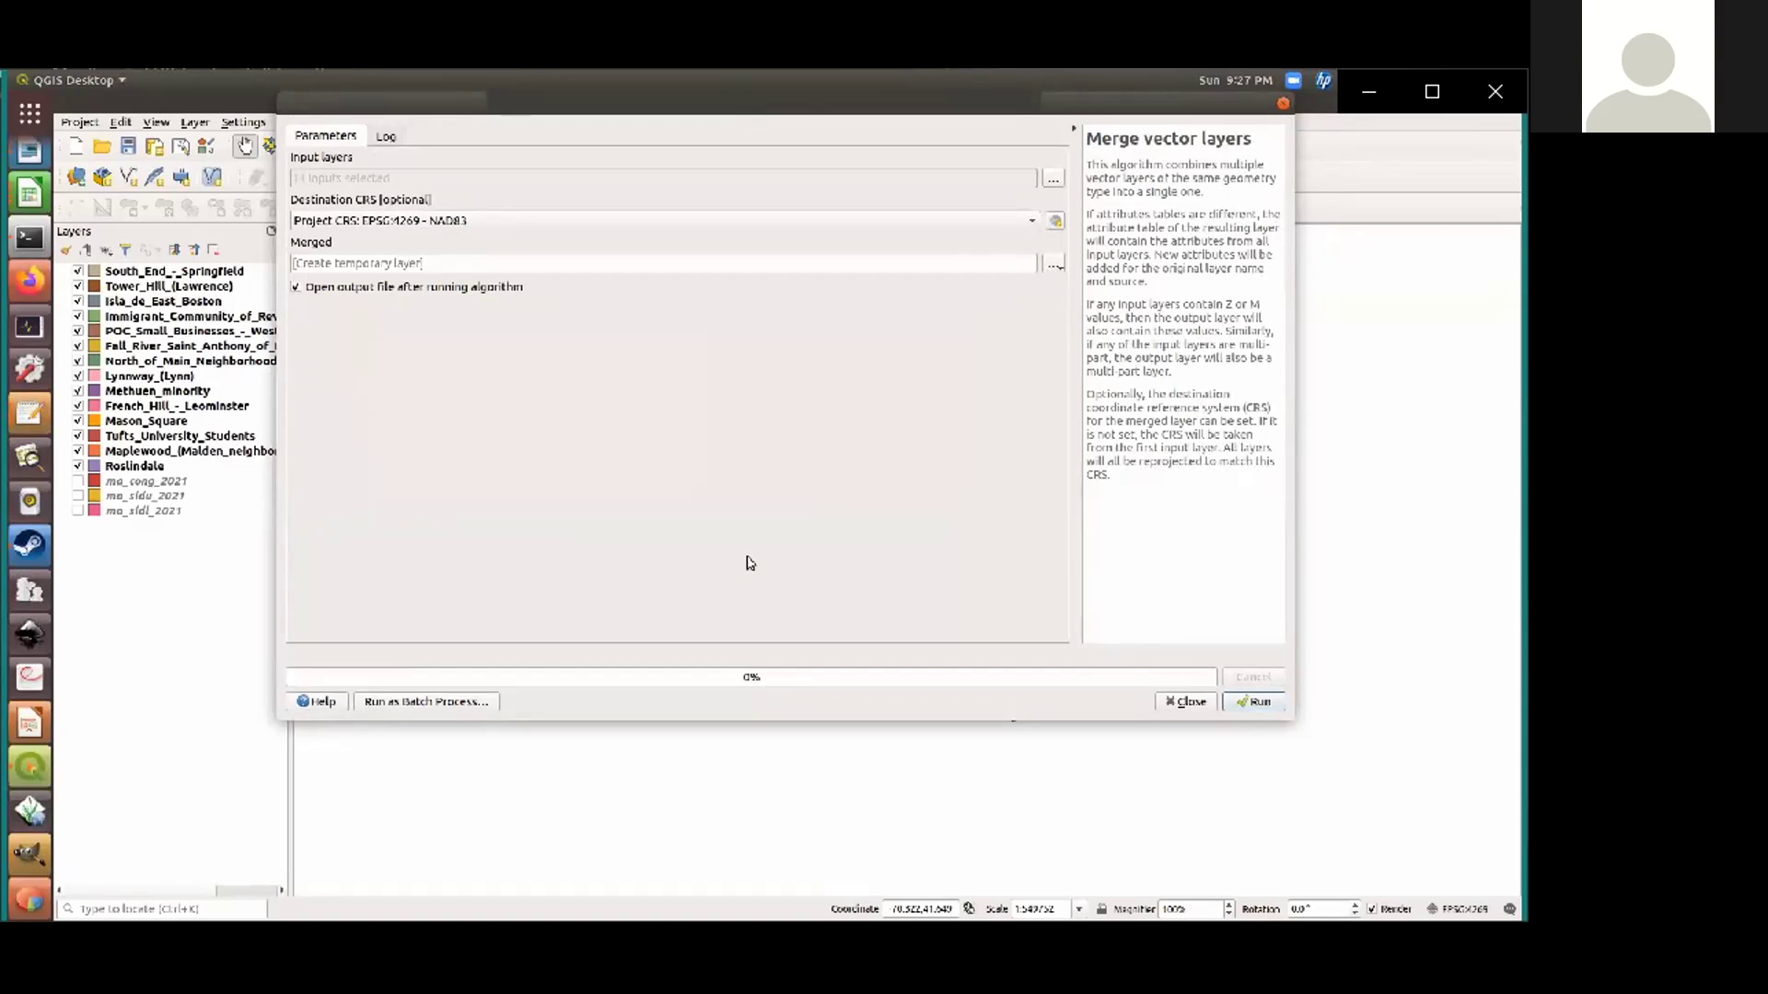
click(1257, 703)
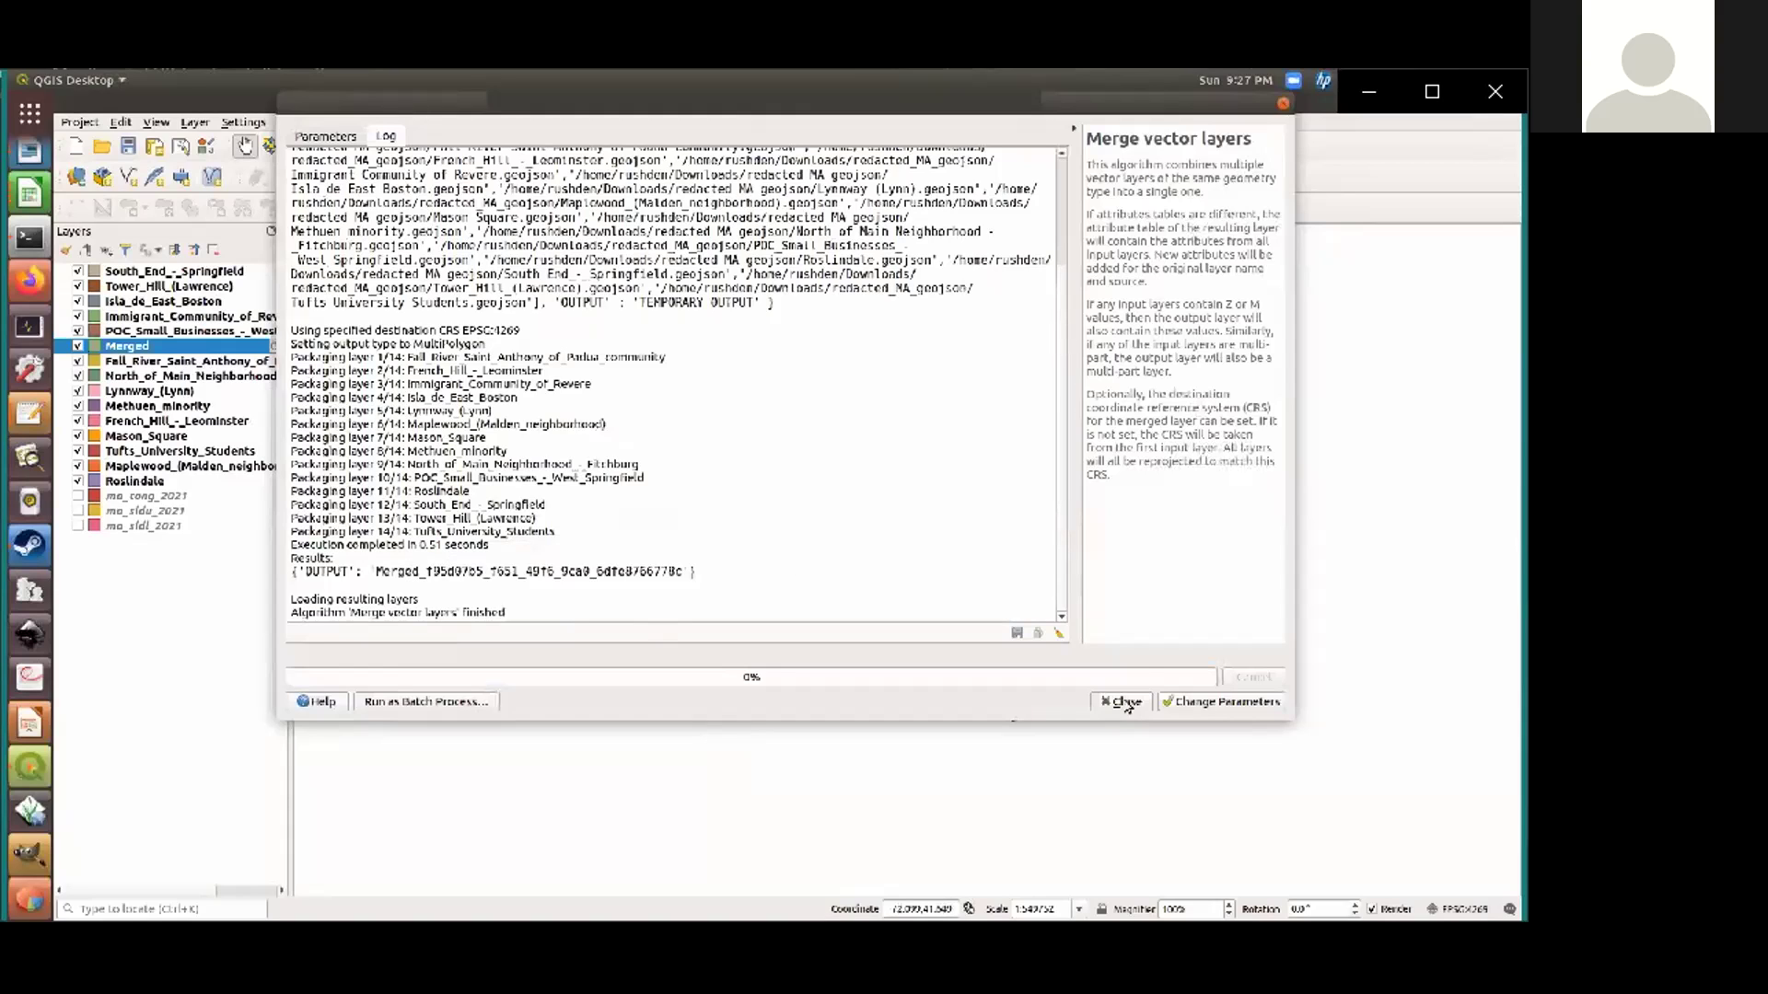
click(1120, 703)
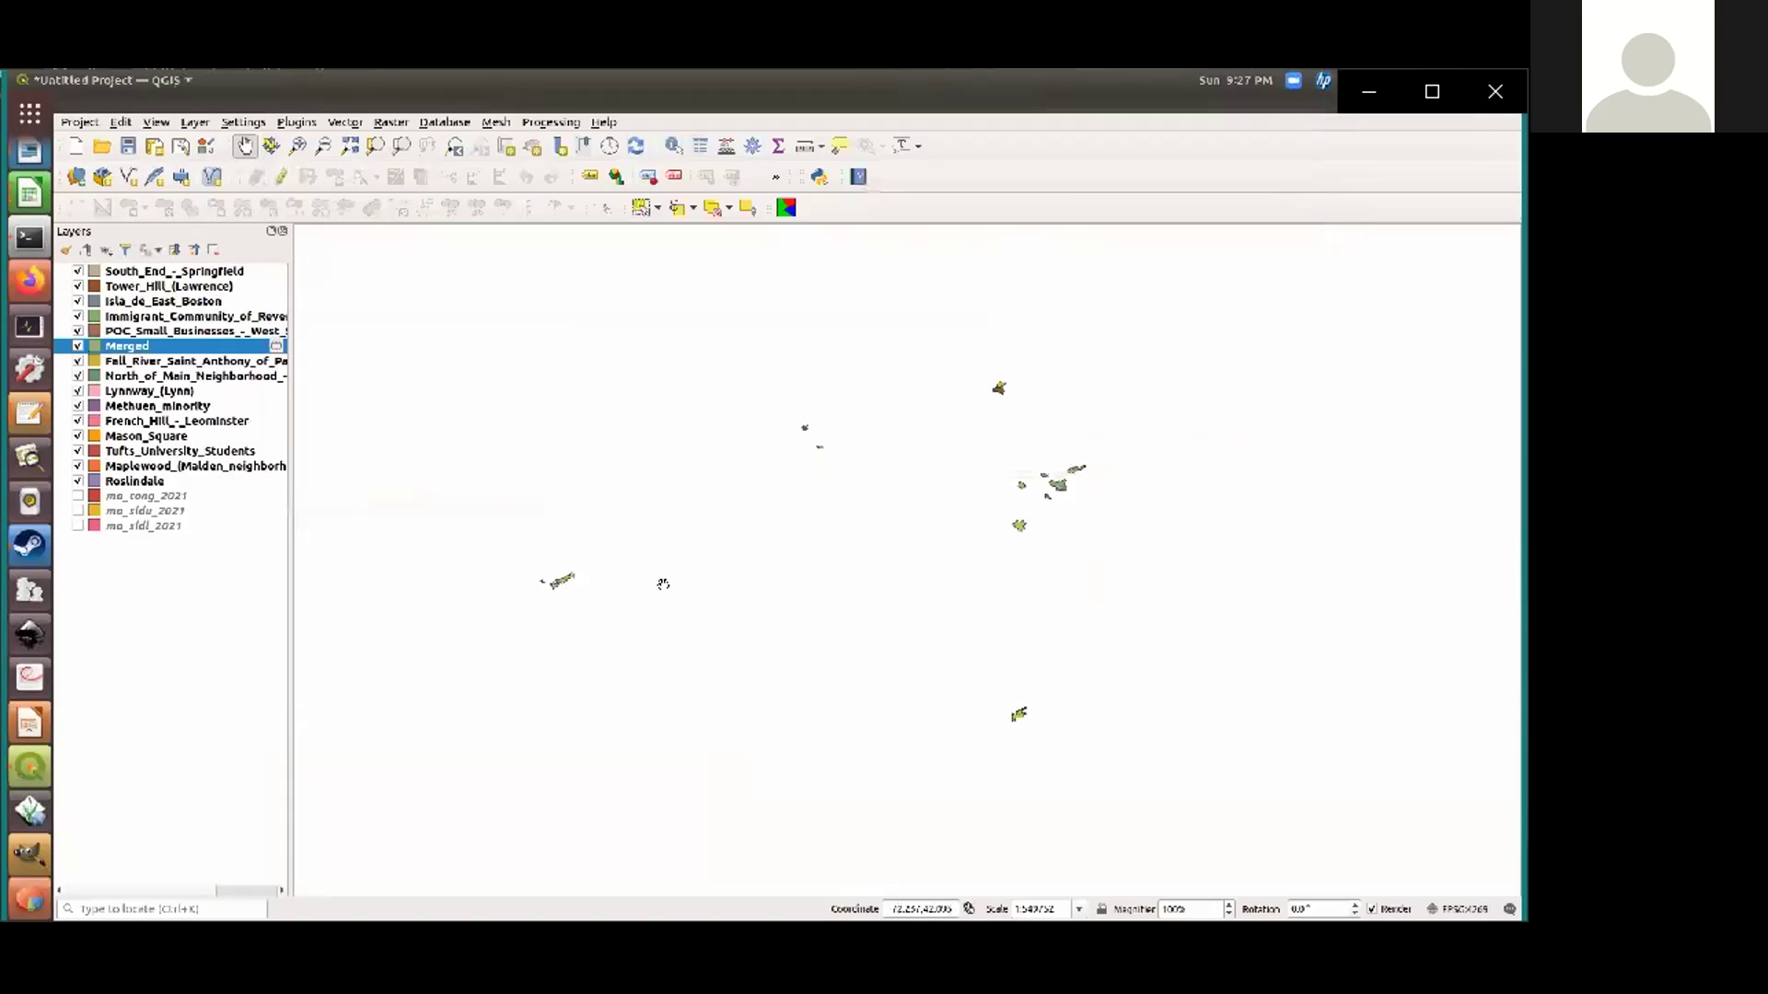
Hide all the individual community layers from South_End_-_Springfield to Roslindale, keeping only the Merged layer visible
click(77, 331)
click(78, 316)
click(78, 285)
click(77, 271)
click(77, 301)
click(78, 361)
click(77, 390)
click(77, 376)
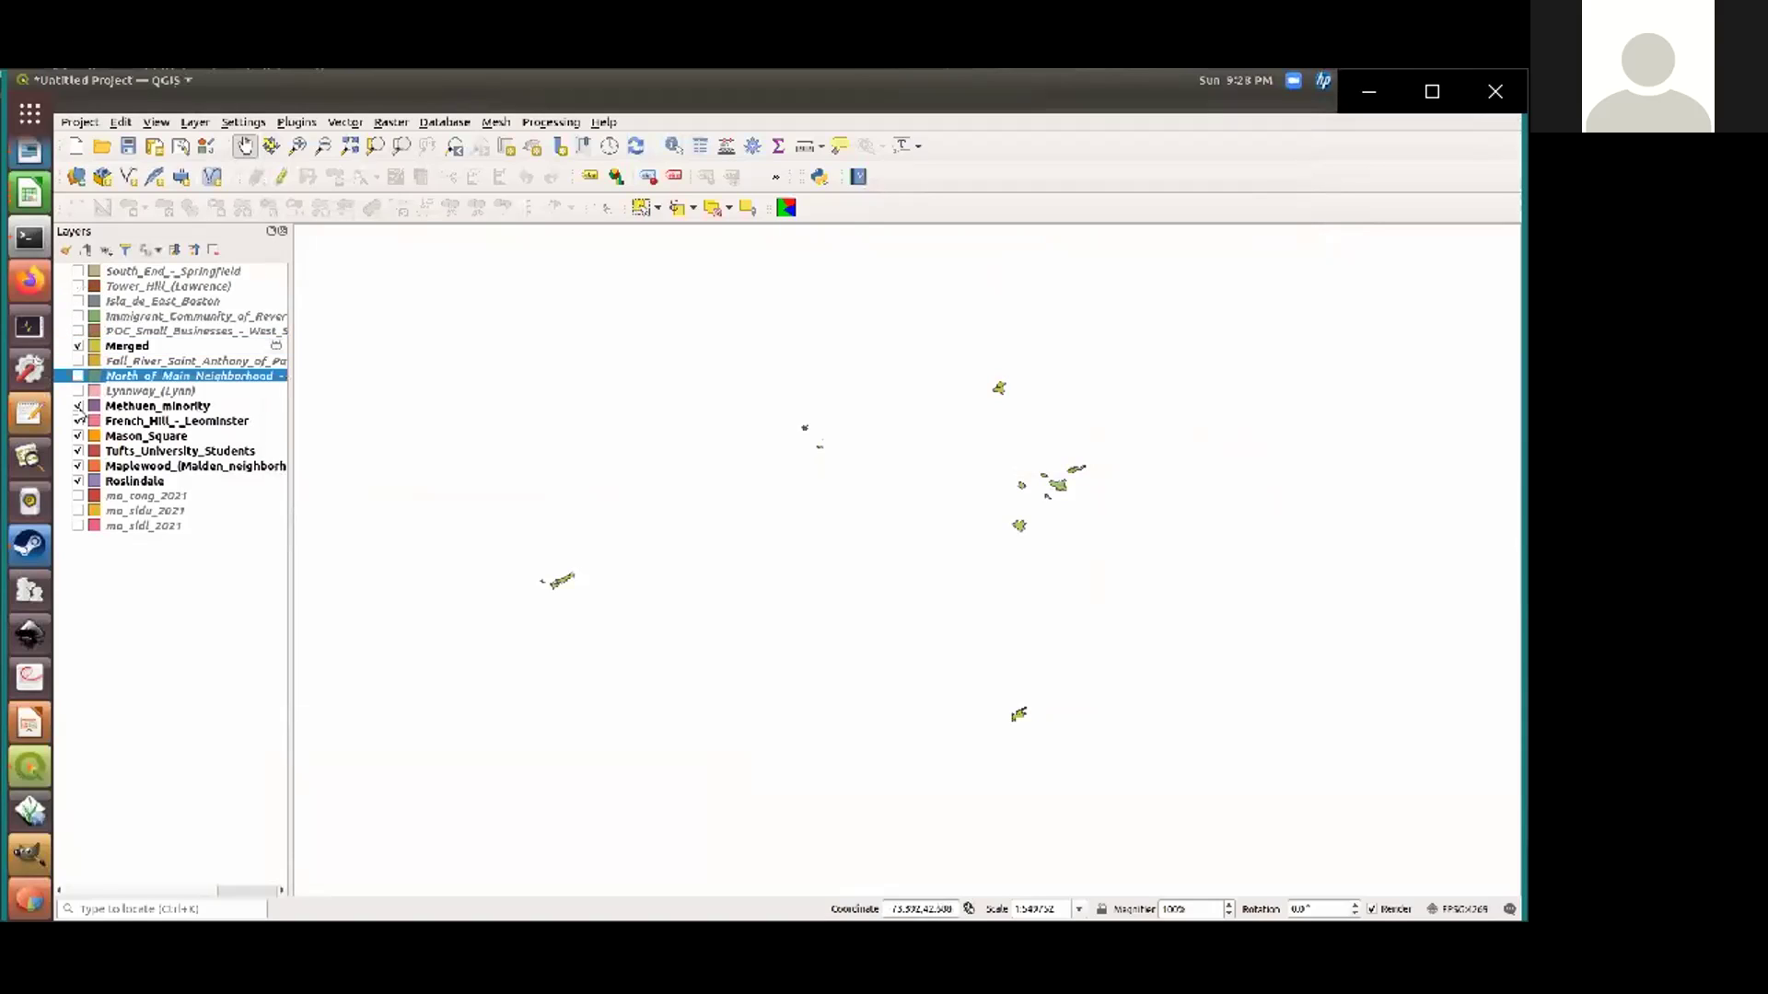
click(78, 405)
click(77, 421)
click(77, 436)
click(78, 450)
click(77, 466)
click(77, 481)
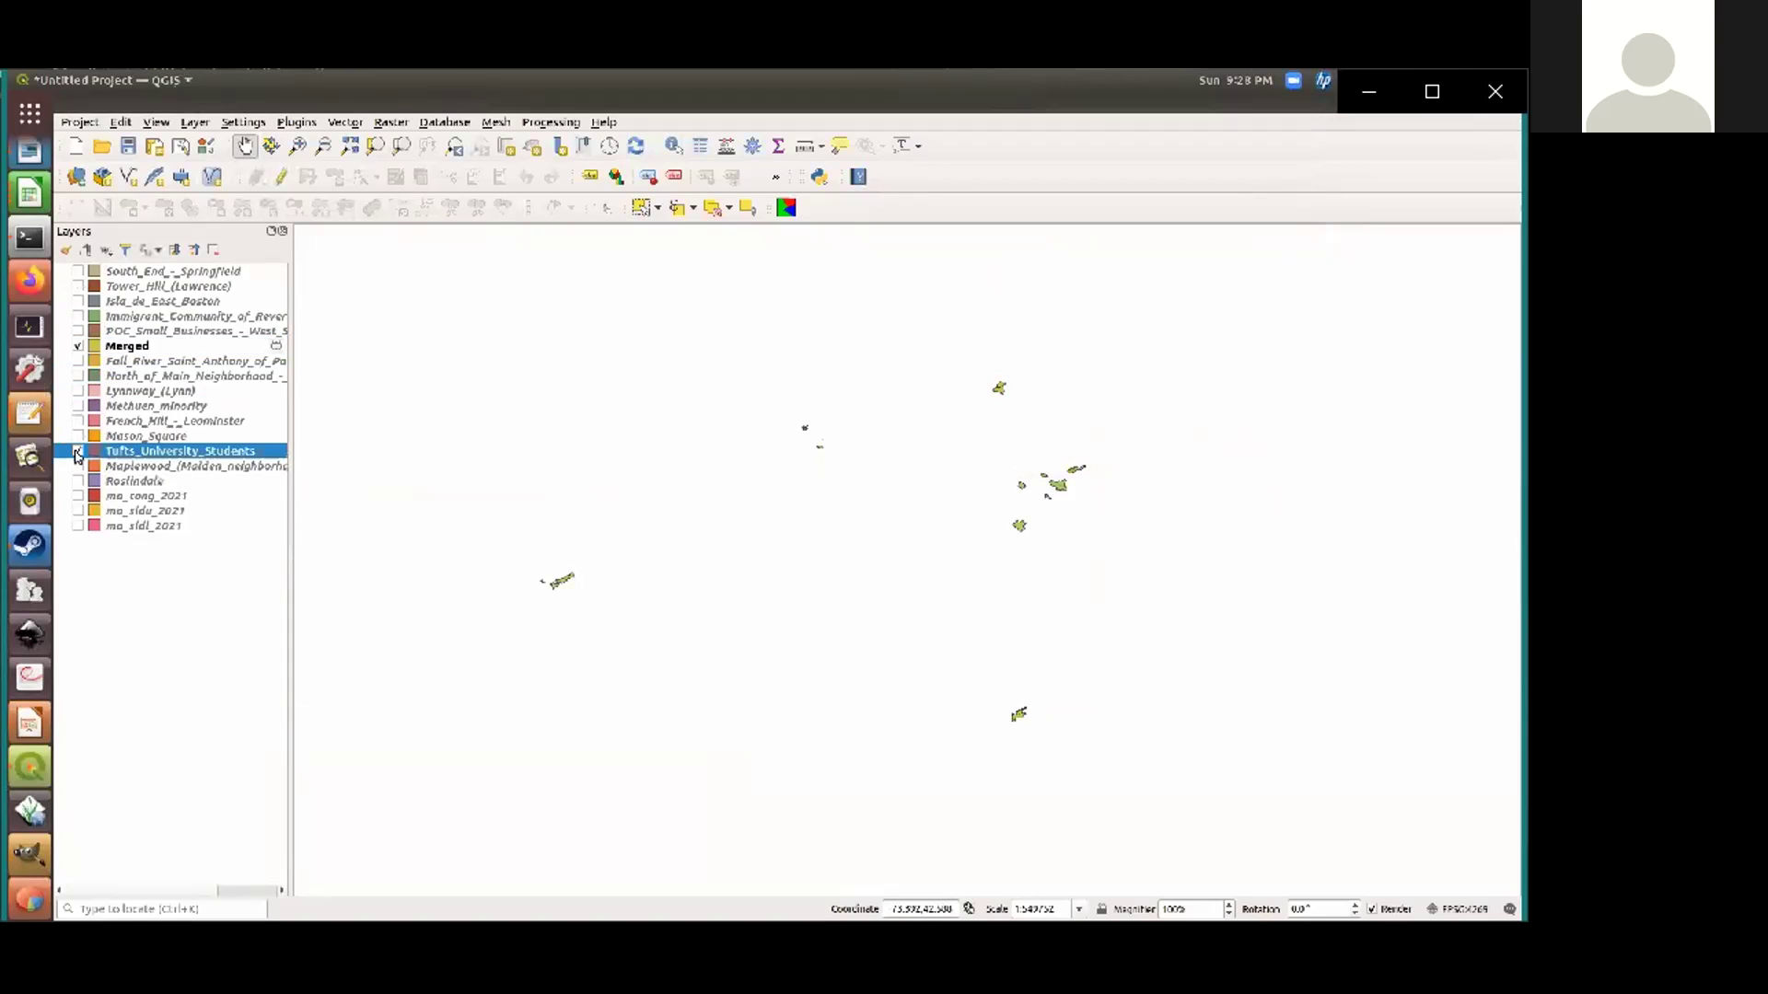
Remove the community layers listed below Merged, from the Fall River Saint Anthony of Padua layer through Roslindale
click(137, 480)
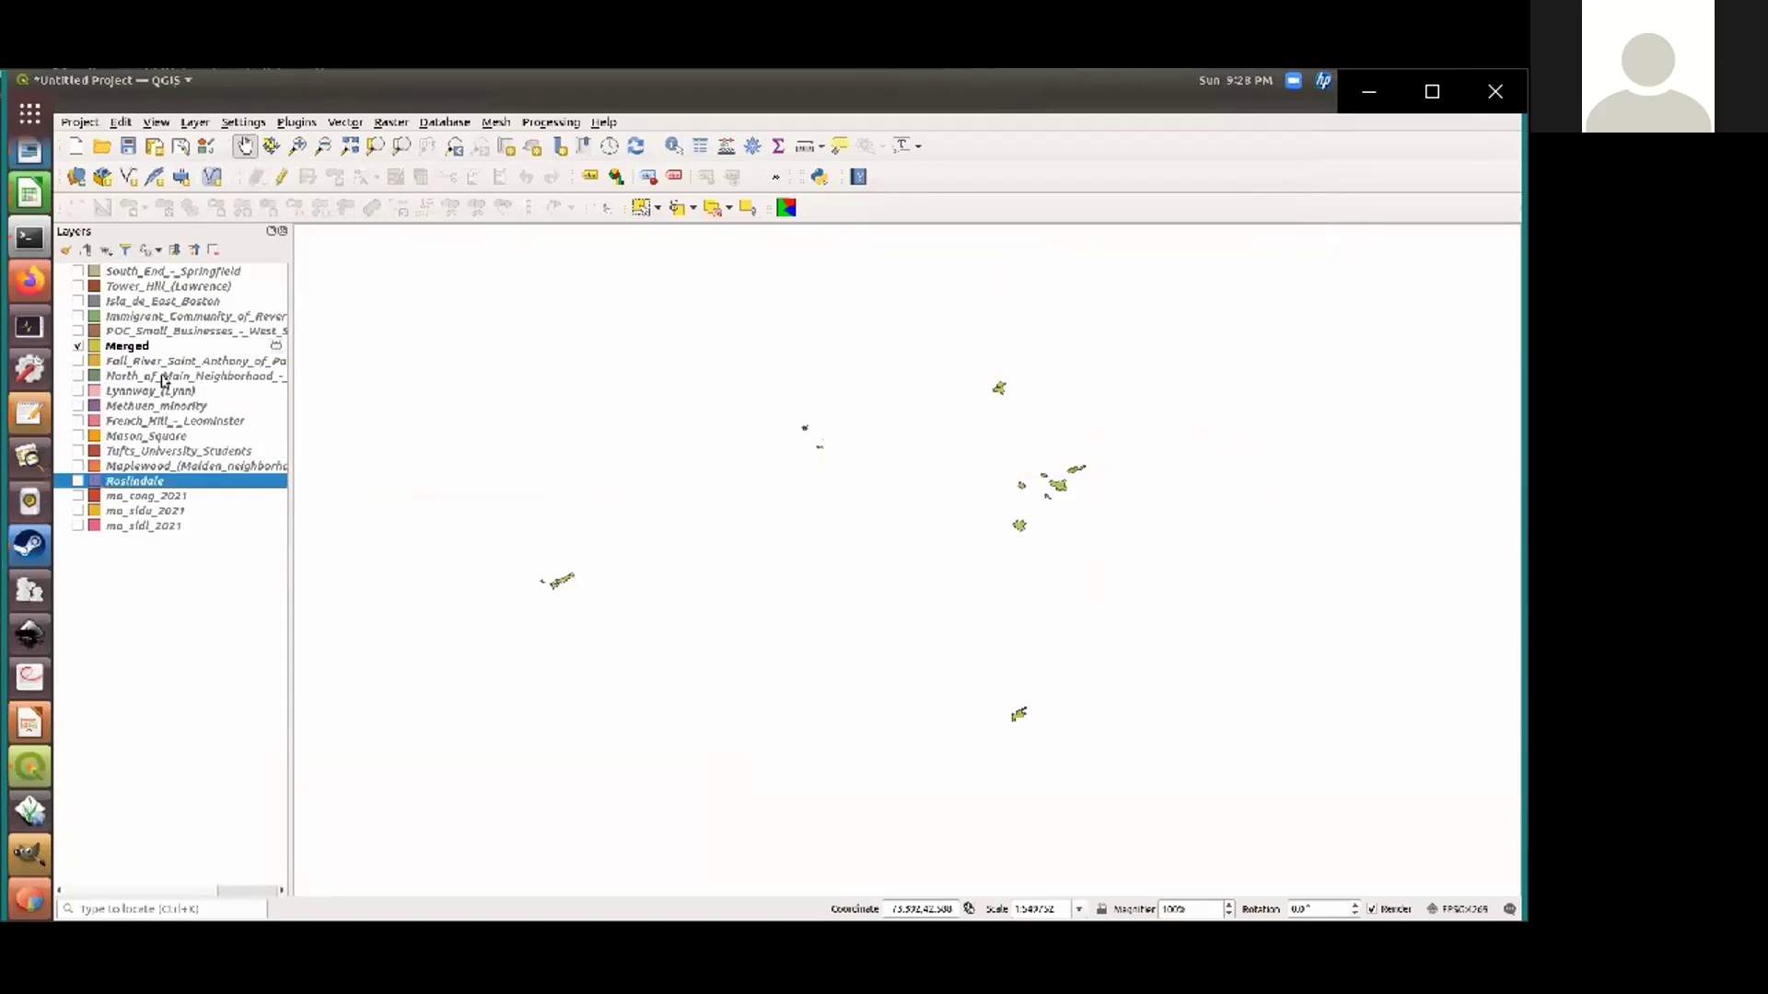
shift+click(162, 371)
right_click(159, 358)
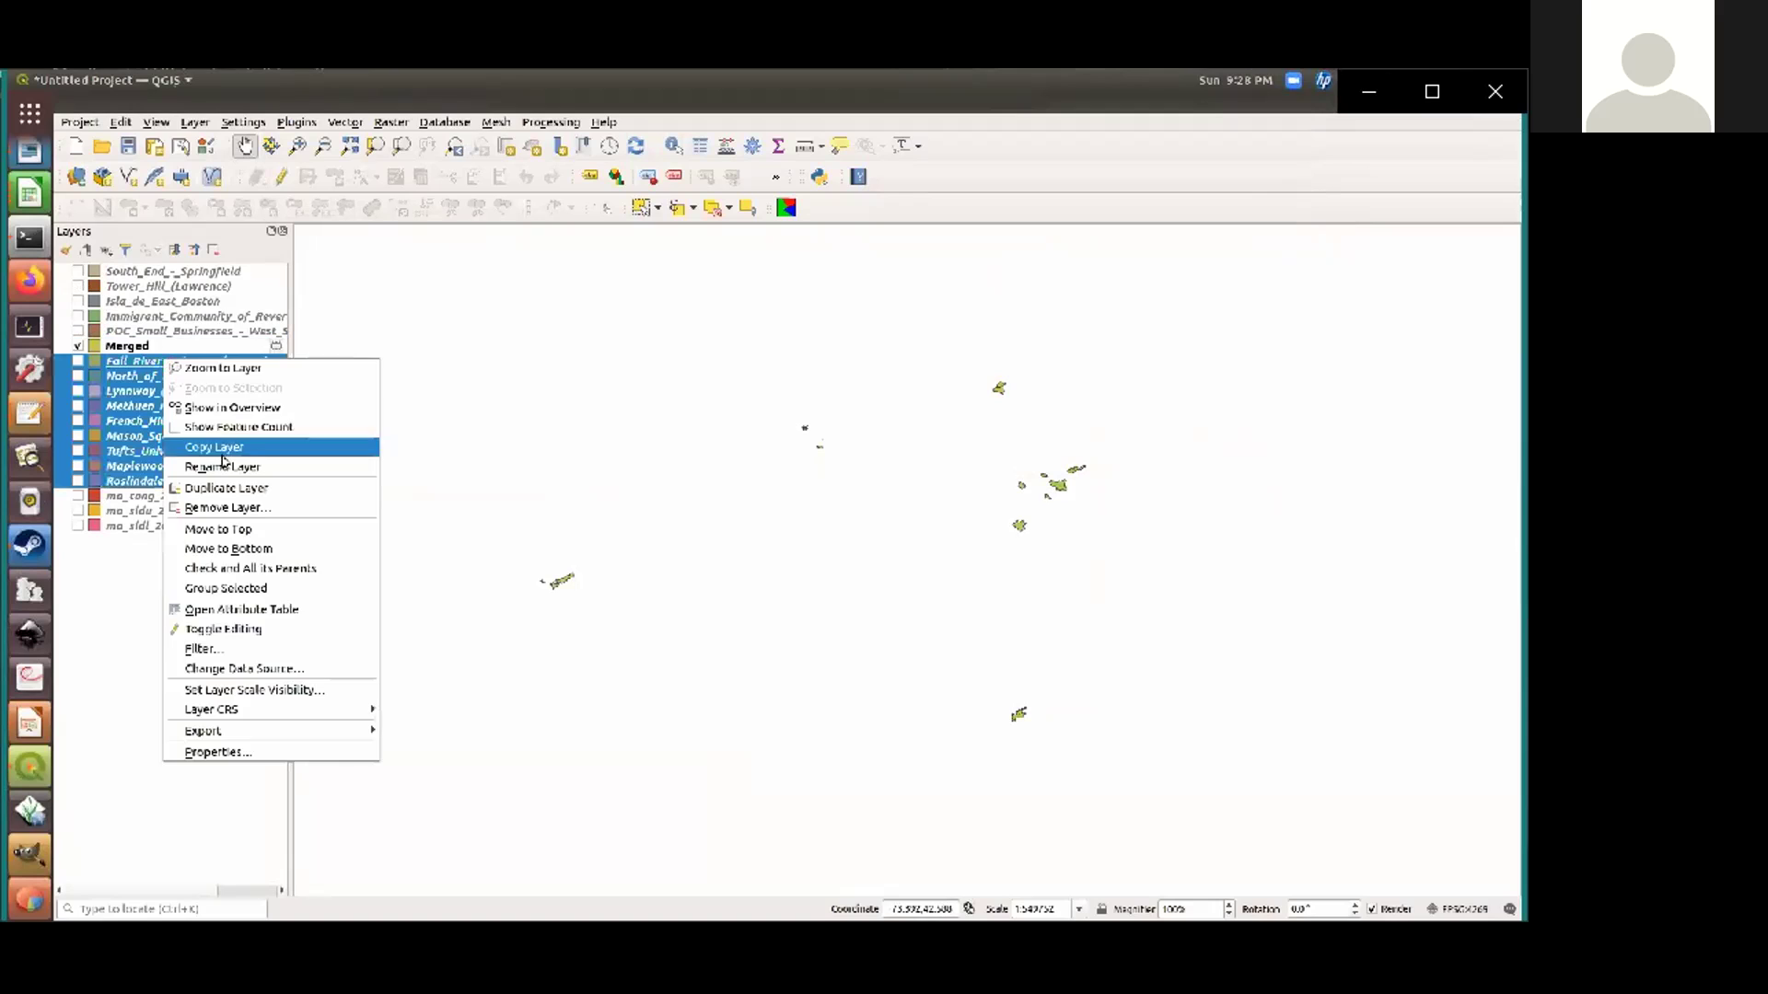
click(212, 504)
click(839, 508)
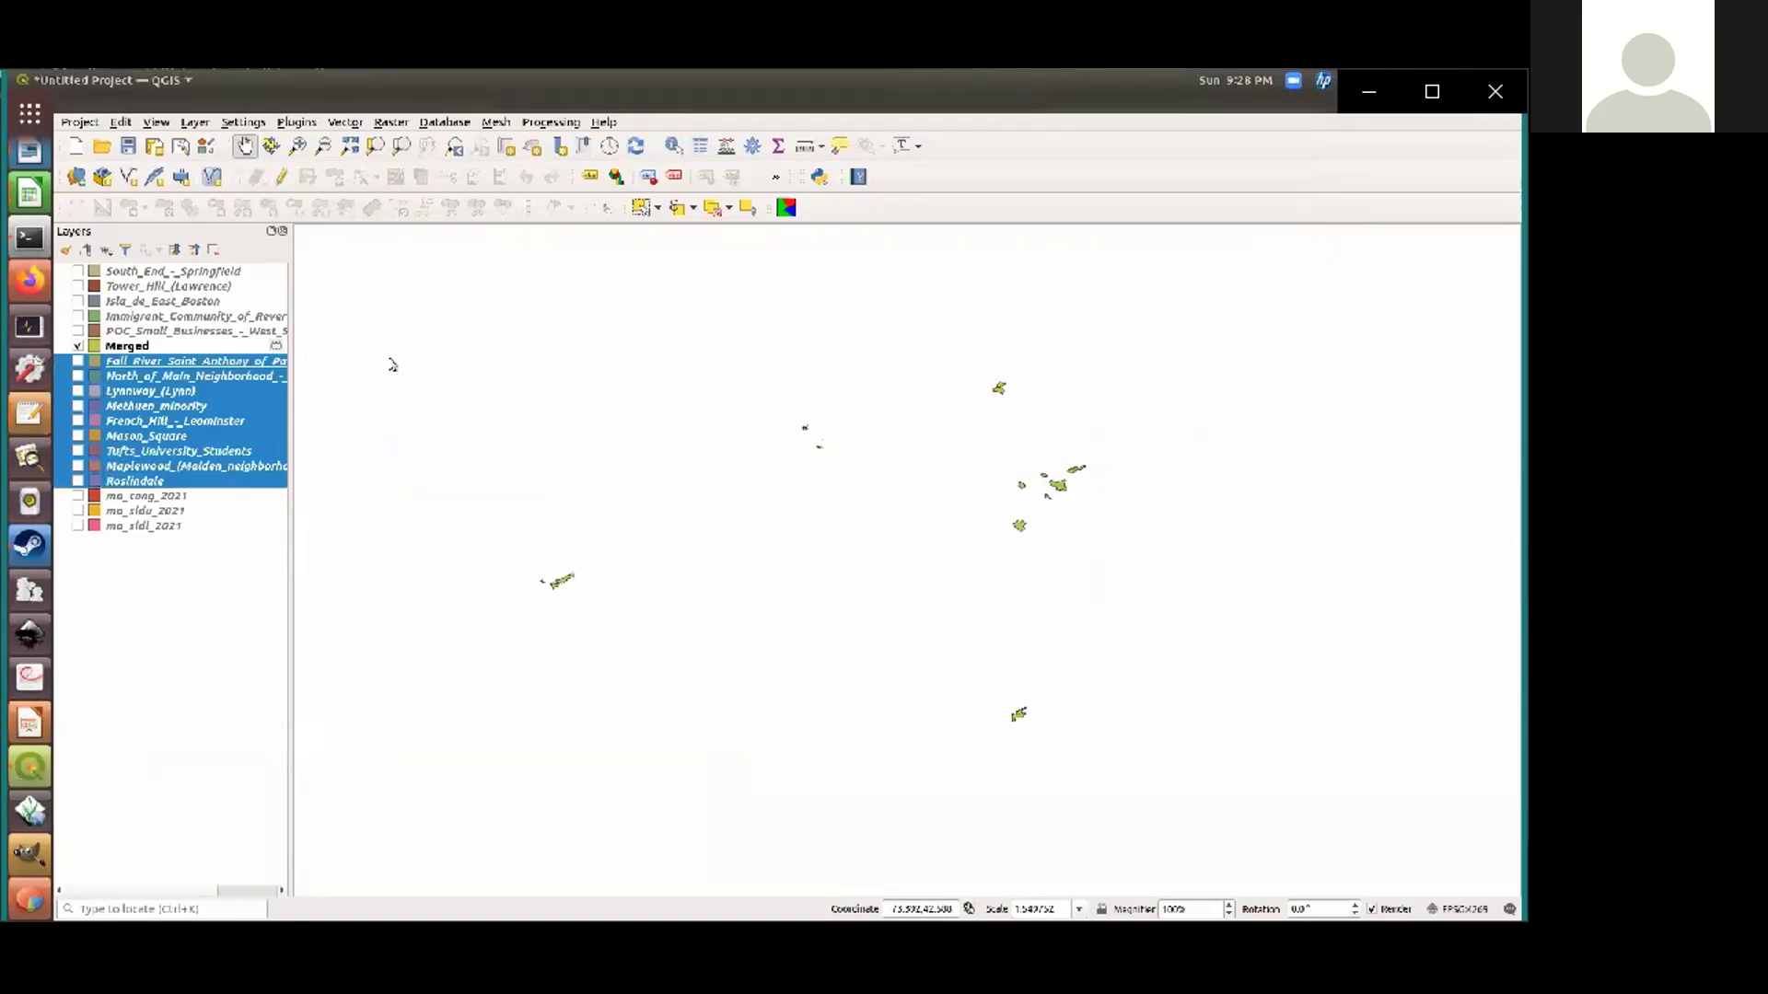
Remove the remaining community layers above Merged, from South_End_-_Springfield through POC_Small_Businesses_-_West_Springfield
click(210, 333)
shift+click(188, 273)
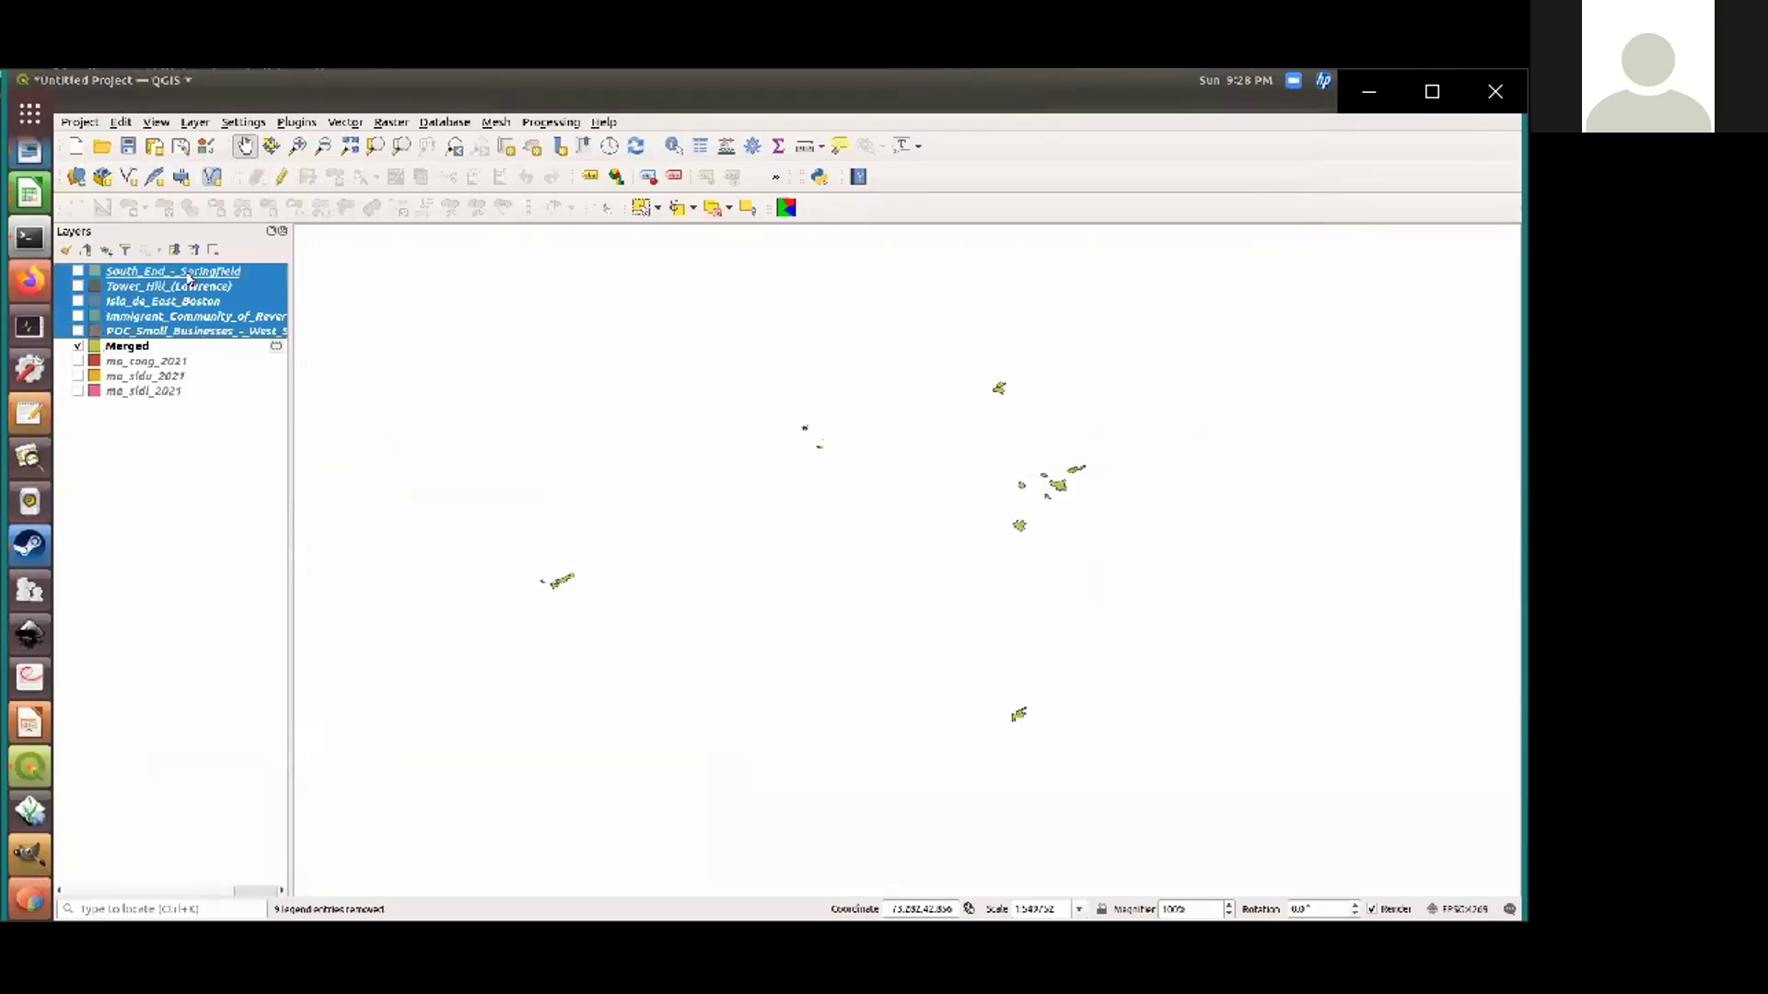
right_click(188, 273)
click(284, 426)
click(840, 508)
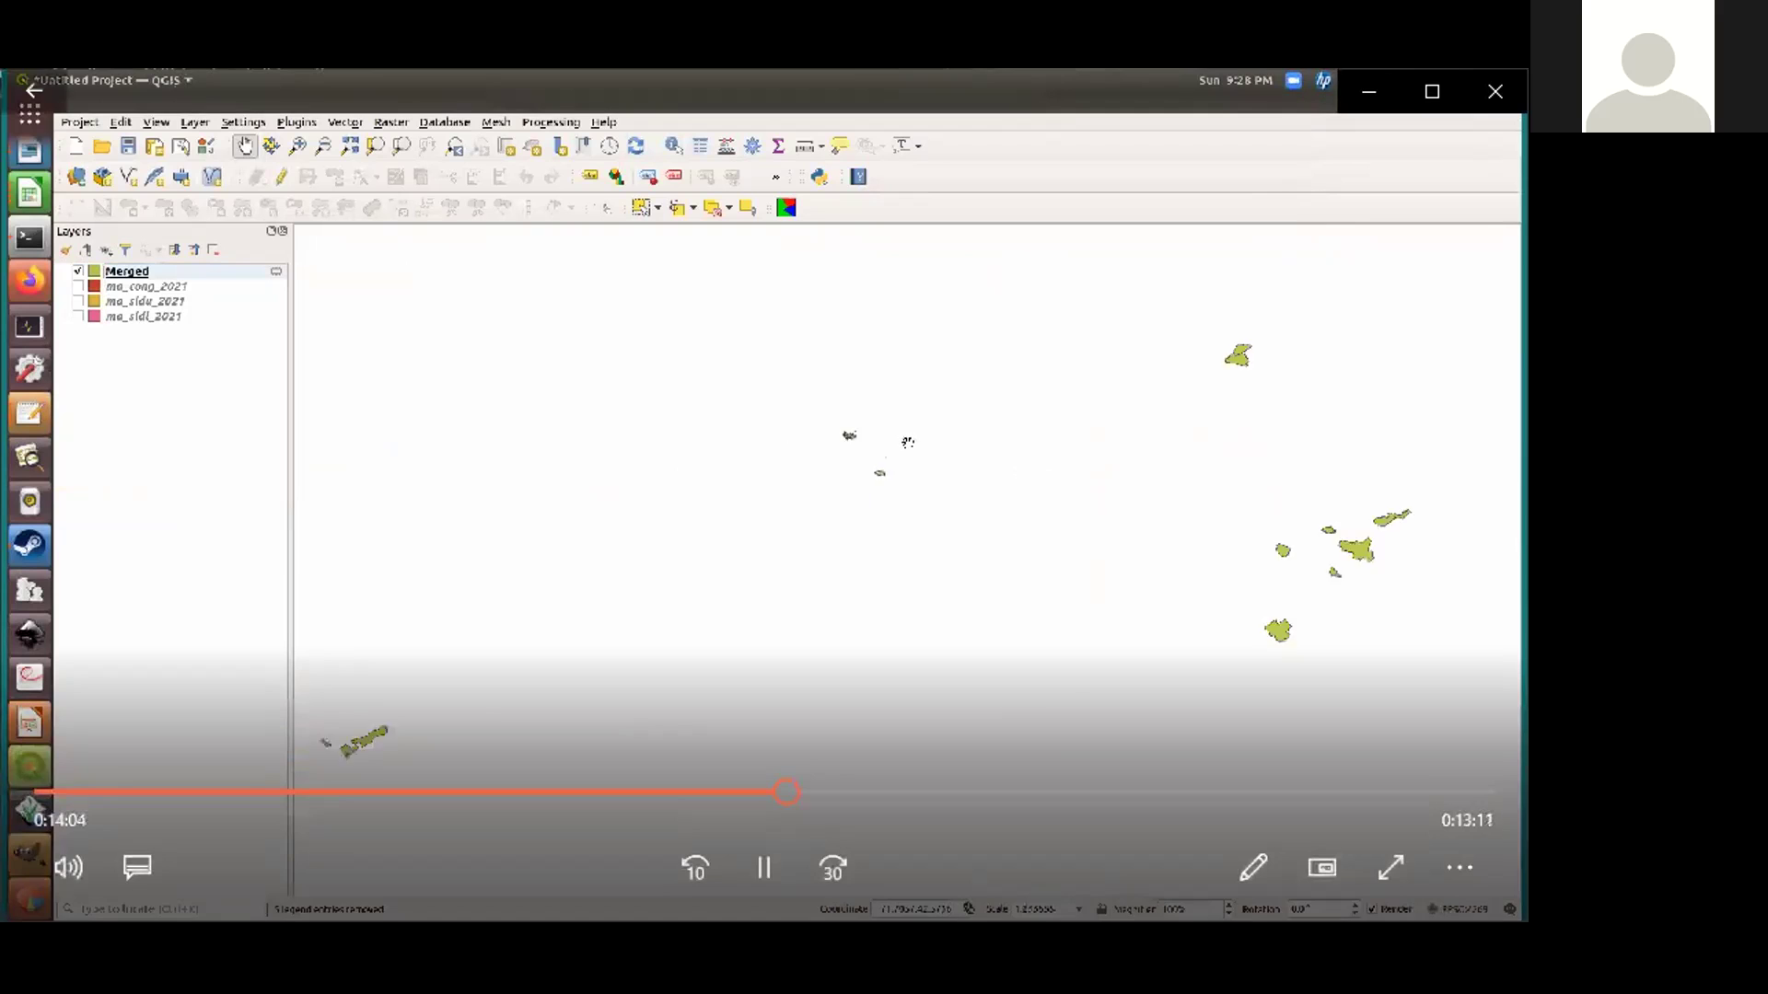
Examine the Merged layer's attribute table, widening the cultural_interests, economic_interests and comm_activities columns to read their entries
drag(976, 554, 906, 563)
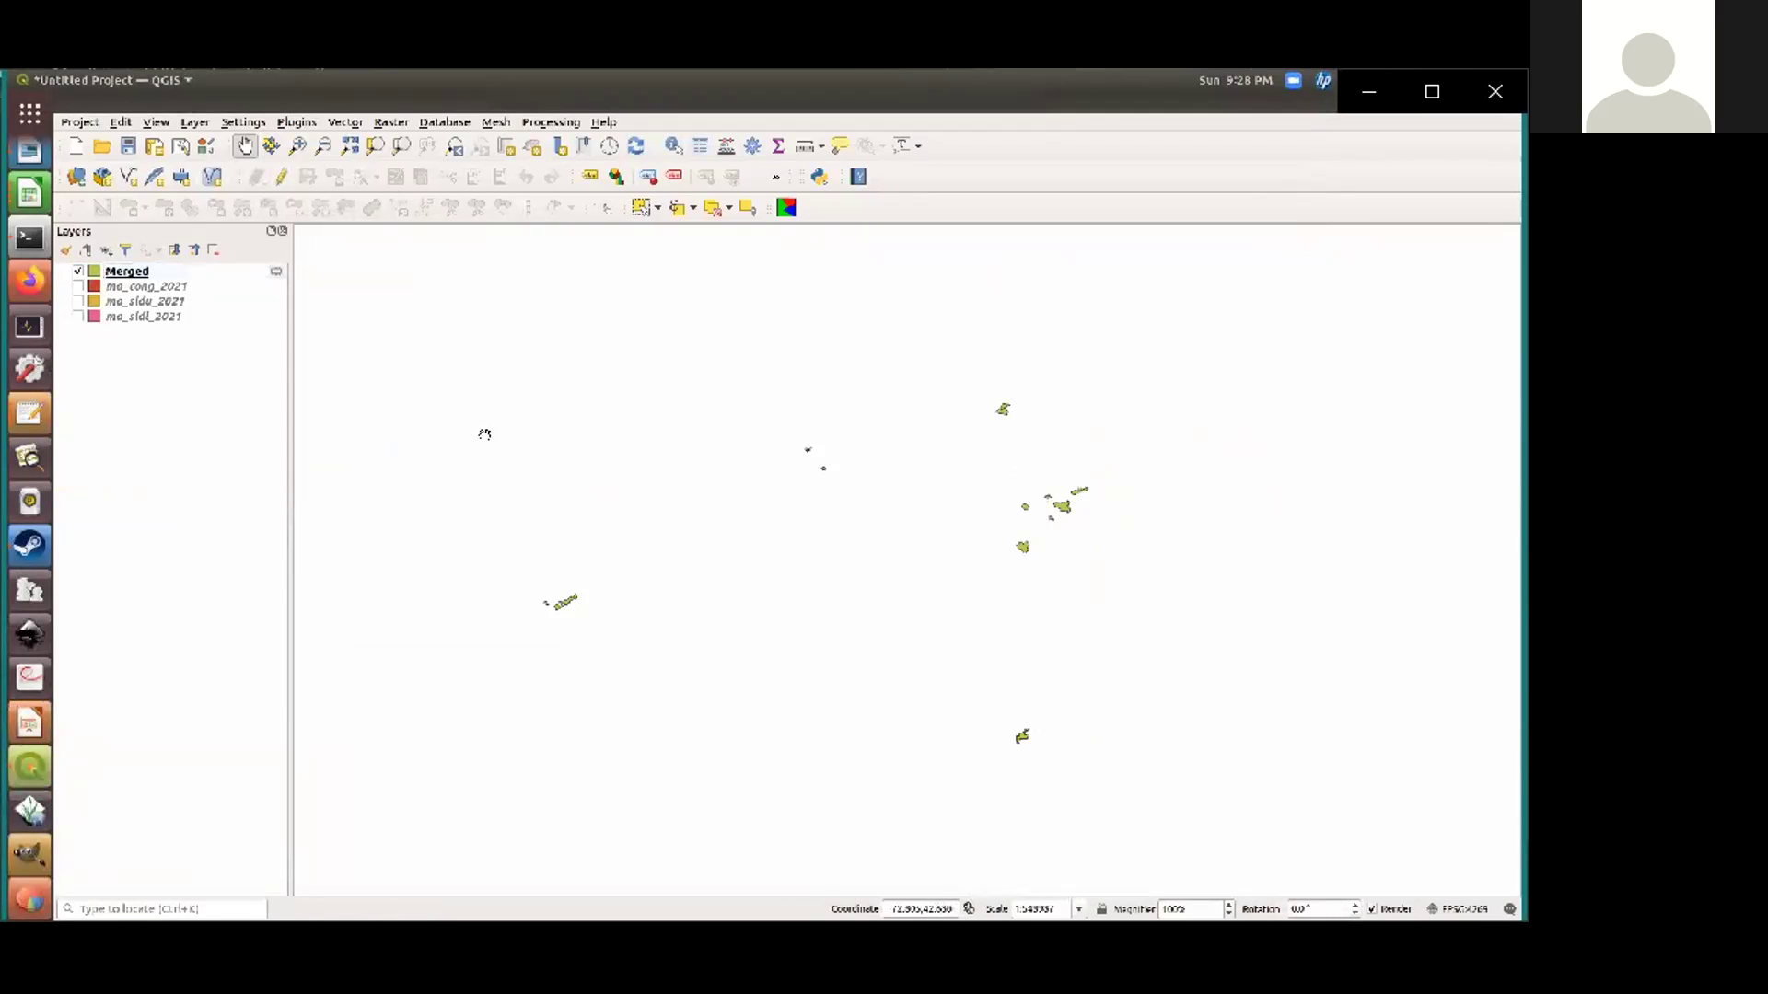
click(166, 275)
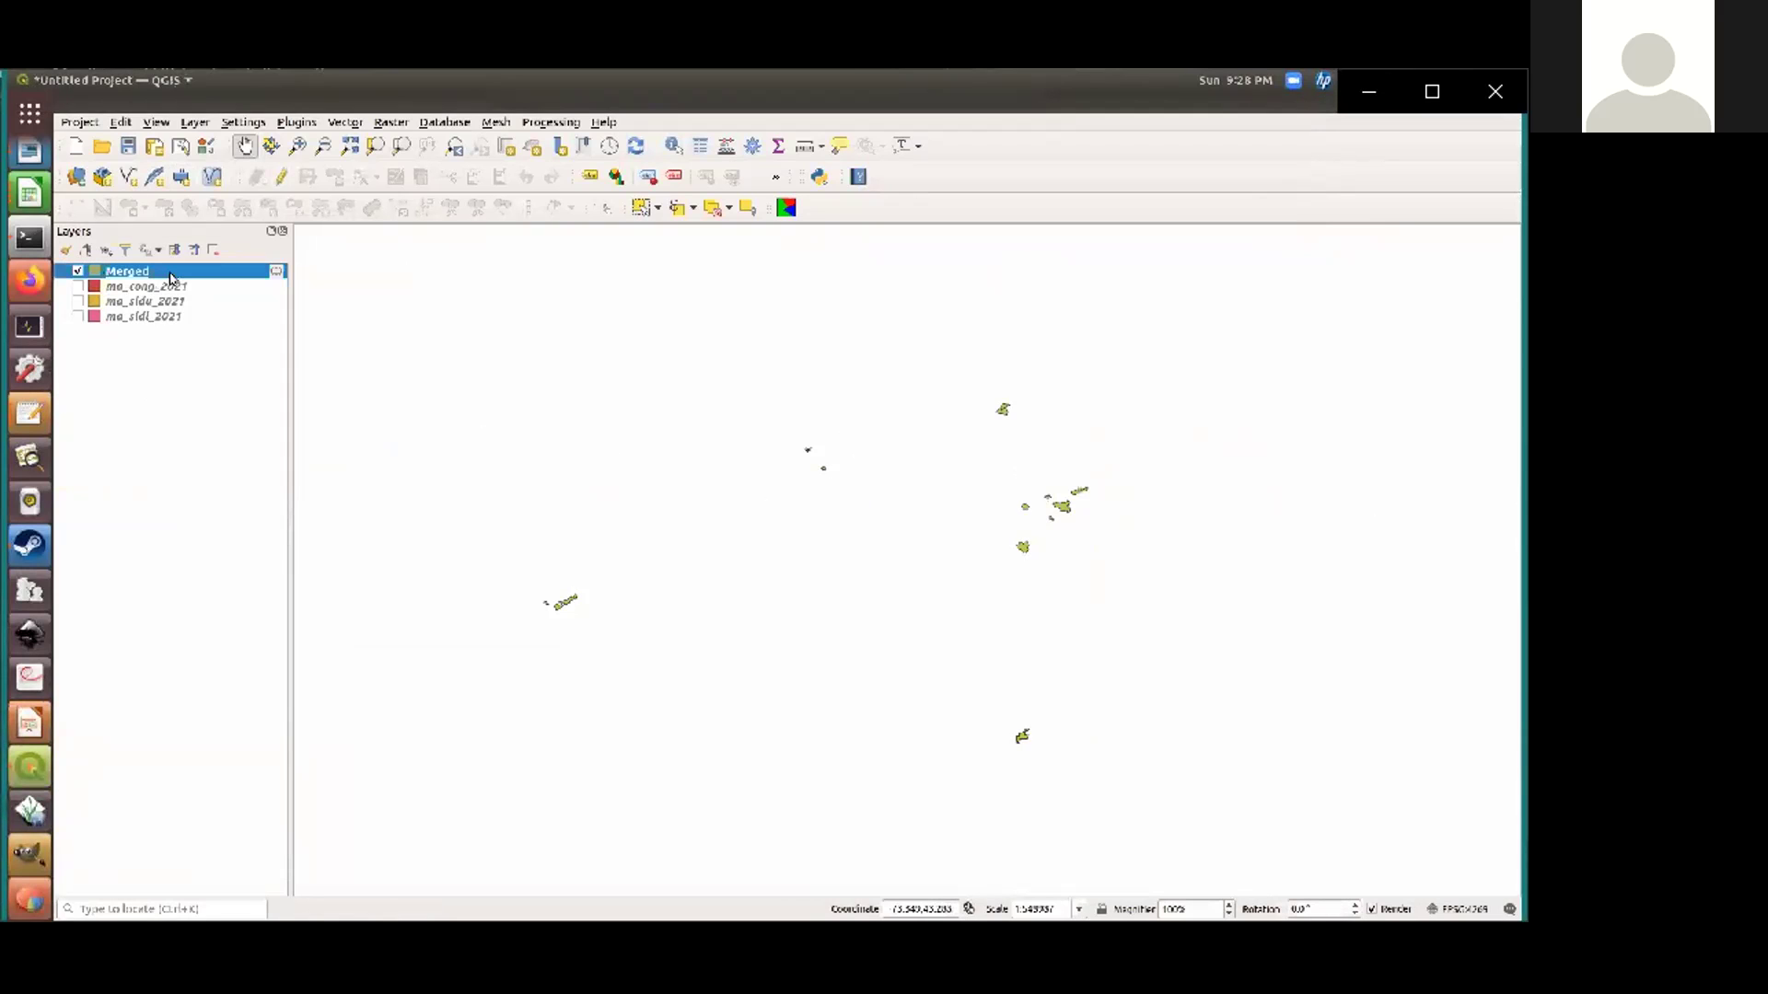
right_click(172, 277)
click(296, 466)
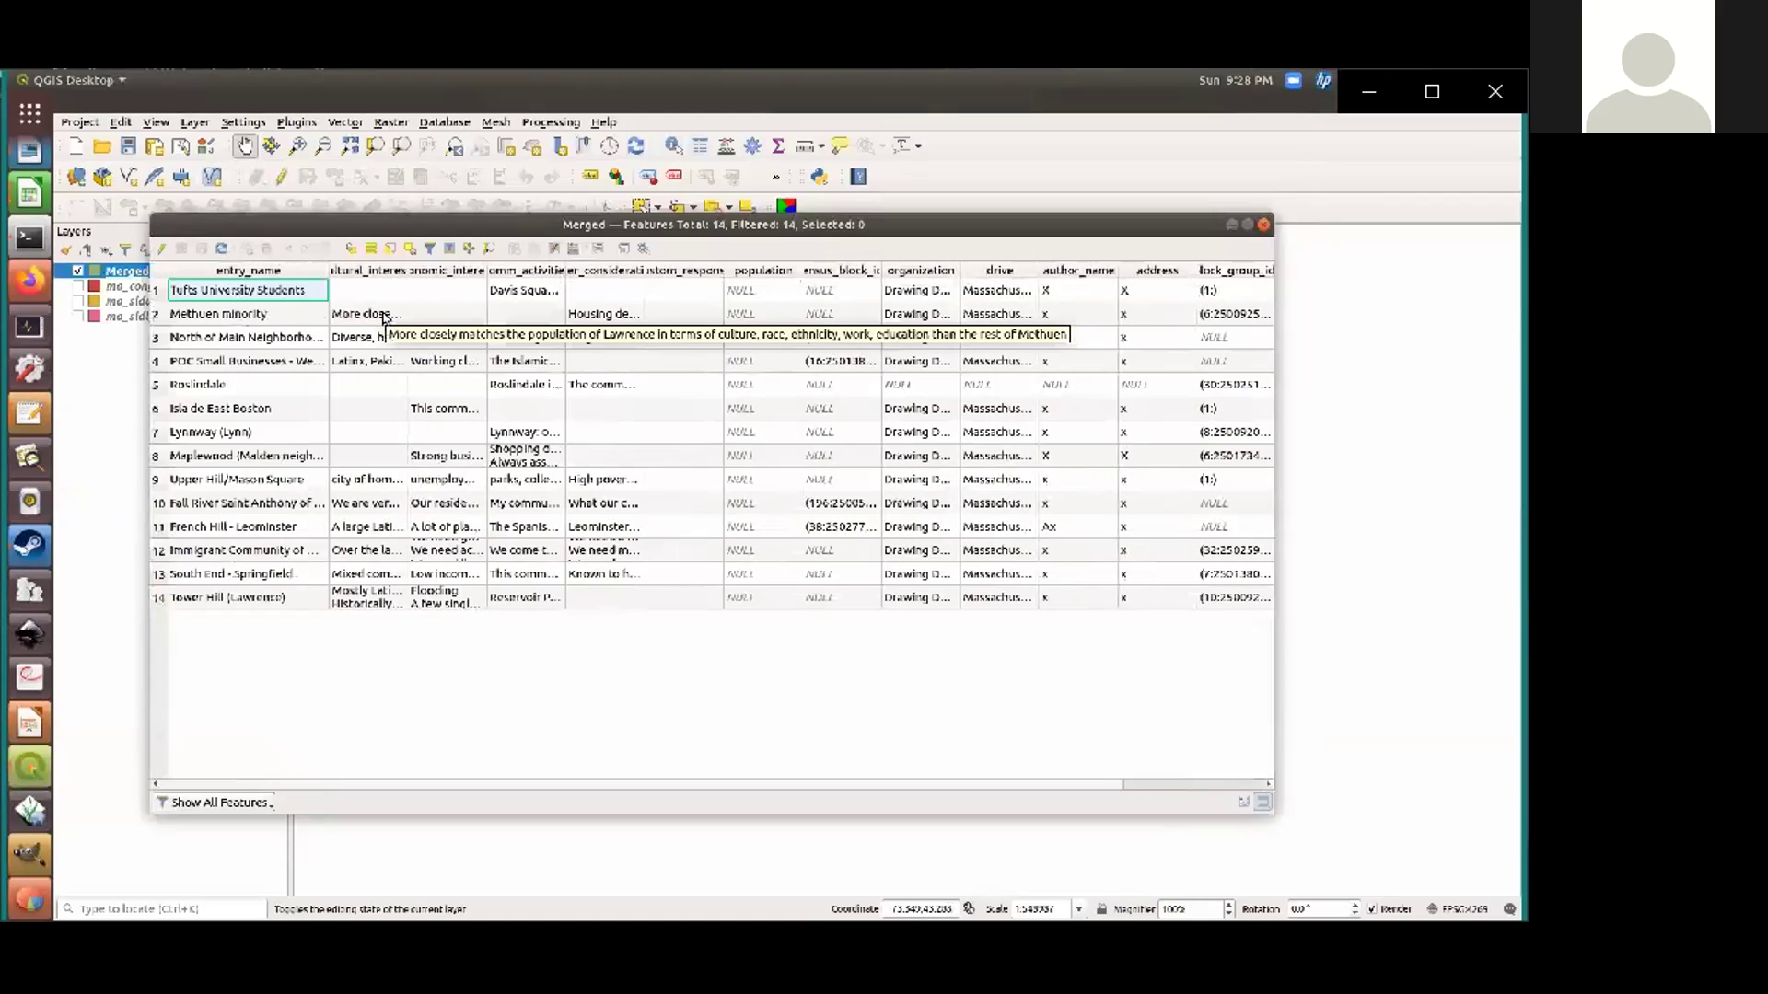
drag(644, 784, 461, 770)
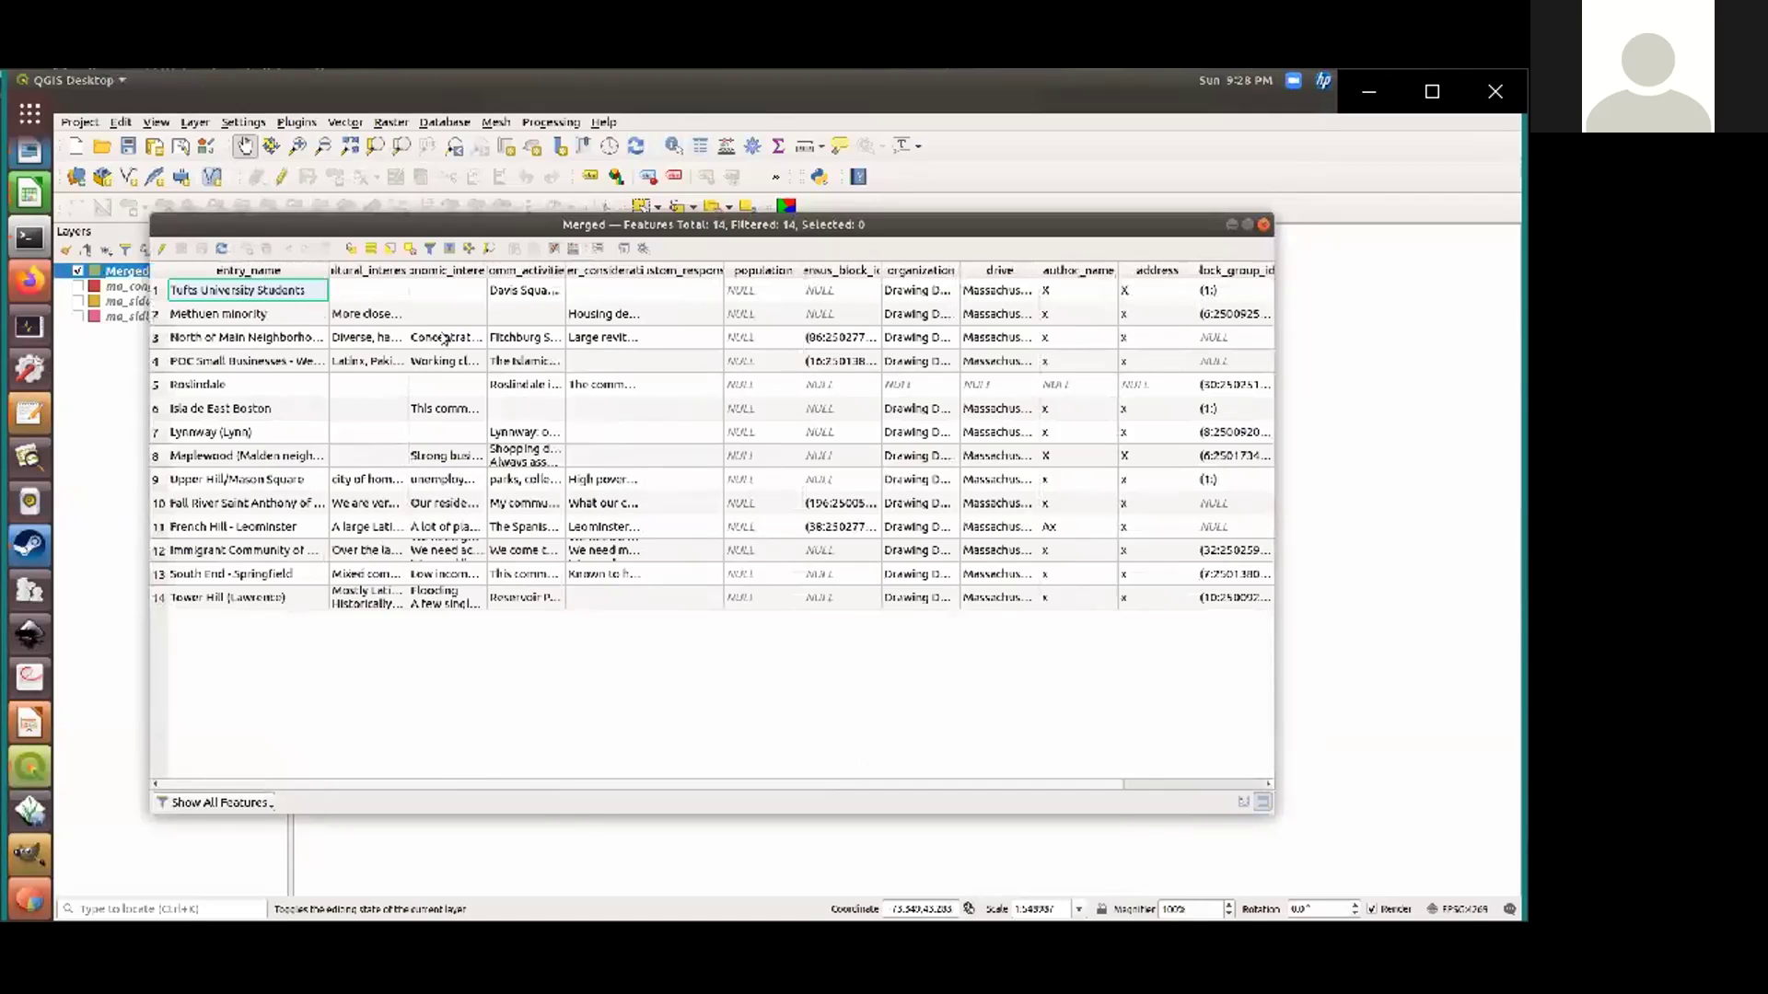
drag(408, 270, 941, 330)
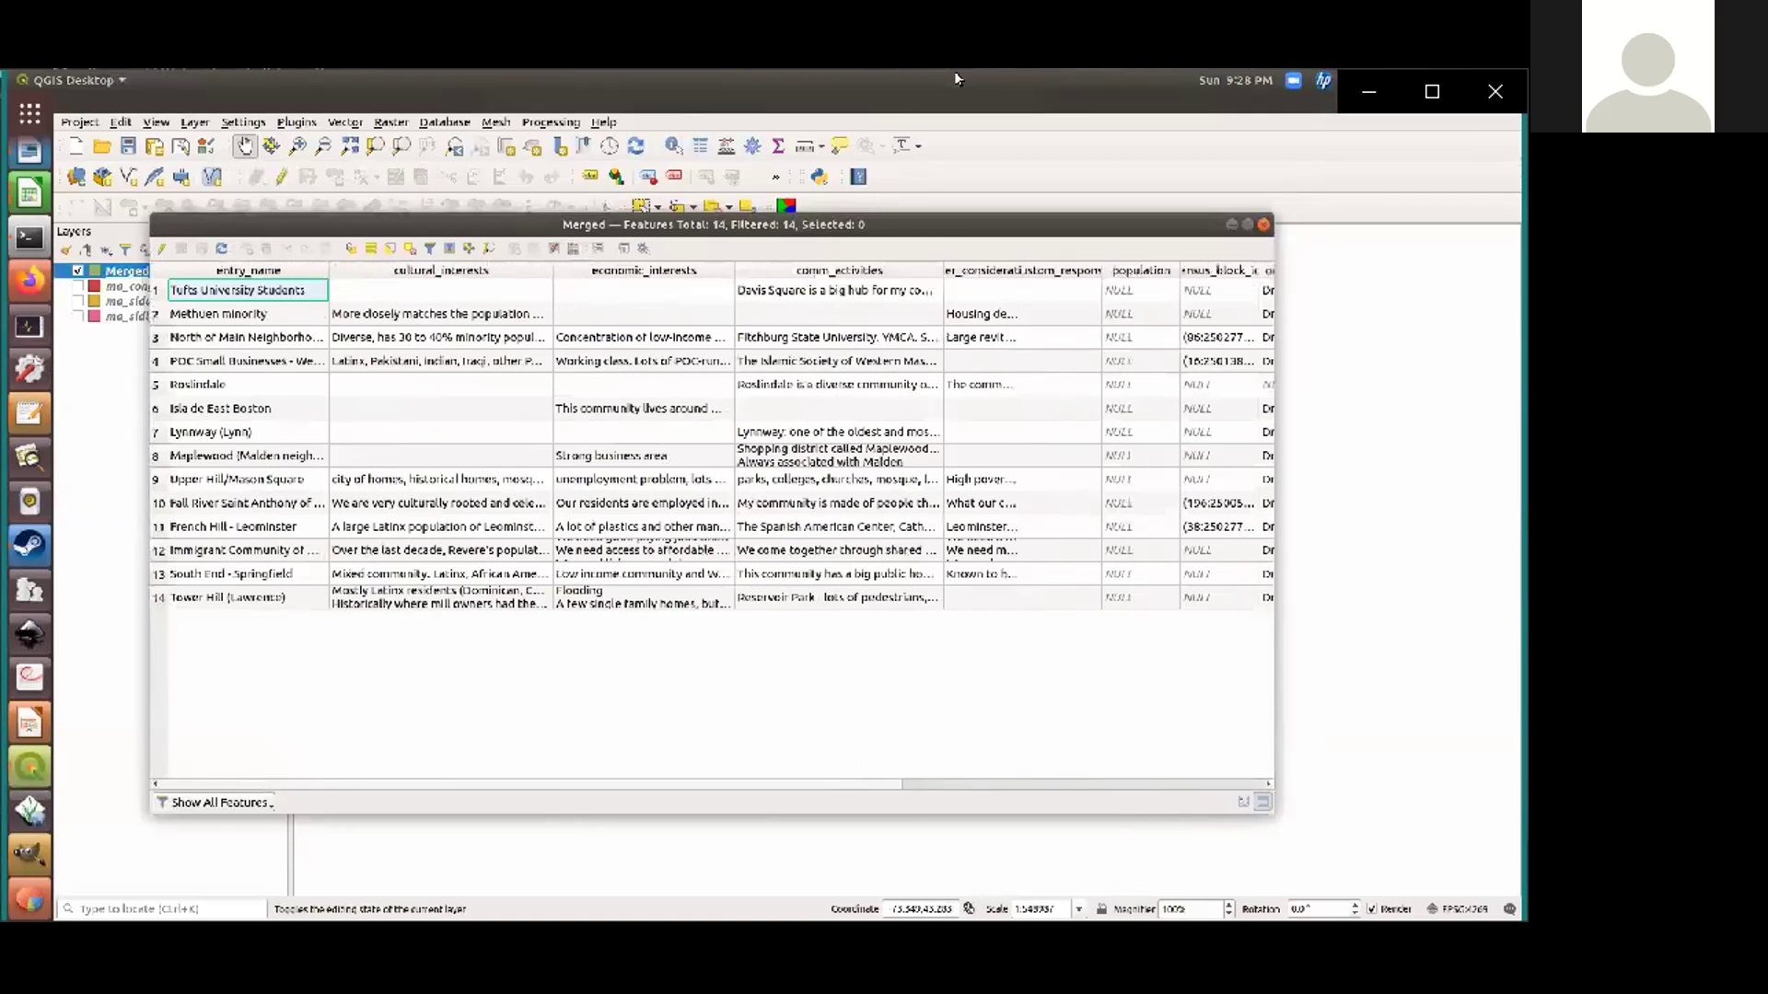
click(1265, 227)
drag(484, 352, 694, 459)
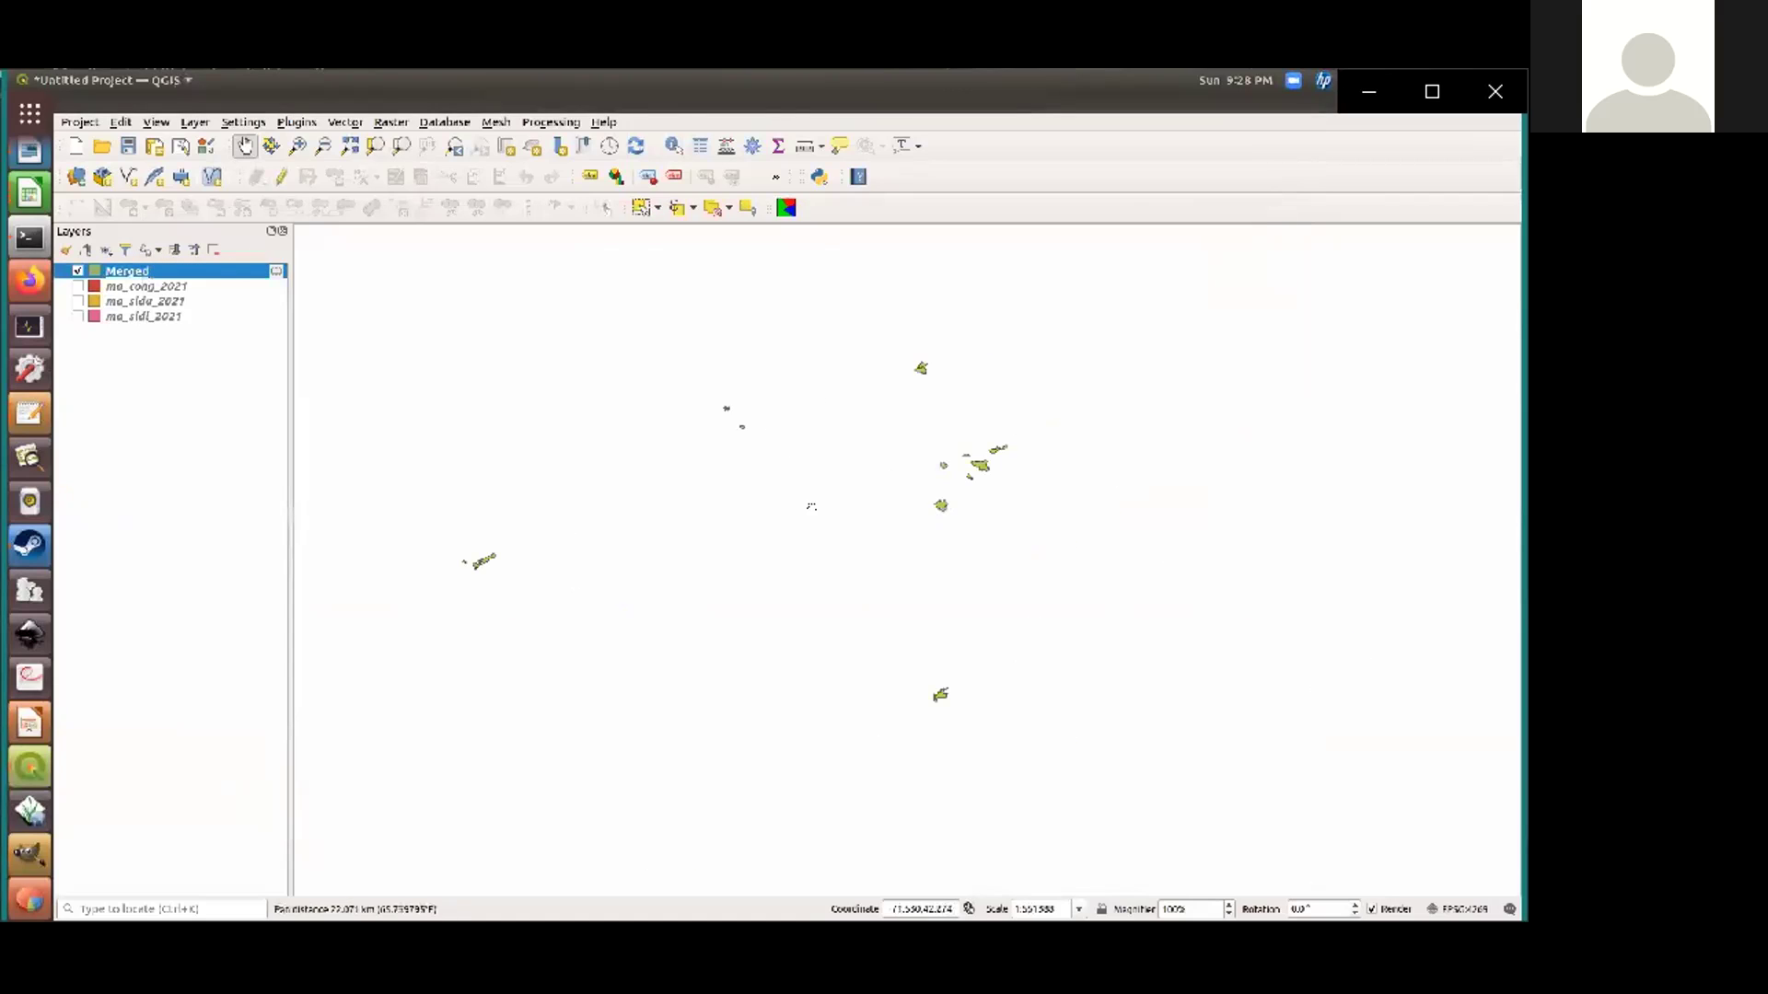
right_click(146, 277)
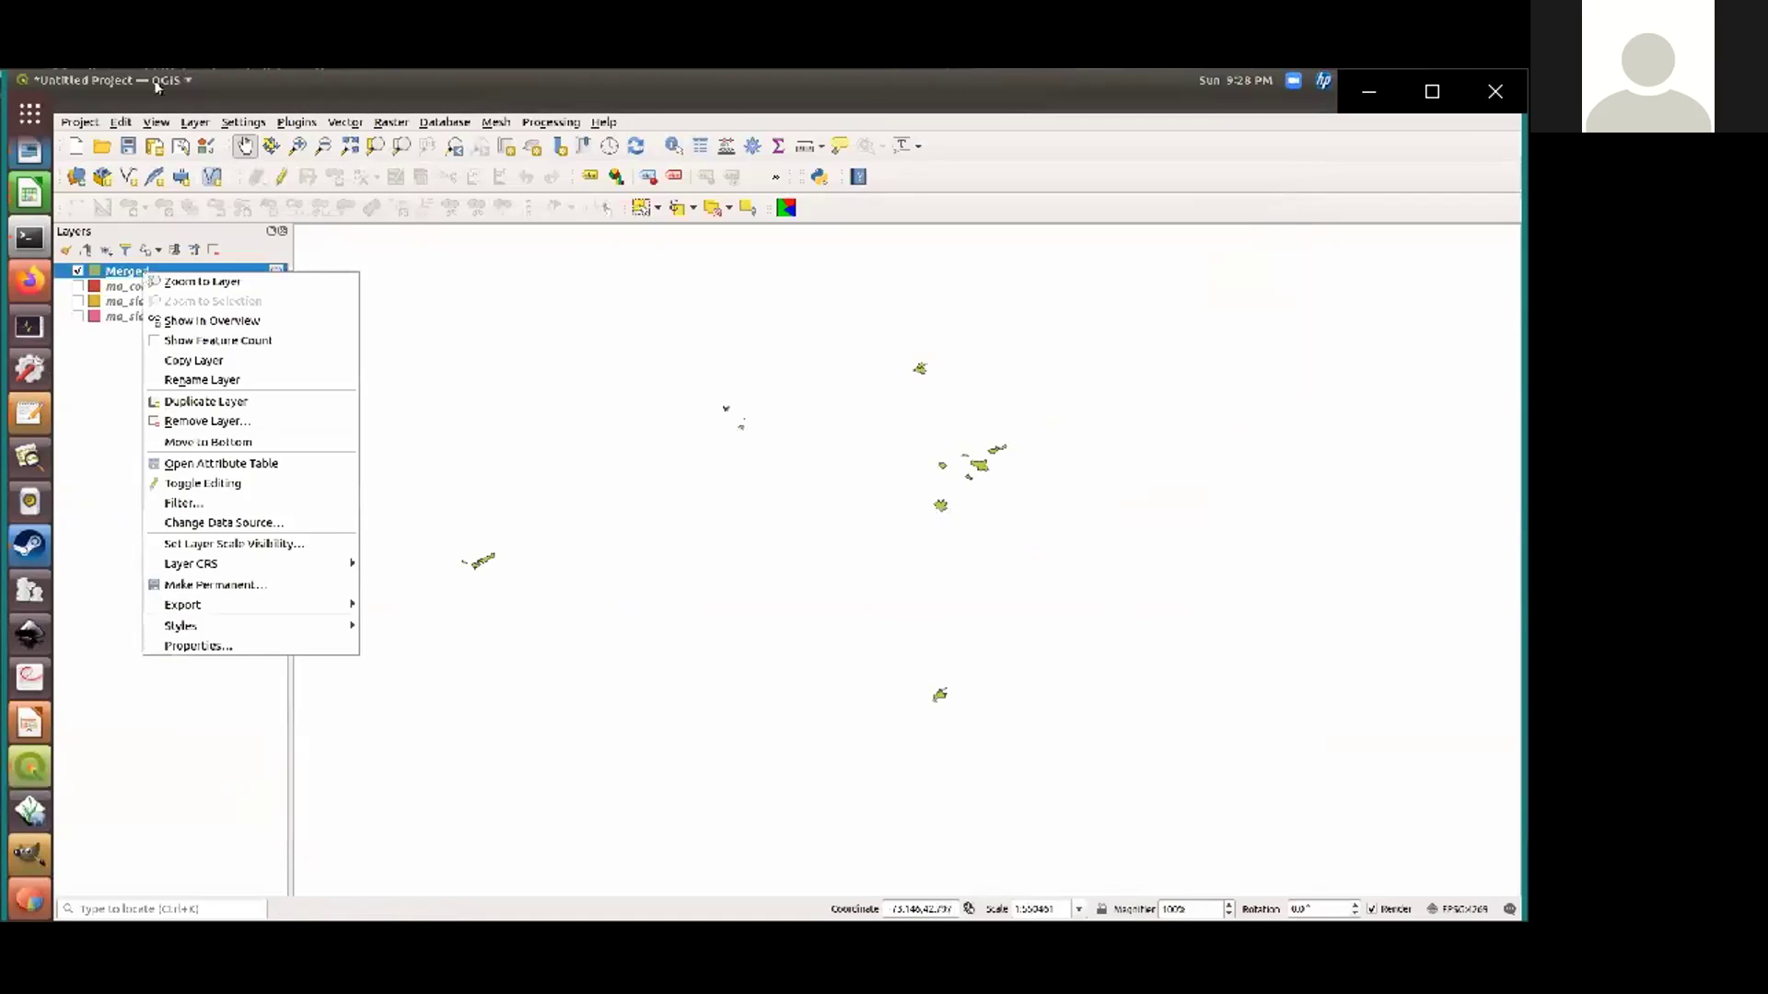
click(159, 131)
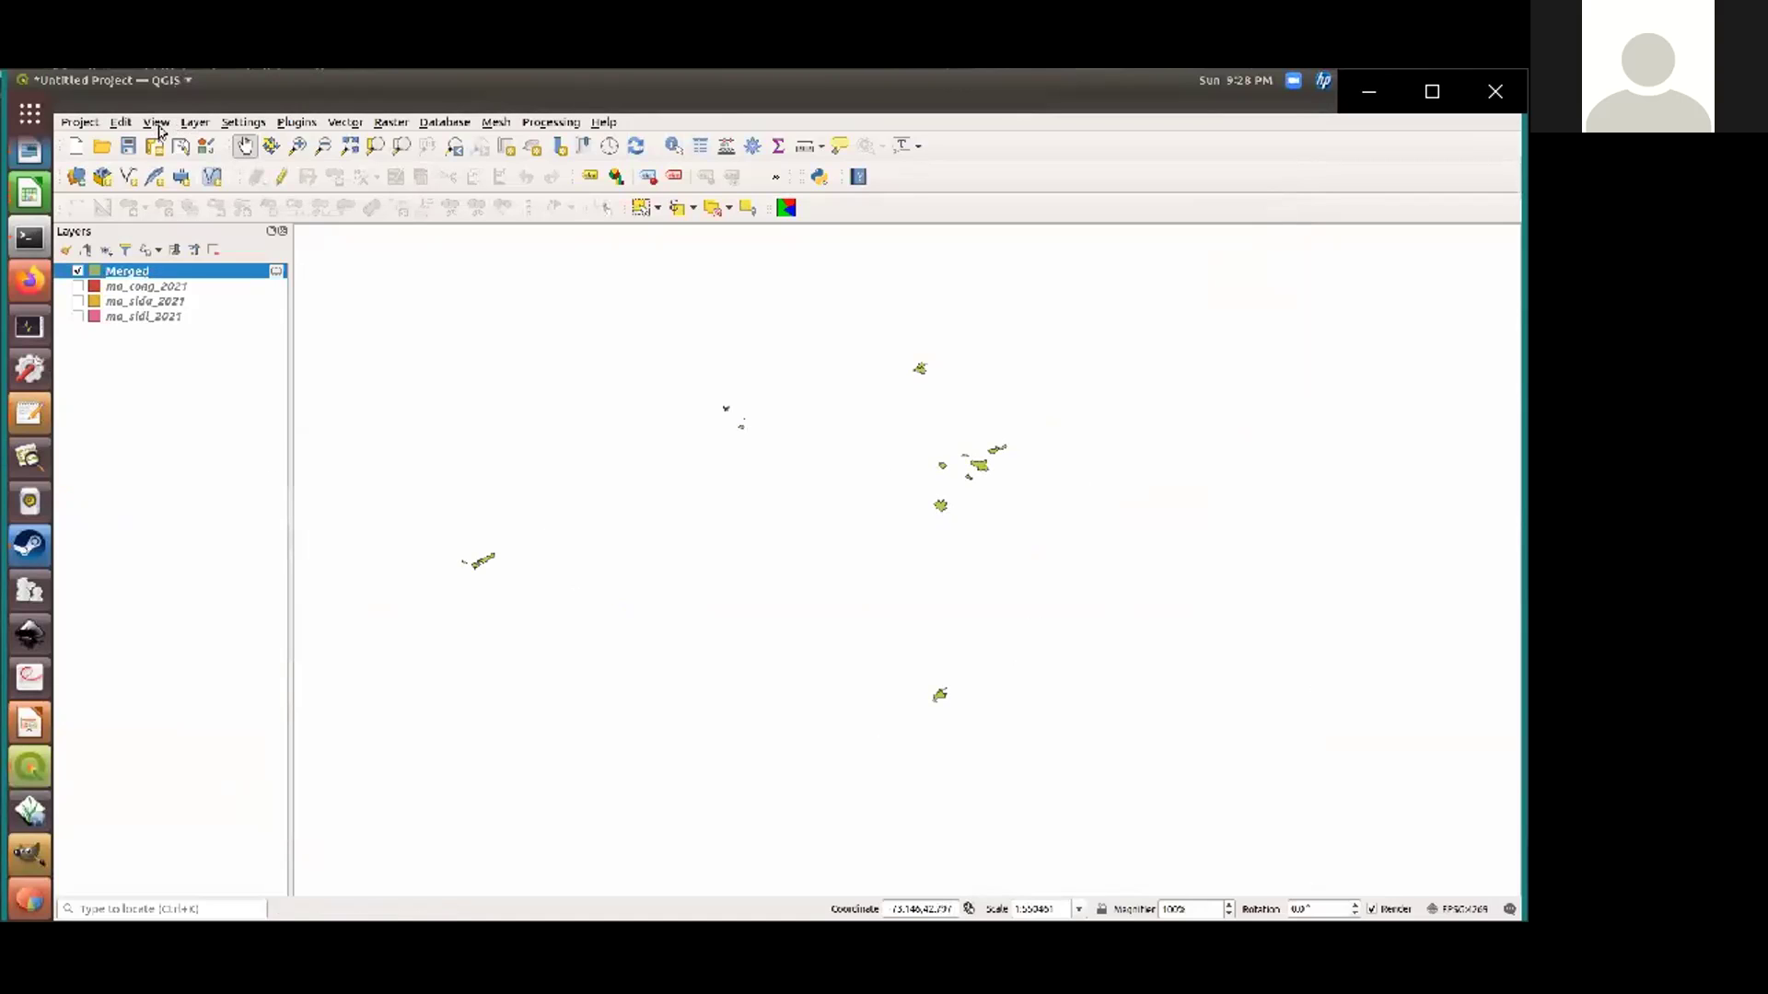
click(157, 122)
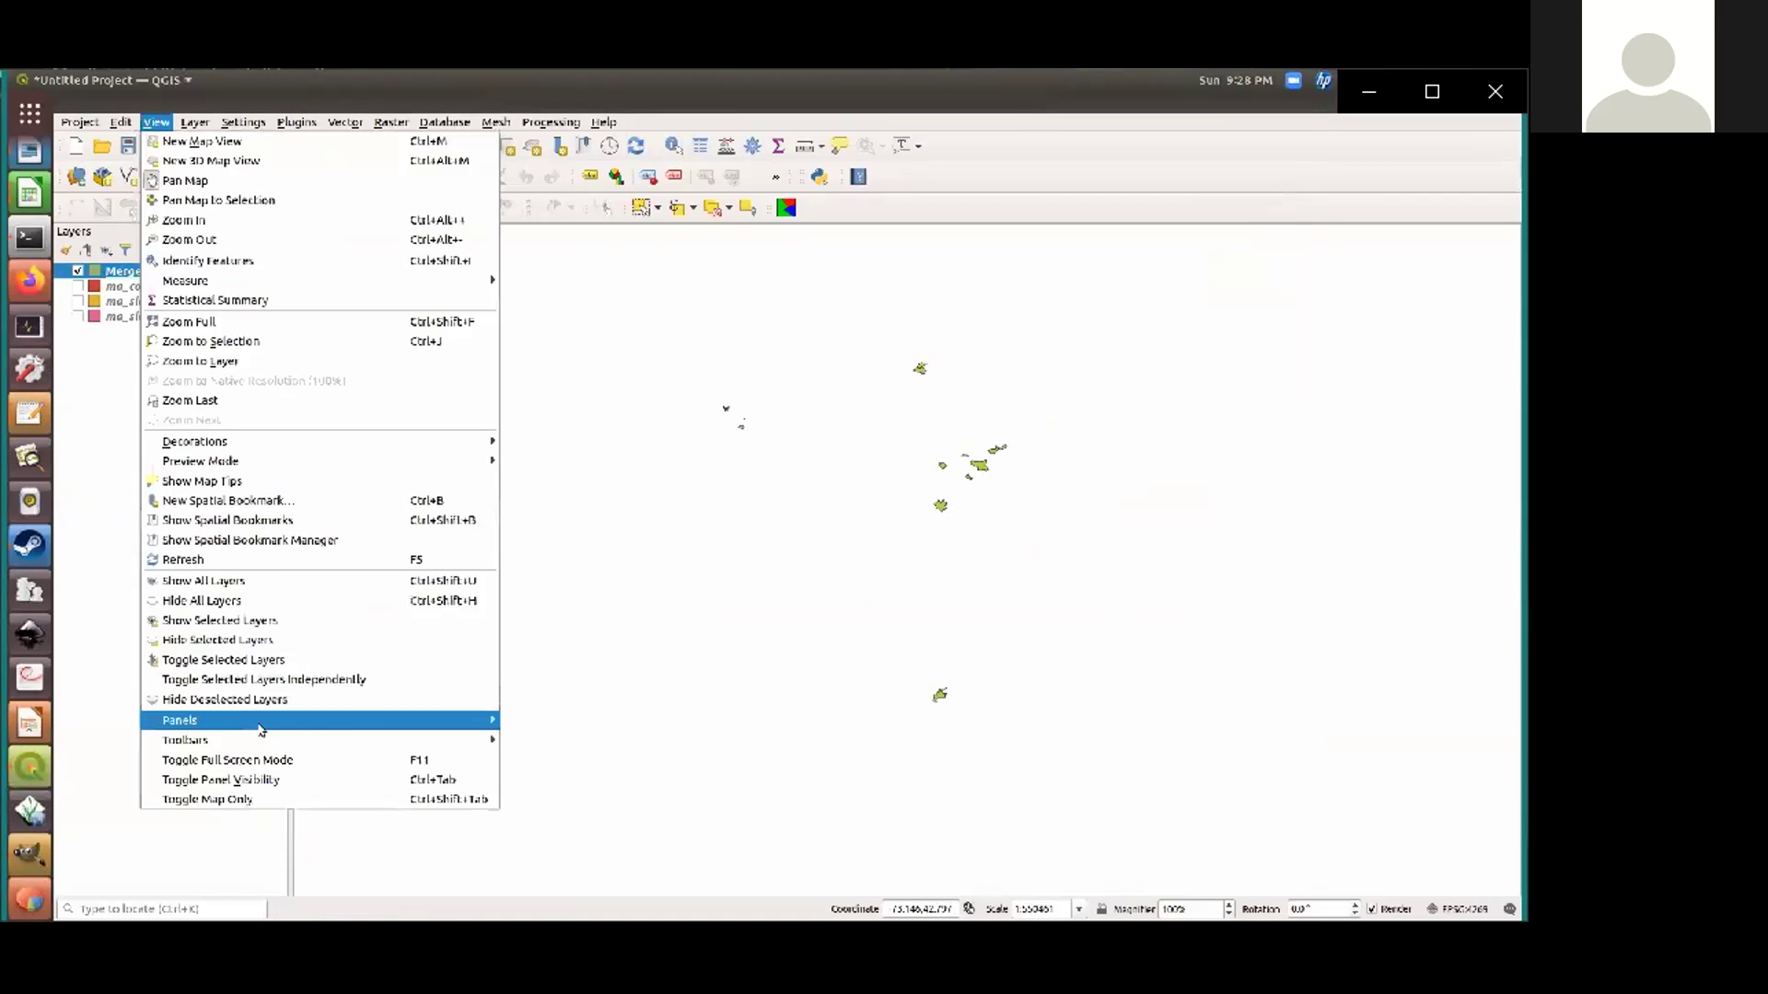
mouse_move(345, 725)
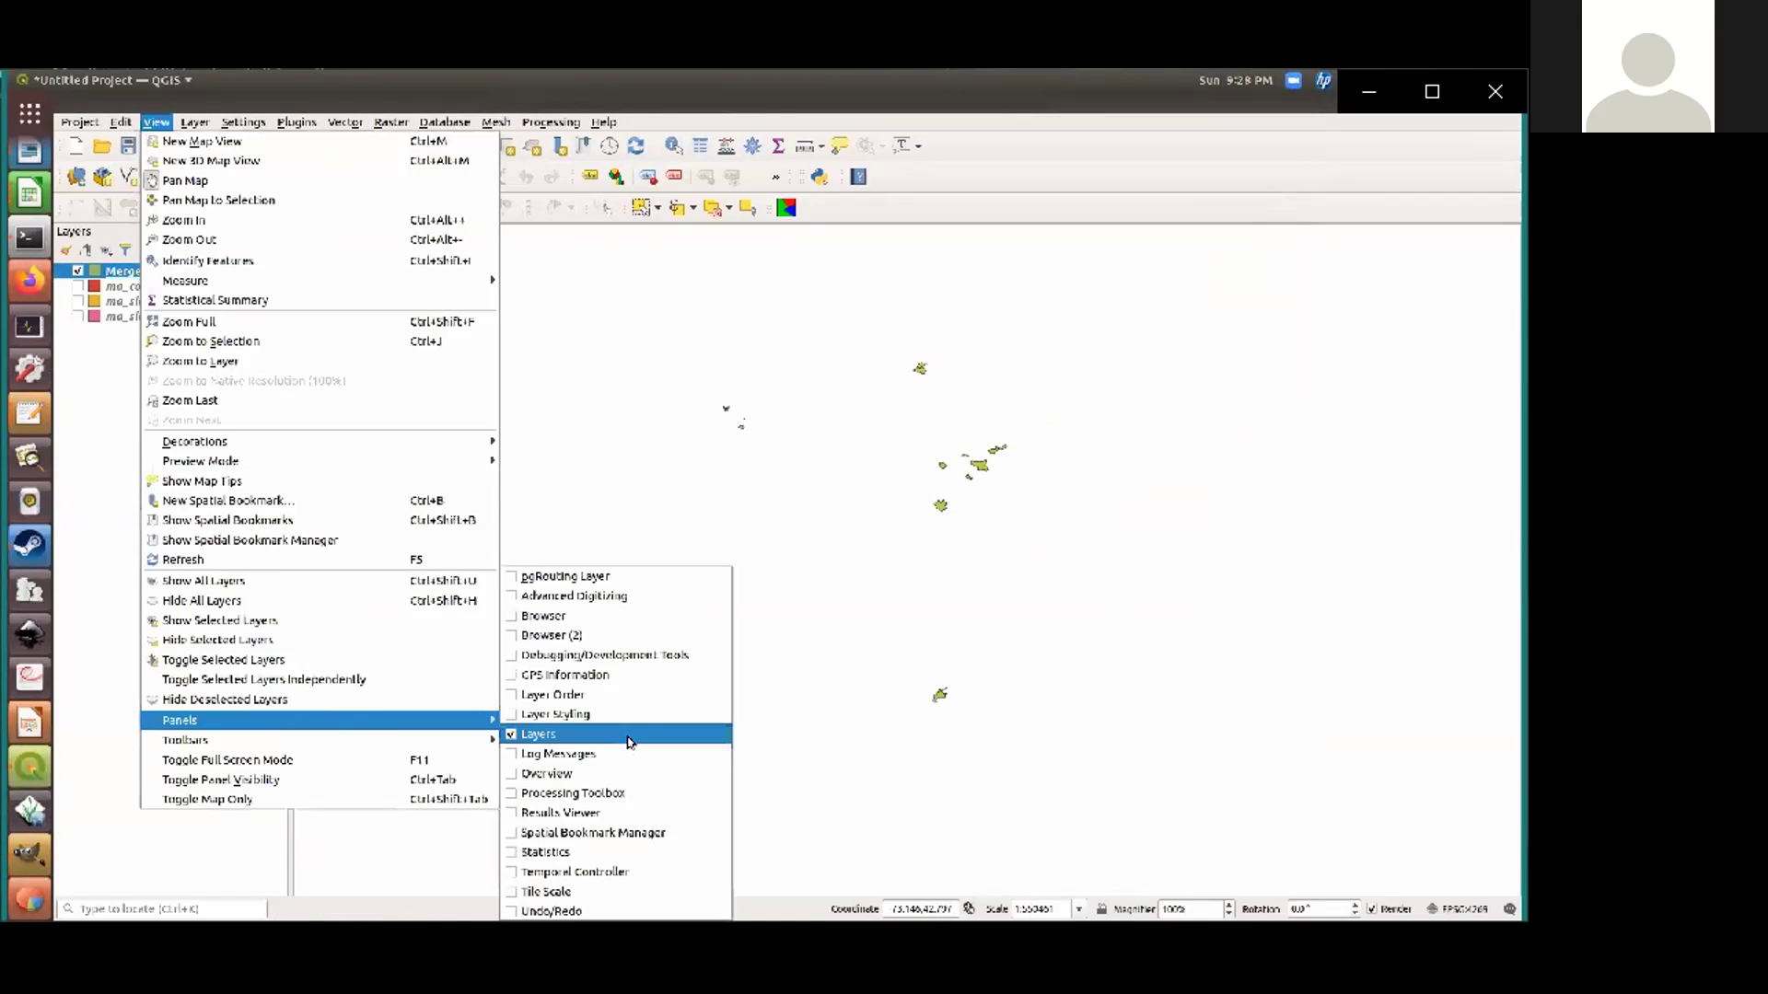
click(966, 144)
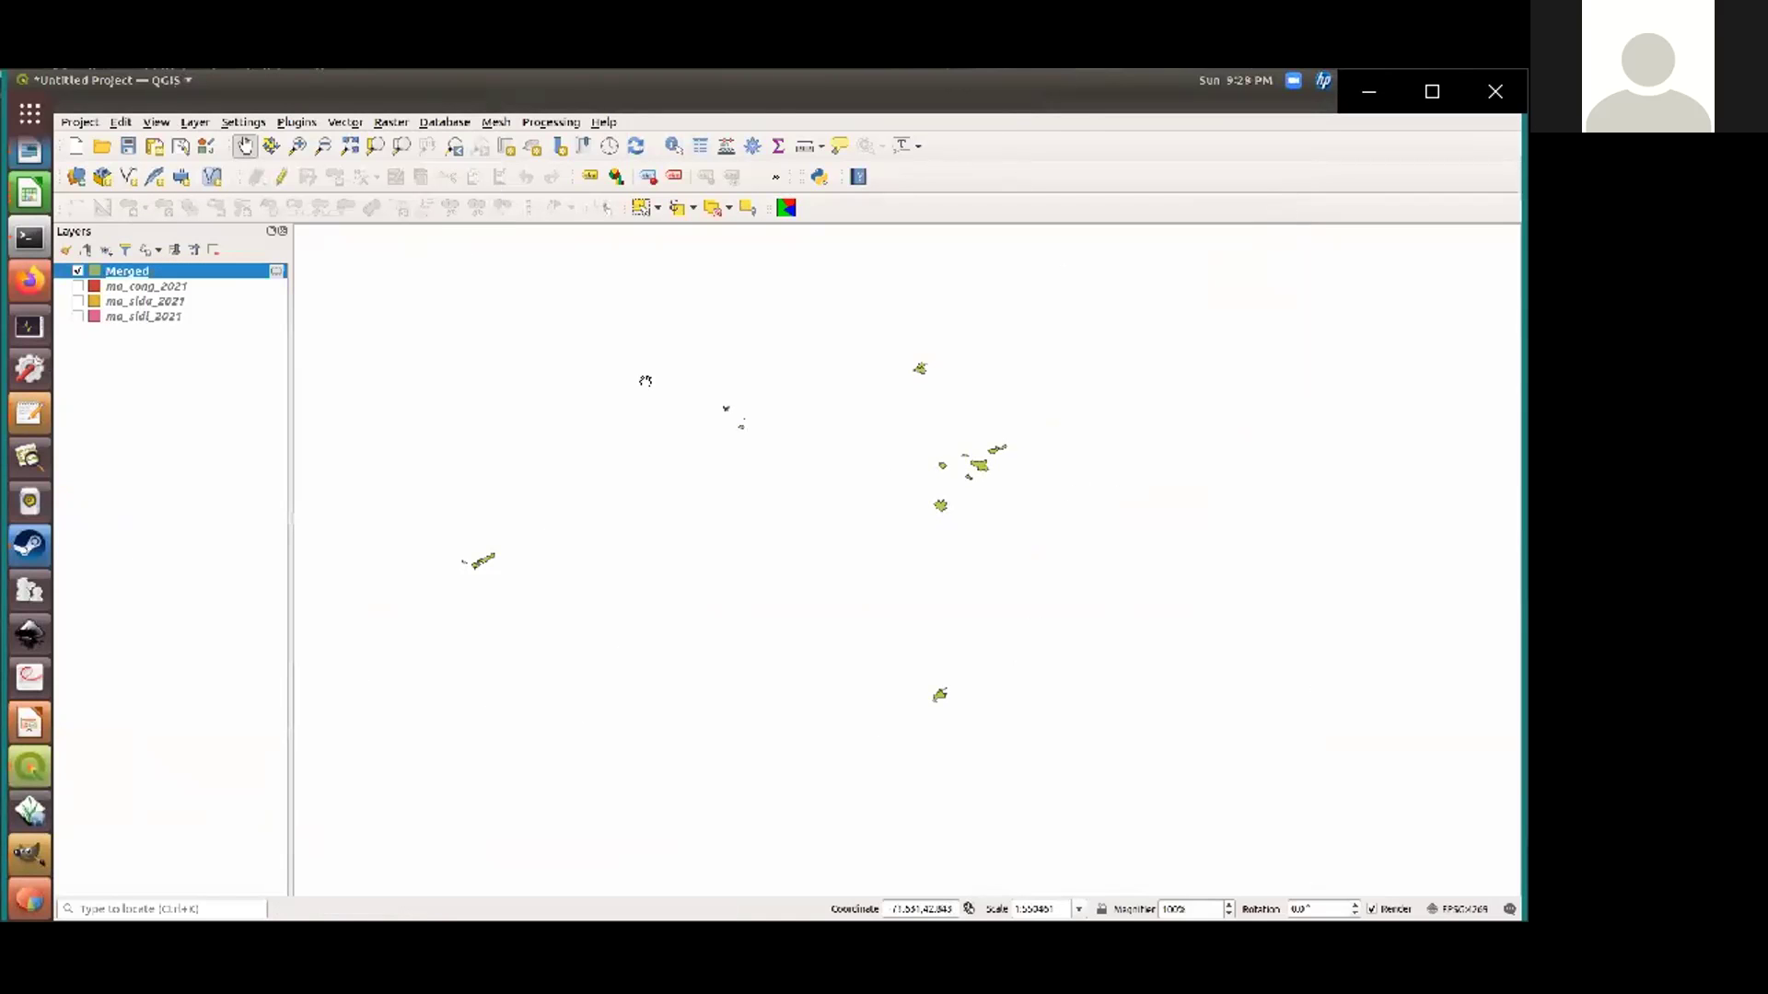
Open the Merged layer's properties and review its storage, CRS and feature information
right_click(160, 269)
click(281, 655)
right_click(156, 273)
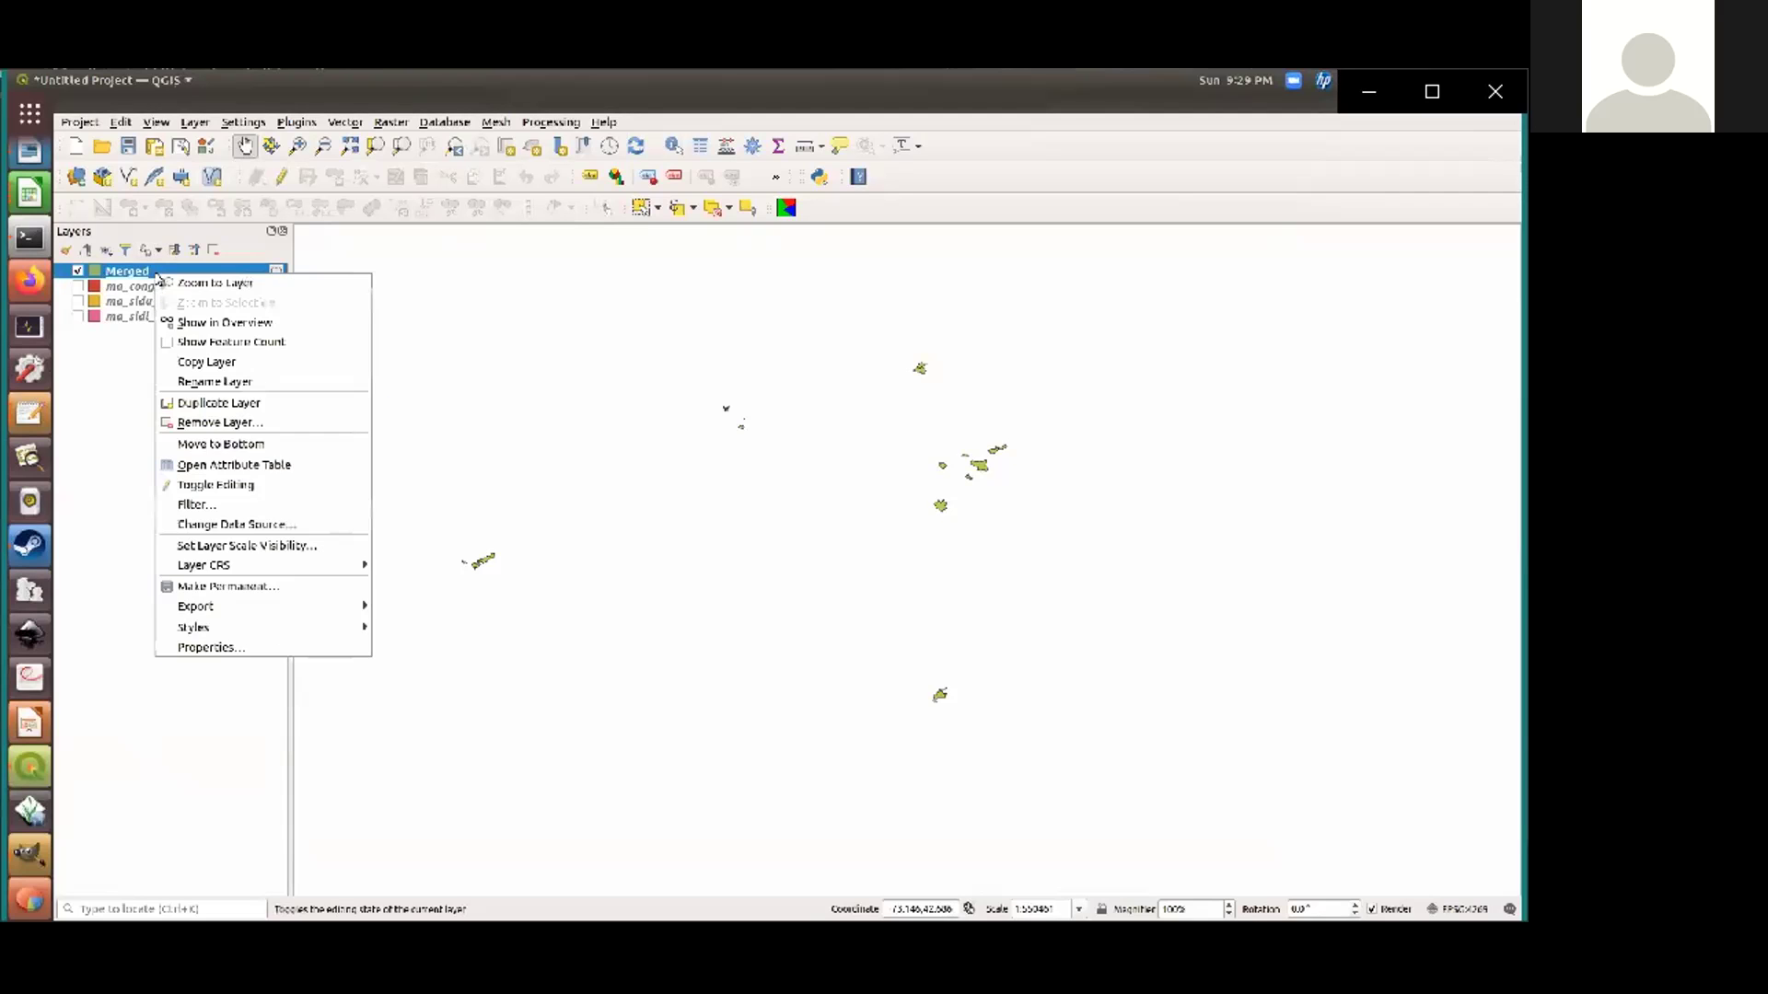
click(246, 649)
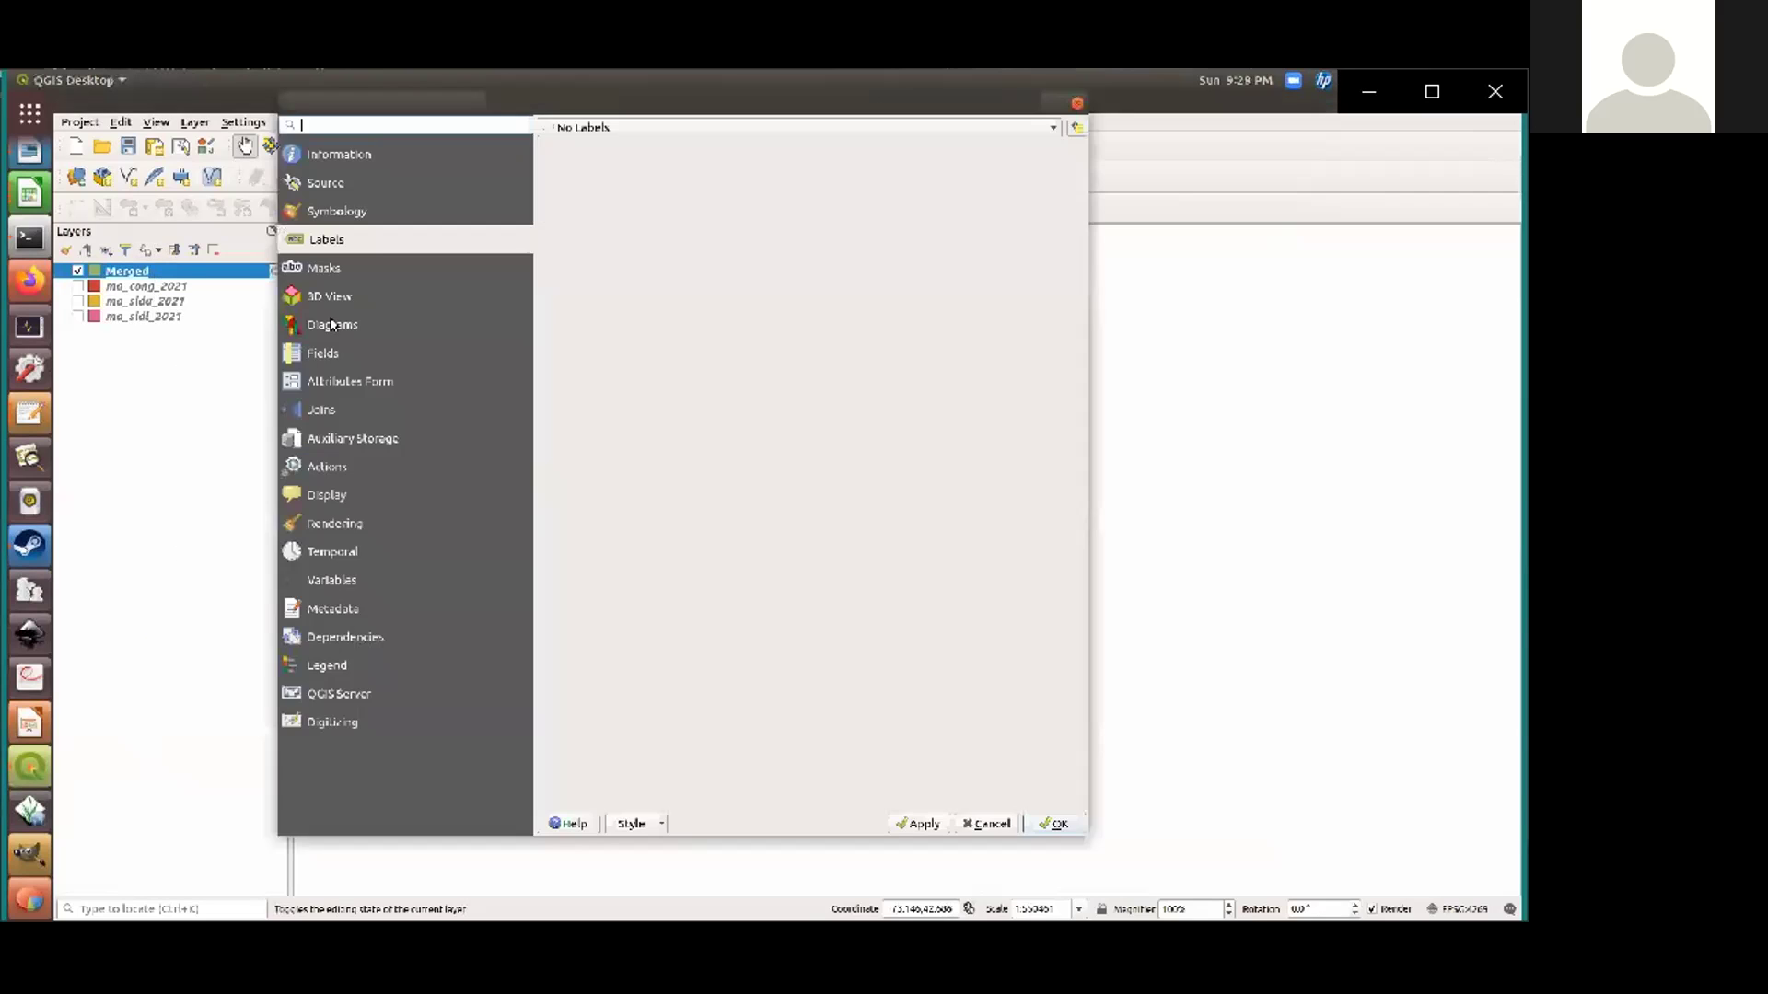
click(387, 160)
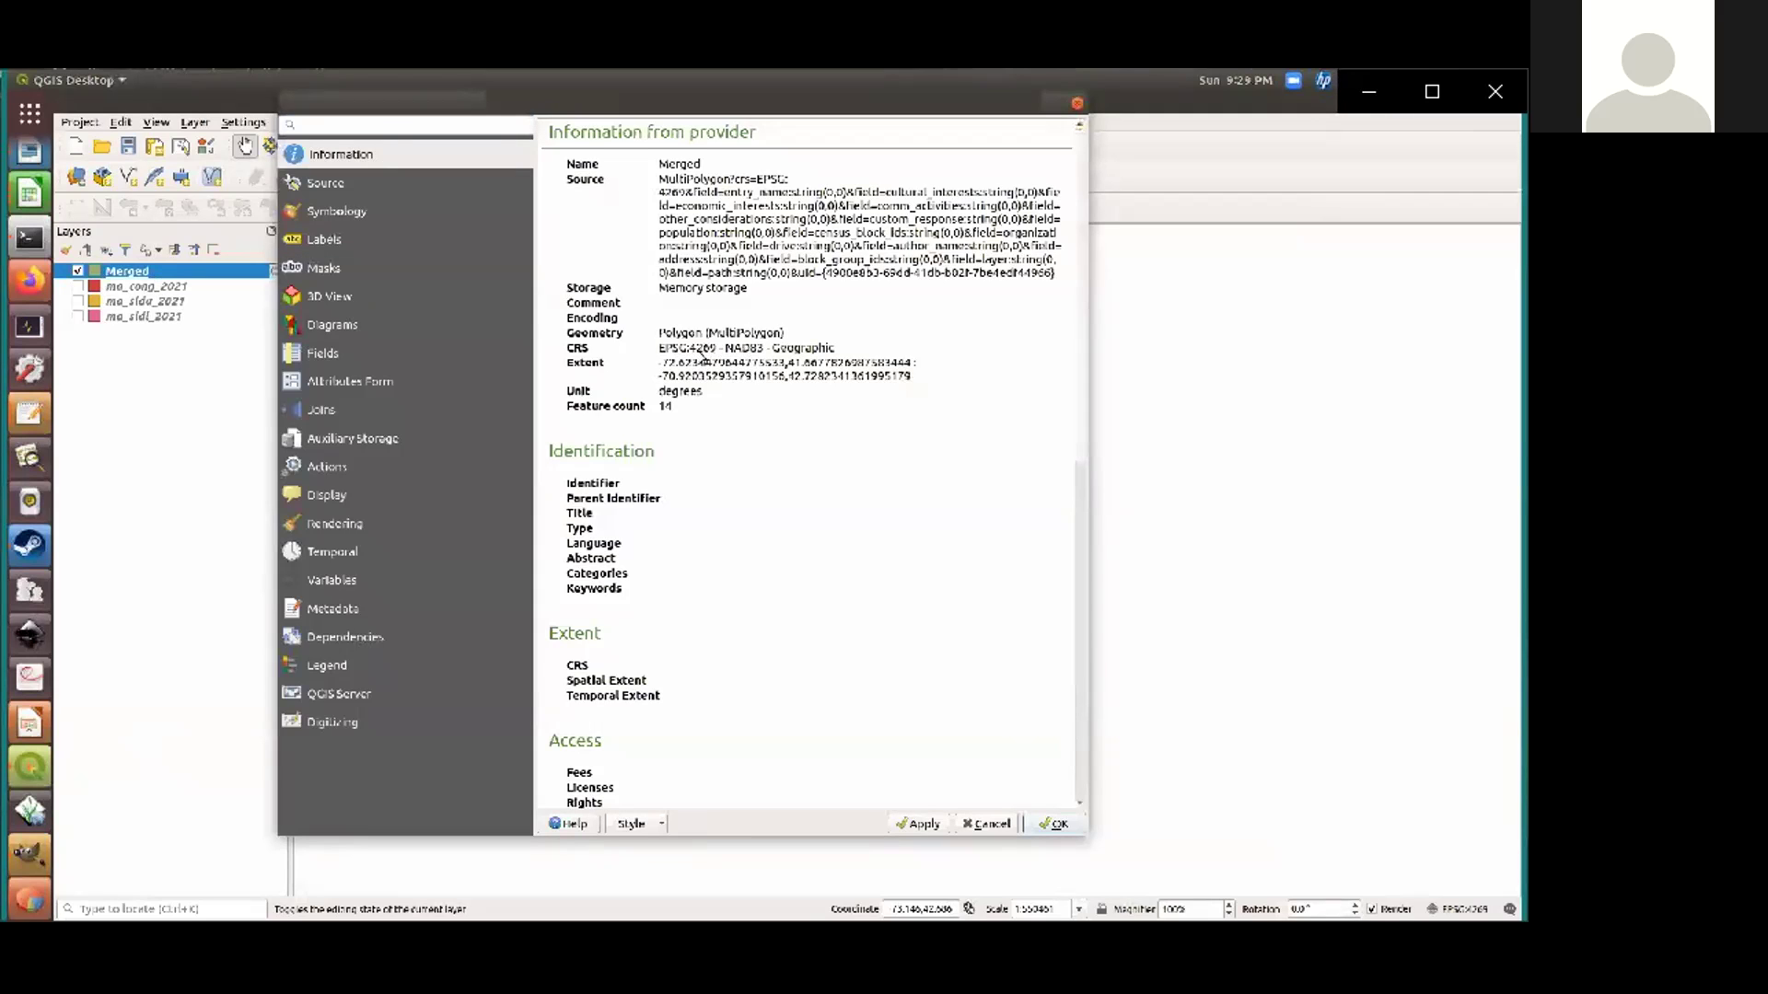
click(1053, 824)
Show the ma_cong_2021 district layer together with the Merged communities
click(78, 287)
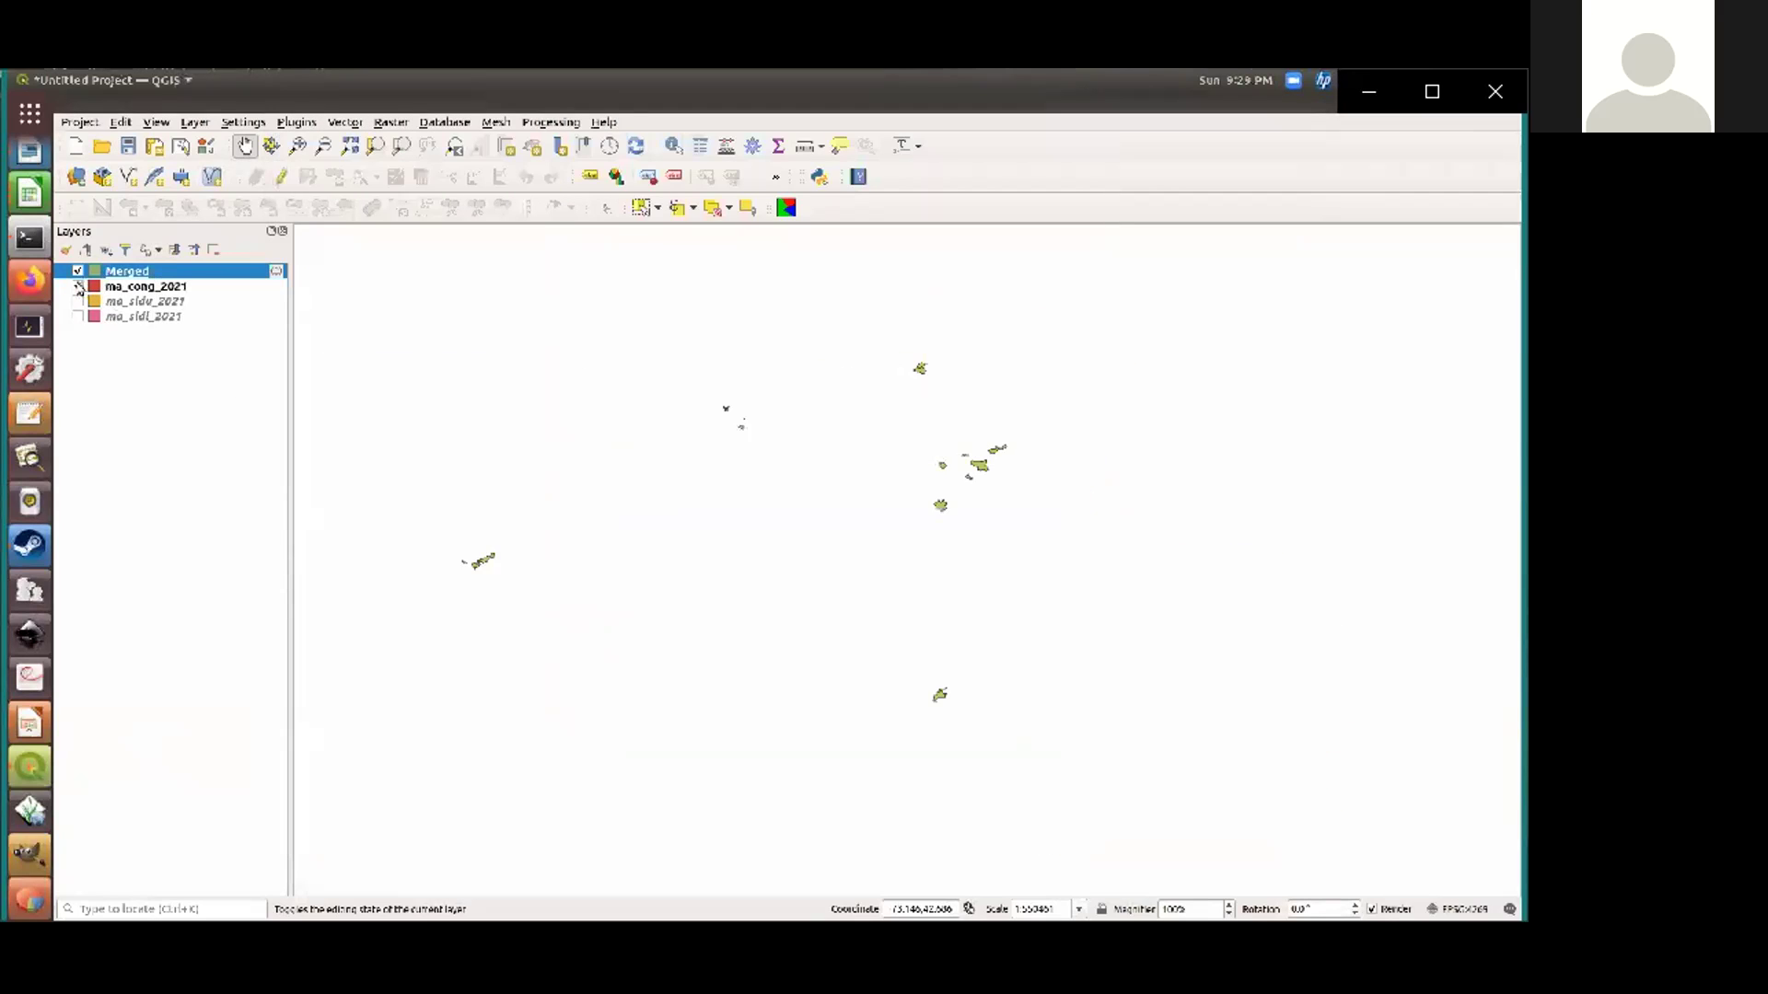
drag(645, 586, 698, 587)
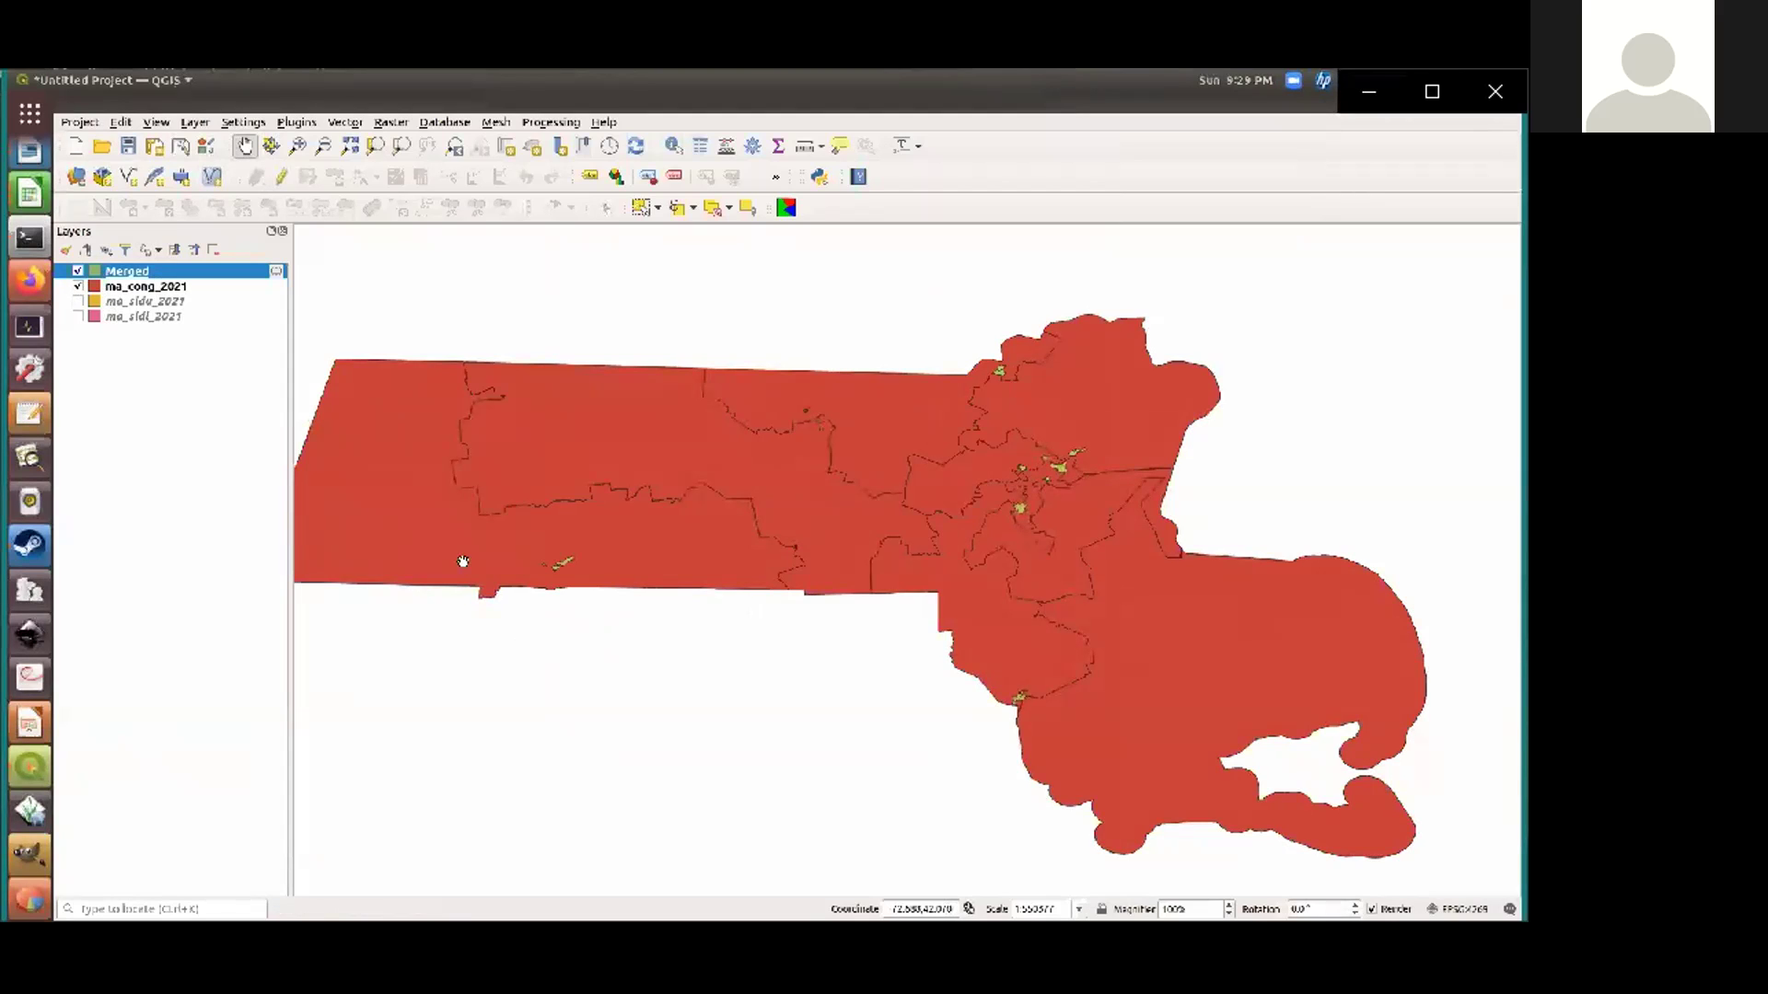
drag(517, 605, 555, 605)
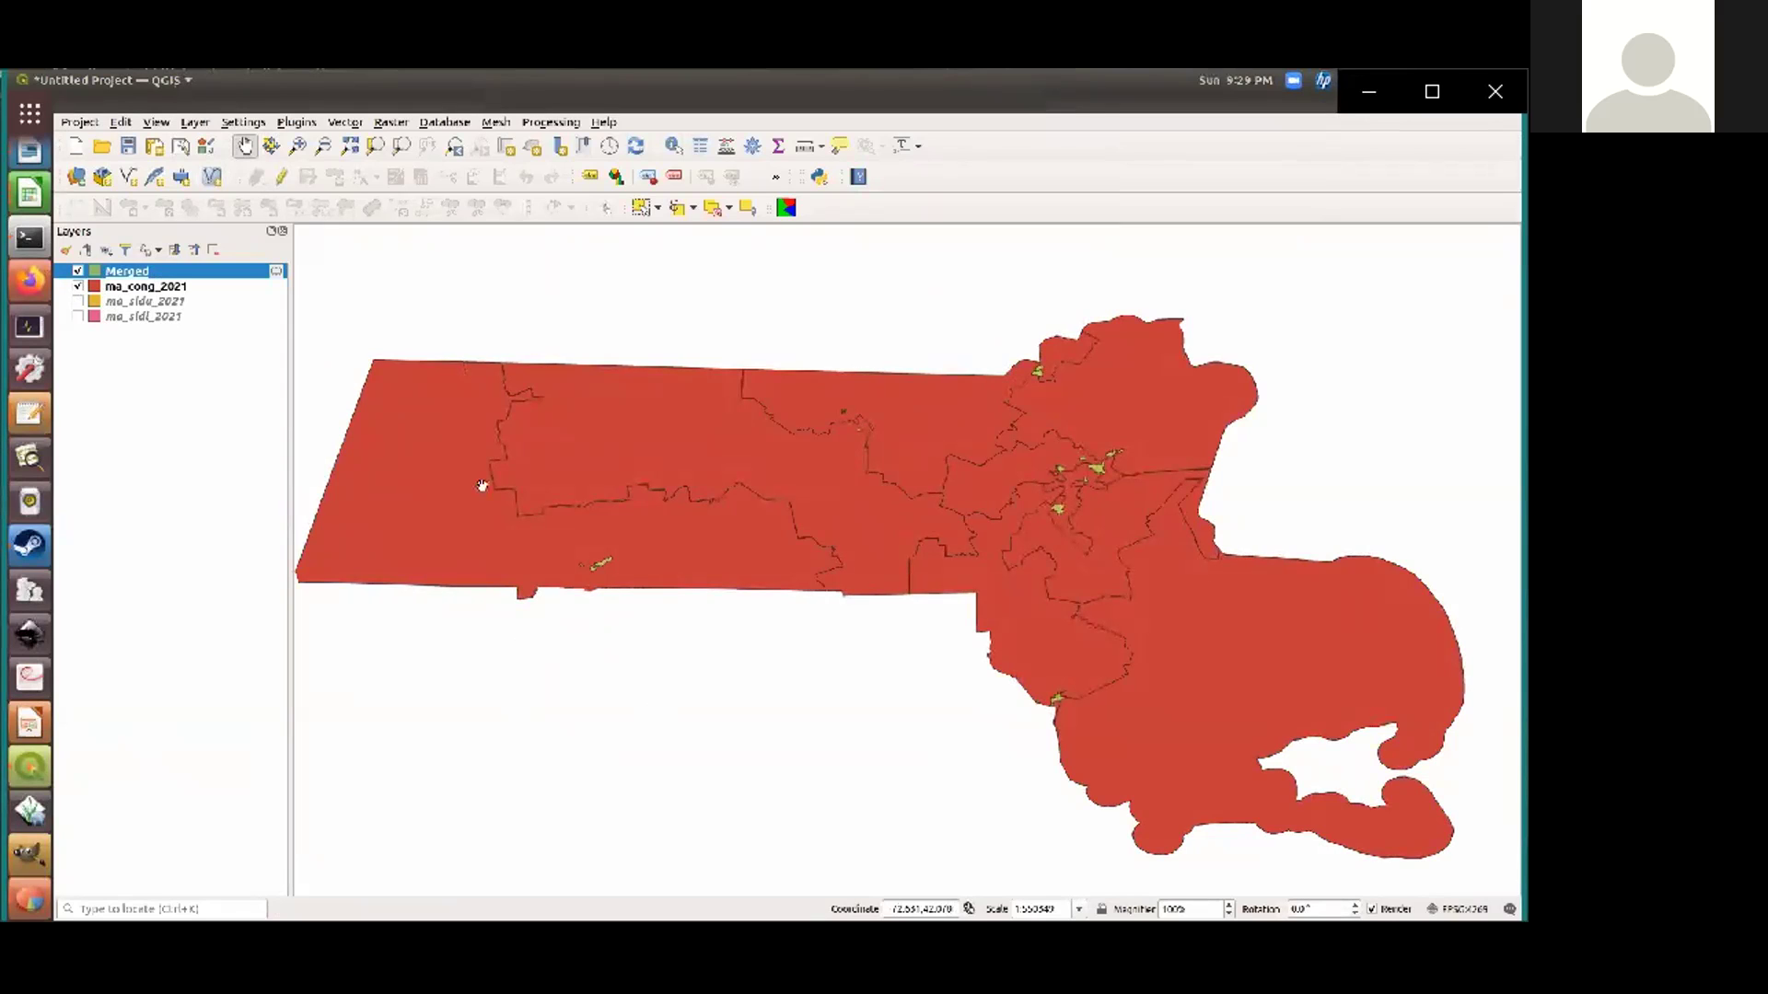
Set the ma_cong_2021 layer's simple fill colour to #ffffff and its fill style to No Brush
click(188, 288)
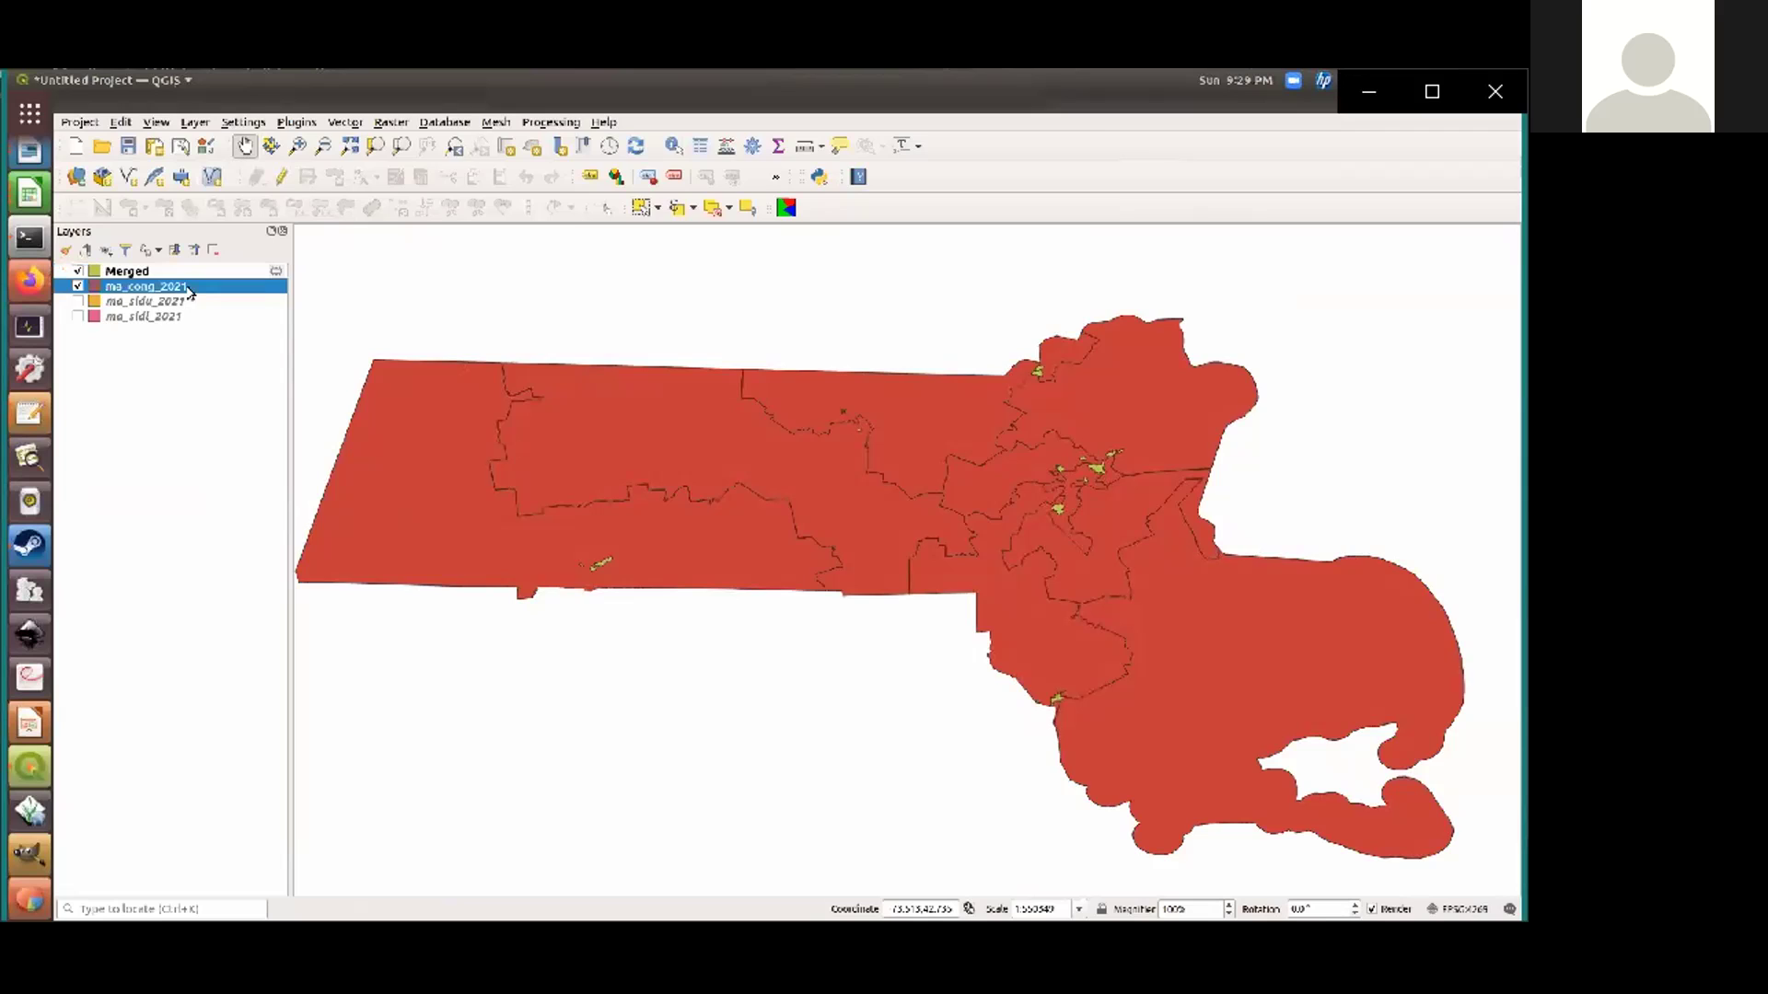
double_click(188, 288)
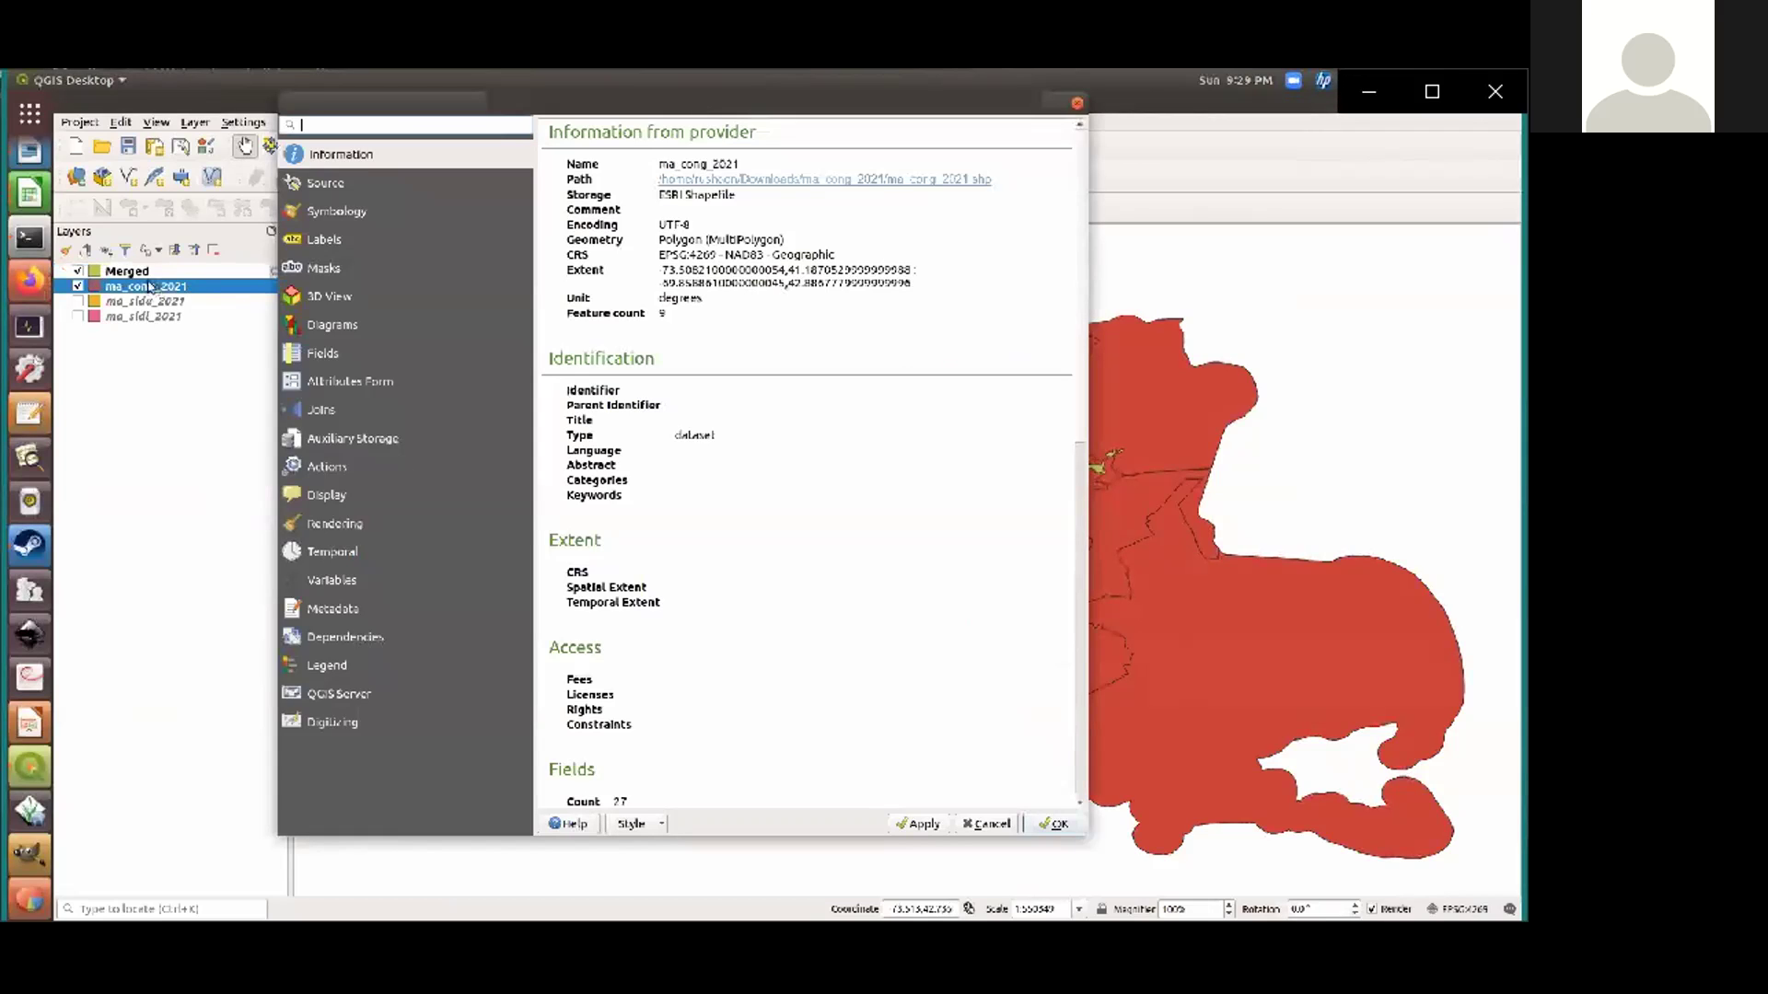
click(330, 215)
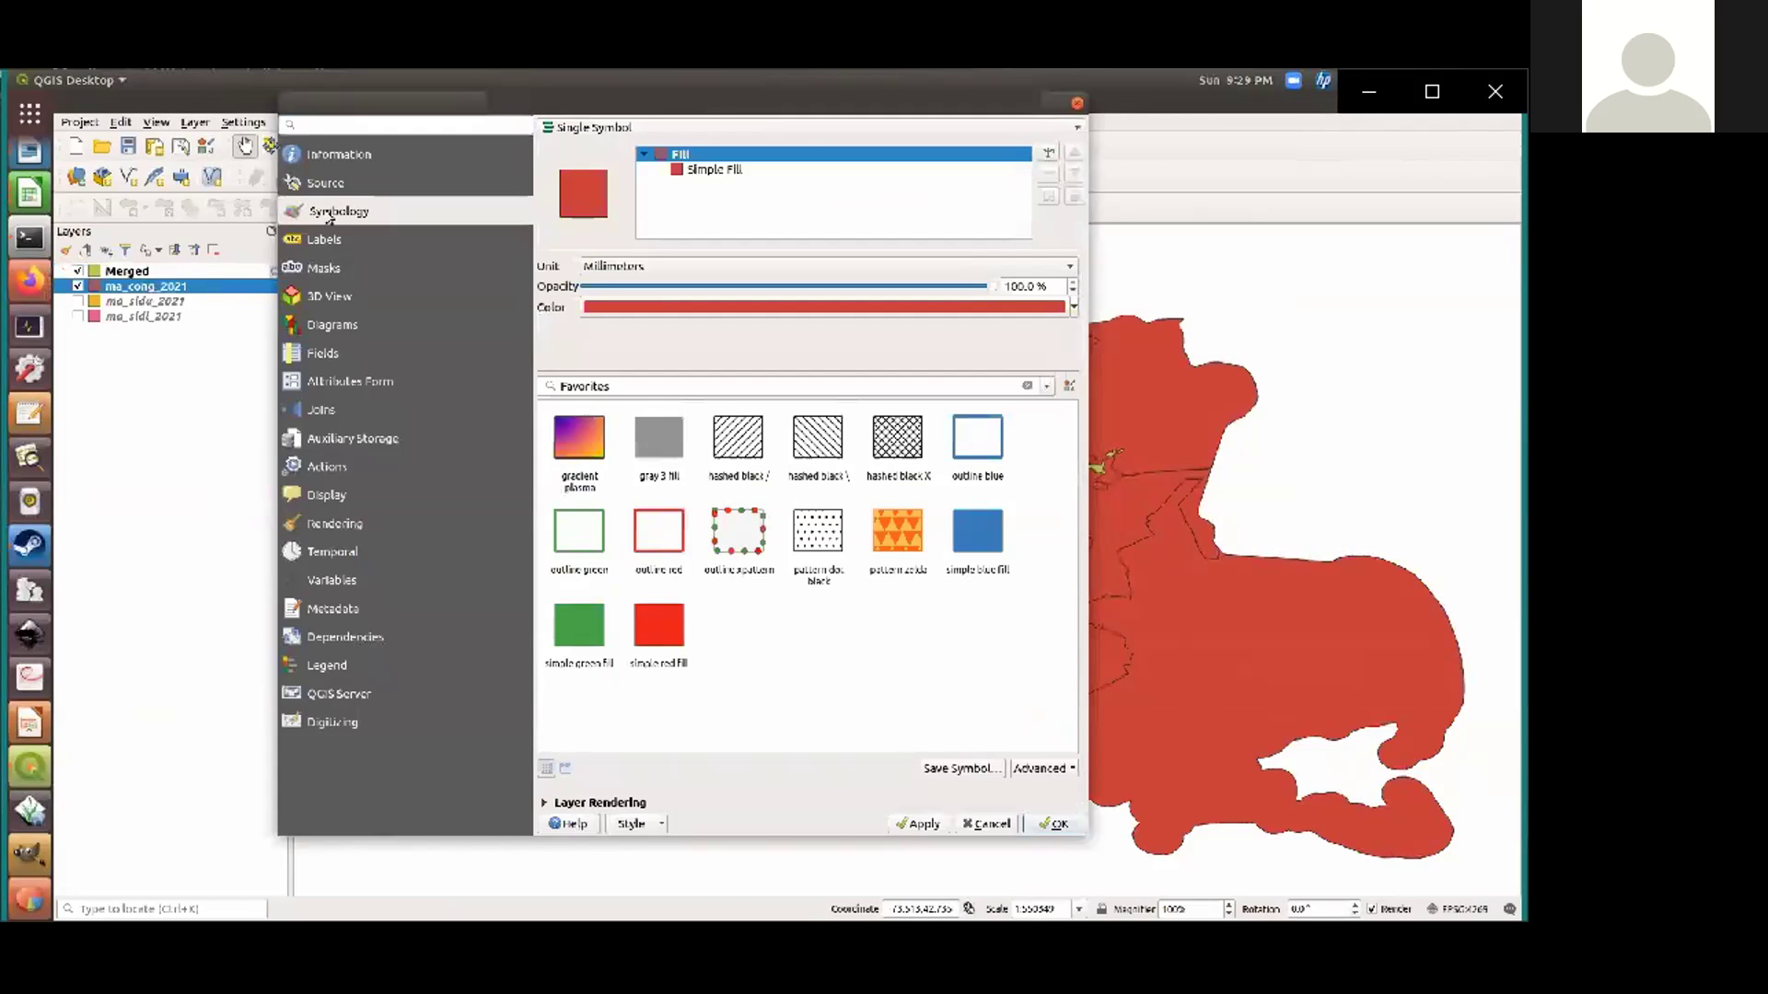
click(755, 170)
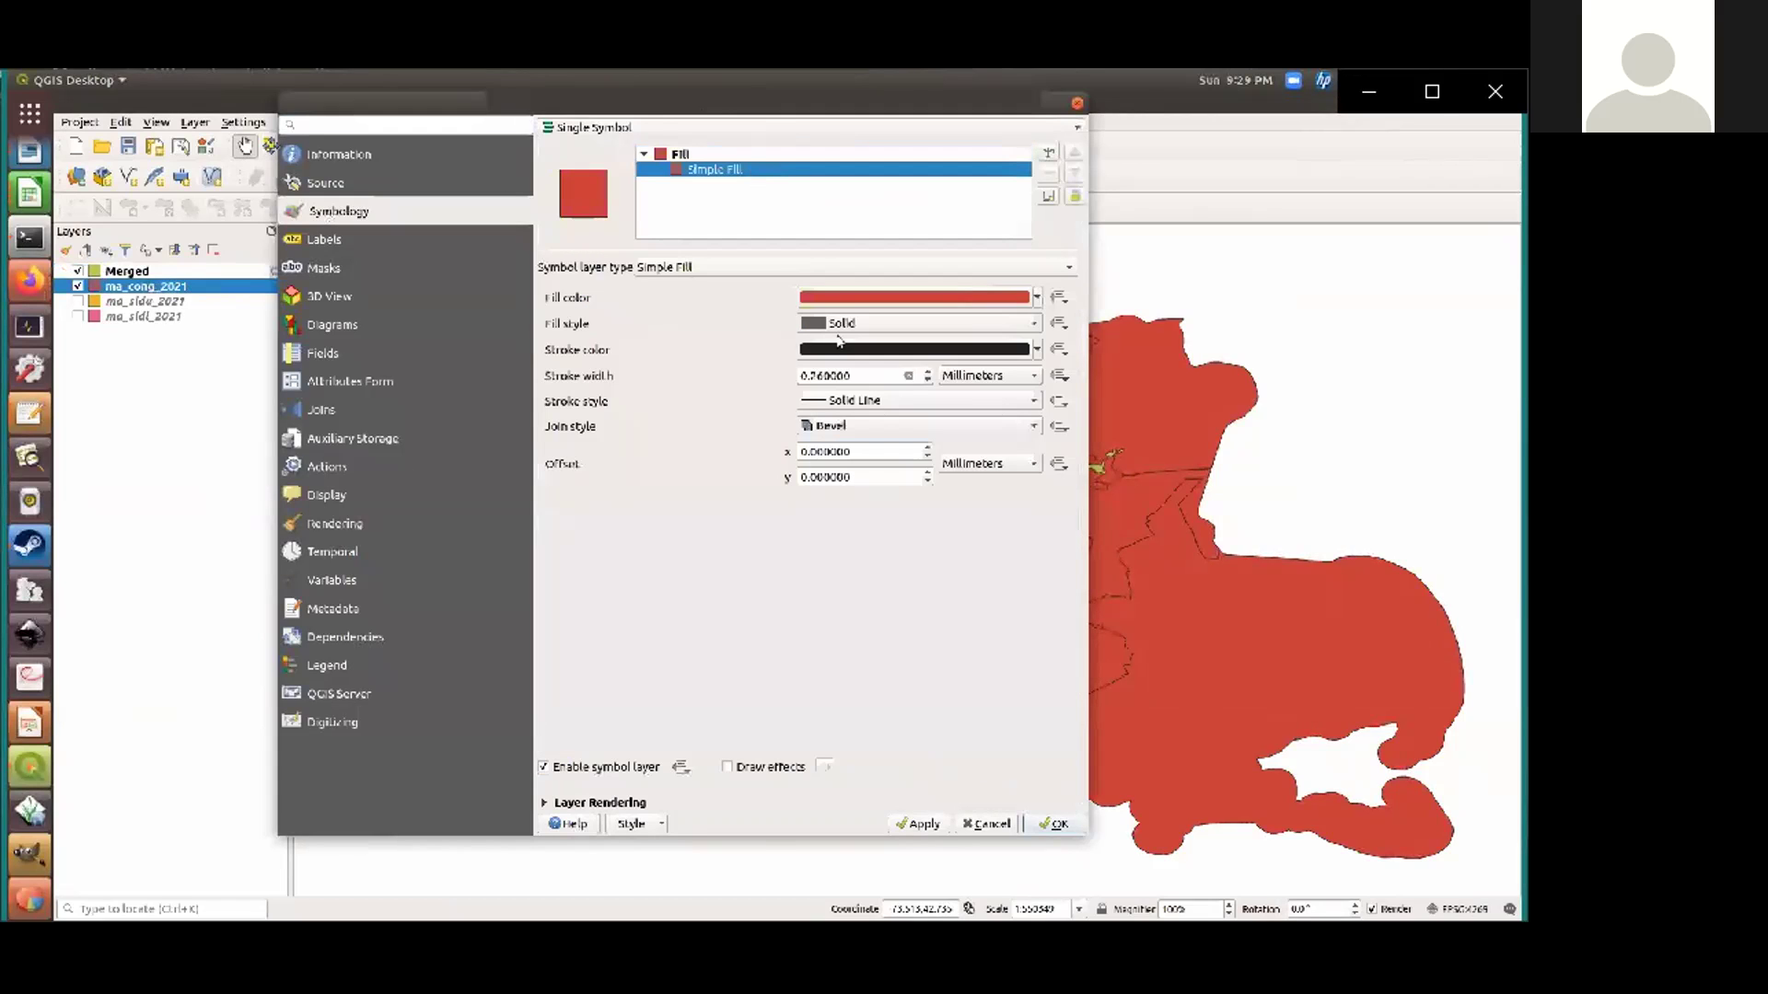
click(942, 301)
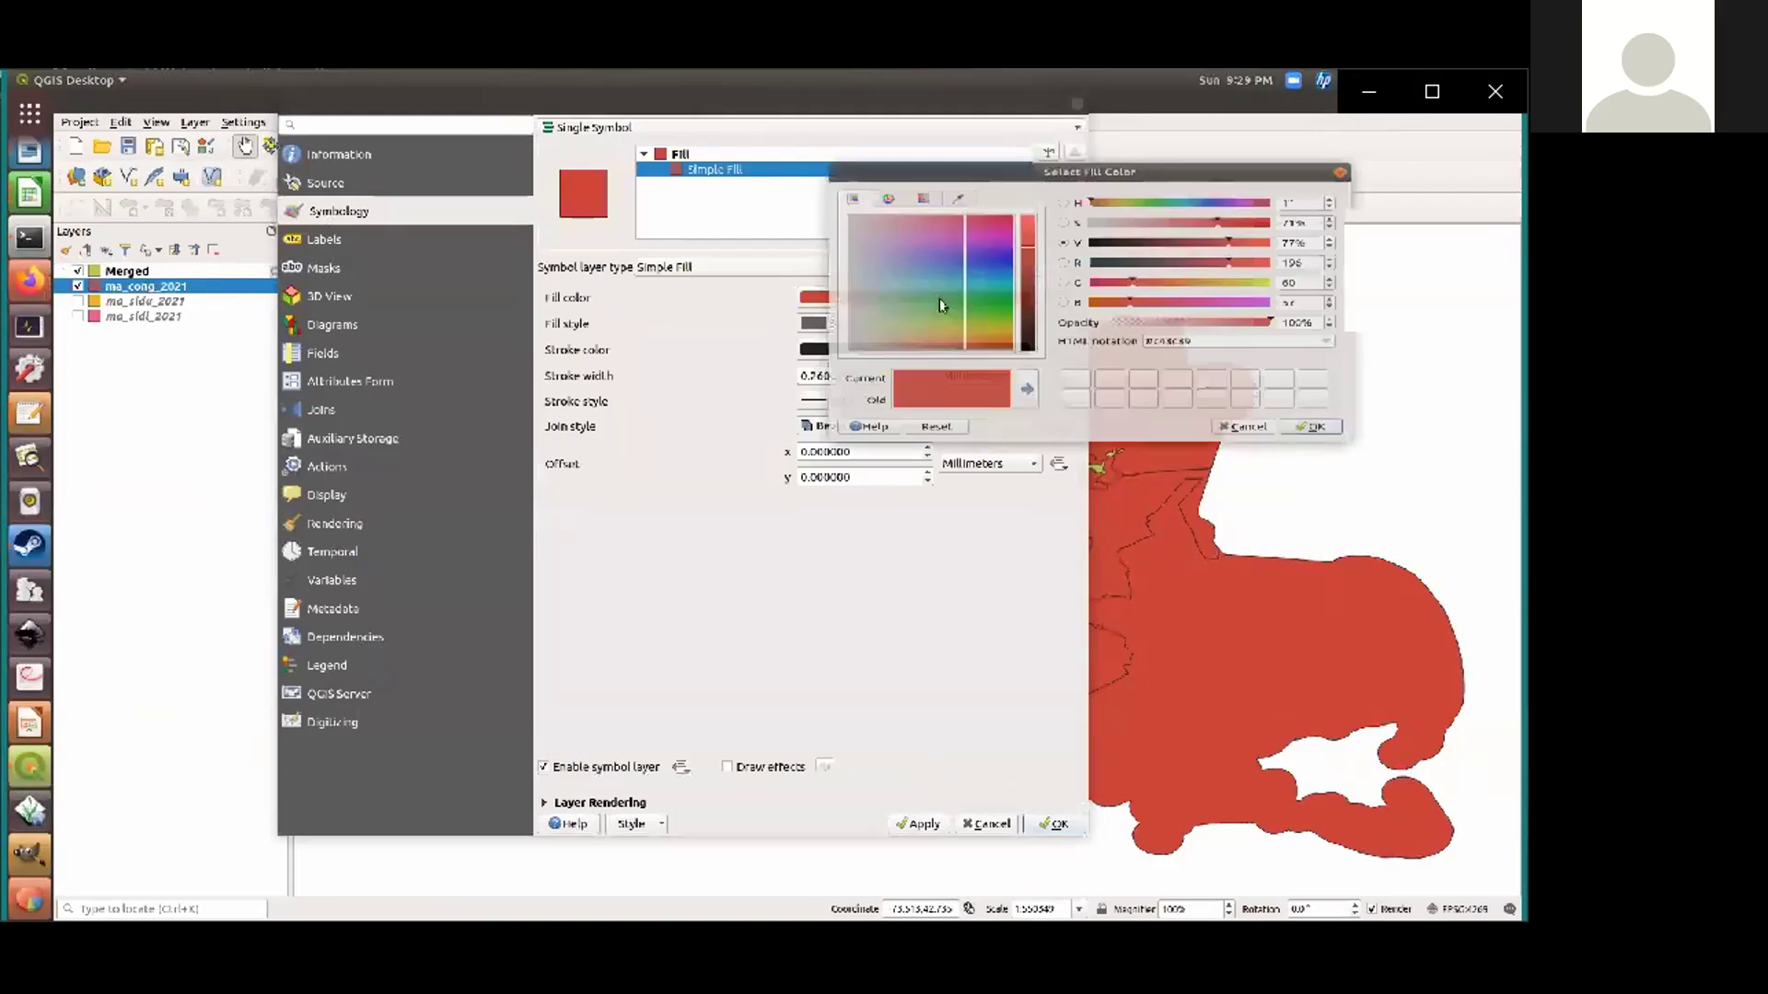
double_click(1176, 349)
text(ffffff)
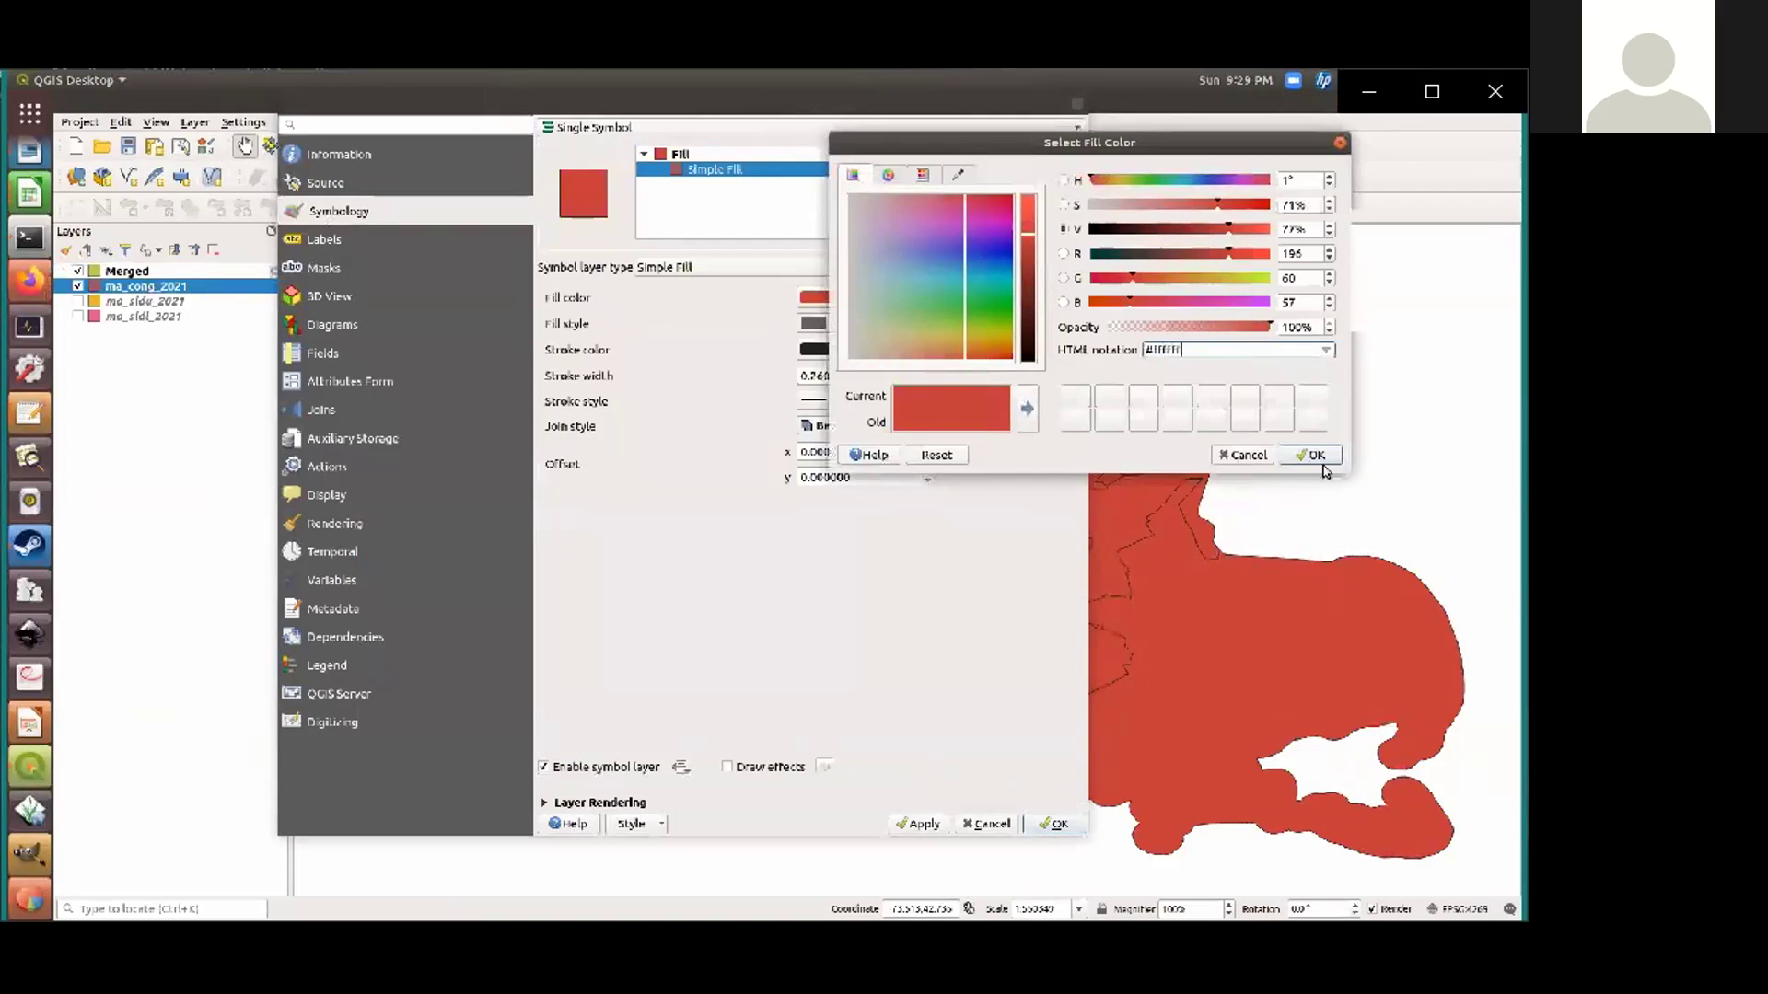
click(1314, 456)
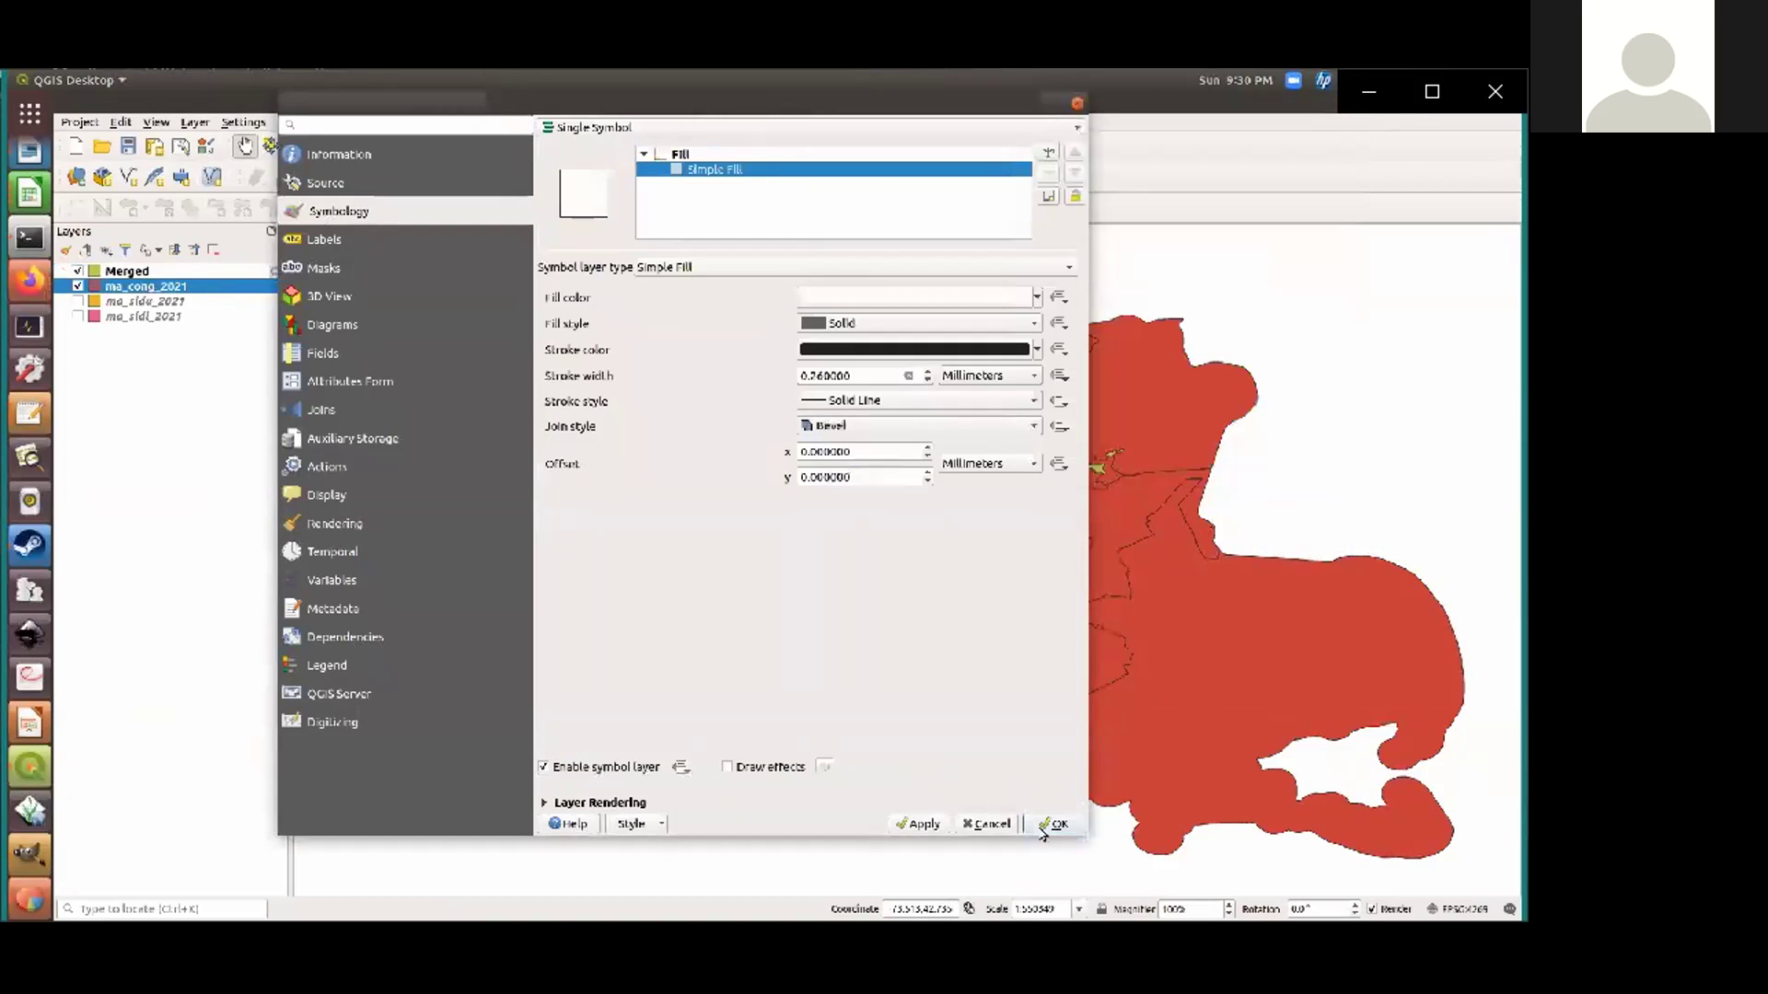
click(1034, 324)
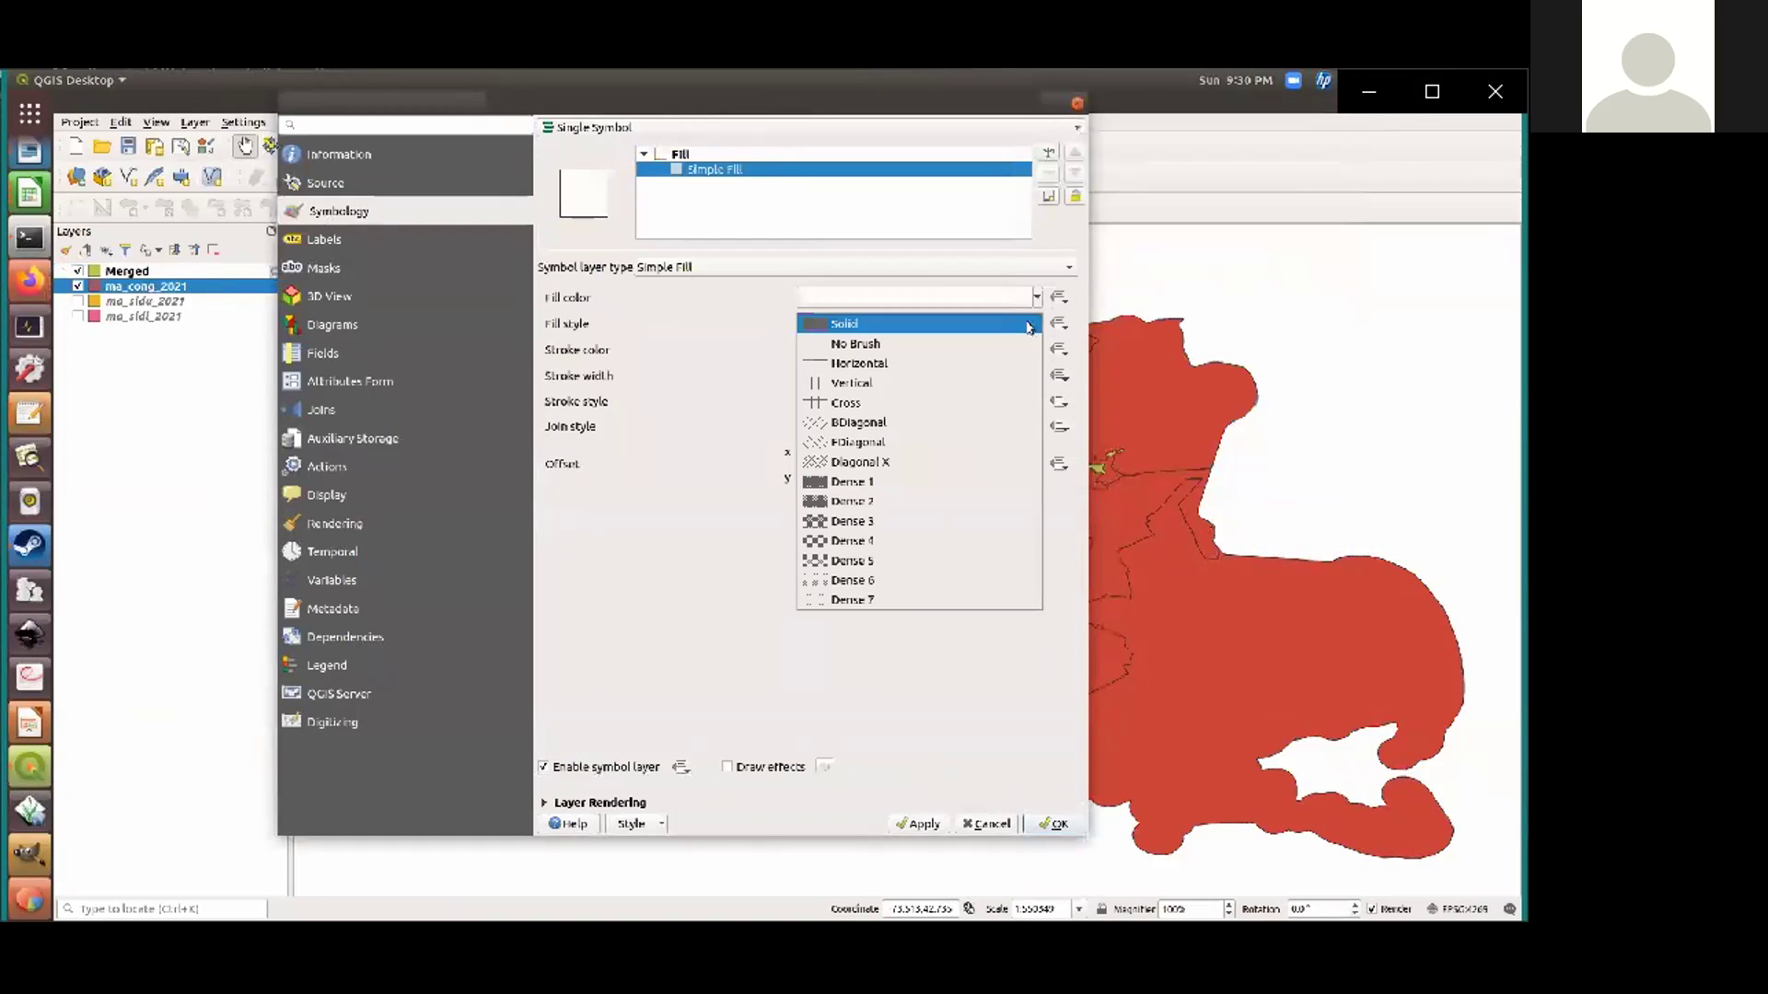
click(871, 344)
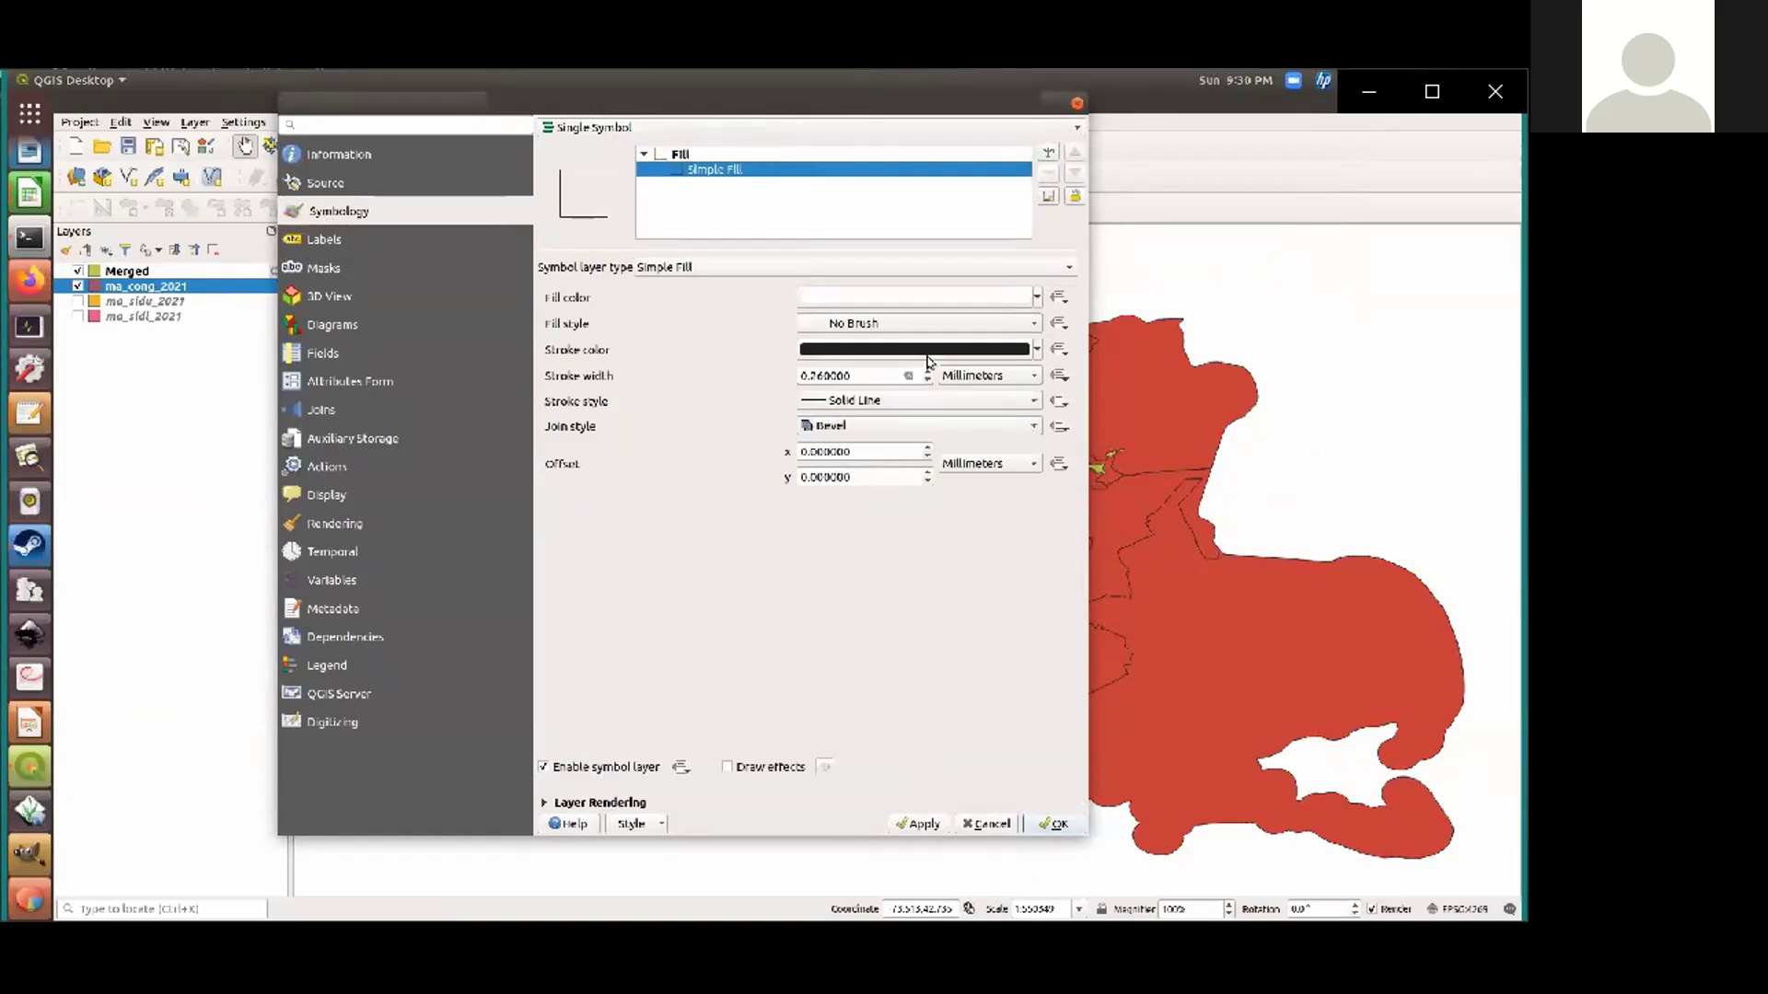
Increase the district outline's stroke width to over 1 mm and add a second simple fill symbol layer
scroll(931, 378, up, 4)
click(733, 154)
click(732, 172)
click(1051, 155)
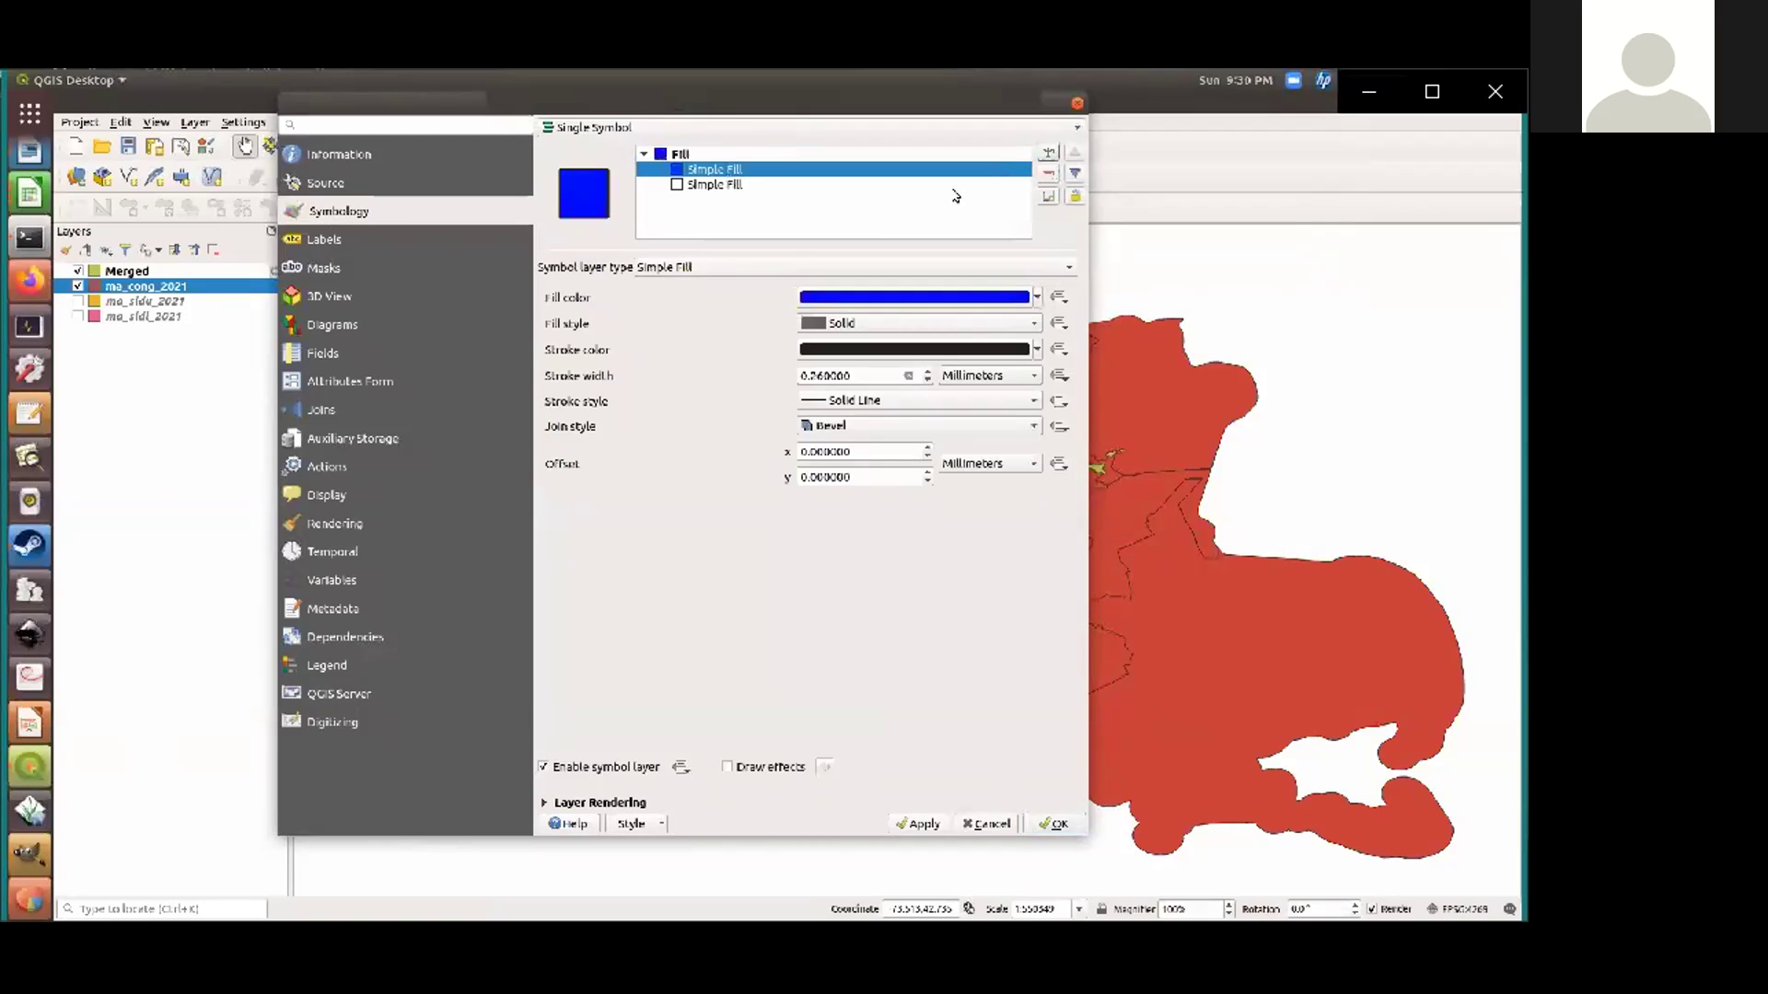
Set the new simple fill's fill style to No Brush and its stroke colour to white
click(1031, 324)
click(990, 355)
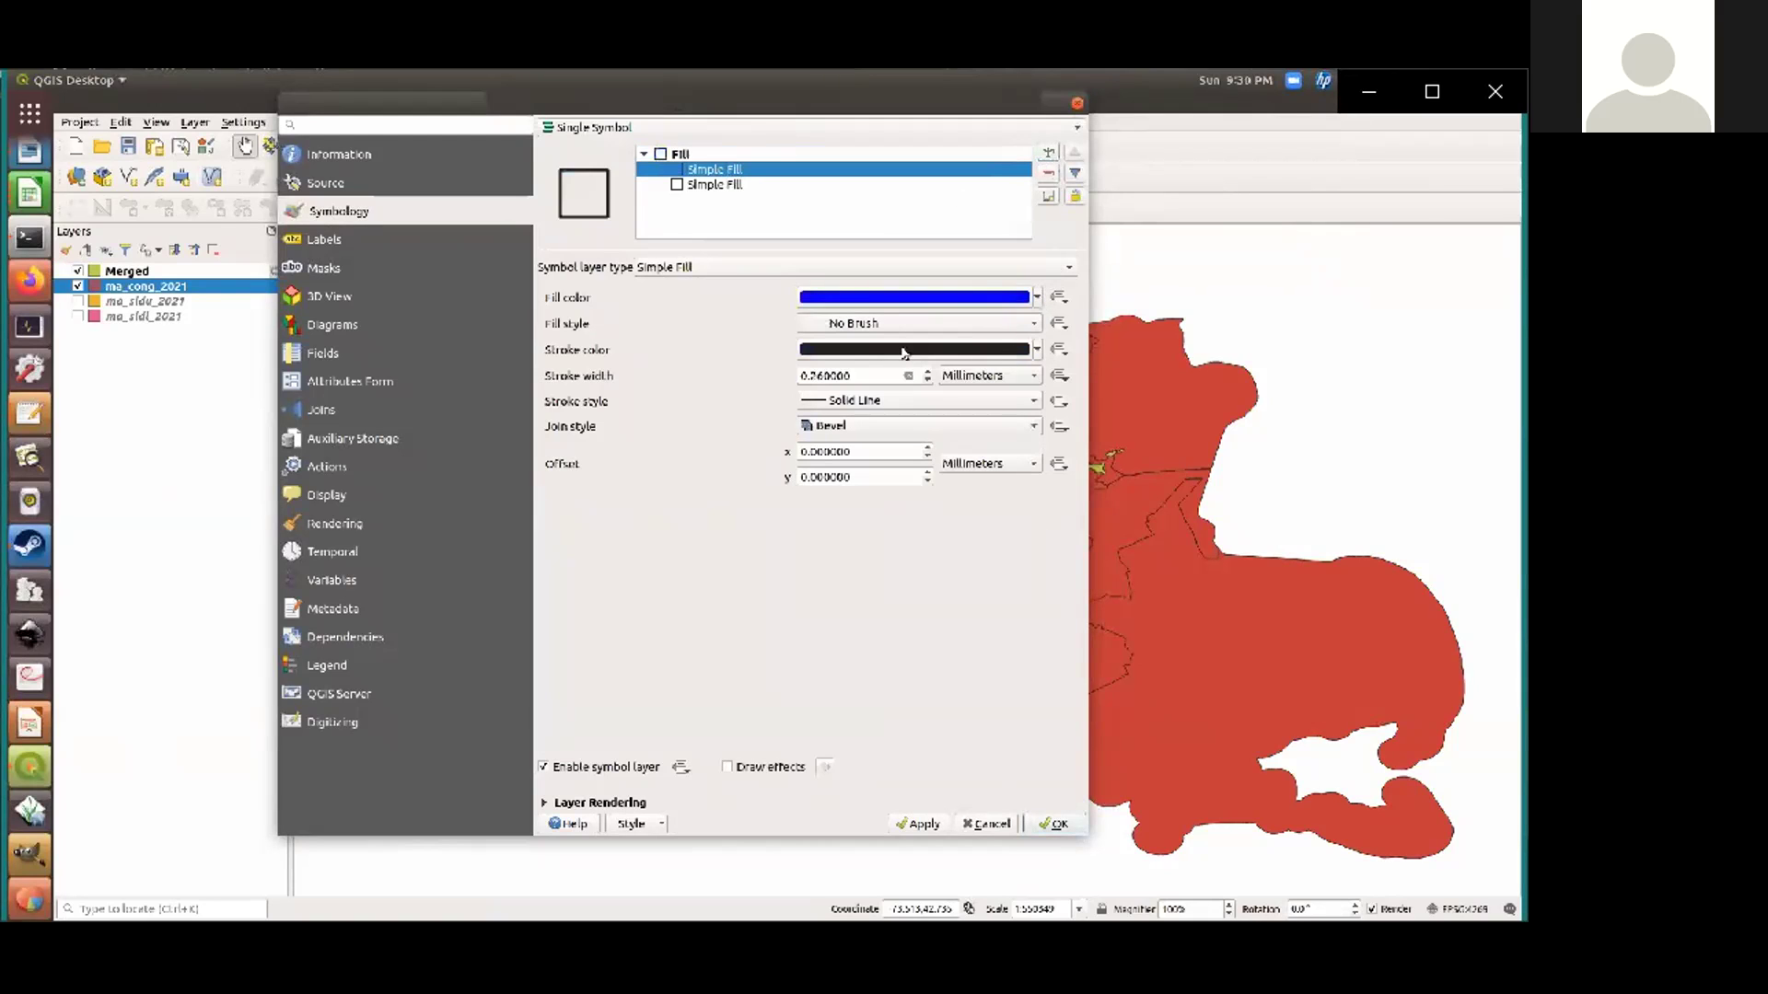
click(1034, 350)
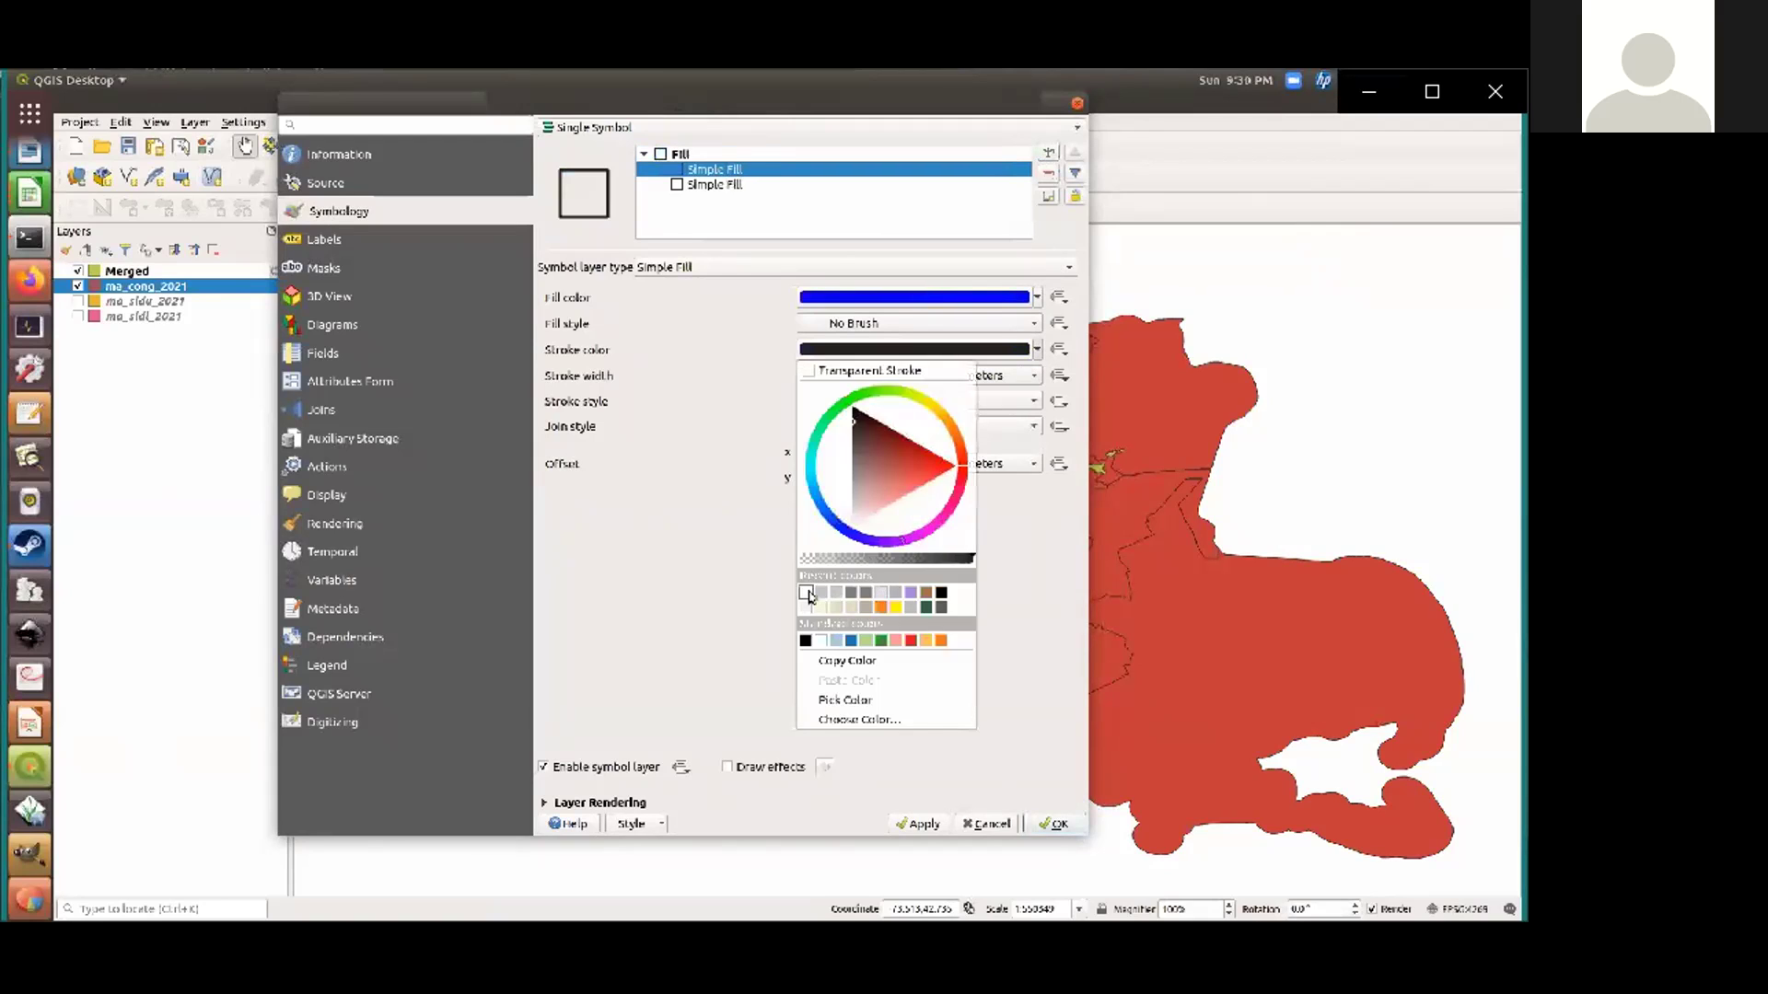
click(811, 597)
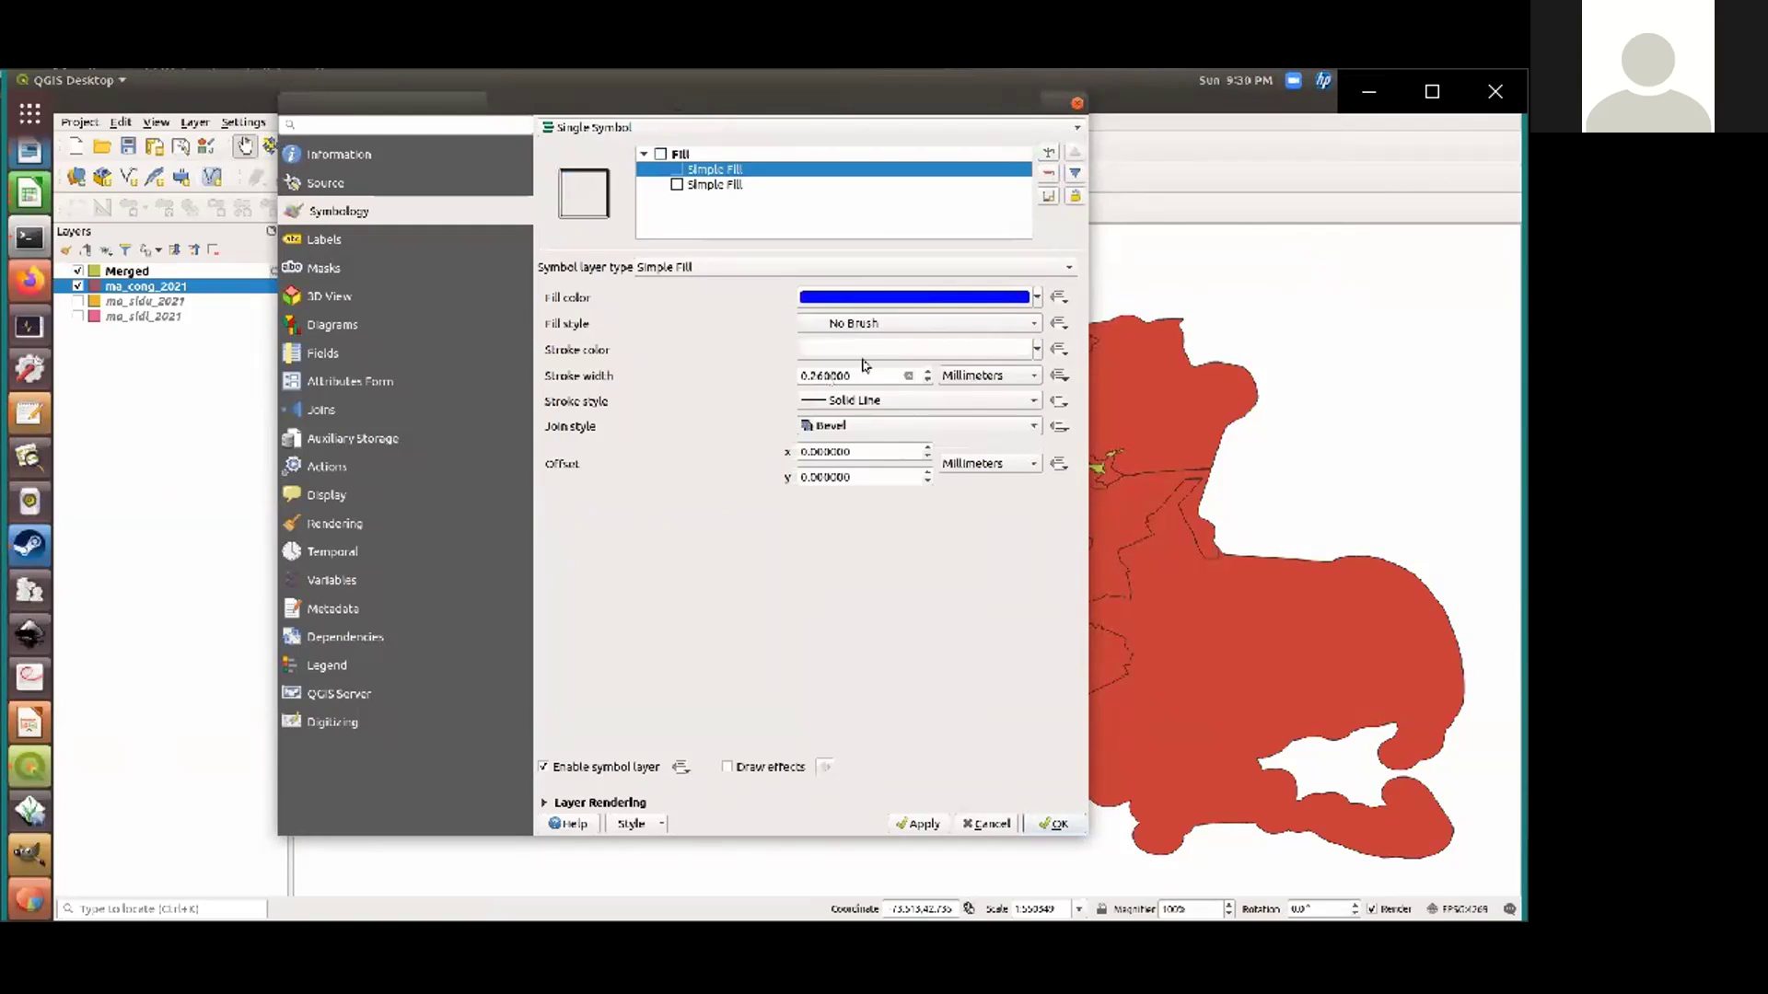
Set the white outline's stroke style to Dash Line and apply the symbology to ma_cong_2021
click(707, 184)
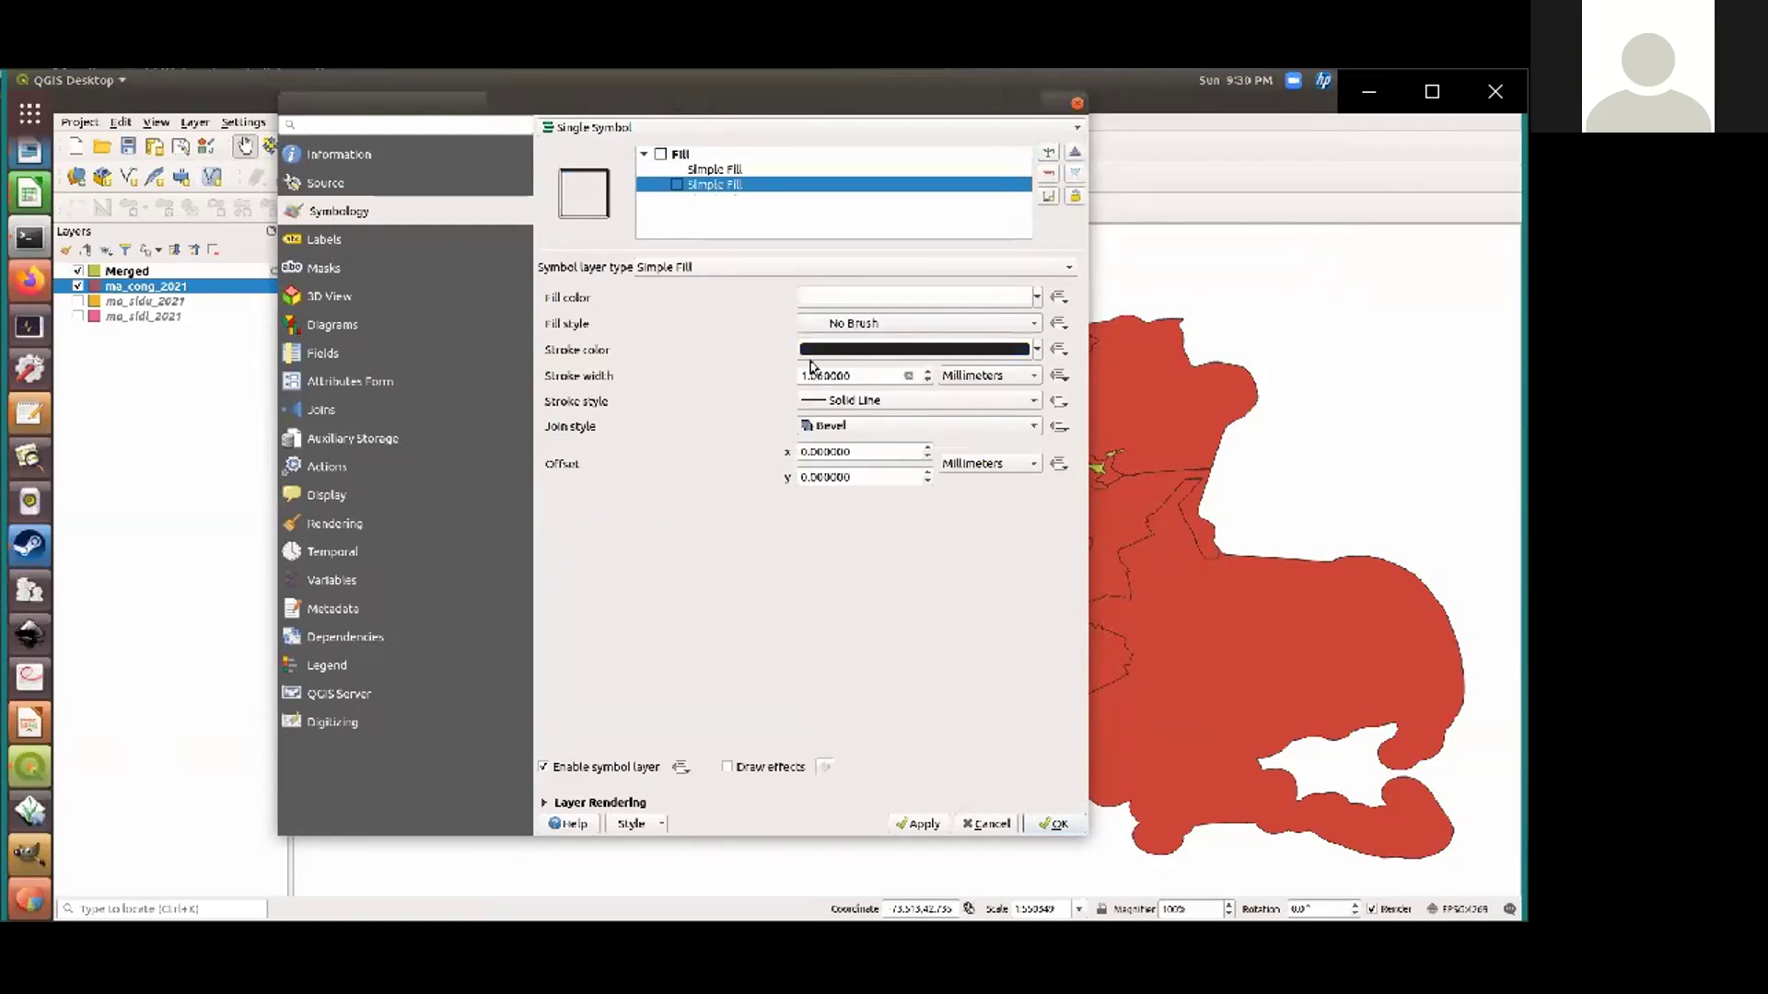
click(781, 165)
click(871, 398)
click(880, 439)
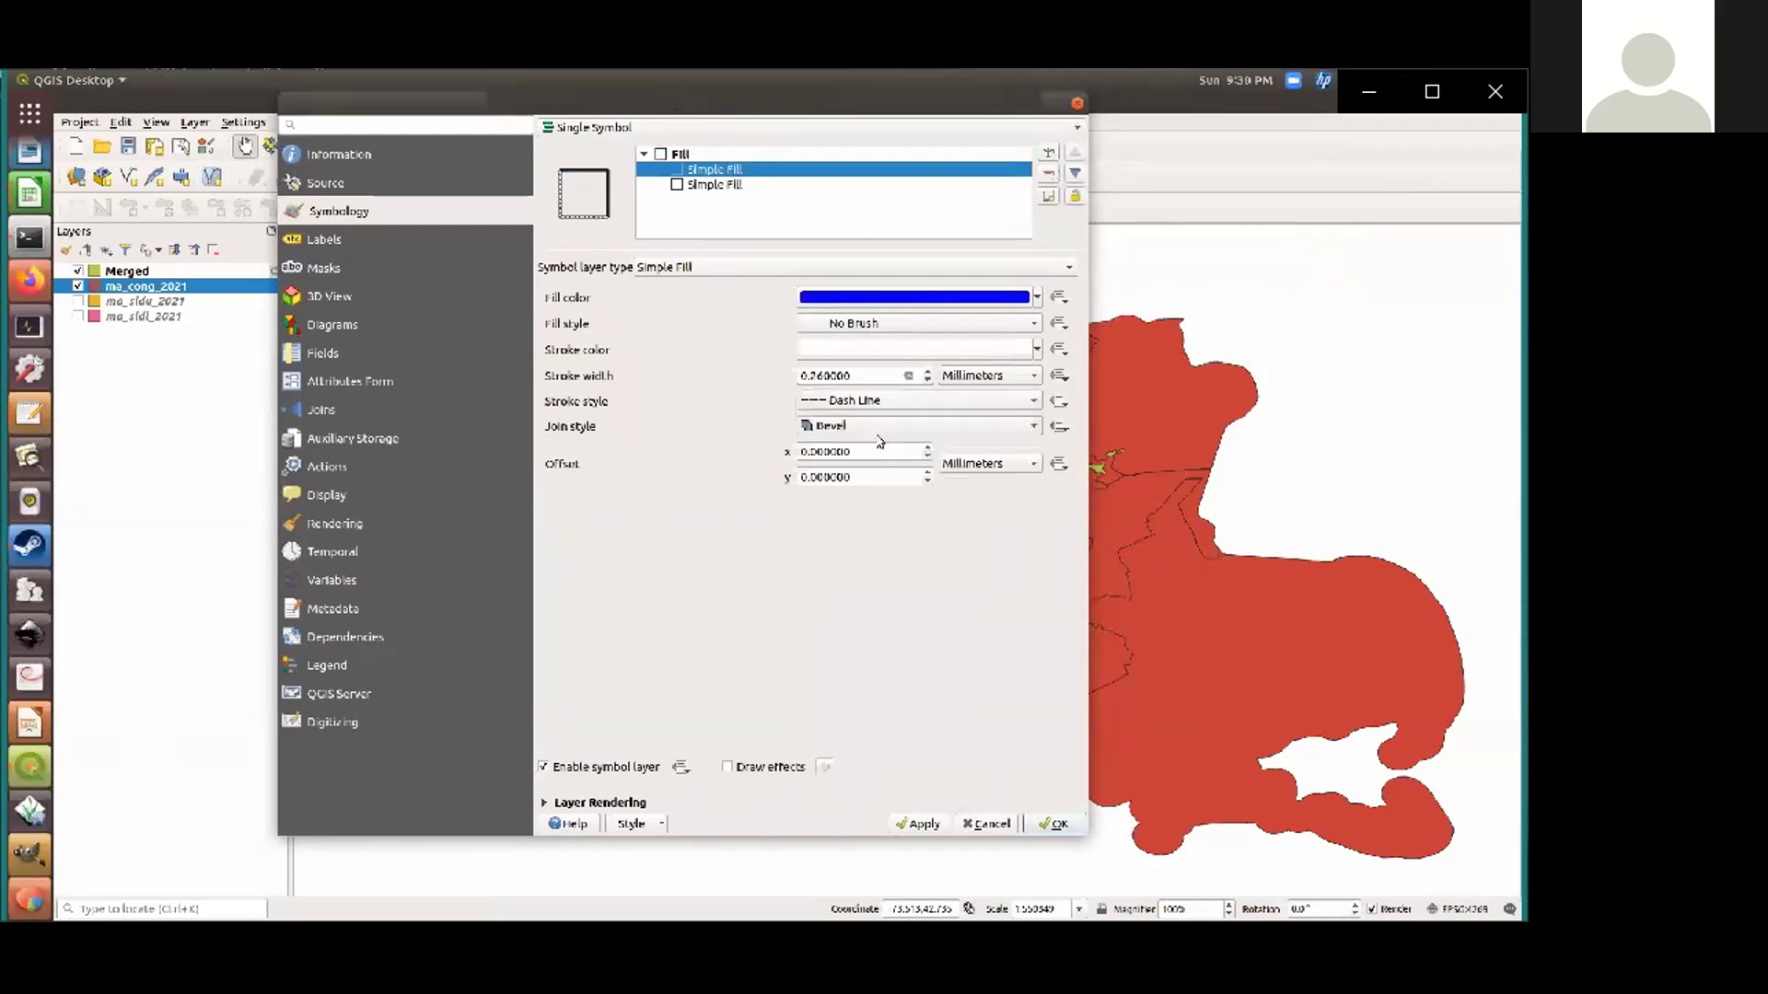
click(918, 824)
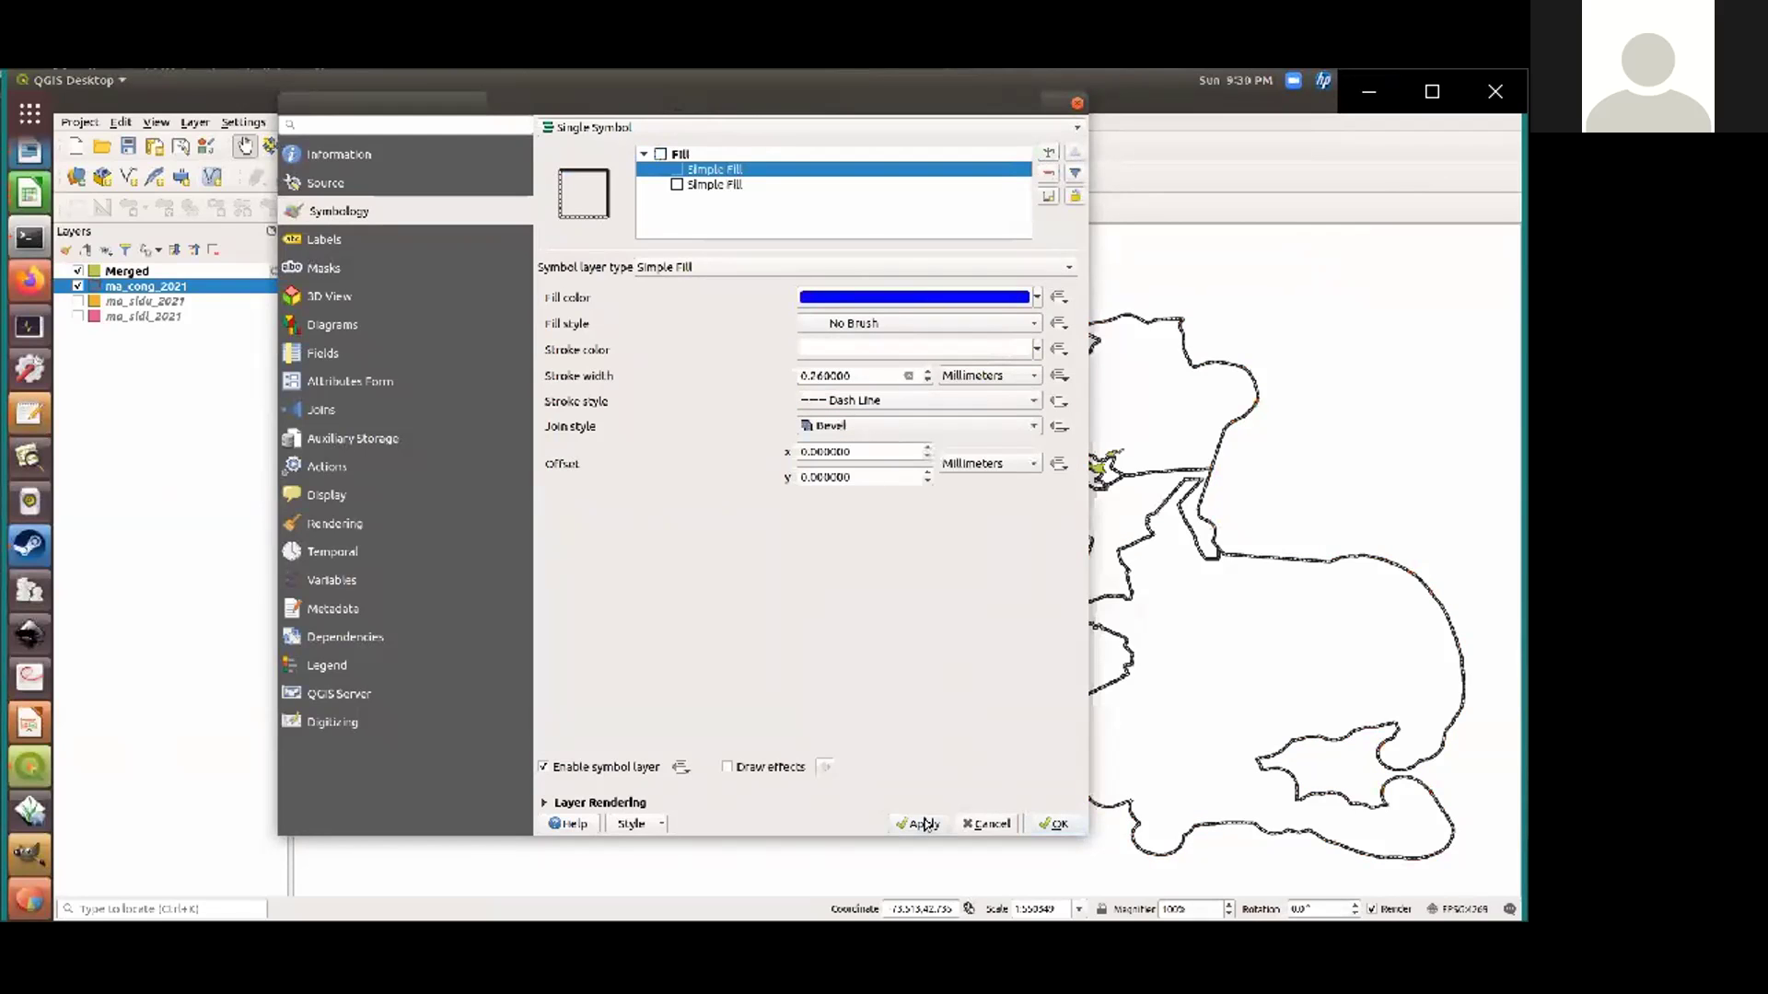
click(1055, 824)
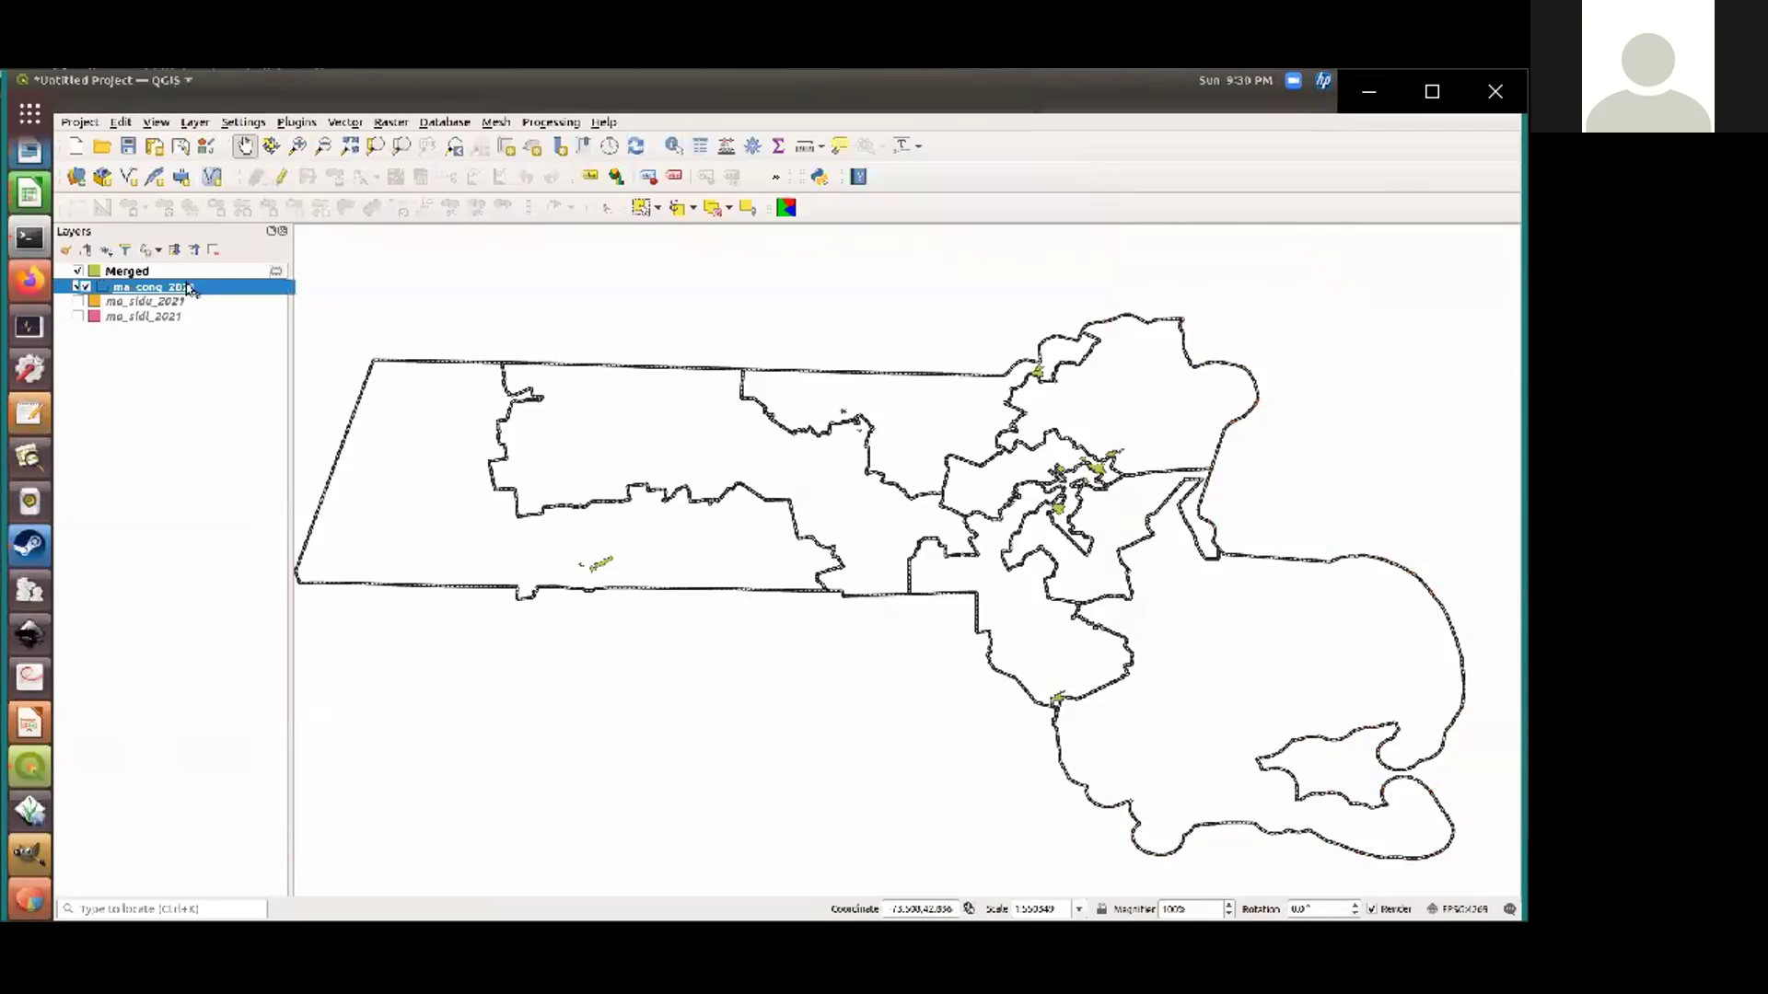
Move the ma_cong_2021 layer above Merged in the layer order so the district lines overlay the communities
scroll(1055, 520, up, 2)
scroll(1057, 521, up, 2)
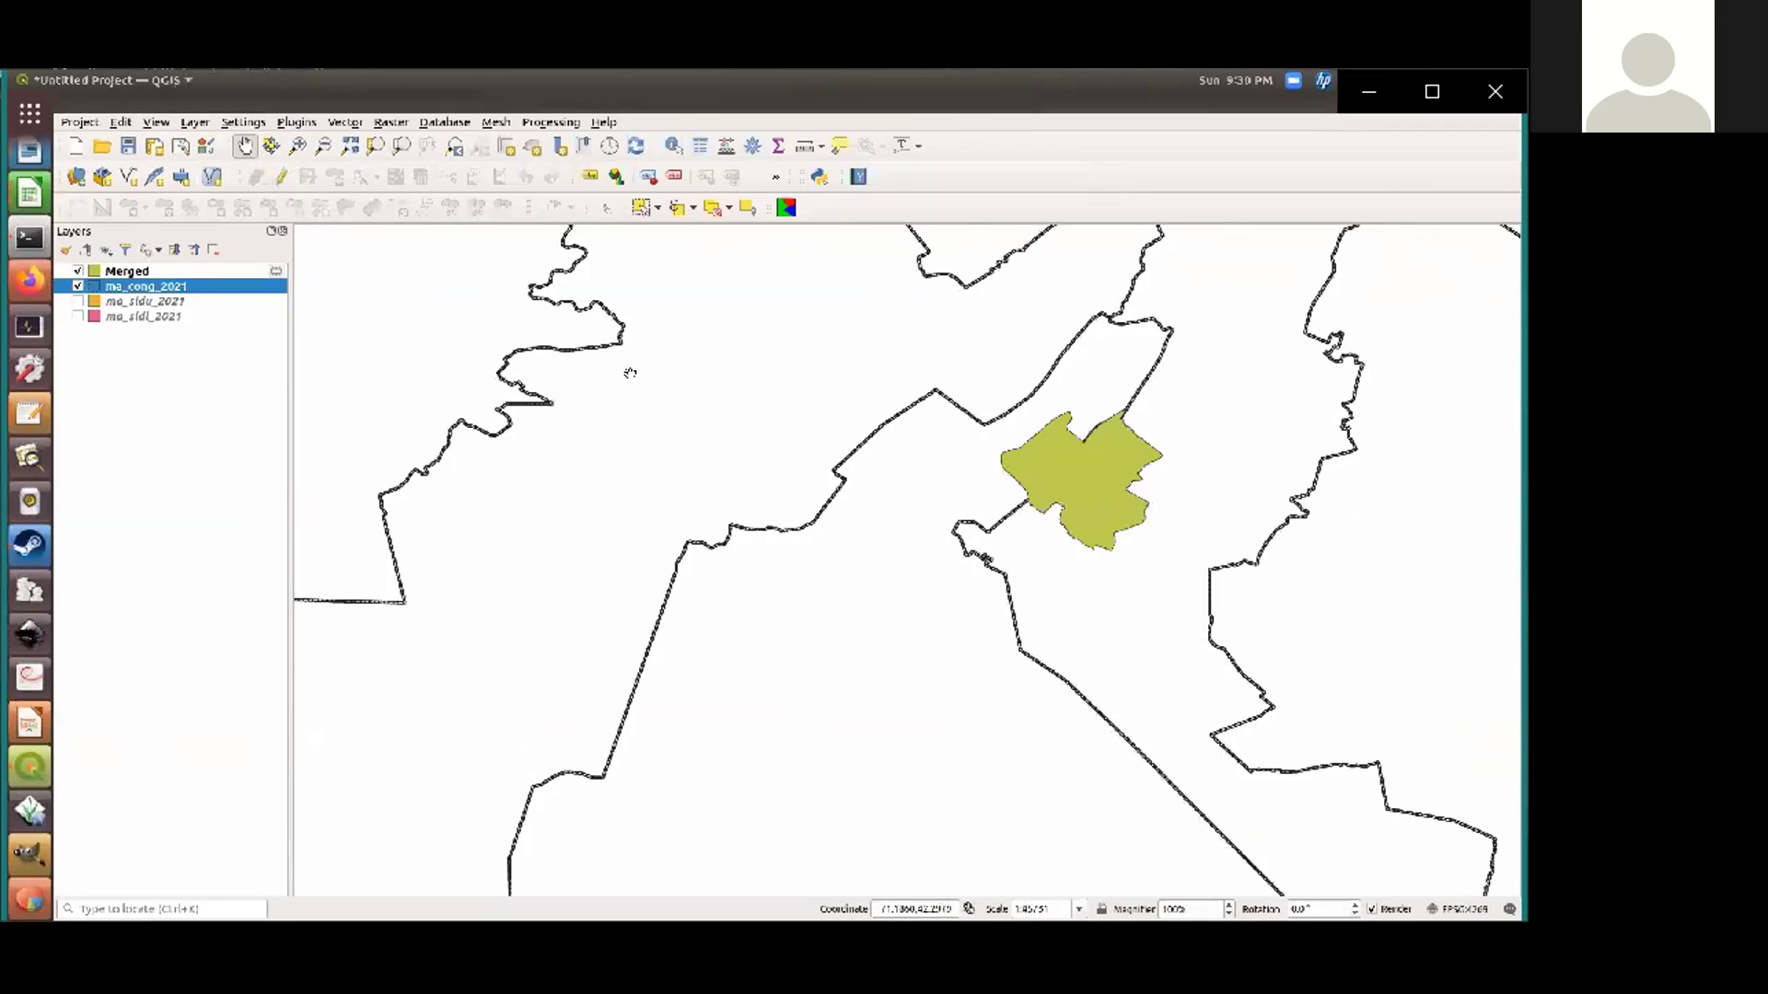
drag(146, 293, 146, 269)
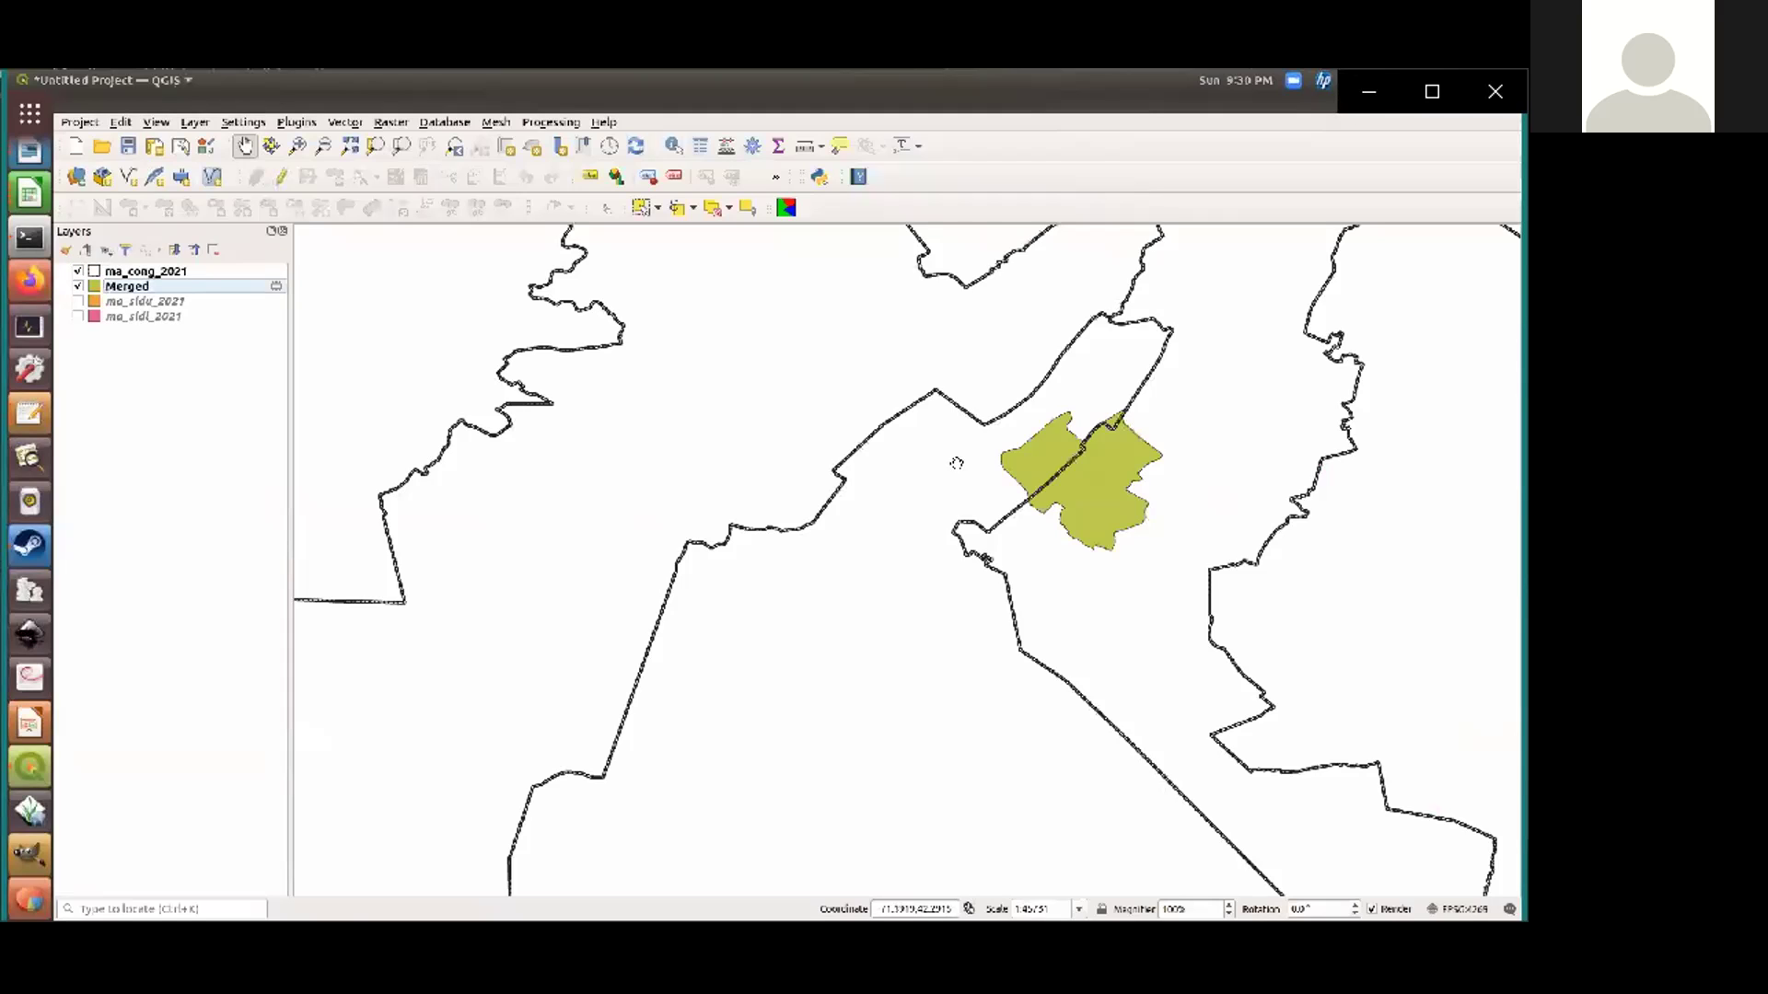
Examine how the district boundary crosses the olive community polygon, hiding ma_cong_2021 briefly and showing it again
scroll(921, 553, up, 2)
scroll(887, 550, down, 1)
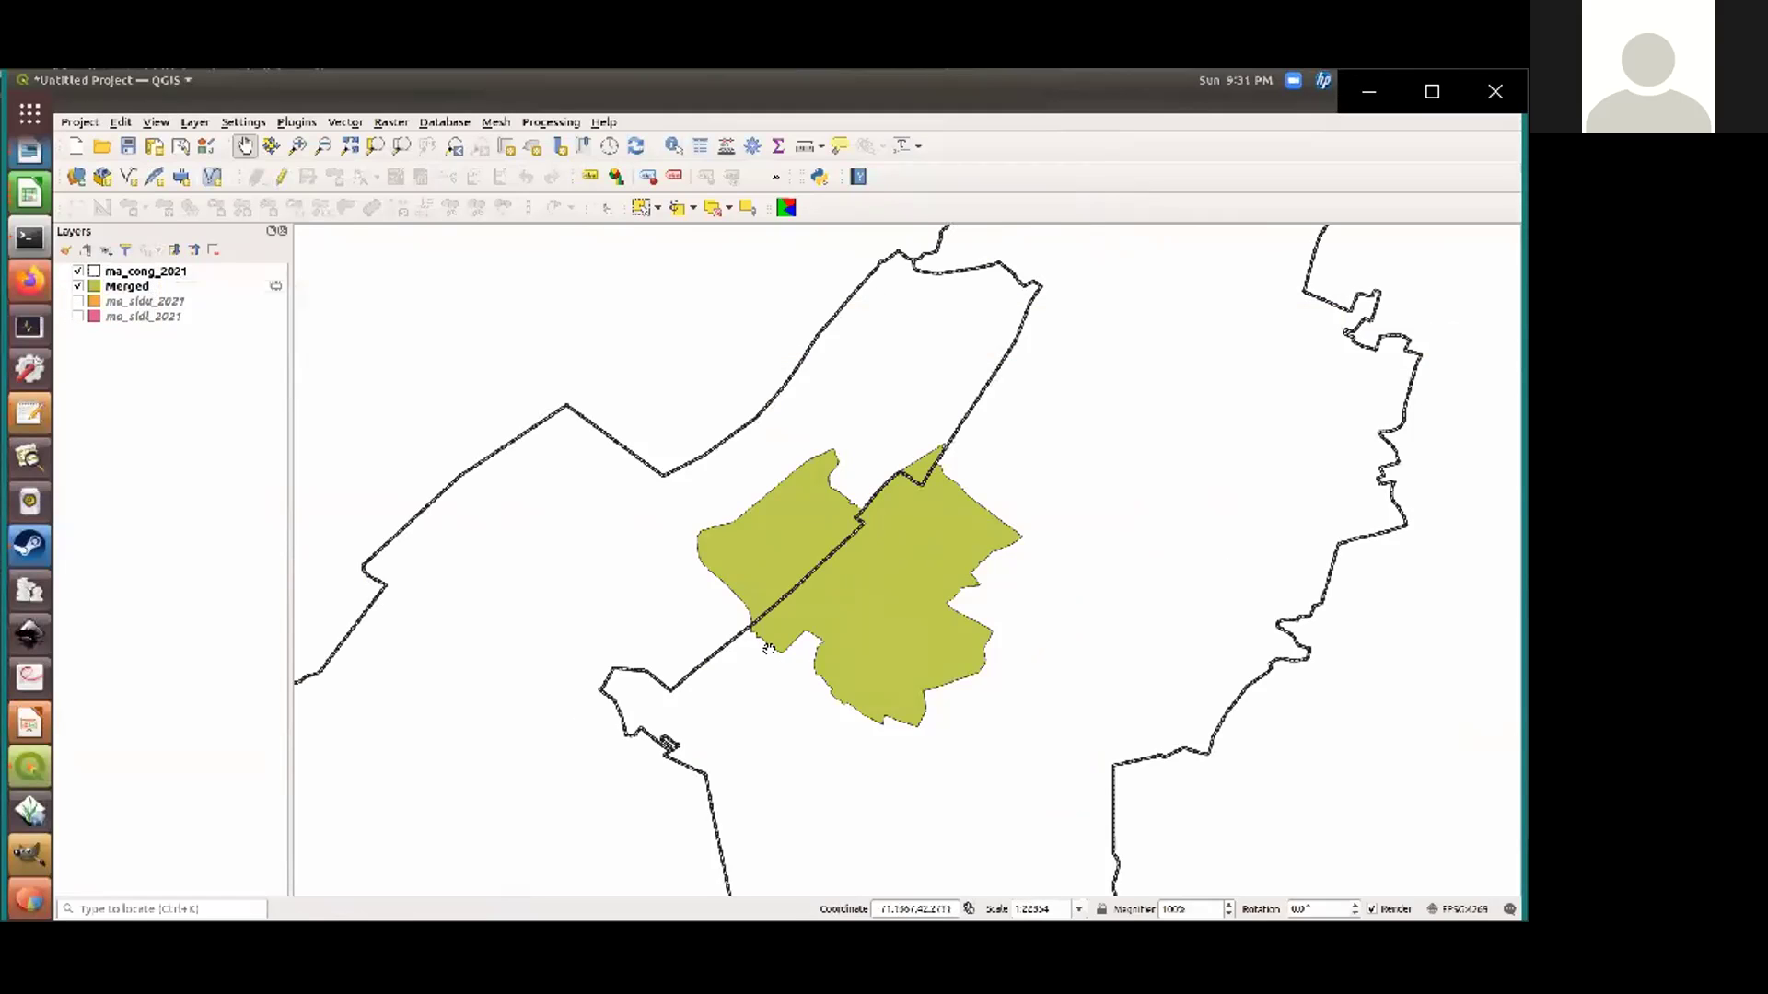
click(79, 271)
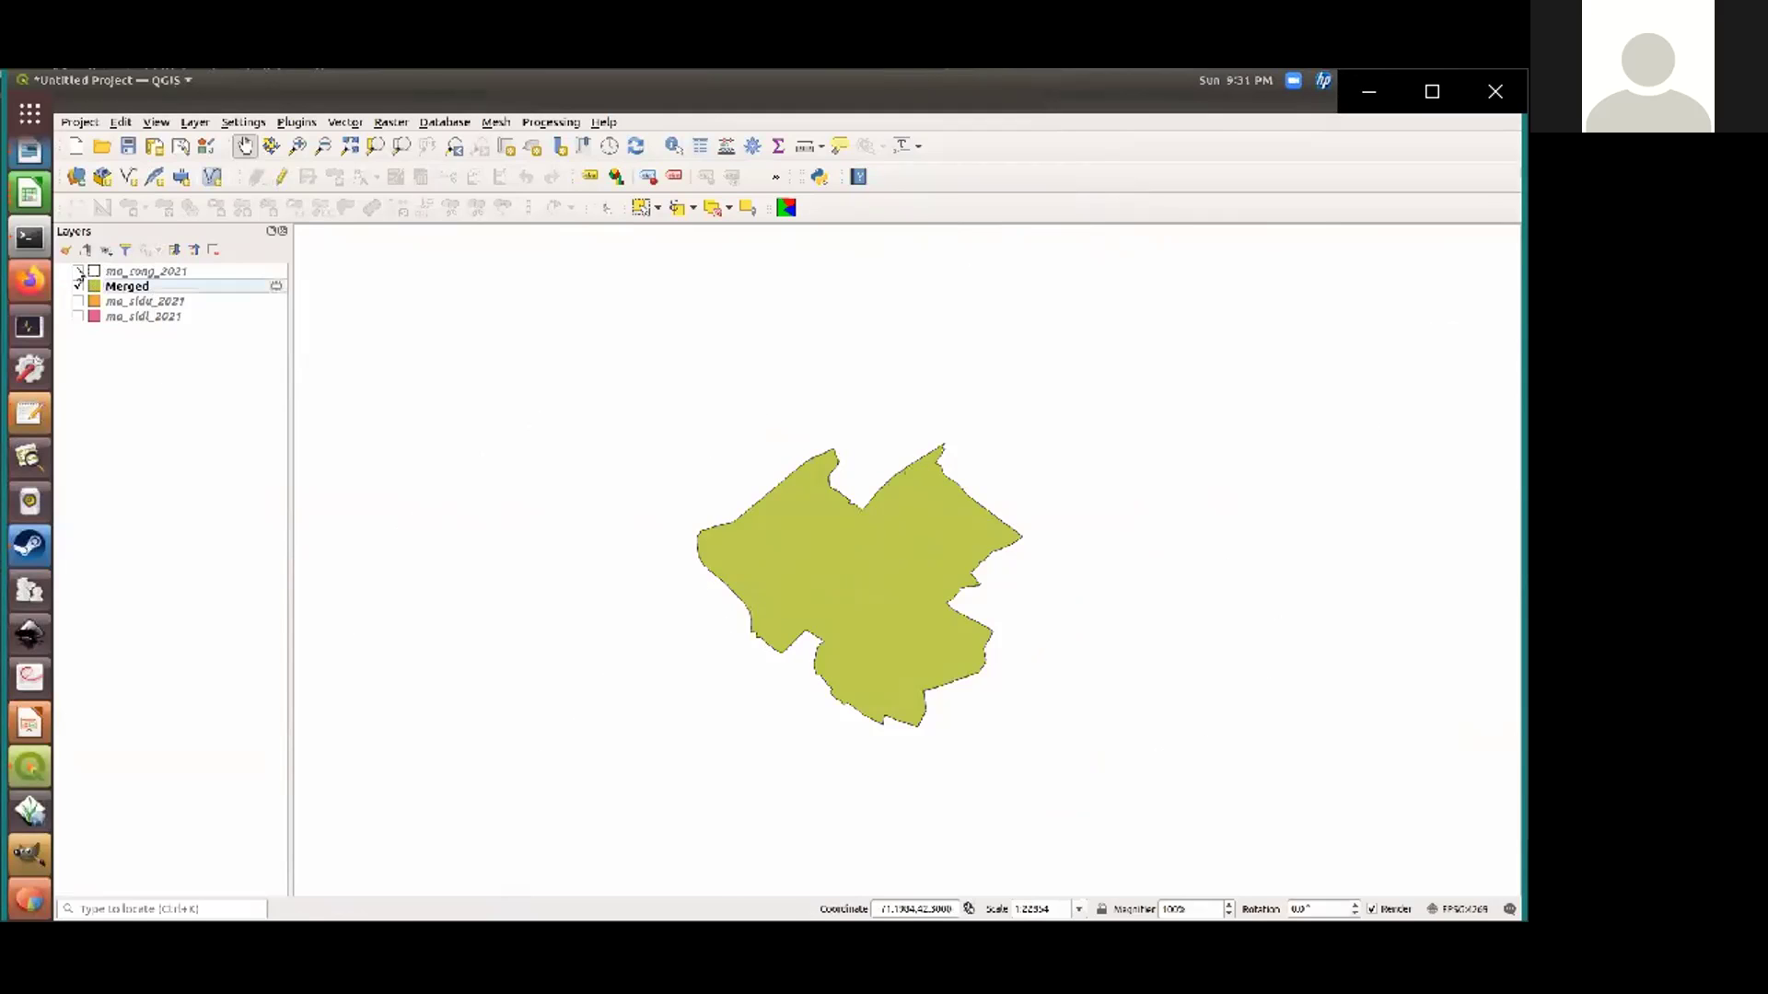
click(79, 272)
Identify the Merged community polygon crossed by the congressional district line to read its attributes
scroll(710, 494, down, 1)
click(674, 146)
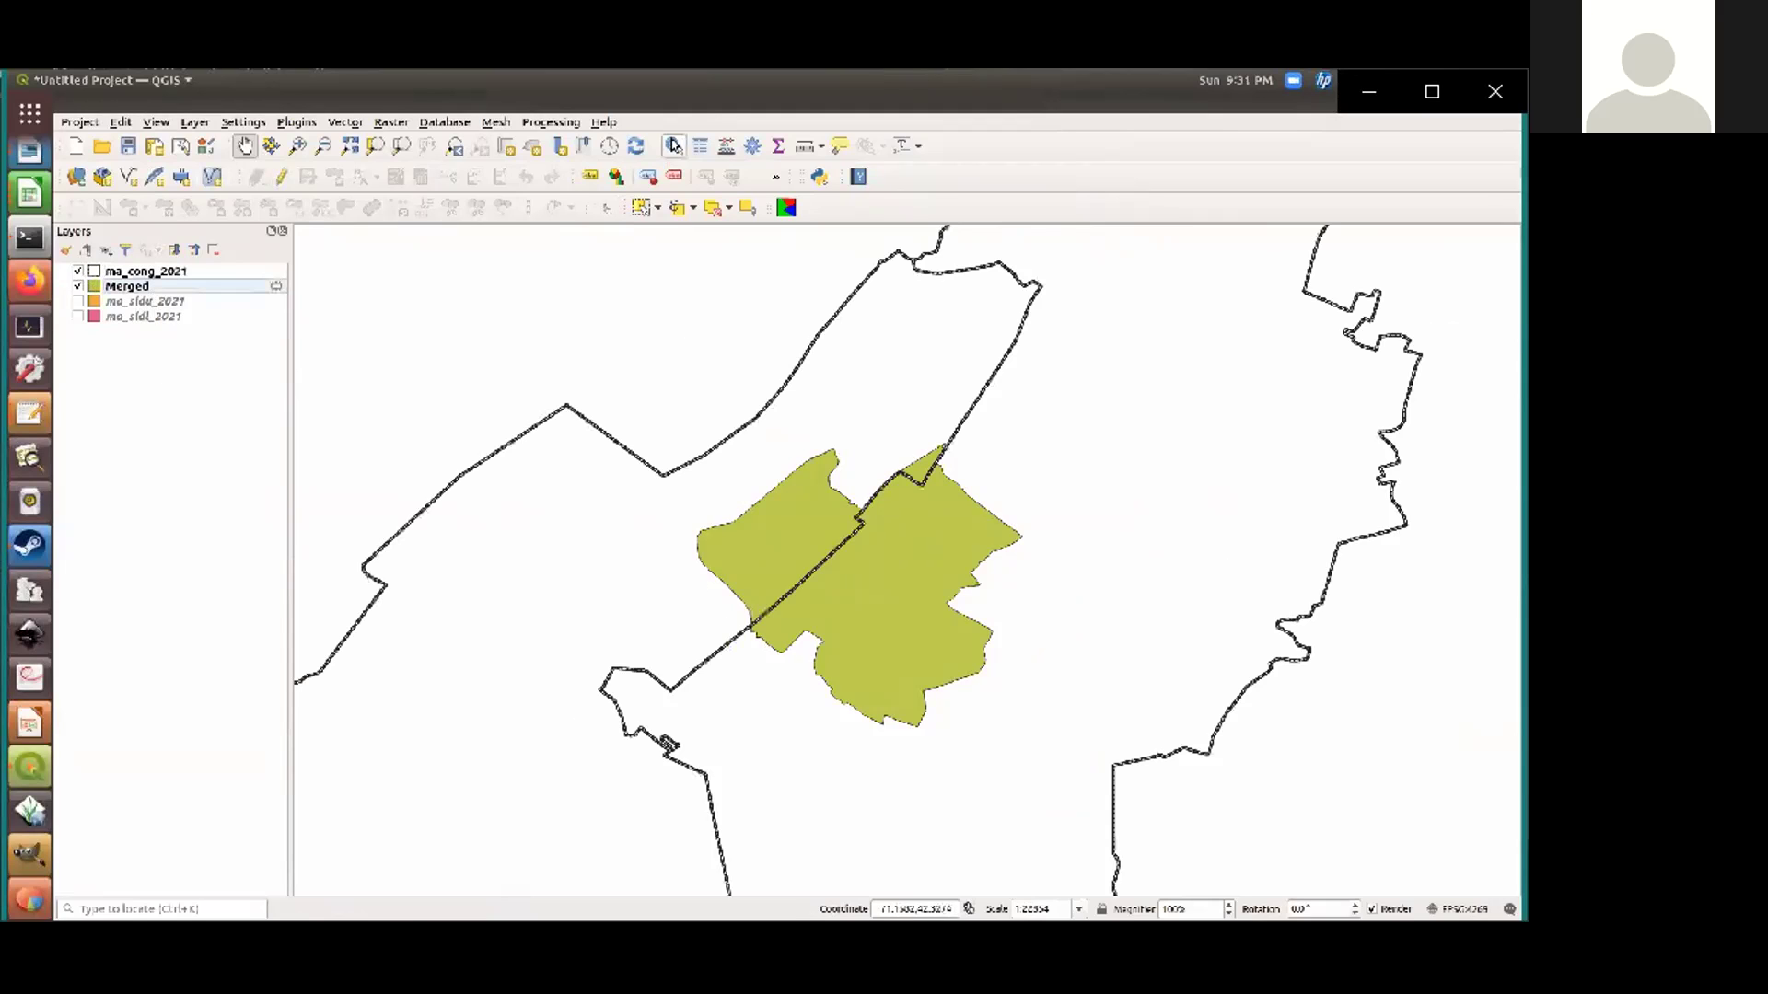
click(866, 580)
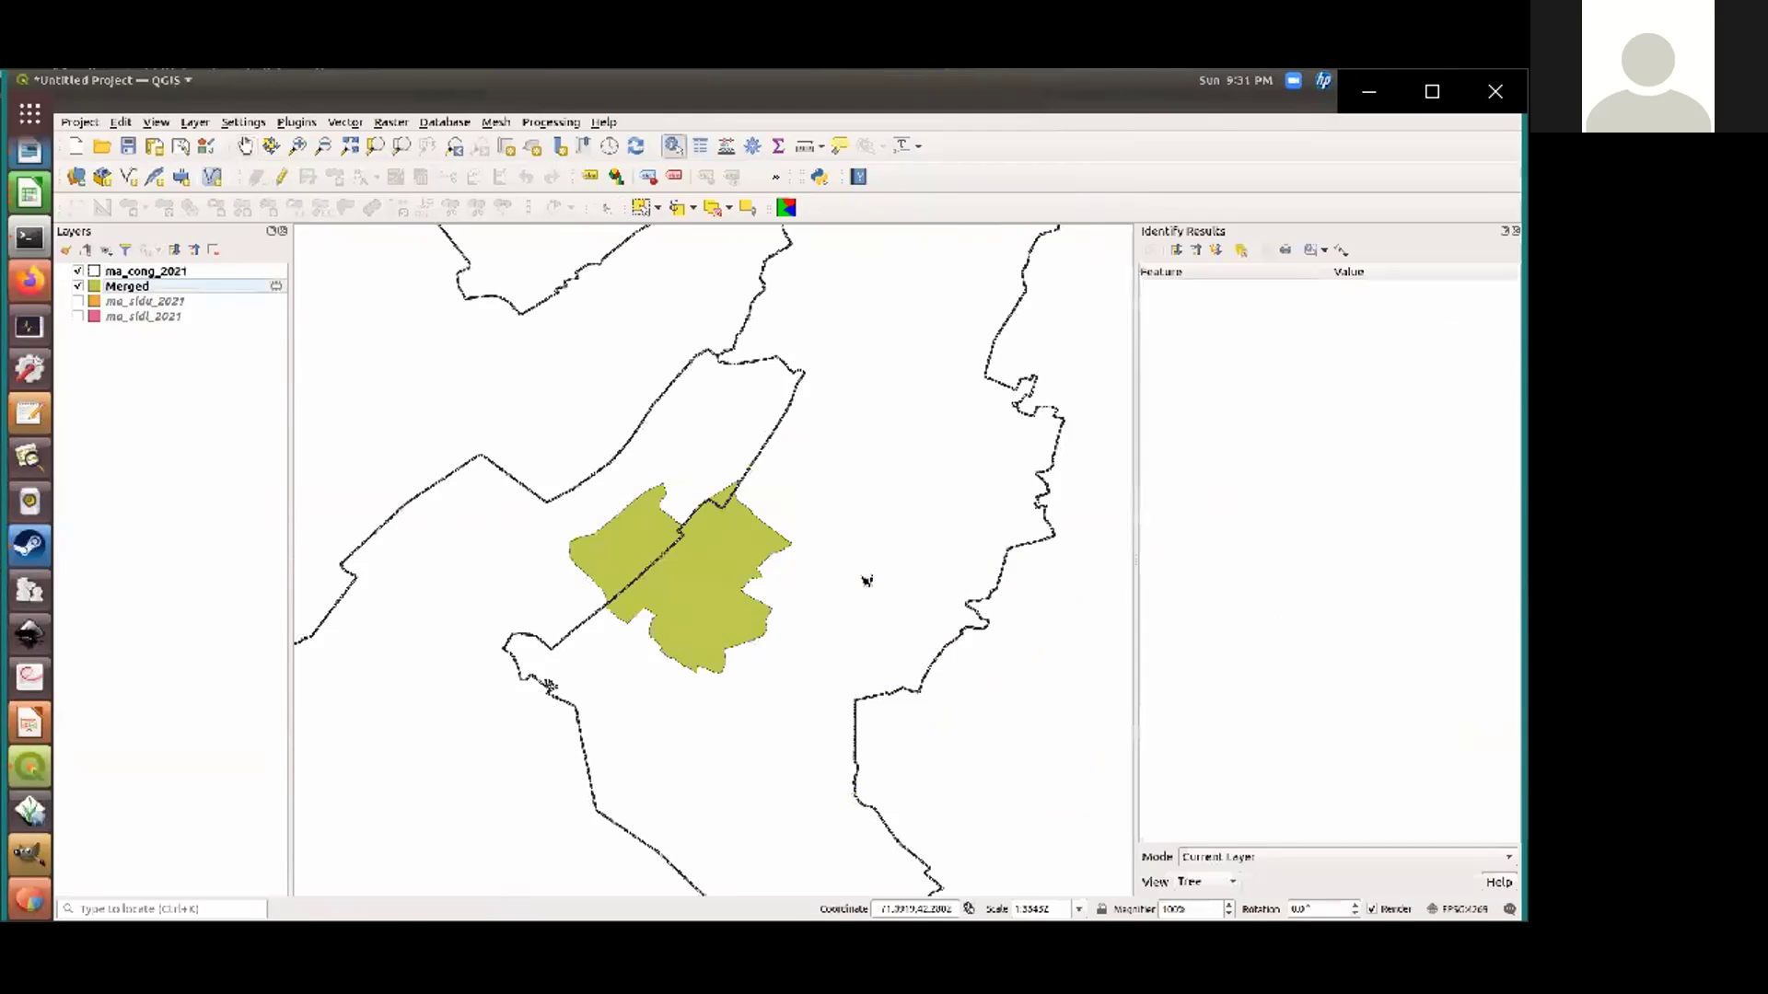
click(693, 596)
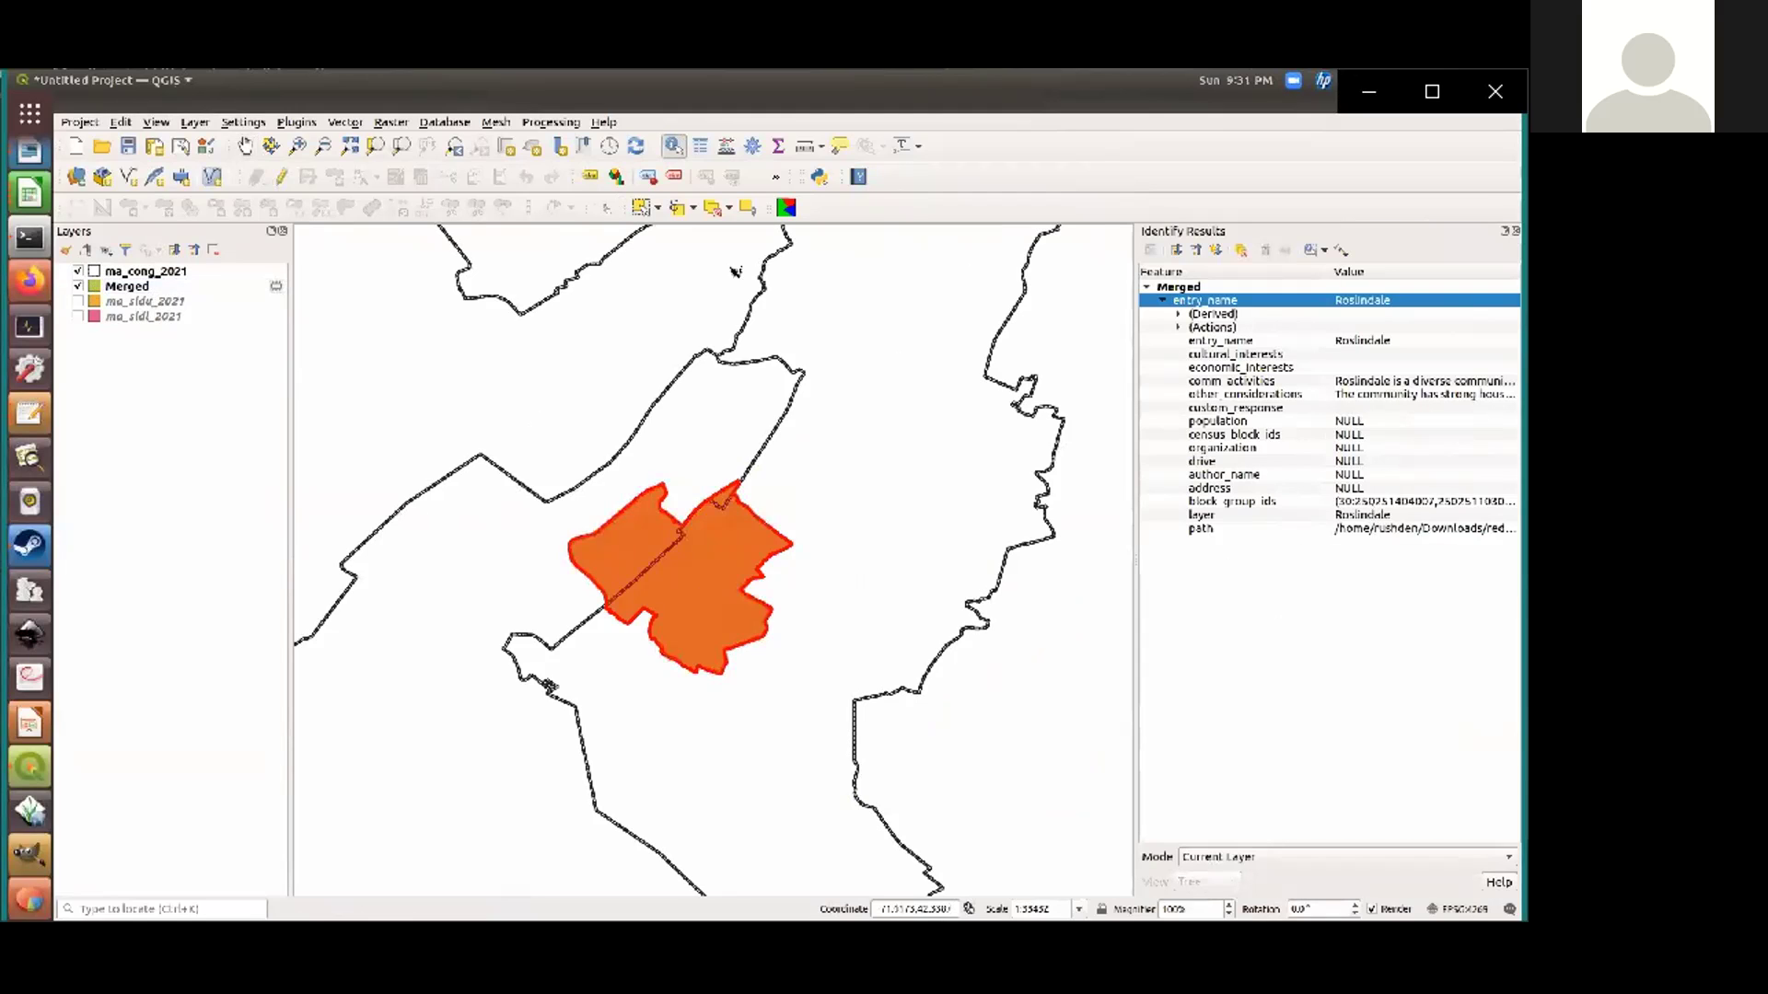
Close the identify results, select the Roslindale polygon on the map, and open the Merged attribute table
click(1511, 232)
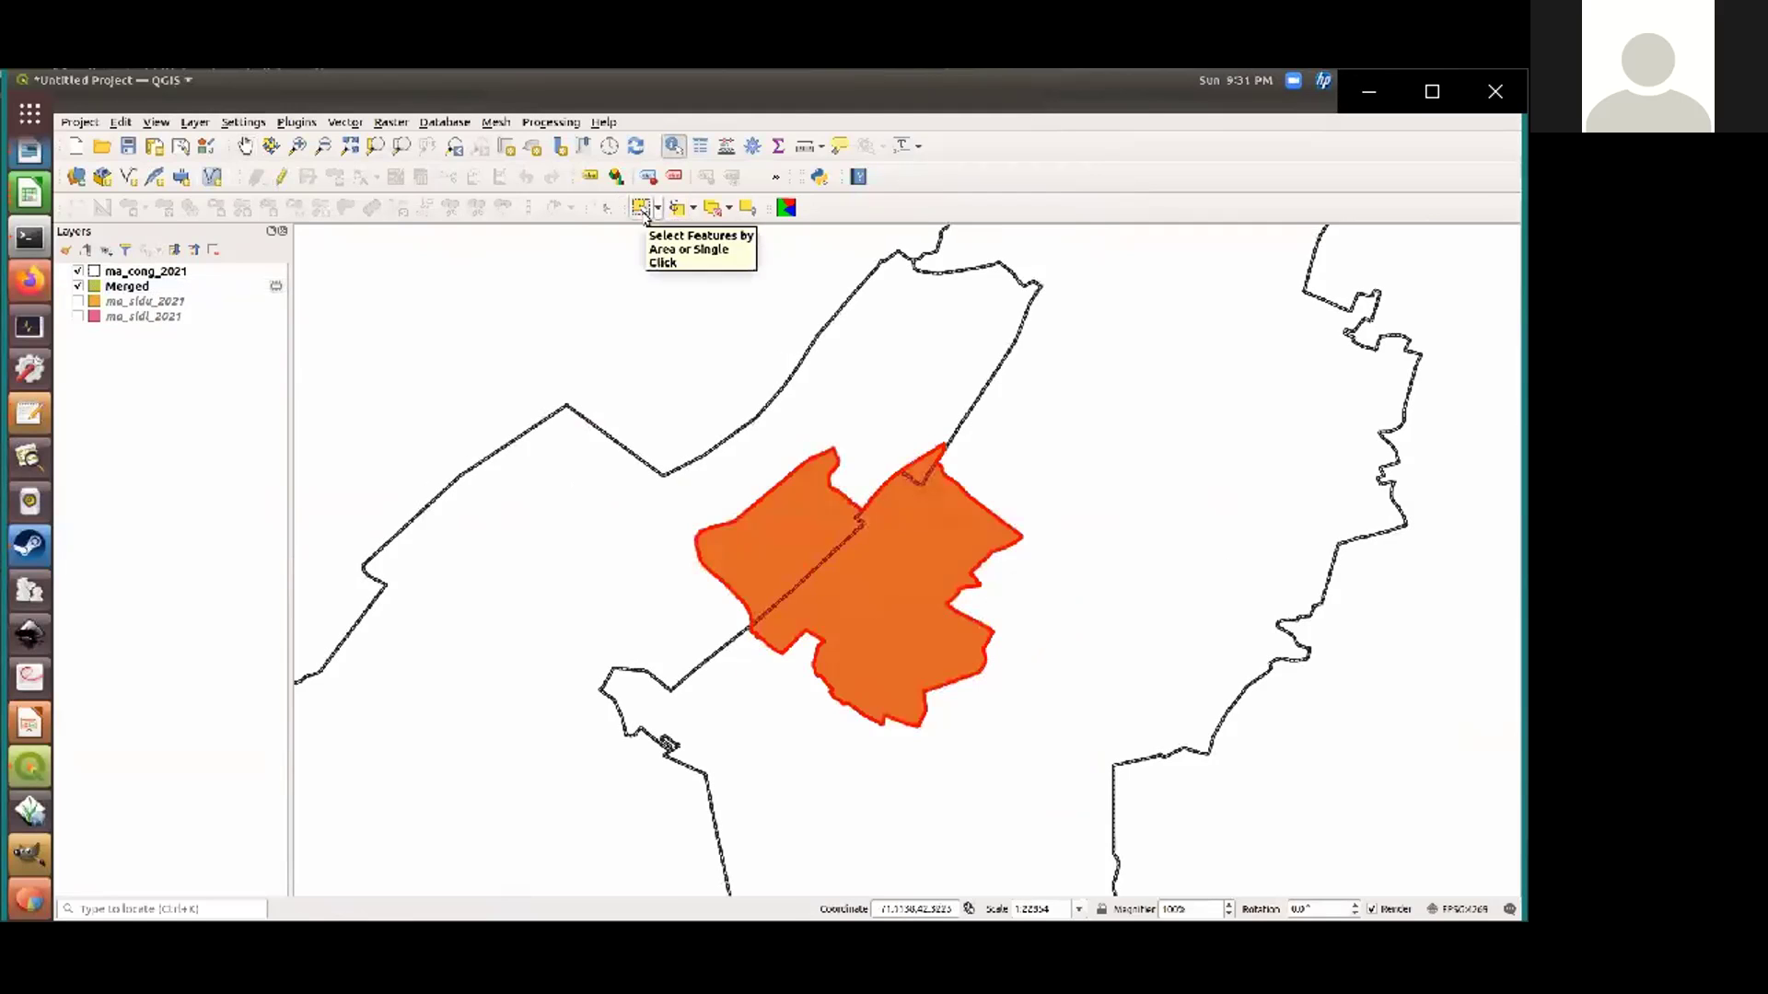
click(641, 208)
click(742, 552)
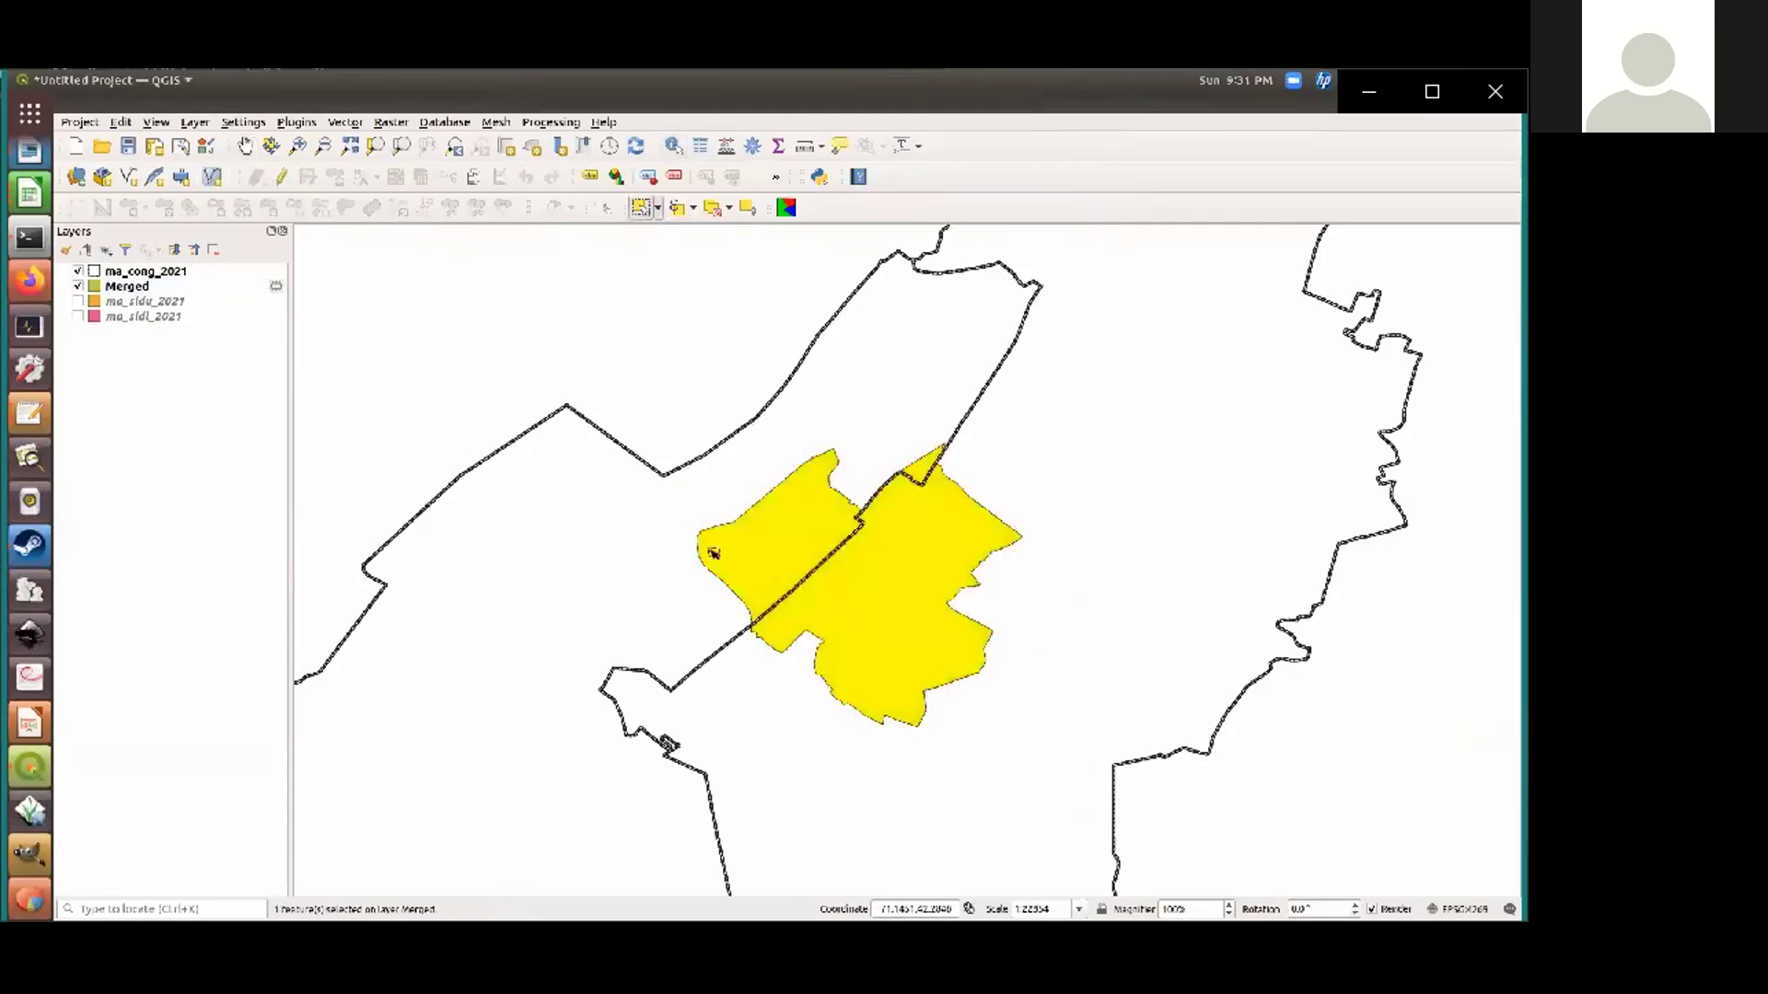
right_click(147, 292)
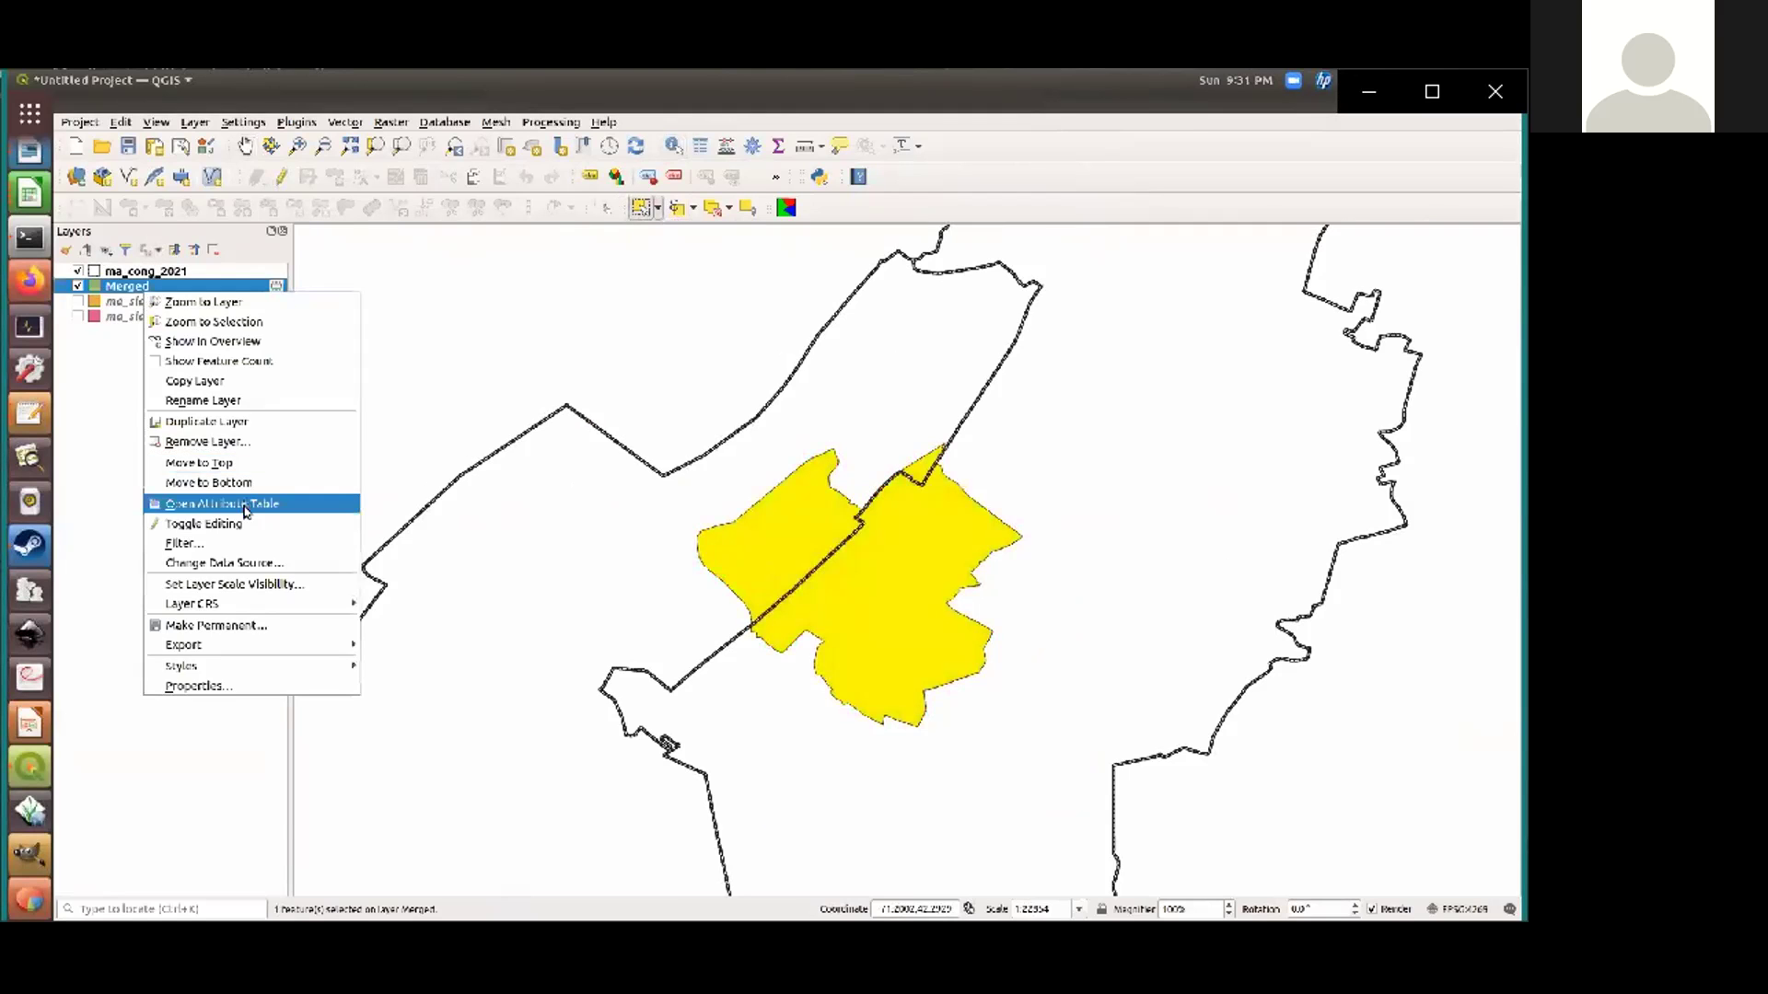
click(235, 505)
Widen the comm_activities and other_considerations columns to read the Roslindale row, and close the attribute table
drag(943, 270, 1510, 276)
drag(700, 789, 983, 784)
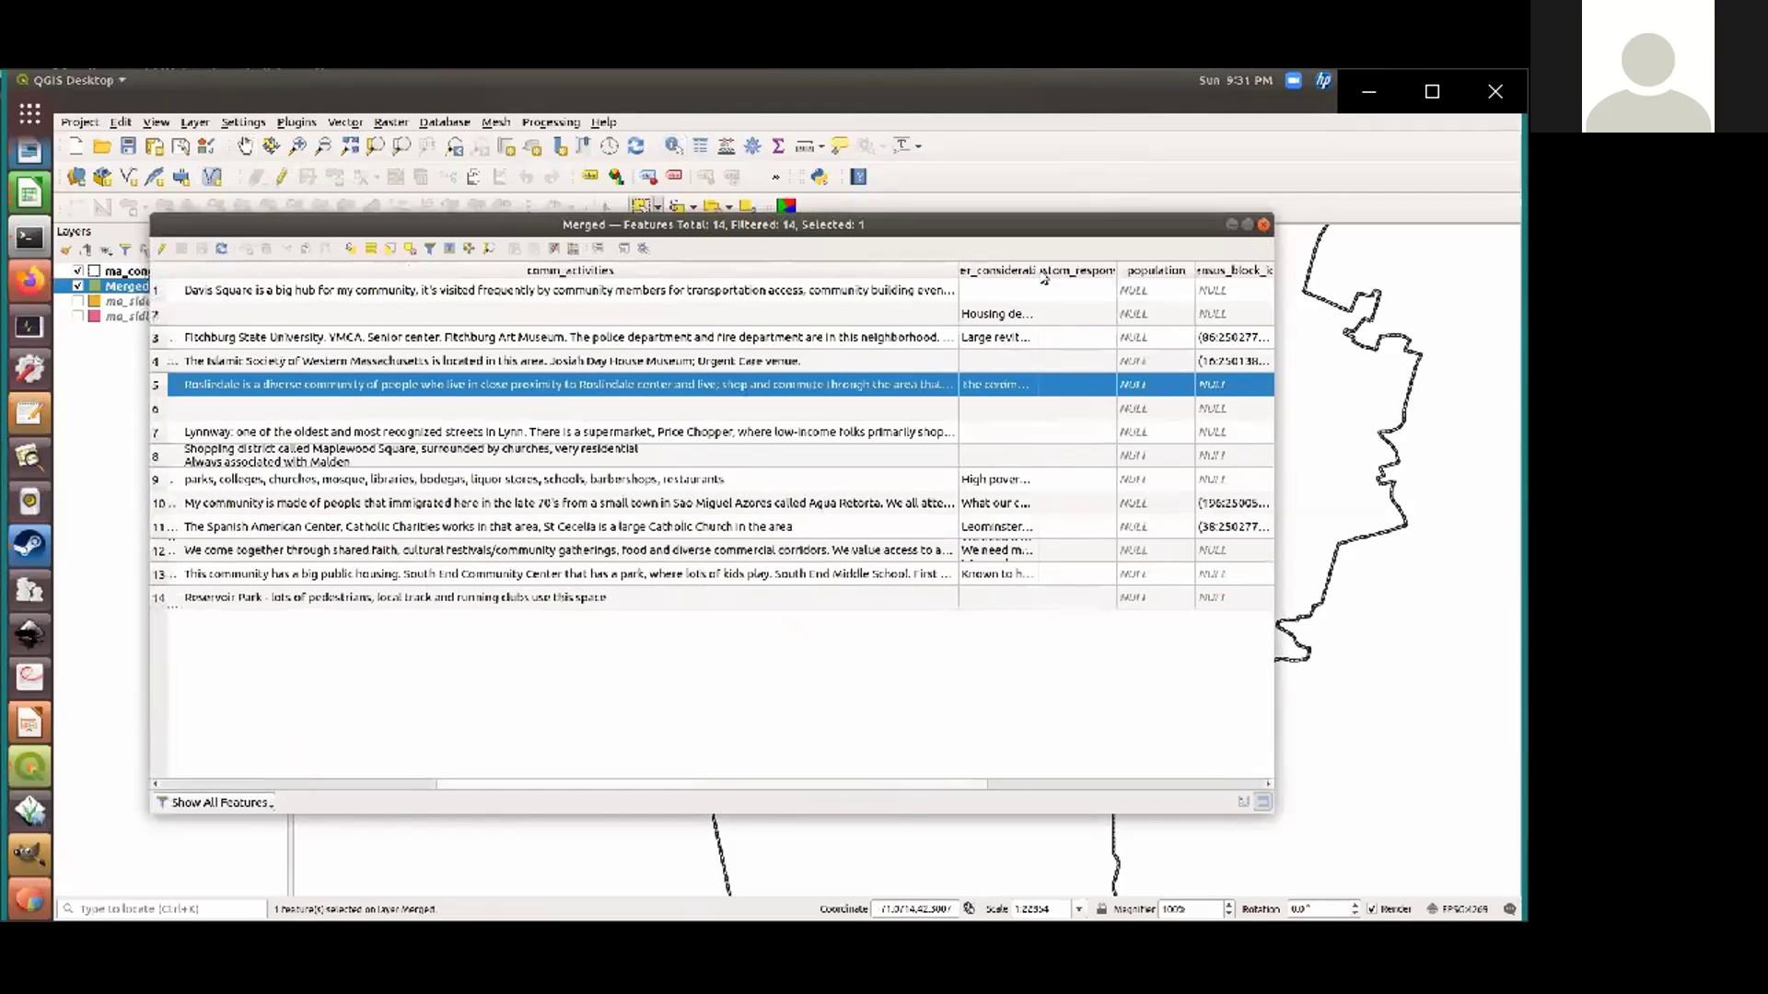
drag(1039, 270, 1289, 266)
drag(816, 789, 1086, 787)
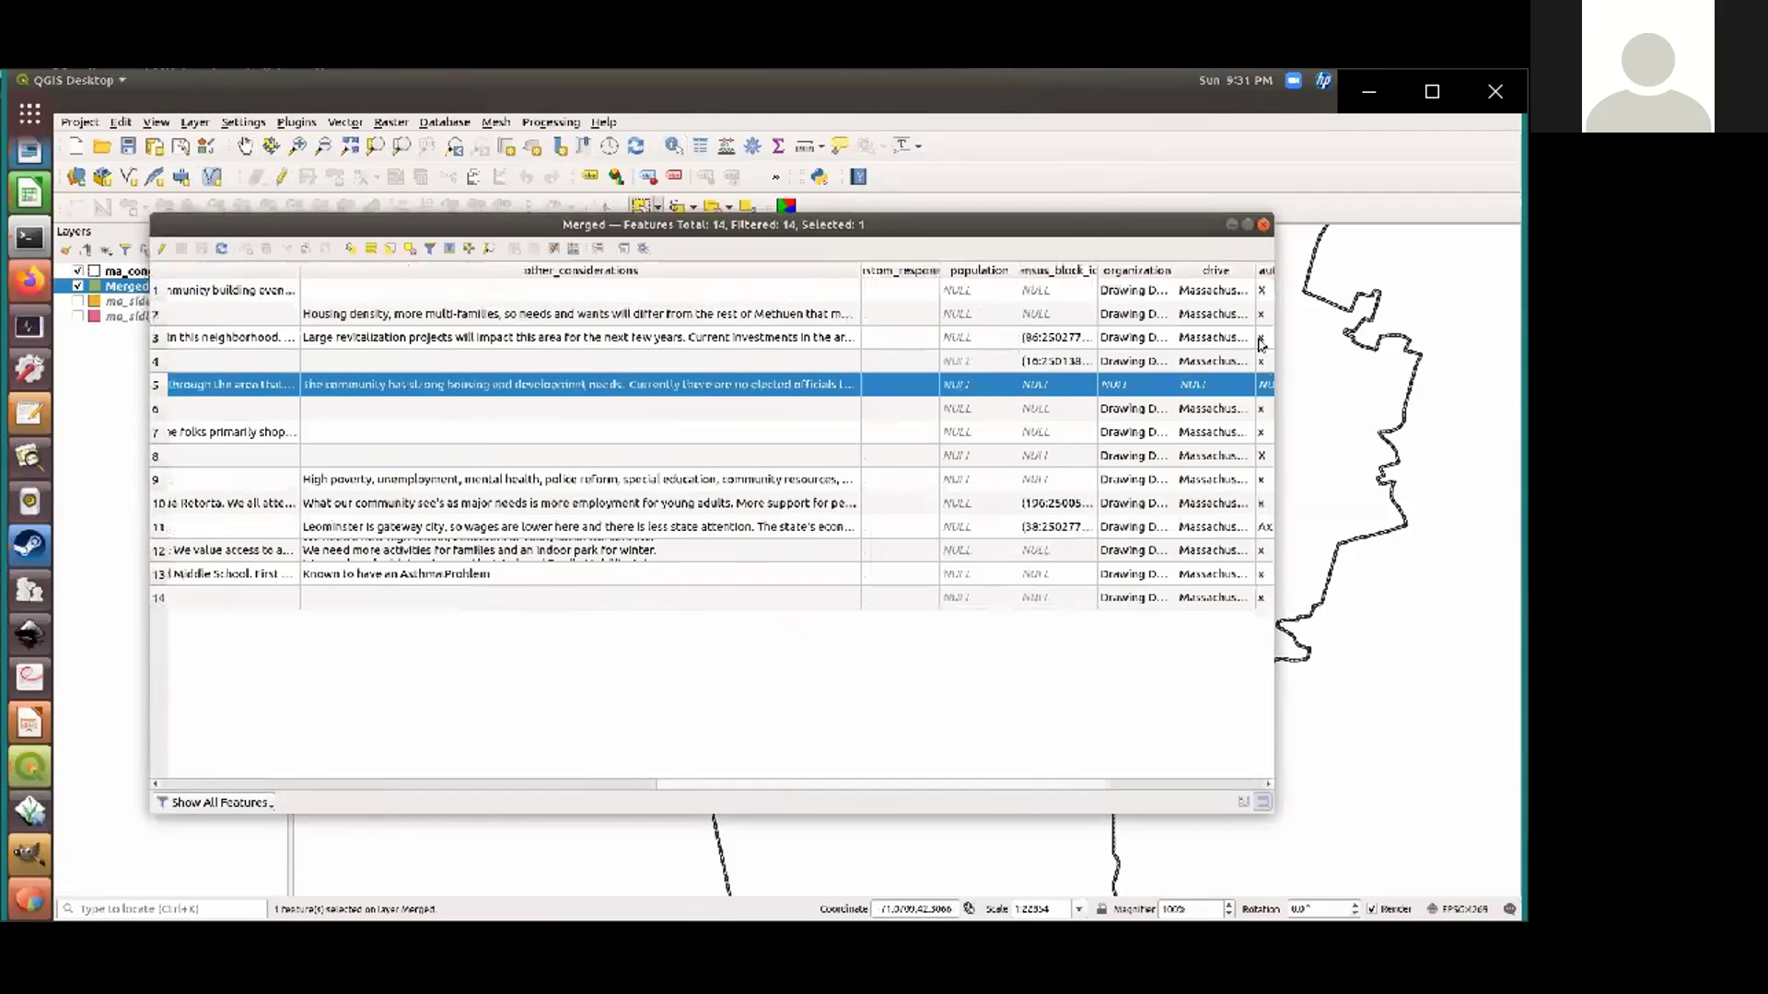
click(1264, 224)
Examine how the district line cuts the community polygon north of Roslindale, hiding ma_cong_2021 briefly and showing it again
scroll(1042, 560, down, 2)
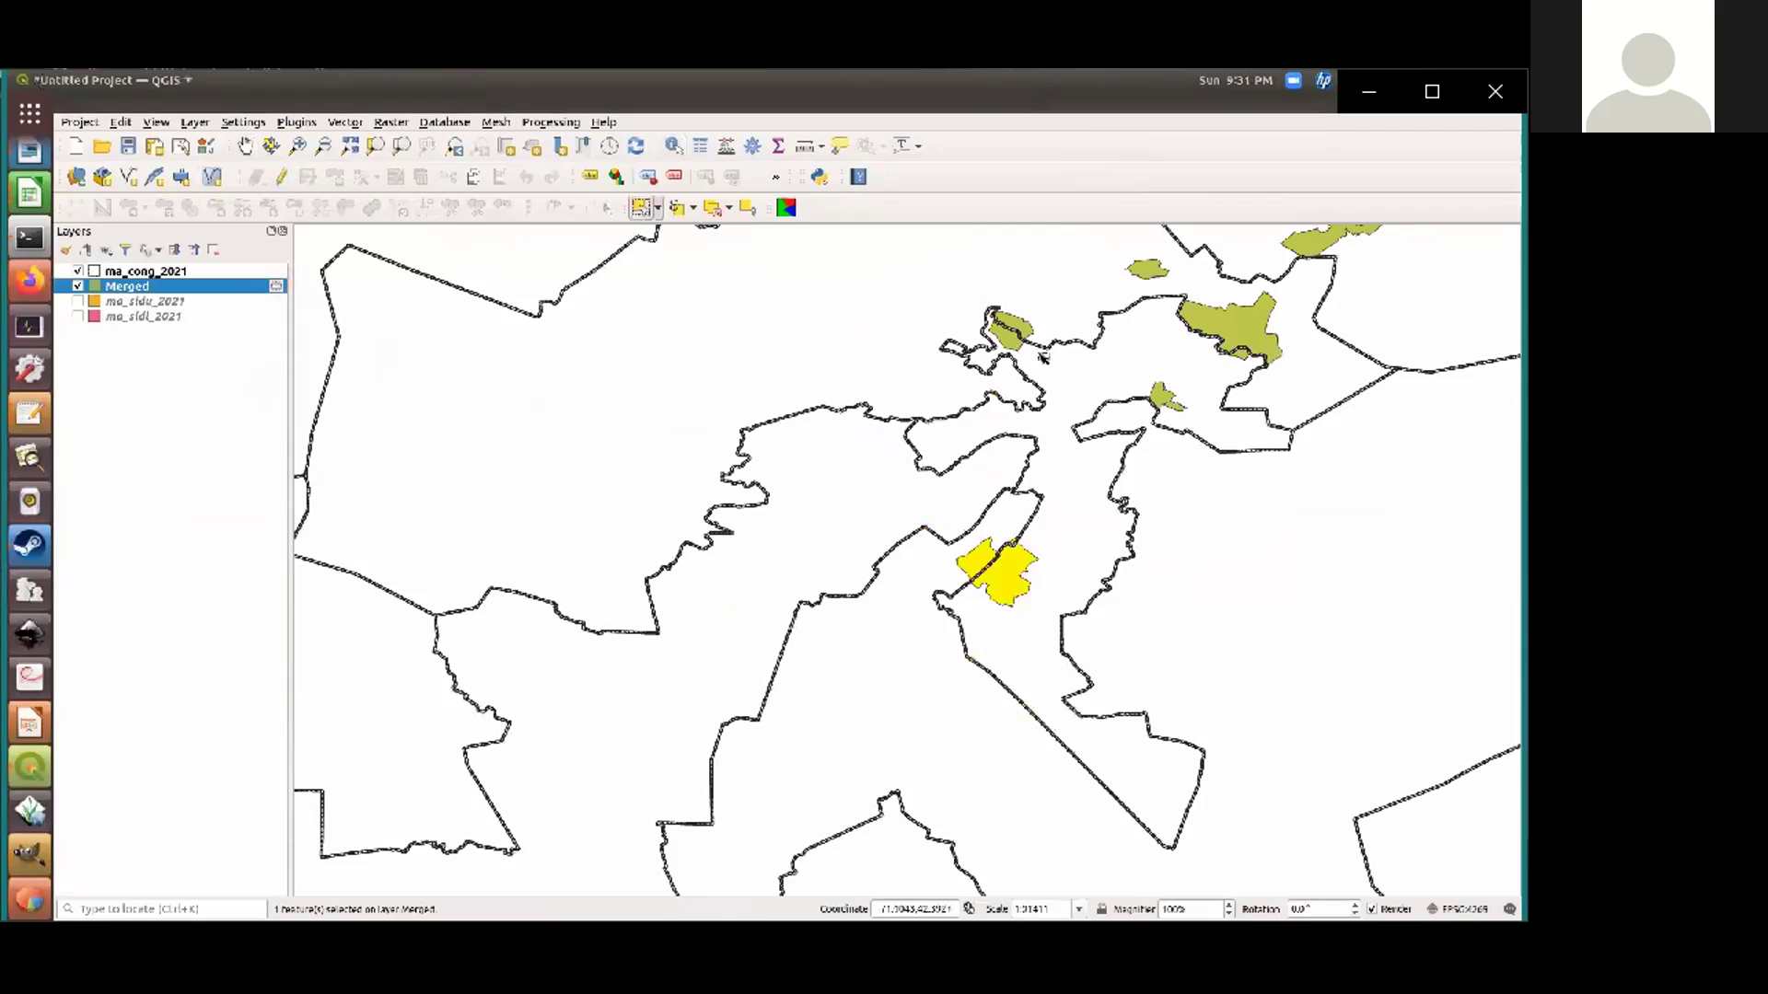
scroll(1041, 356, up, 1)
scroll(1069, 332, up, 2)
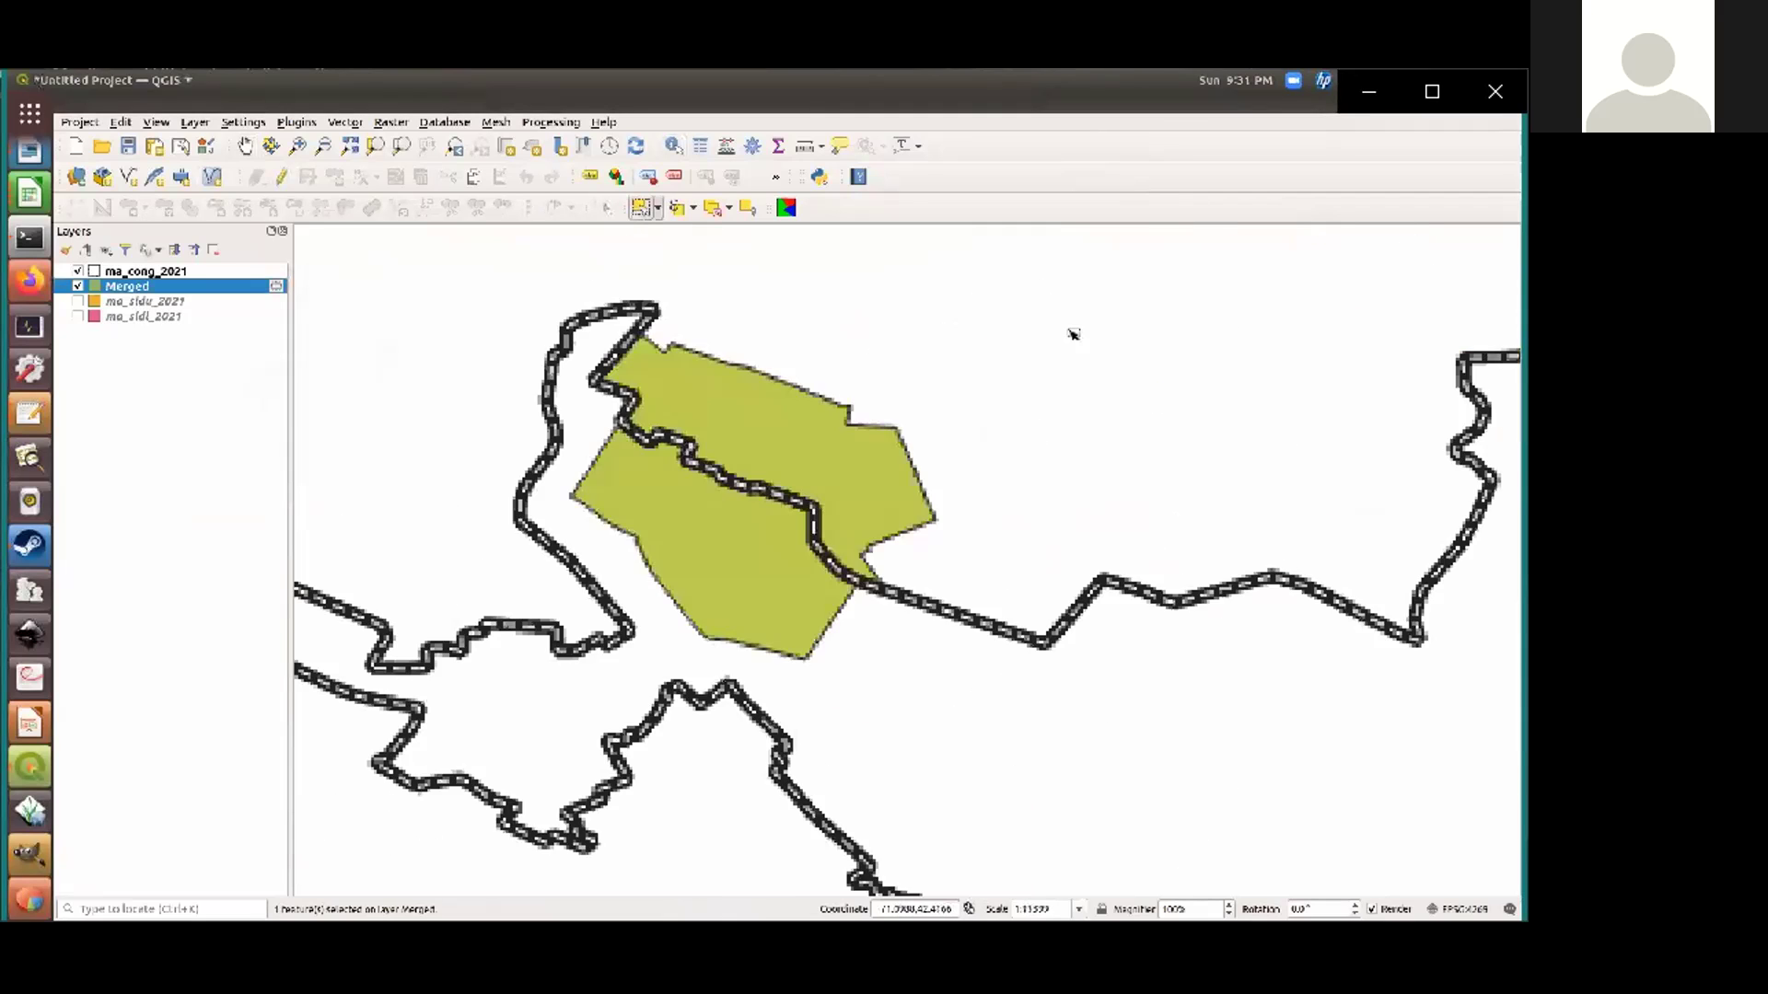
click(78, 270)
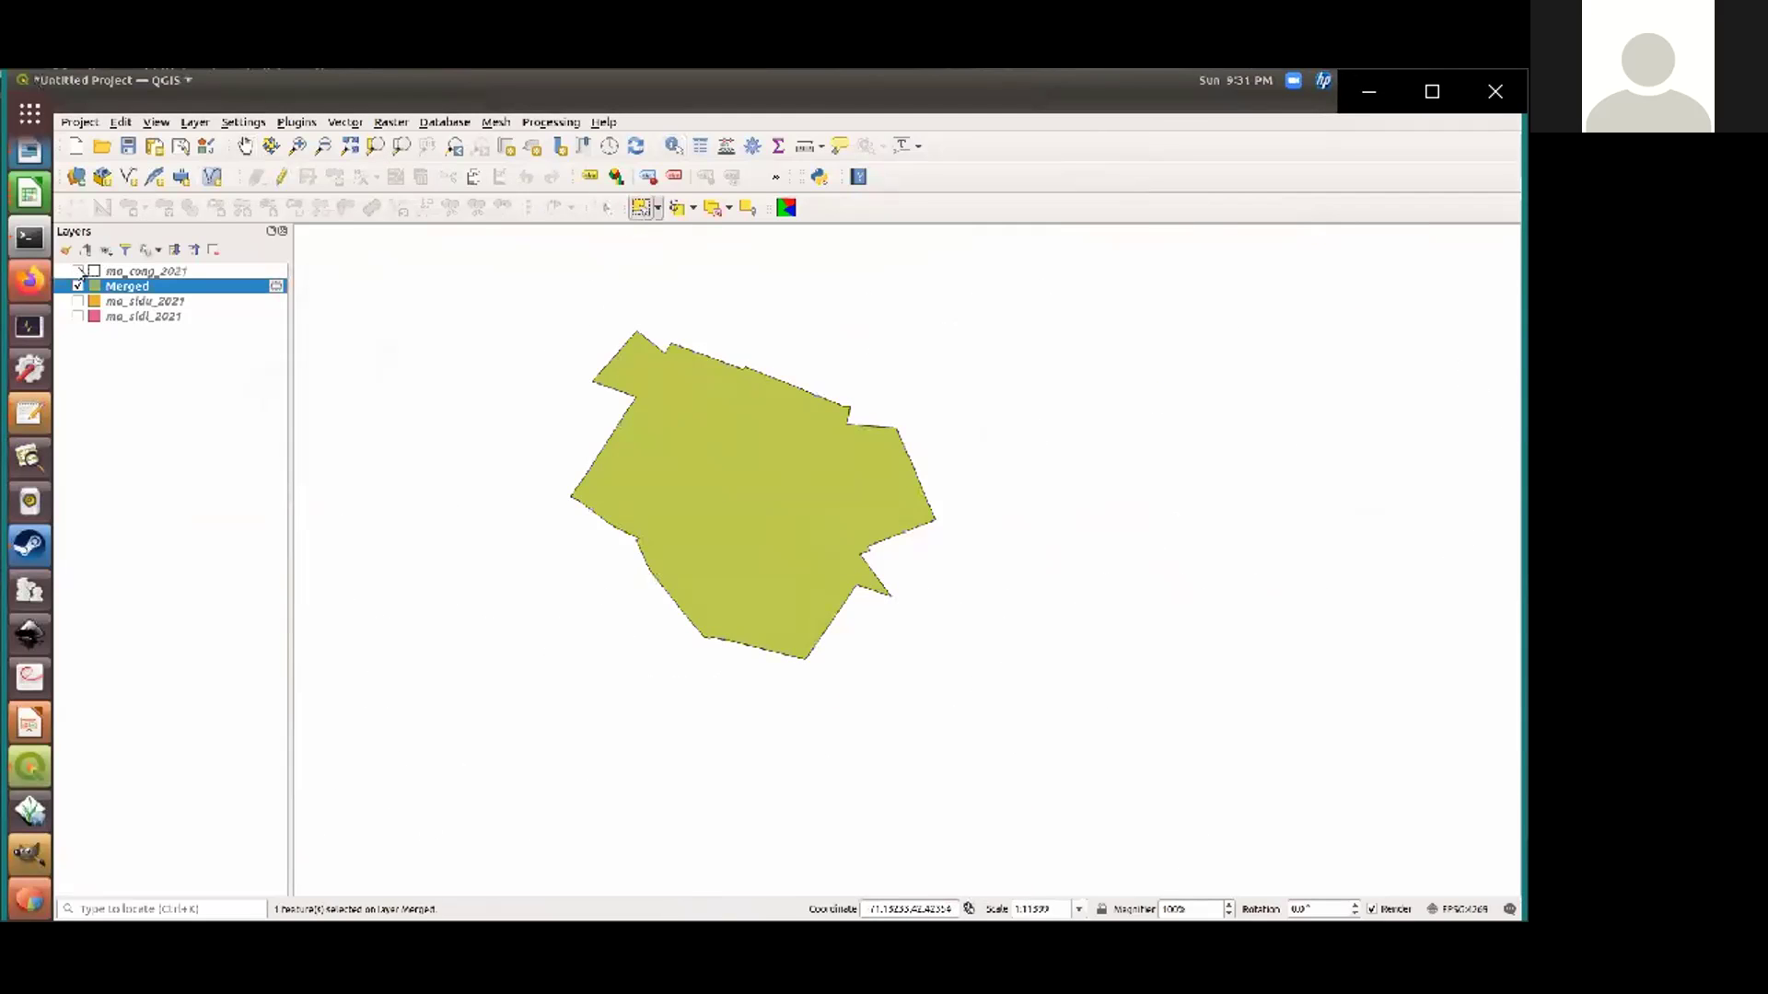
double_click(81, 281)
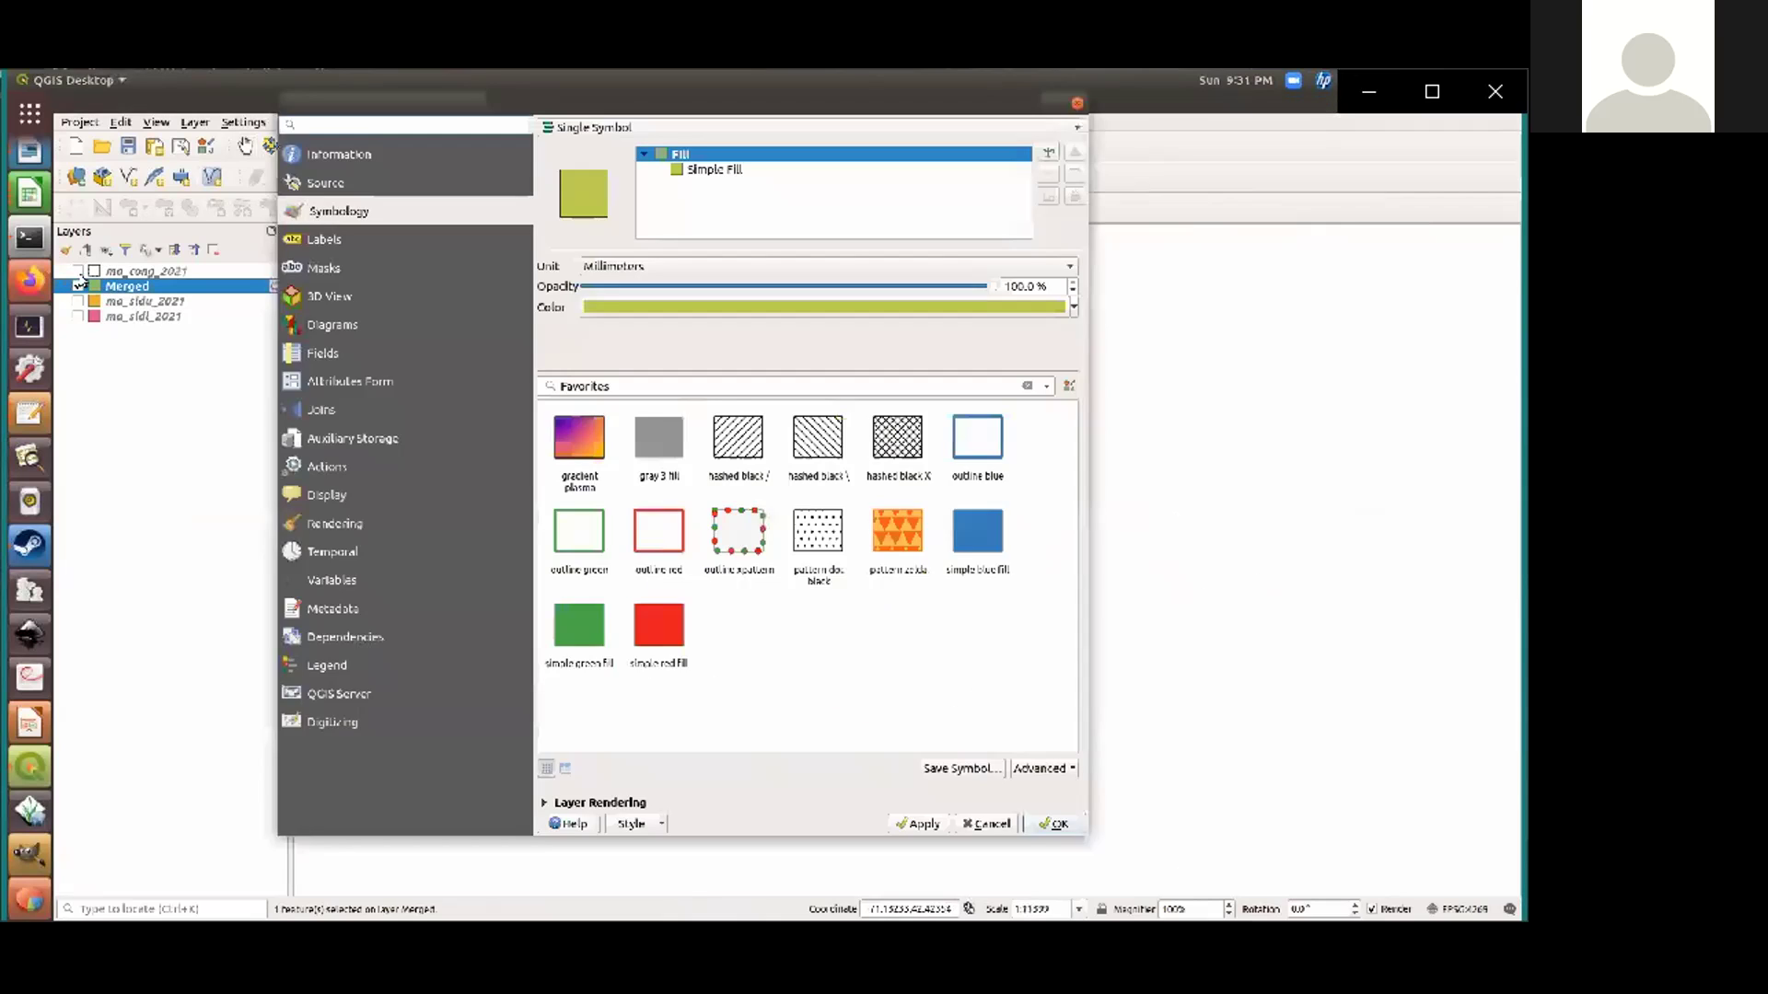
click(991, 820)
click(79, 271)
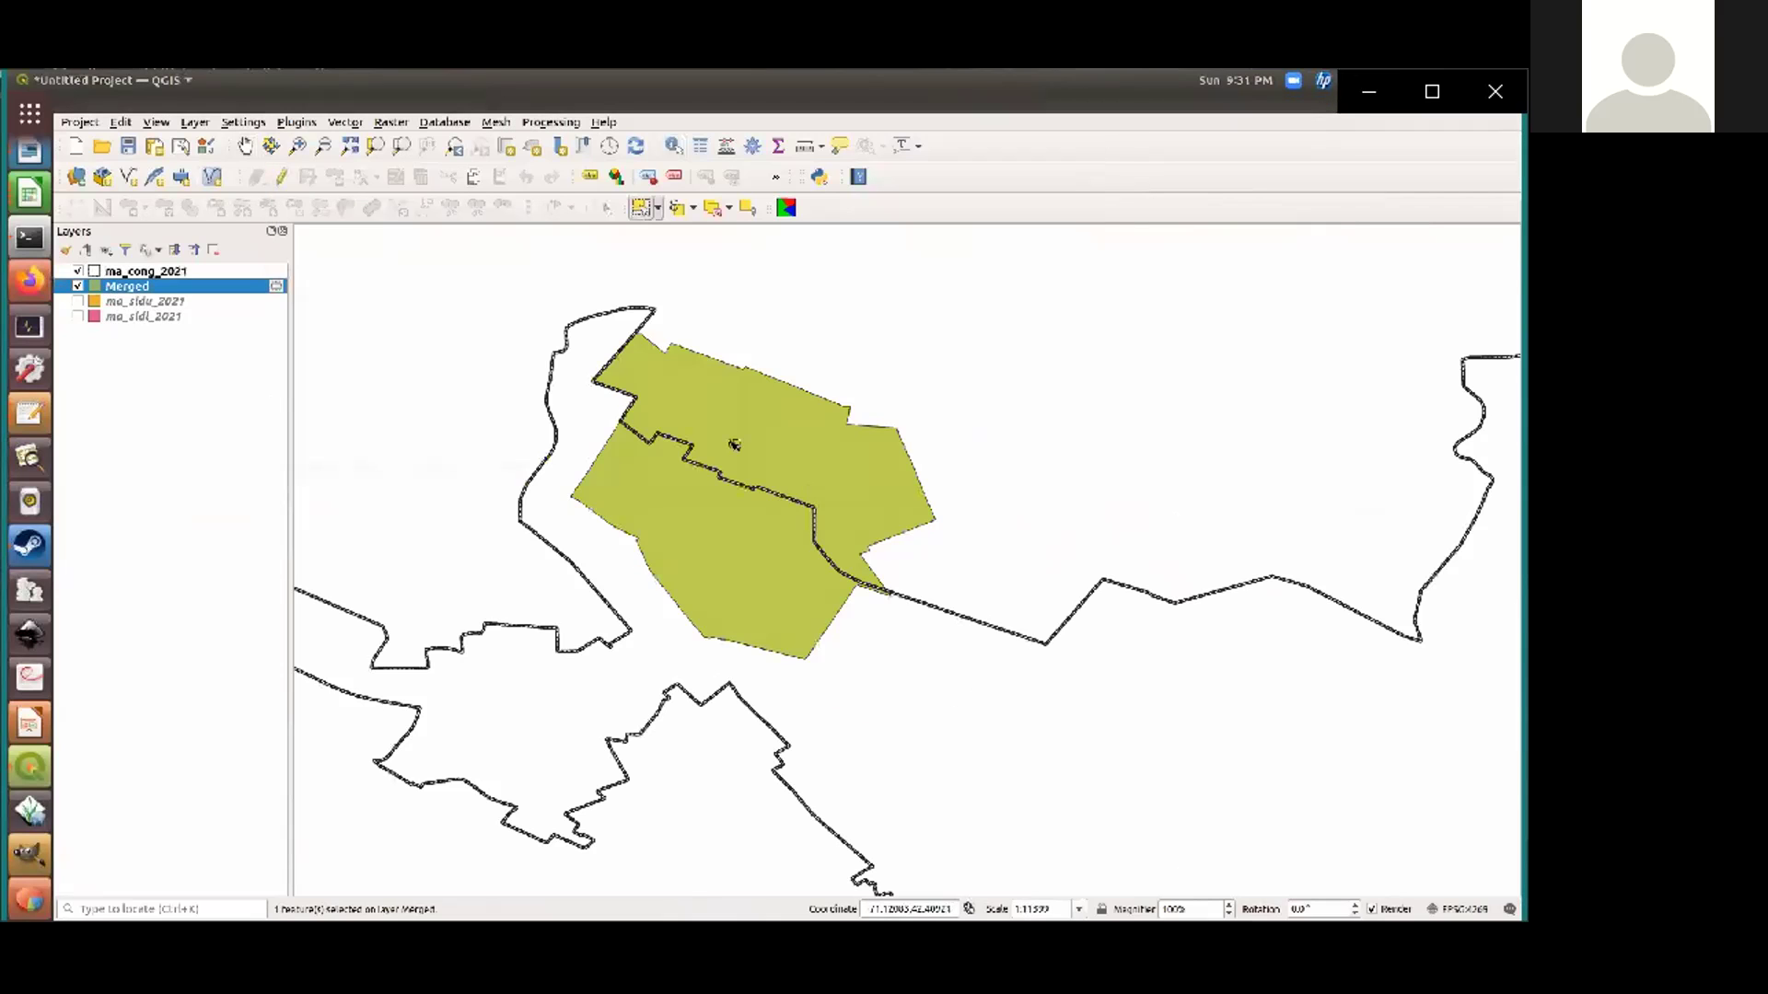
Select the community polygon split by the district line north of Roslindale and open the Merged attribute table
click(728, 435)
right_click(160, 285)
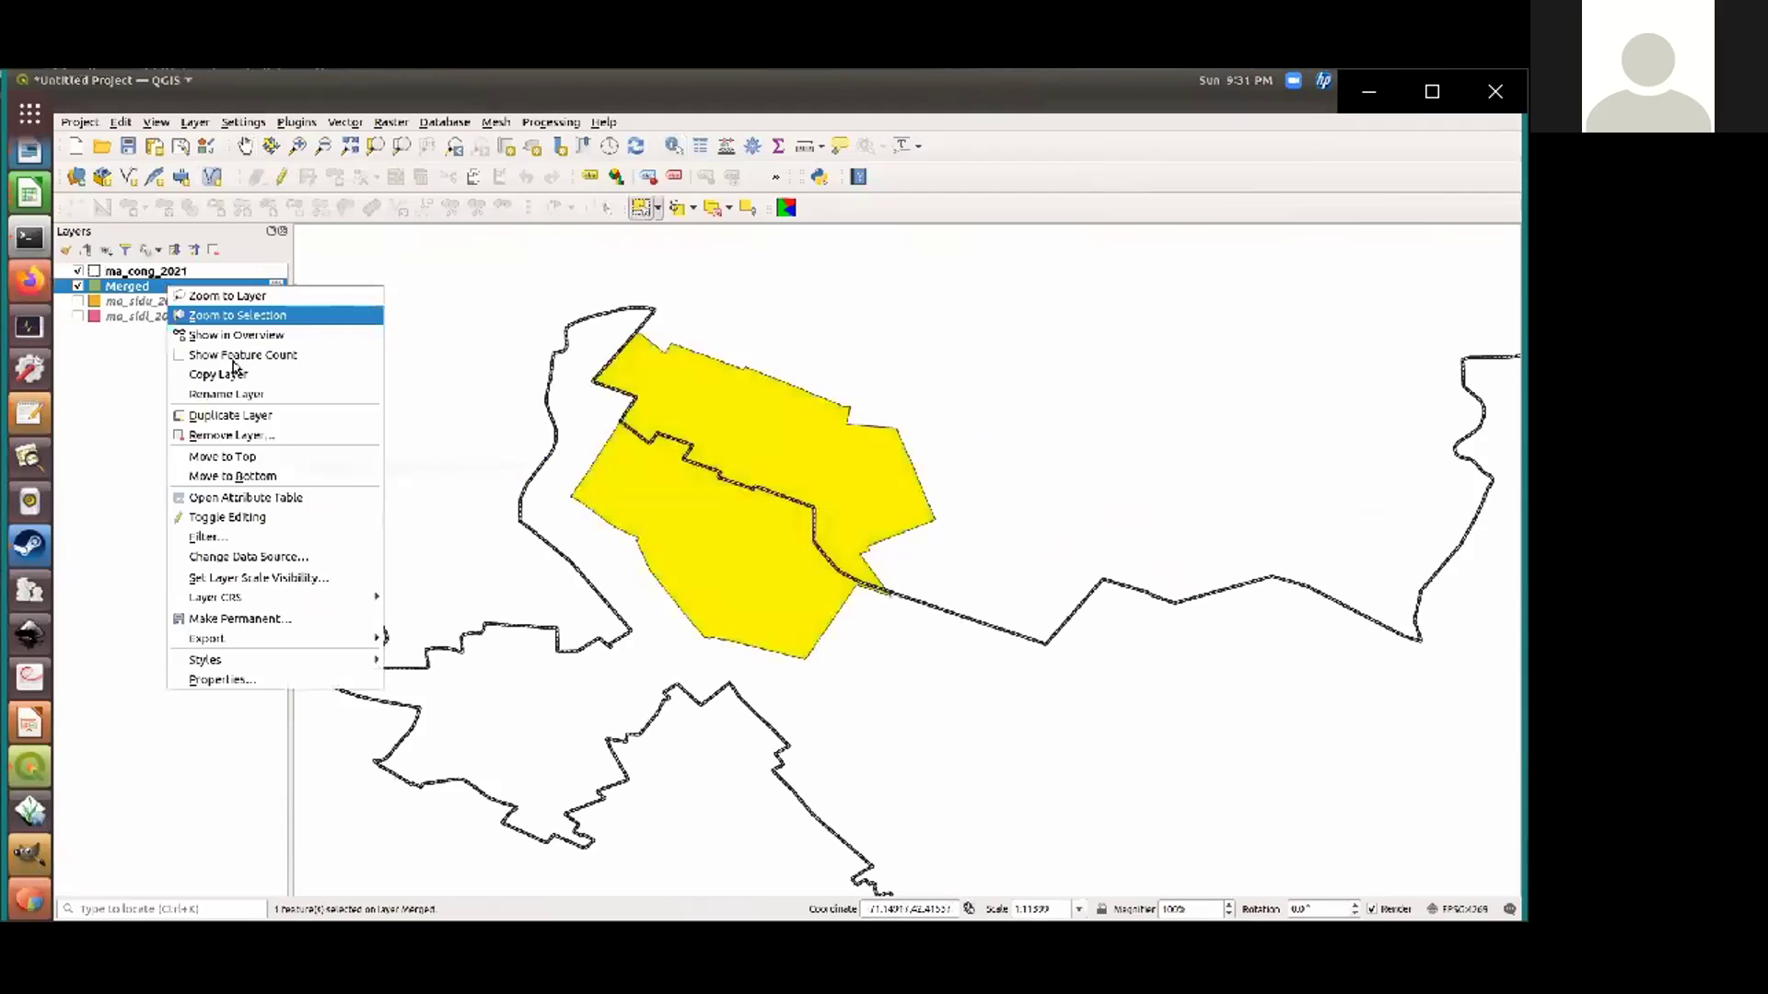
click(270, 498)
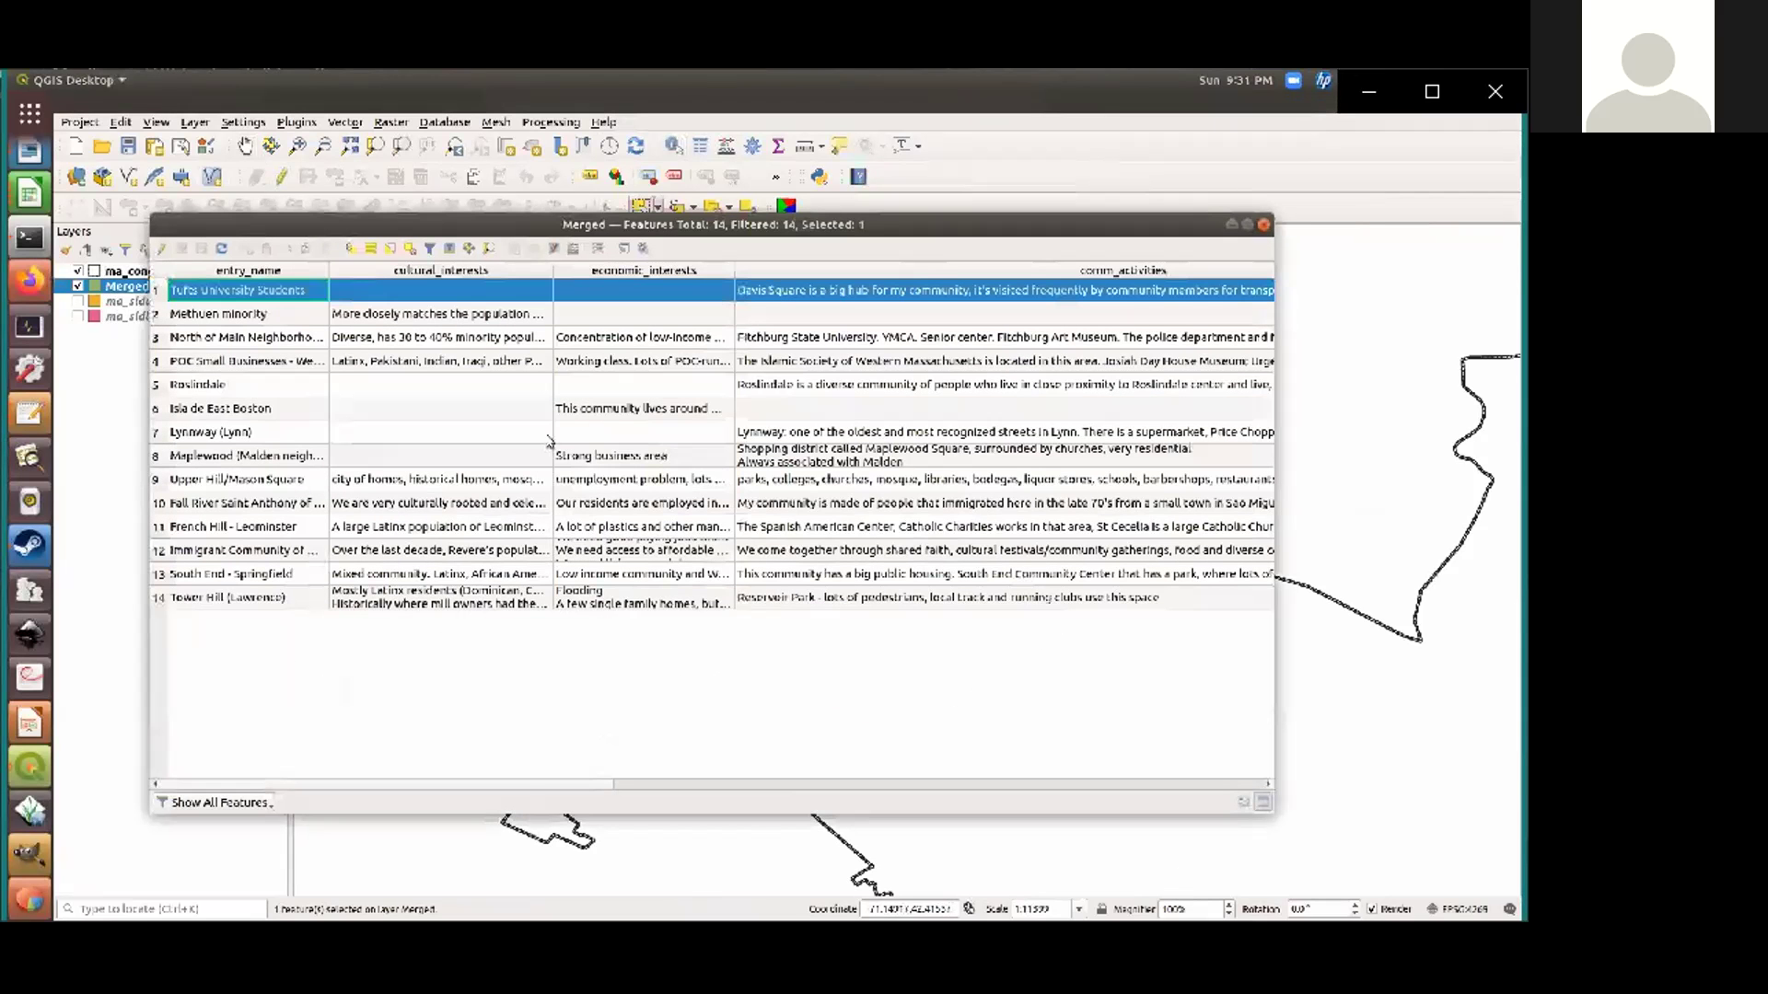
Resize the comm_activities column and enlarge the Tufts University Students row to read its full text, and close the table
drag(530, 784, 711, 810)
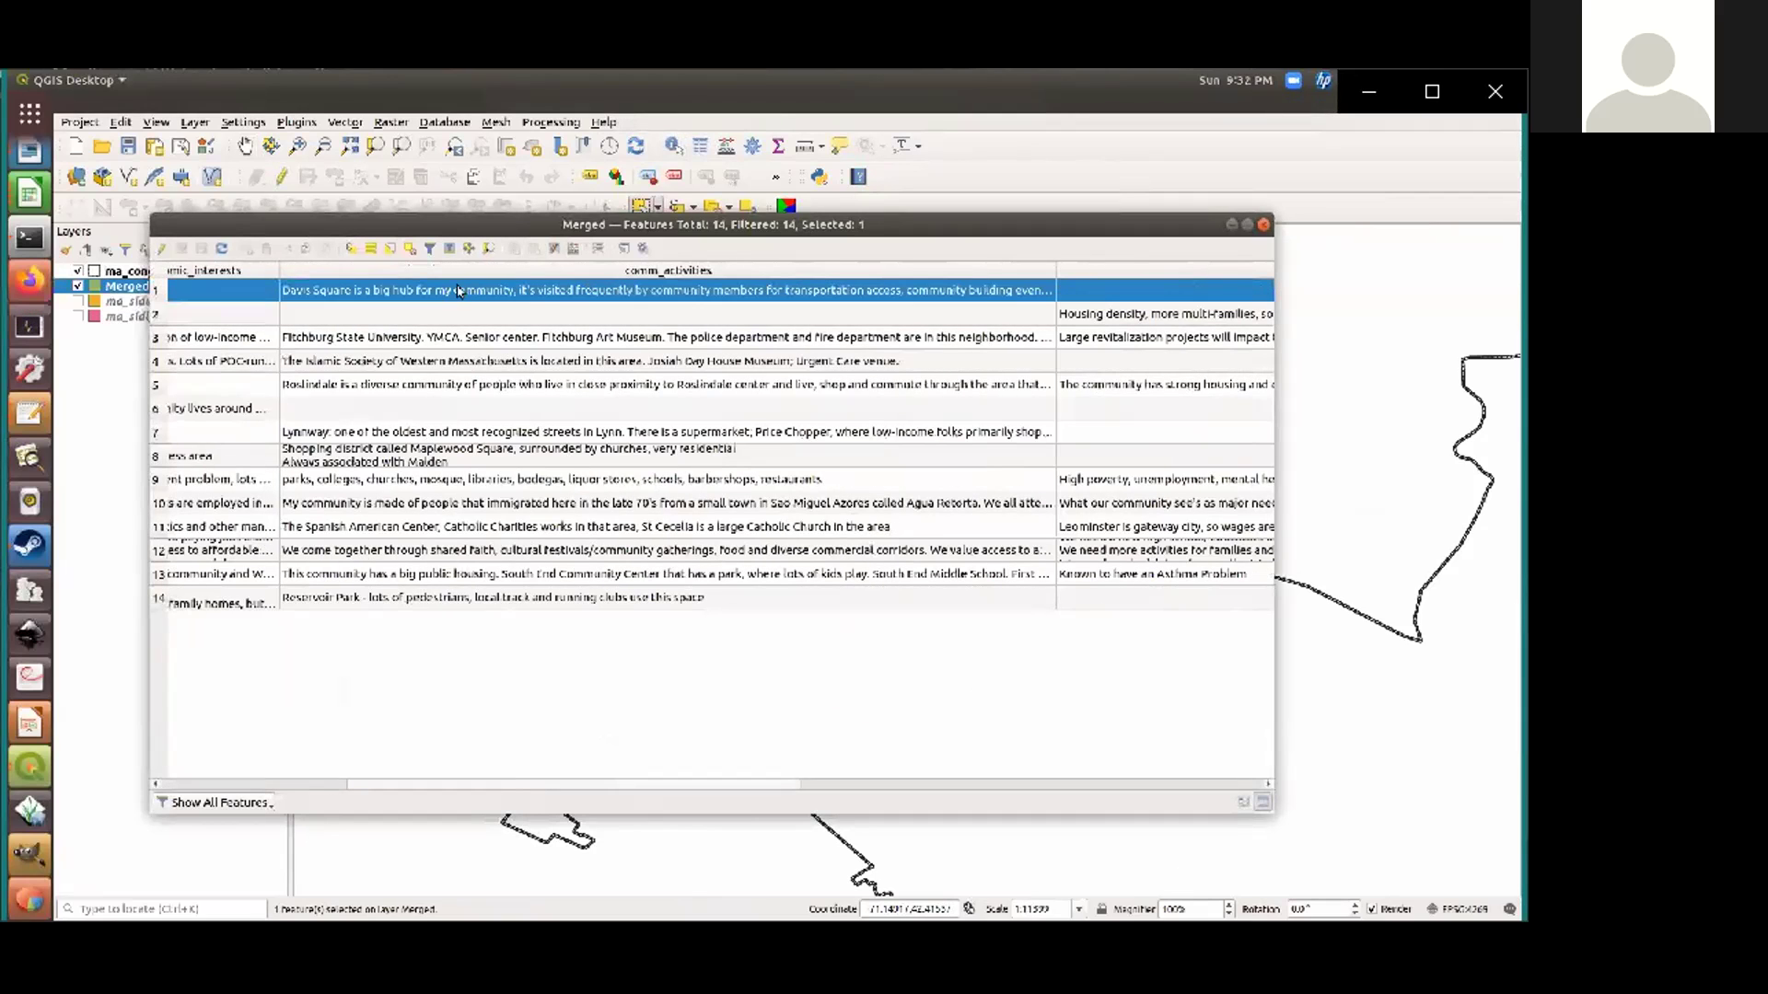
drag(713, 792, 902, 805)
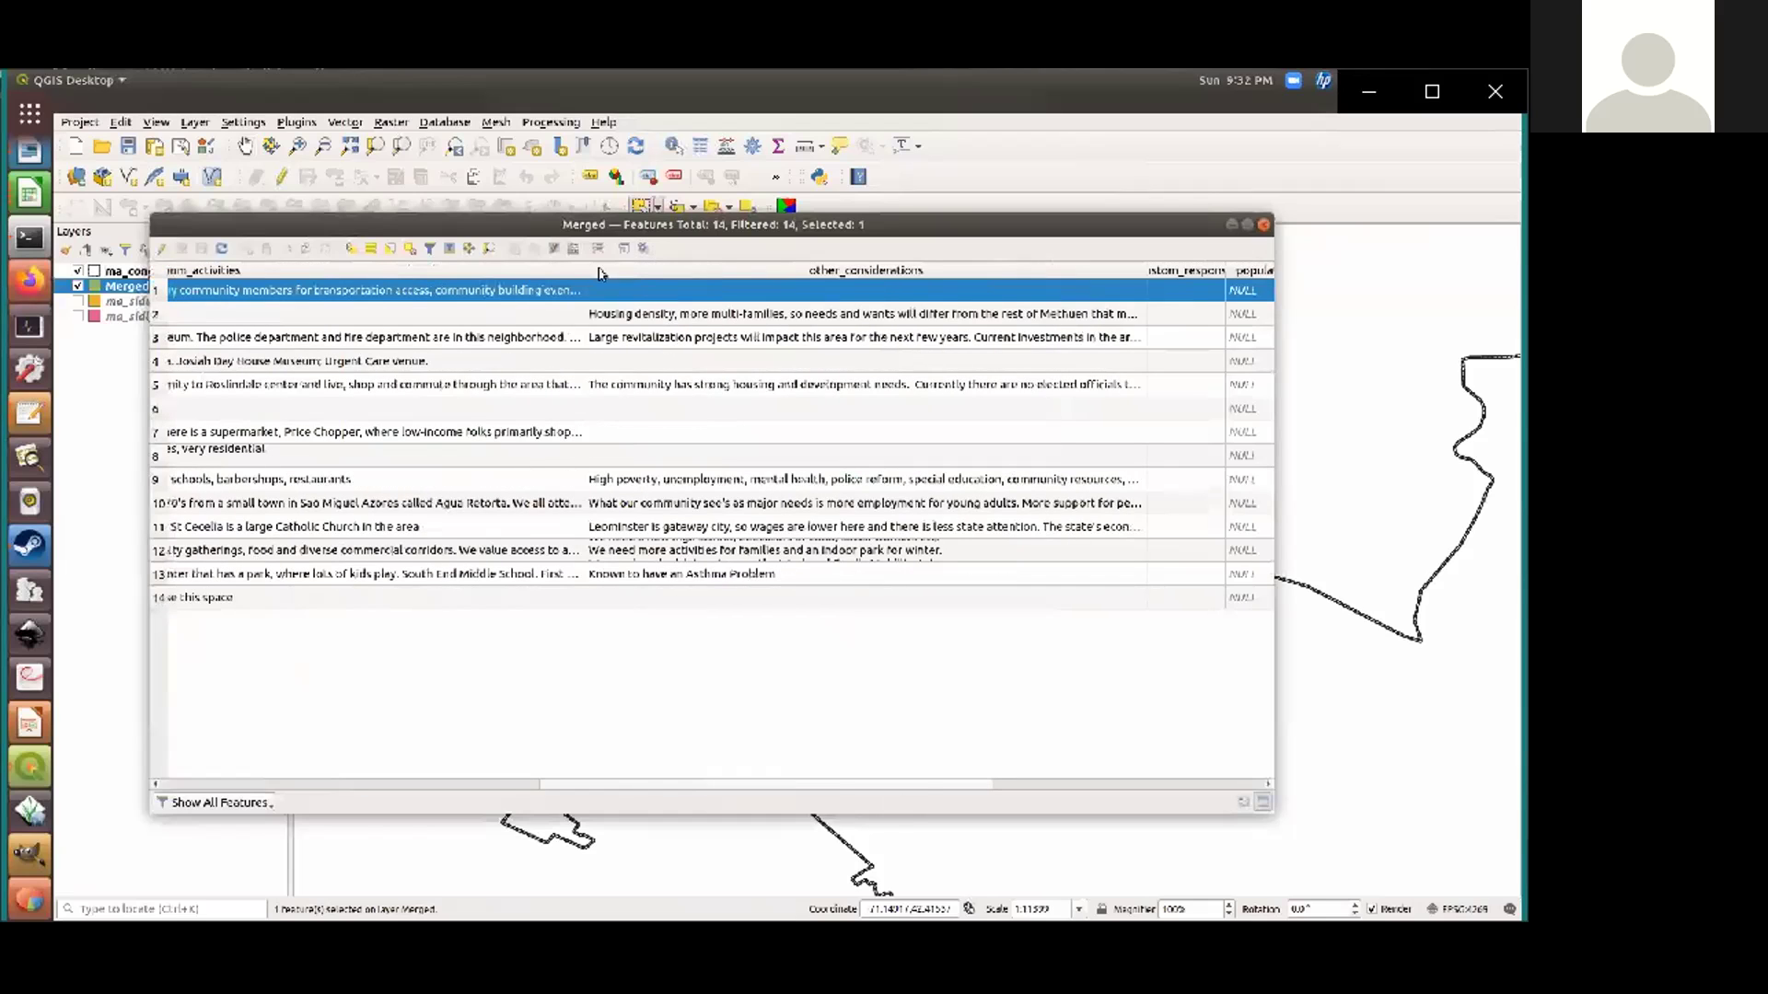
drag(588, 271, 1490, 251)
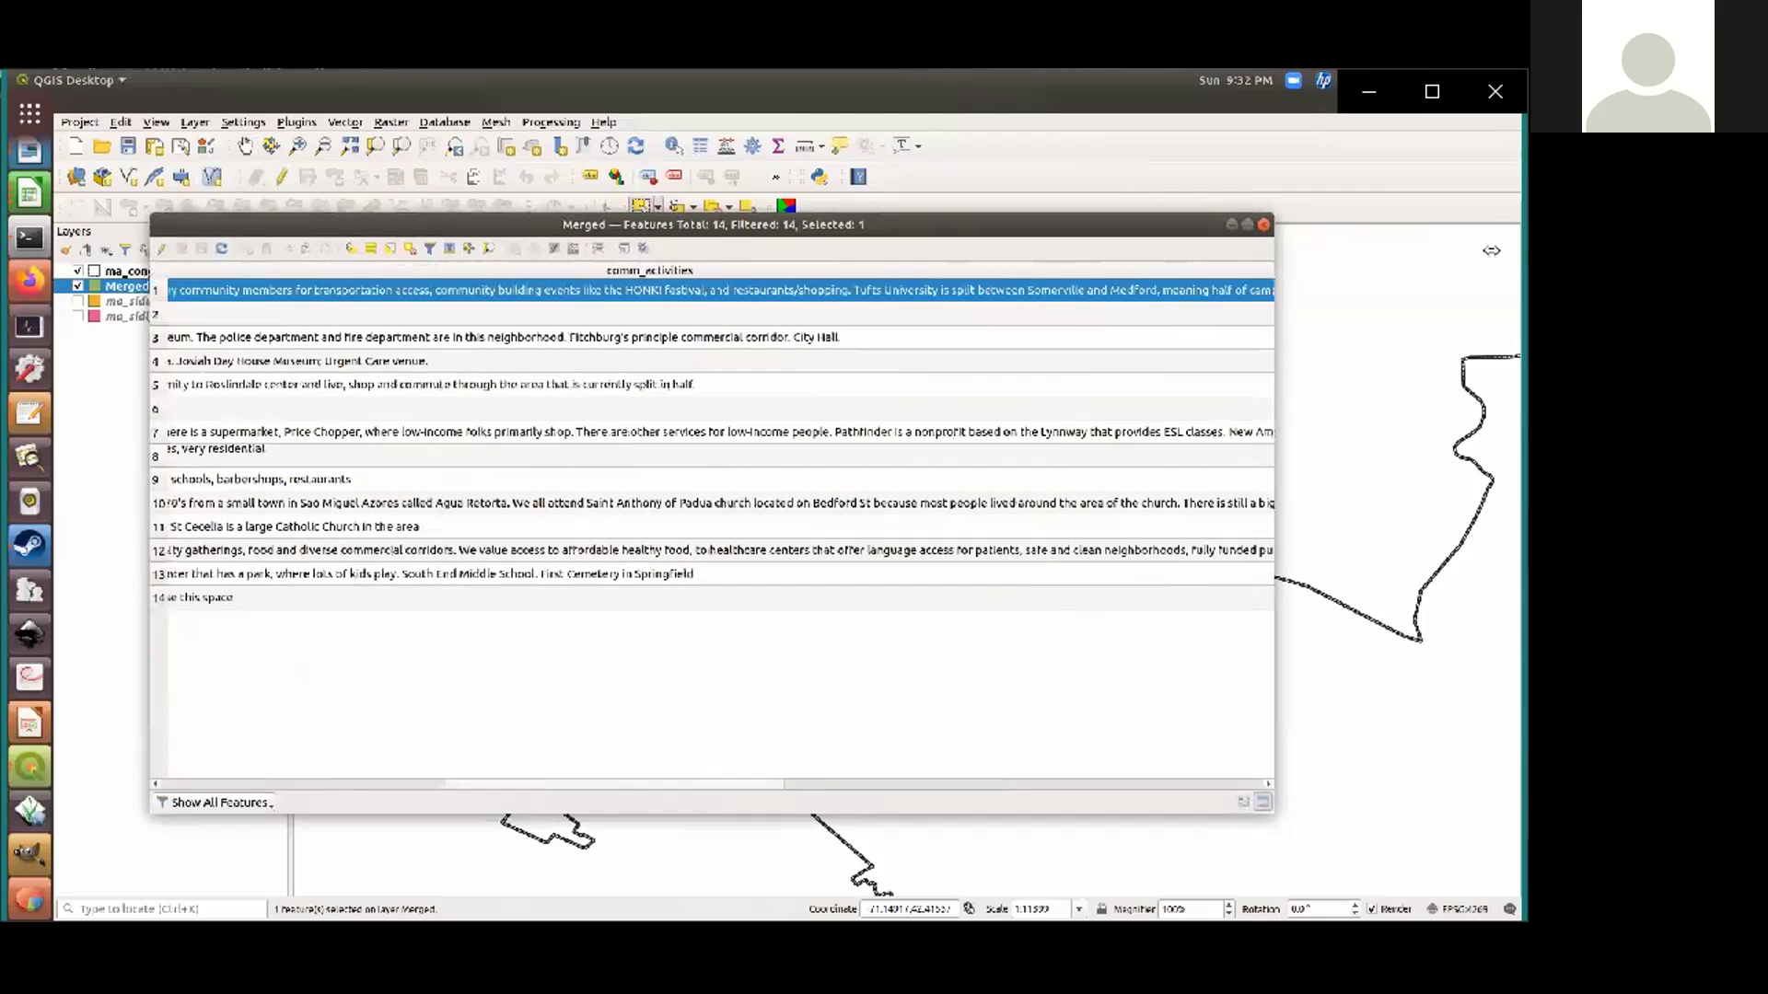
drag(746, 789, 883, 789)
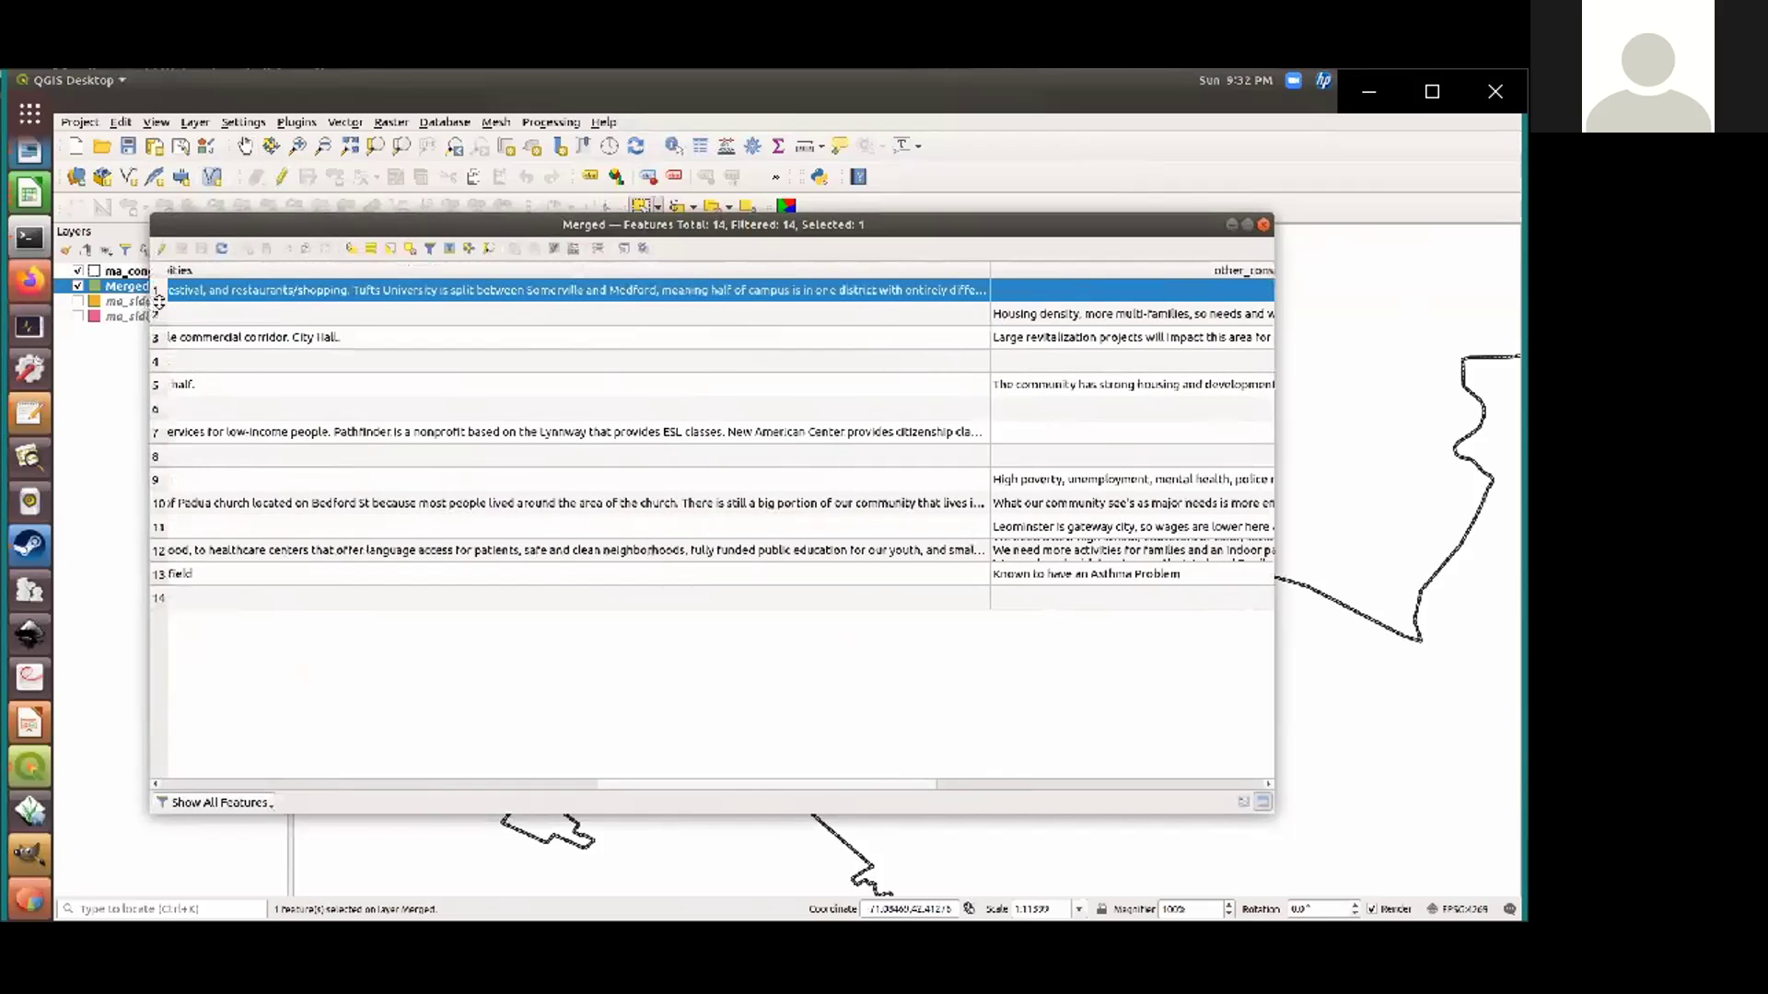
drag(159, 302, 159, 550)
drag(992, 269, 336, 497)
drag(731, 788, 408, 806)
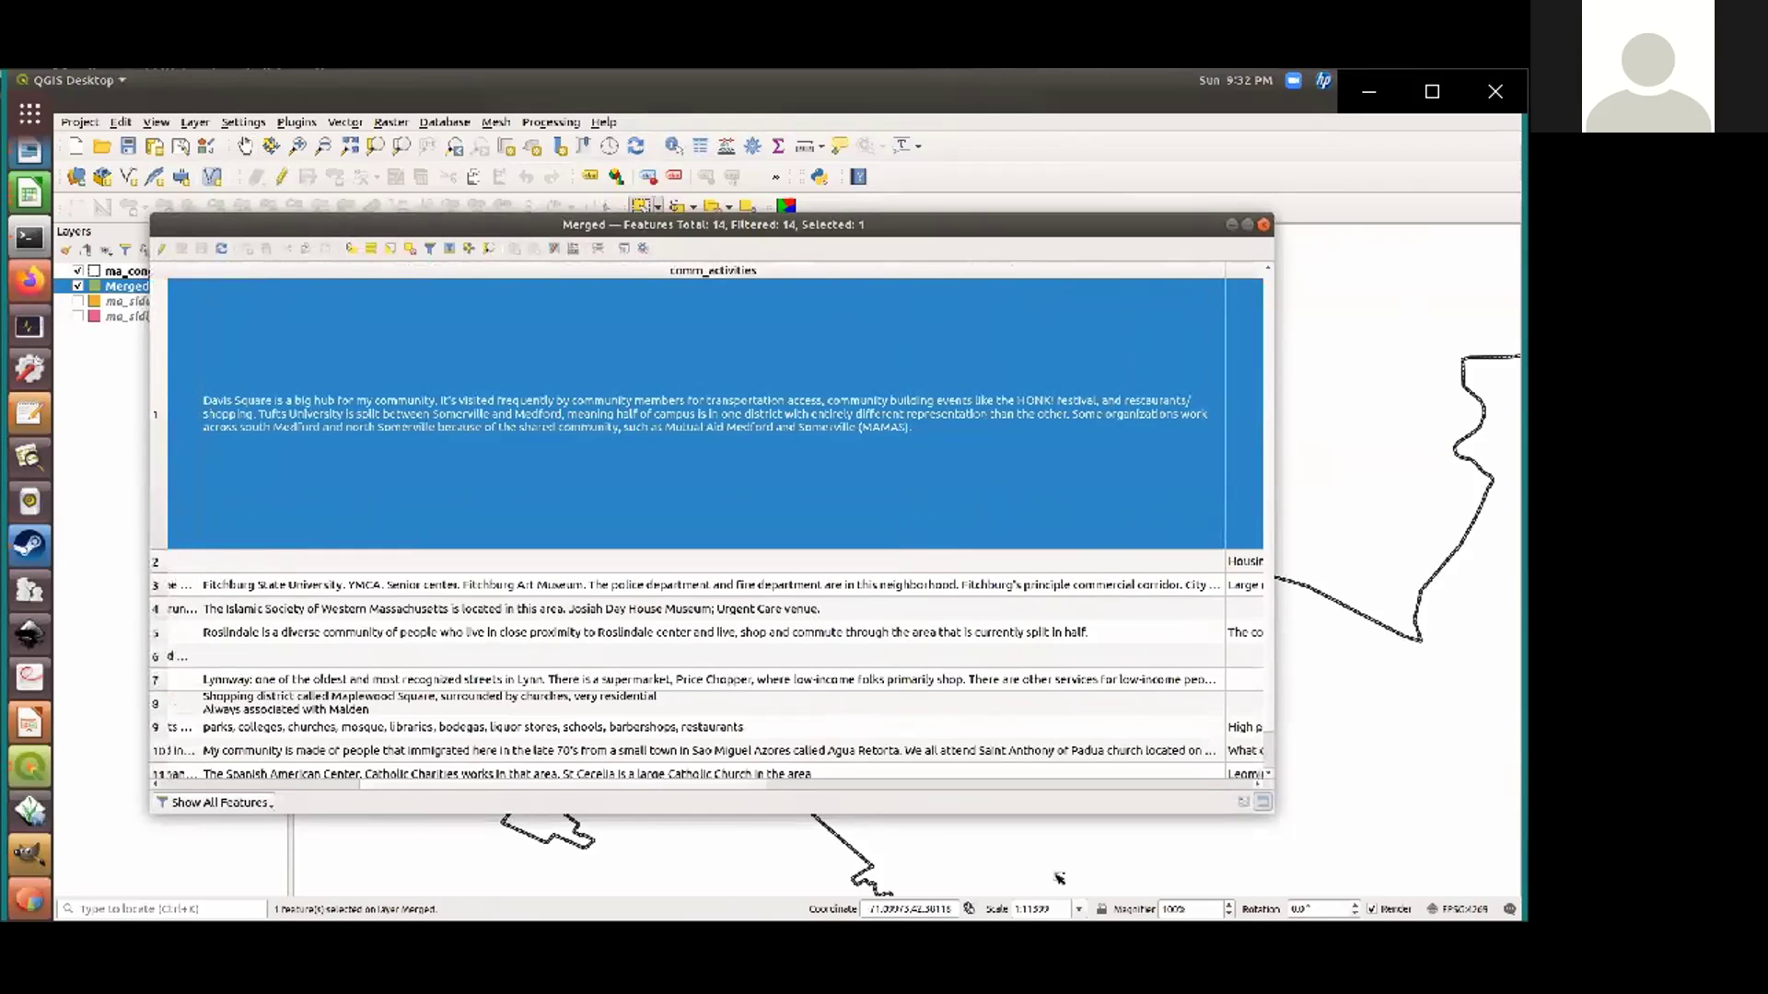
click(1264, 224)
Examine the communities east of the Tufts polygon, zooming in on the small one beside the district line to the southeast
scroll(868, 469, down, 2)
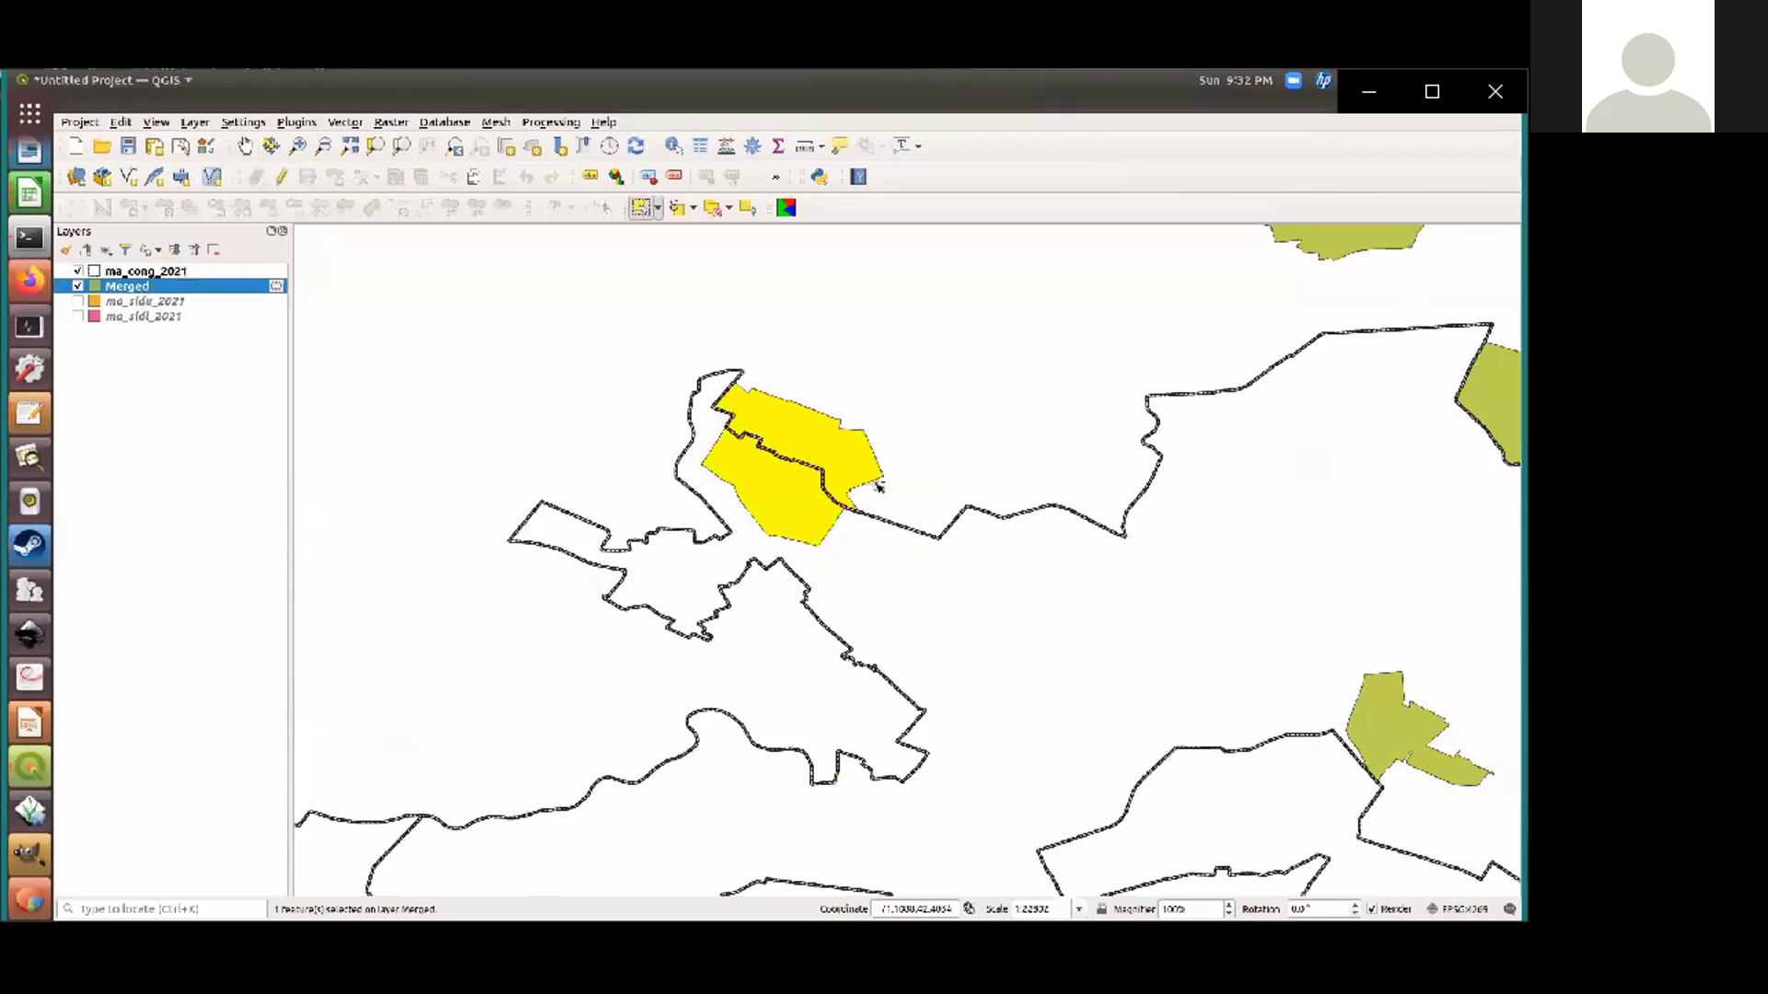
key(space)
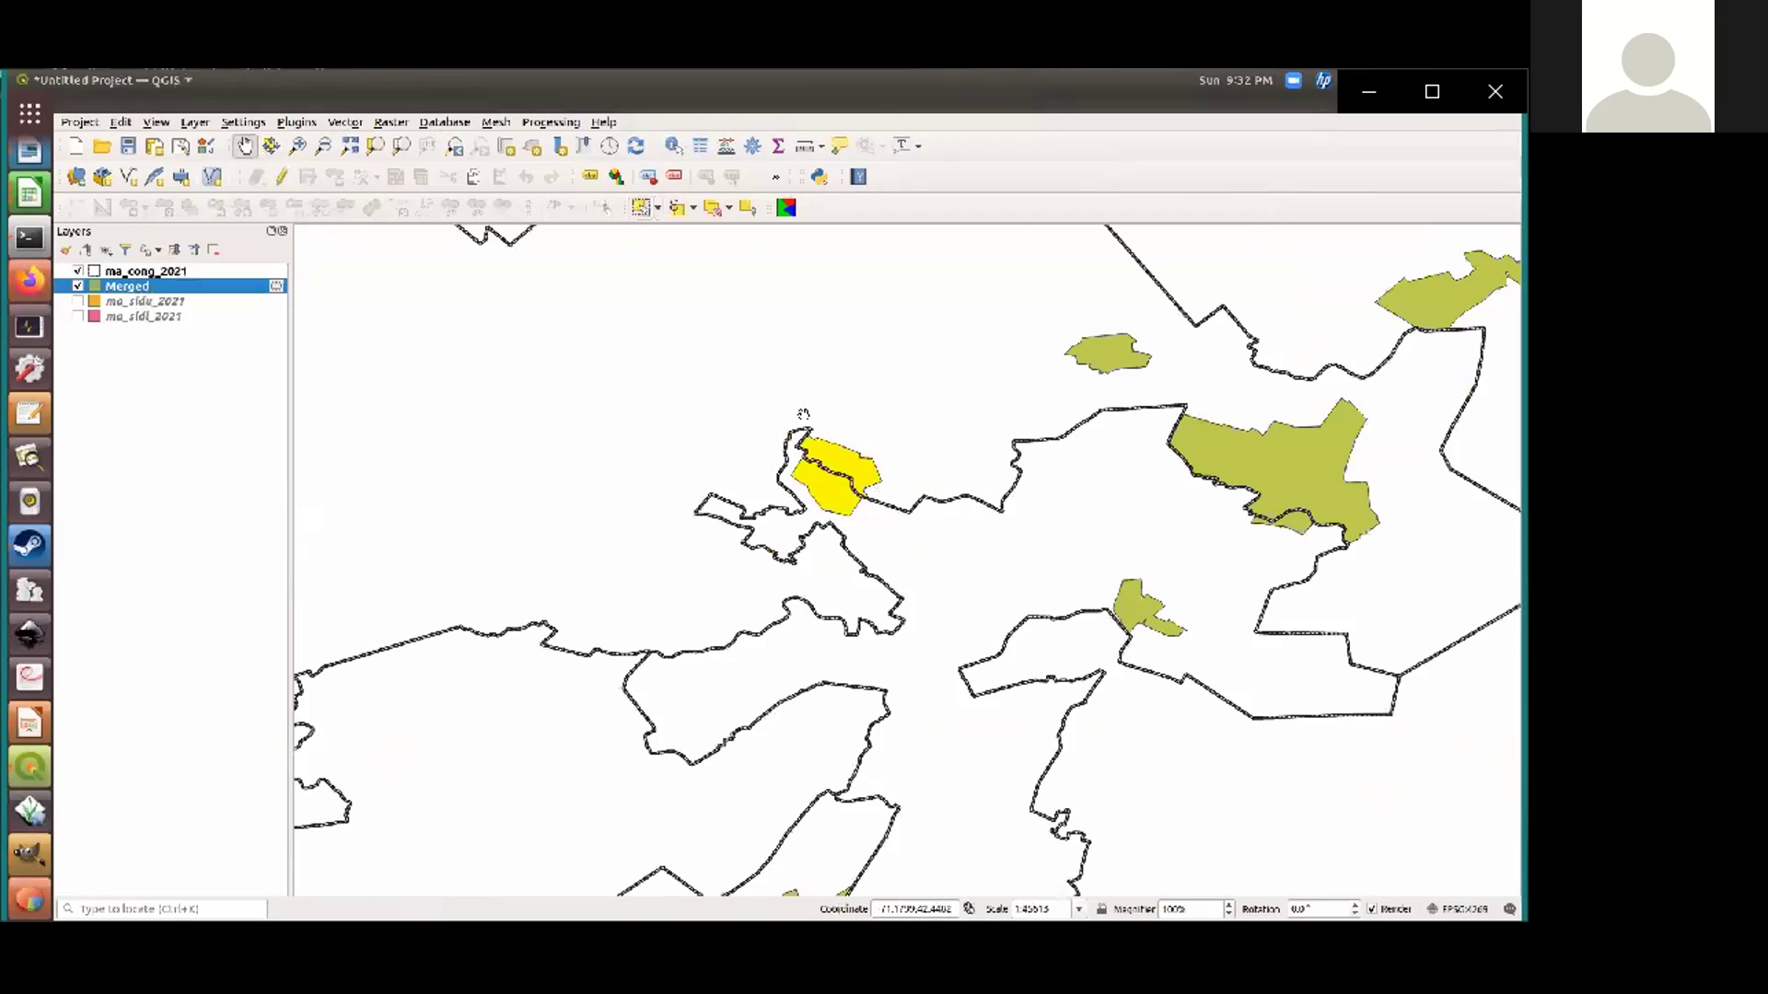
drag(966, 538, 659, 598)
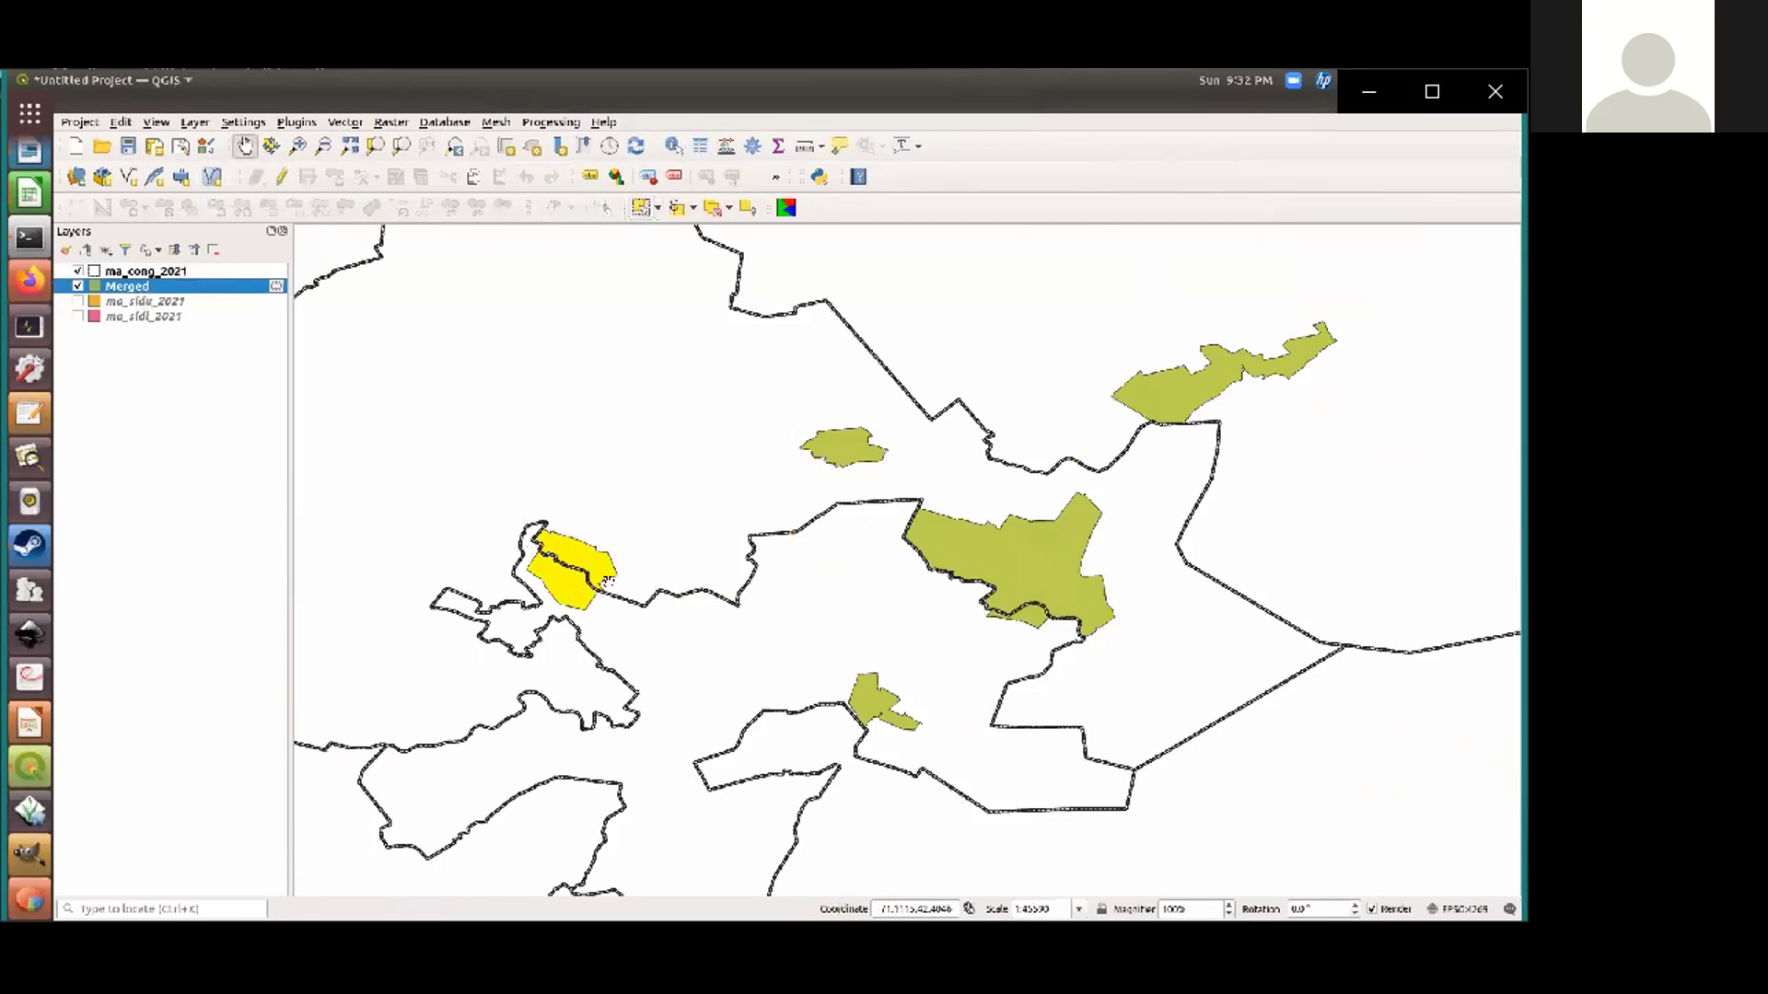
drag(925, 606, 829, 592)
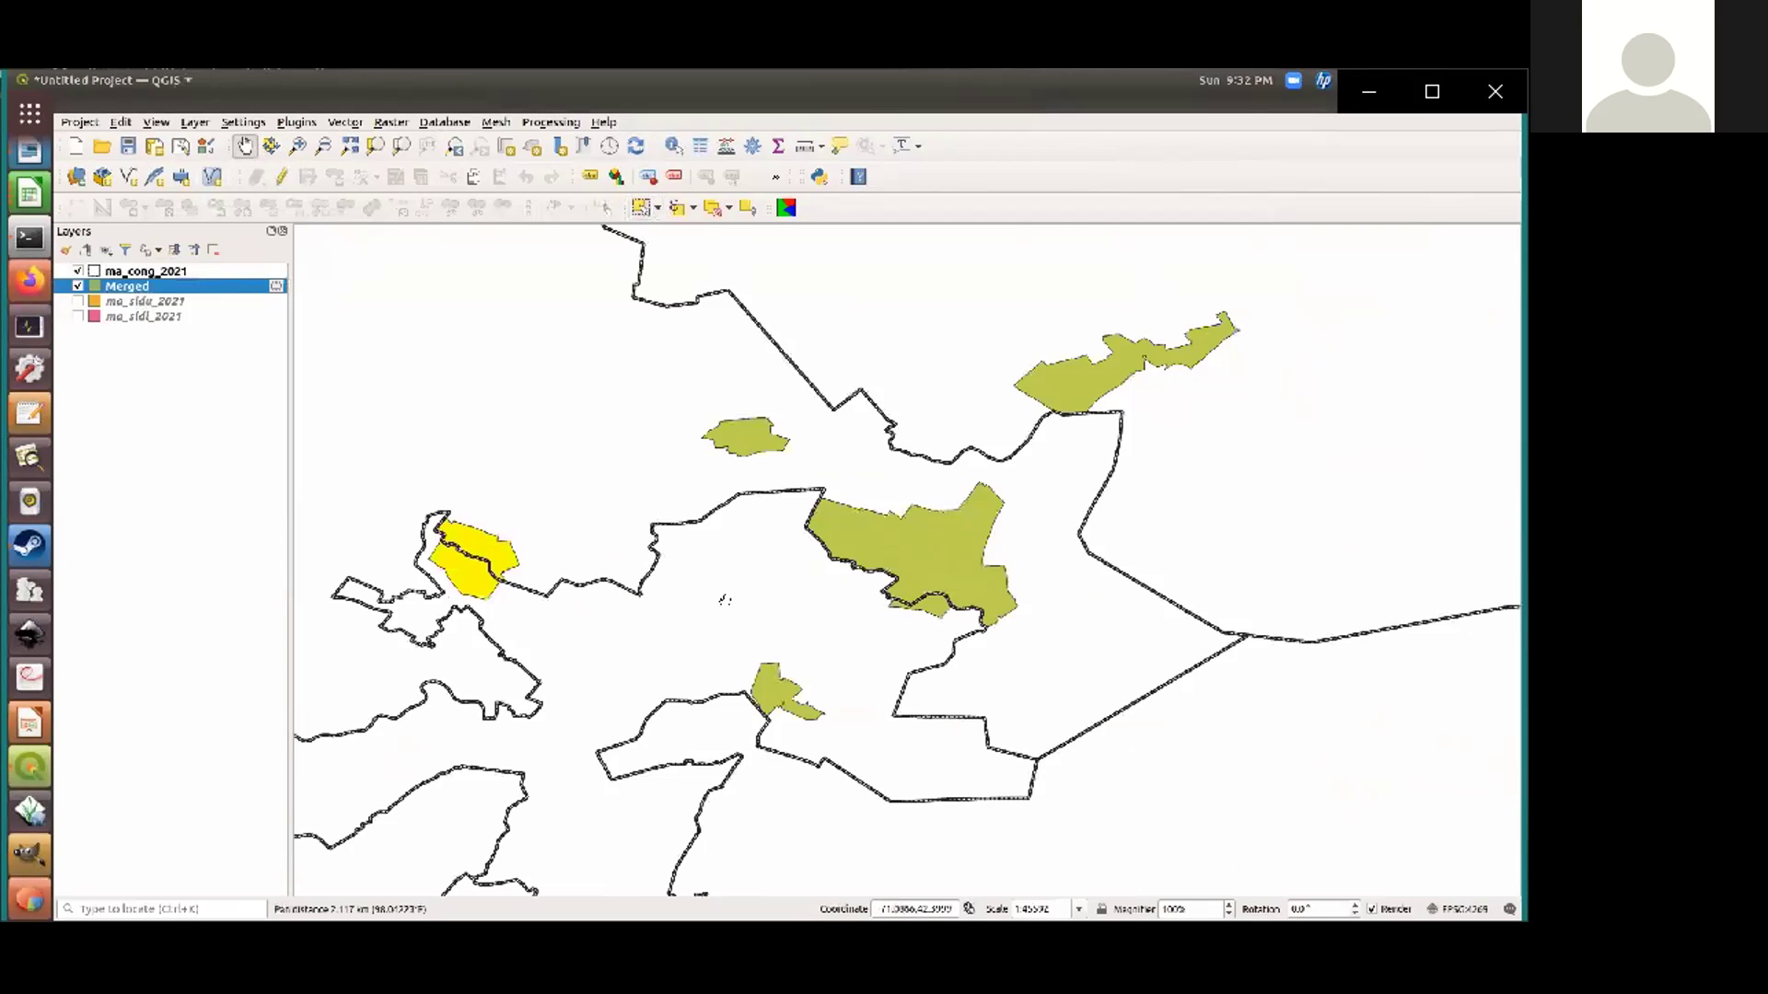
scroll(727, 626, up, 1)
drag(734, 651, 952, 501)
scroll(804, 583, up, 1)
scroll(804, 583, up, 1)
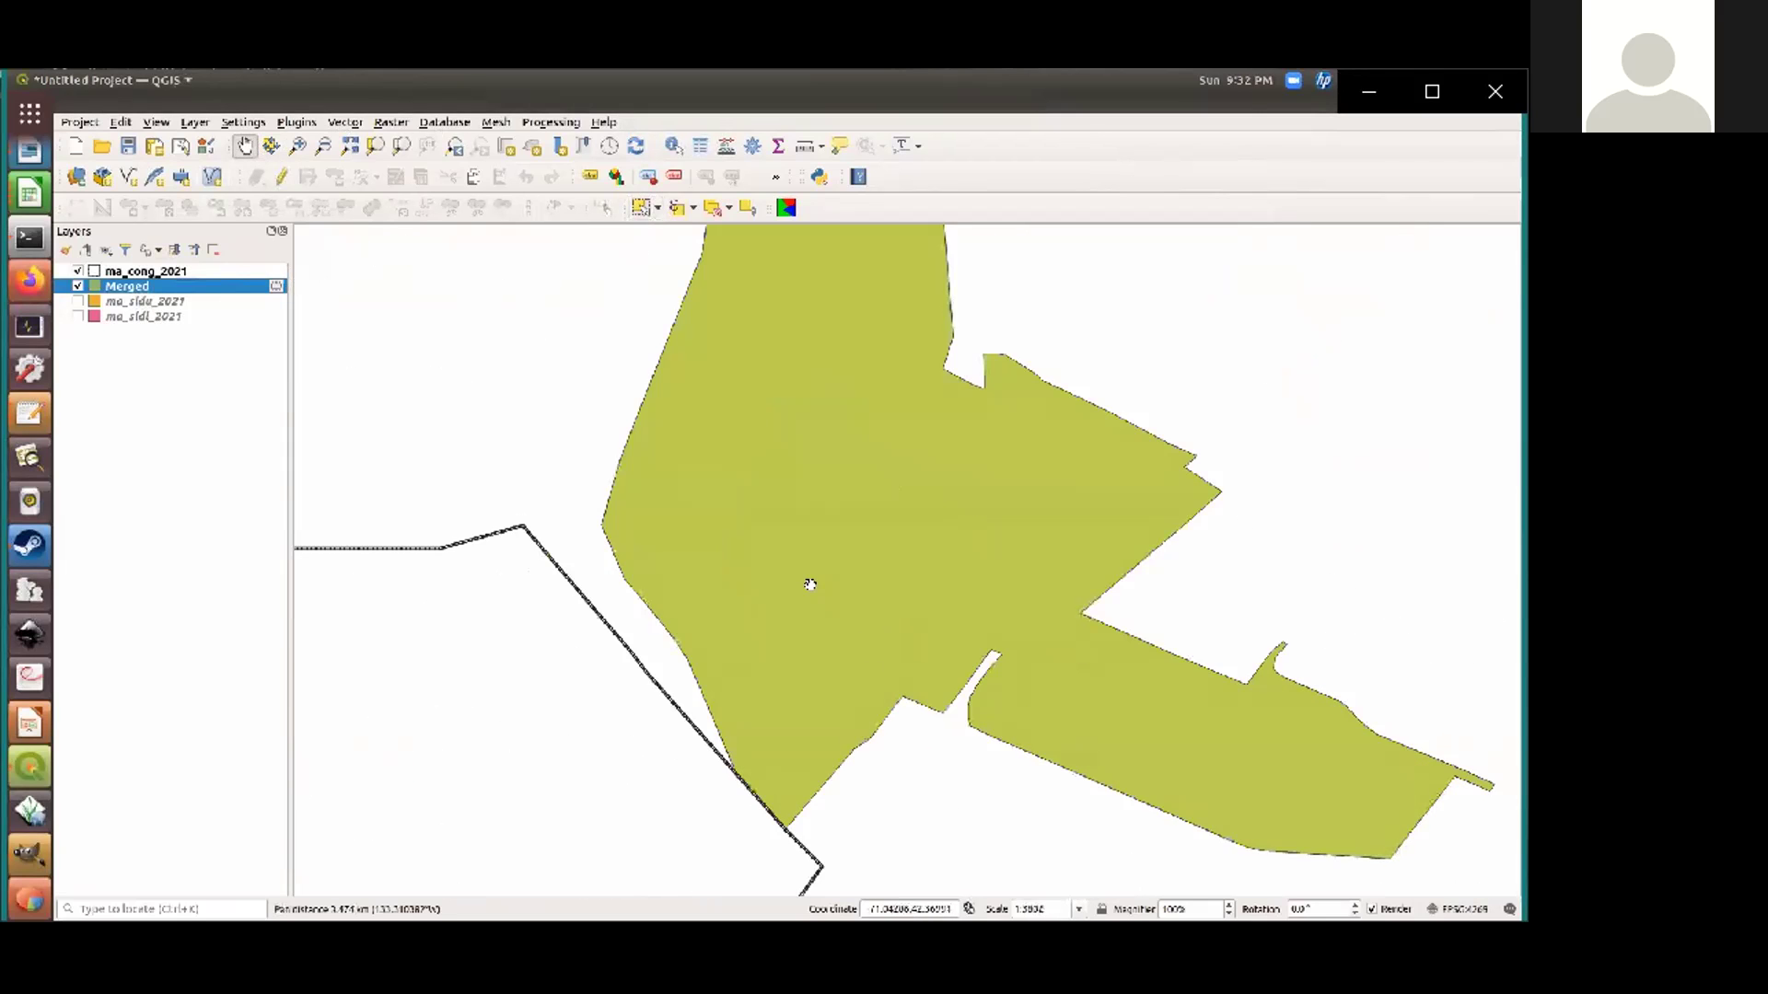
Check whether the district boundary cuts the small polygon's southwestern corner, hiding and reshowing ma_cong_2021 for comparison
drag(873, 676, 806, 672)
scroll(828, 635, down, 1)
drag(888, 562, 821, 624)
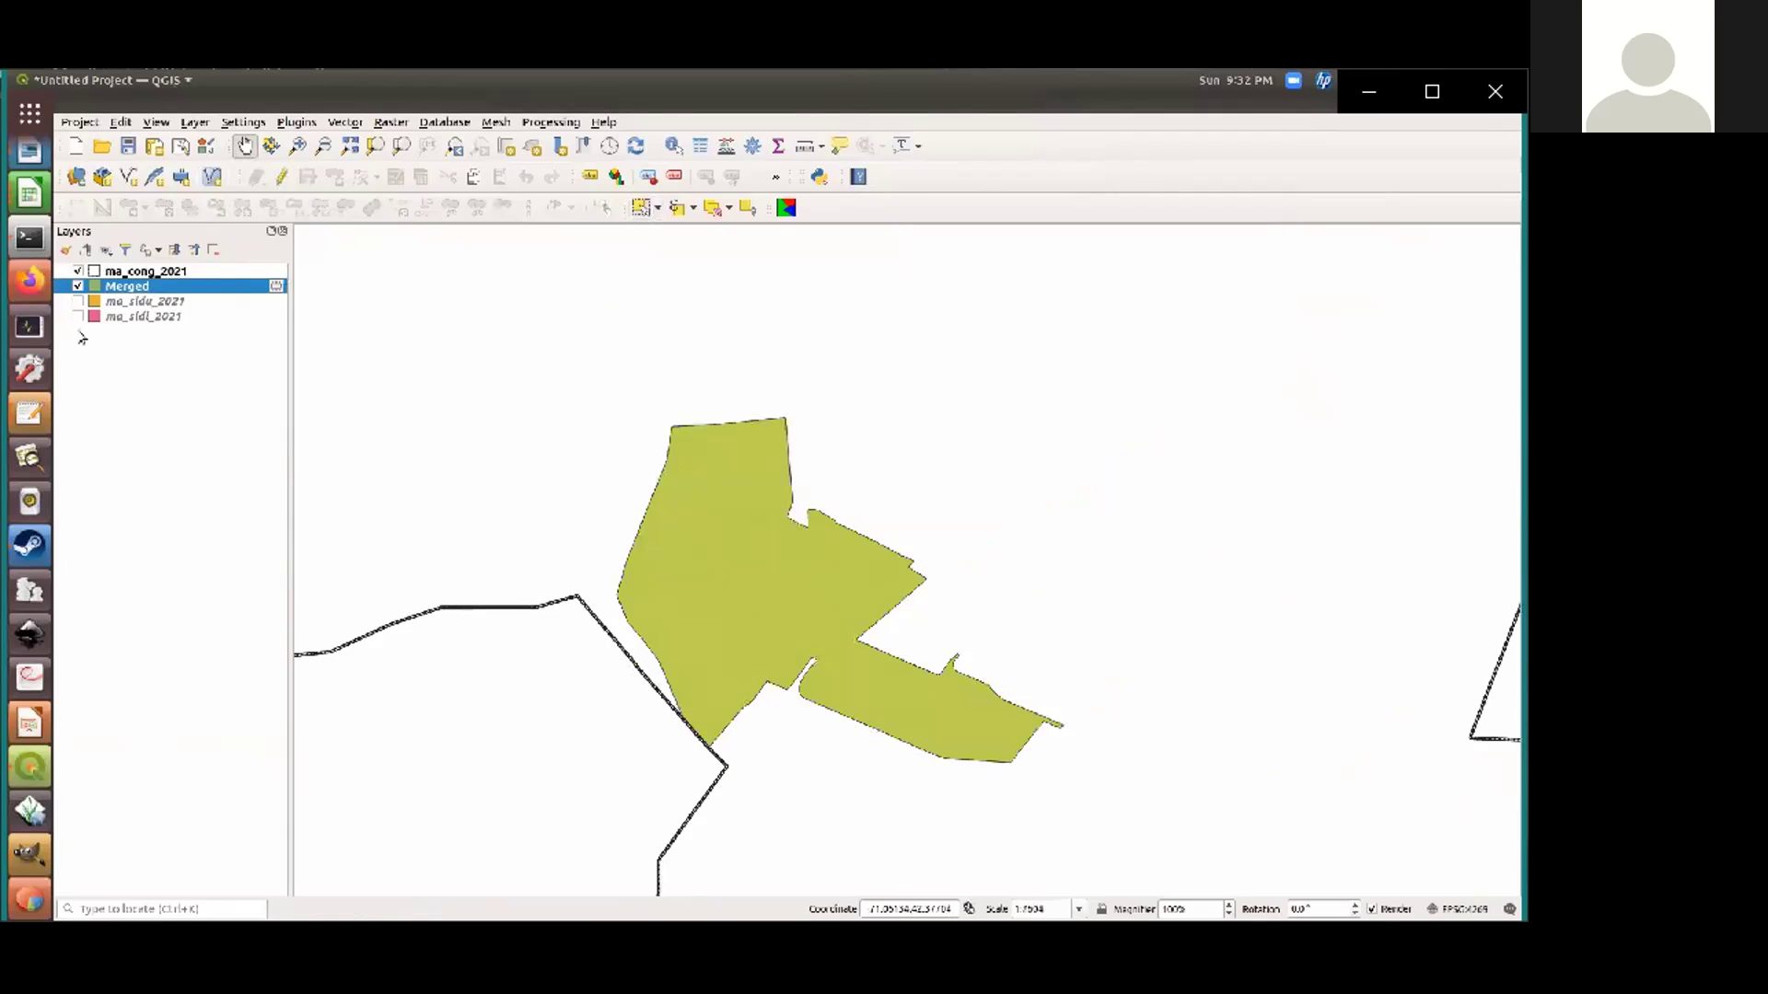
click(79, 271)
click(78, 271)
scroll(742, 691, up, 1)
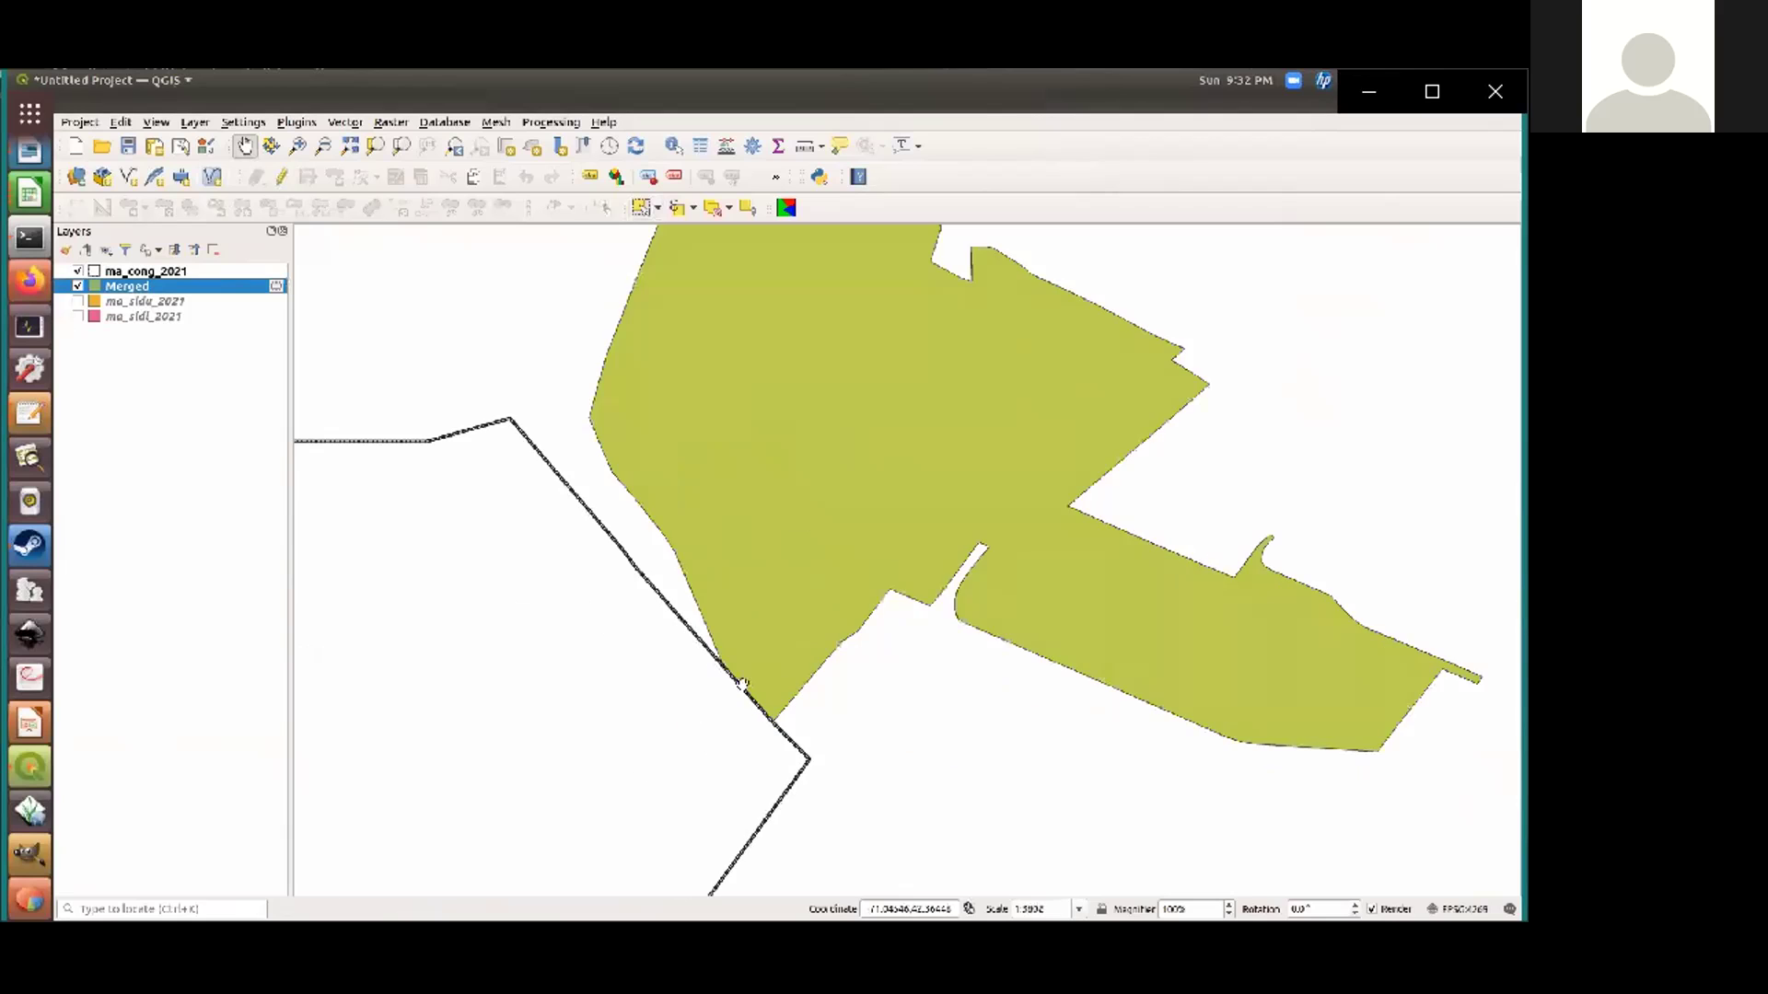
scroll(800, 683, up, 1)
scroll(800, 683, down, 4)
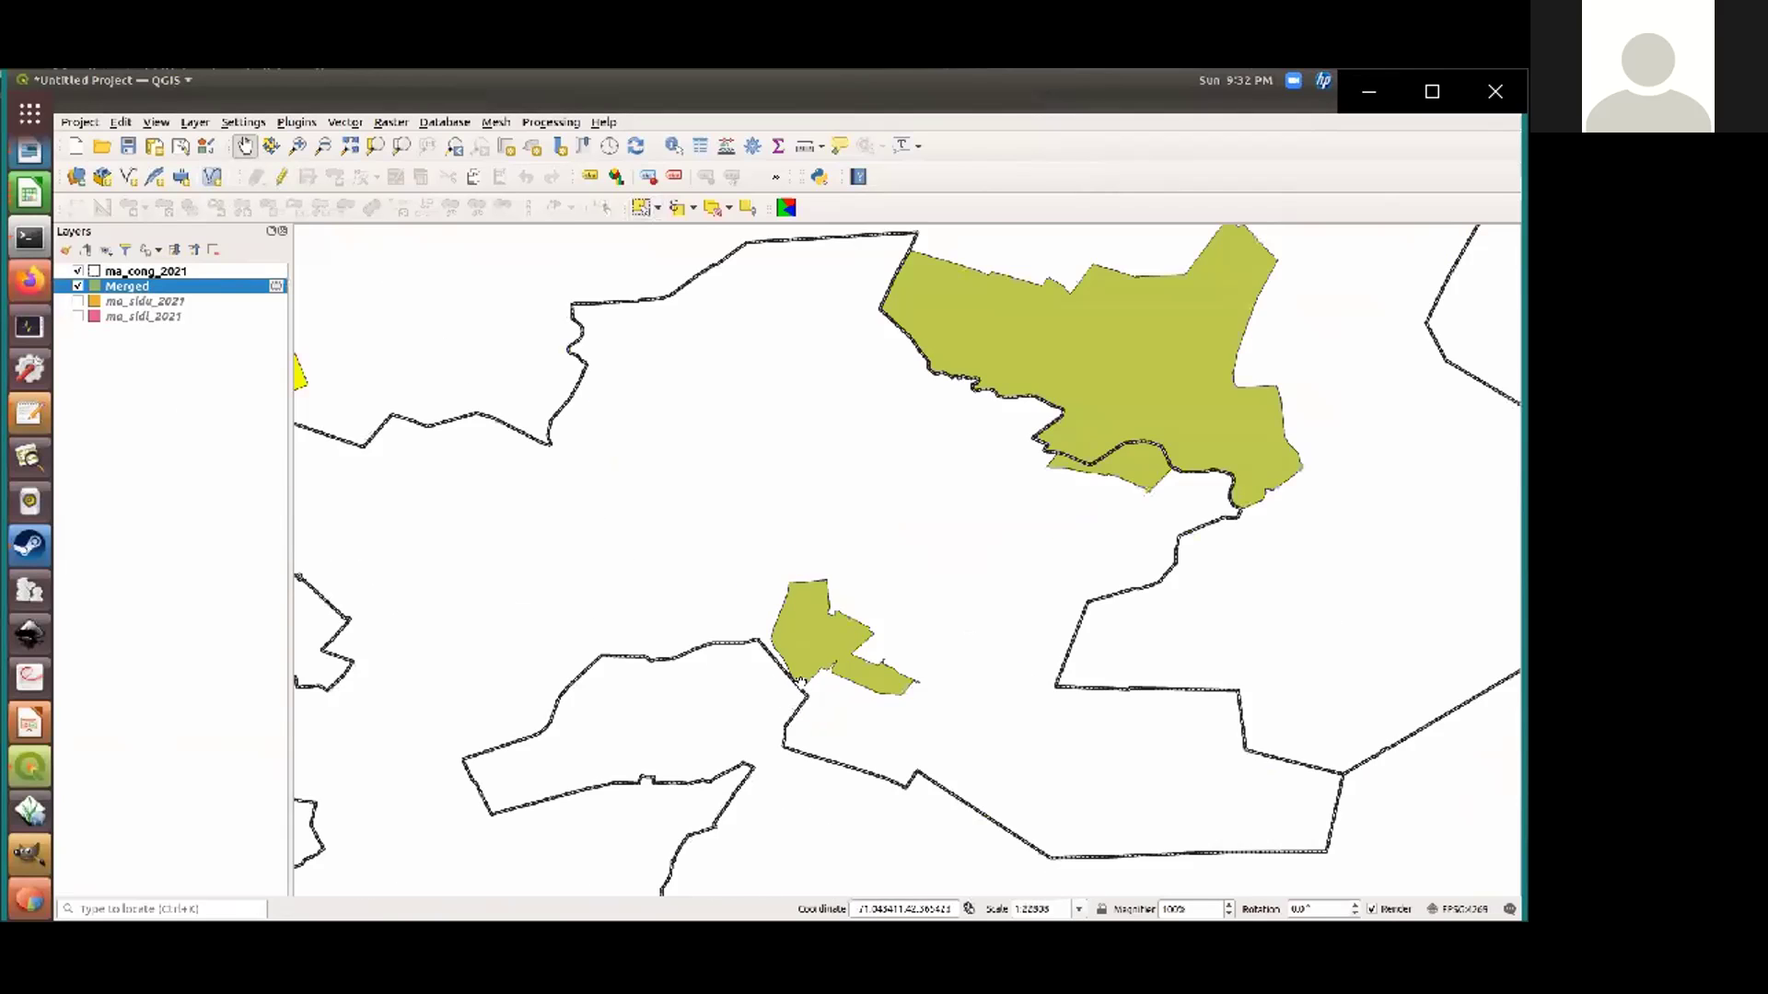
Select the large community polygon northeast of the small one and open the Merged attribute table
drag(1197, 412, 898, 629)
click(641, 207)
click(760, 595)
right_click(172, 286)
click(136, 276)
click(138, 286)
right_click(143, 285)
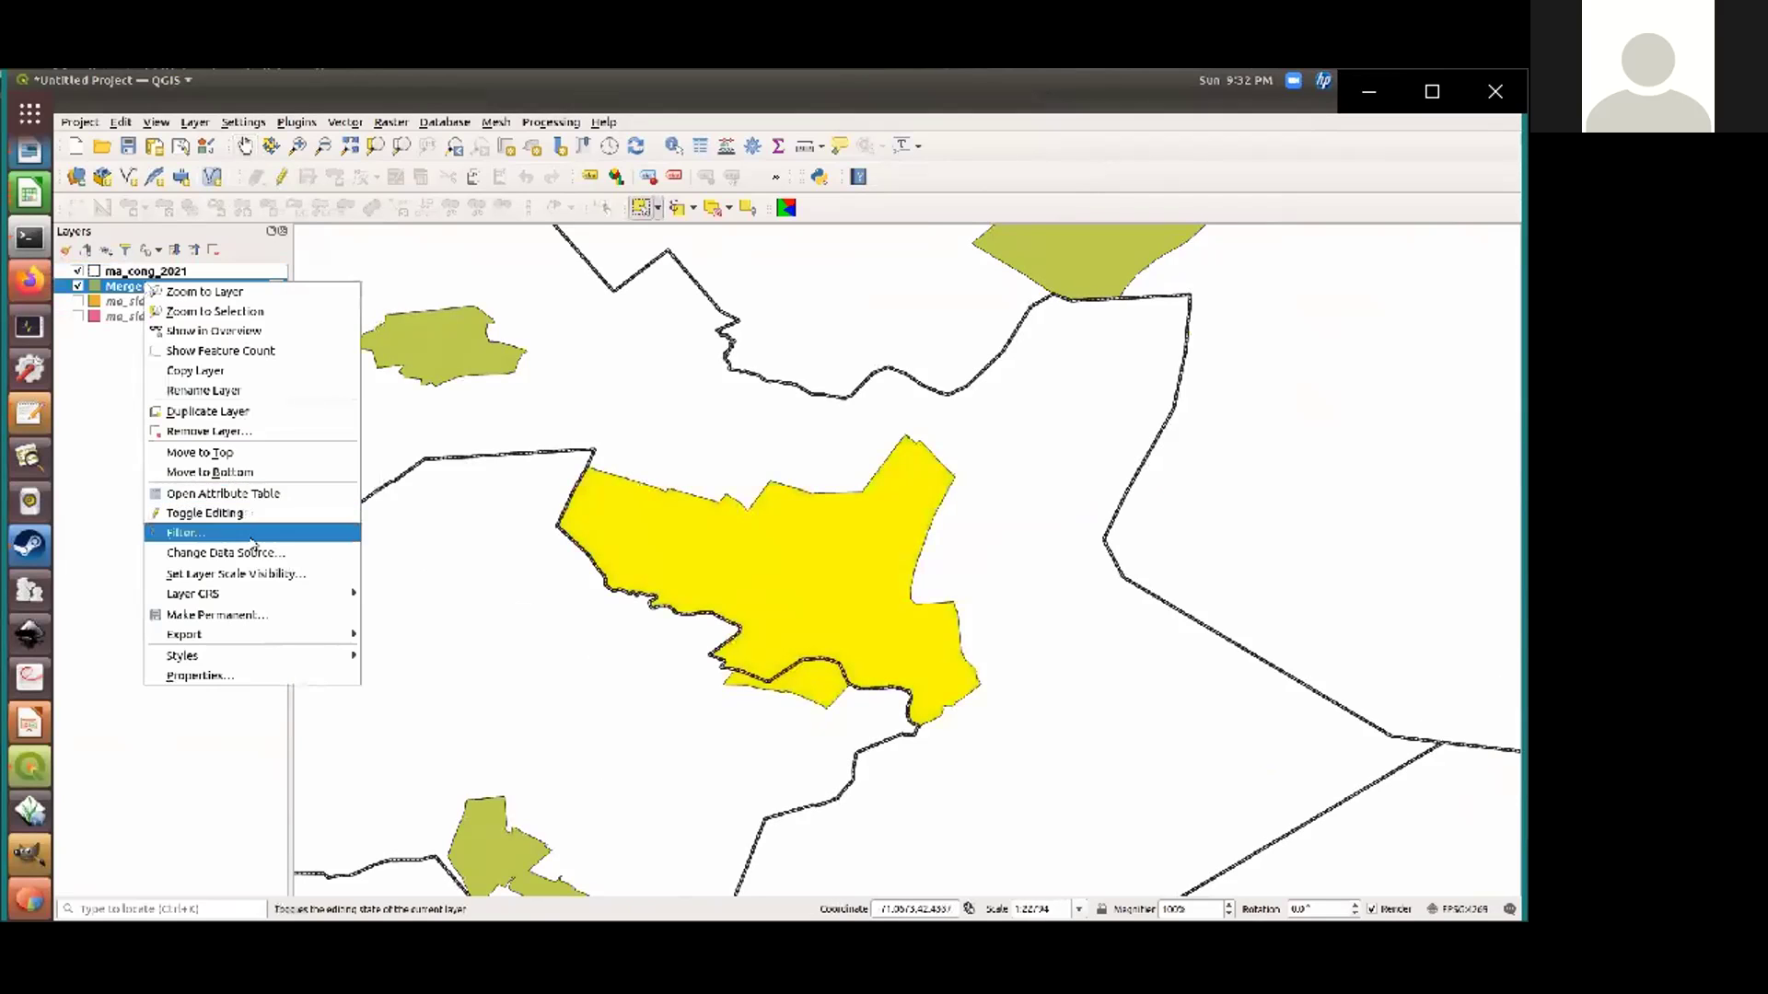
click(255, 492)
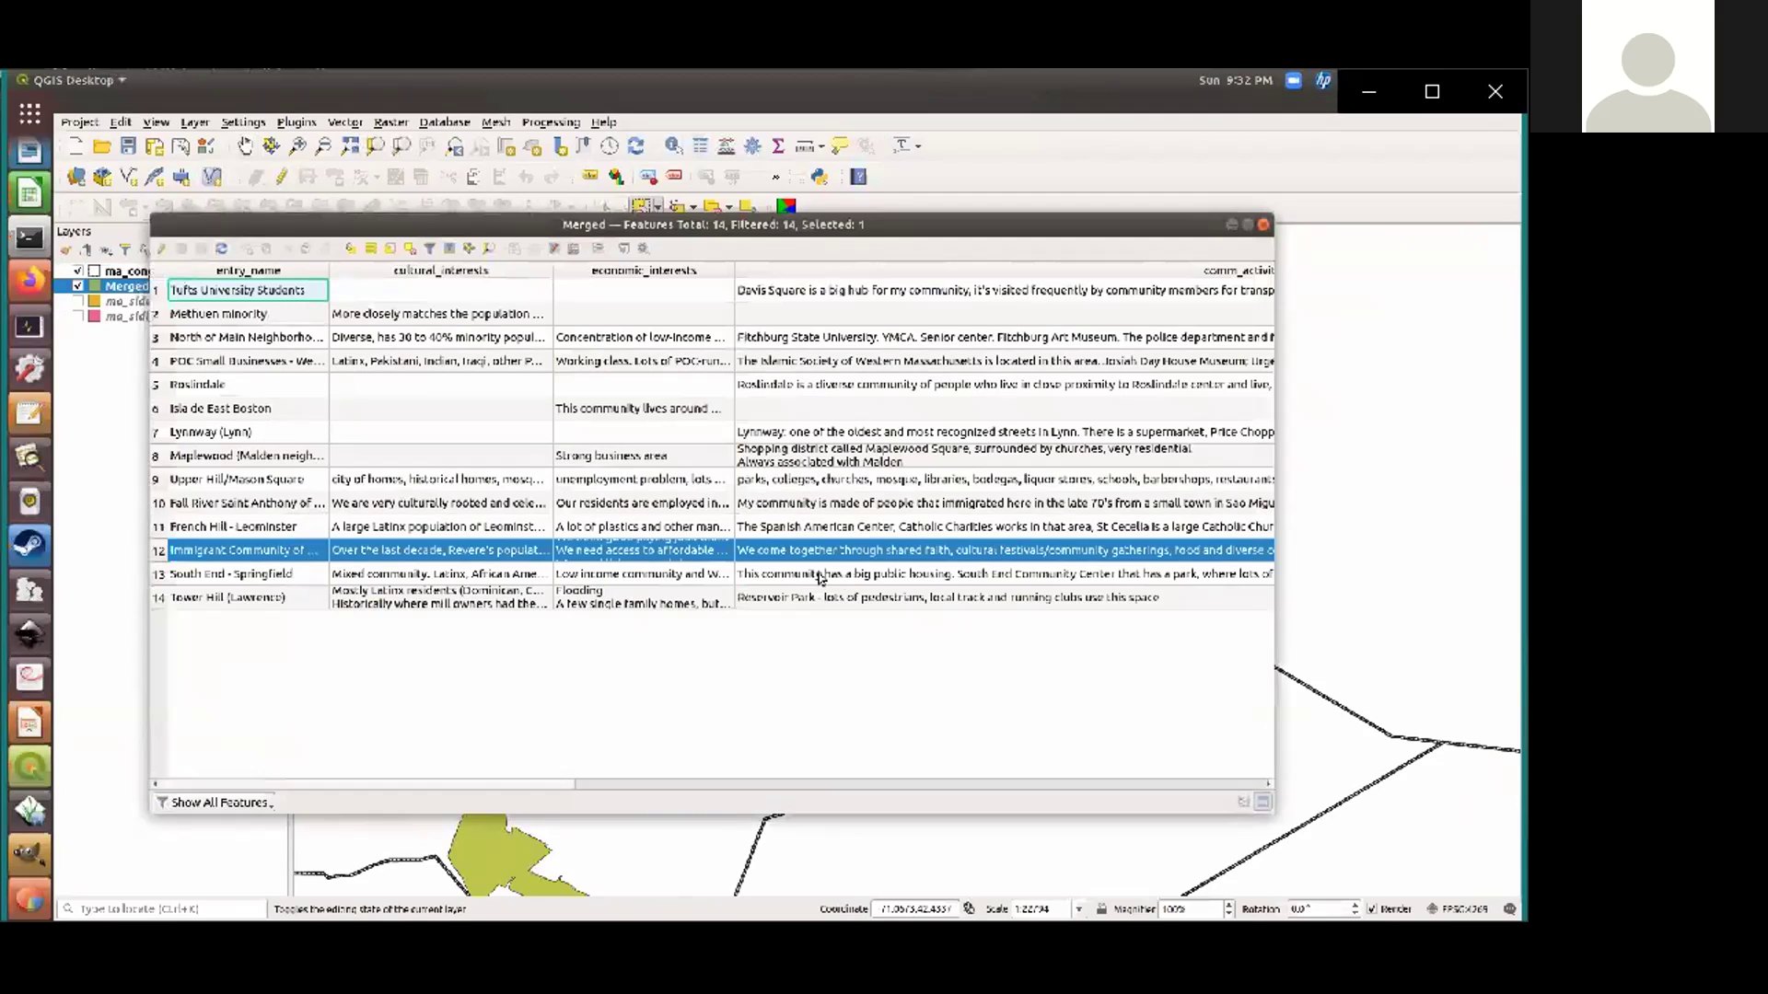
Enlarge the Immigrant Community of Revere row and widen cultural_interests and economic_interests to read them, and close the table
drag(164, 562, 167, 692)
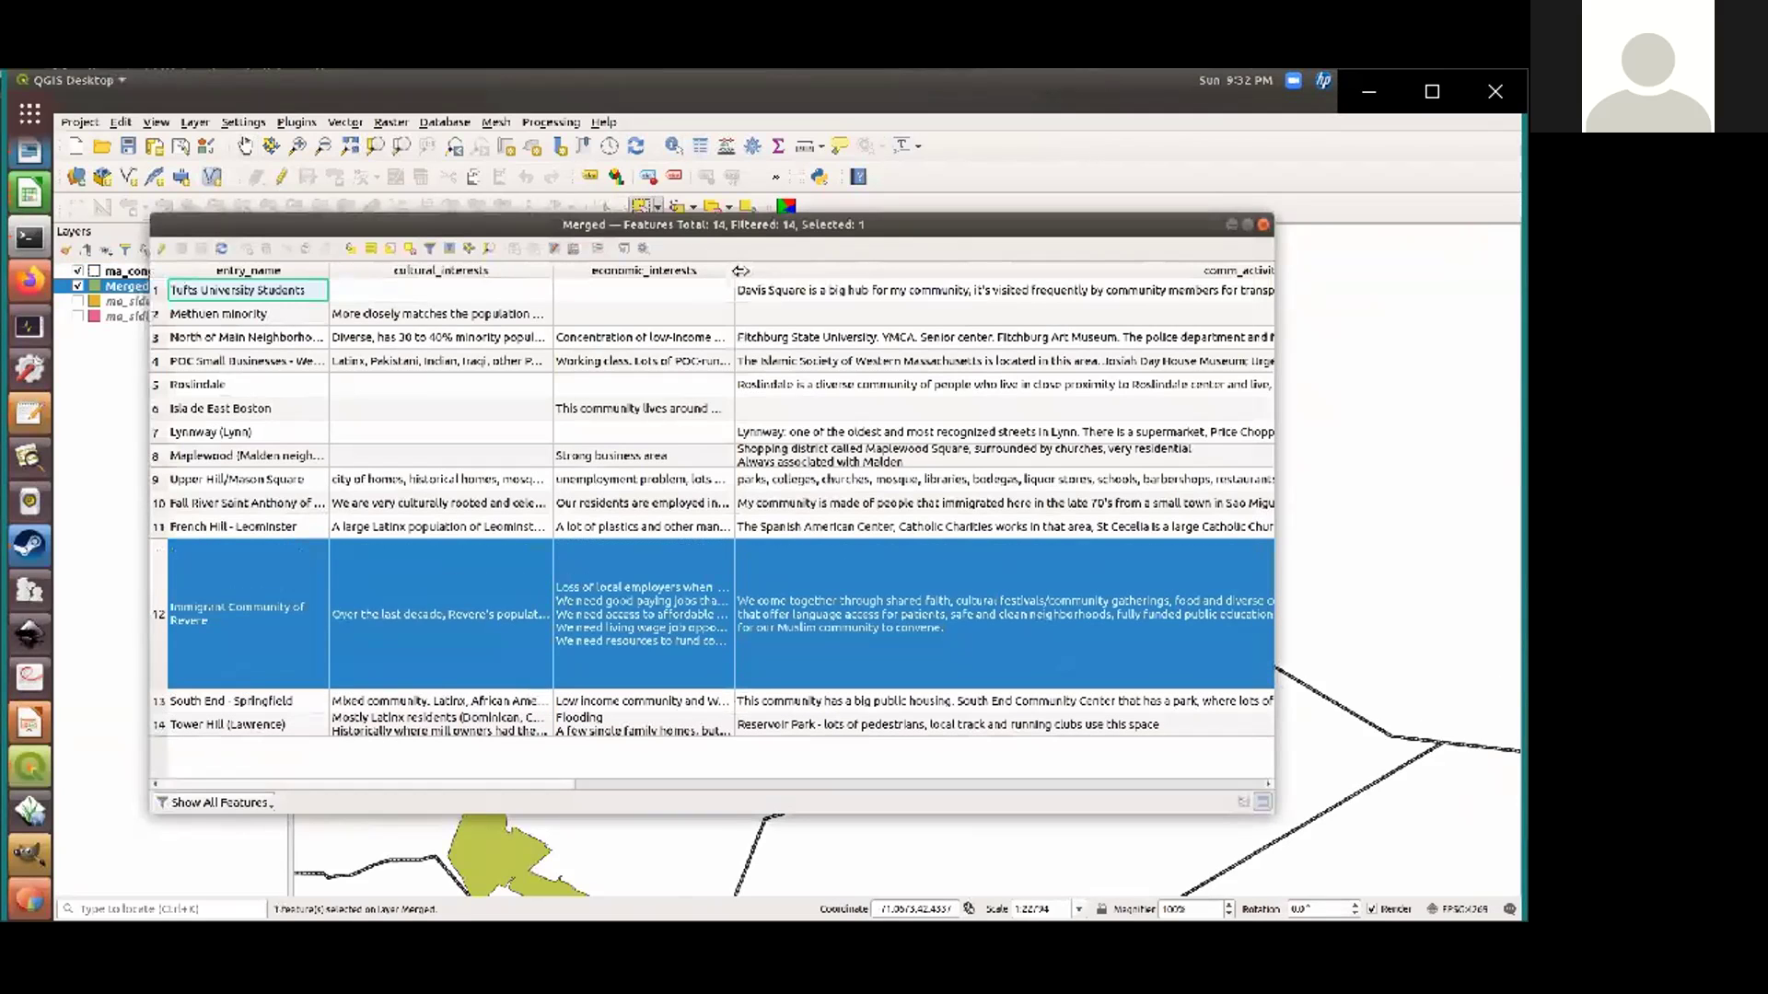
drag(739, 271, 979, 280)
drag(550, 265, 714, 267)
drag(412, 784, 288, 771)
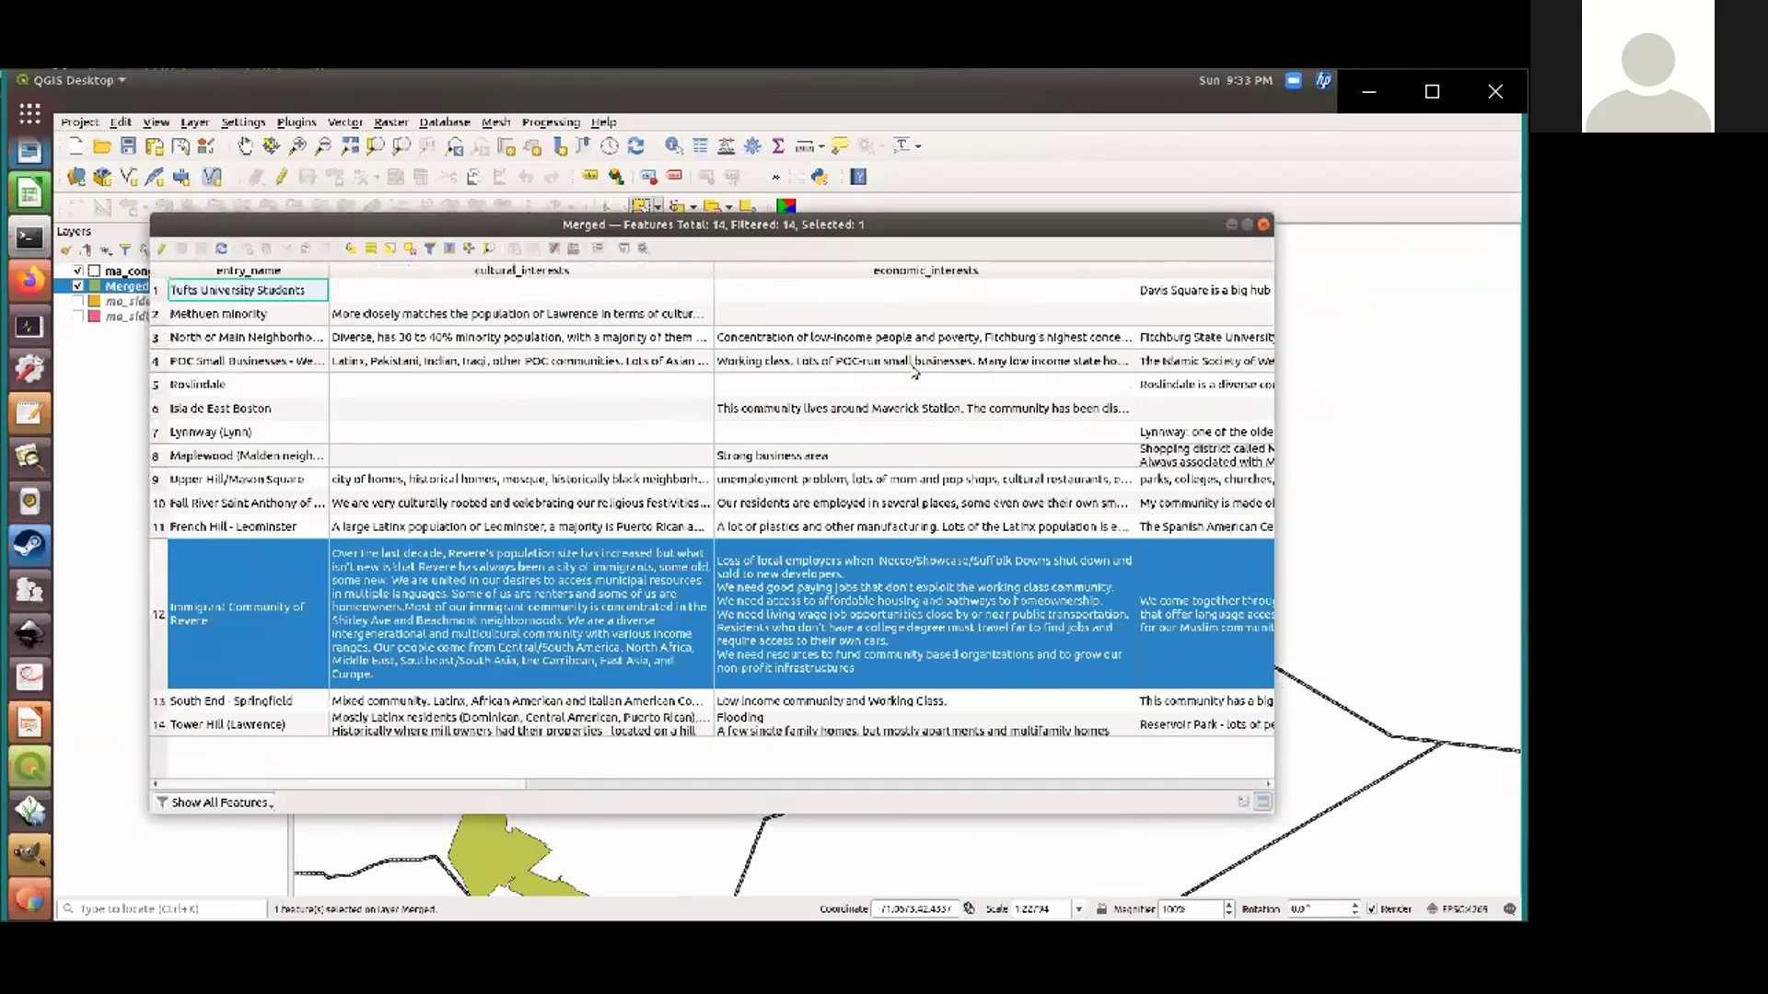
click(1263, 224)
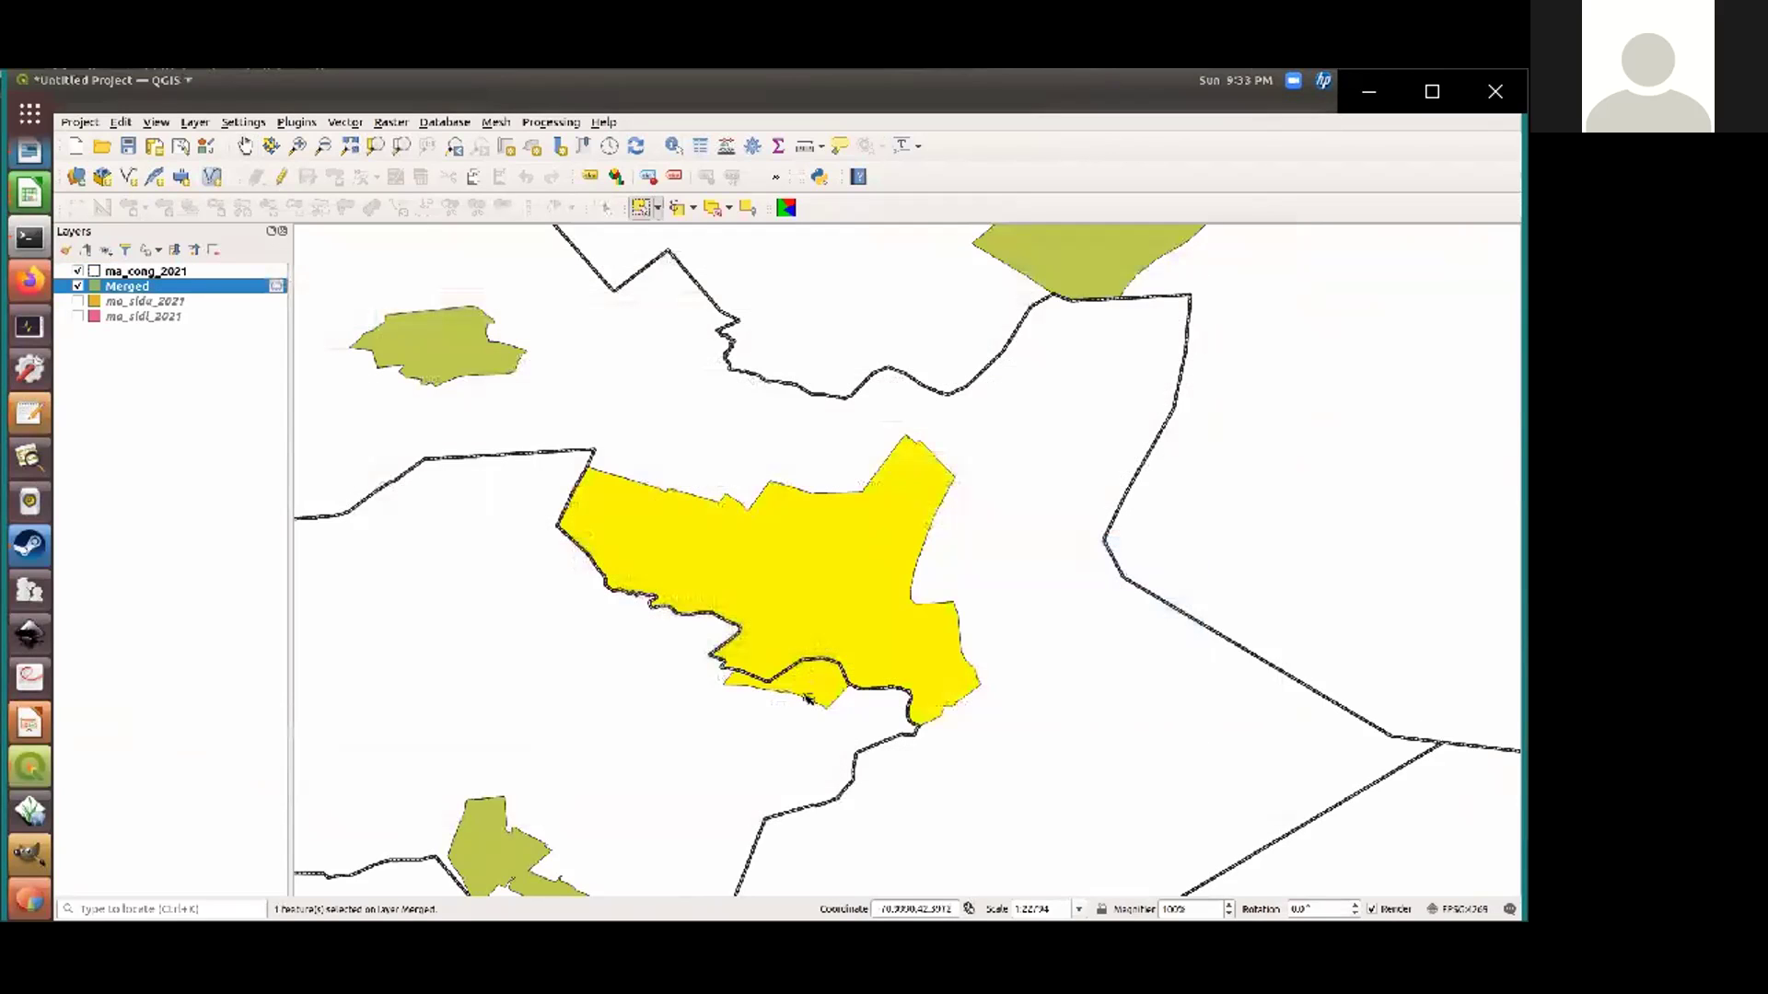
Examine the community polygons north of Revere, up to the state's northern border, against the congressional district lines
scroll(829, 686, down, 1)
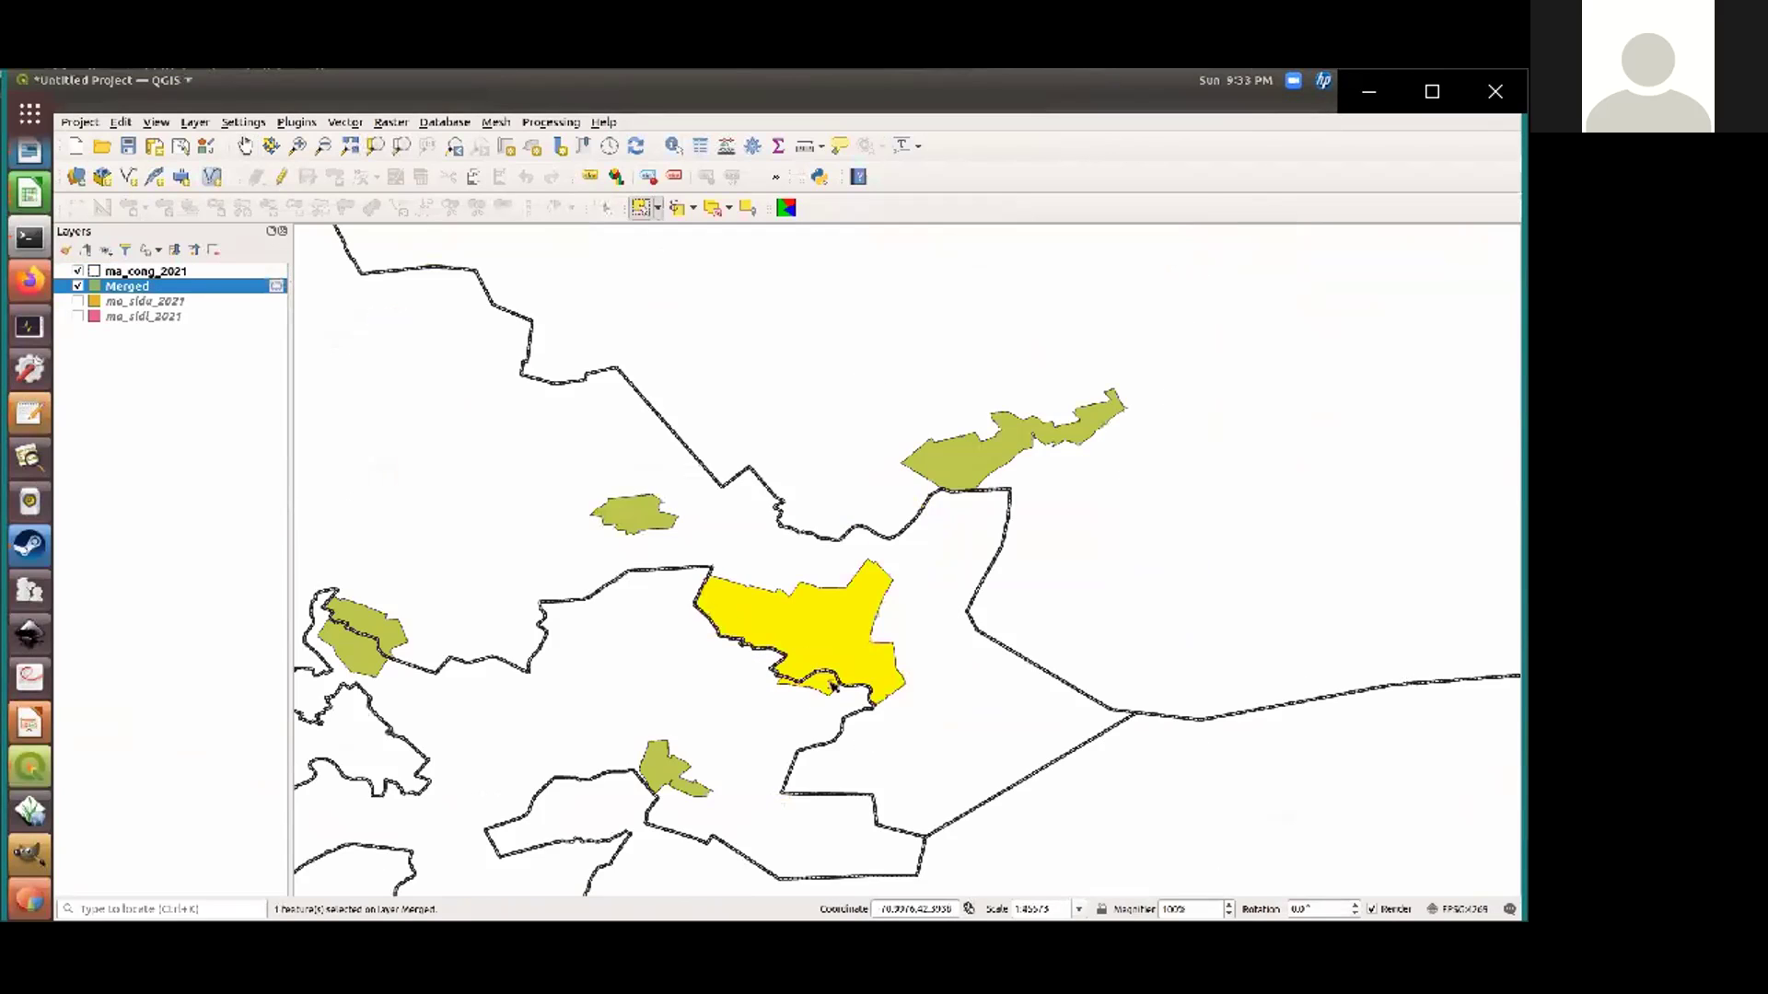
scroll(832, 687, down, 1)
scroll(833, 685, up, 1)
click(247, 146)
drag(996, 505, 852, 581)
scroll(852, 582, down, 2)
drag(640, 402, 877, 622)
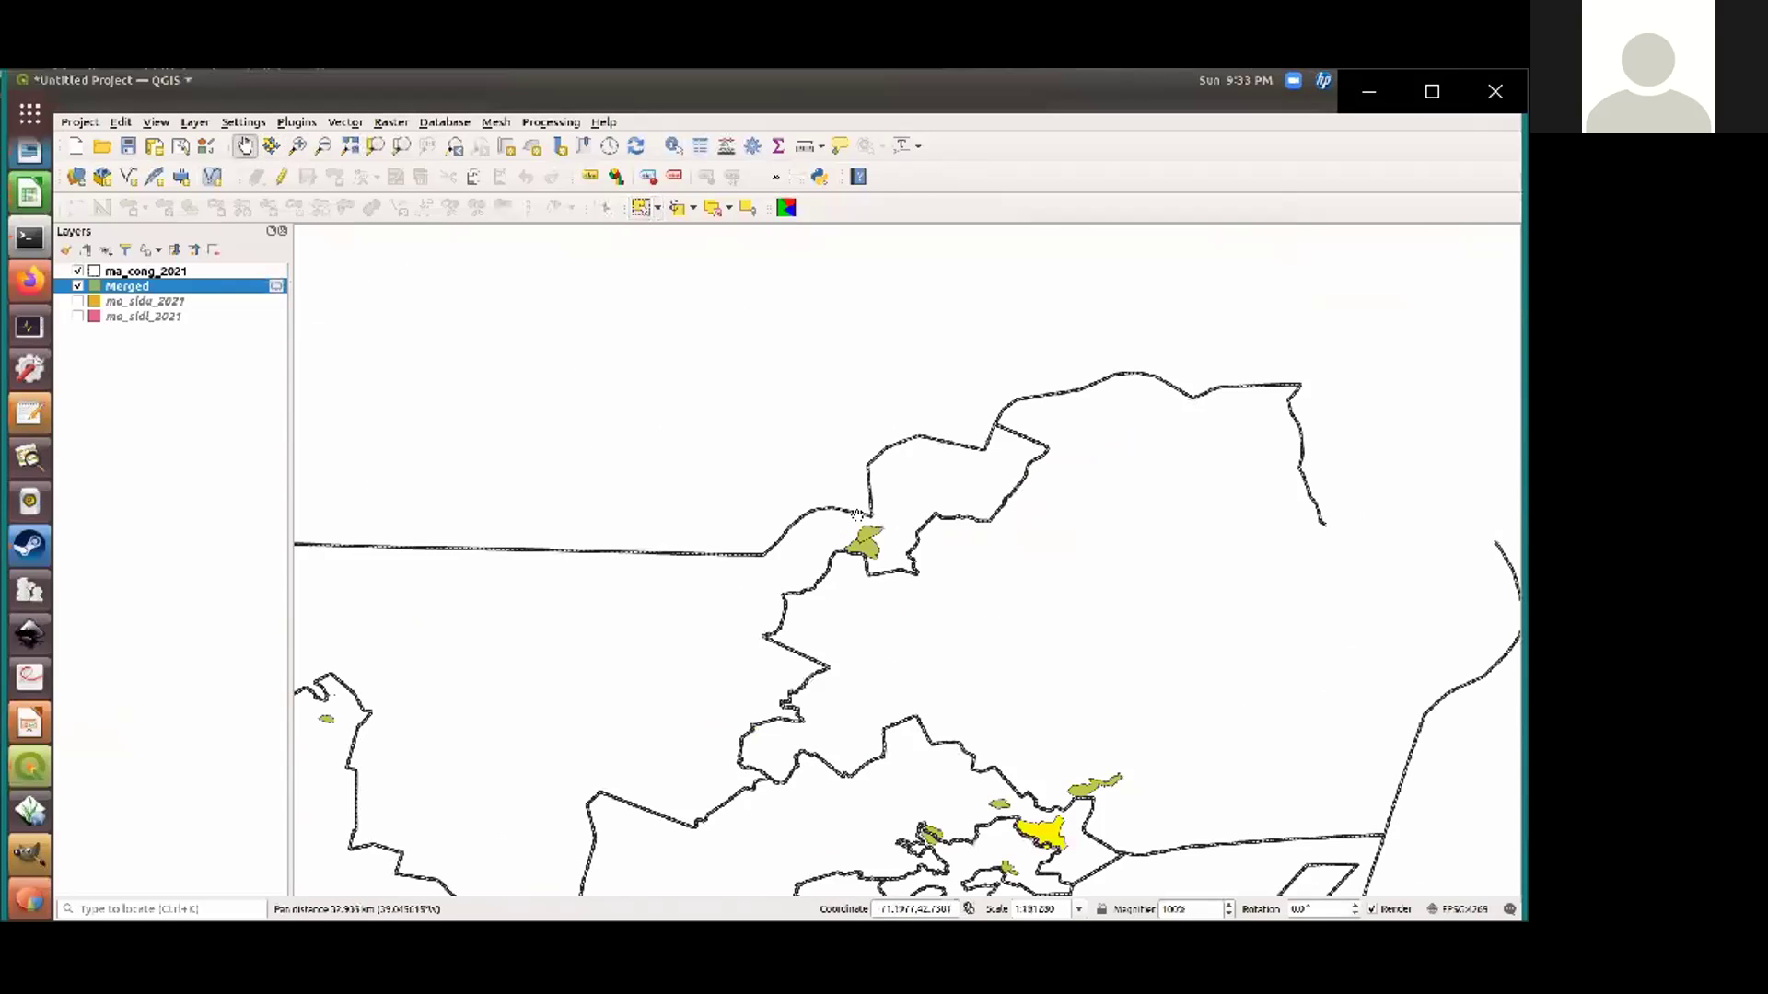
scroll(856, 571, up, 3)
scroll(857, 571, down, 3)
Examine the community polygons farther west across the state against the congressional district lines
drag(805, 675, 641, 440)
drag(638, 586, 1096, 570)
drag(765, 576, 813, 544)
drag(635, 640, 631, 550)
drag(939, 498, 566, 802)
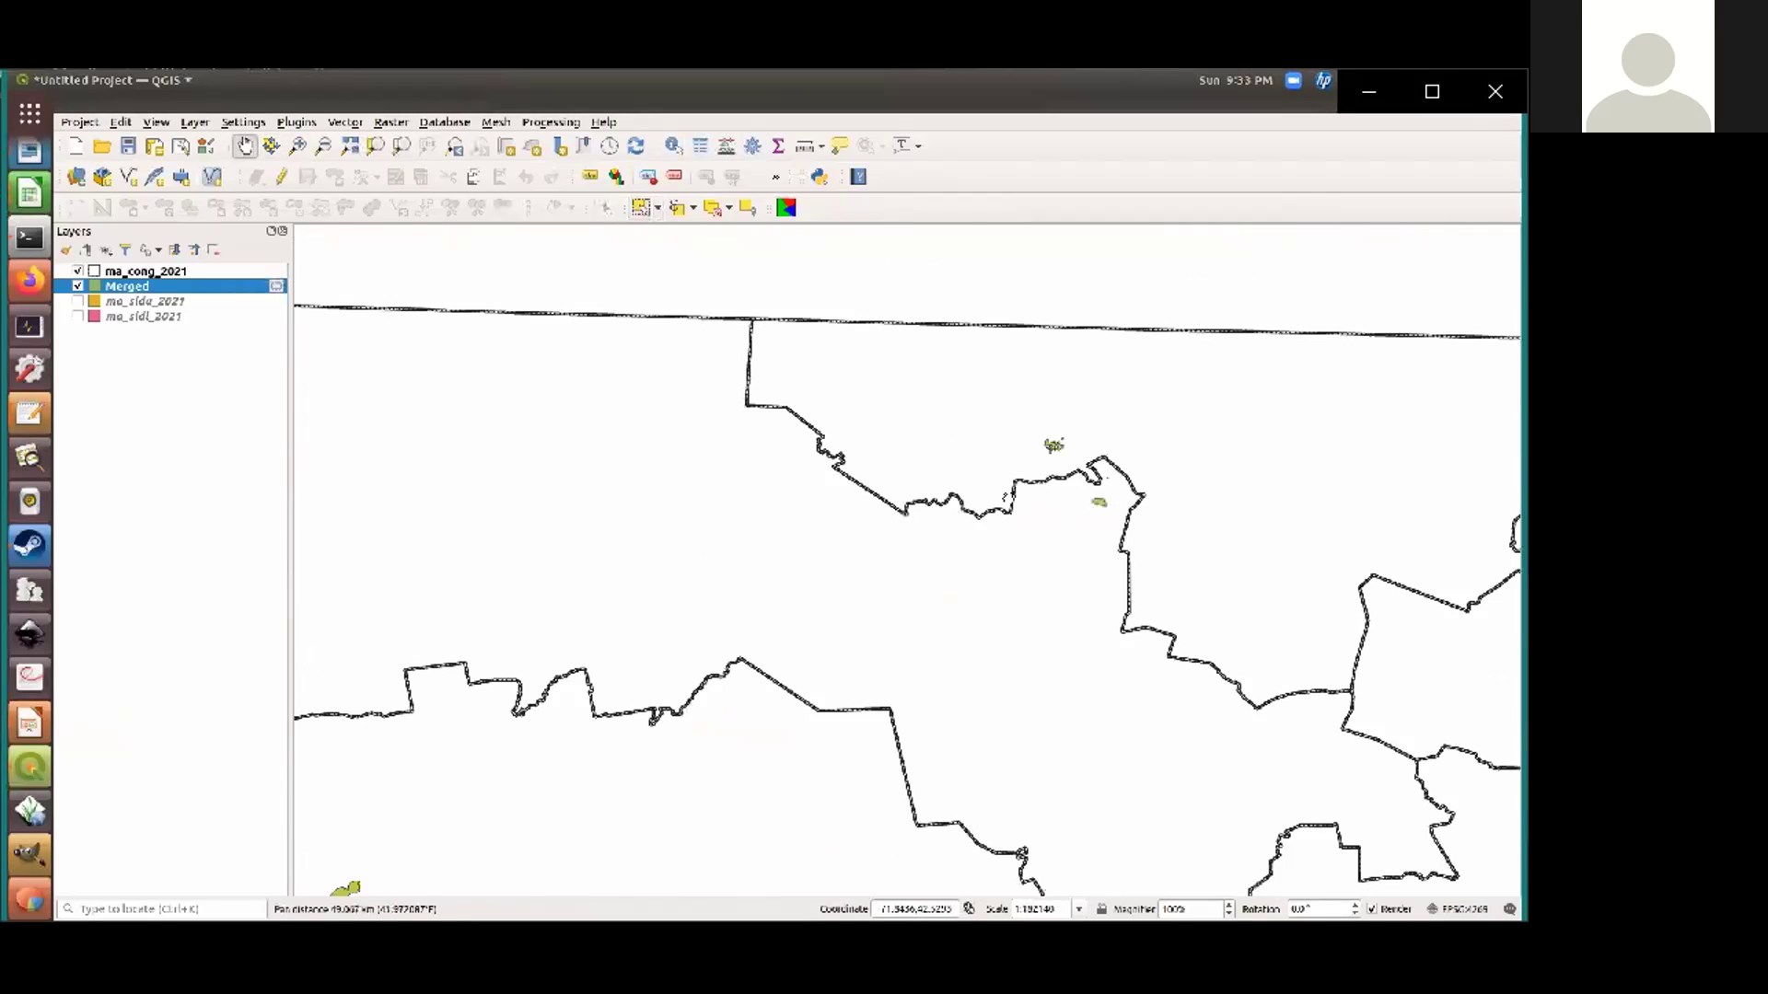
drag(1153, 453, 556, 469)
drag(1122, 589, 783, 438)
Deselect the selected community polygon on the Merged layer
scroll(958, 654, down, 1)
drag(1040, 829, 850, 682)
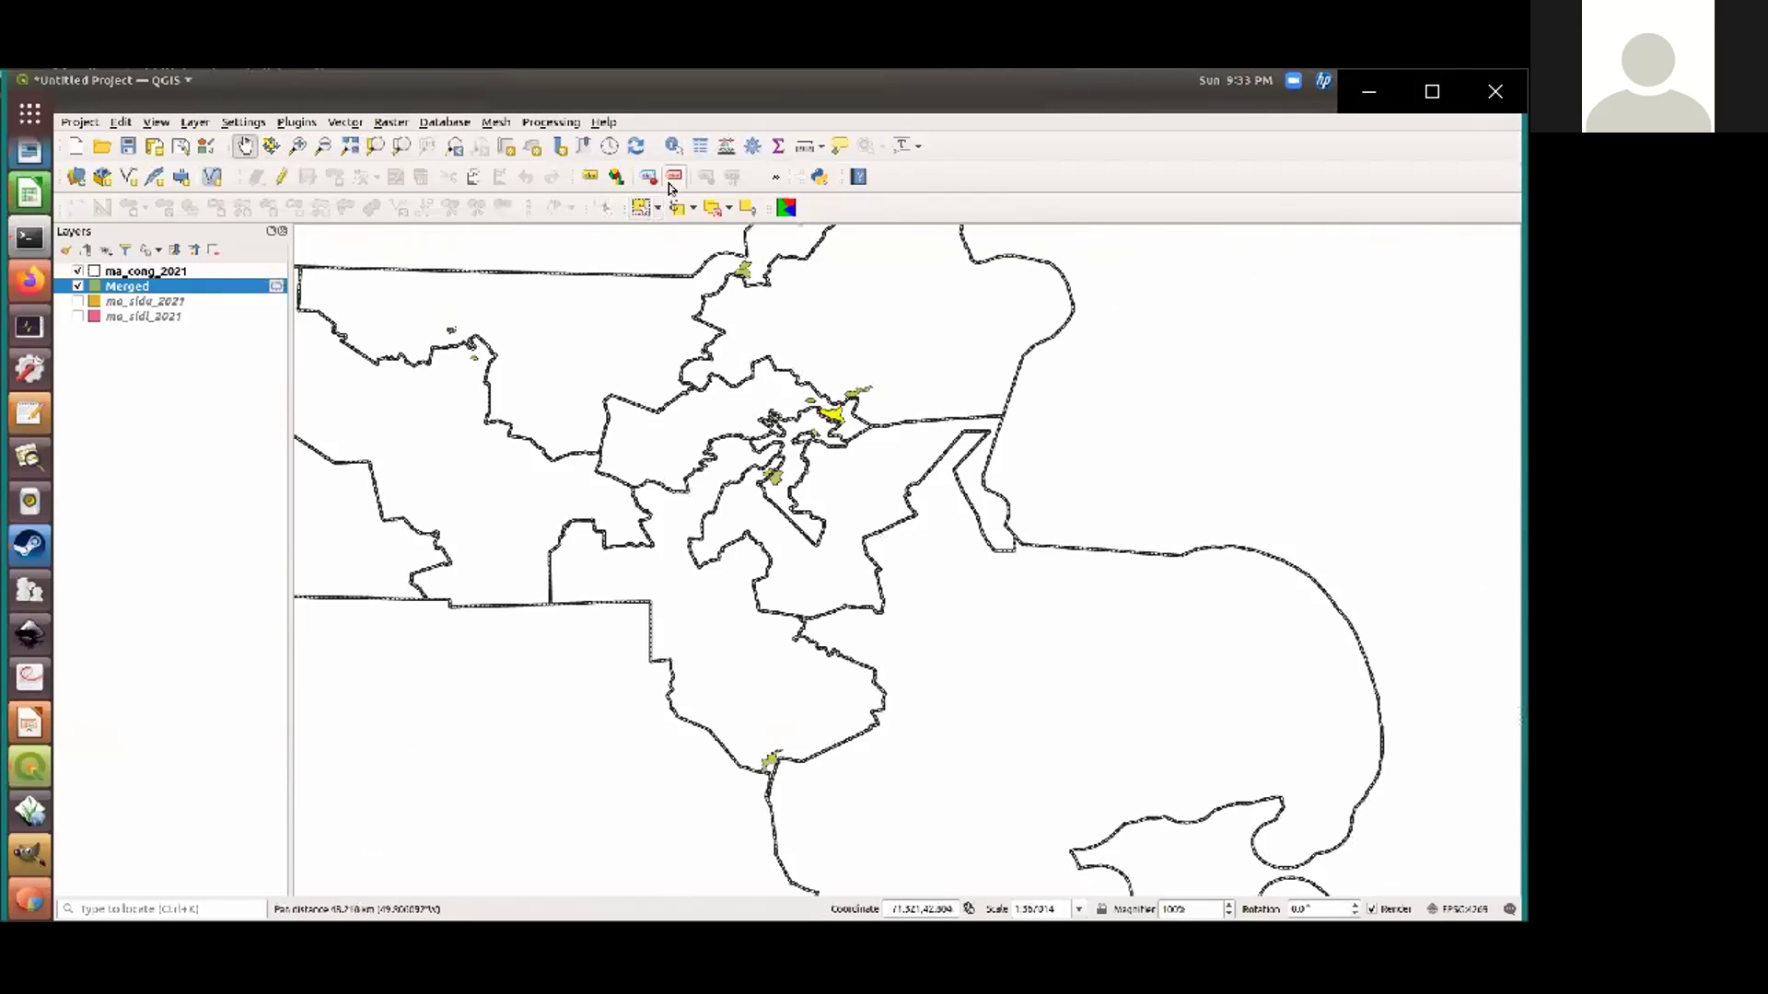
click(714, 208)
scroll(785, 378, up, 1)
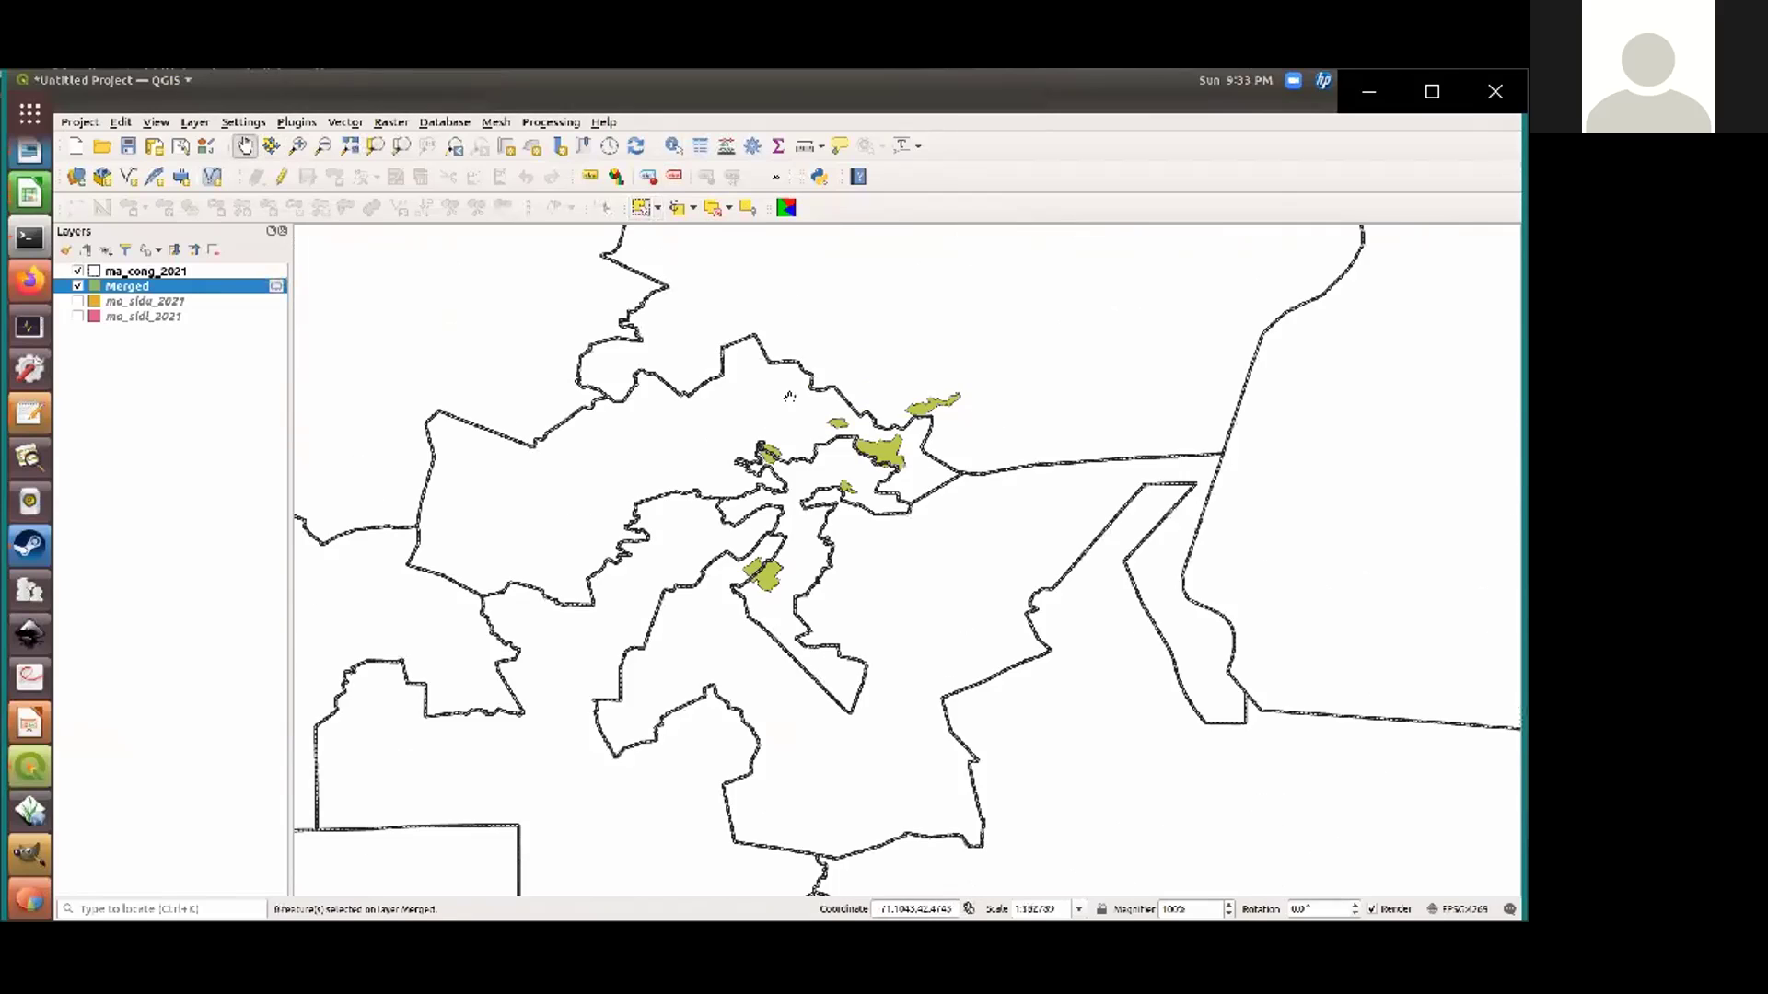
Run the Intersection geoprocessing tool with Merged as input layer and ma_cong_2021 as overlay layer, output to a temporary layer
drag(789, 380, 796, 518)
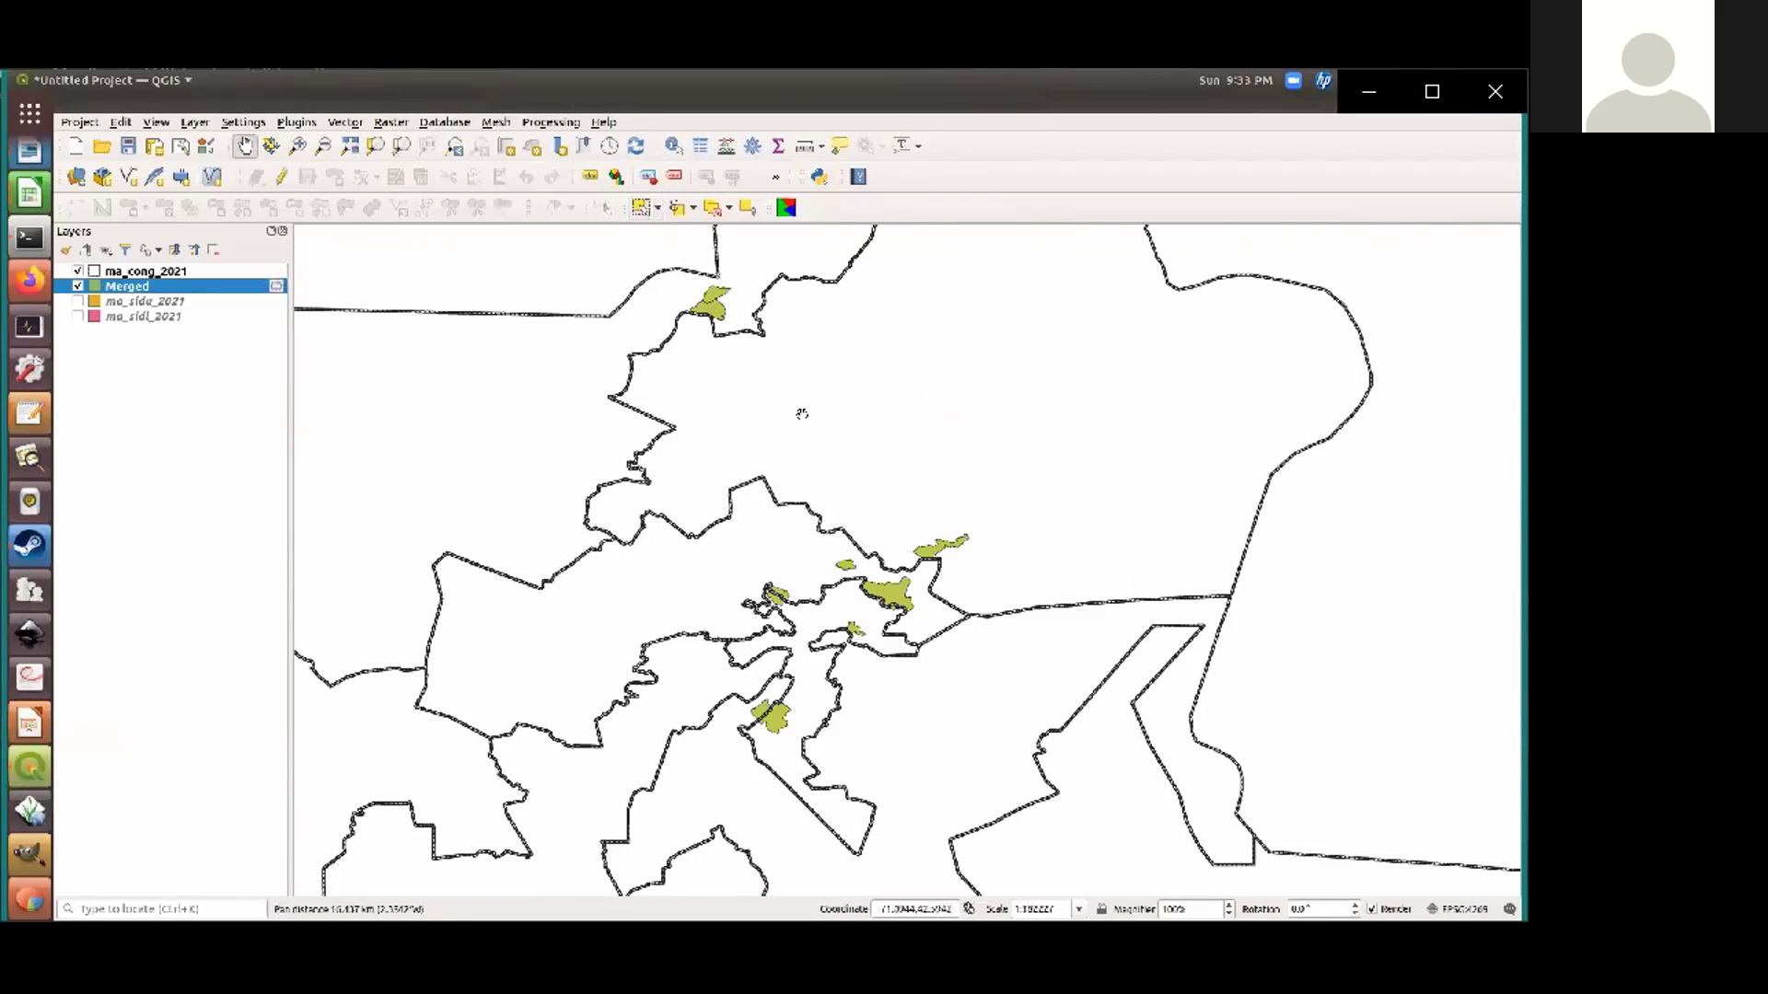
click(346, 123)
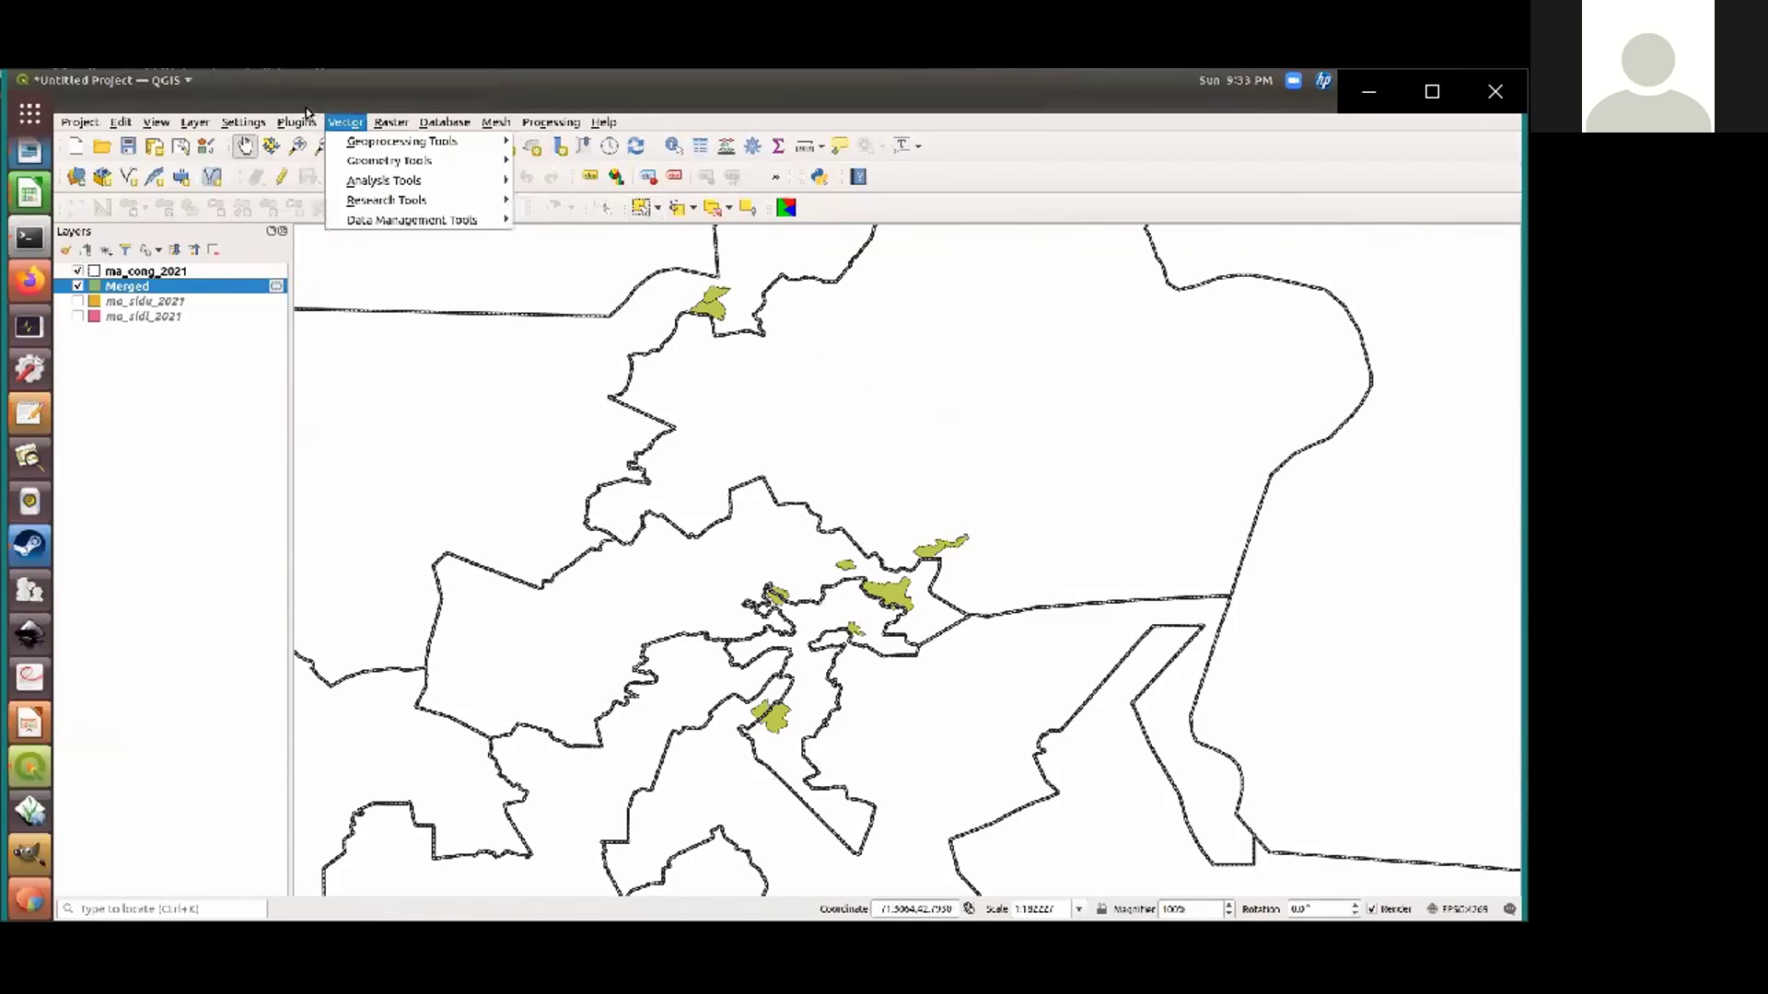
mouse_move(367, 163)
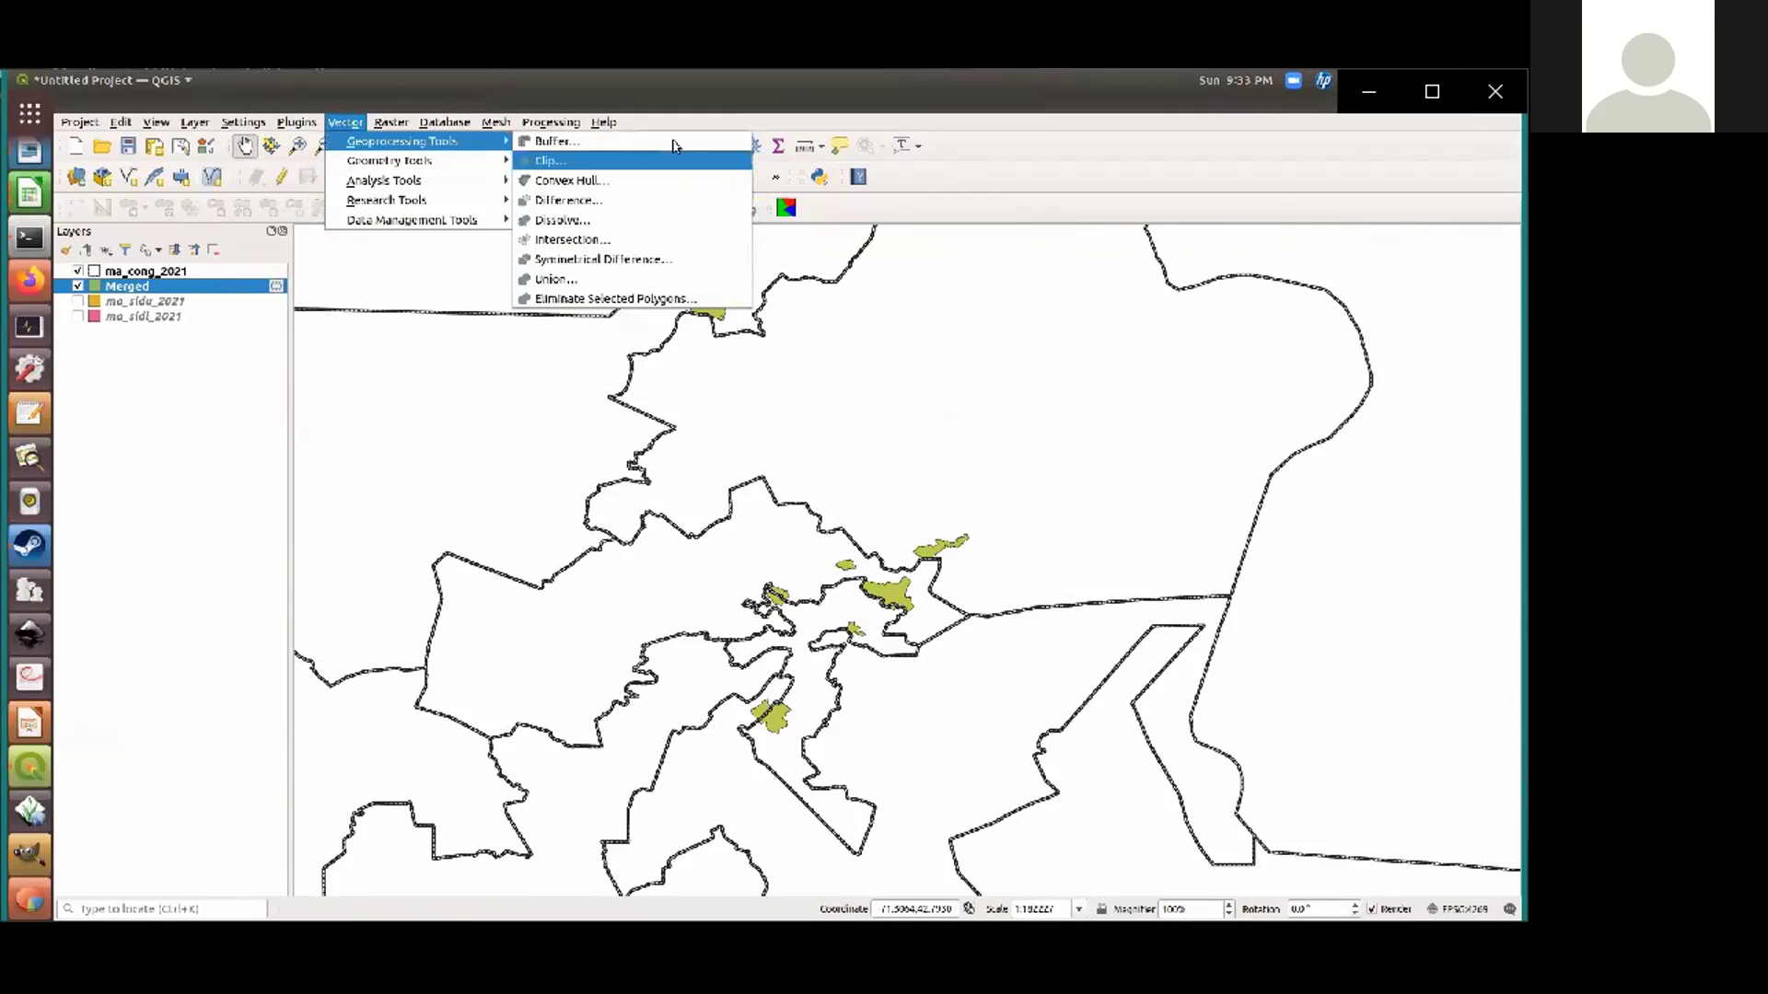
click(672, 240)
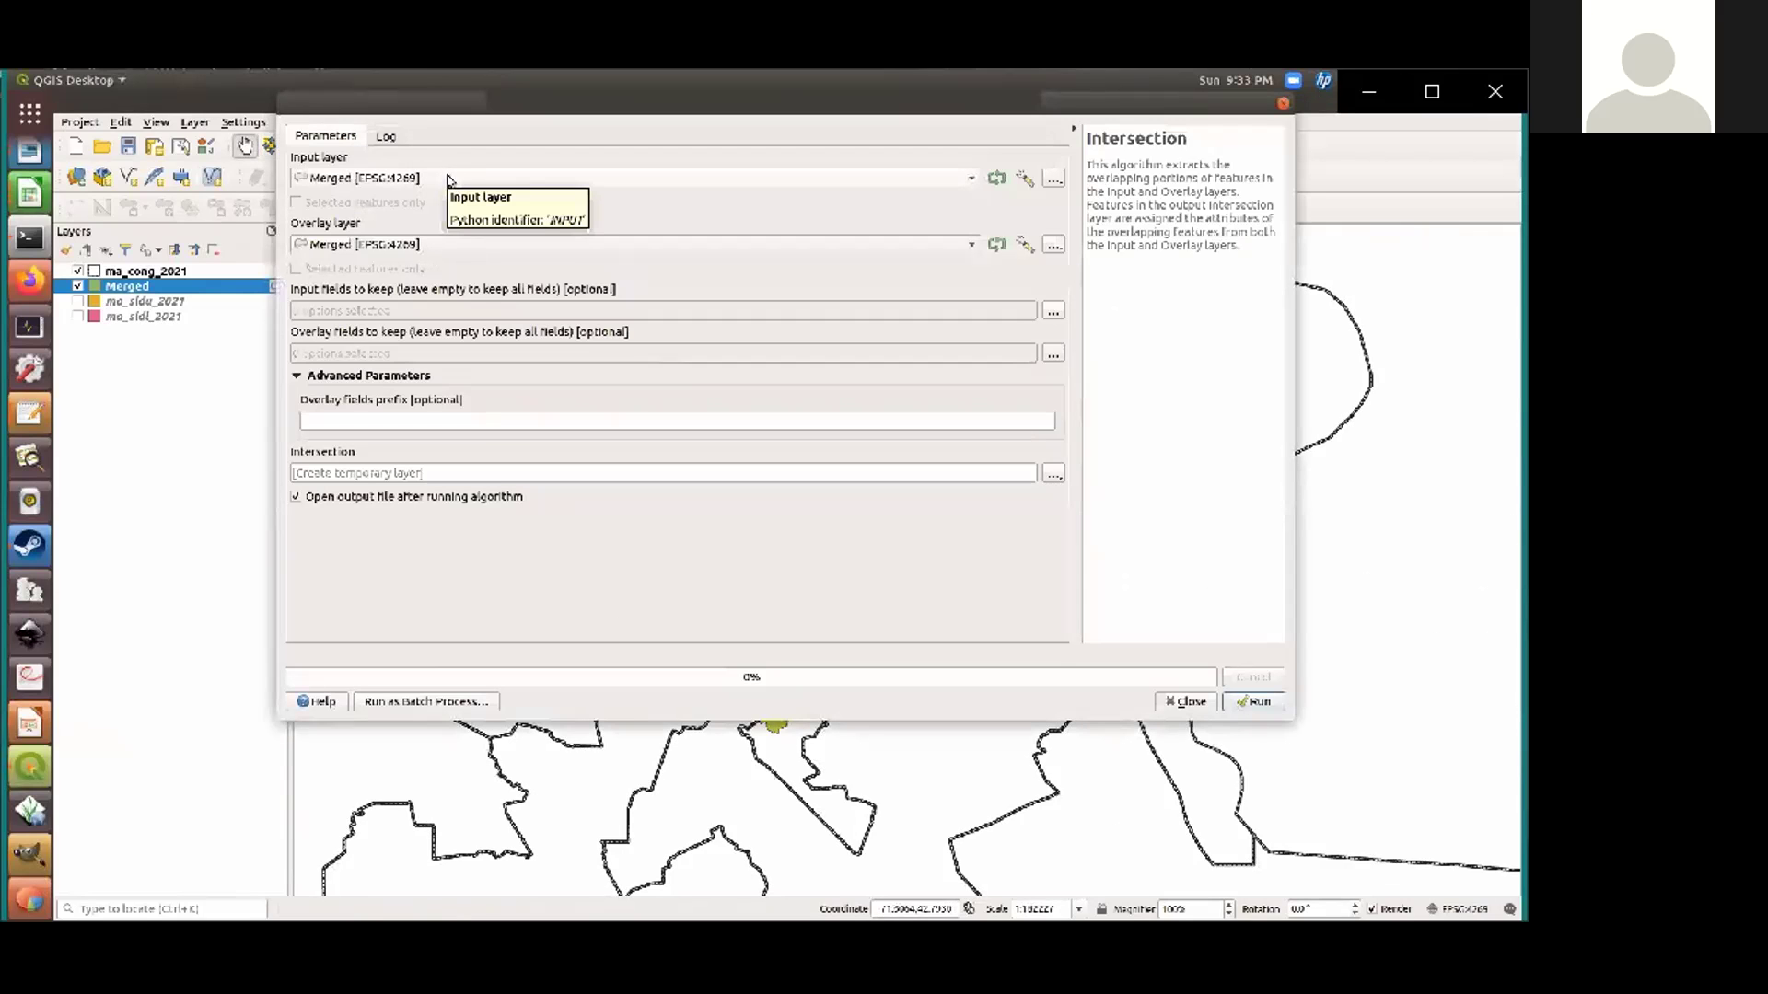
click(465, 246)
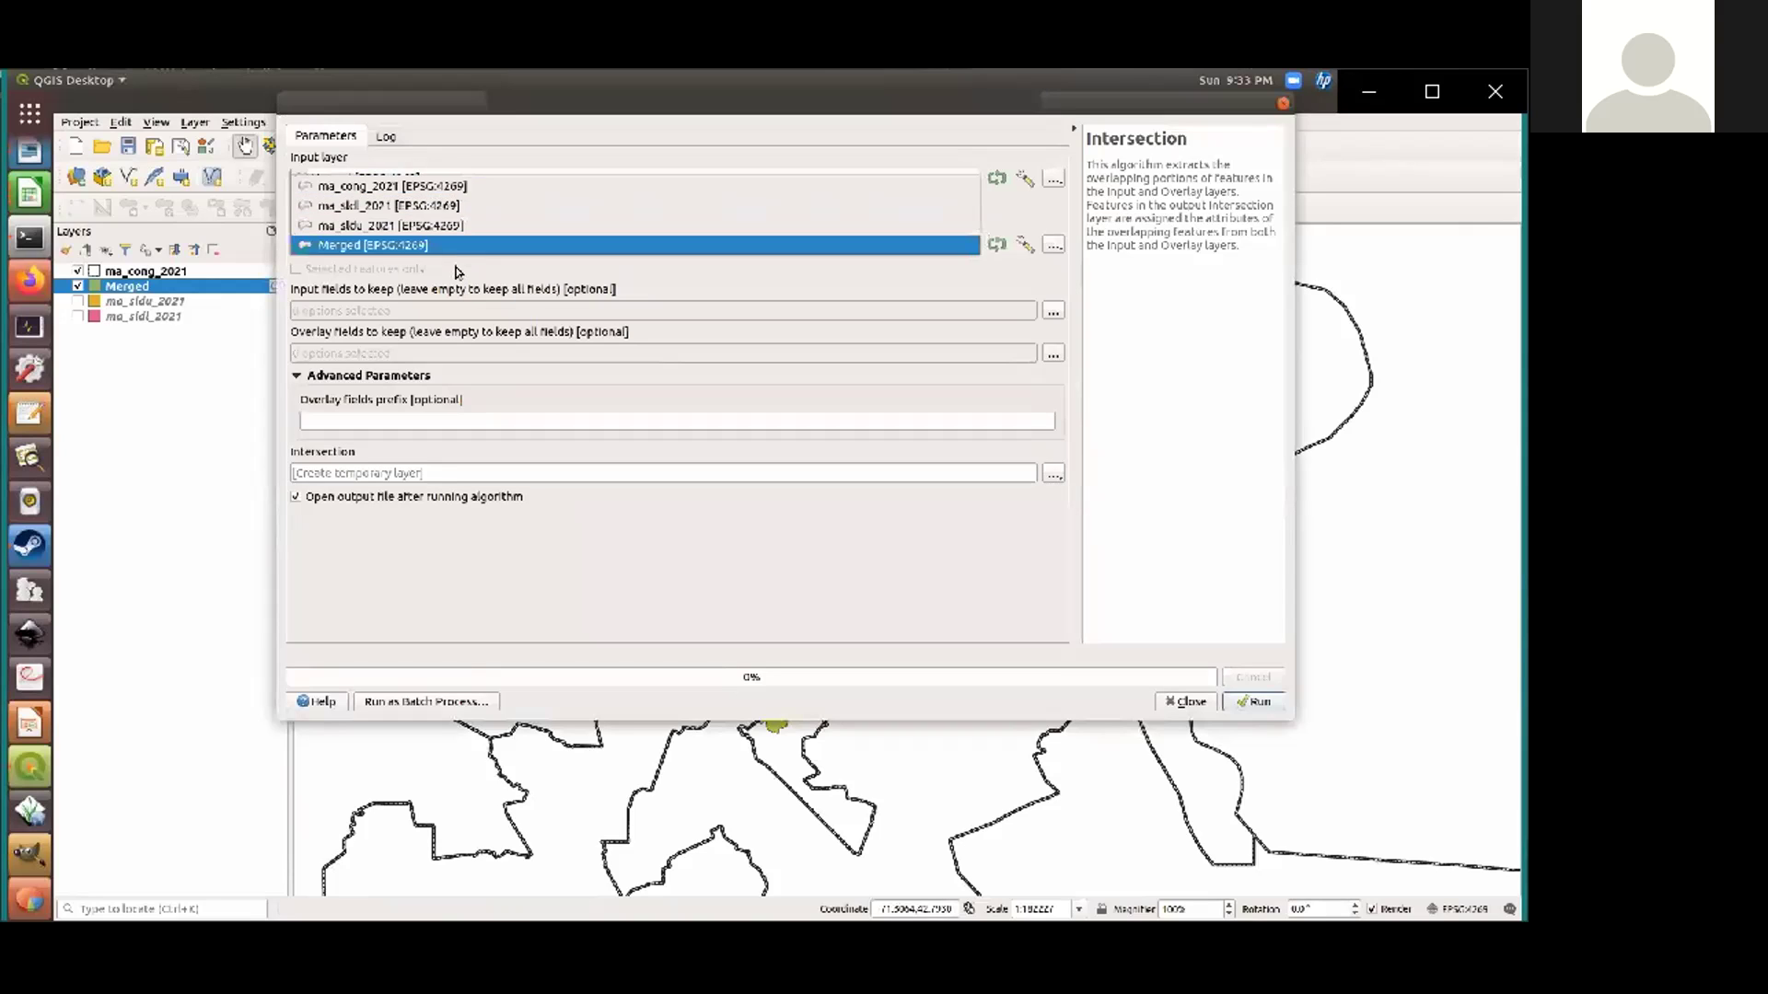
click(449, 188)
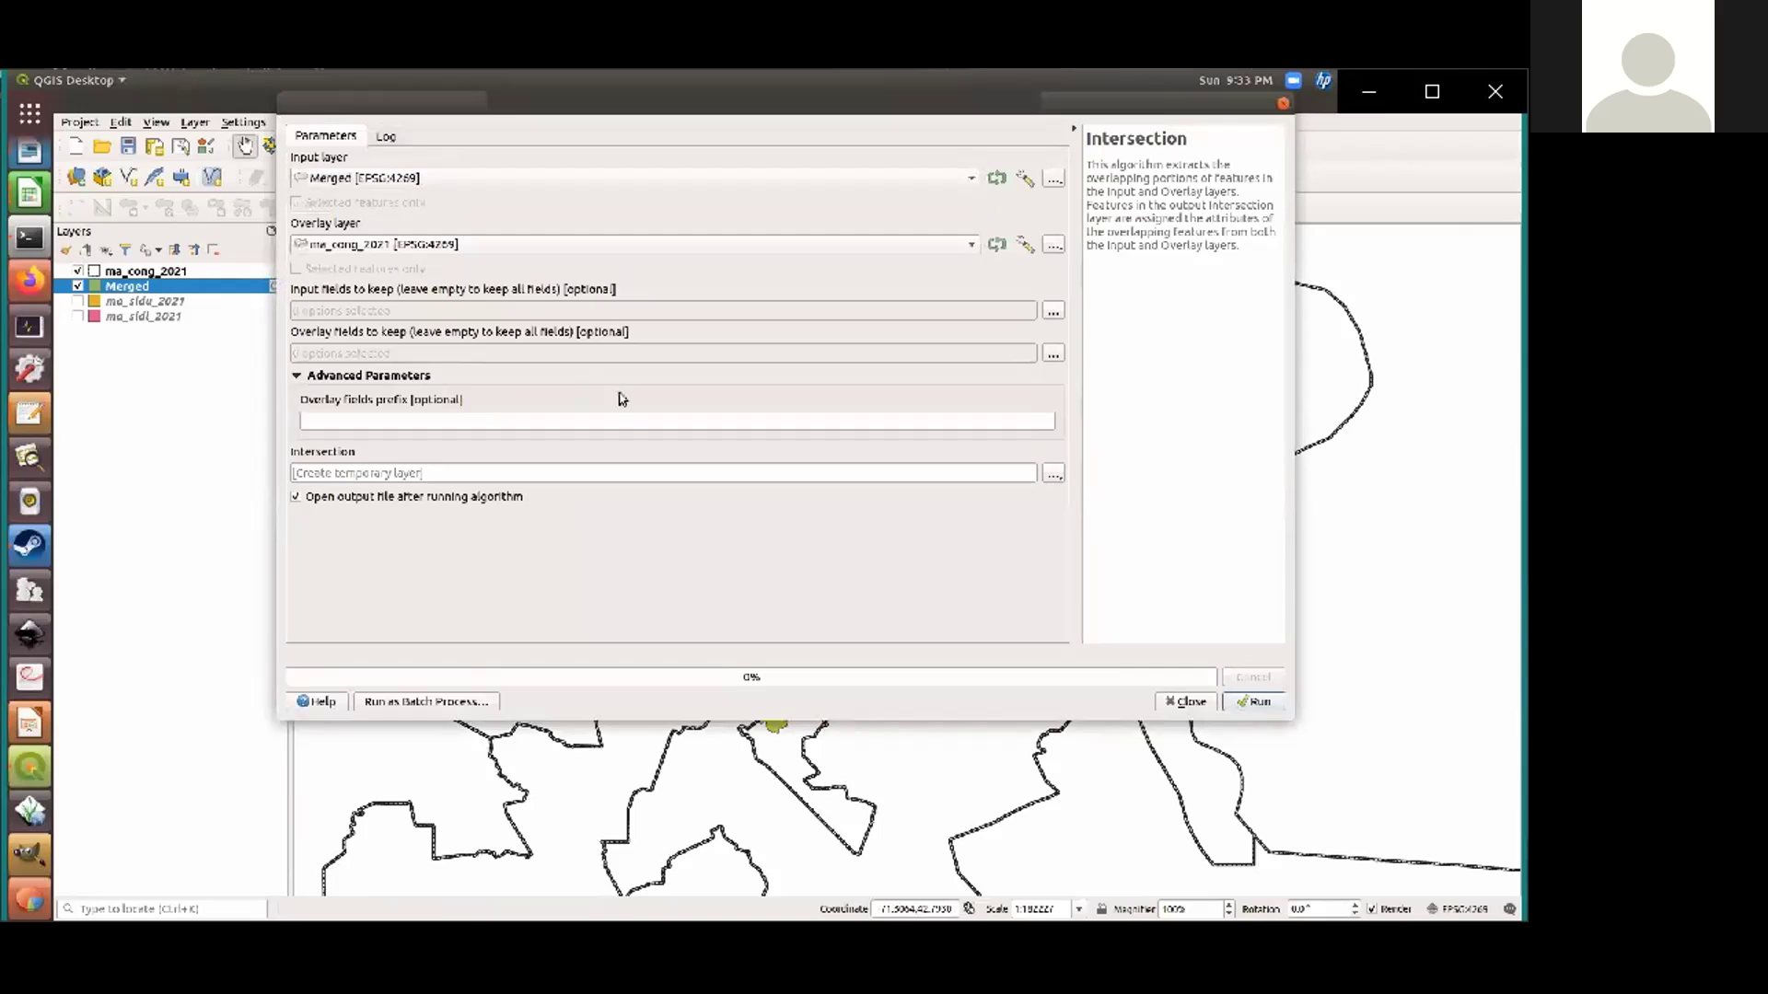
click(1248, 703)
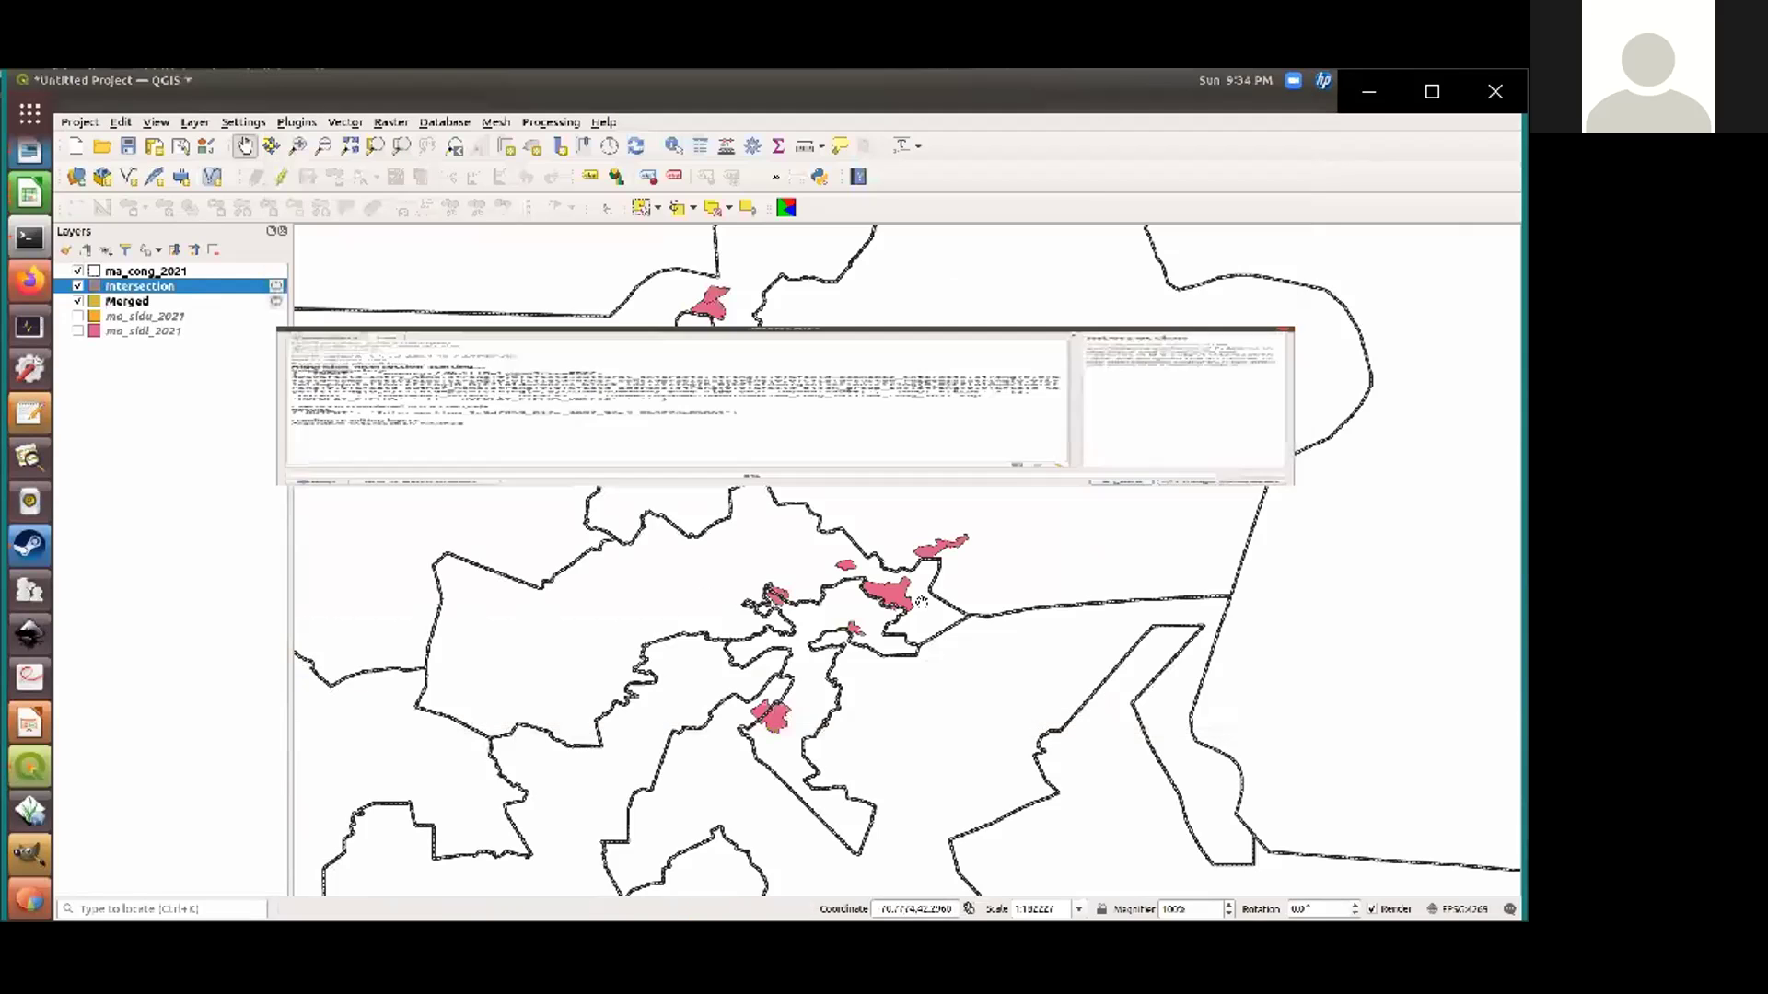
Hide the ma_cong_2021 and Merged layers so that only the Intersection polygons are drawn
scroll(810, 622, up, 2)
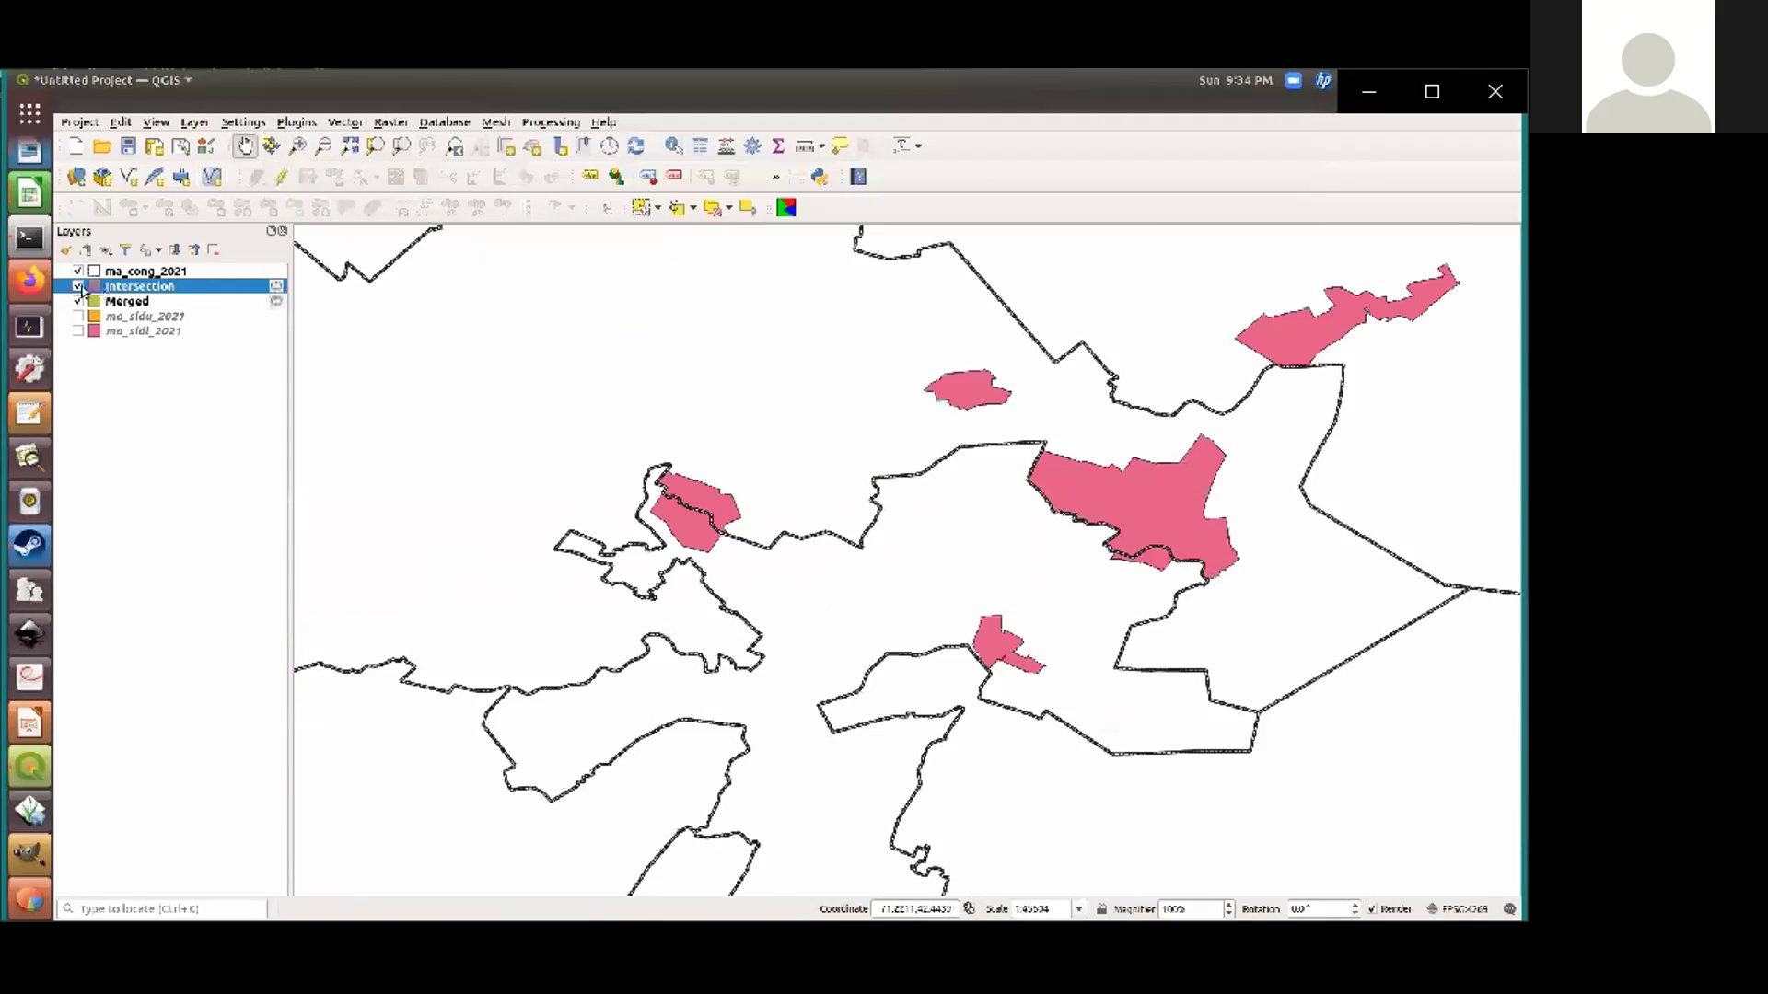
click(78, 271)
click(79, 301)
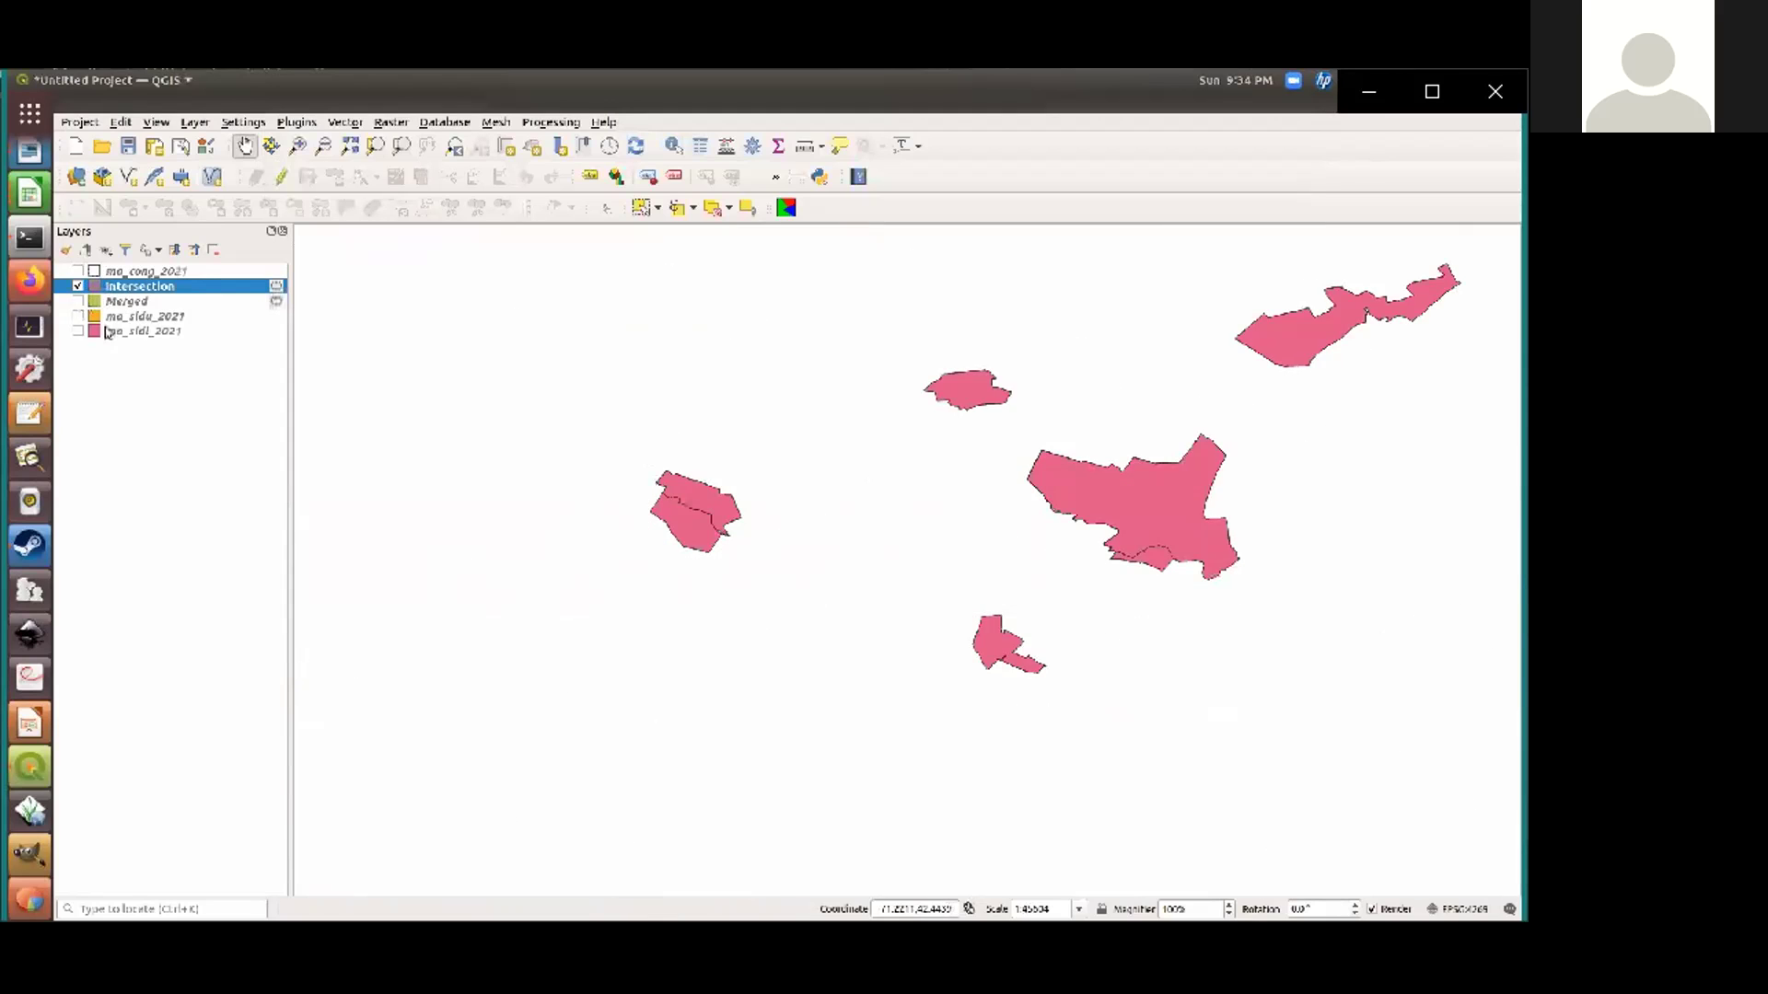
scroll(739, 468, down, 1)
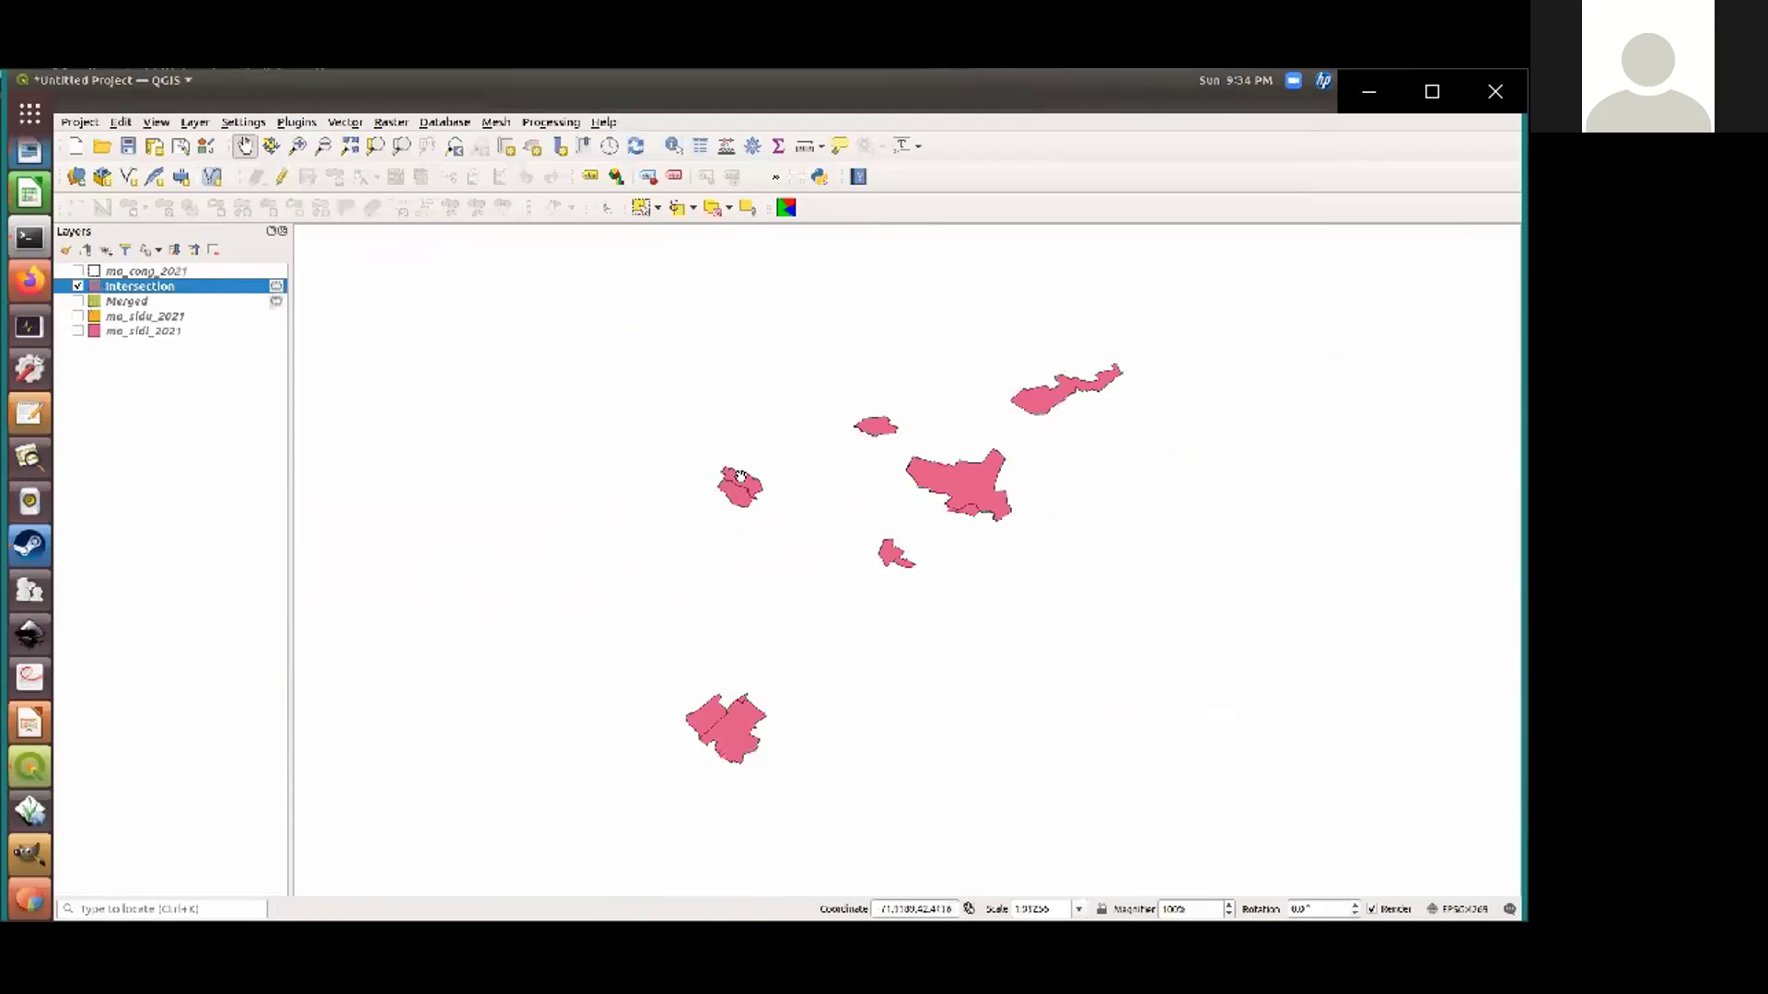
scroll(828, 572, up, 1)
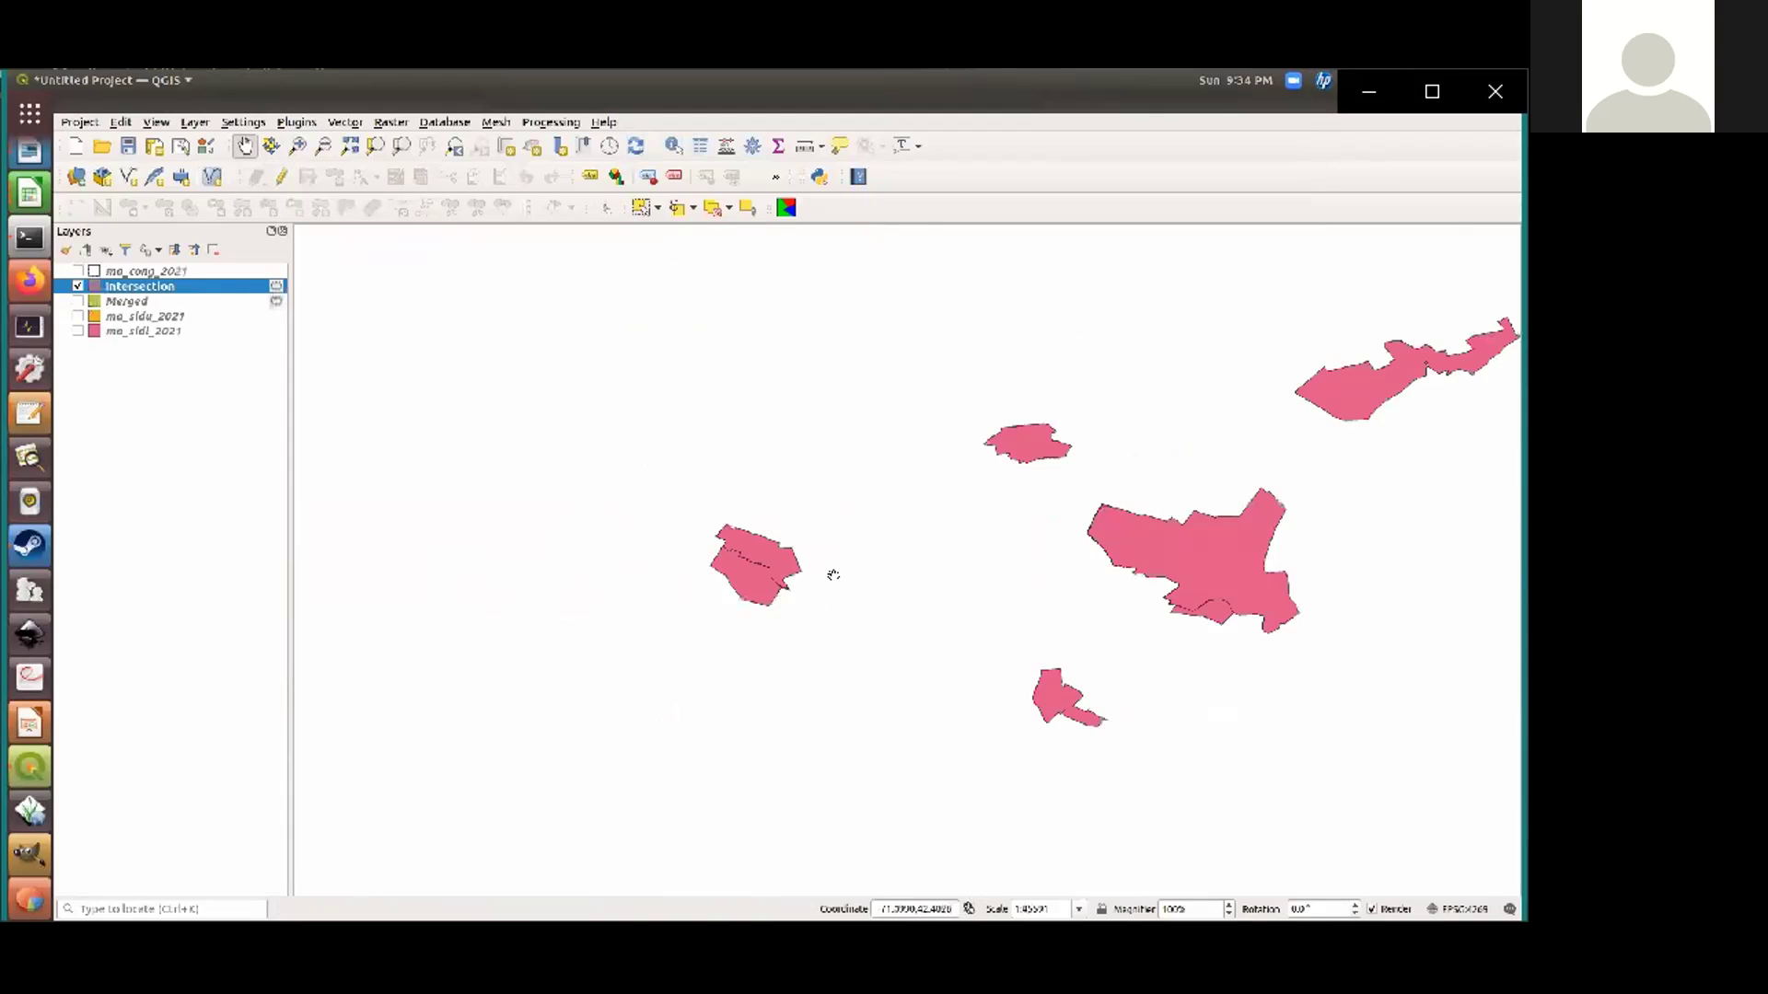
scroll(833, 564, down, 1)
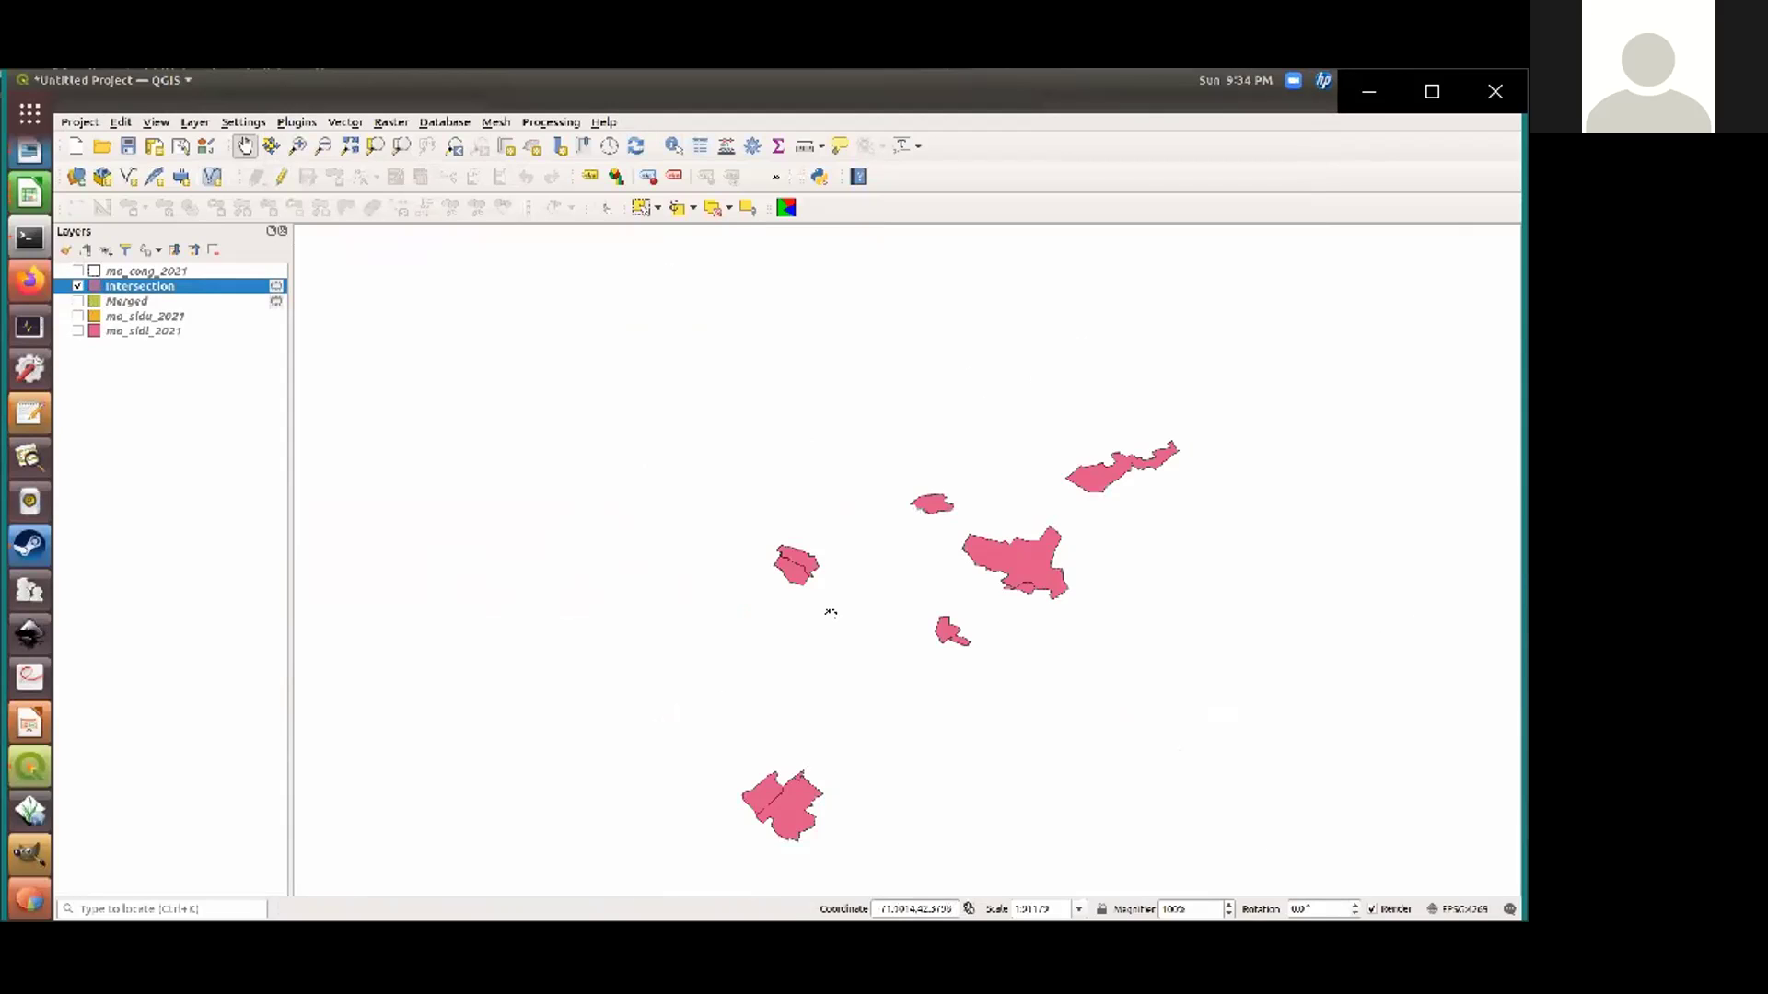
Identify the southern piece of the split Tufts University Students polygon and widen the results to read its attributes
scroll(769, 592, up, 1)
scroll(855, 479, up, 1)
scroll(715, 617, up, 1)
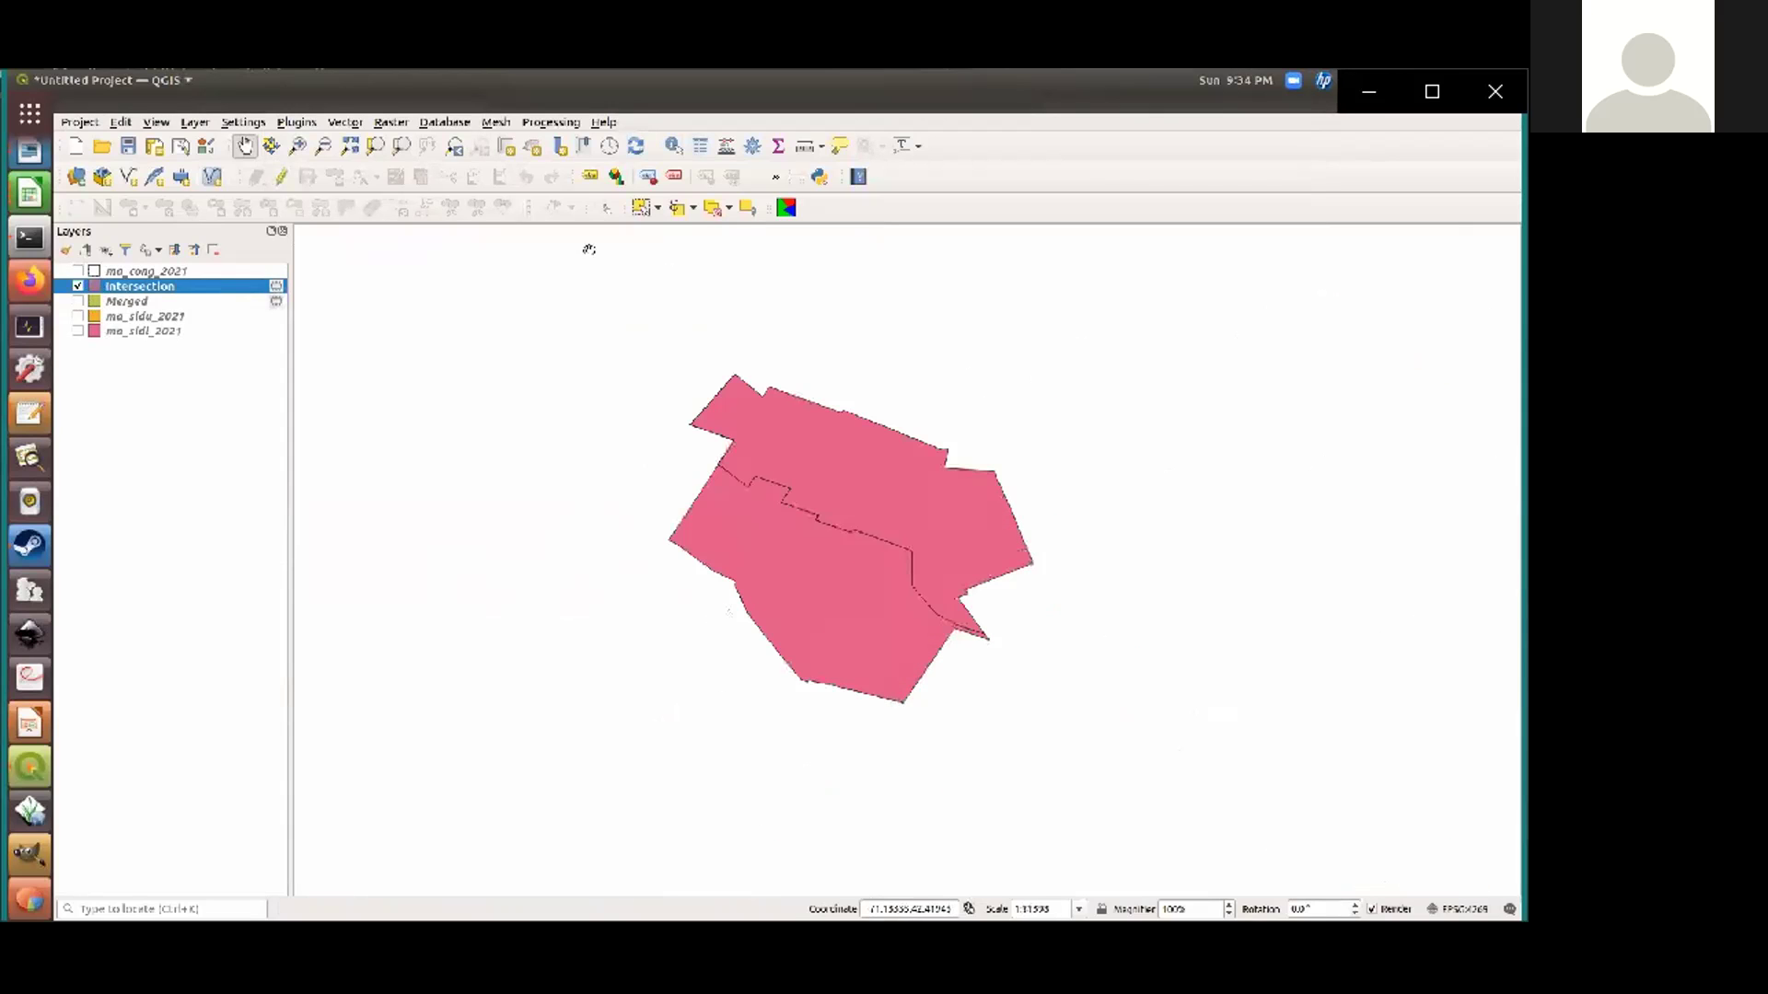
click(673, 146)
click(861, 580)
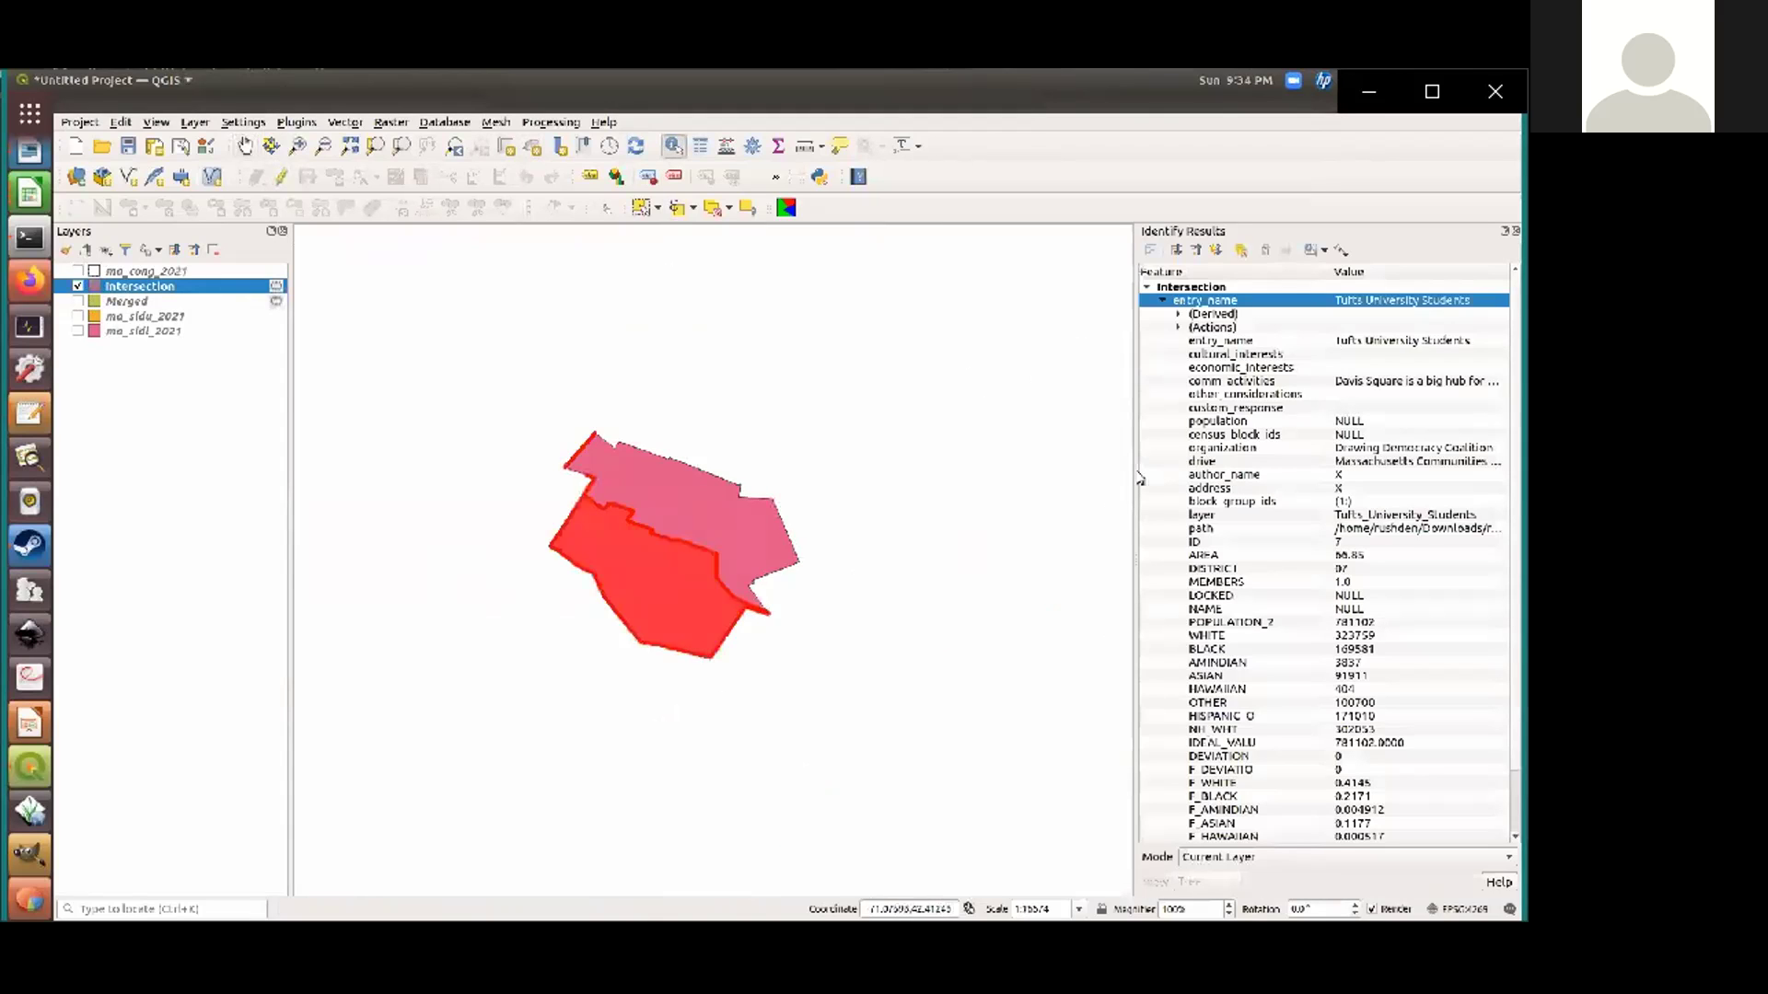
drag(1138, 466, 840, 489)
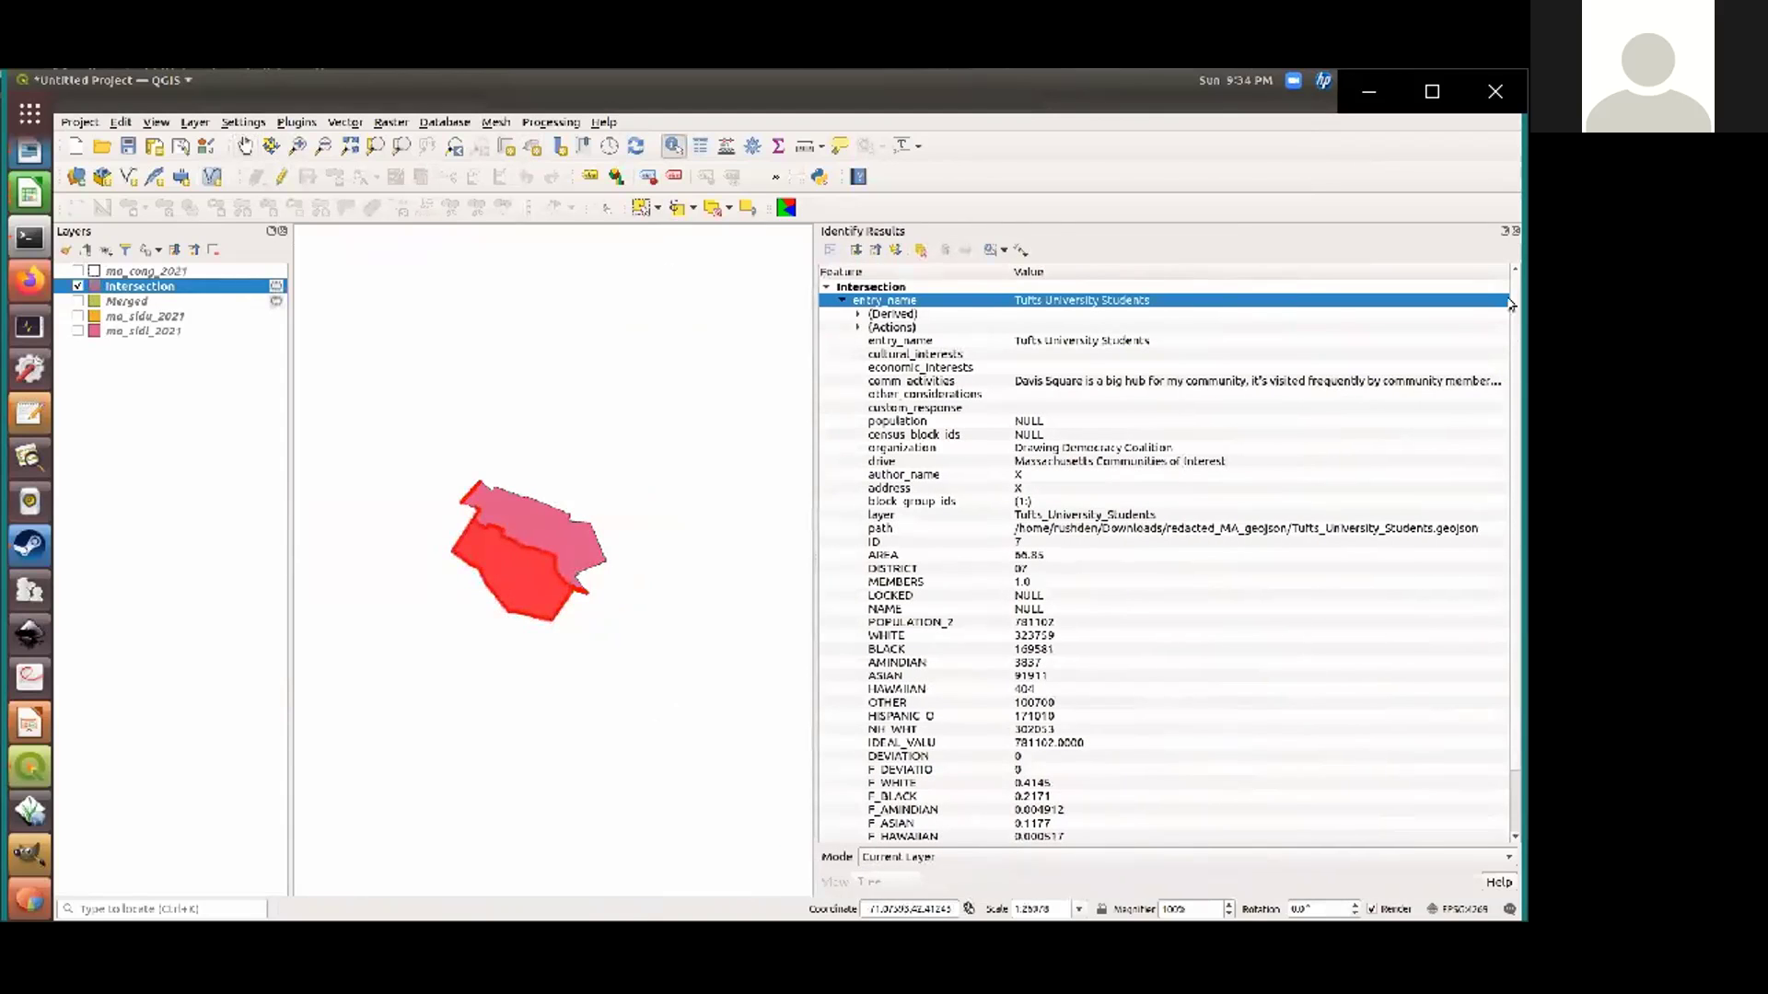
scroll(1132, 660, down, 2)
scroll(1117, 682, up, 2)
Compare the district attributes of the northern and southern pieces of the Tufts University Students polygon
click(559, 534)
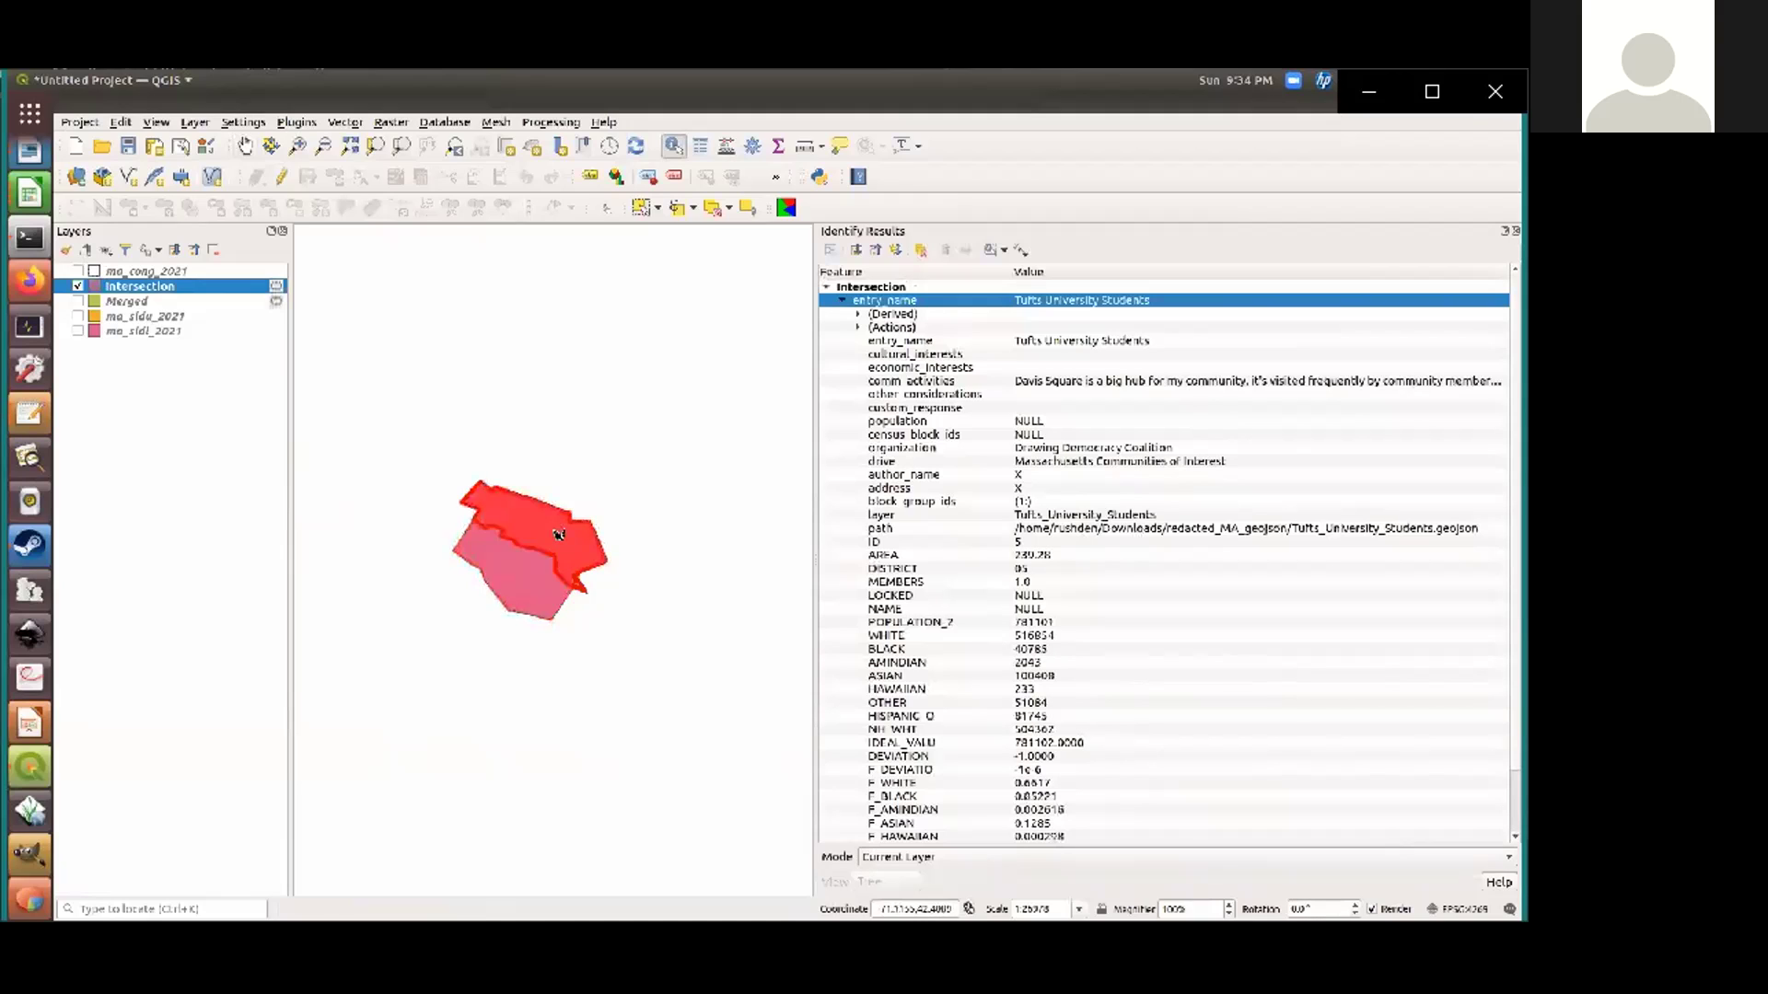
click(537, 586)
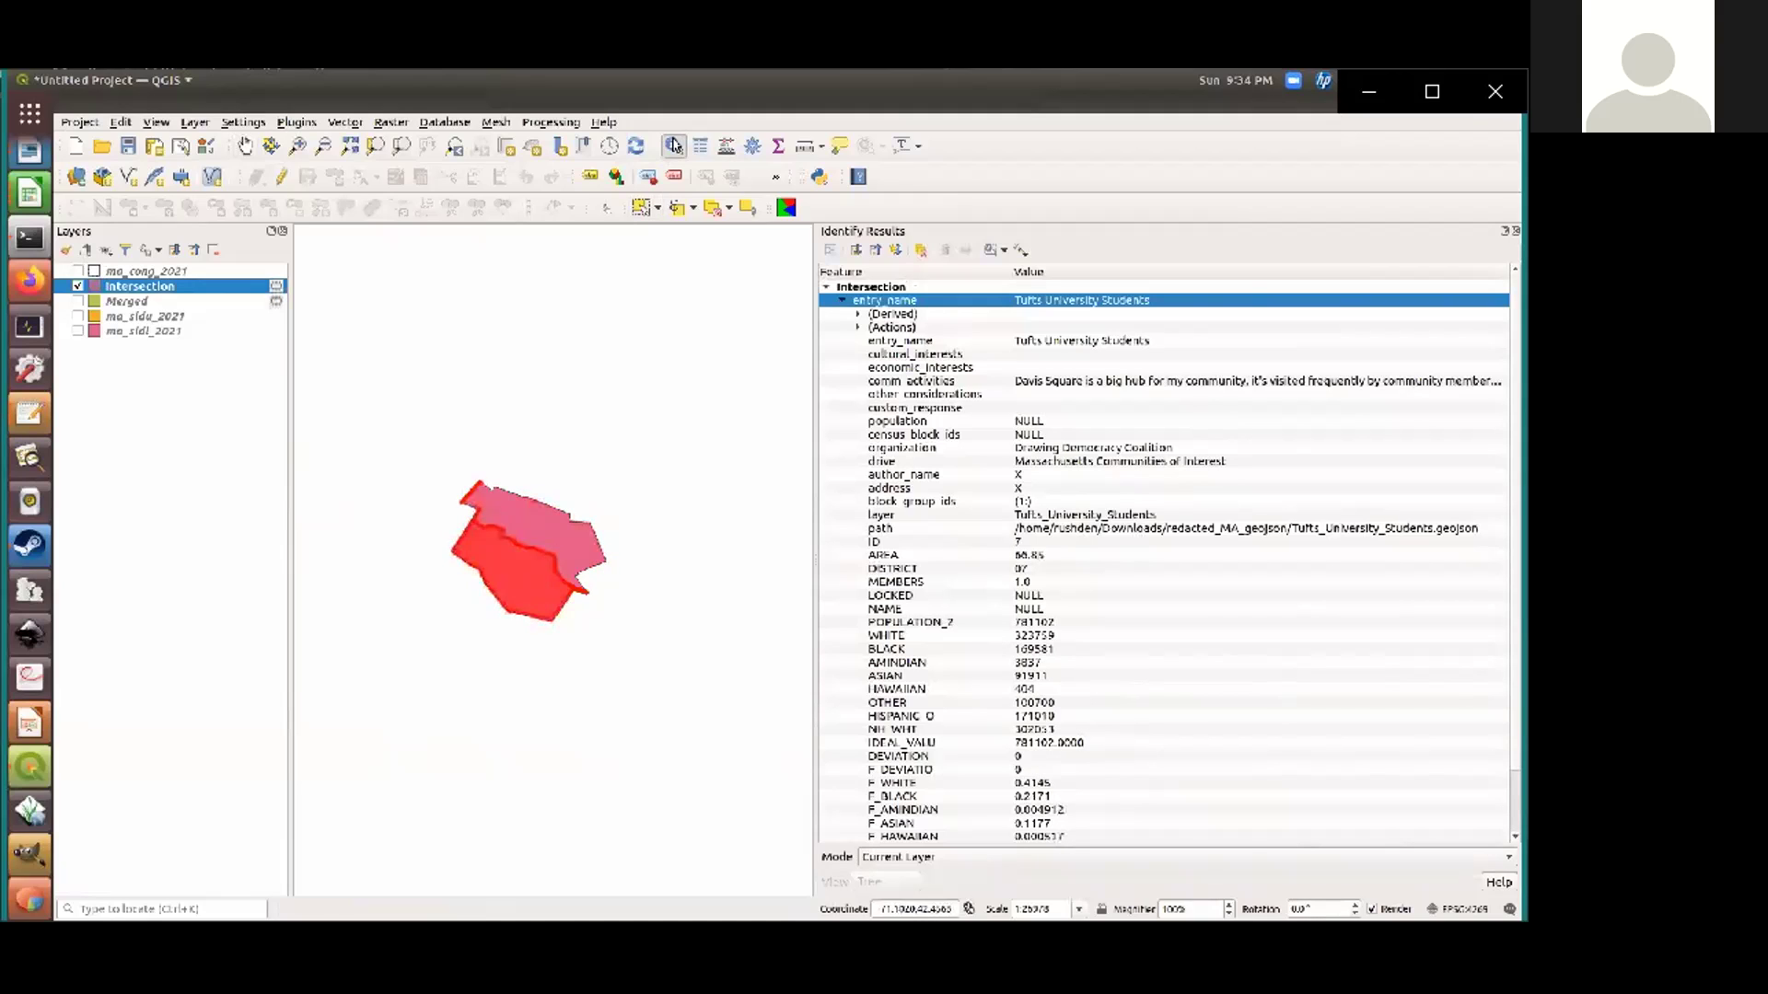
click(562, 529)
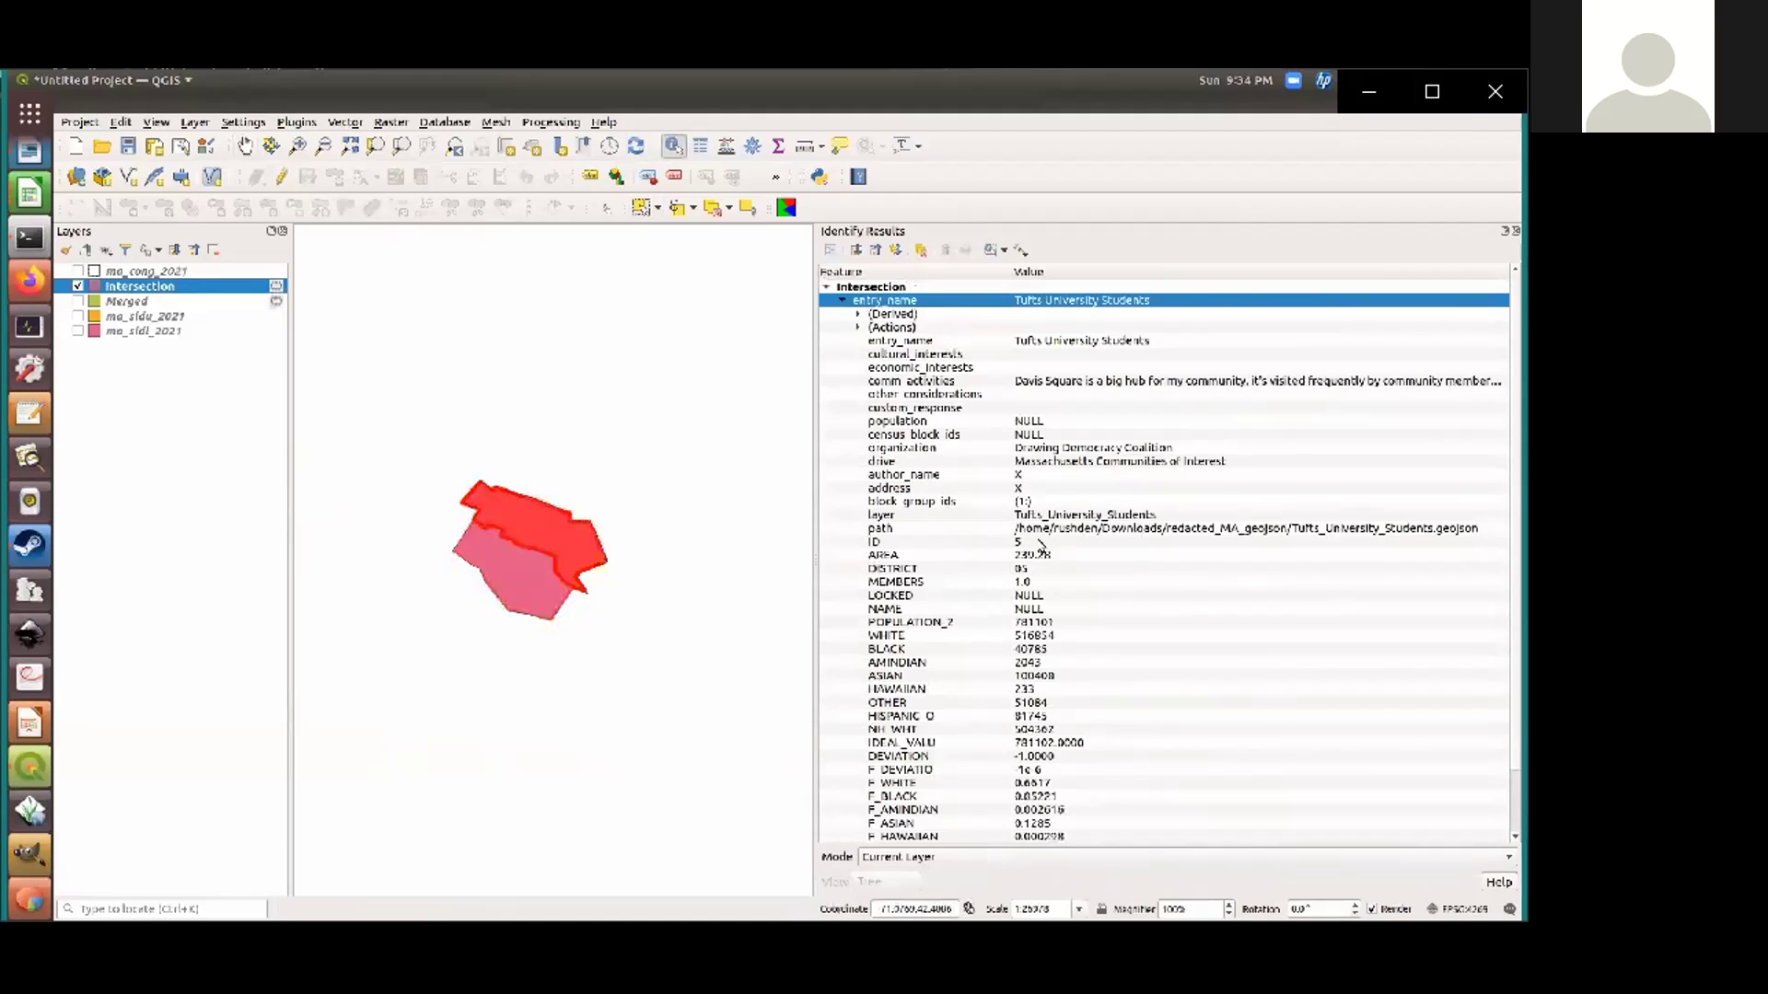
click(545, 599)
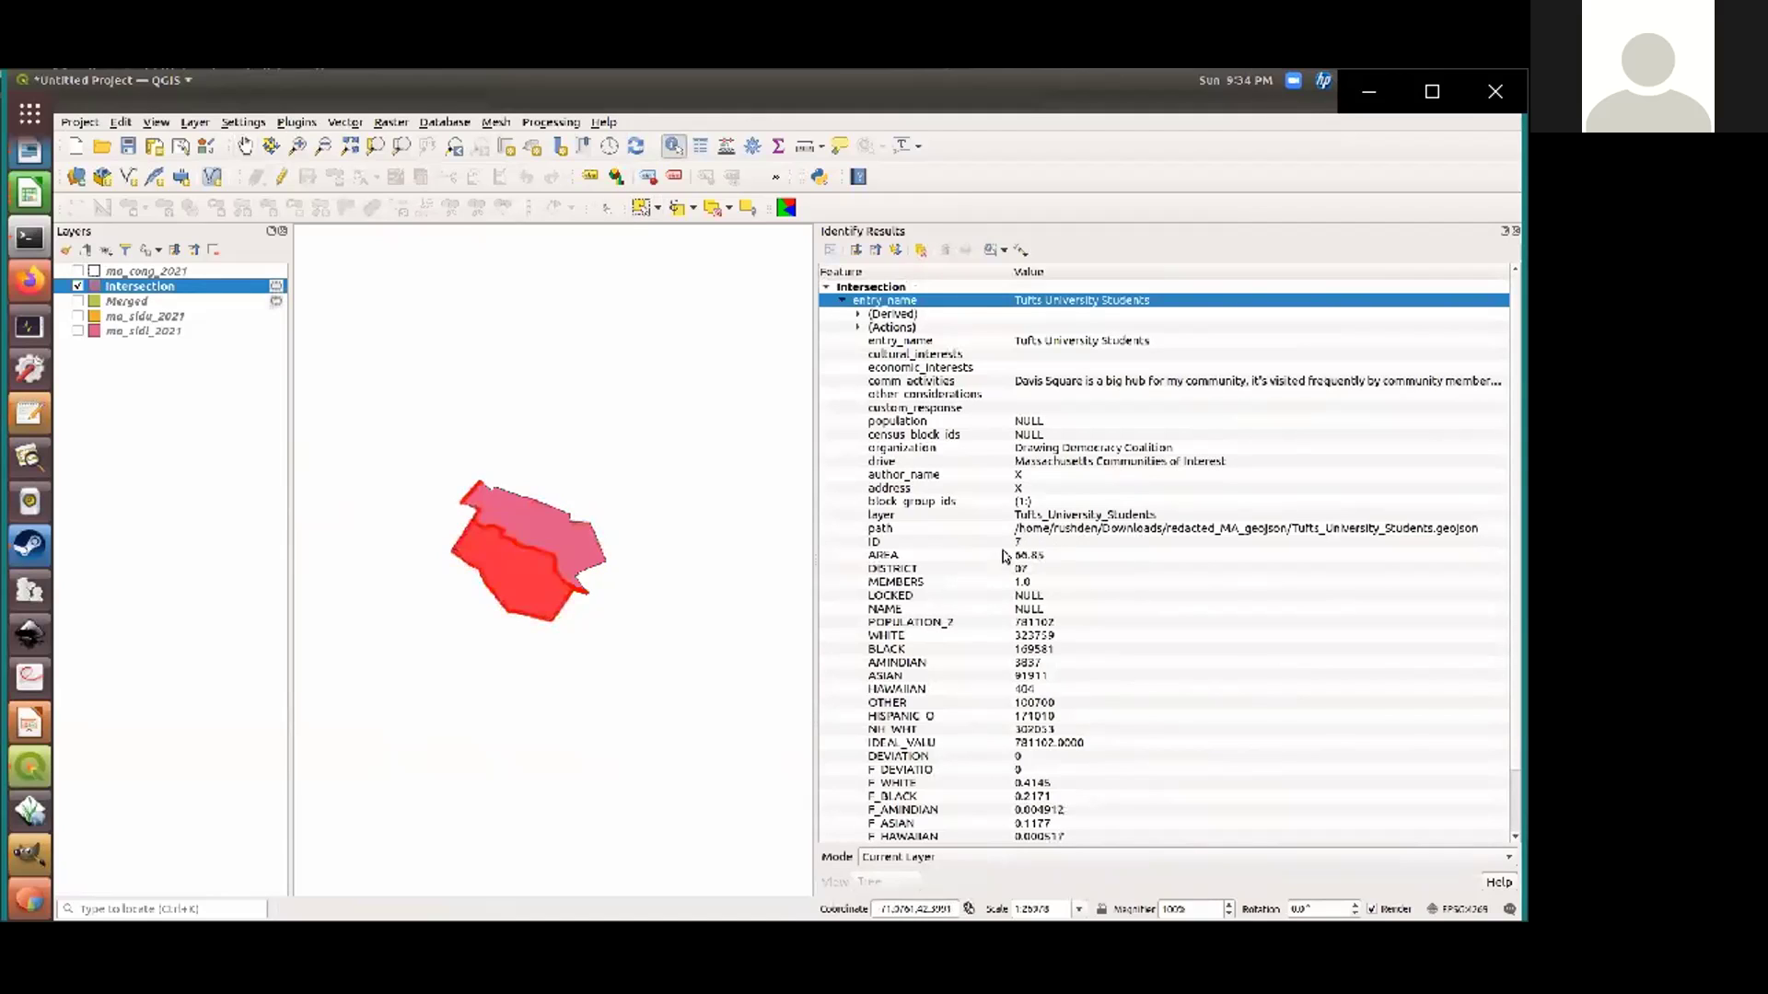
Sort the Intersection attribute table by entry_name, widen that column and select both Immigrant Community of Revere rows
right_click(196, 286)
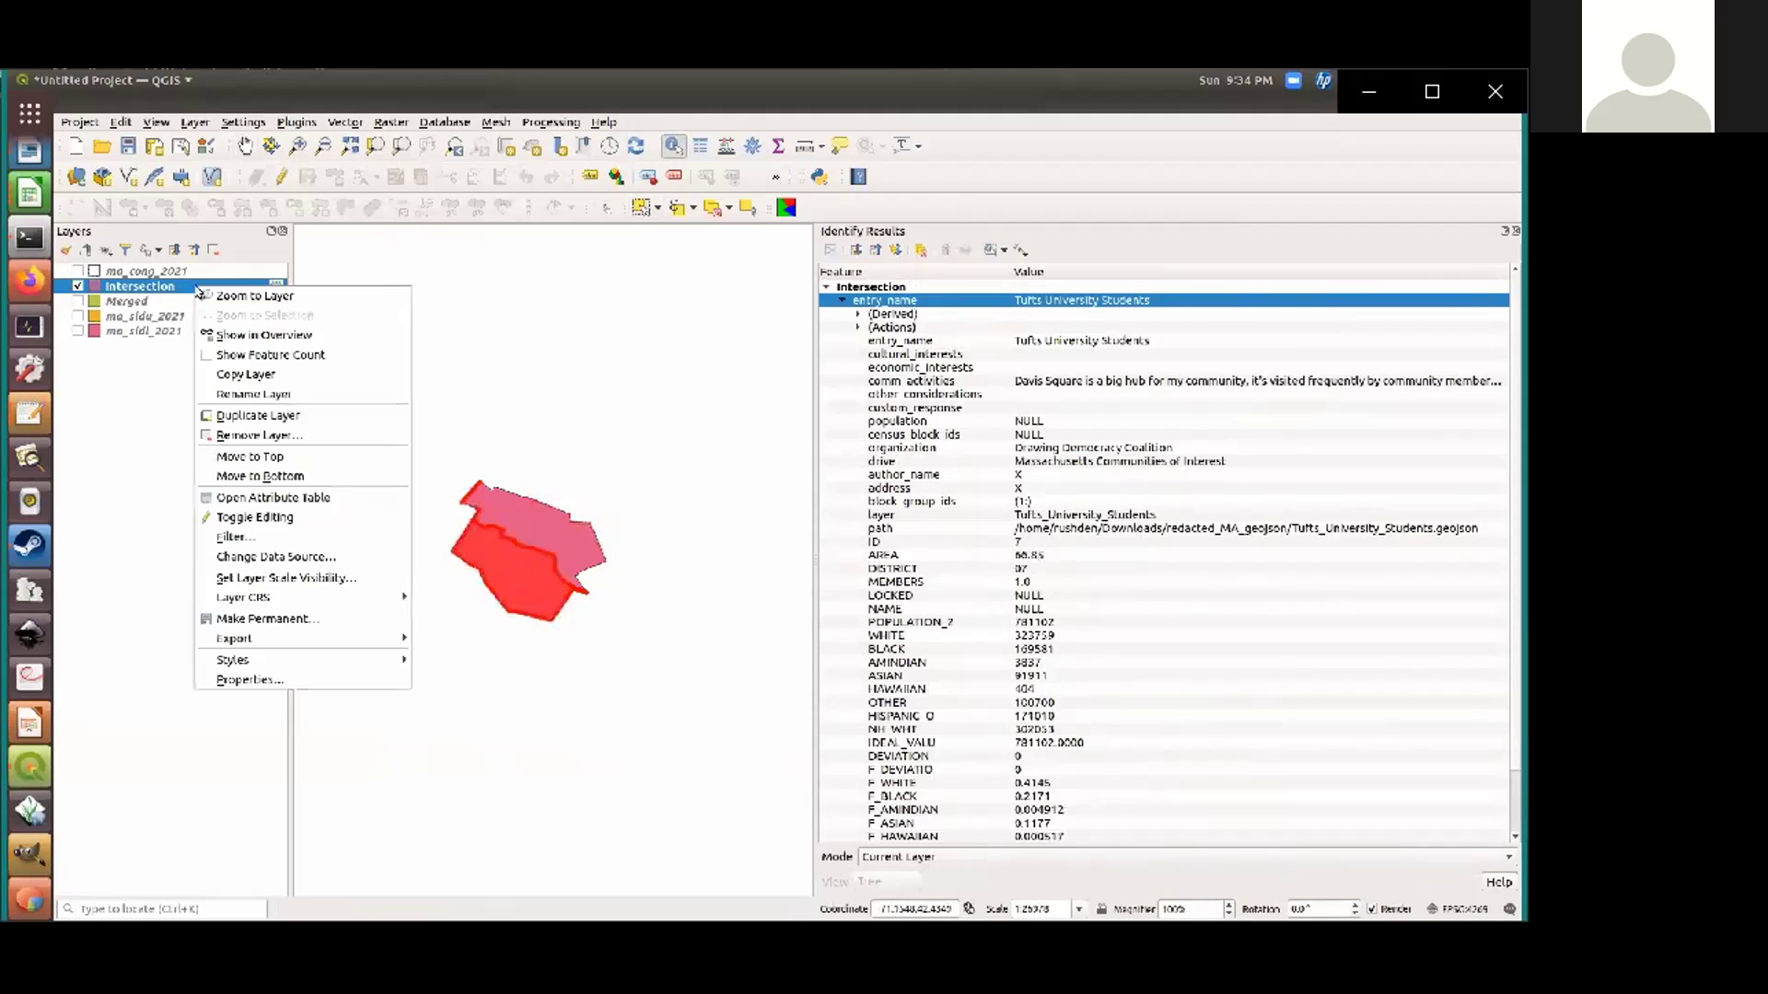
click(371, 510)
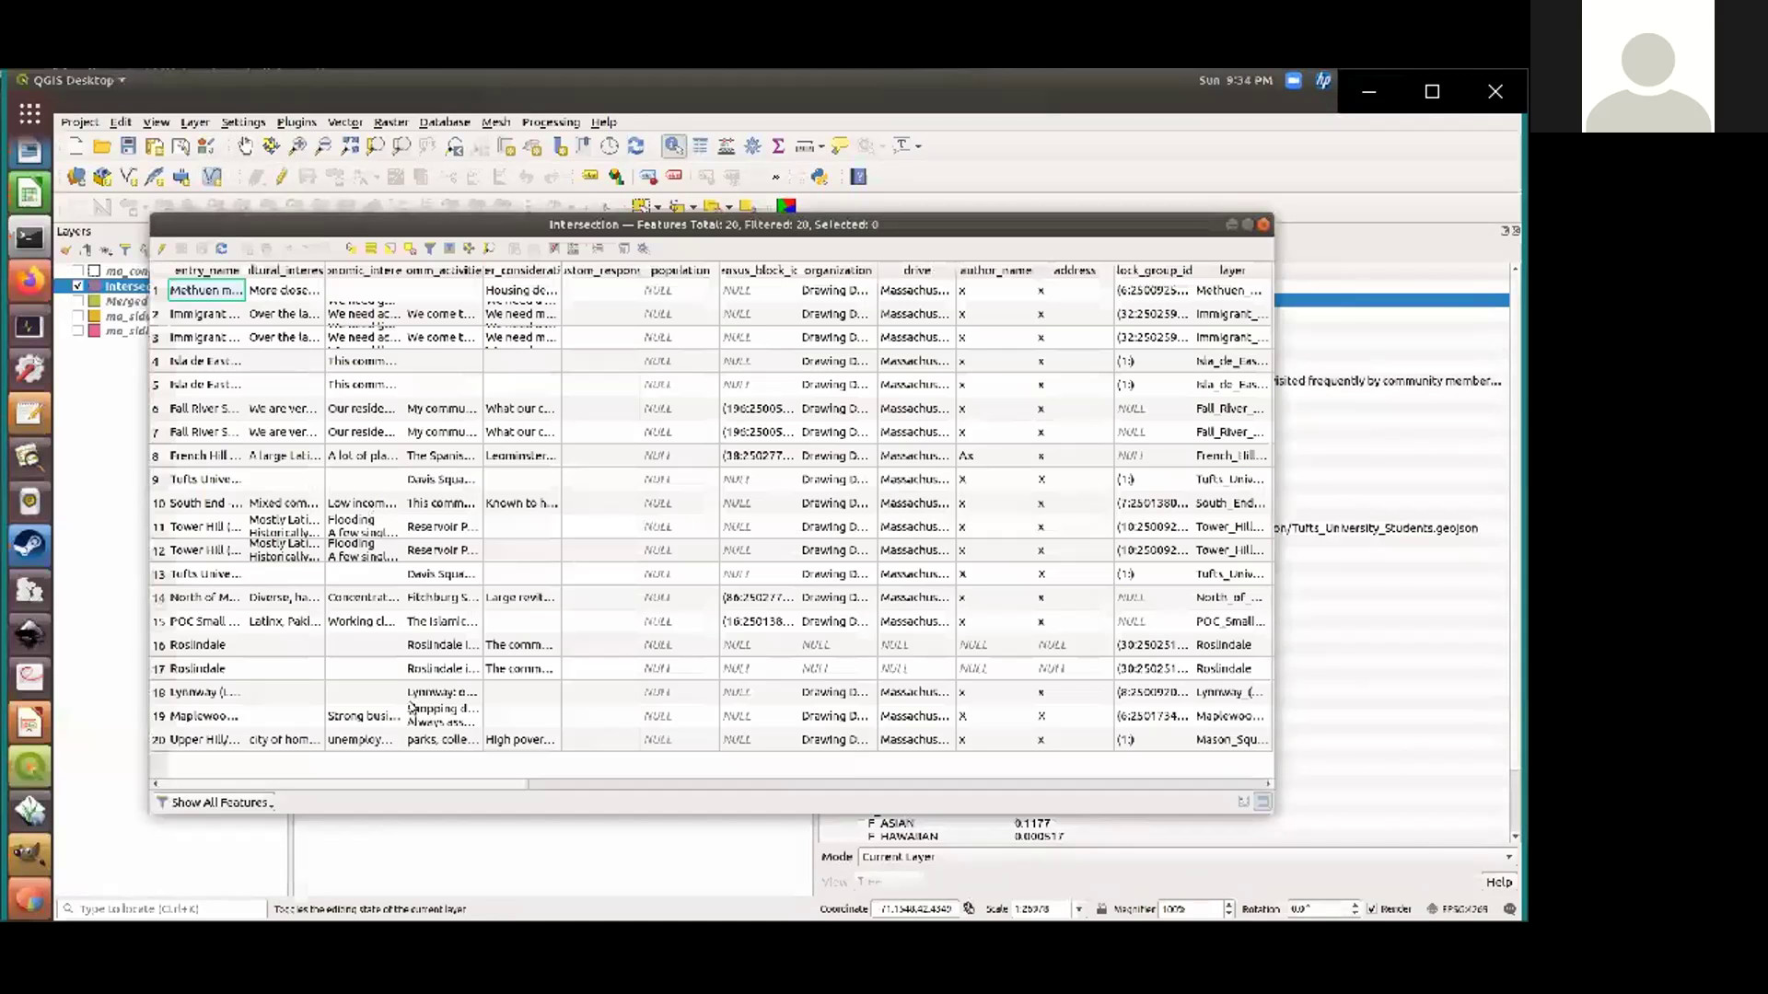
click(210, 270)
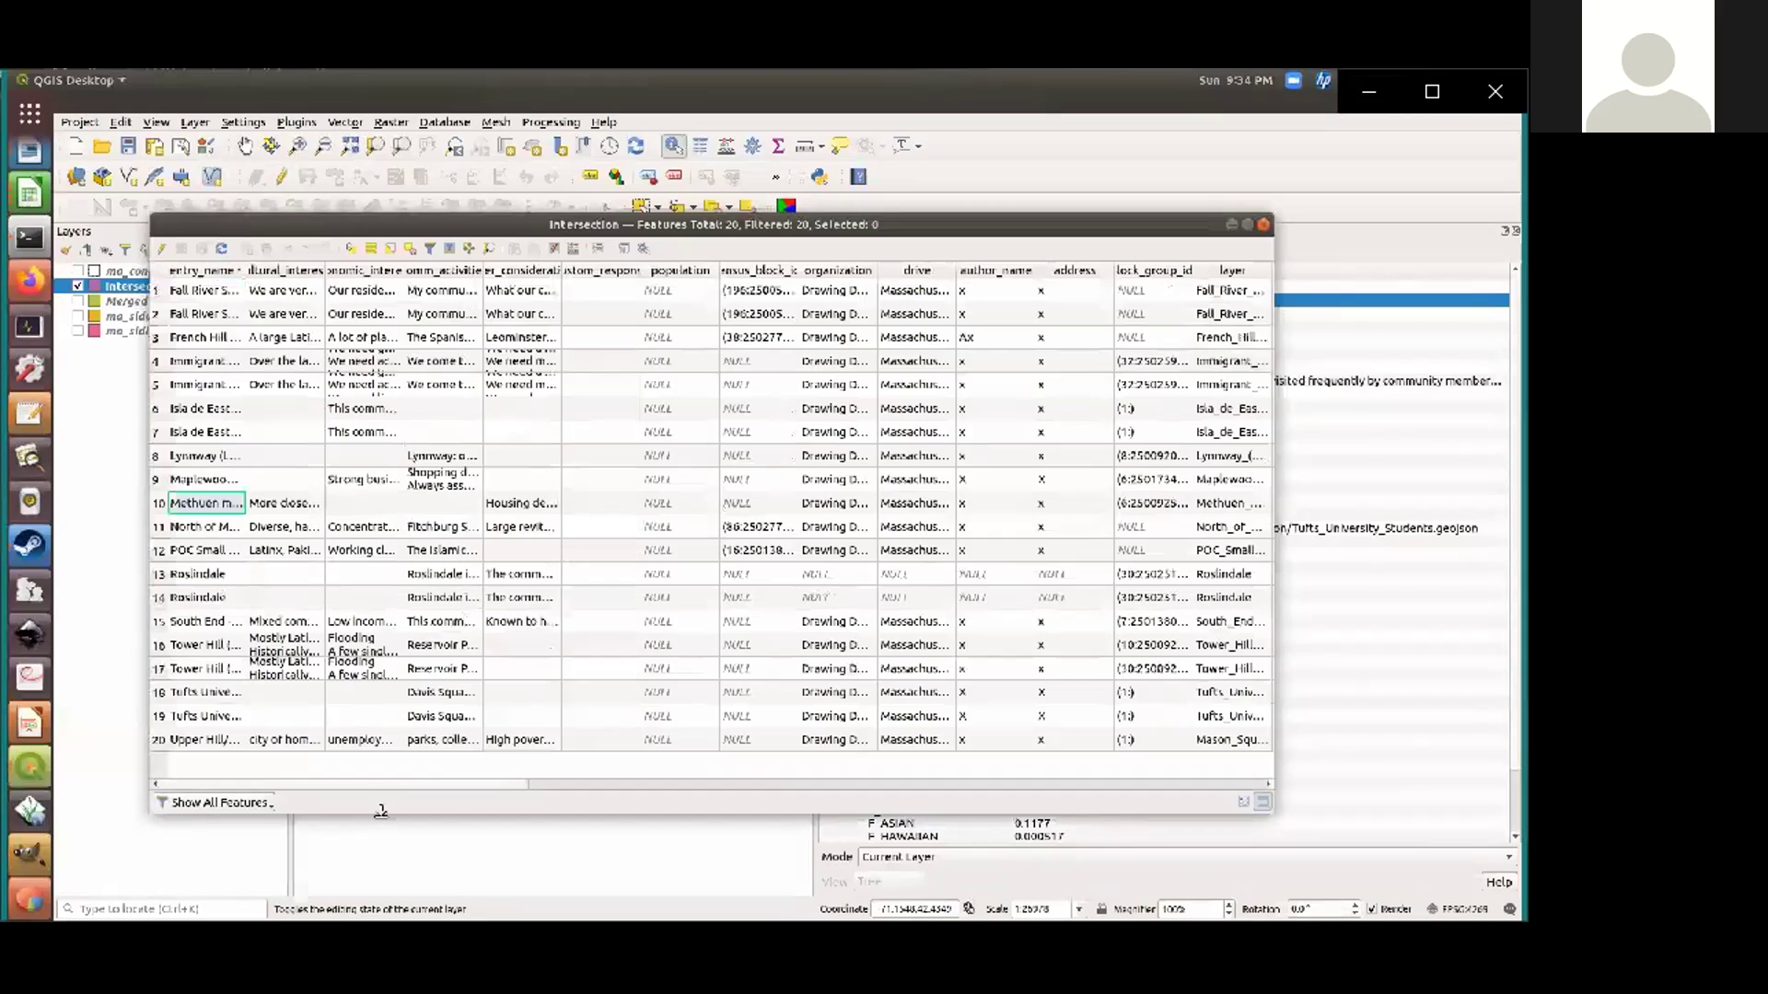
drag(246, 270, 446, 267)
drag(156, 290, 158, 385)
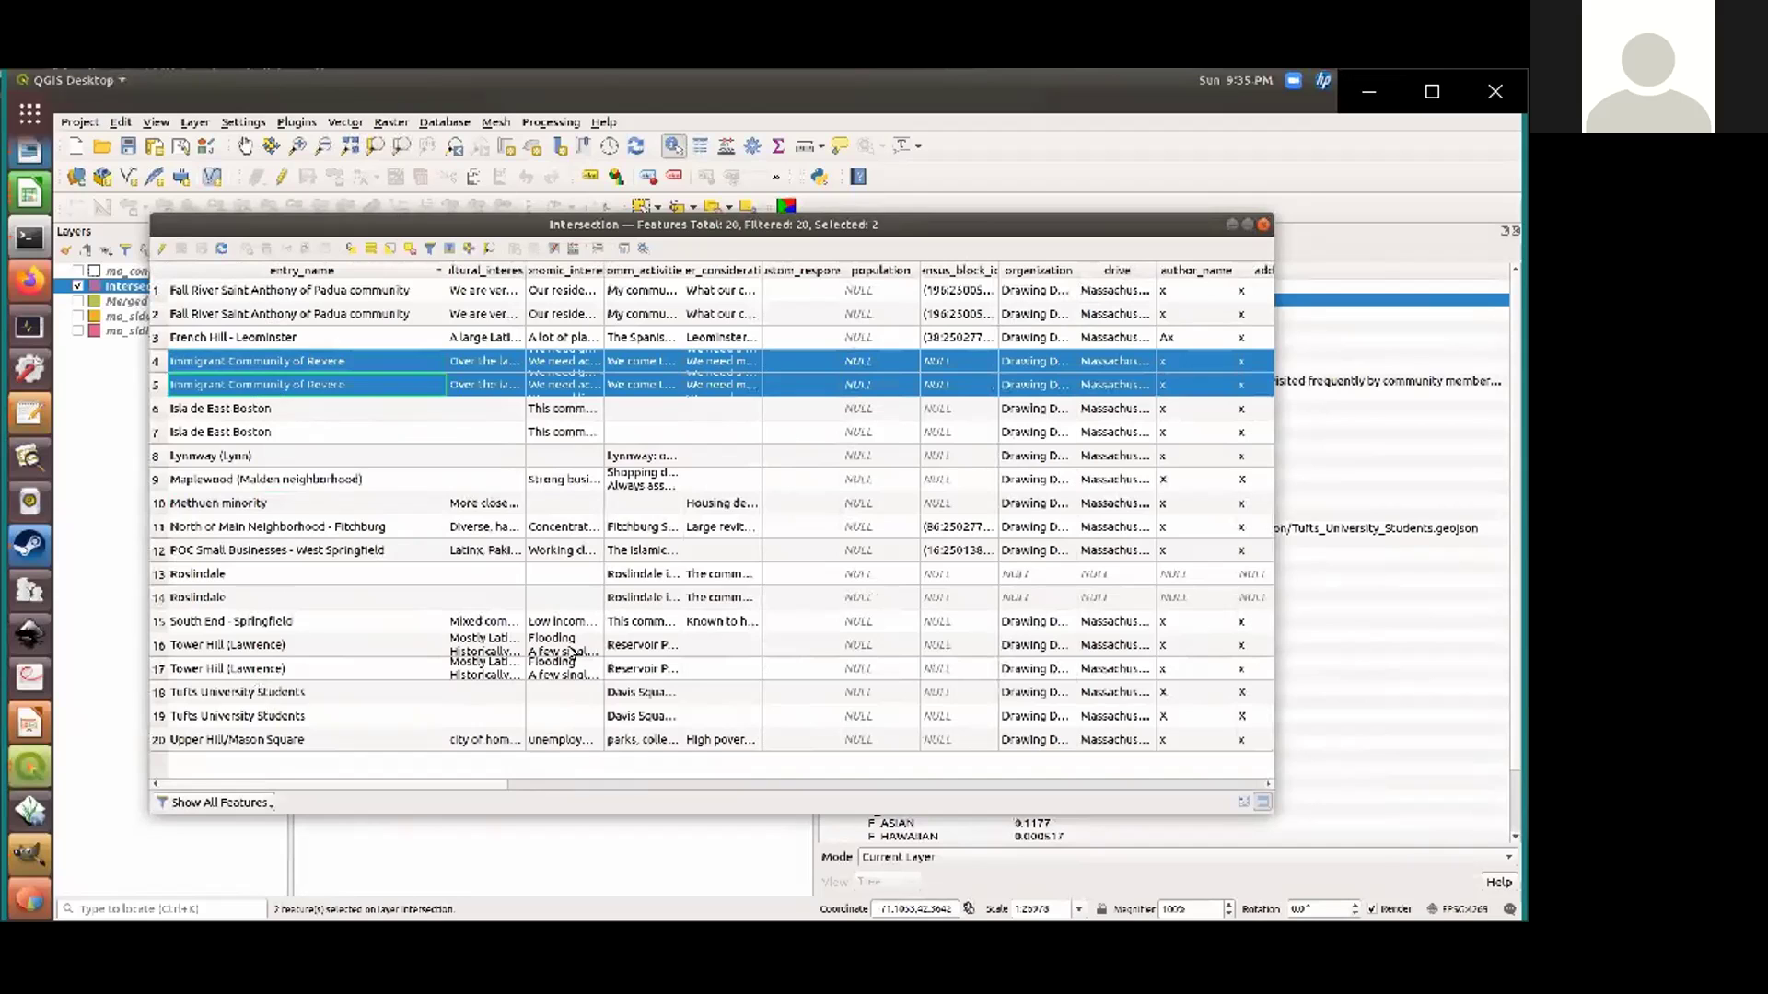
click(1264, 224)
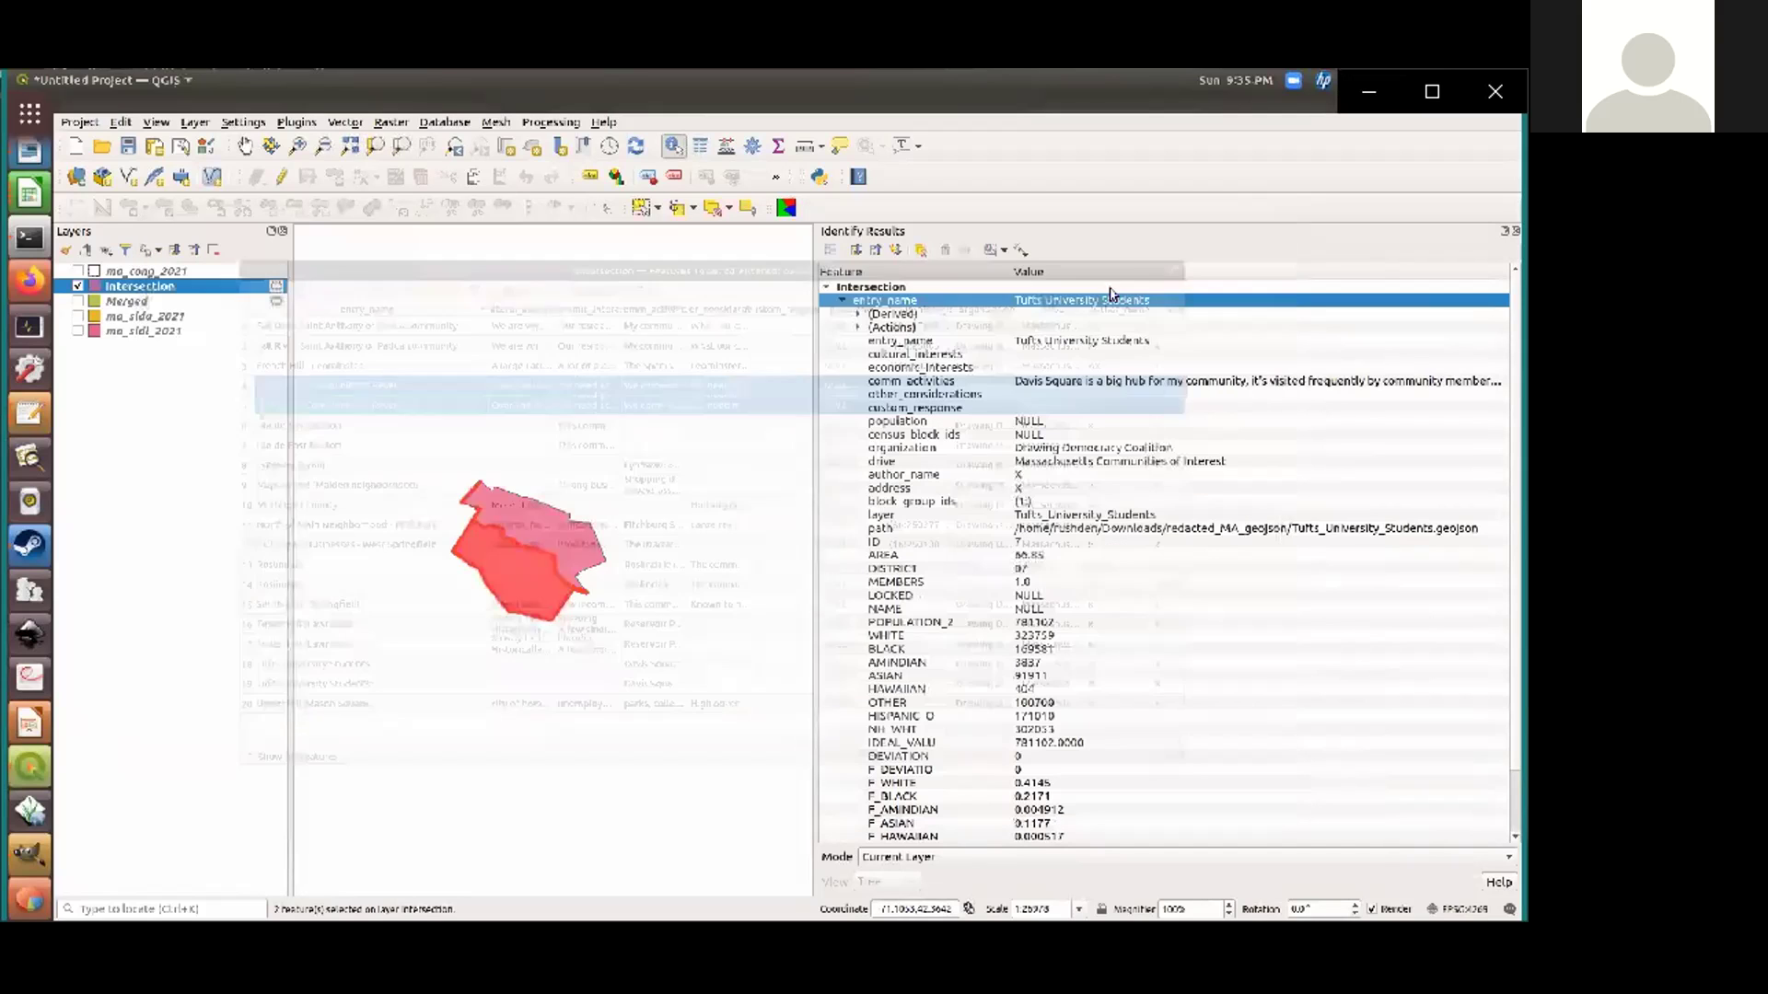
Close the identify results and deselect the Revere features on the Intersection layer
click(1513, 232)
scroll(764, 471, down, 3)
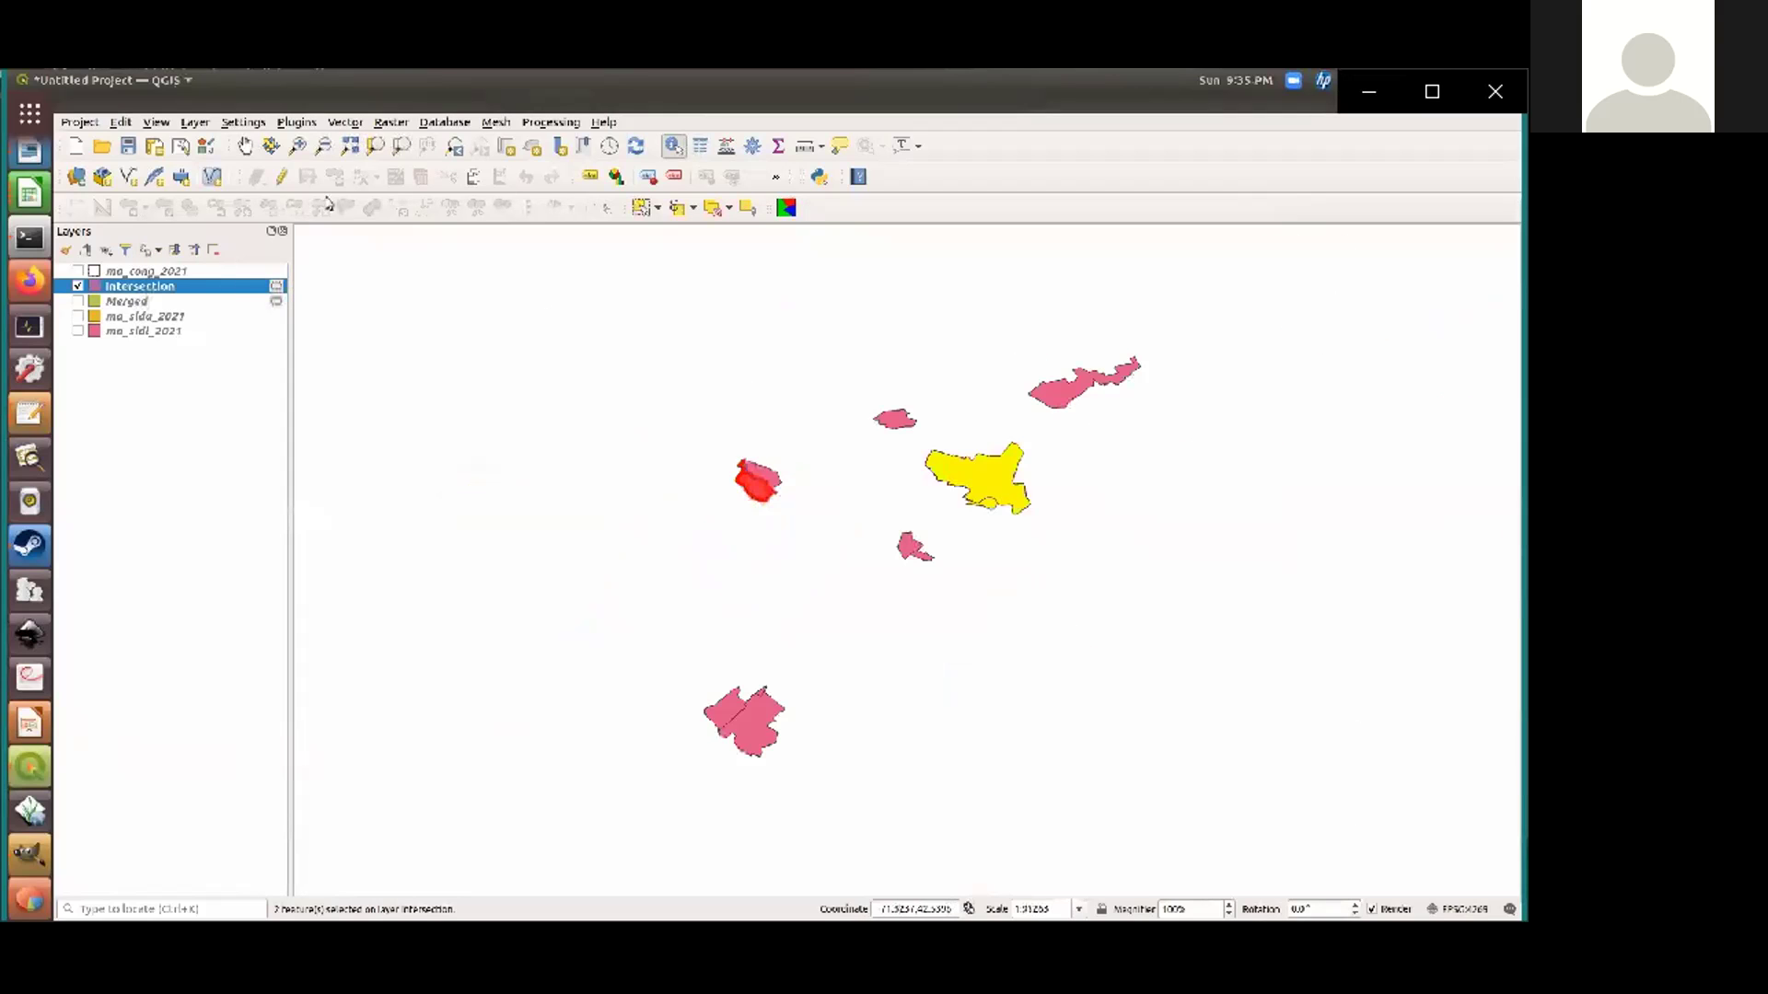
click(717, 210)
Hide the Intersection layer and show the ma_sldu_2021 and Merged layers
scroll(689, 415, down, 4)
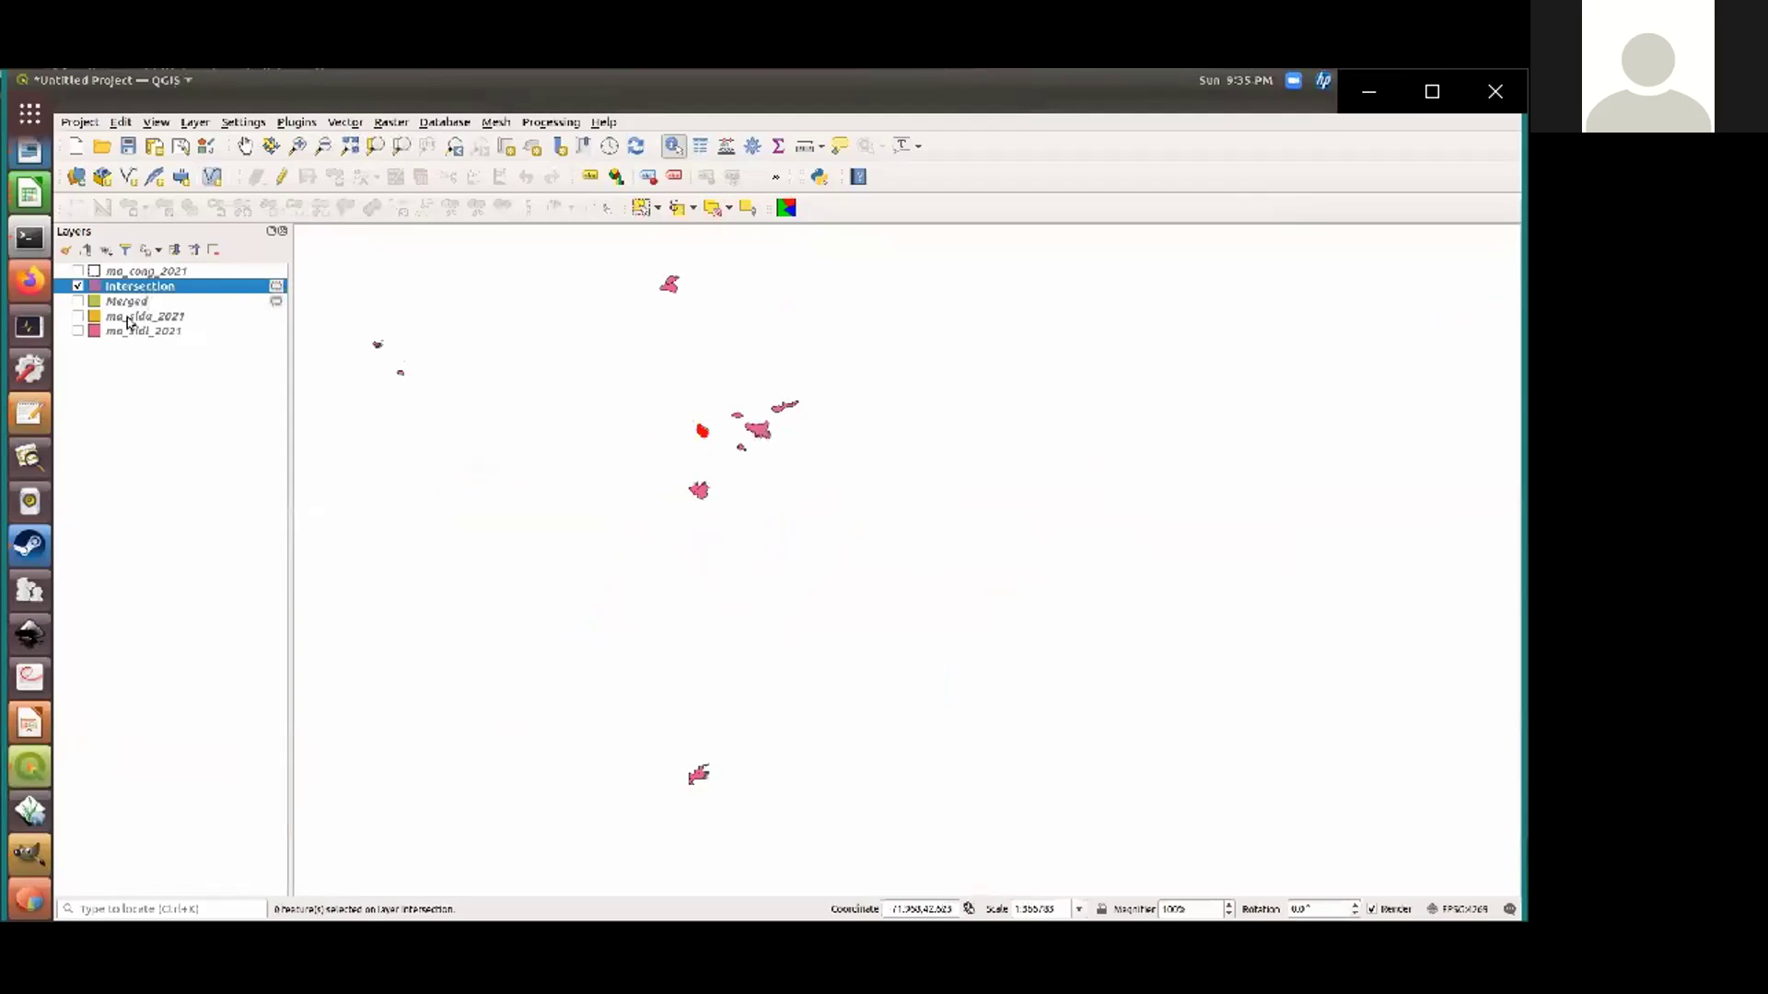
click(77, 285)
click(244, 145)
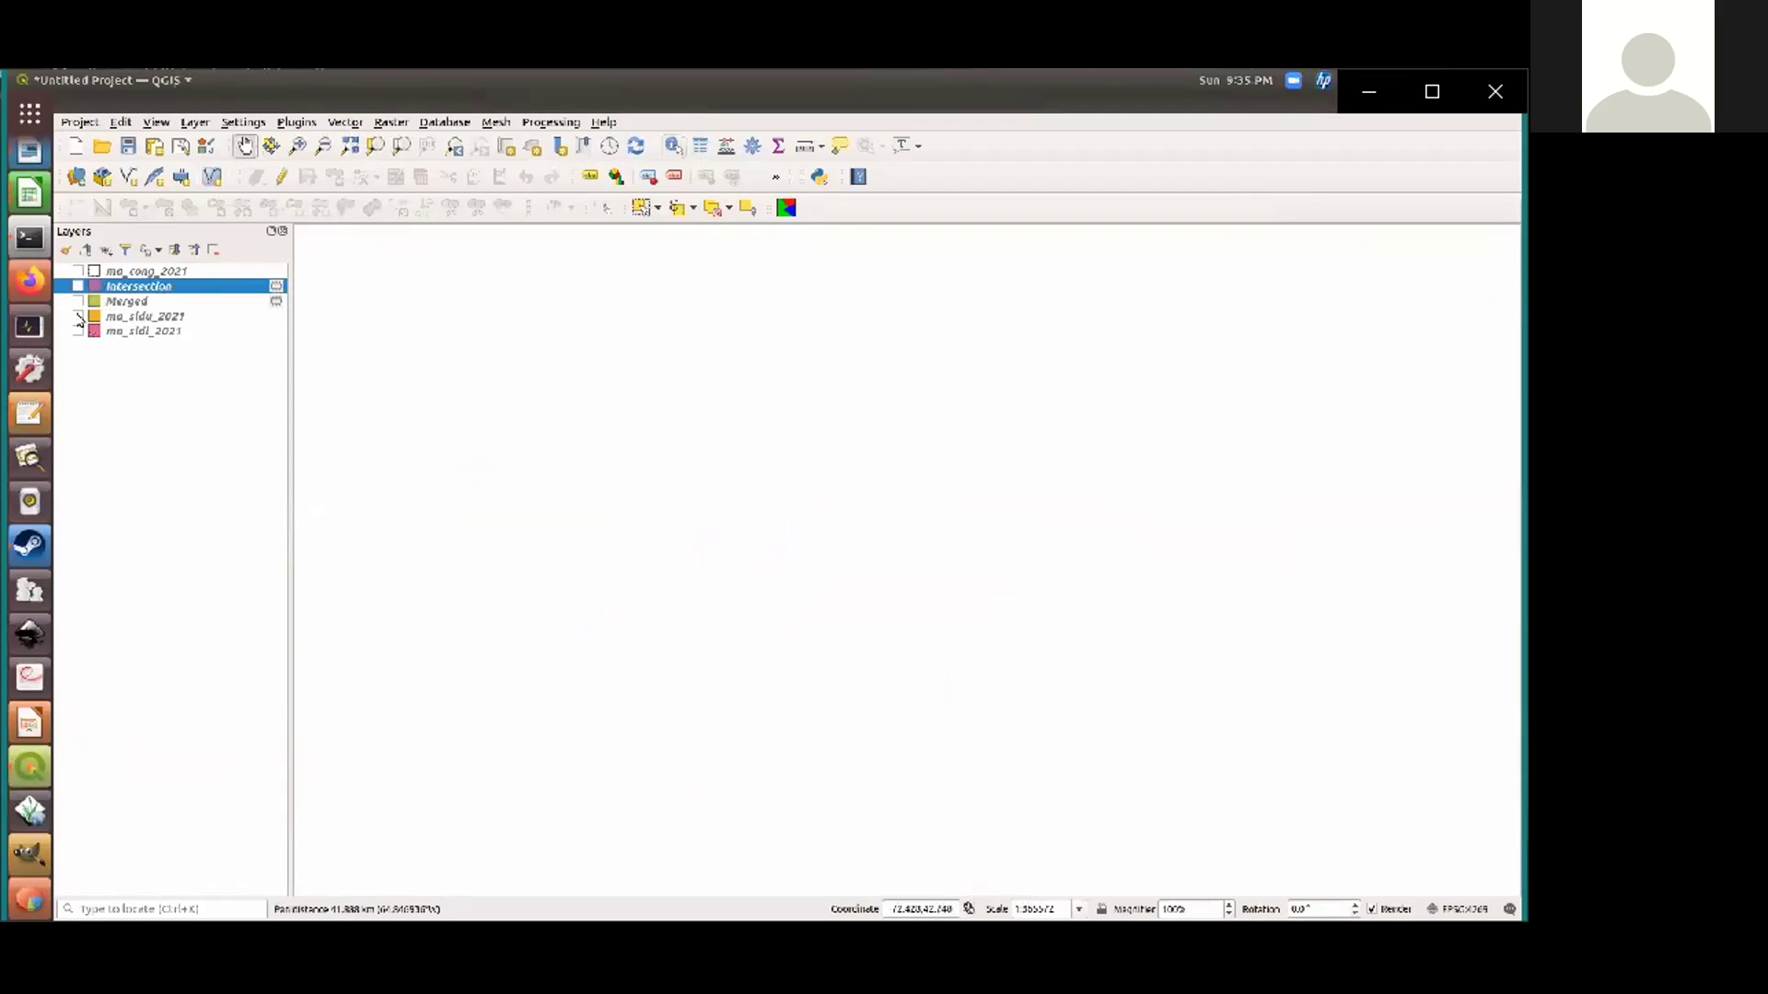
click(79, 316)
click(79, 301)
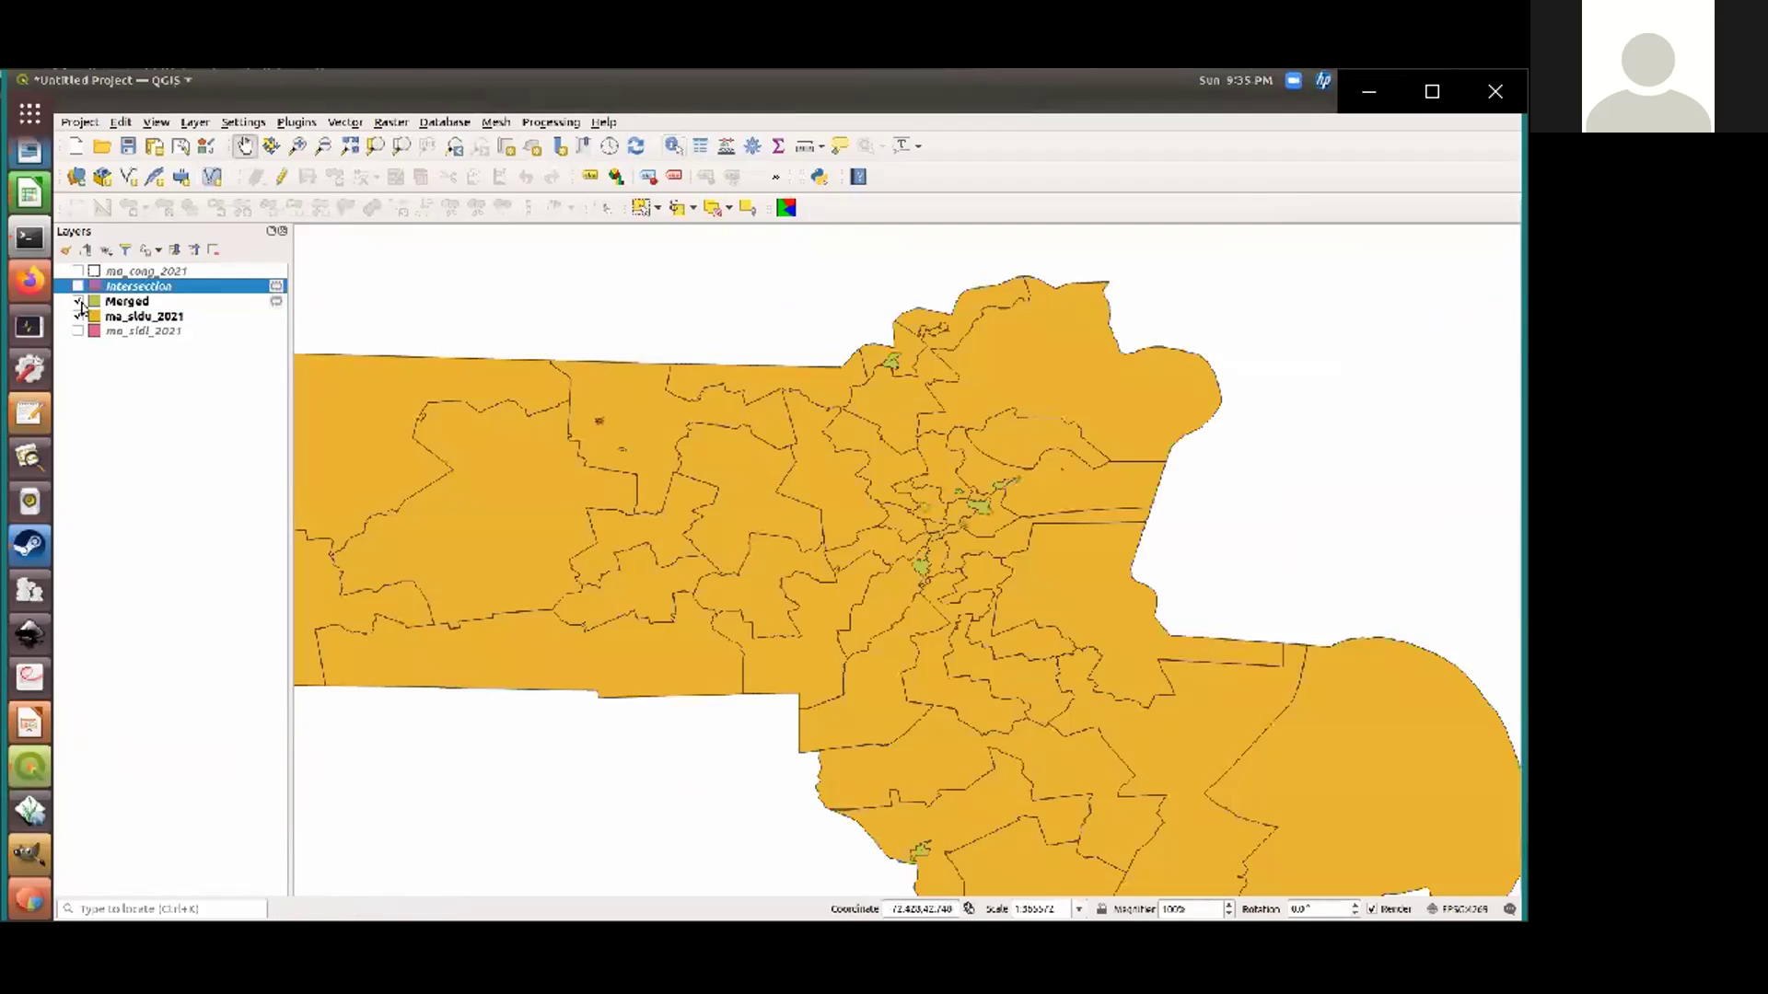
Show the ma_cong_2021 layer and copy all style categories from it
right_click(151, 275)
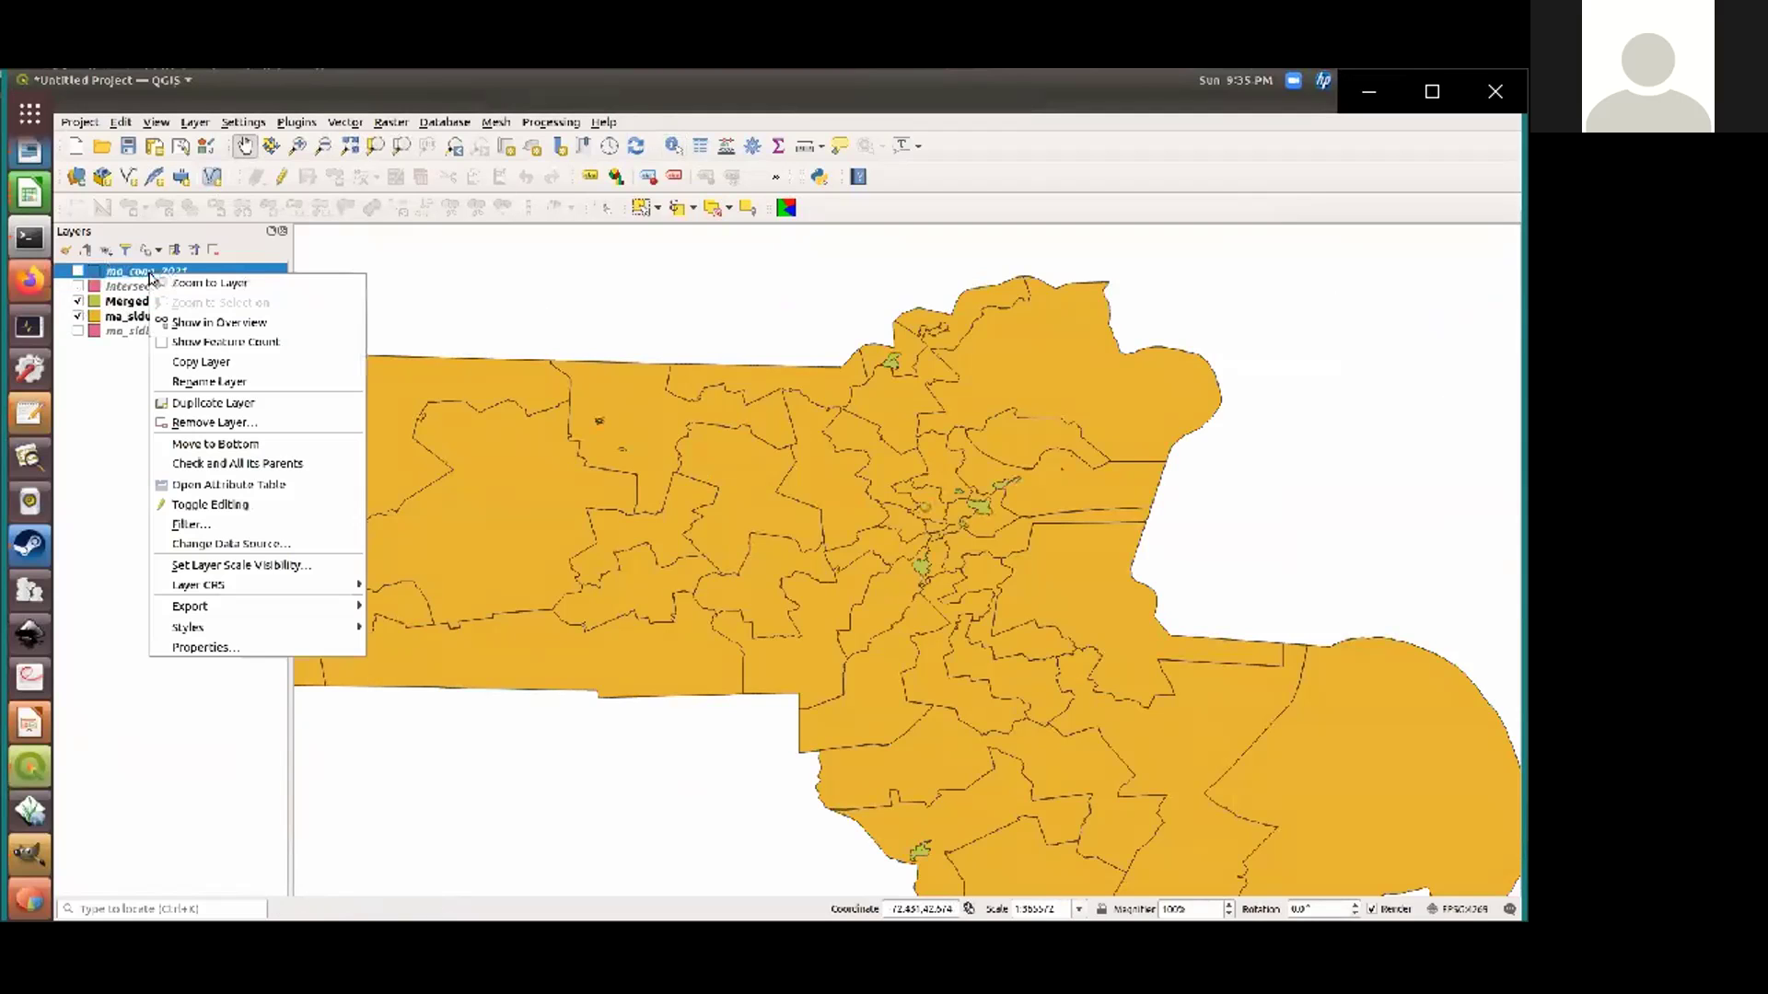
click(83, 273)
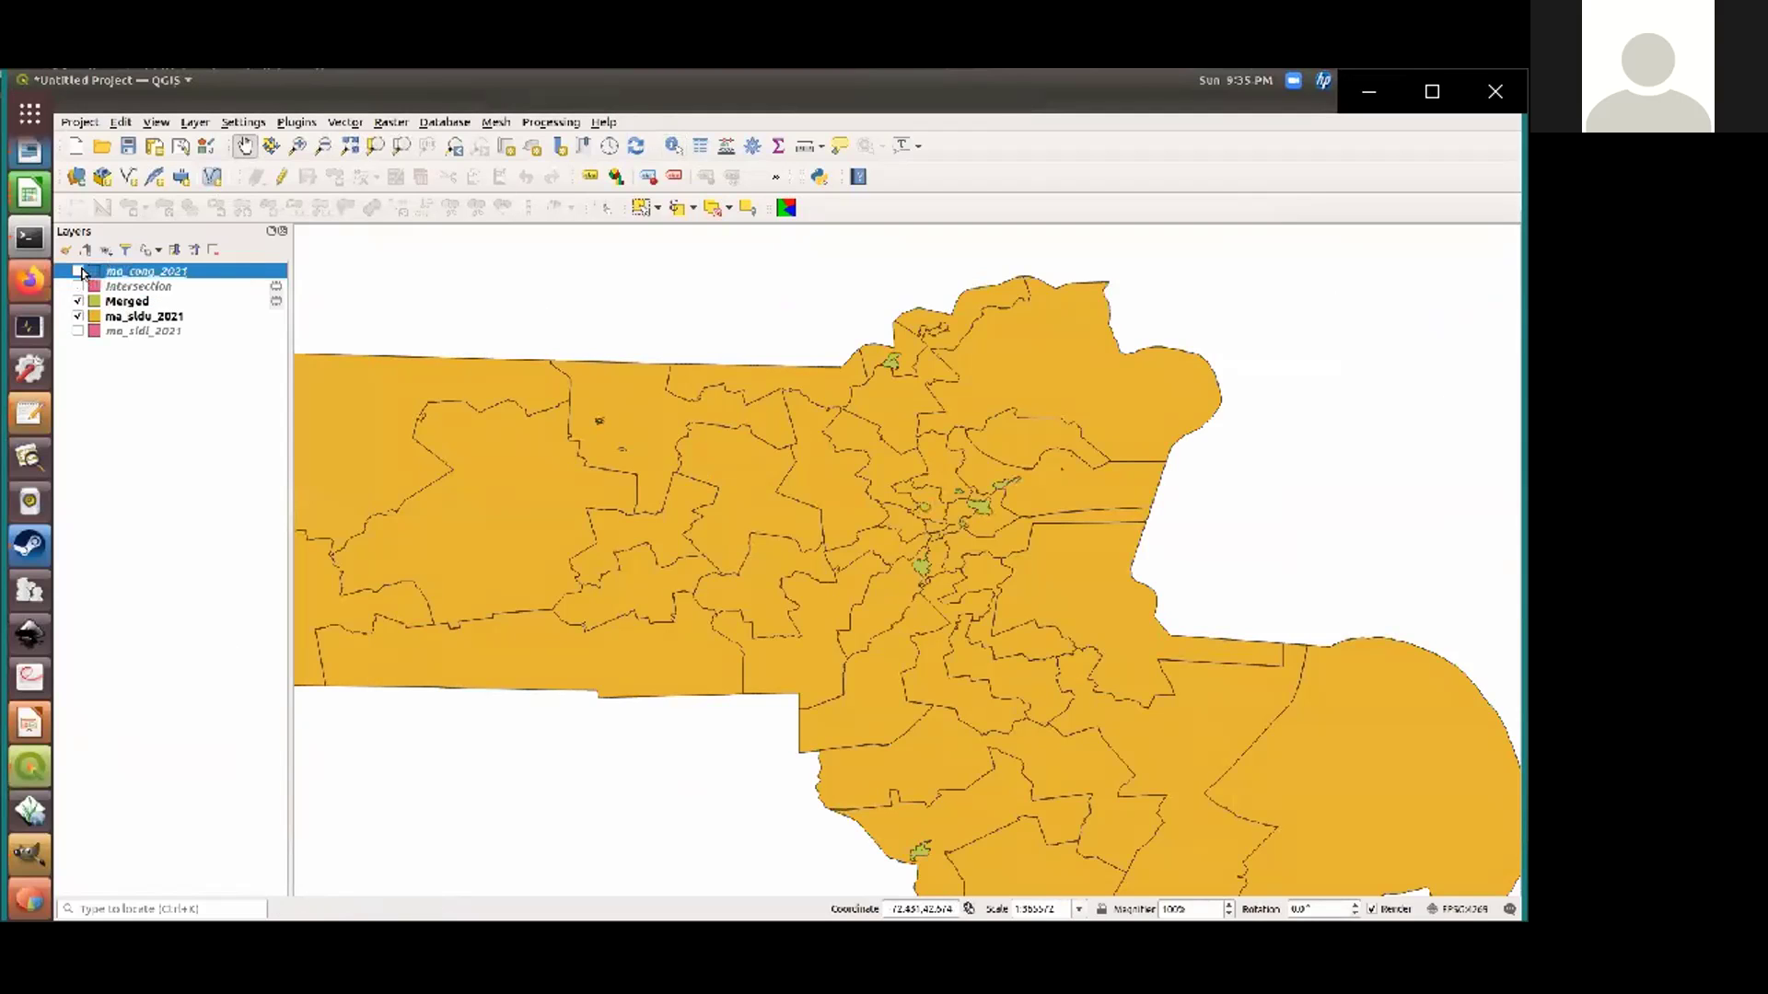
double_click(83, 273)
click(974, 823)
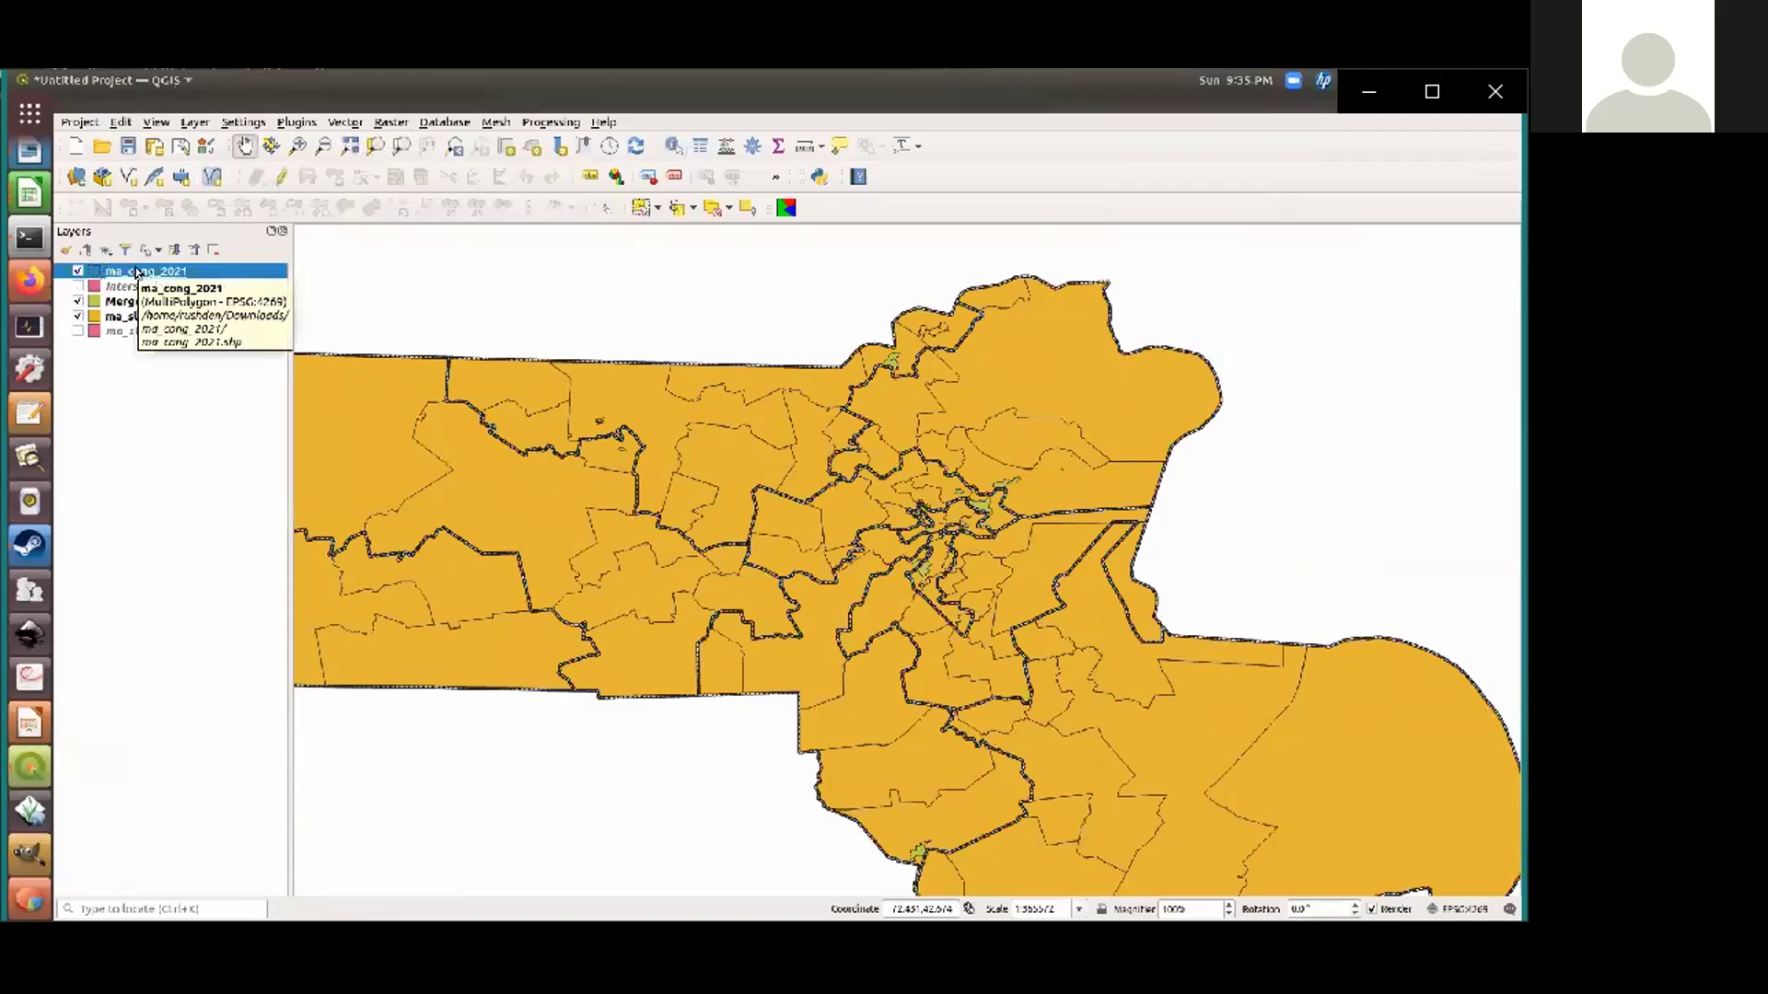
right_click(136, 273)
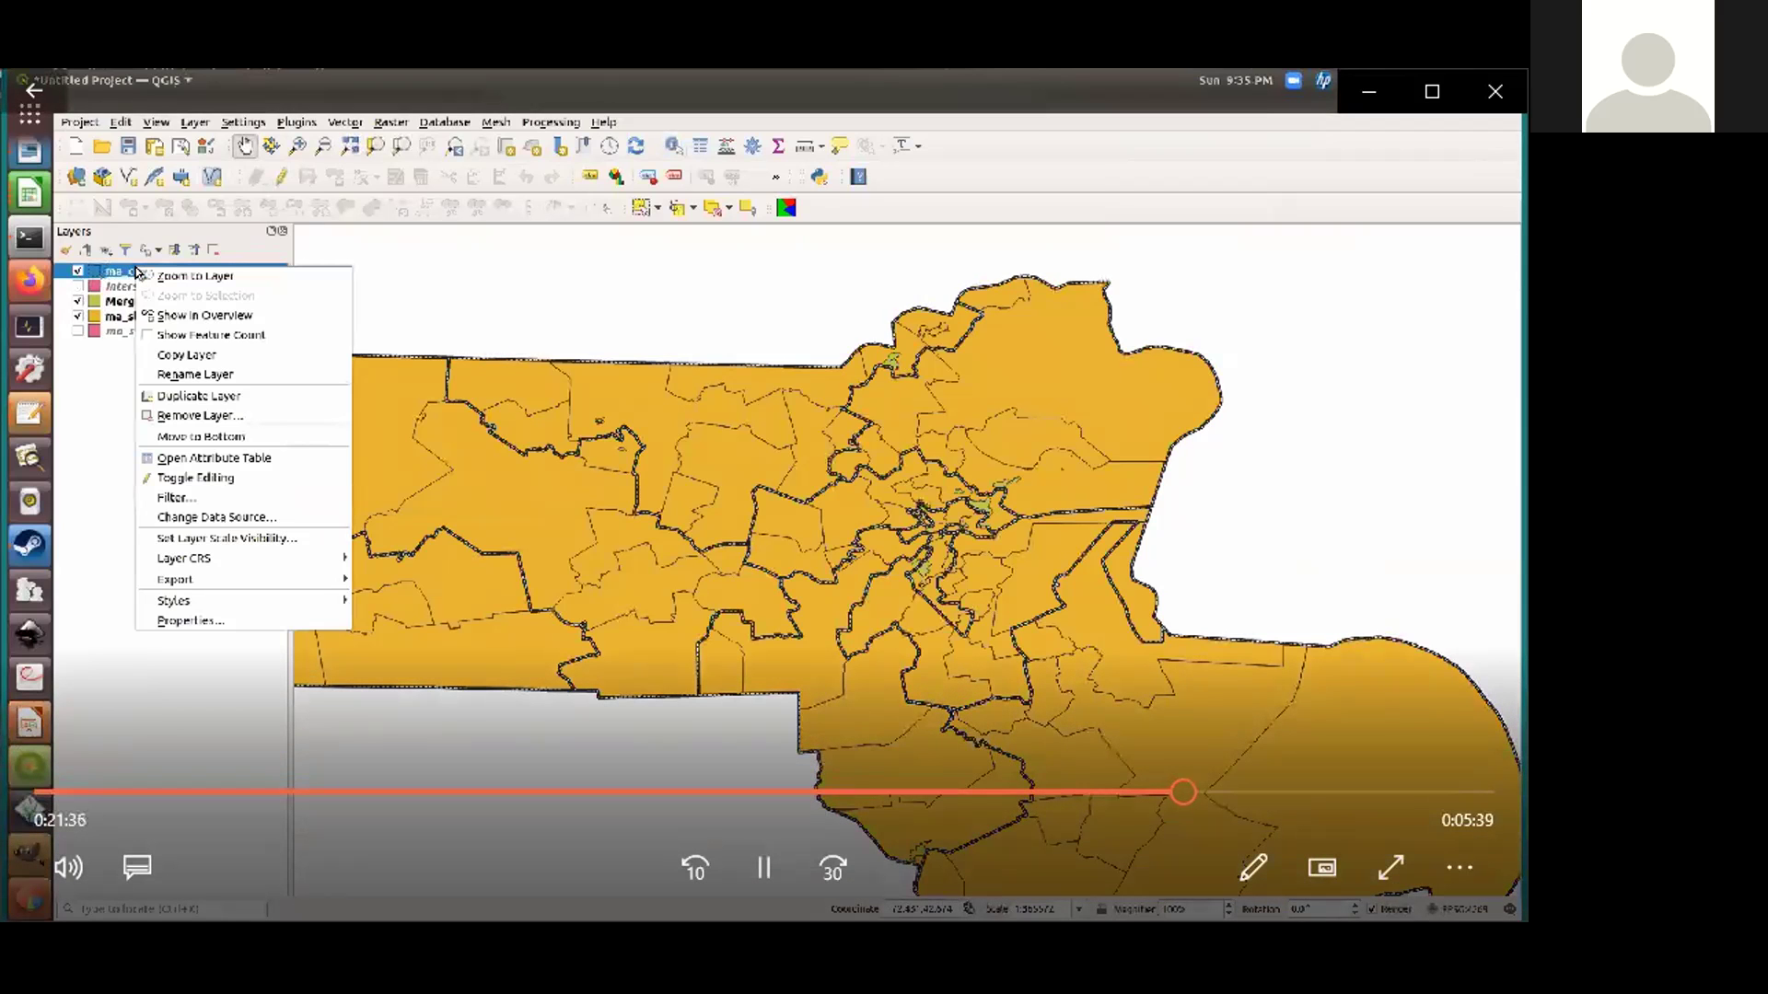
mouse_move(304, 600)
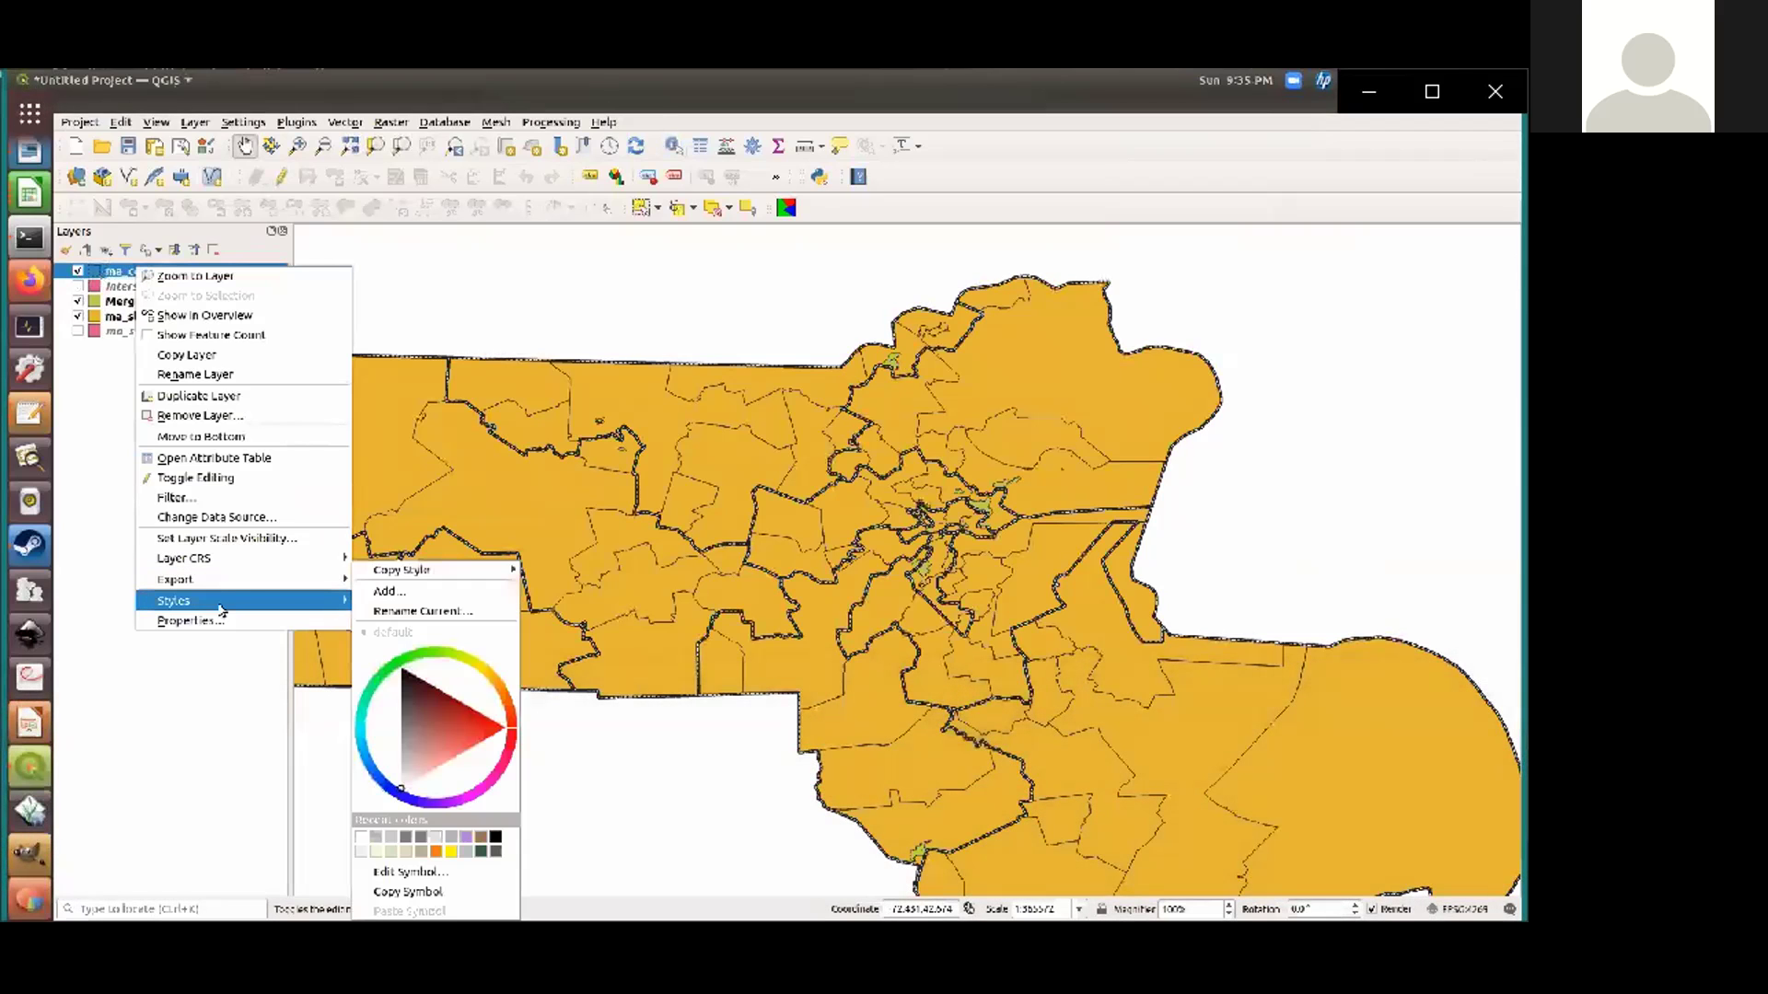
mouse_move(509, 574)
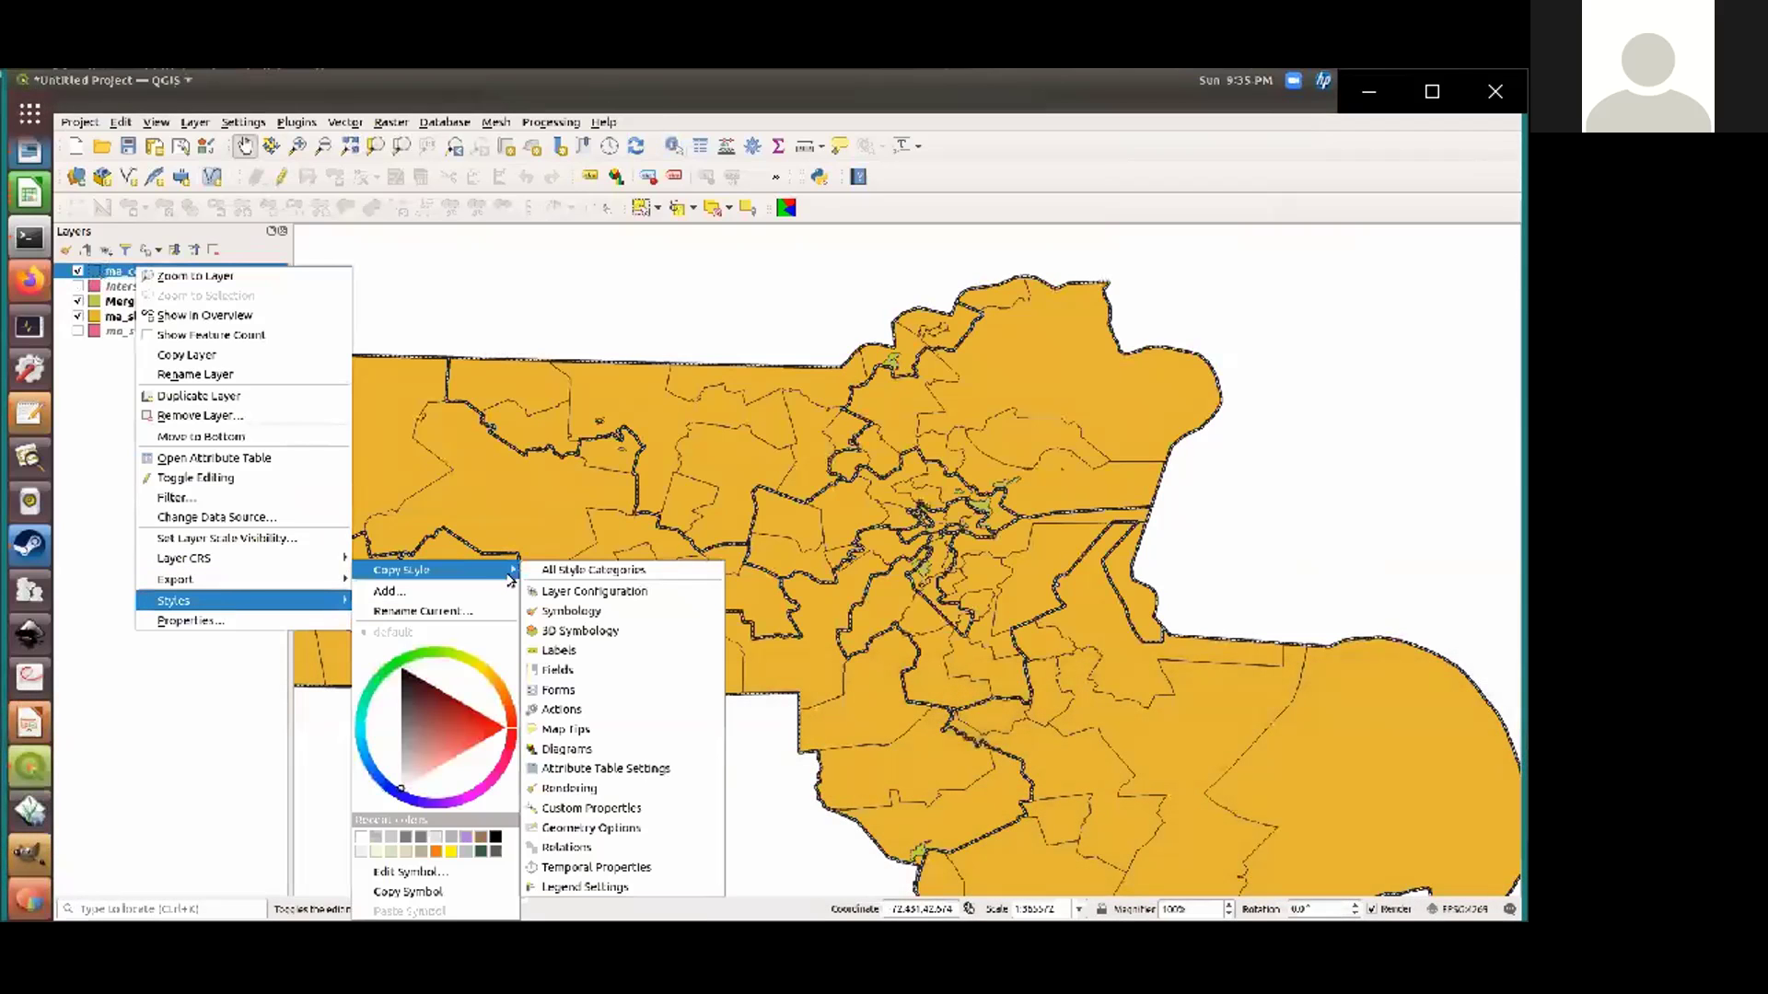
click(636, 572)
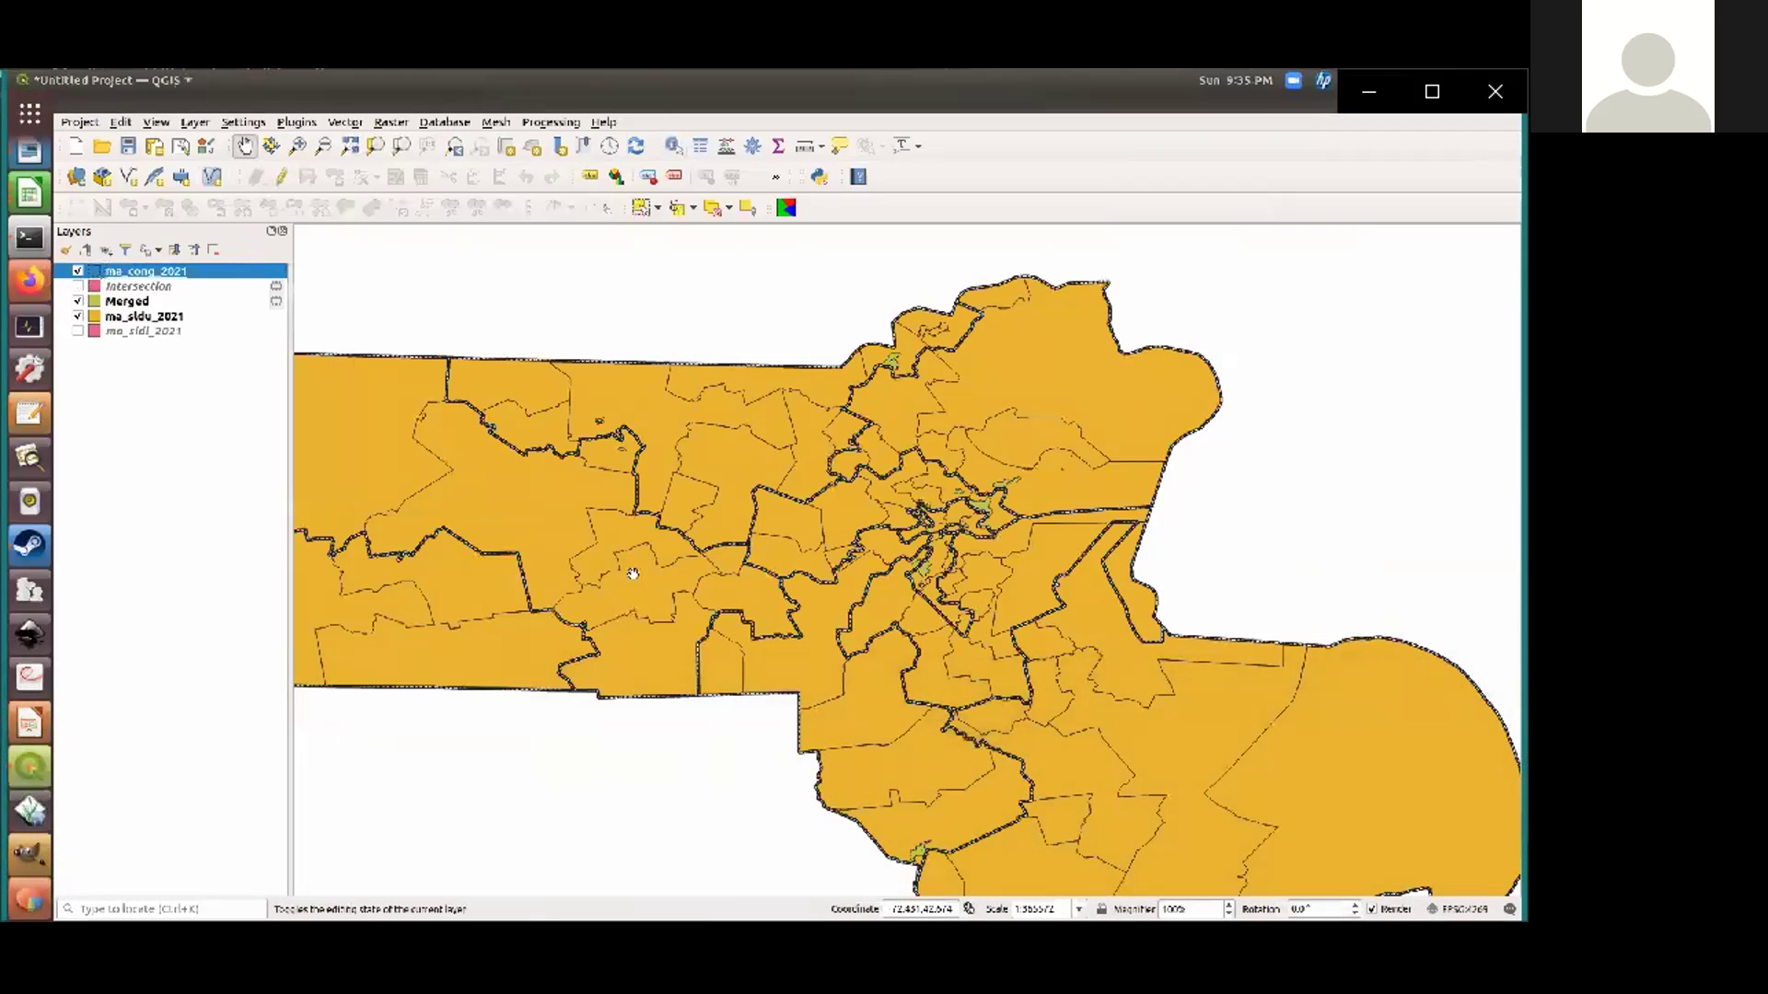
Paste all copied style categories onto the ma_sldu_2021 layer
right_click(143, 316)
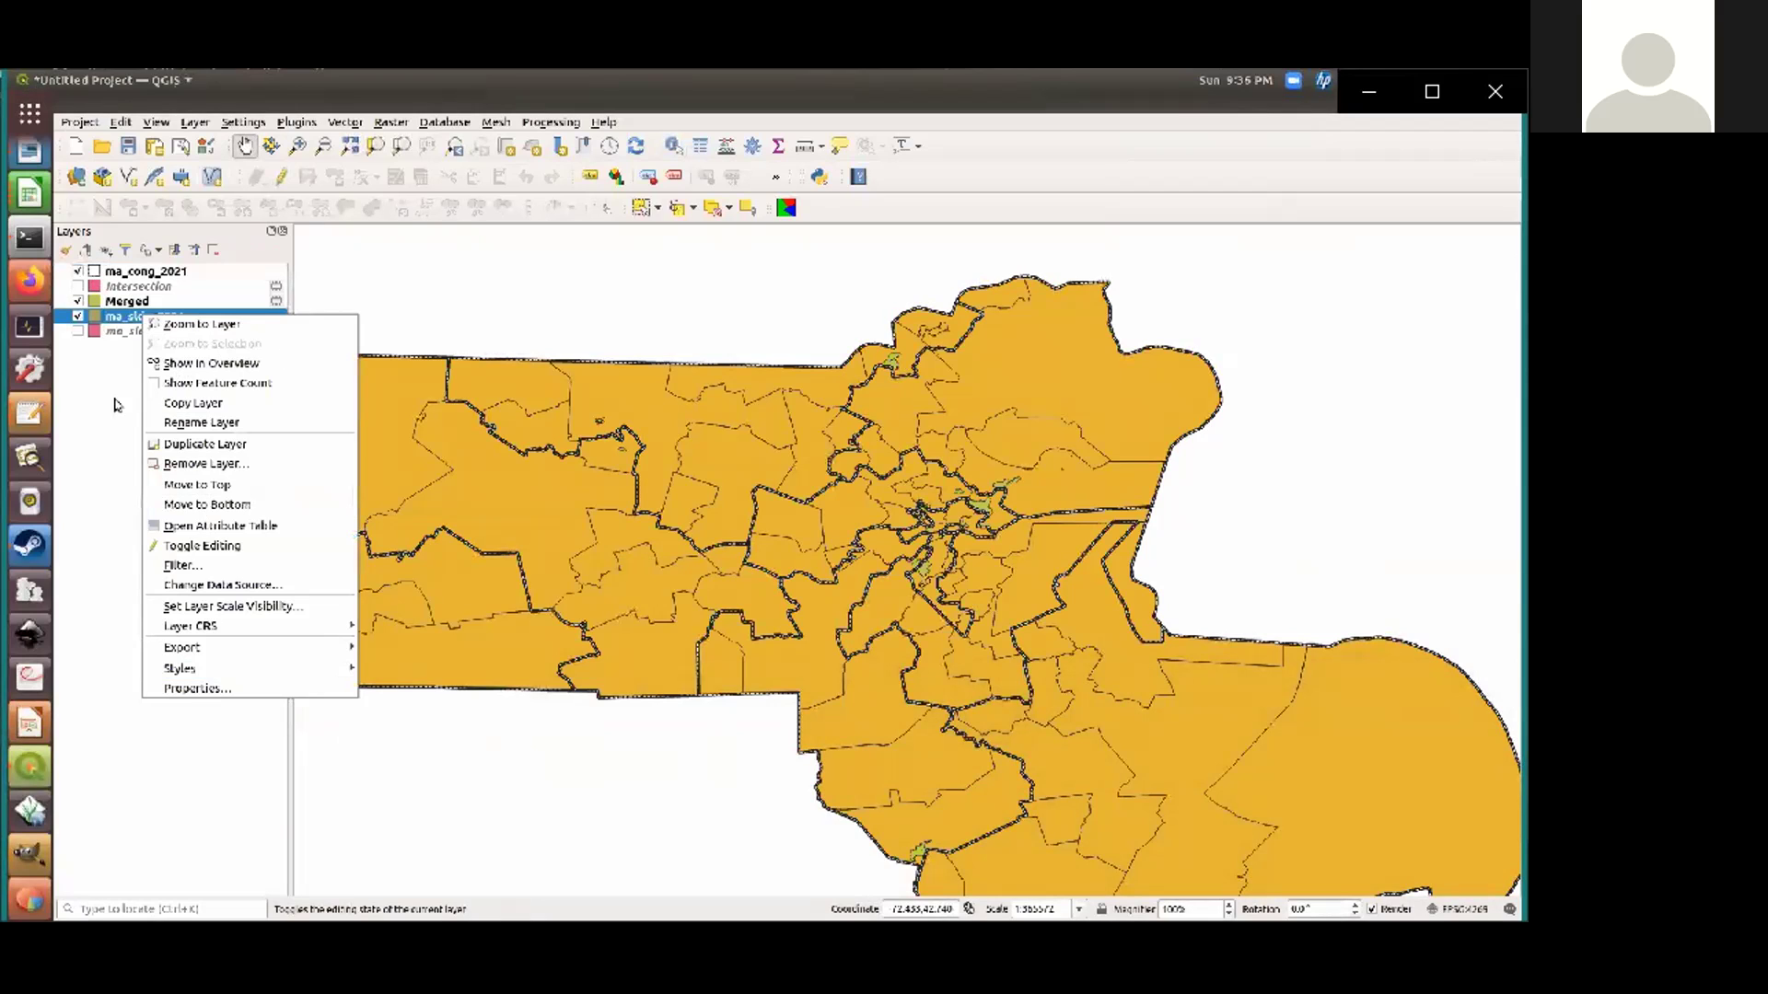
mouse_move(279, 659)
mouse_move(484, 569)
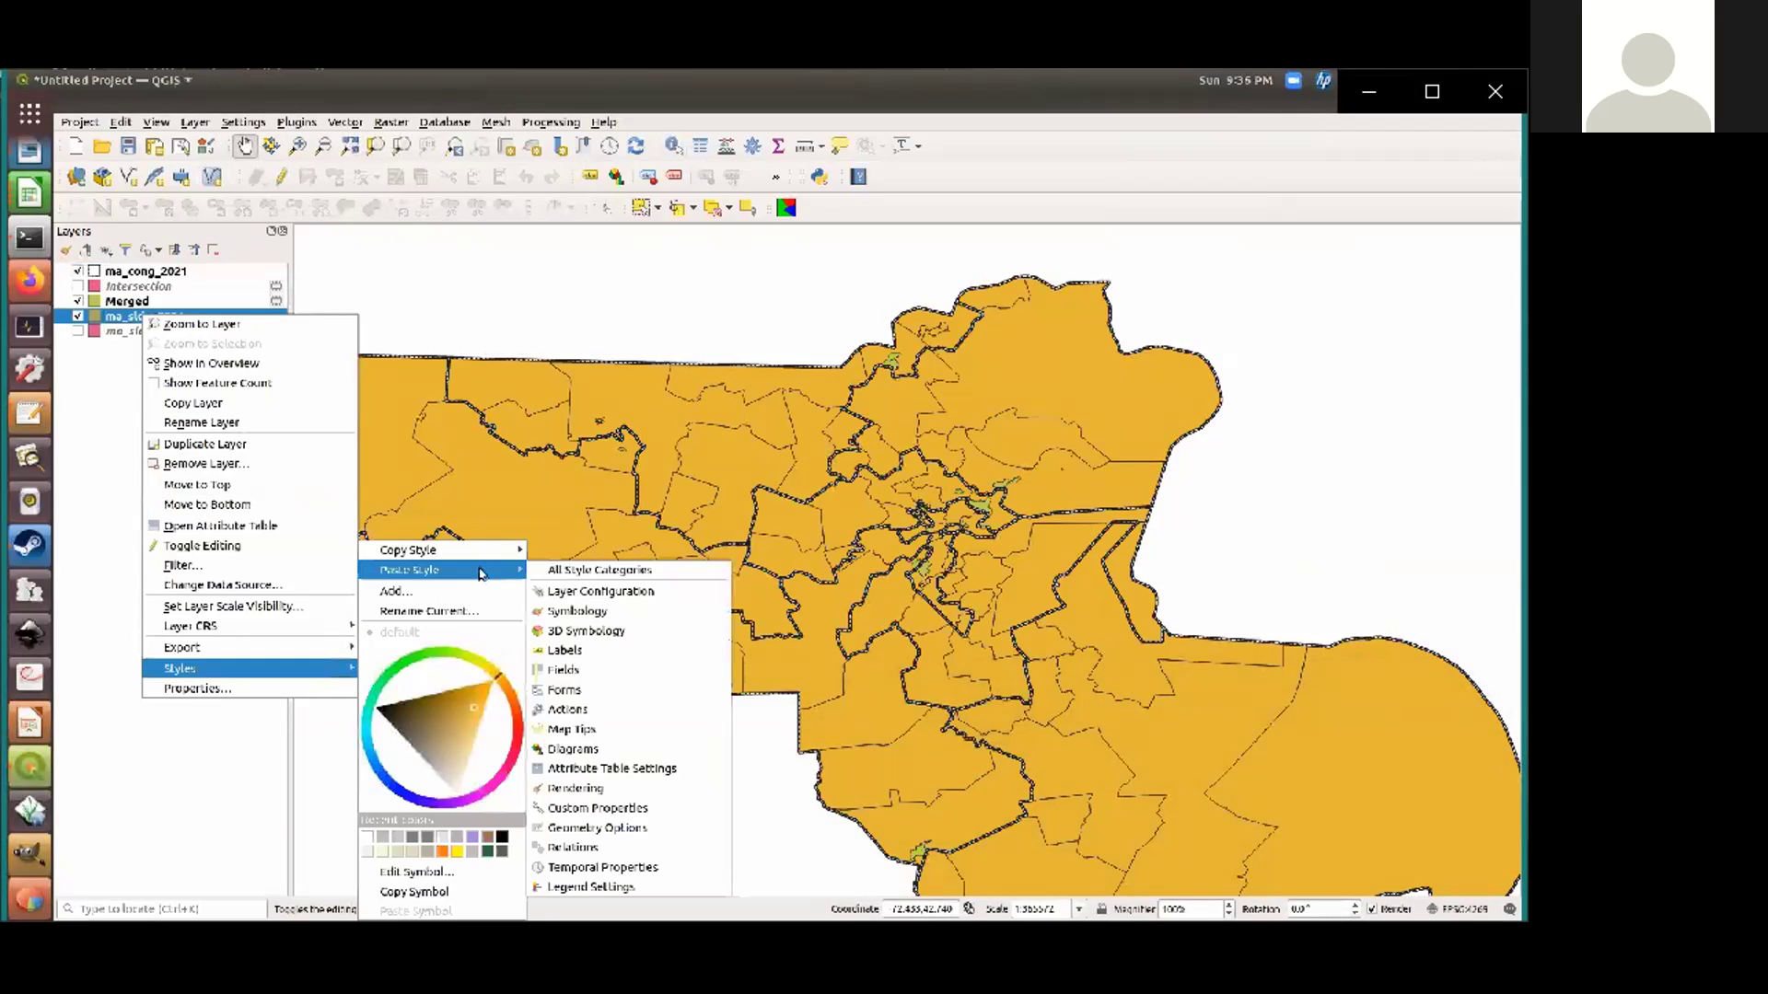
click(636, 569)
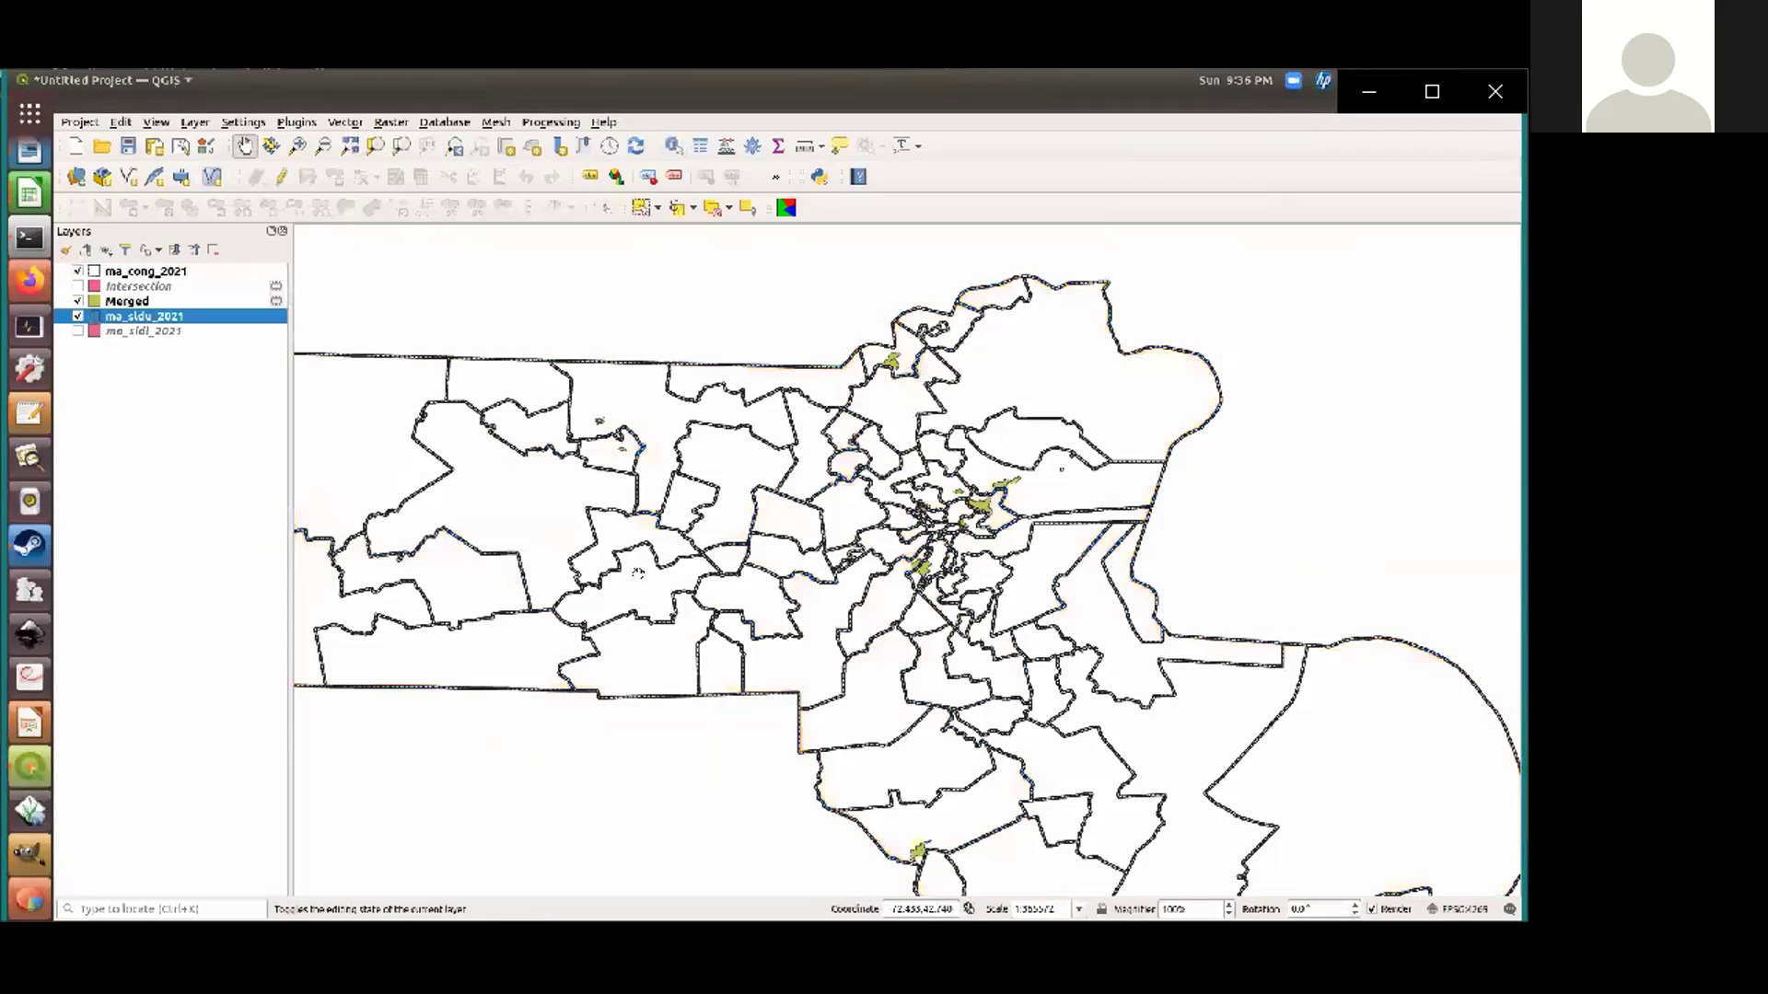
Hide the ma_cong_2021 layer and move ma_sldu_2021 to the top of the layer order
click(79, 271)
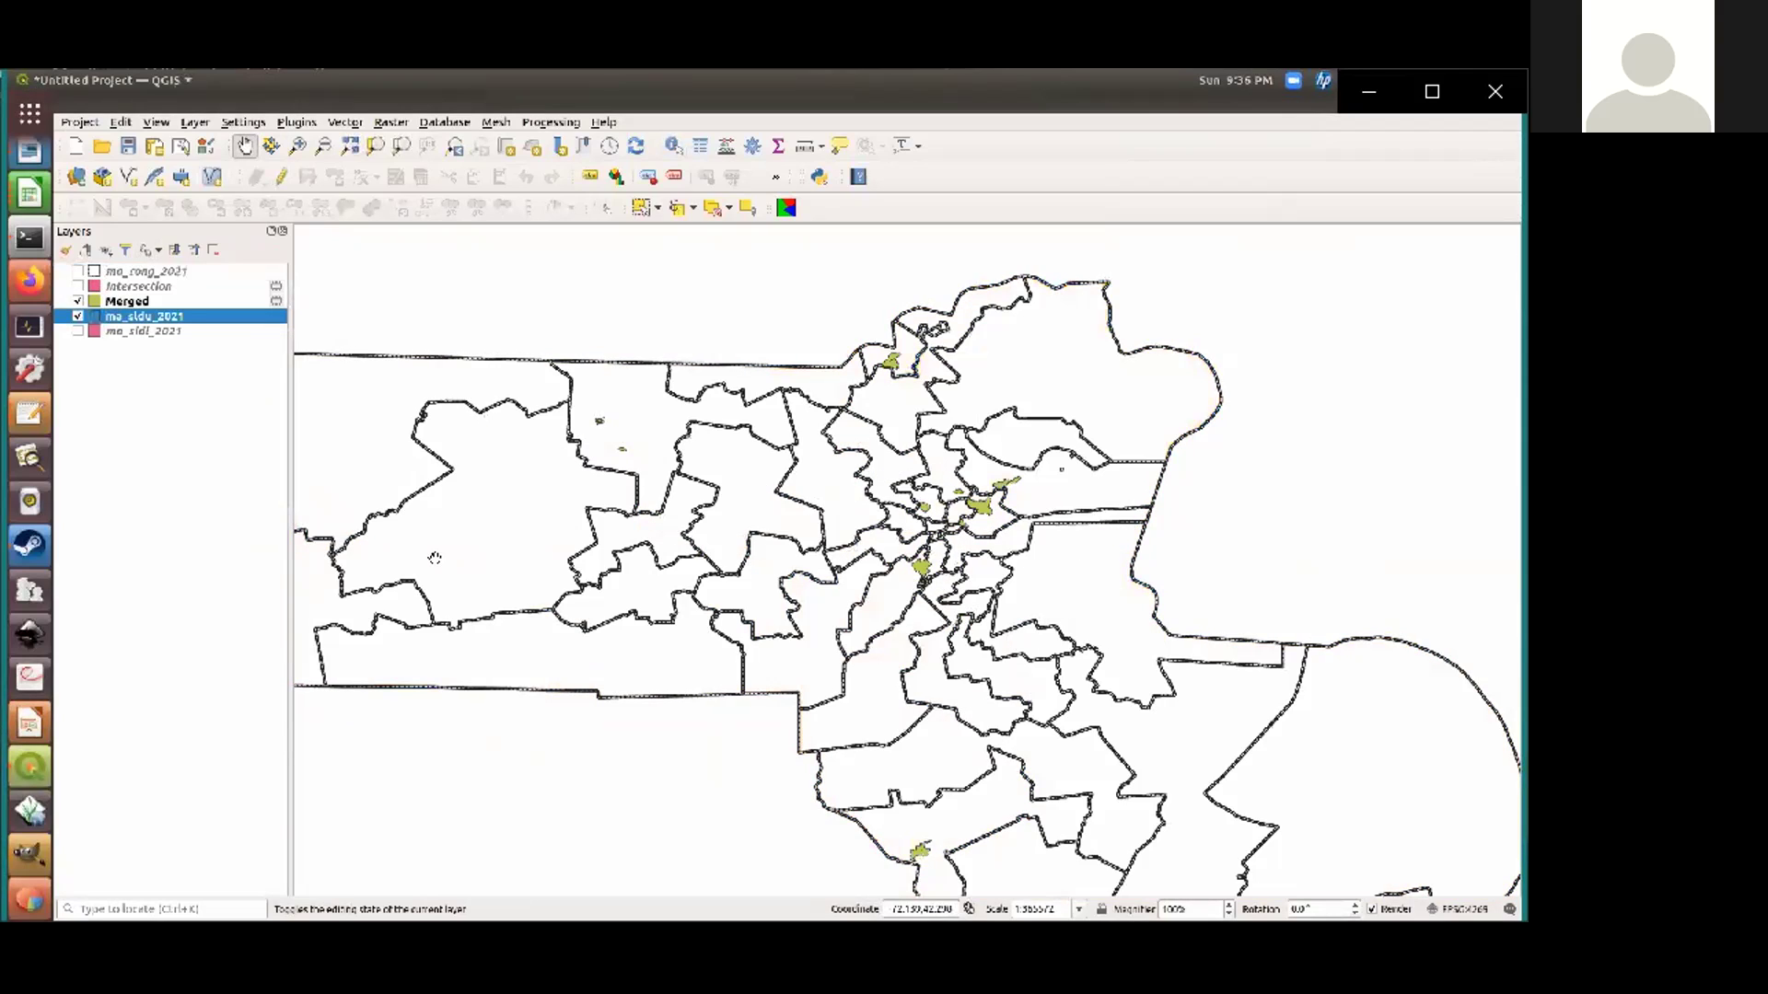
drag(188, 319, 188, 269)
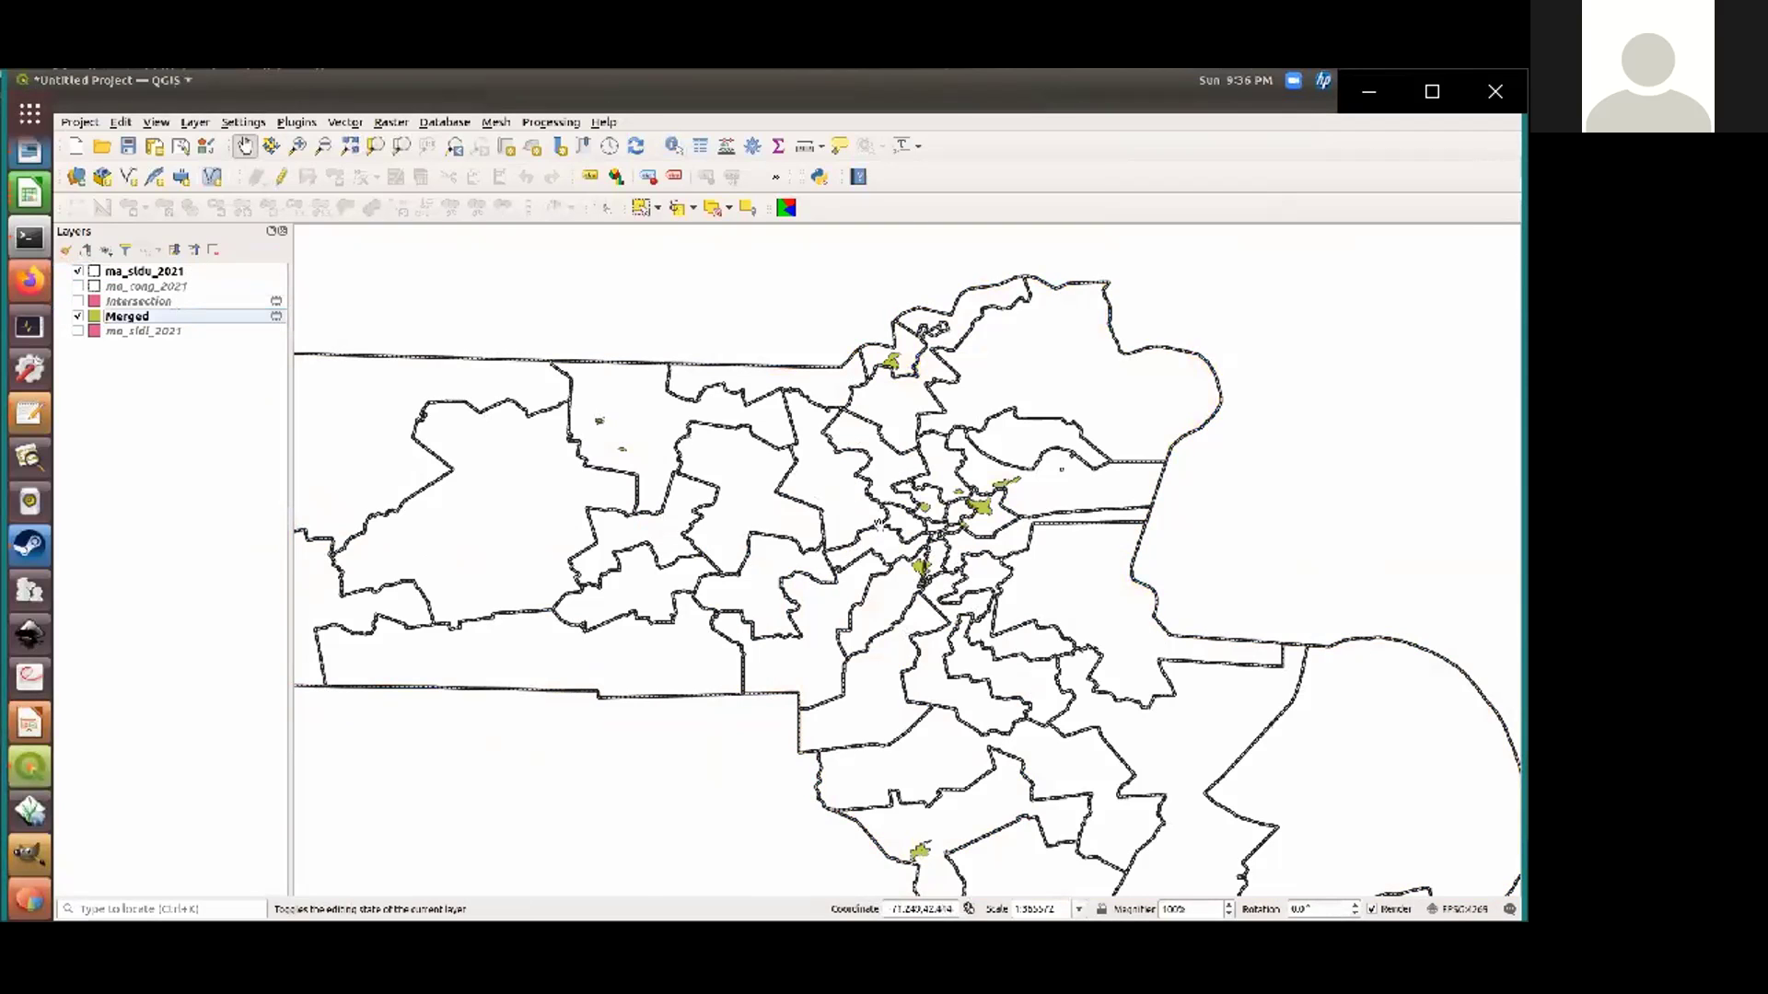
Examine where the merged communities lie relative to the state senate district boundaries, from eastern to western Massachusetts
scroll(881, 546, up, 2)
scroll(1041, 582, up, 1)
drag(1292, 460, 963, 657)
scroll(958, 654, down, 1)
drag(1133, 517, 863, 788)
scroll(911, 673, down, 1)
drag(657, 380, 639, 205)
drag(727, 687, 647, 180)
drag(726, 617, 511, 282)
scroll(721, 553, down, 1)
drag(388, 510, 1014, 687)
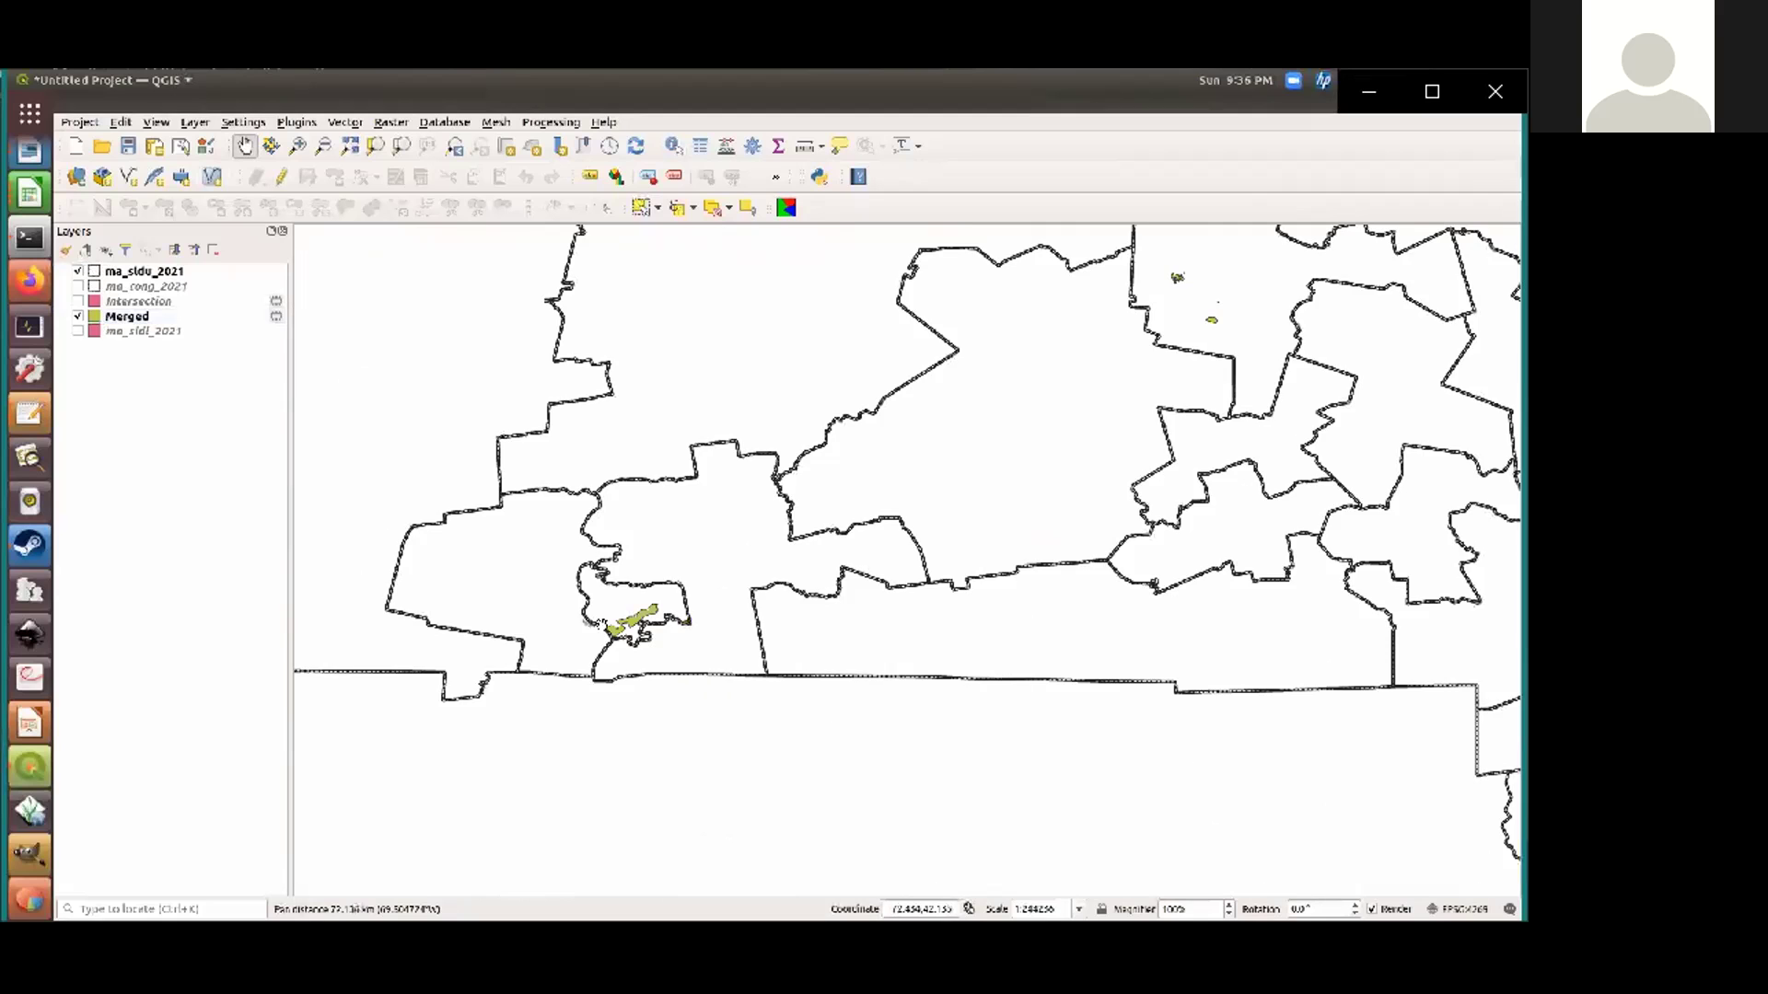
scroll(607, 625, up, 2)
scroll(681, 621, down, 3)
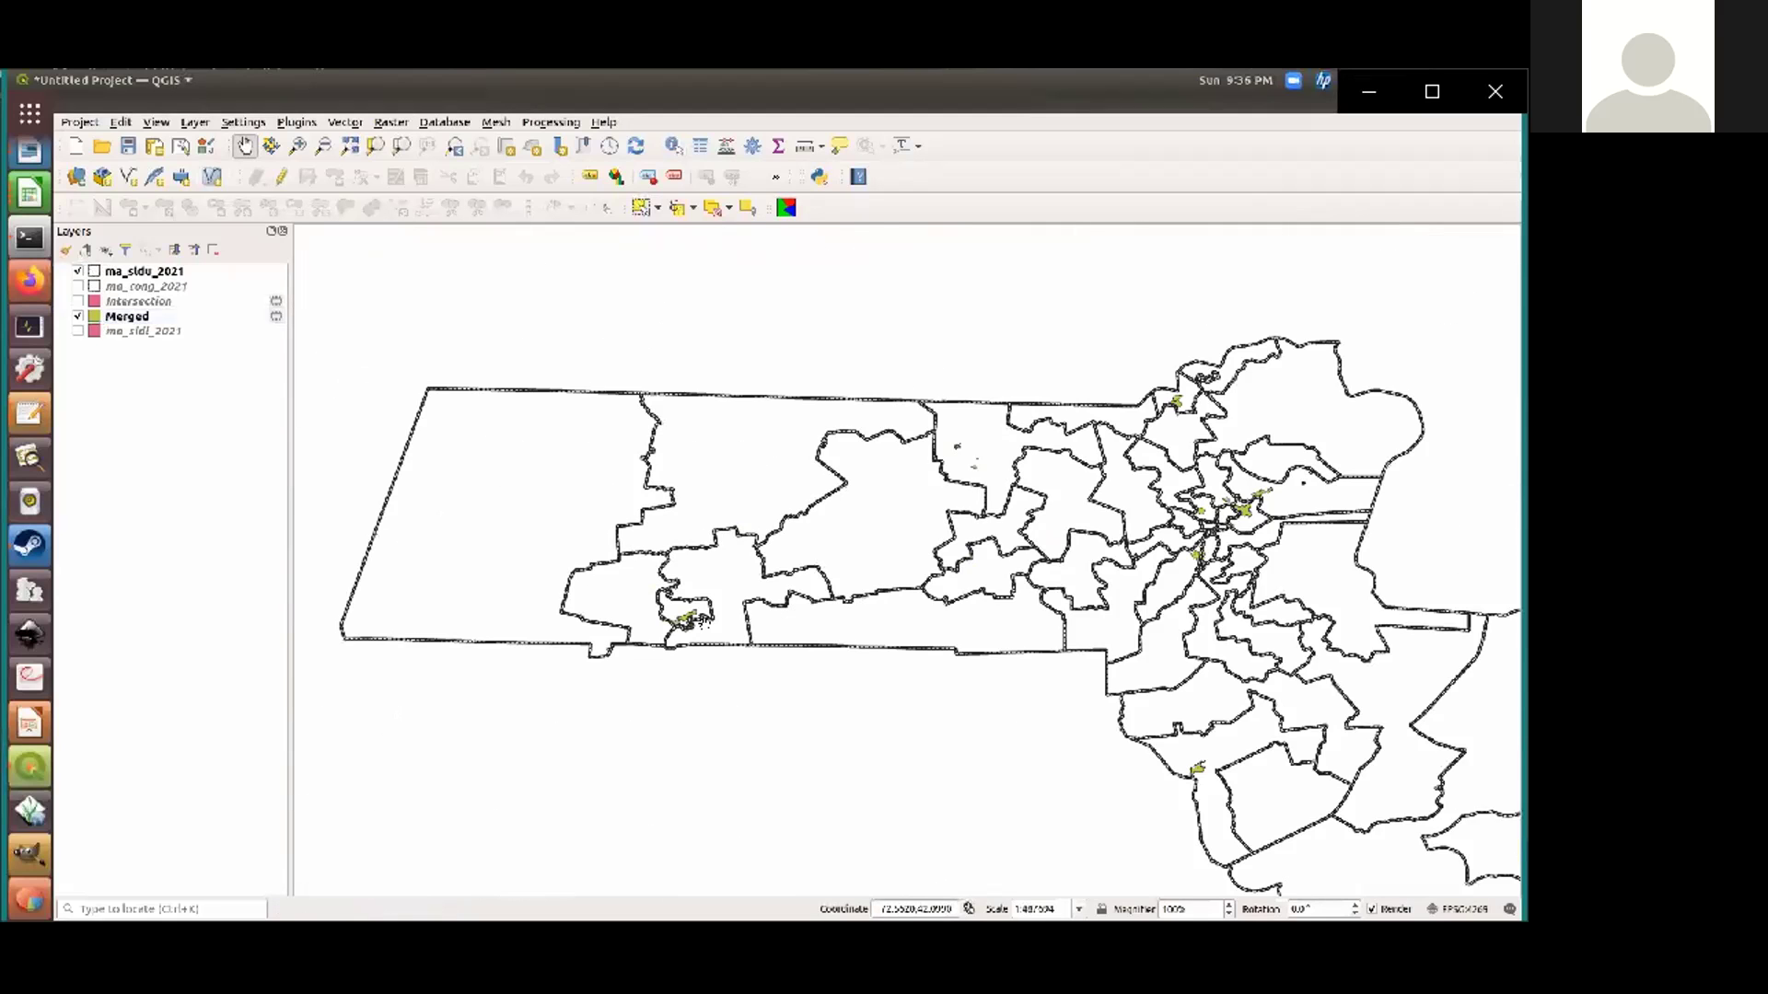
drag(1095, 566, 725, 524)
Run the Intersection geoprocessing tool with Merged as input and ma_sldu_2021 as overlay, output to a temporary layer
click(345, 121)
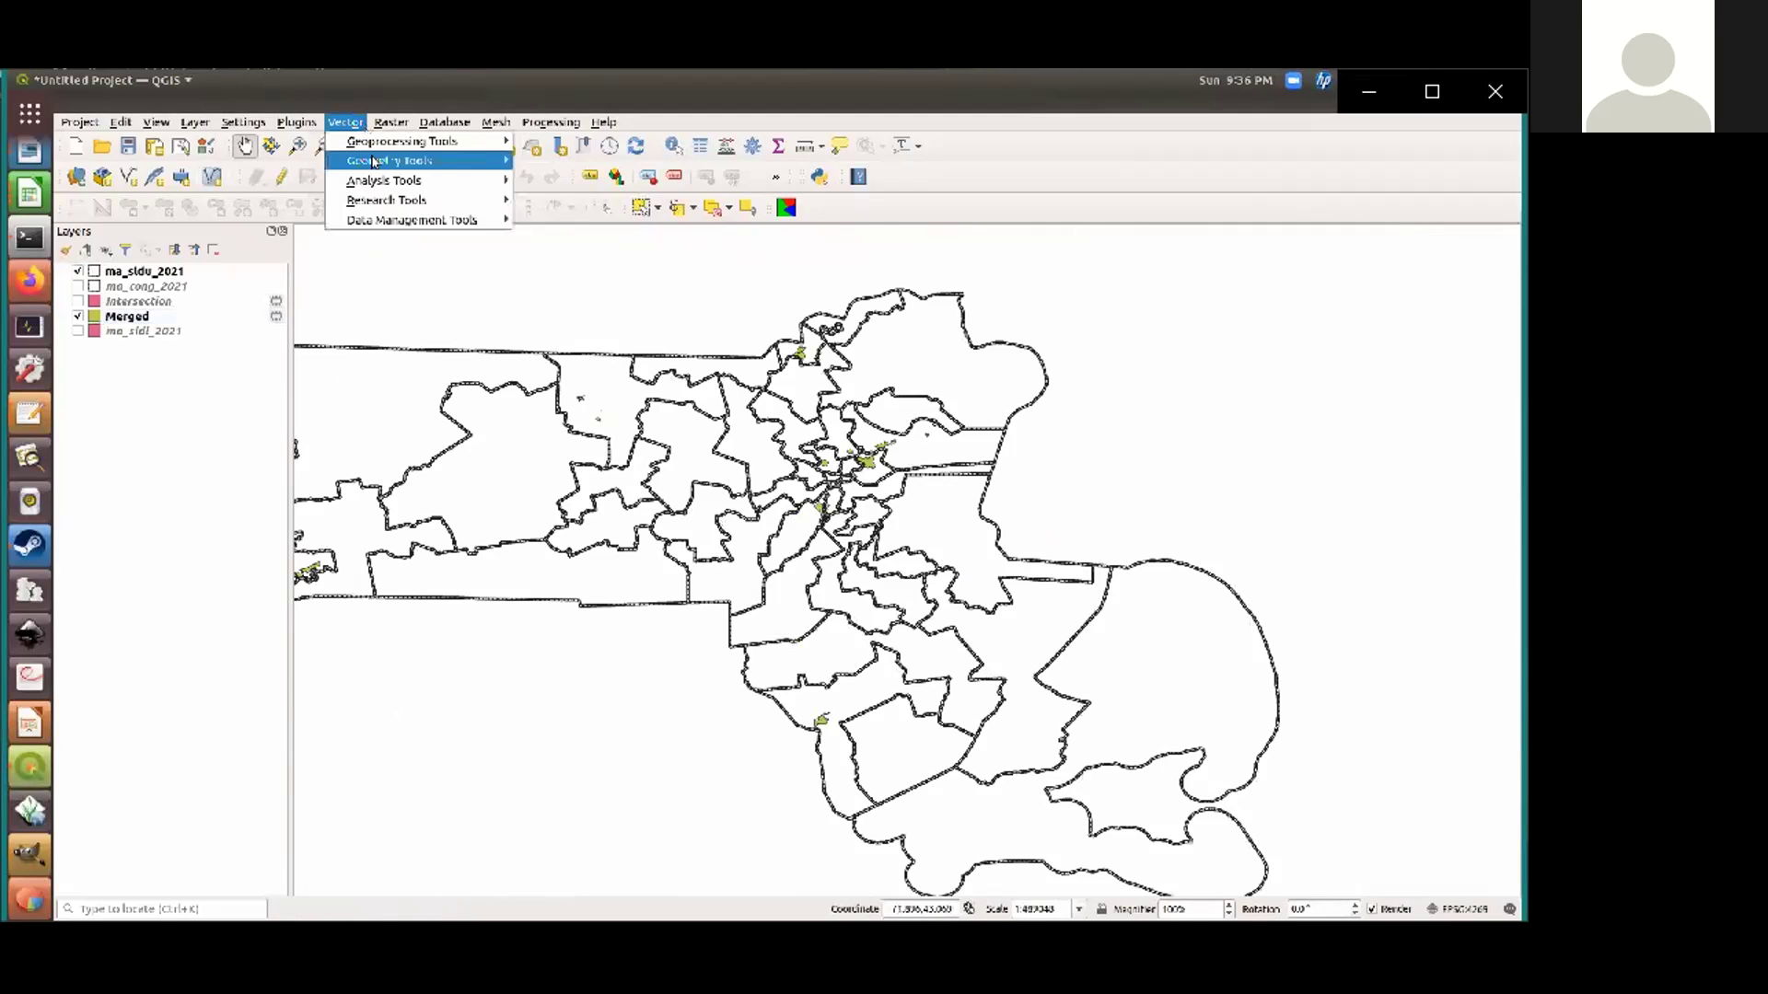
mouse_move(442, 141)
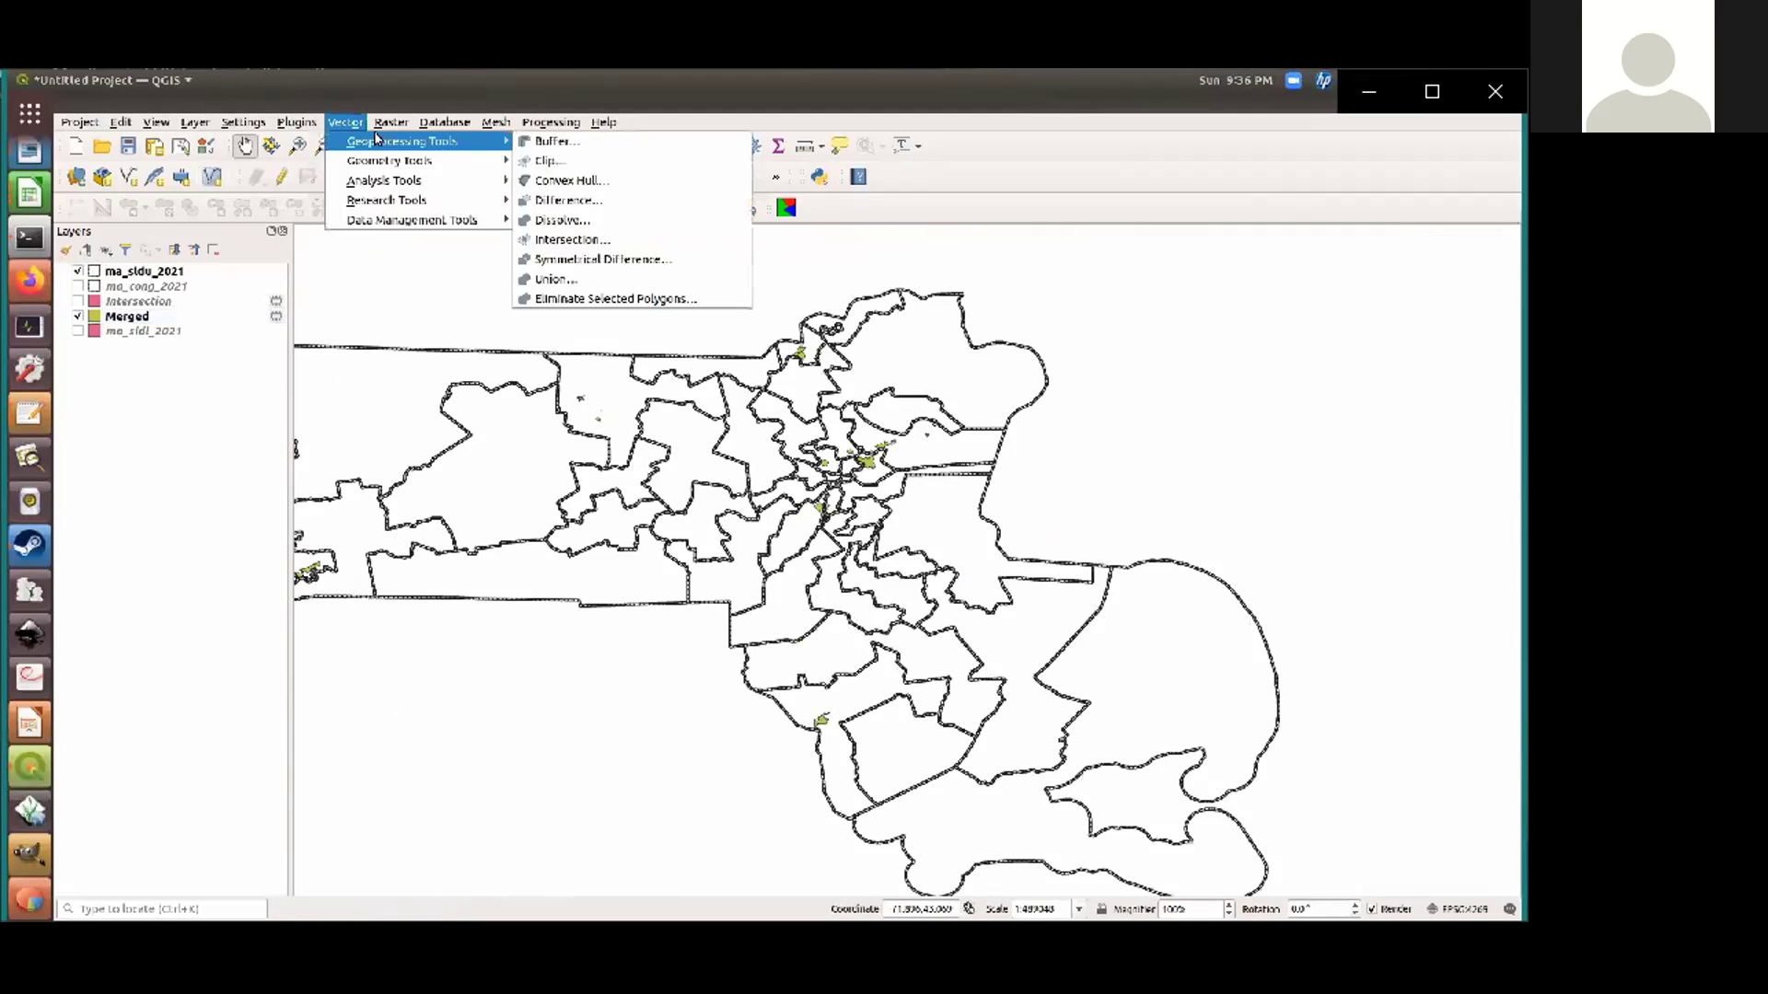
click(619, 241)
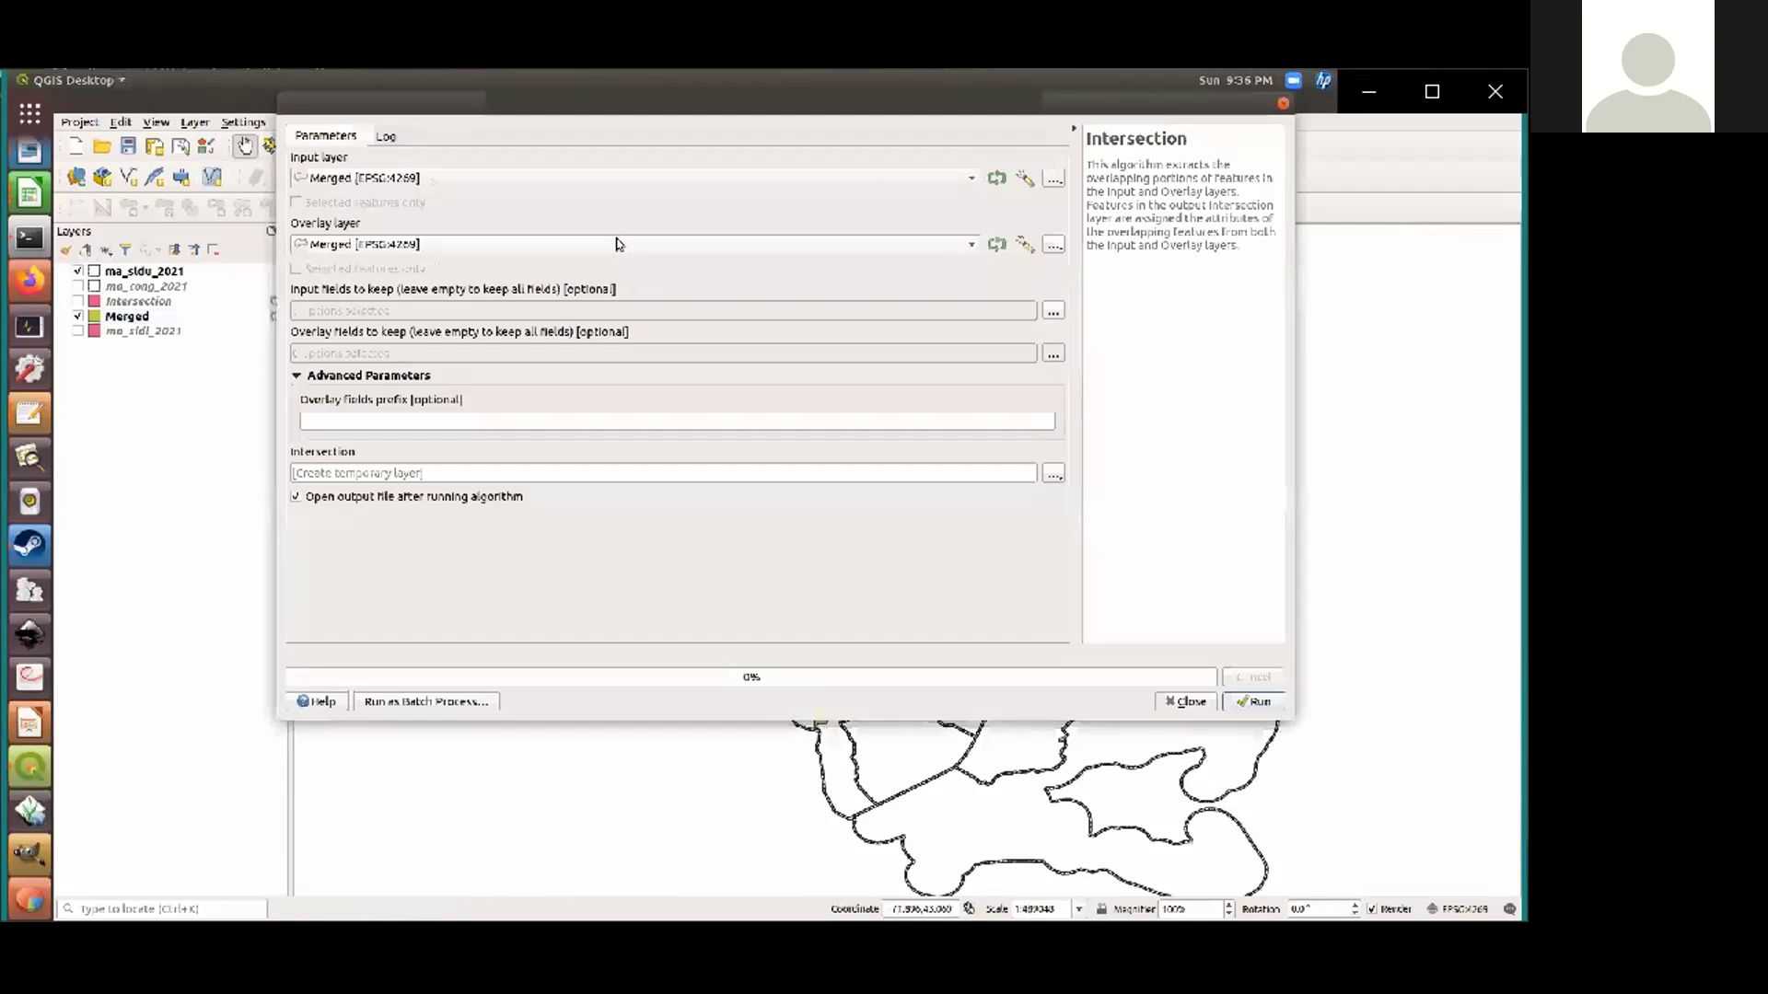
click(600, 184)
click(598, 184)
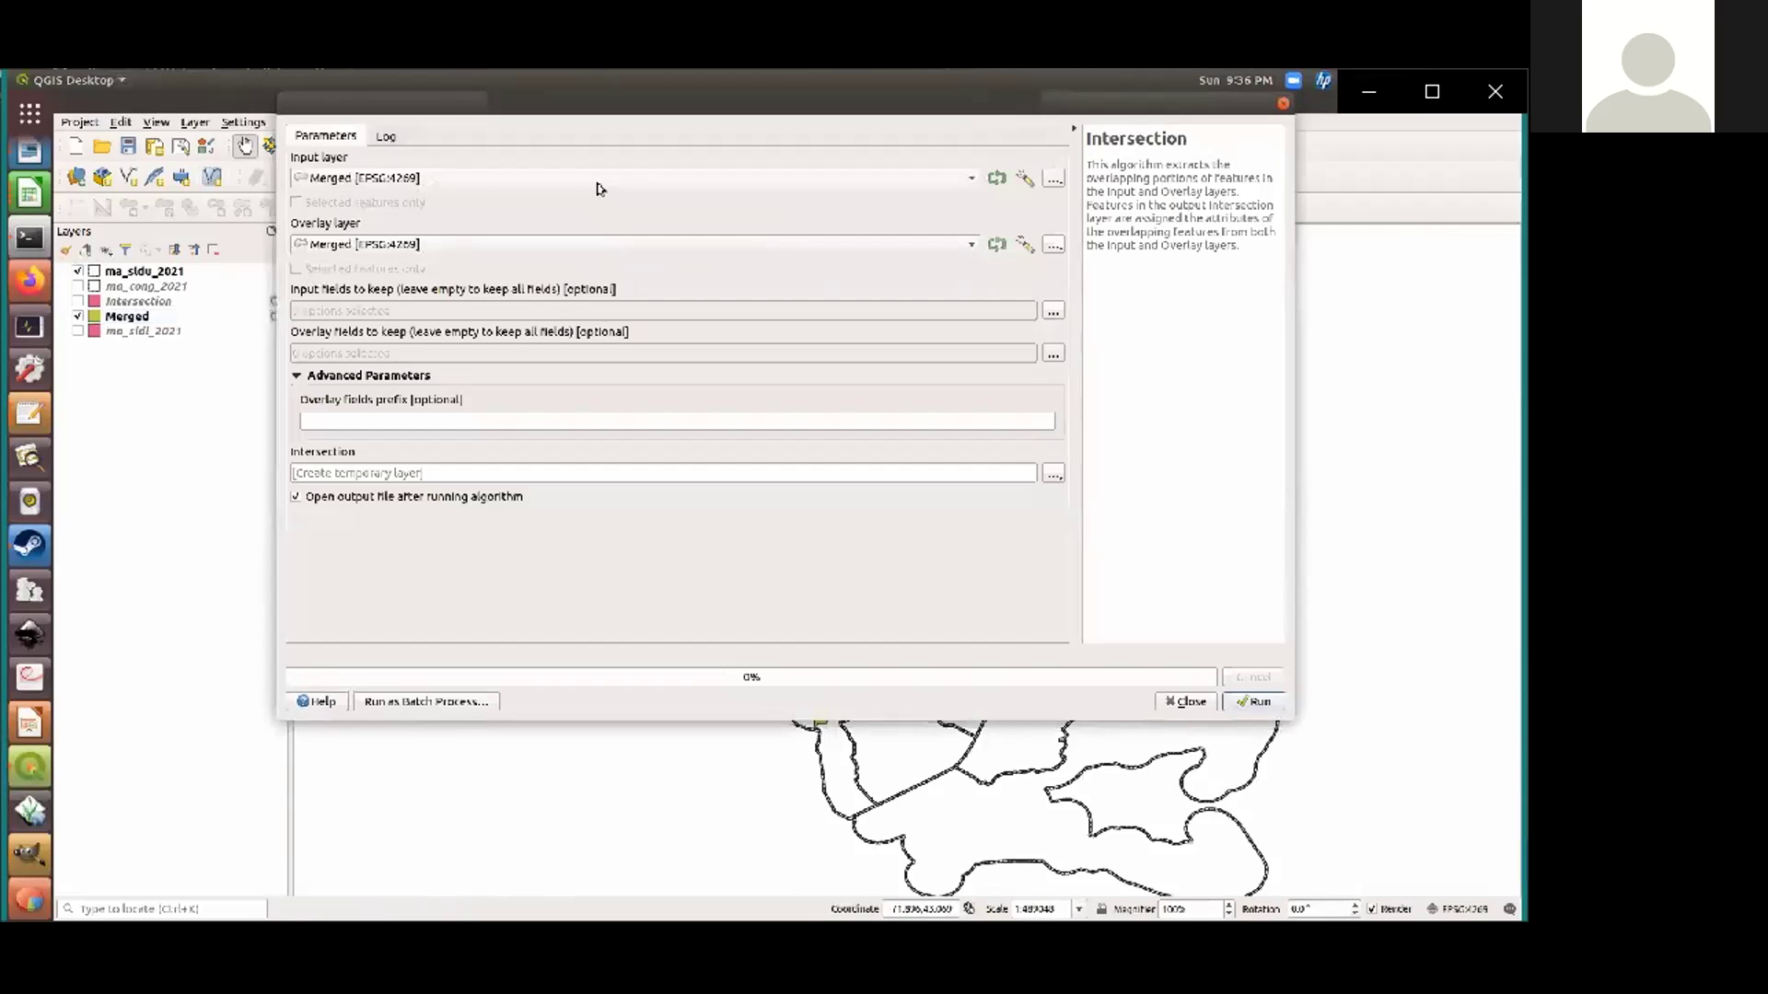
click(592, 246)
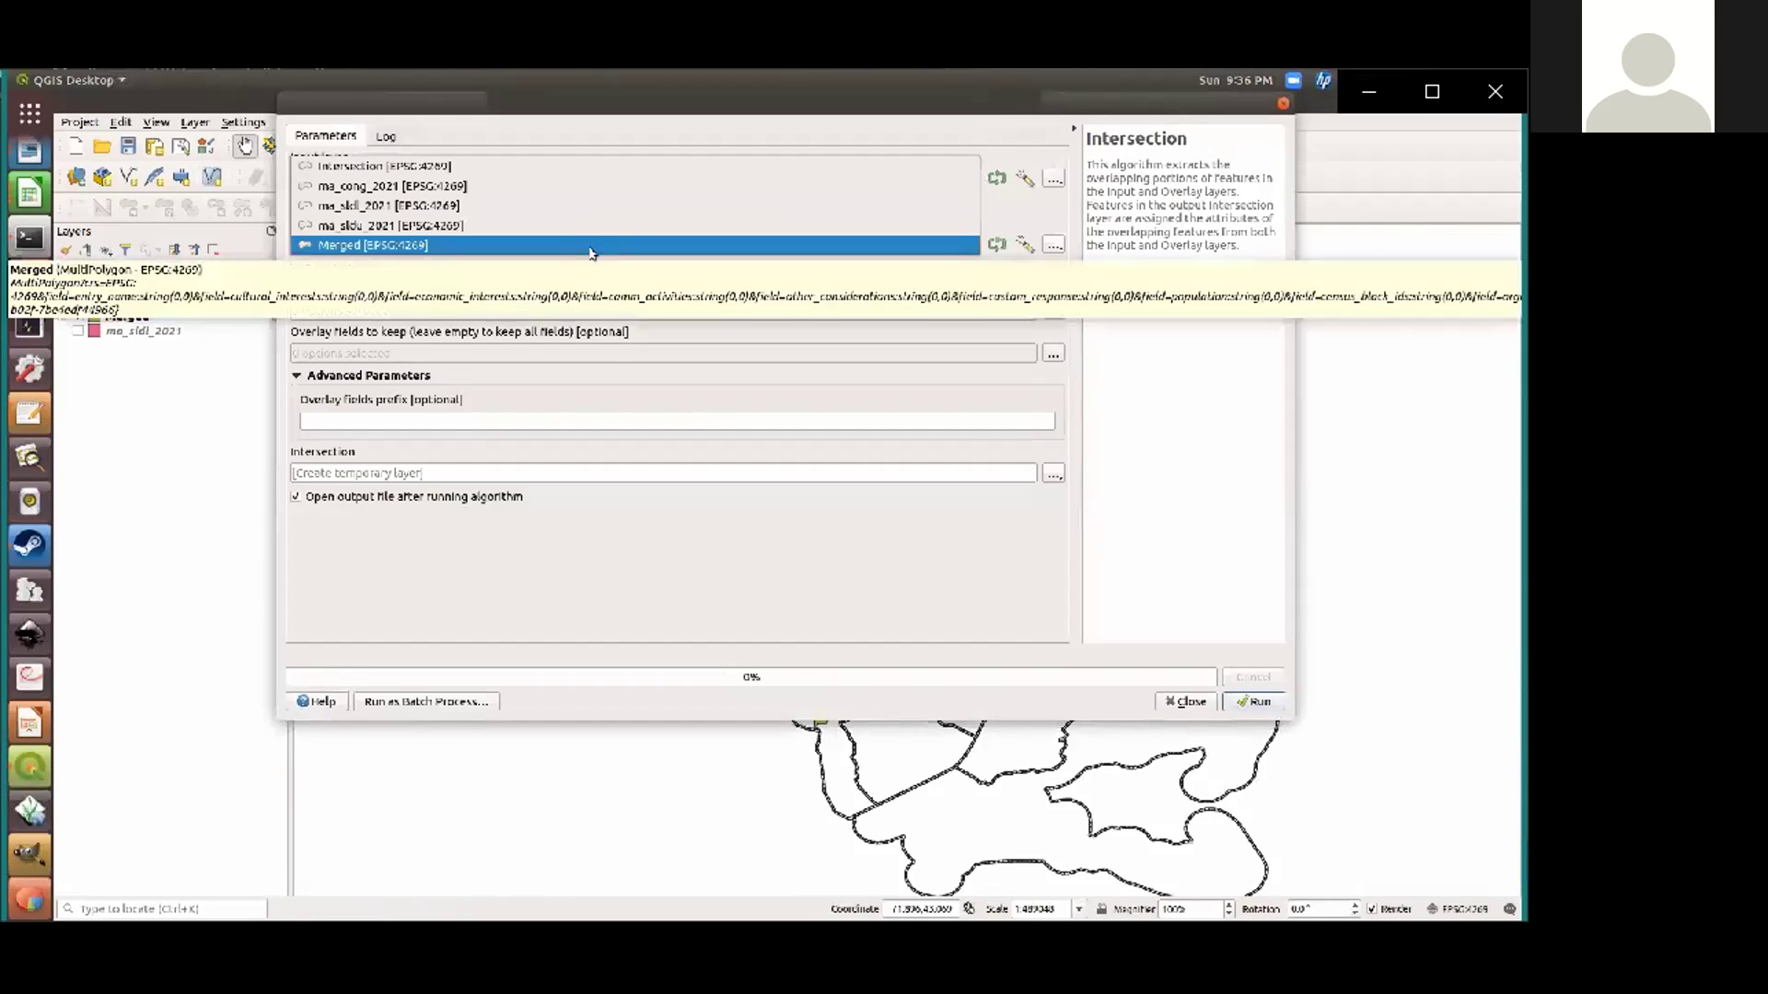
click(464, 229)
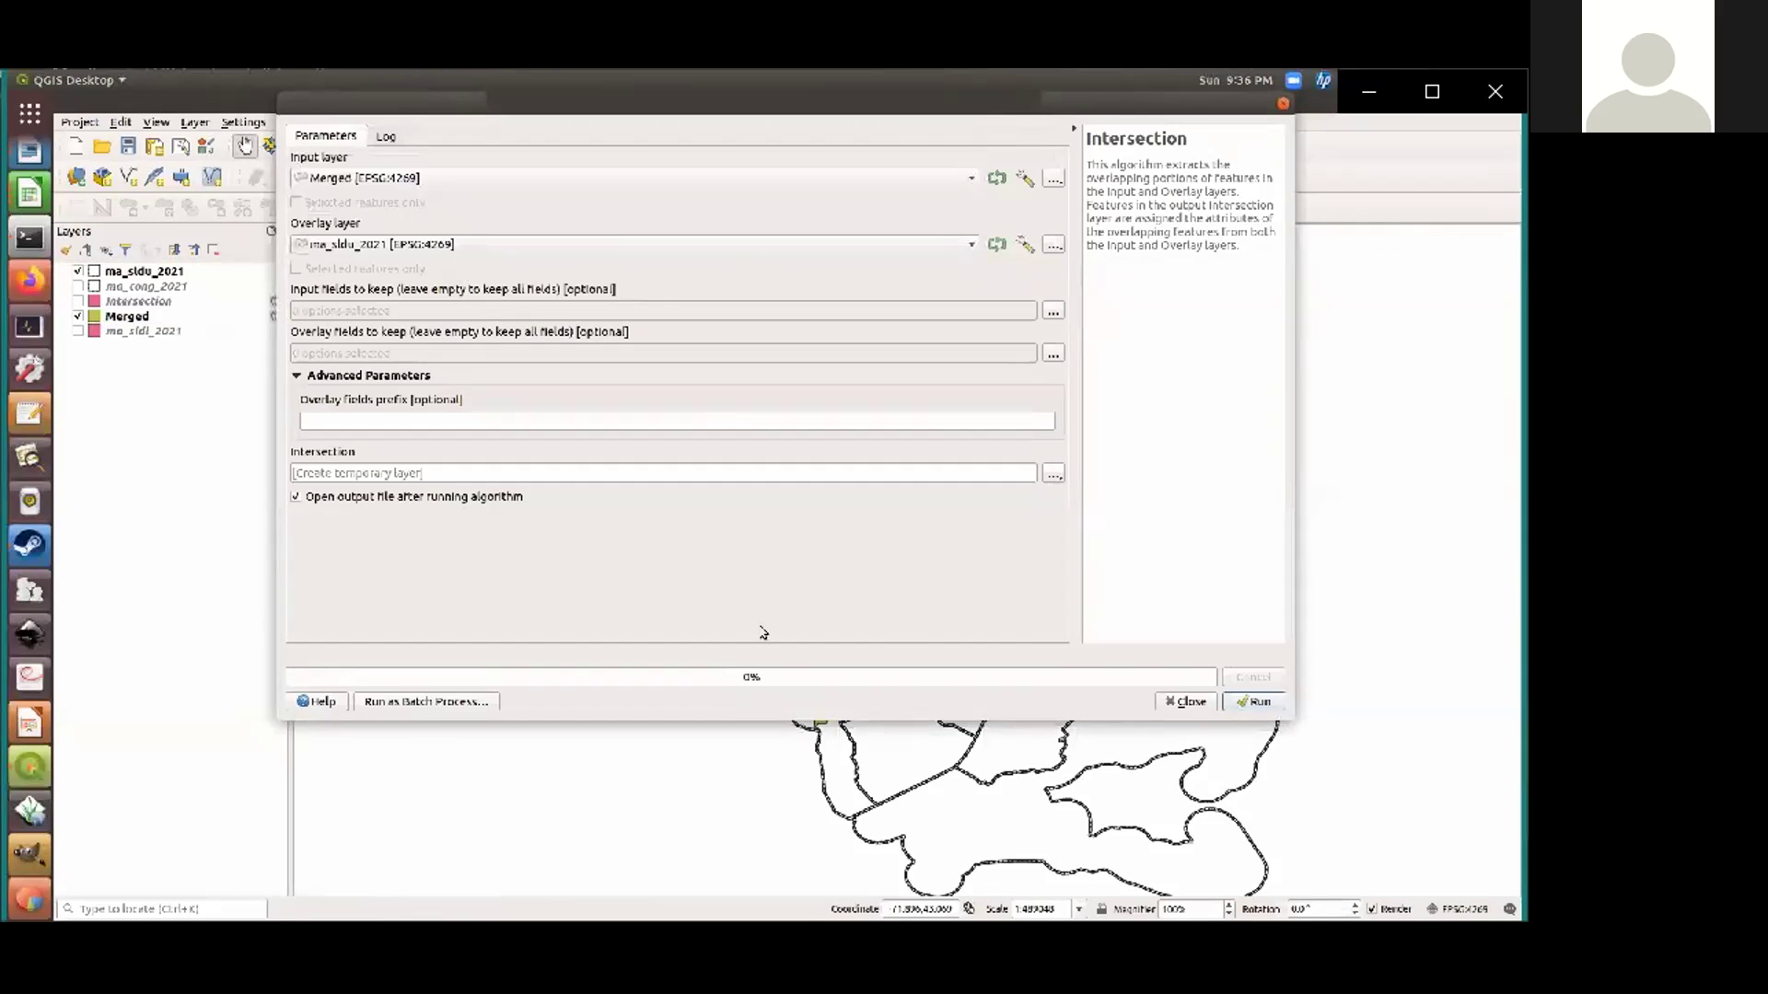
click(1255, 702)
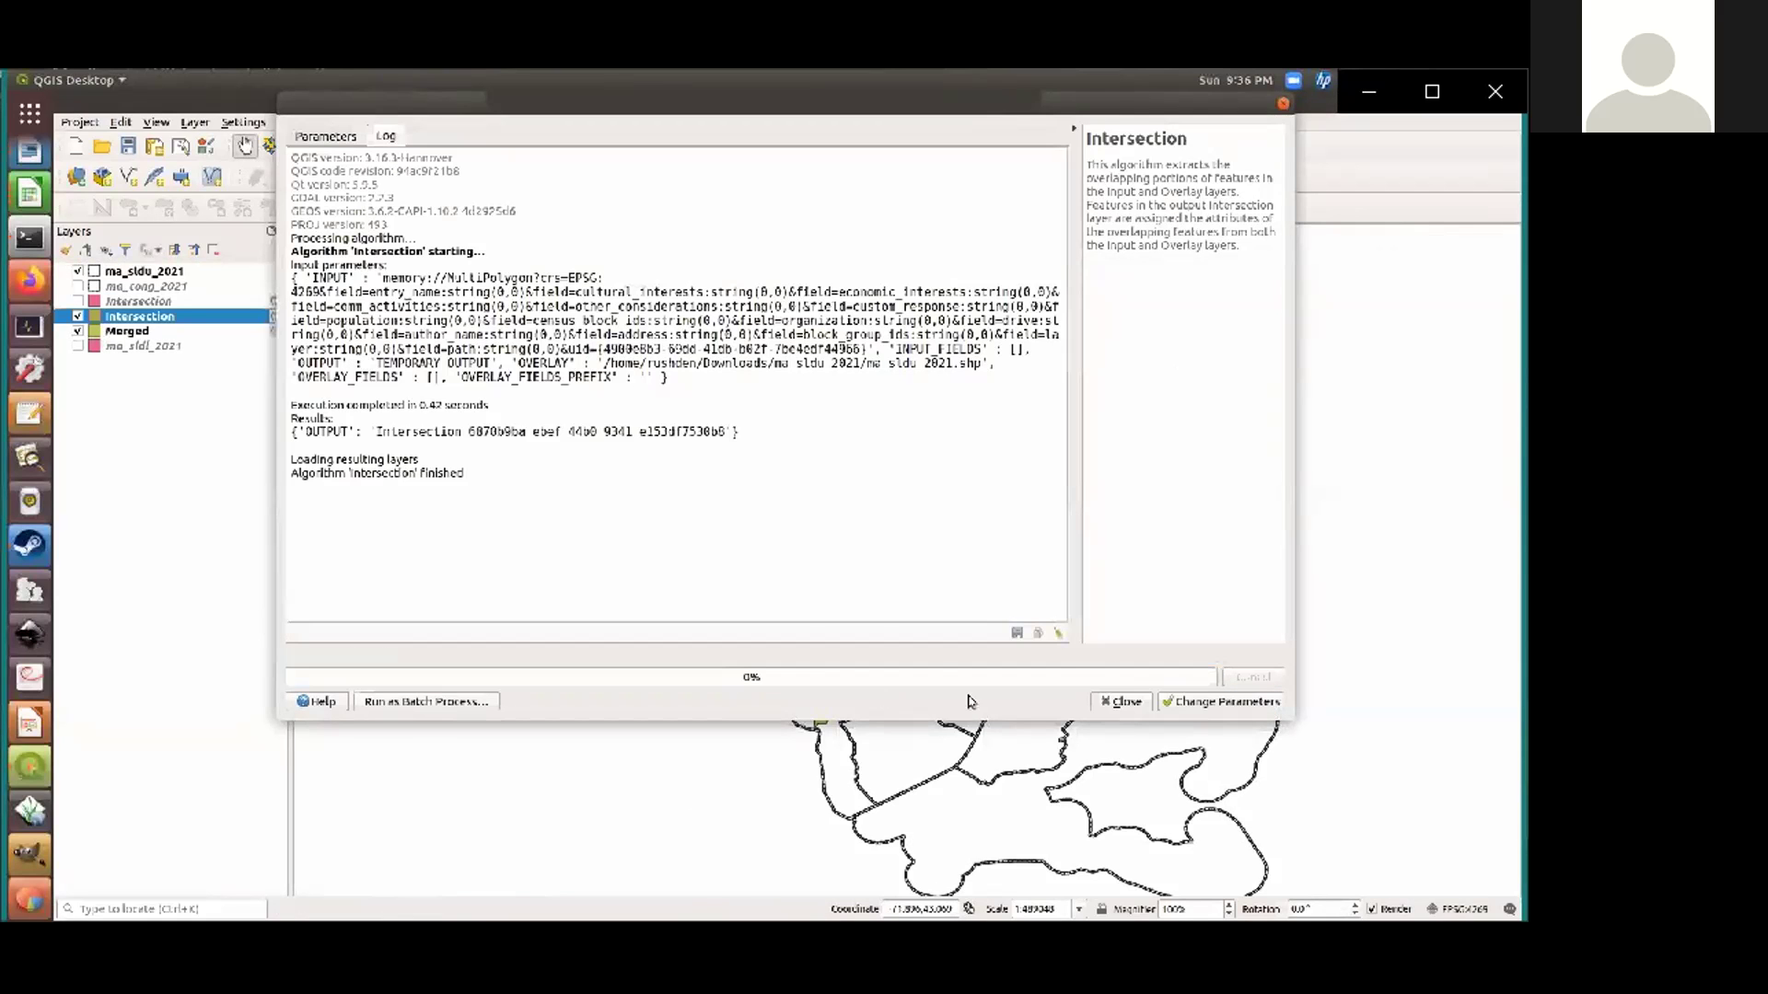
click(1120, 702)
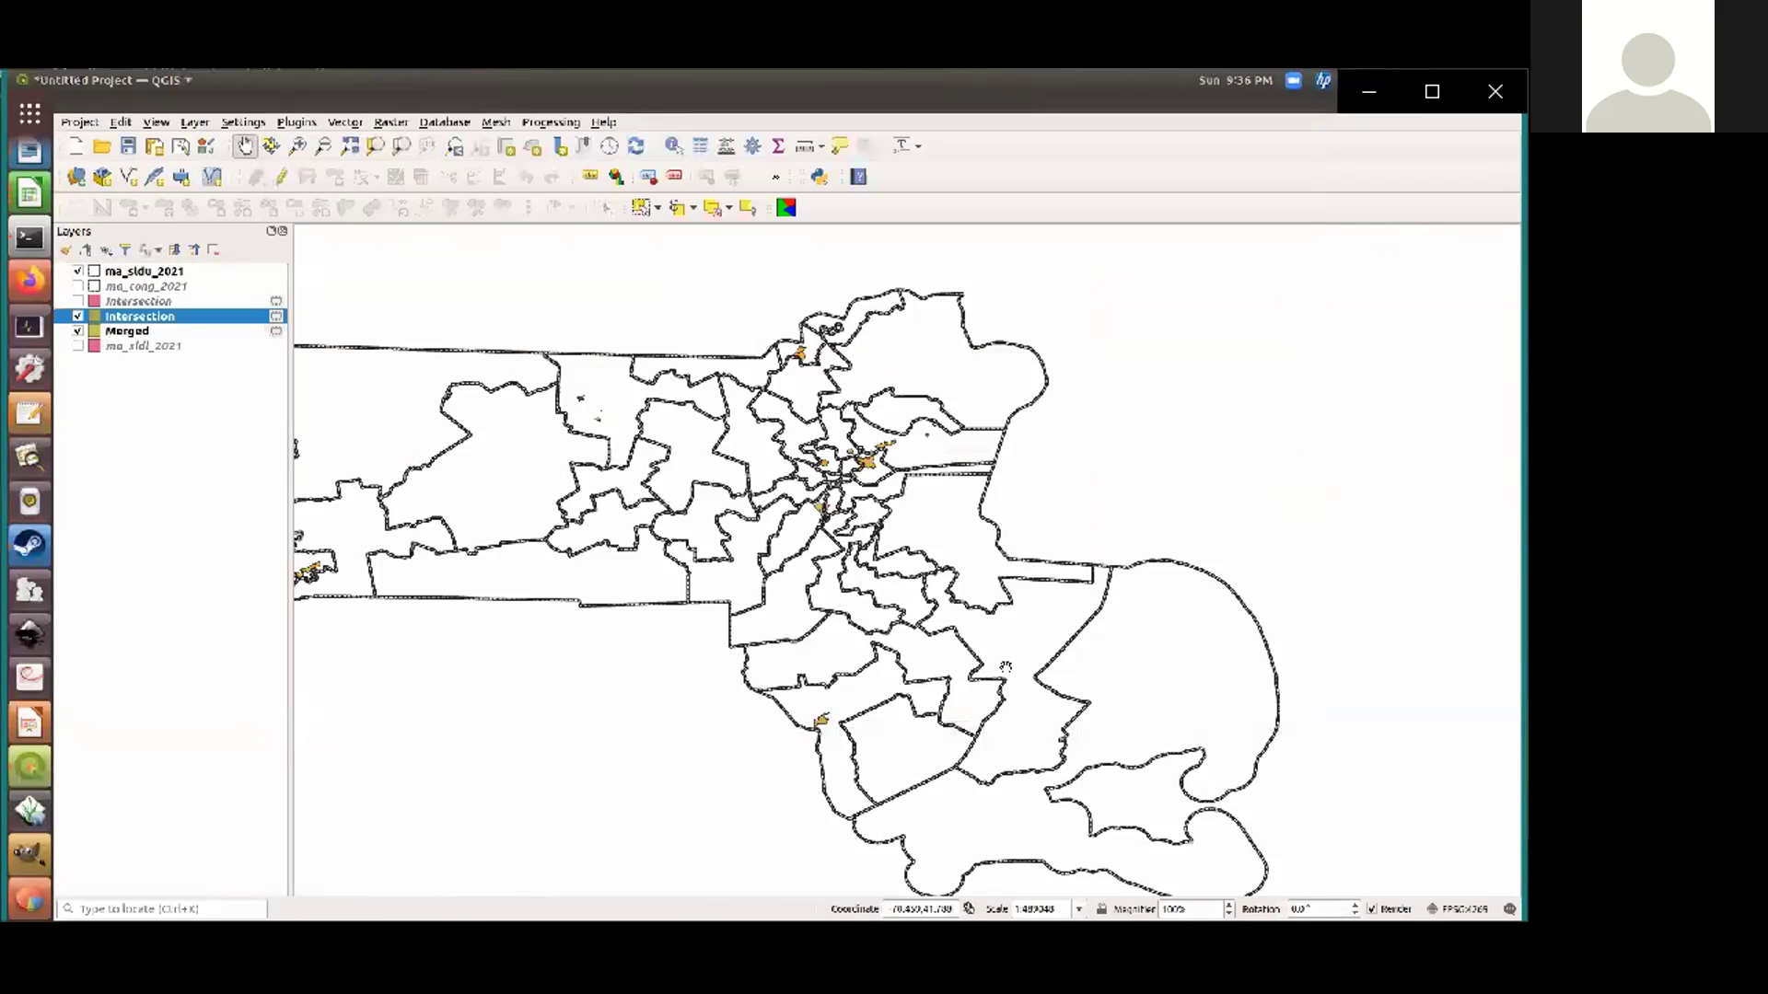
Rename the new intersection layer as Intersection Upper House
right_click(172, 318)
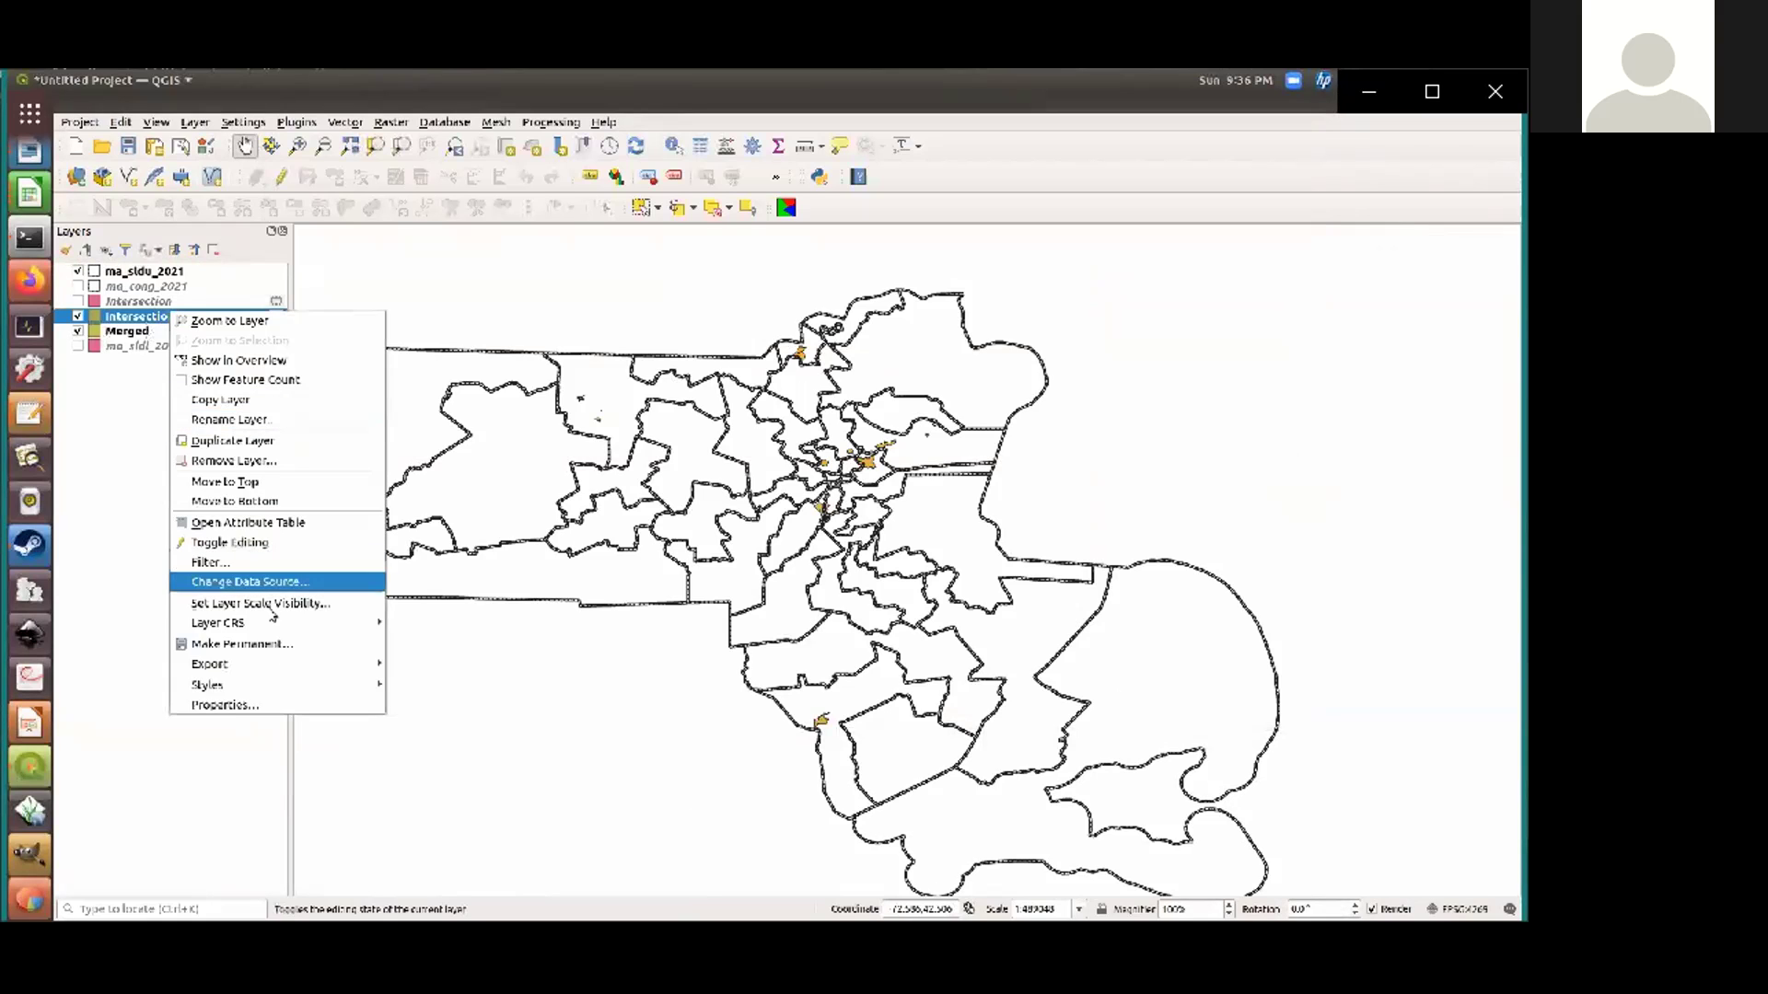
click(287, 420)
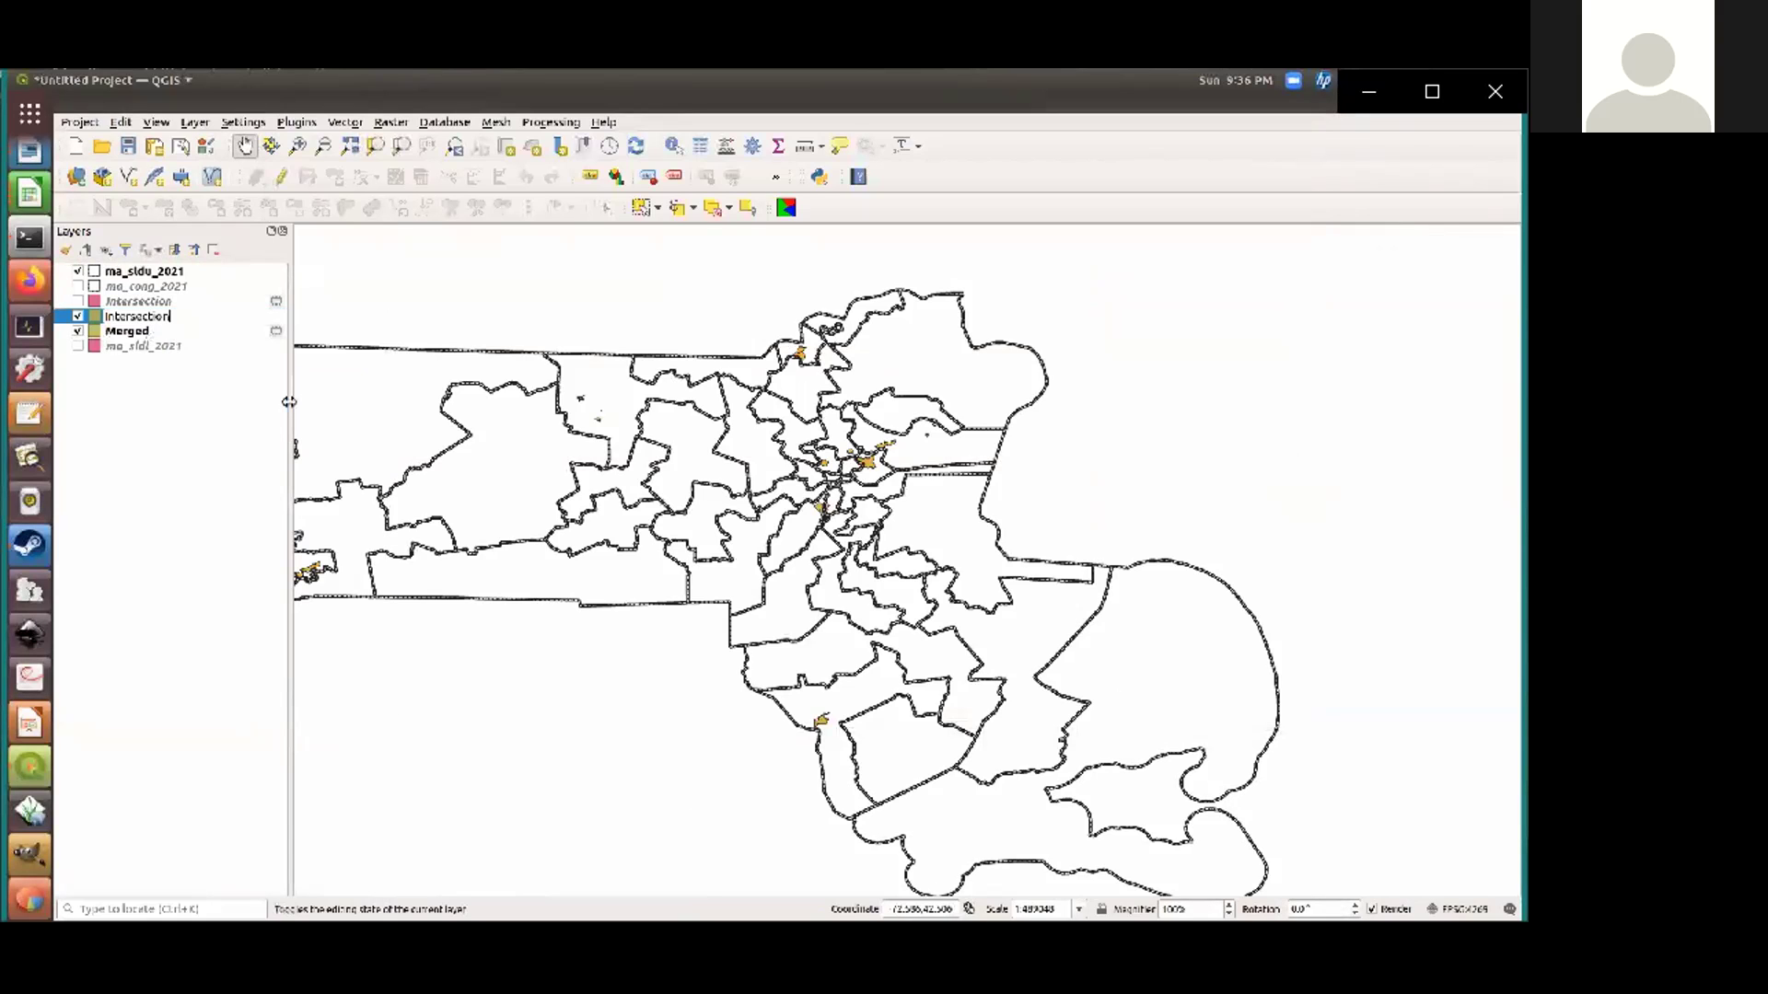
text(Upper House)
key(Return)
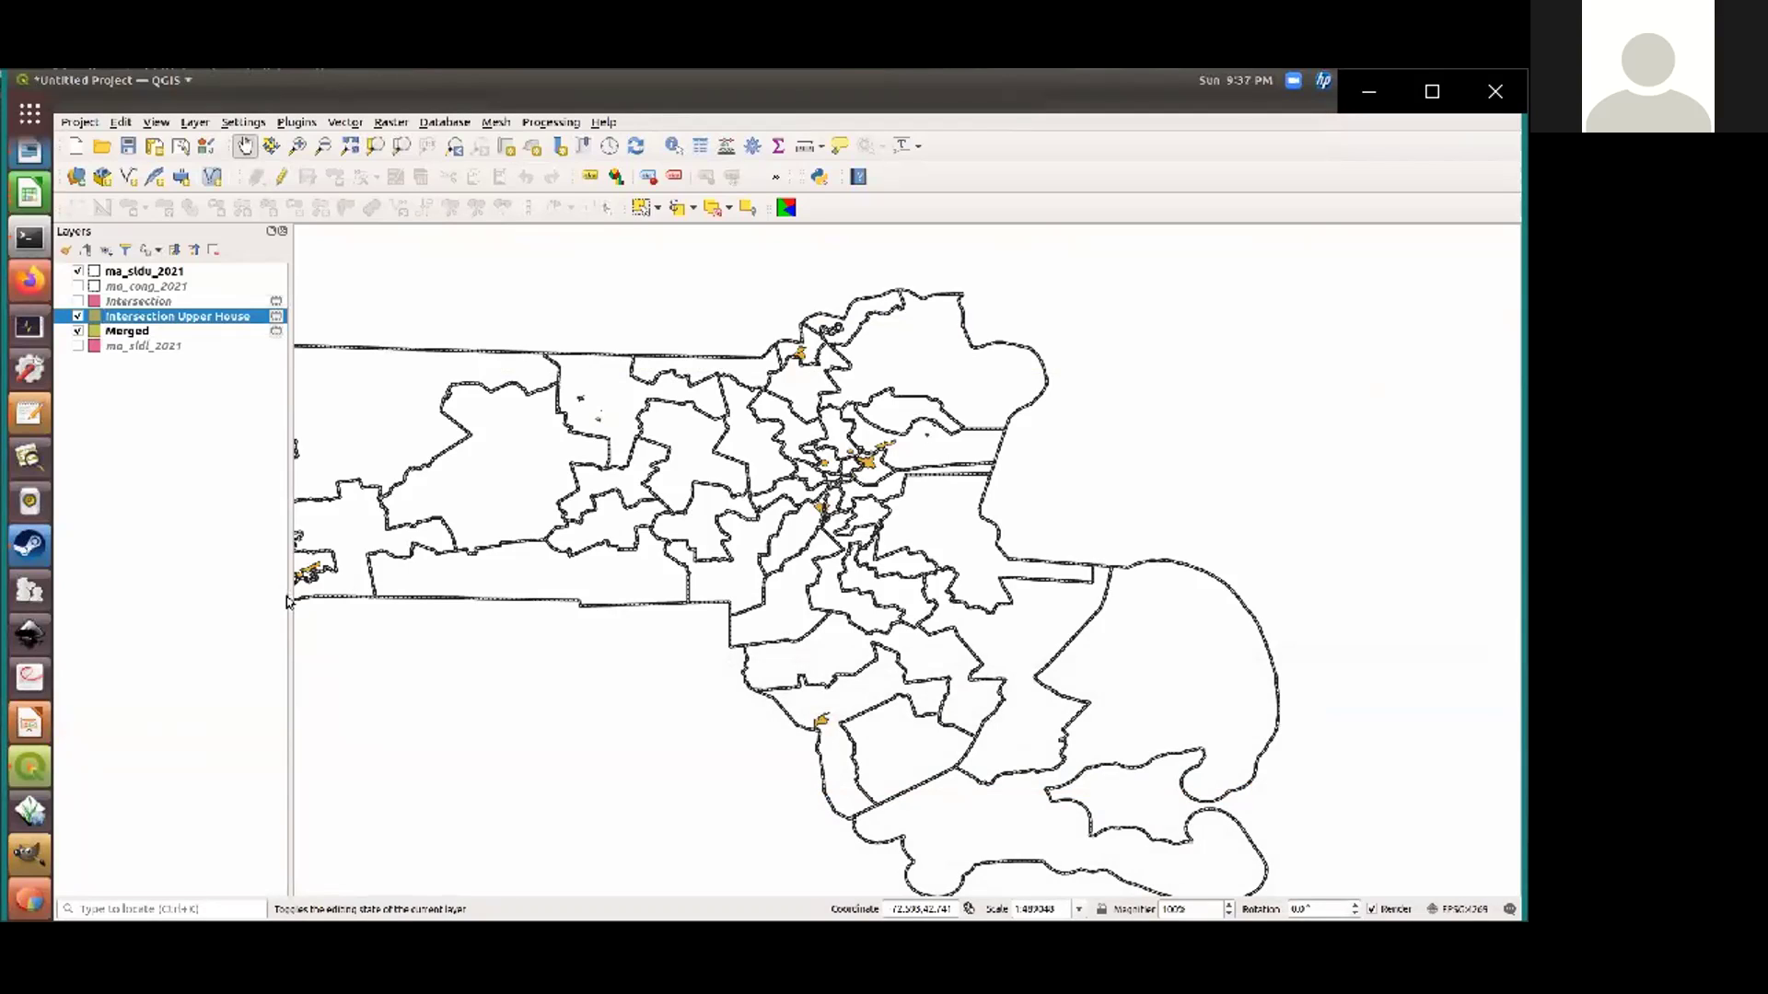
Sort the Intersection Upper House attribute table by entry_name, widen that column and select both Immigrant Community of Revere rows
right_click(235, 321)
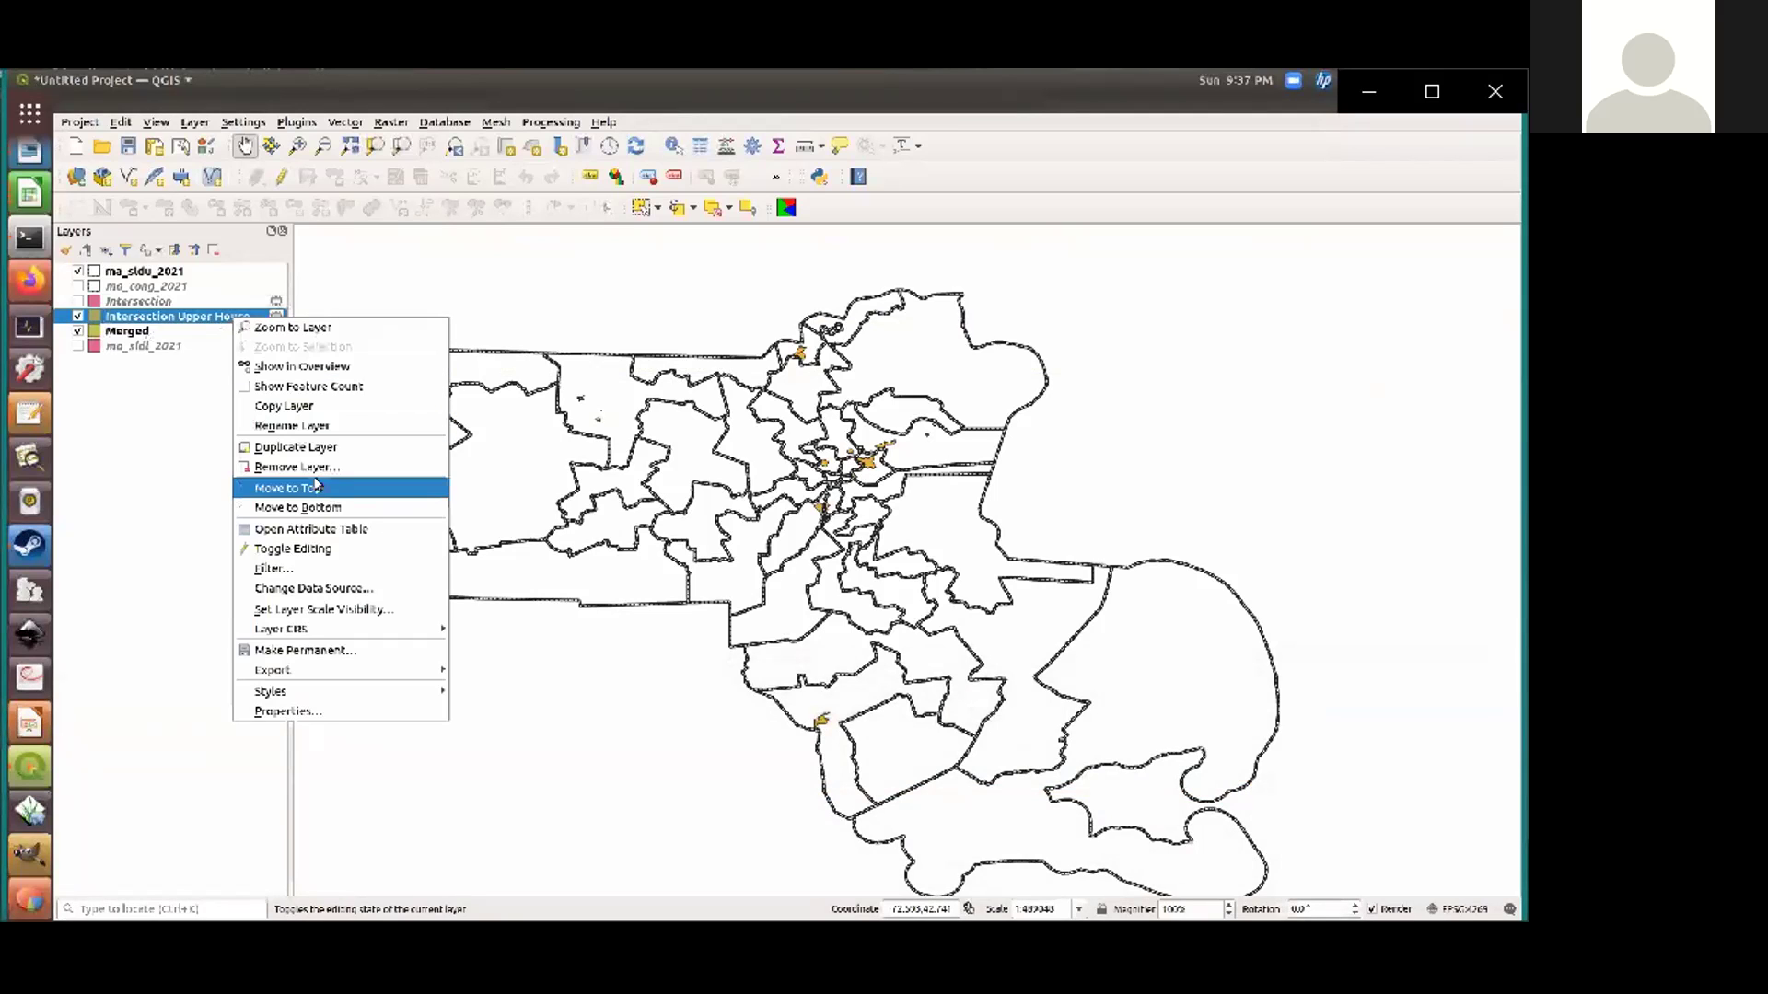
click(318, 529)
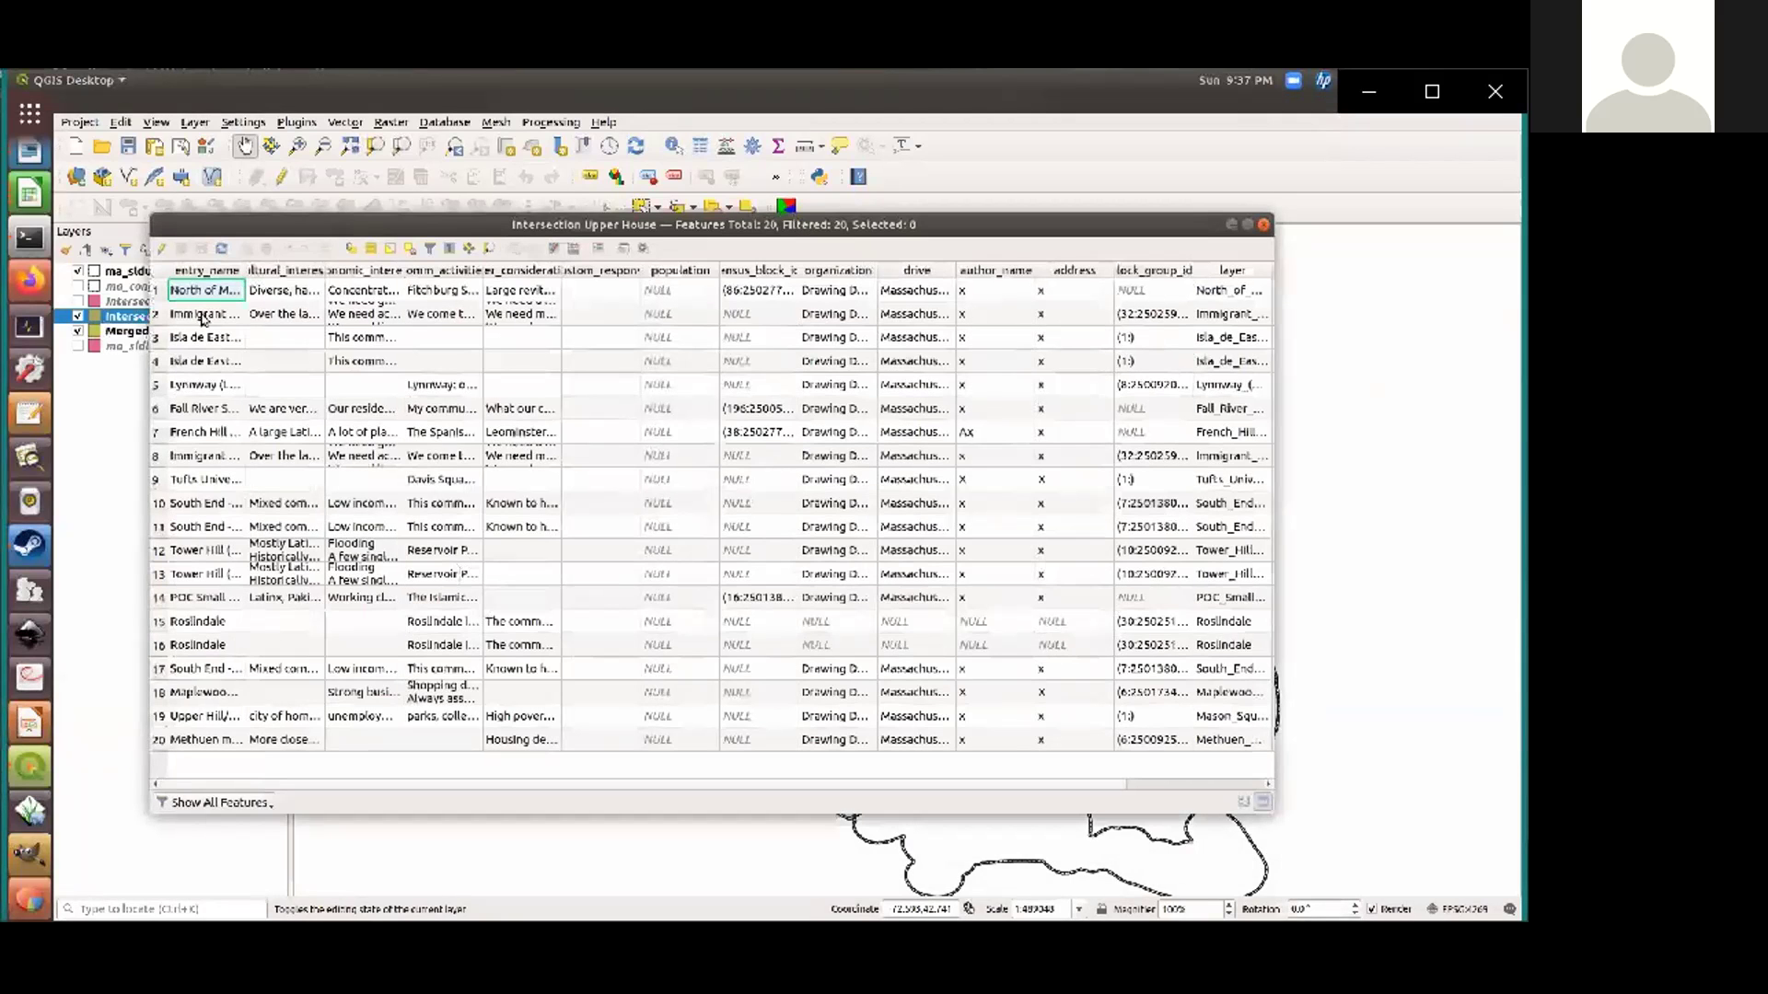
click(226, 269)
drag(246, 269, 405, 271)
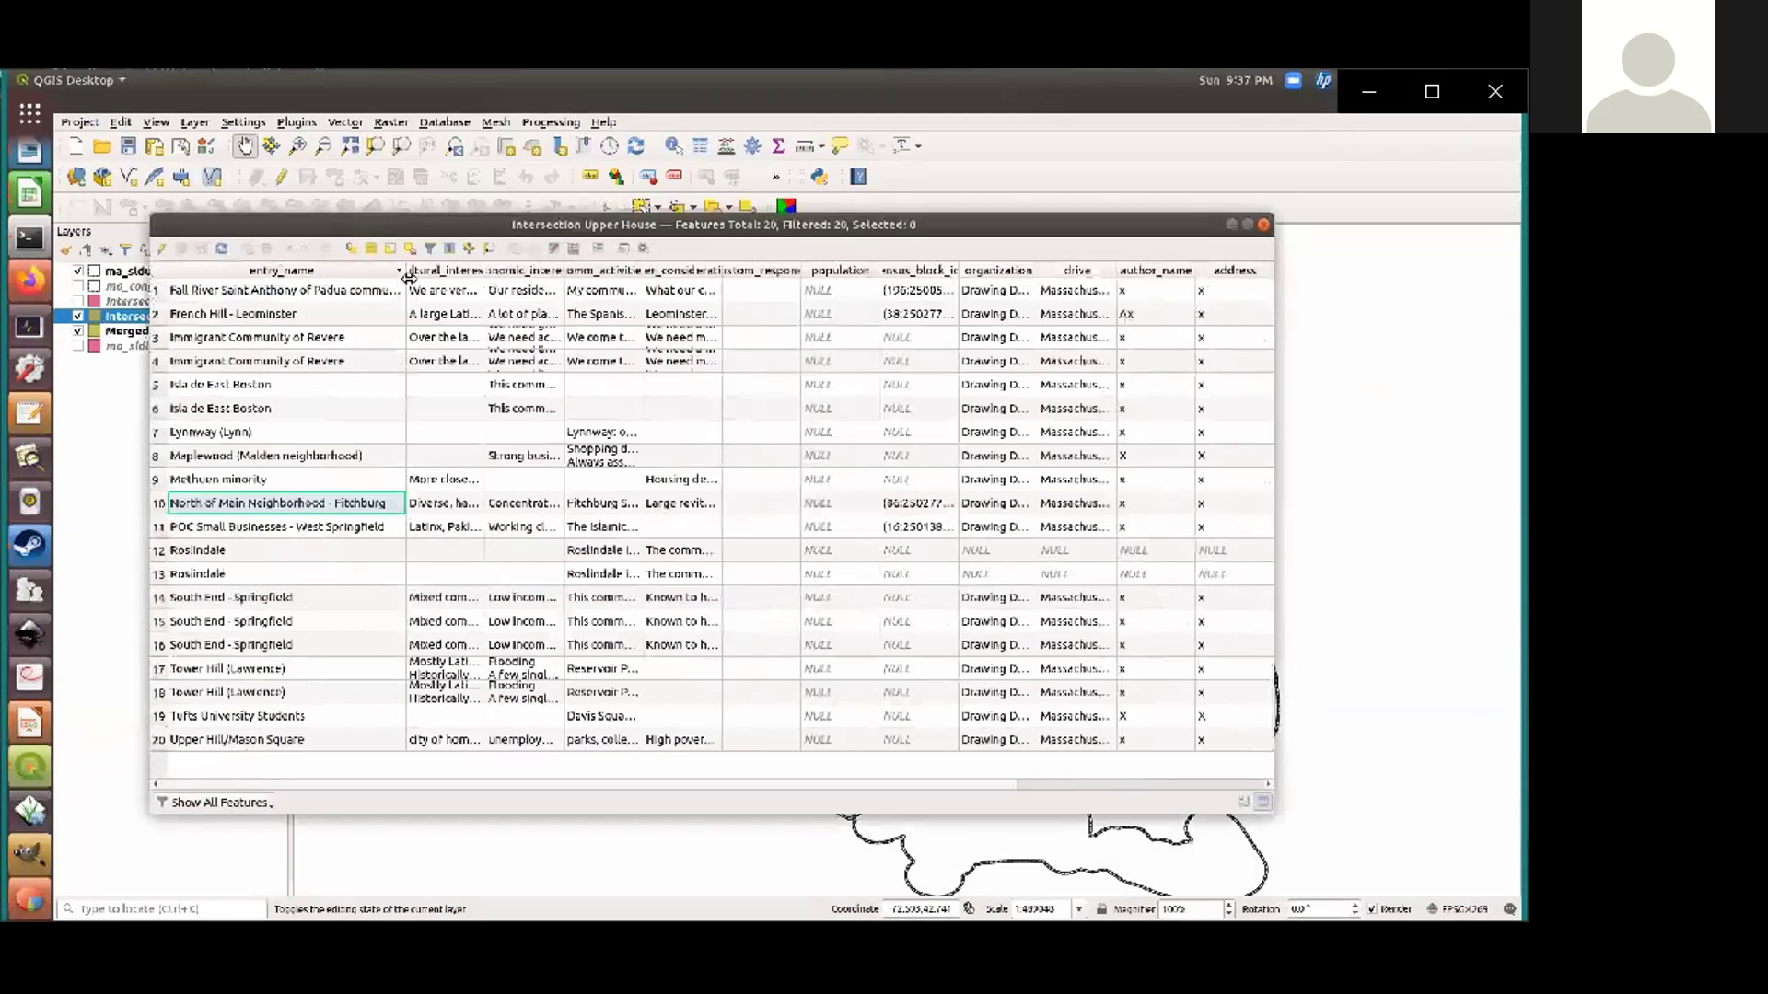
drag(159, 338, 165, 363)
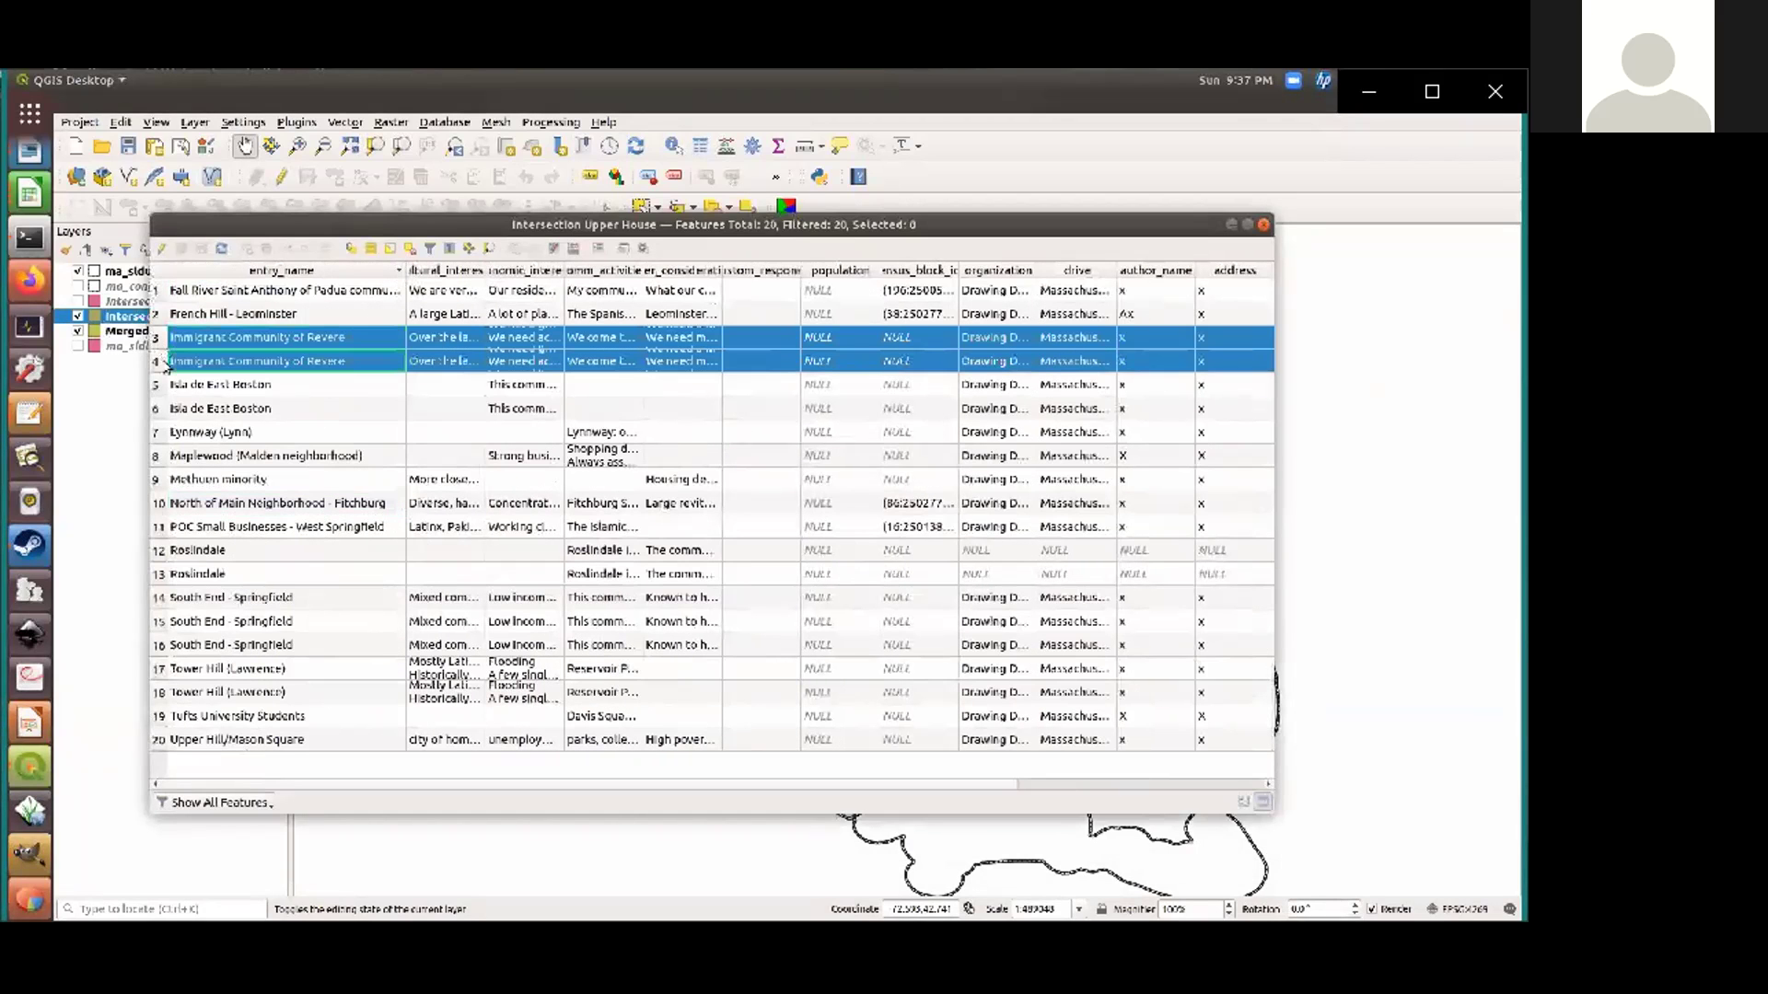
Examine the selected Revere features on the map against the surrounding senate district boundaries
drag(619, 224, 664, 509)
scroll(966, 341, up, 5)
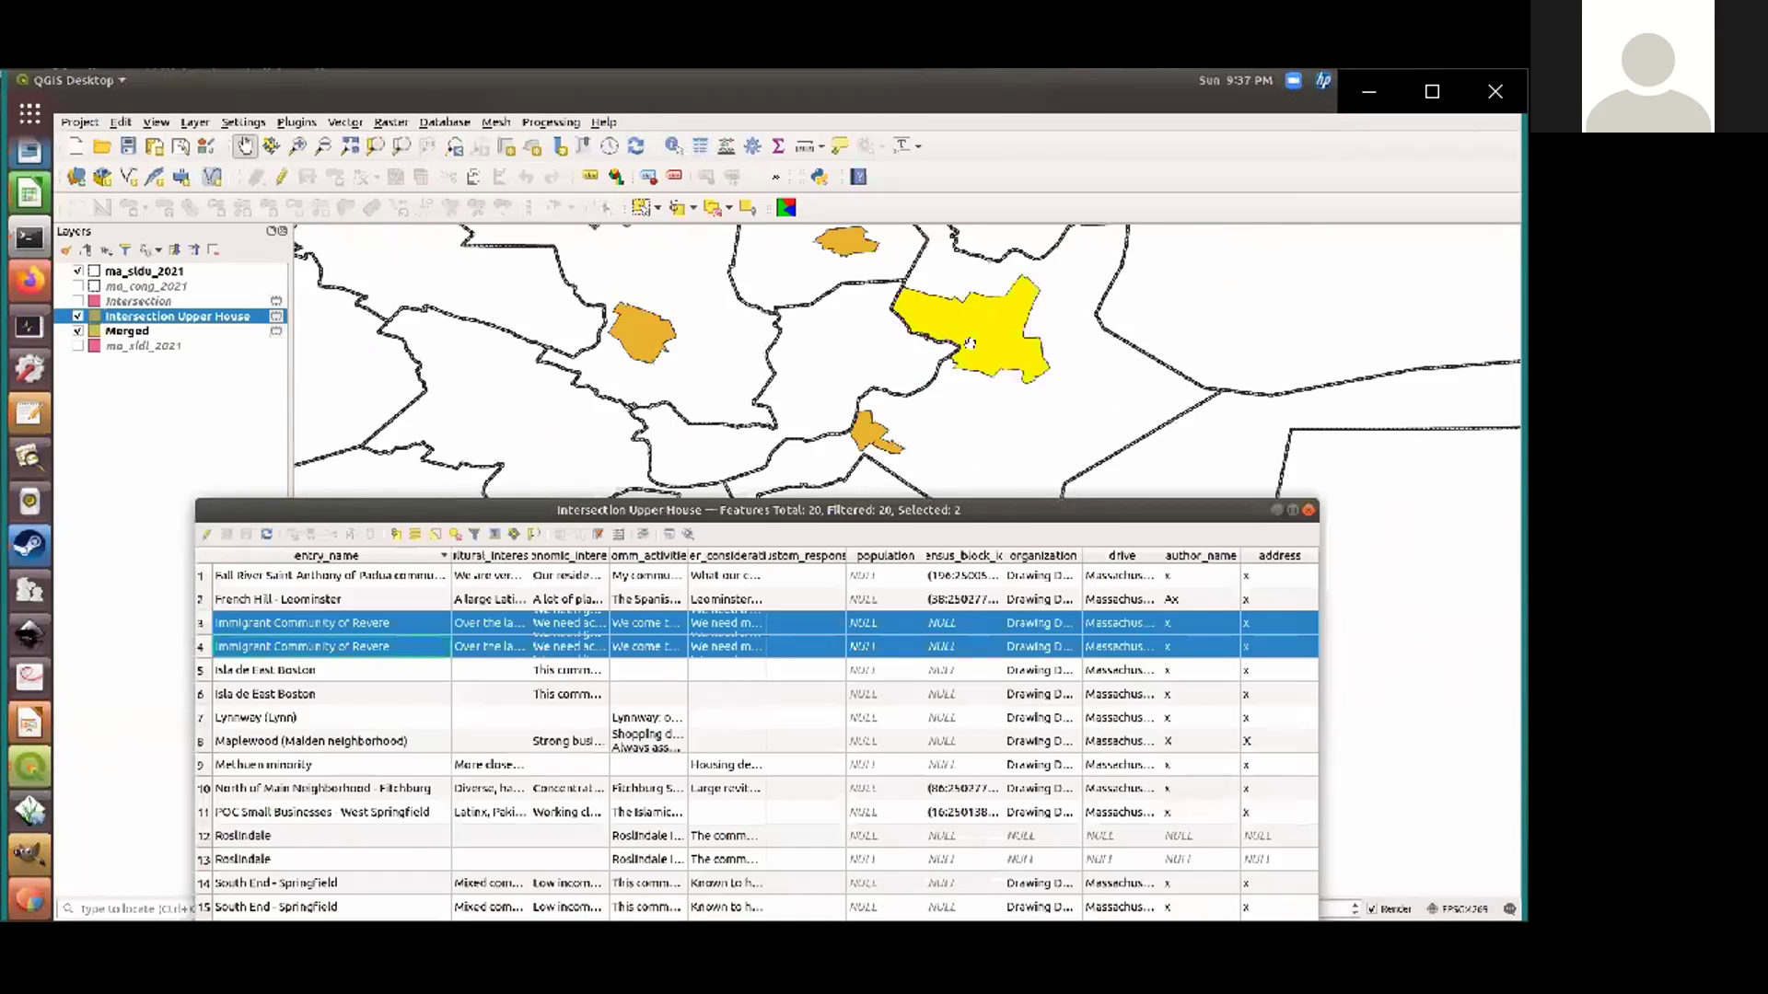
scroll(967, 340, up, 1)
scroll(979, 318, down, 1)
scroll(979, 313, up, 3)
drag(979, 313, 805, 554)
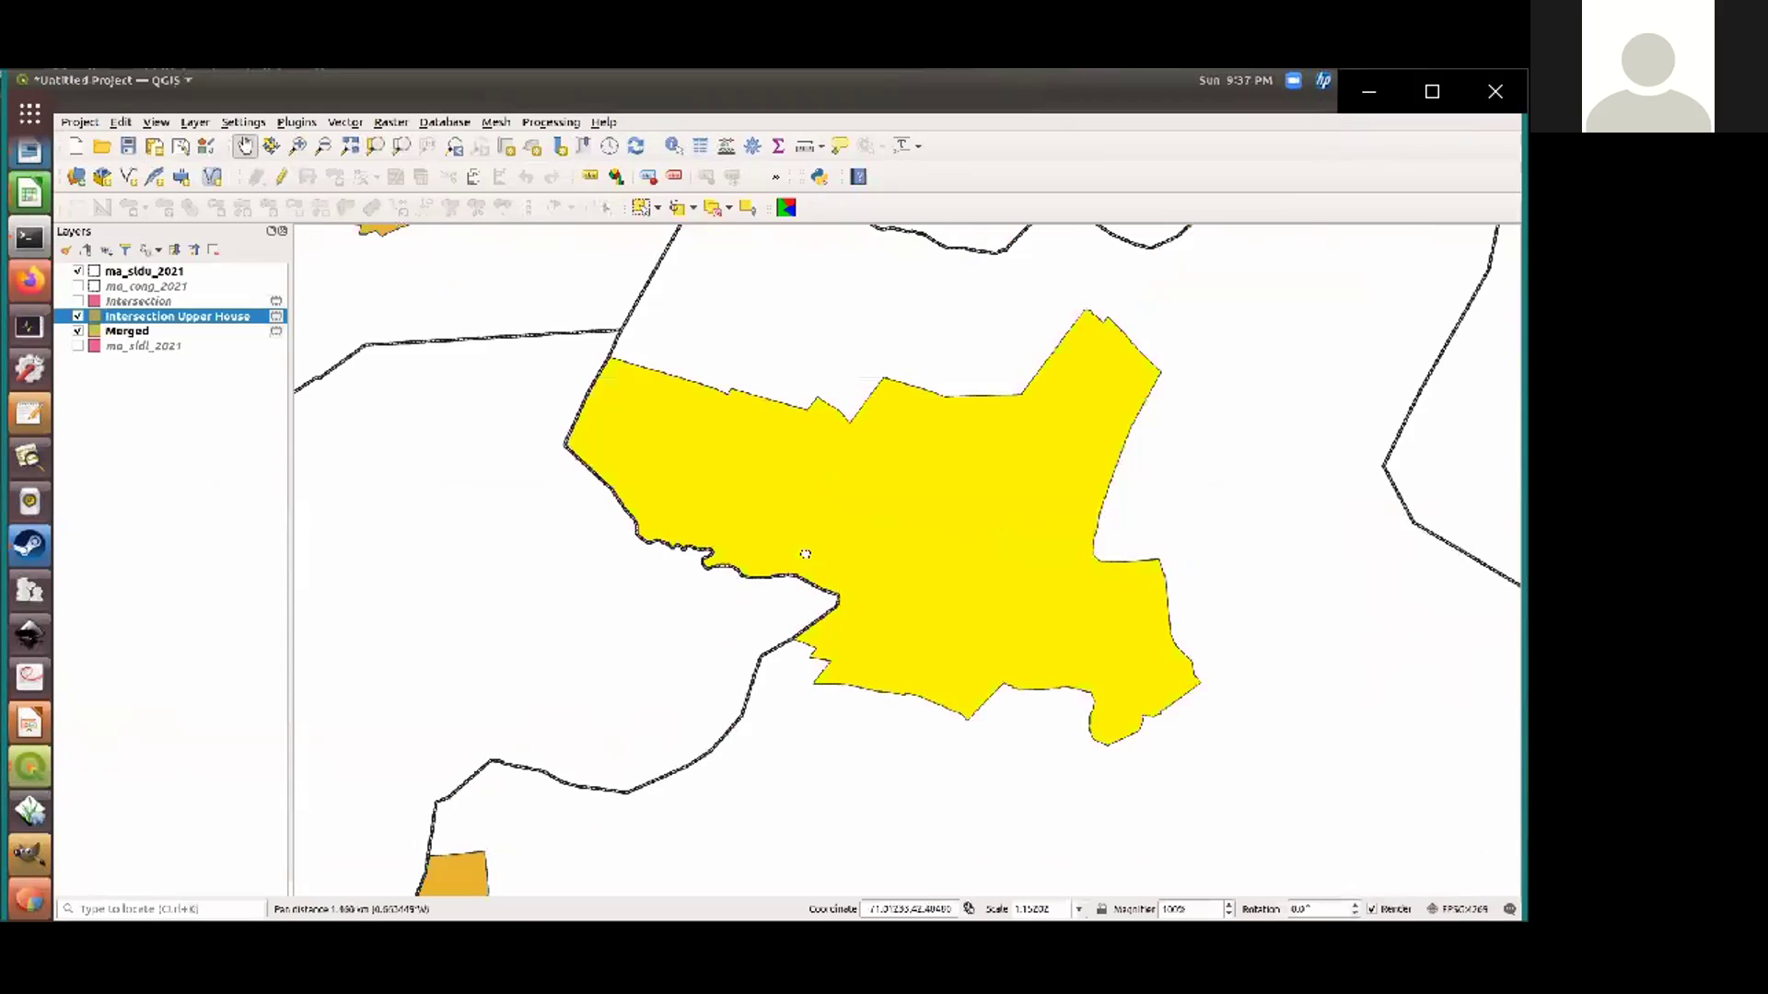
Hide the ma_sldu_2021 layer and deselect the Revere features along their southwestern edge
click(77, 317)
scroll(552, 497, up, 3)
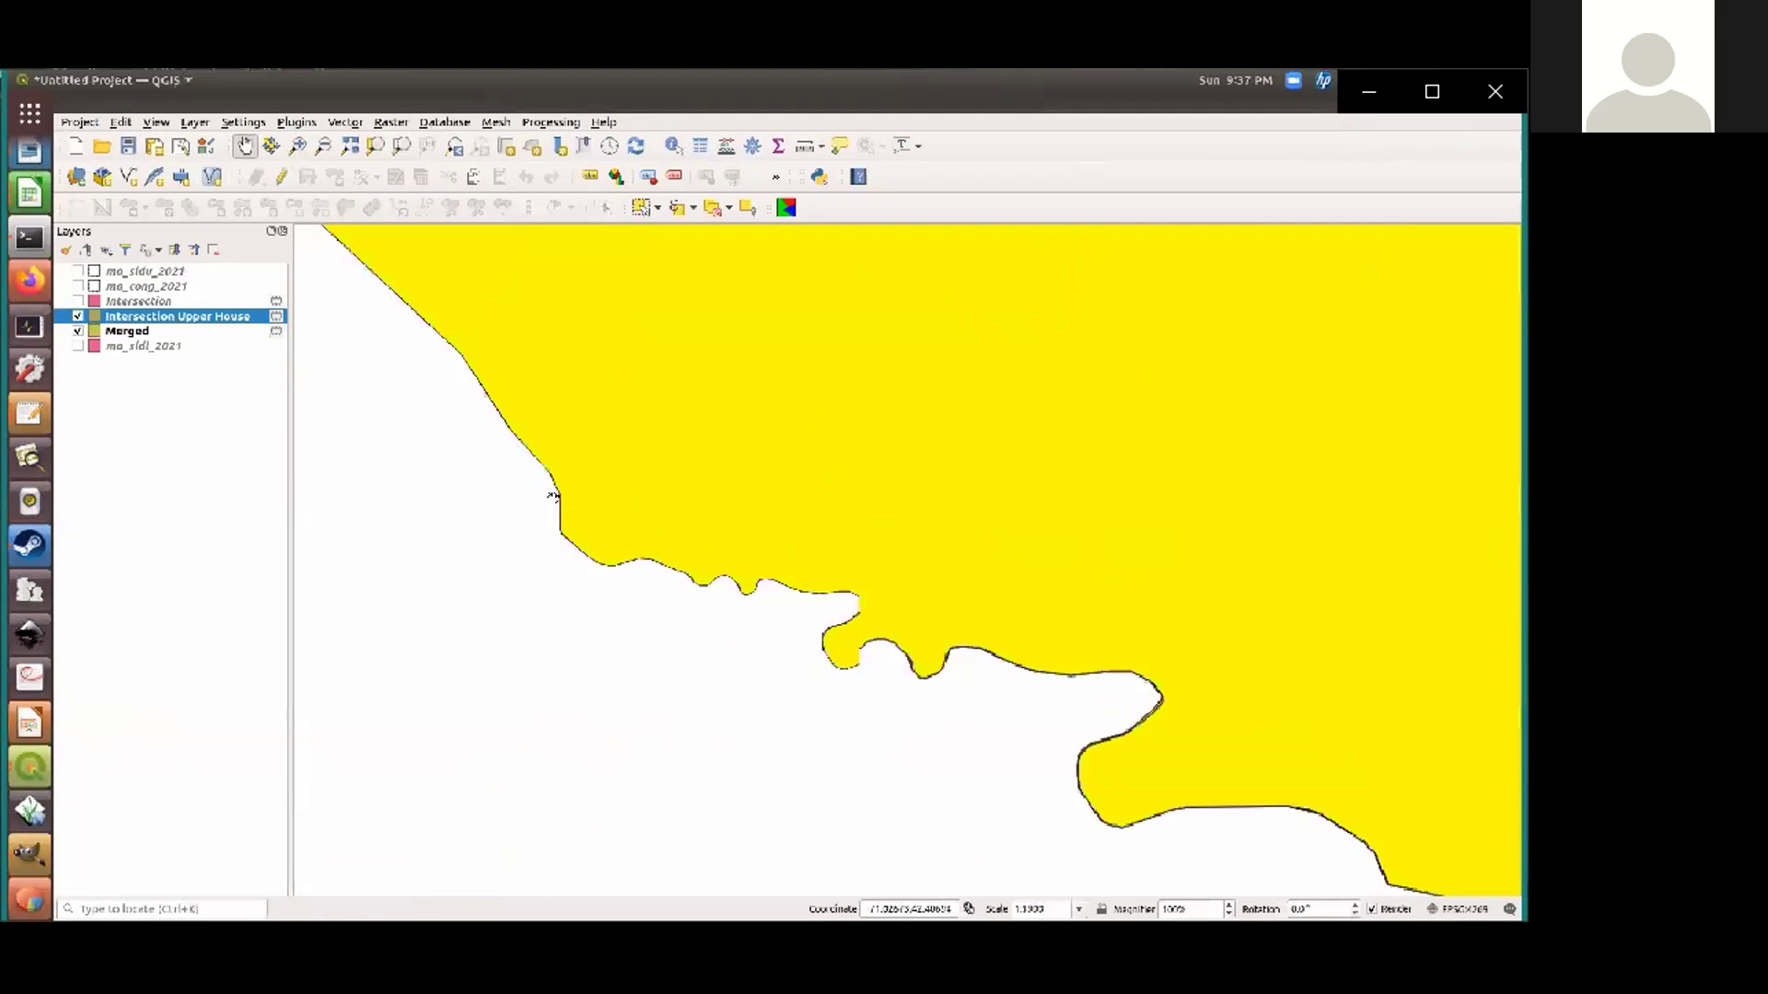
scroll(553, 497, up, 4)
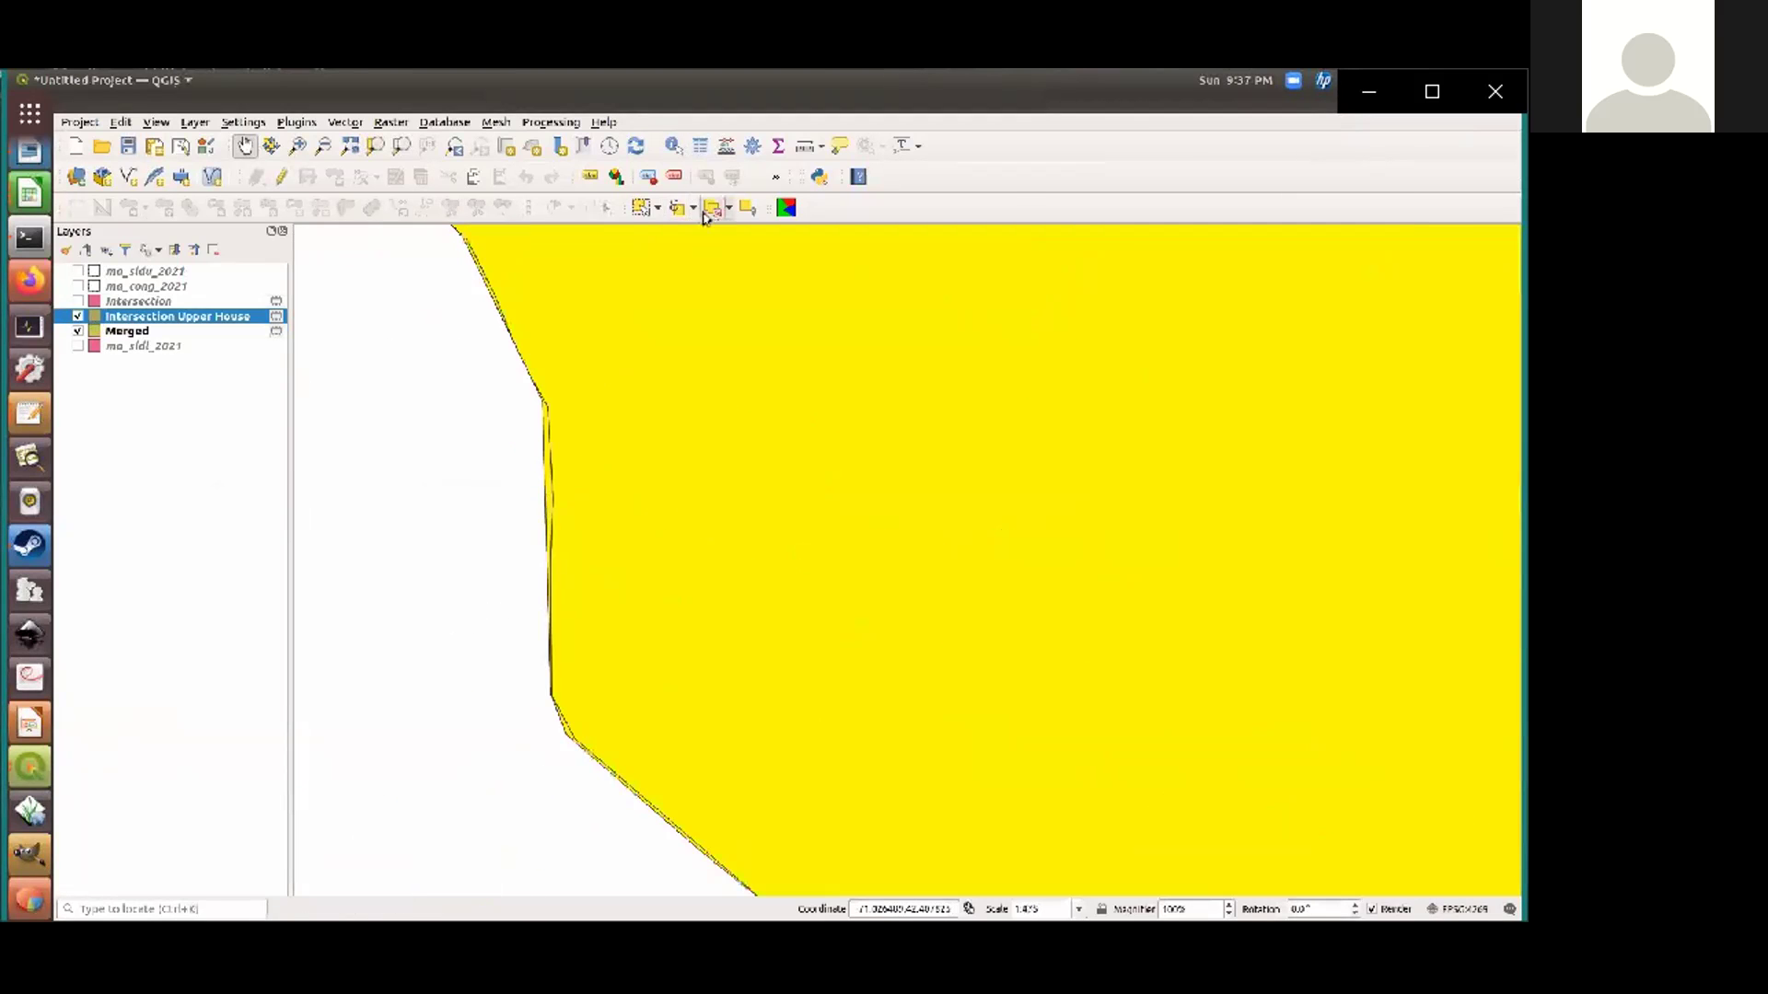
click(711, 209)
Examine the Revere community's southwestern edge up close for where the senate district line divides it
scroll(770, 481, up, 2)
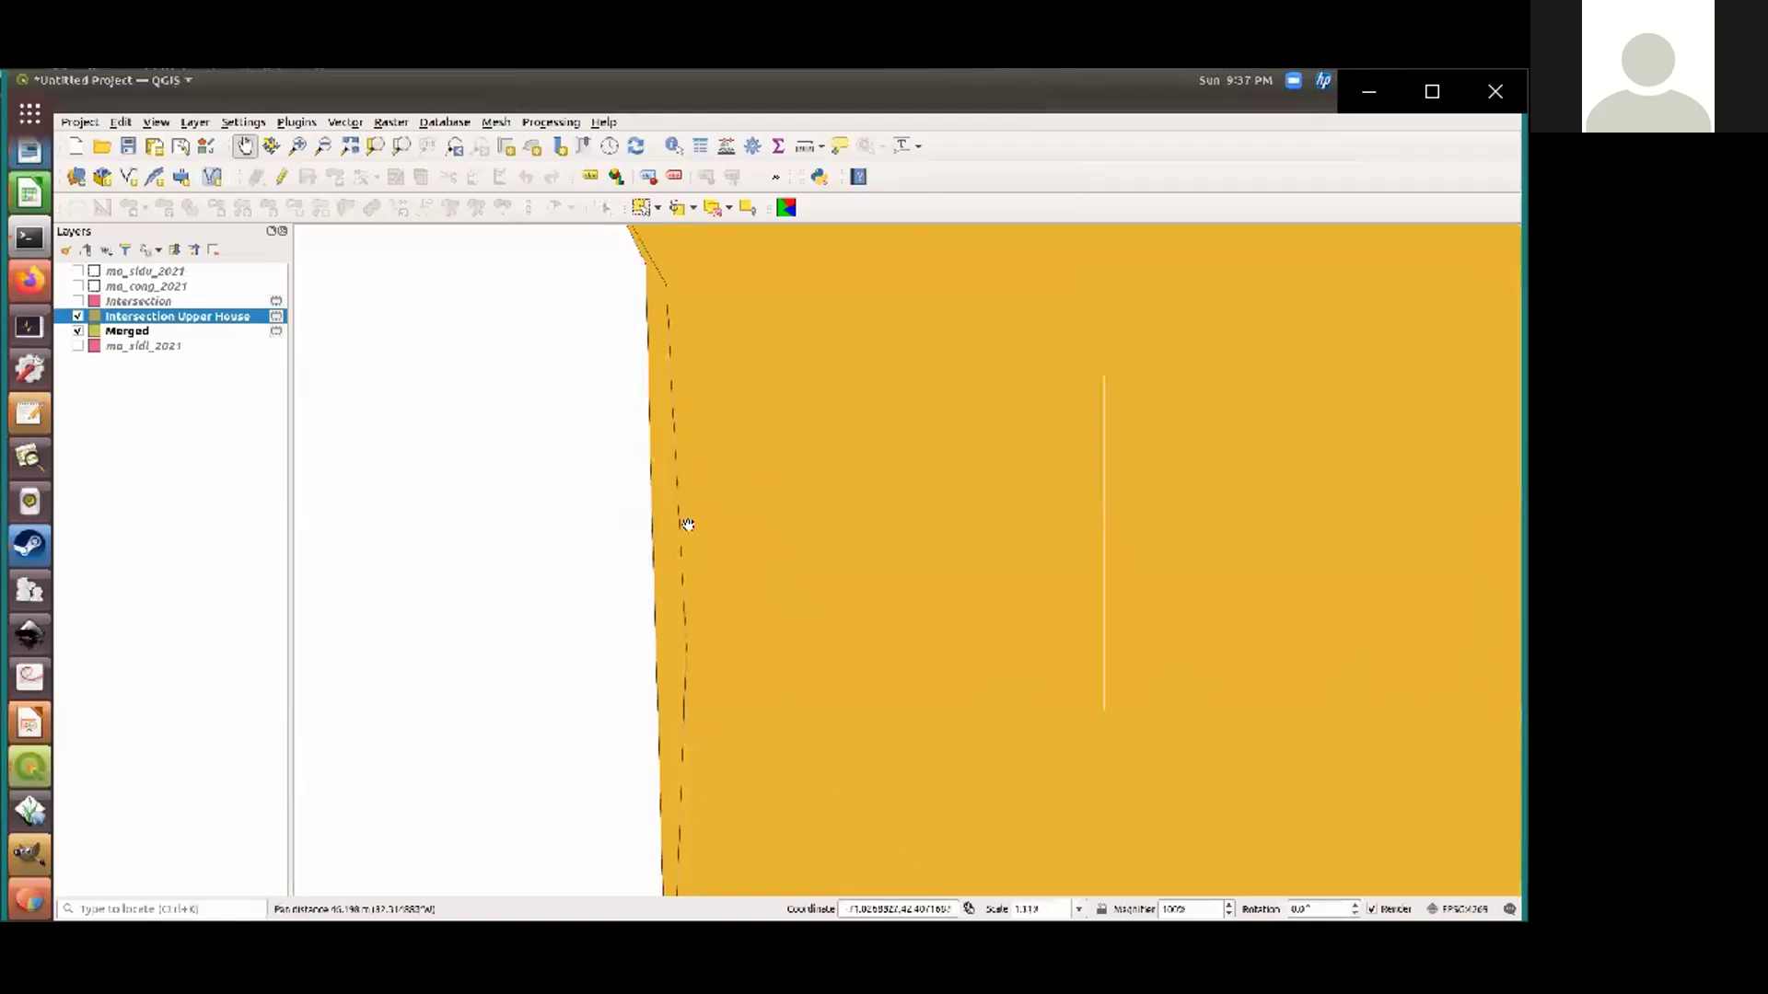
scroll(688, 525, down, 2)
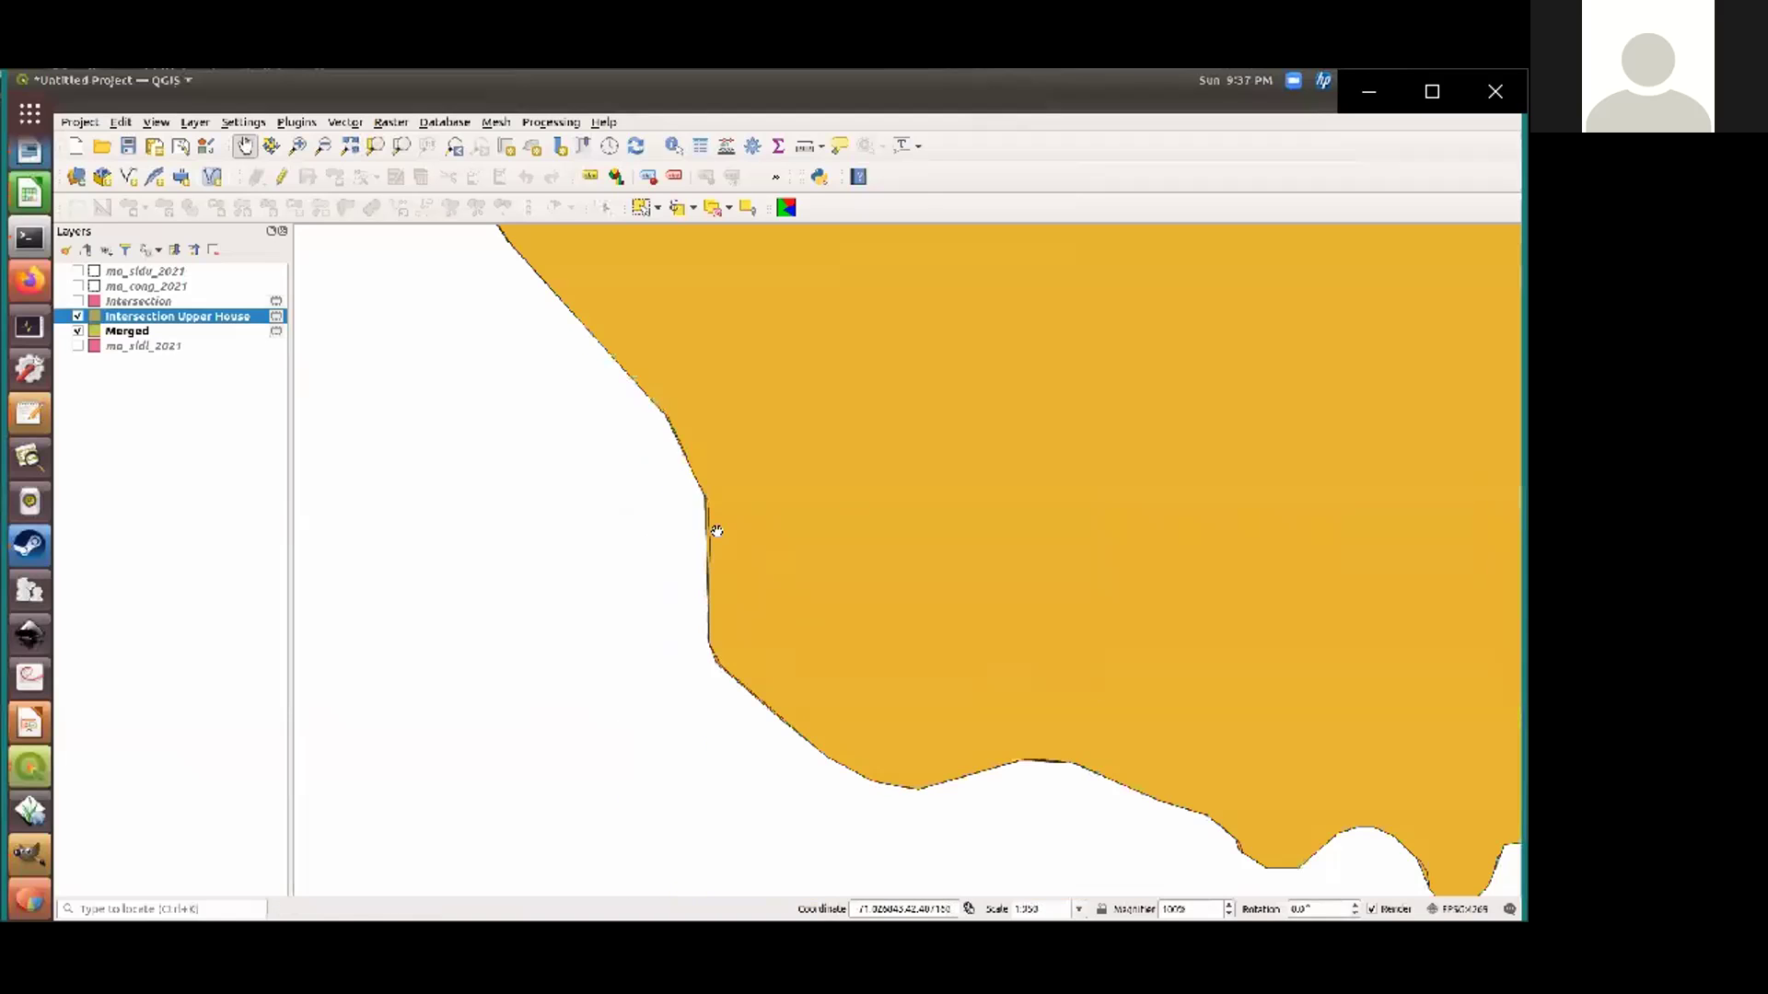
scroll(716, 531, up, 2)
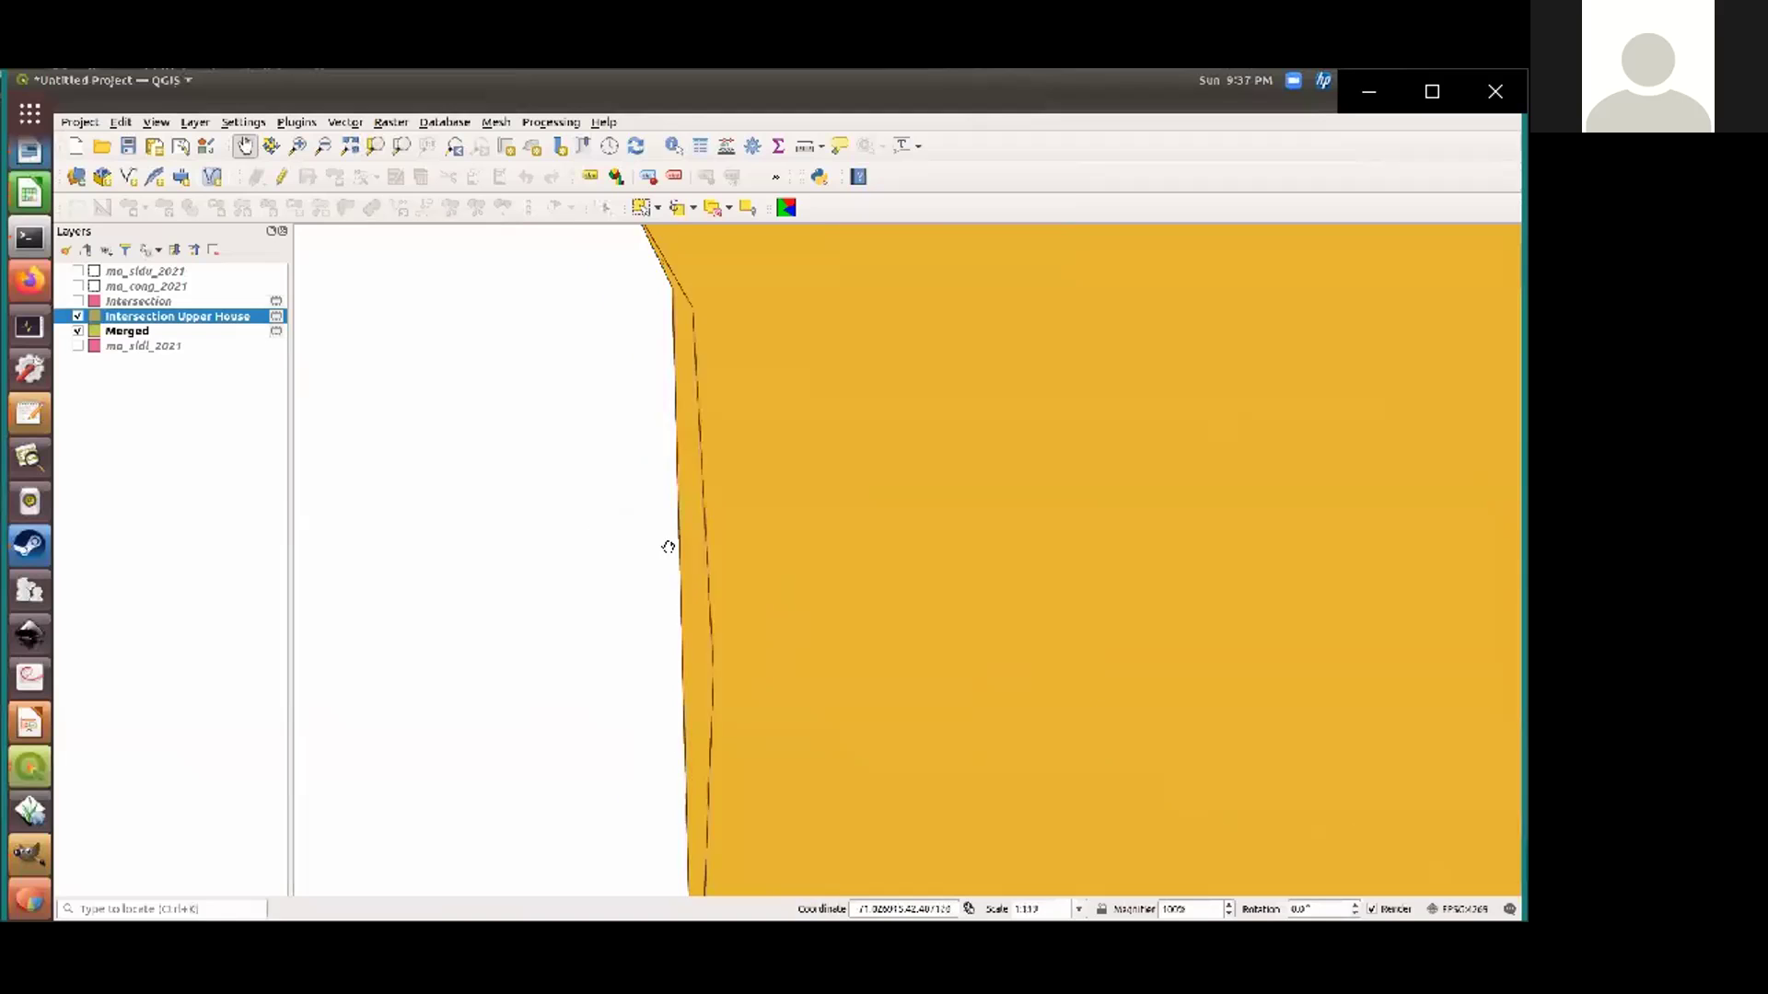
scroll(797, 513, down, 3)
drag(1194, 724, 641, 479)
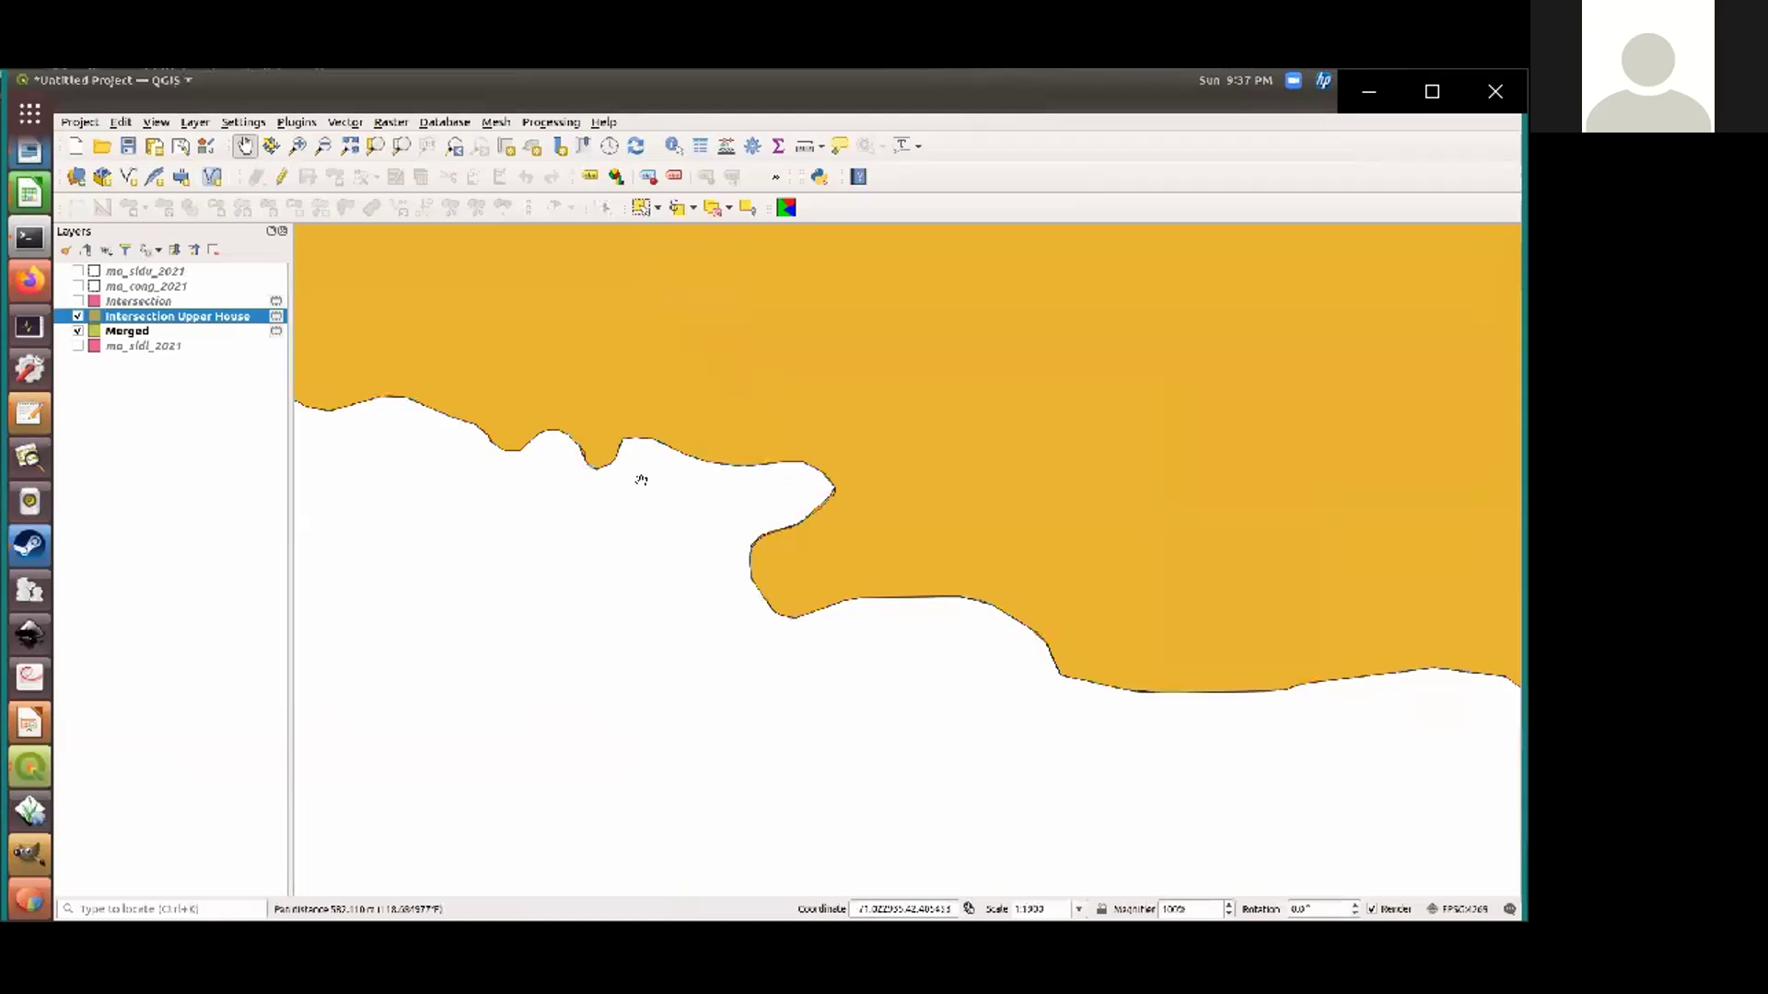
drag(1455, 700, 704, 586)
drag(1001, 788, 835, 420)
scroll(820, 501, down, 2)
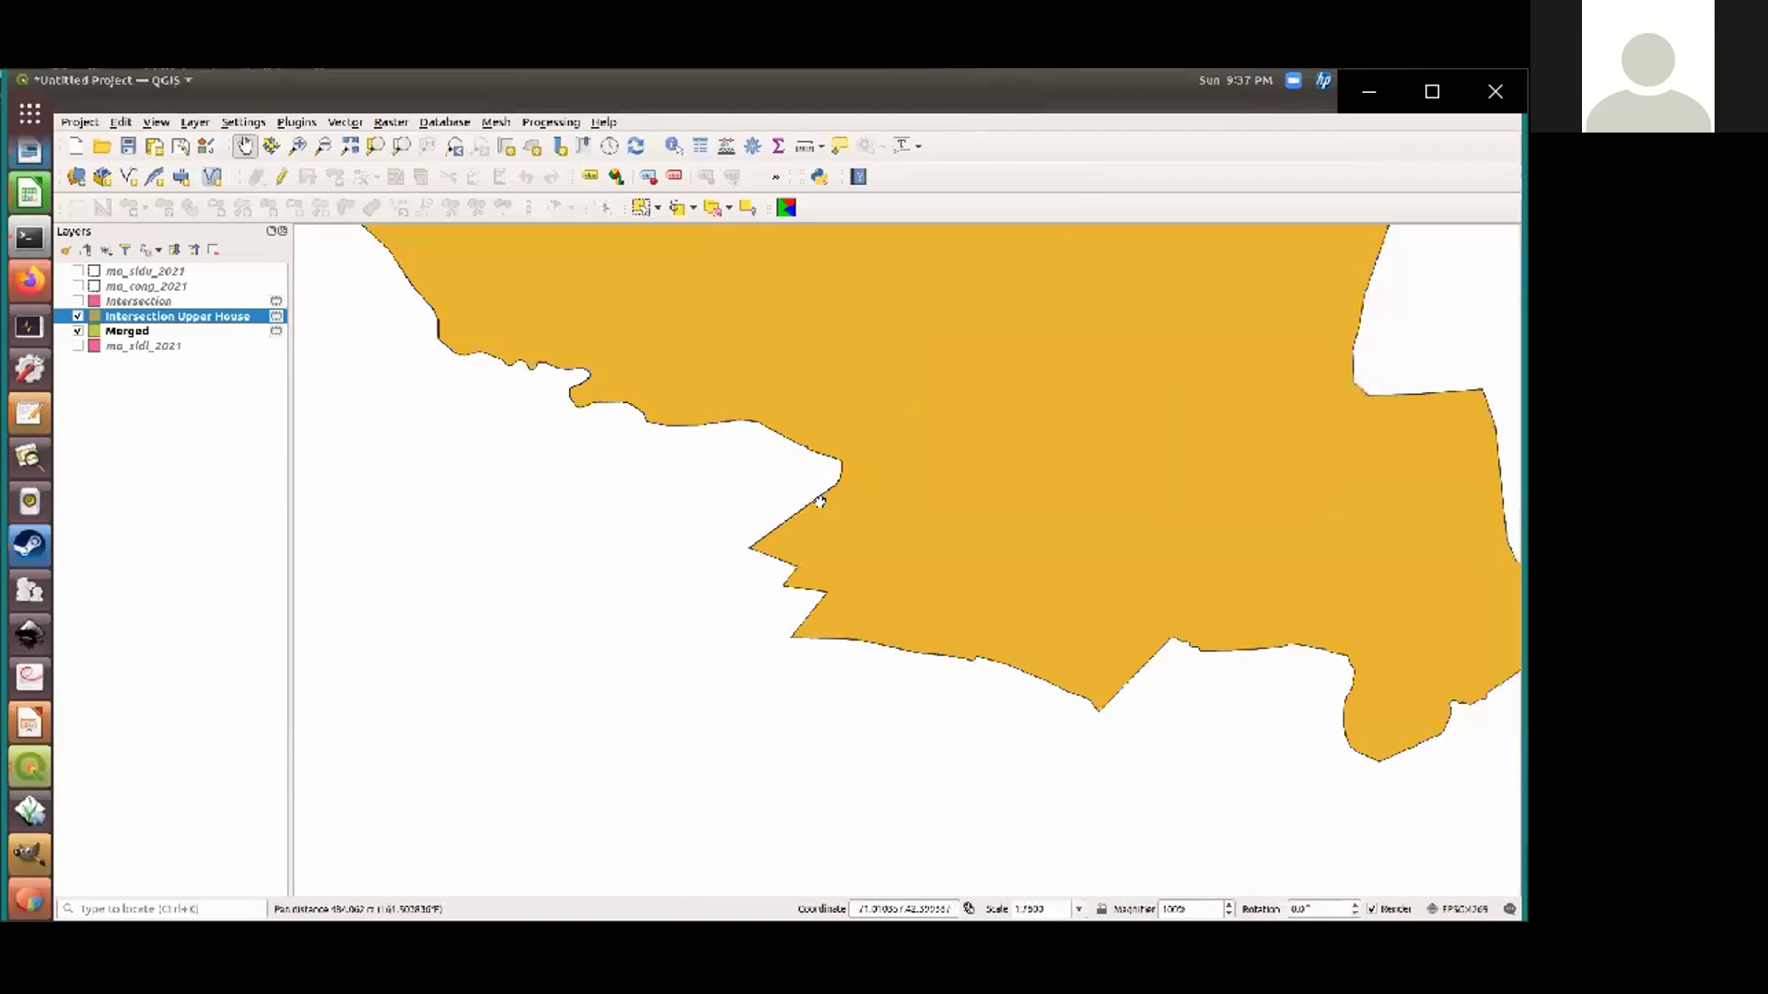
scroll(795, 448, up, 3)
scroll(884, 486, up, 2)
scroll(792, 439, up, 1)
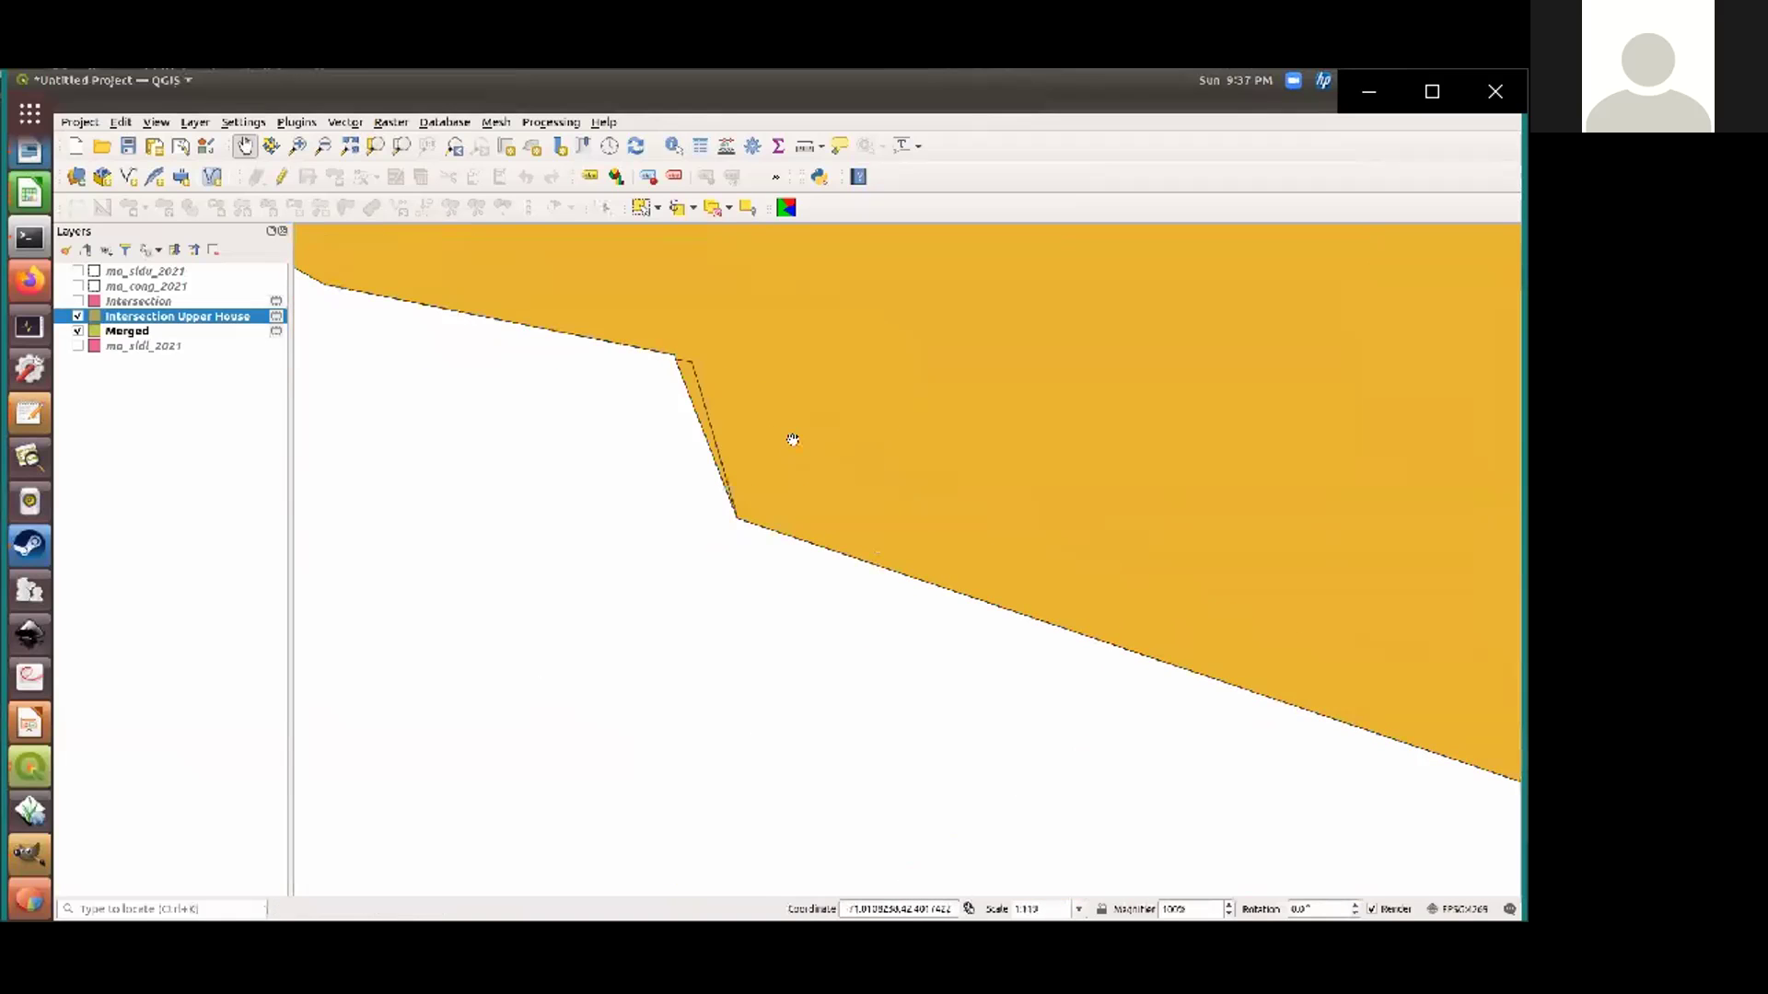
scroll(793, 440, down, 6)
drag(793, 440, 811, 501)
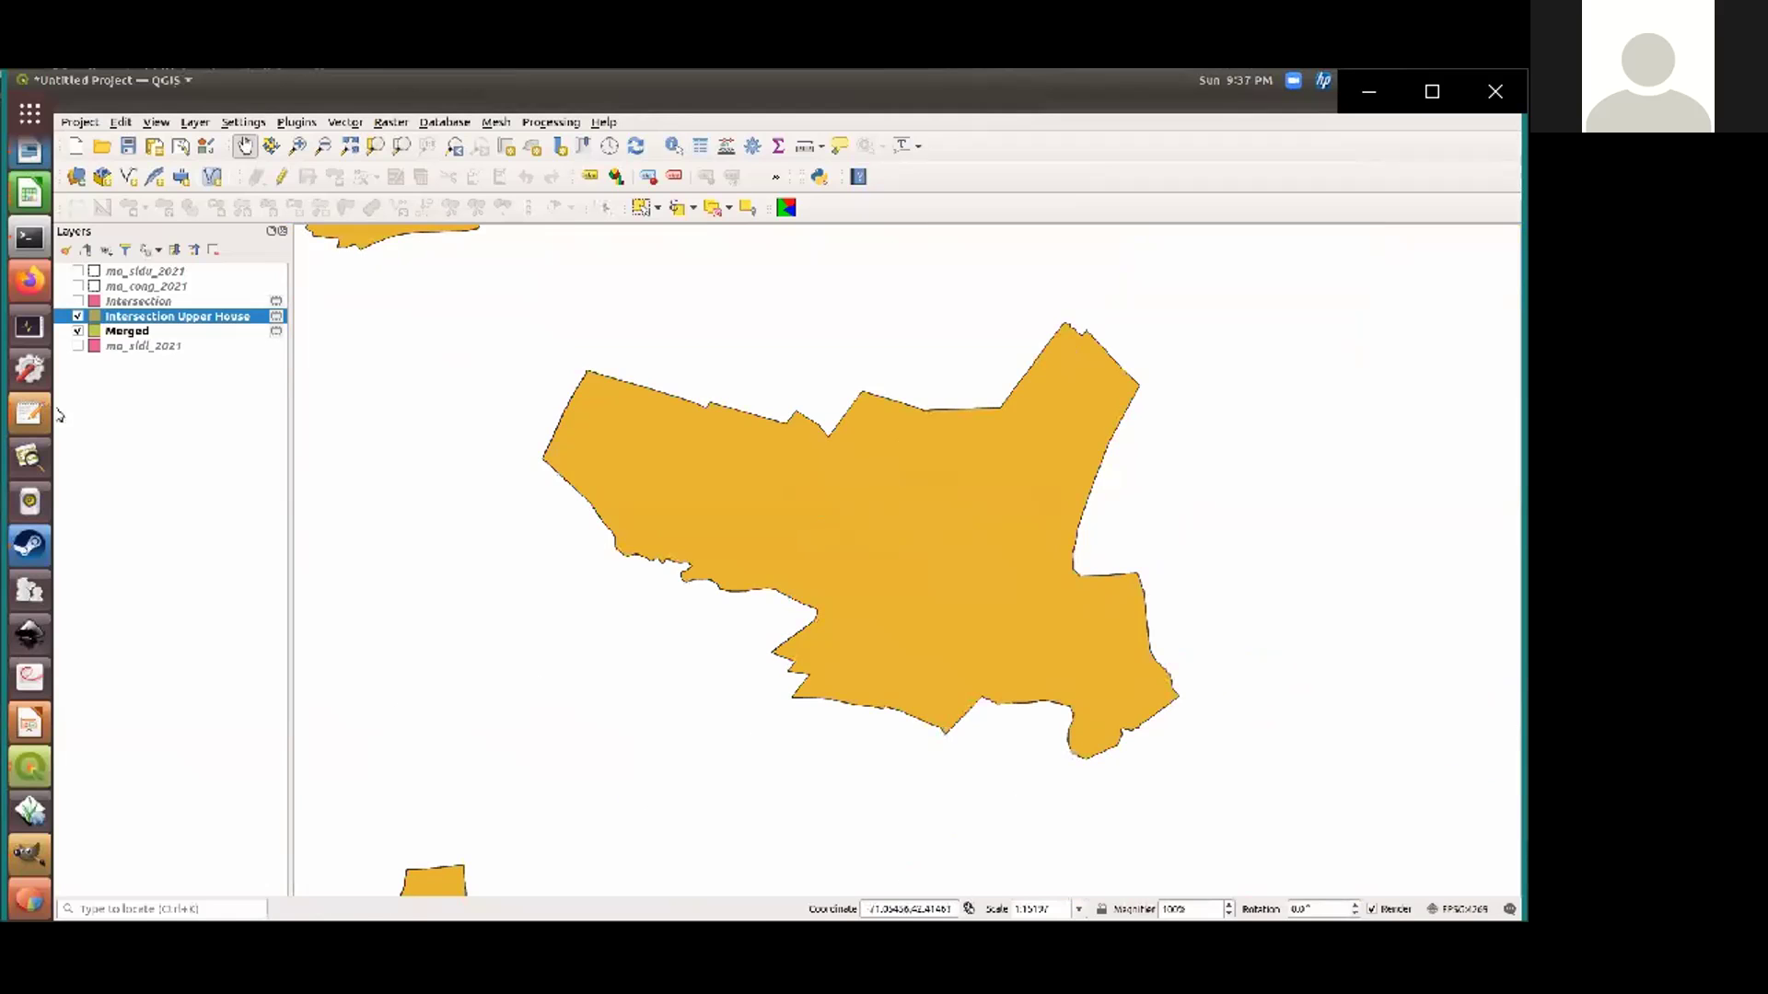
Select both Isla de East Boston rows in the Intersection Upper House attribute table
right_click(150, 318)
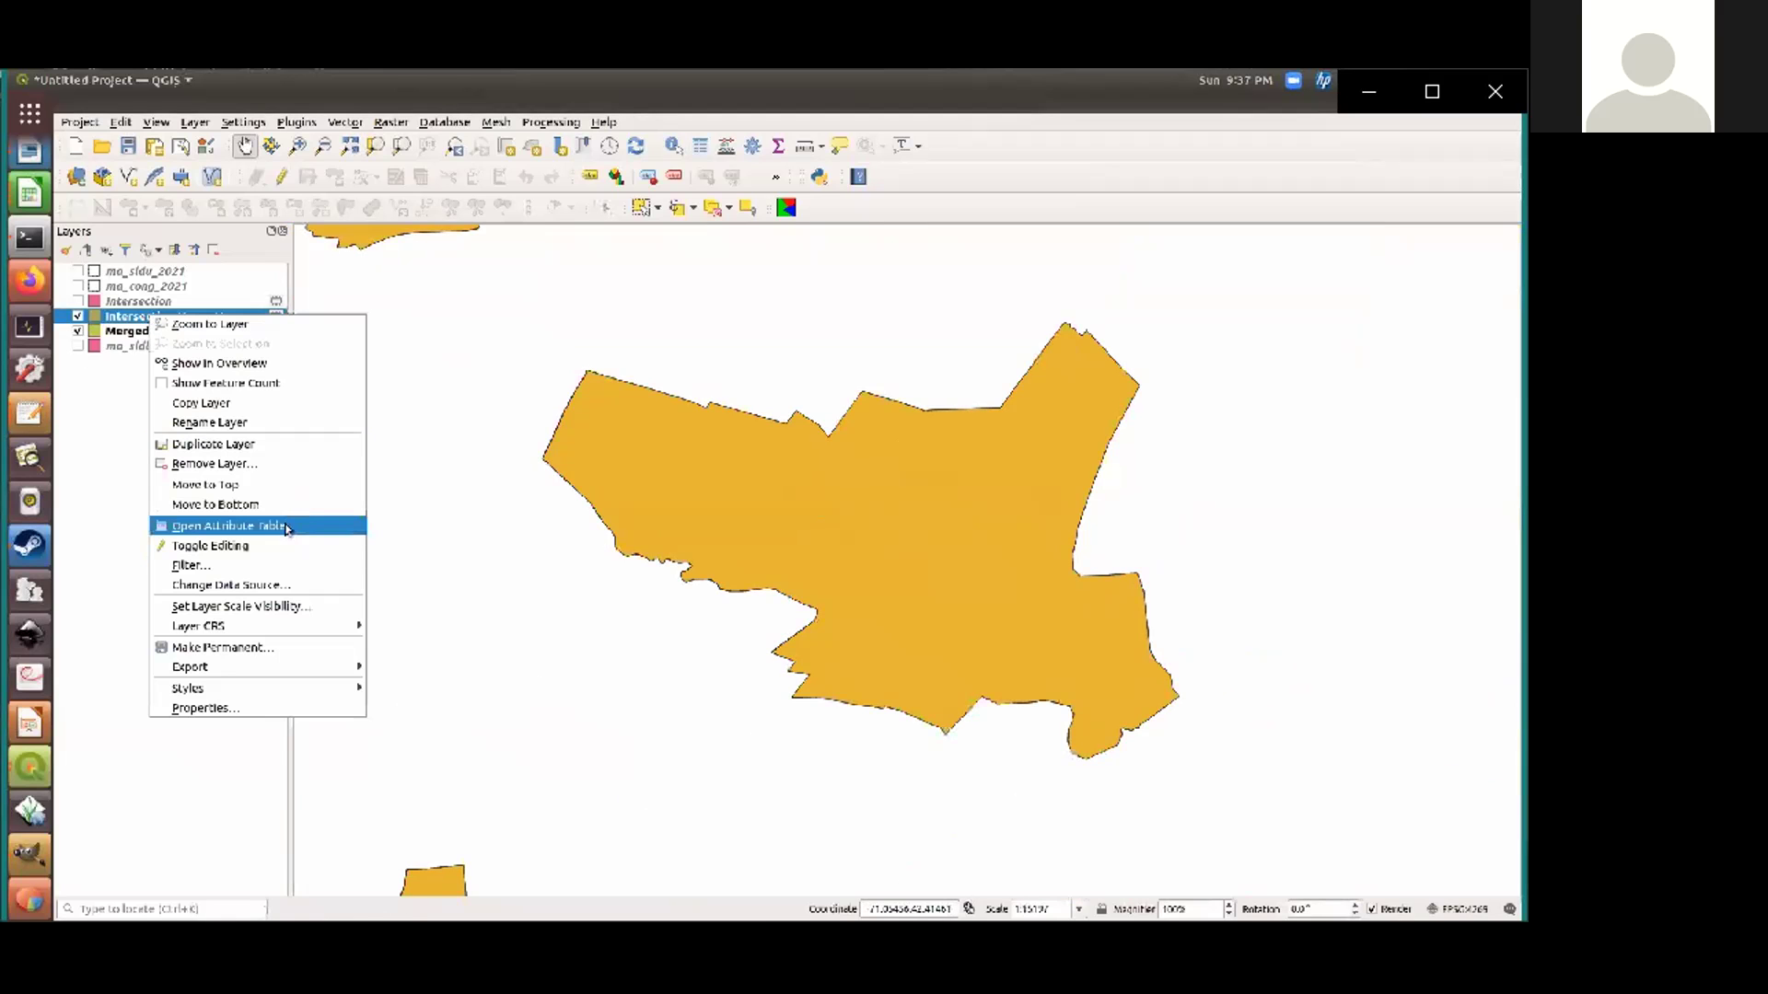
click(287, 527)
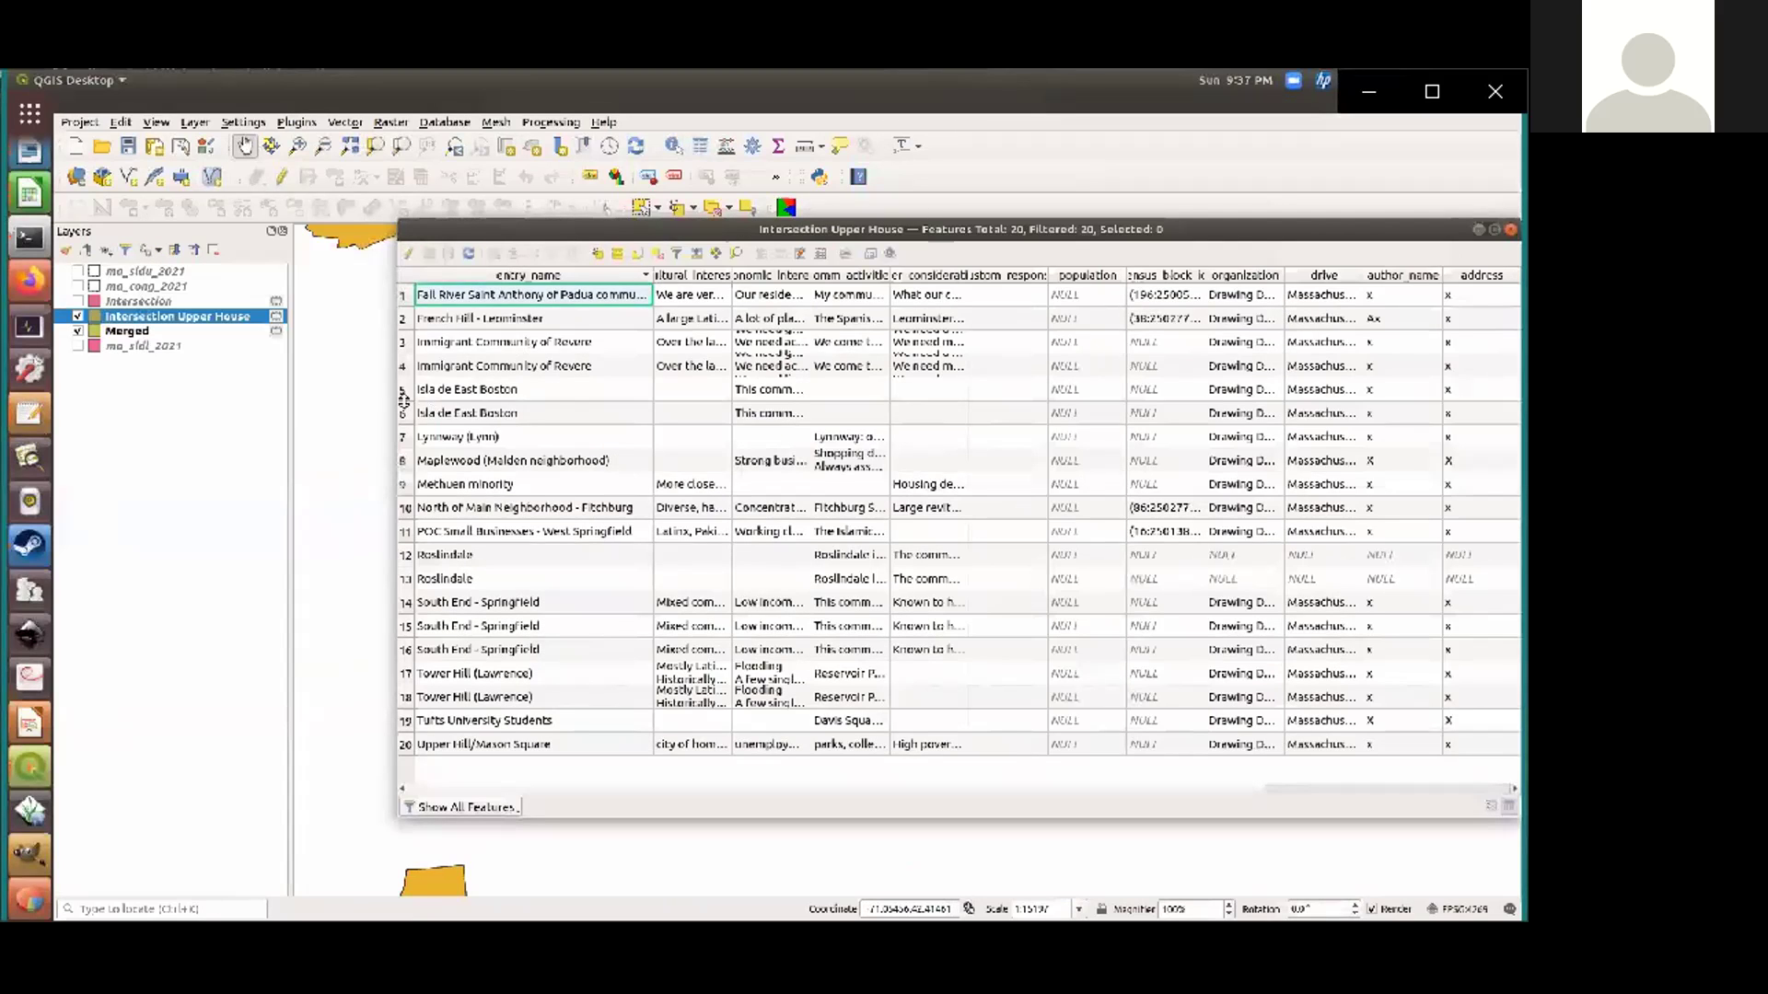
drag(403, 390, 403, 412)
Examine the selected East Boston community's western edge up close for where a senate district line divides it
drag(457, 865, 650, 501)
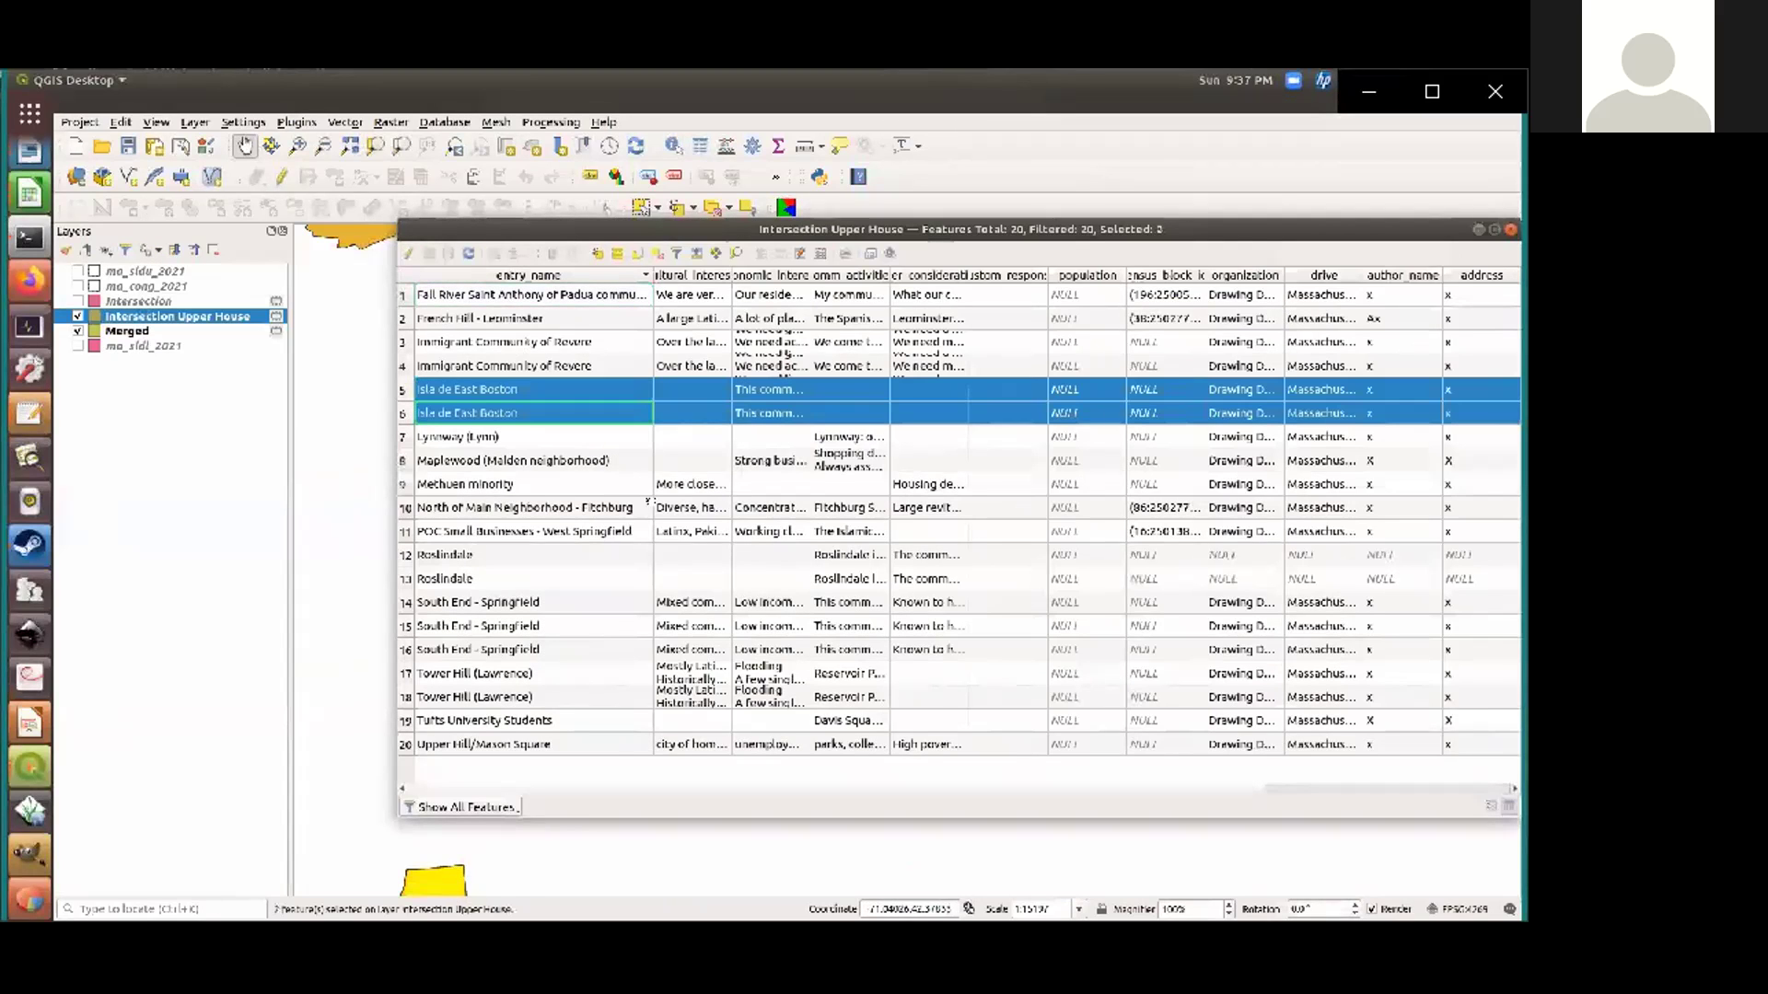
scroll(724, 606, up, 2)
scroll(708, 604, down, 1)
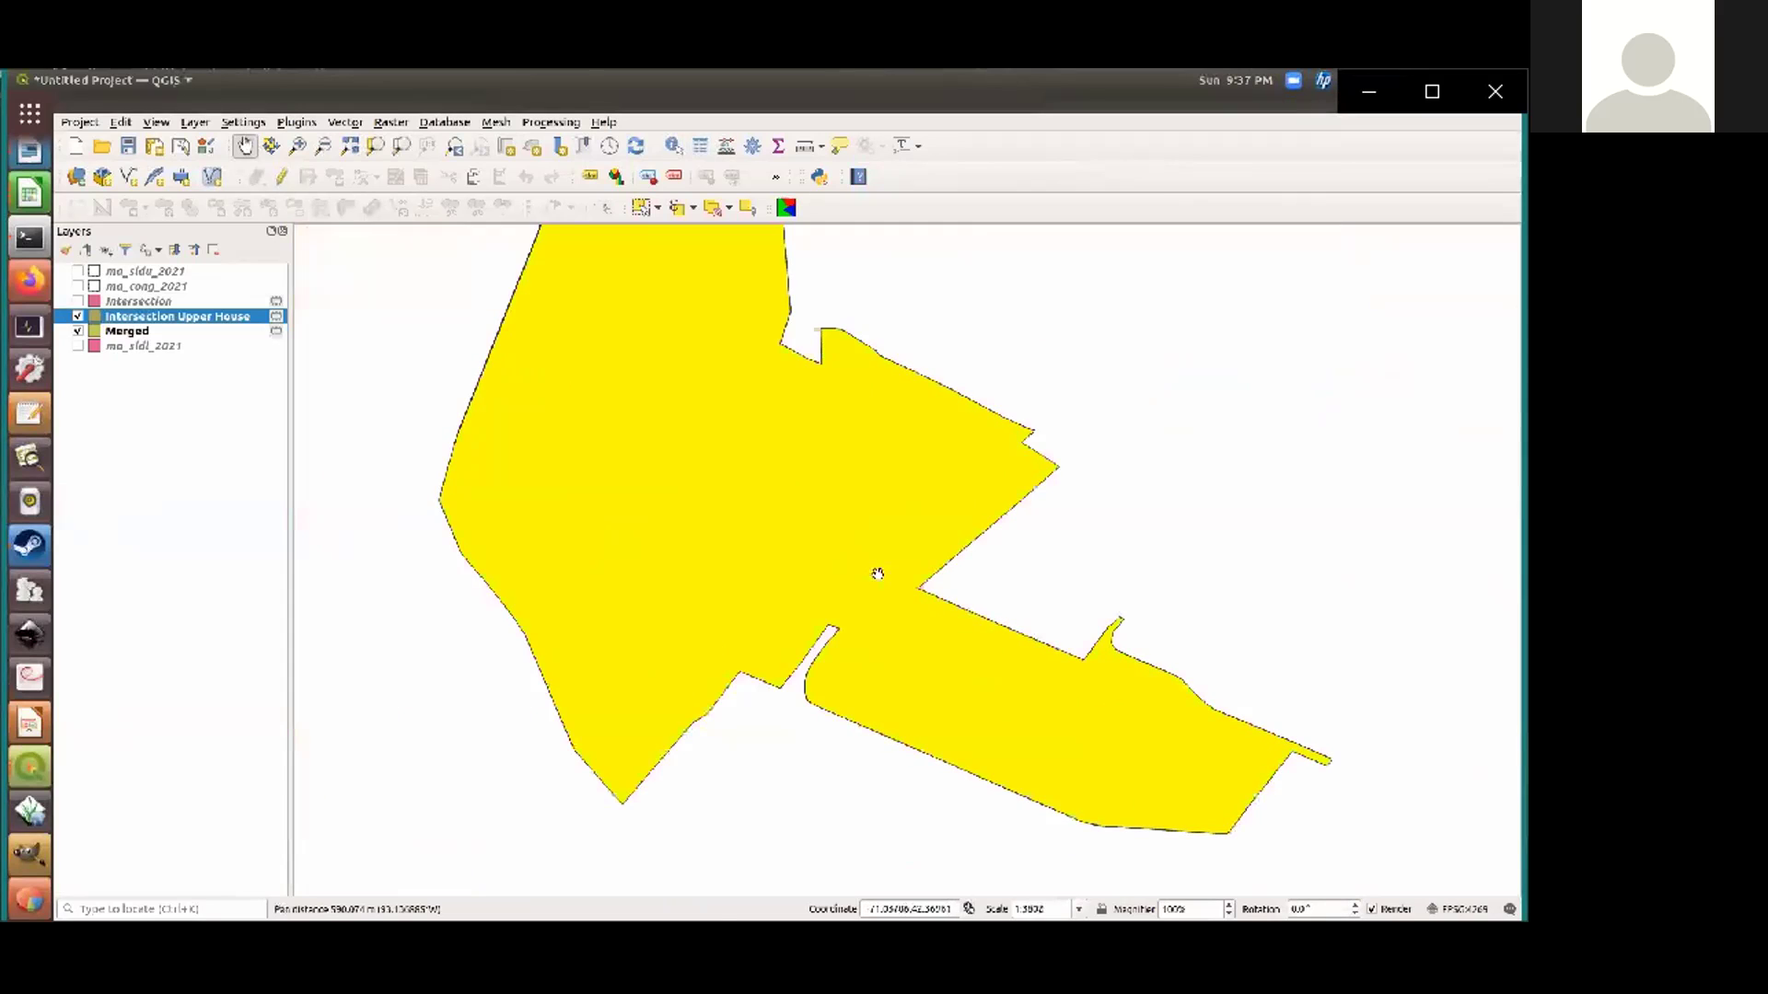
scroll(644, 528, up, 2)
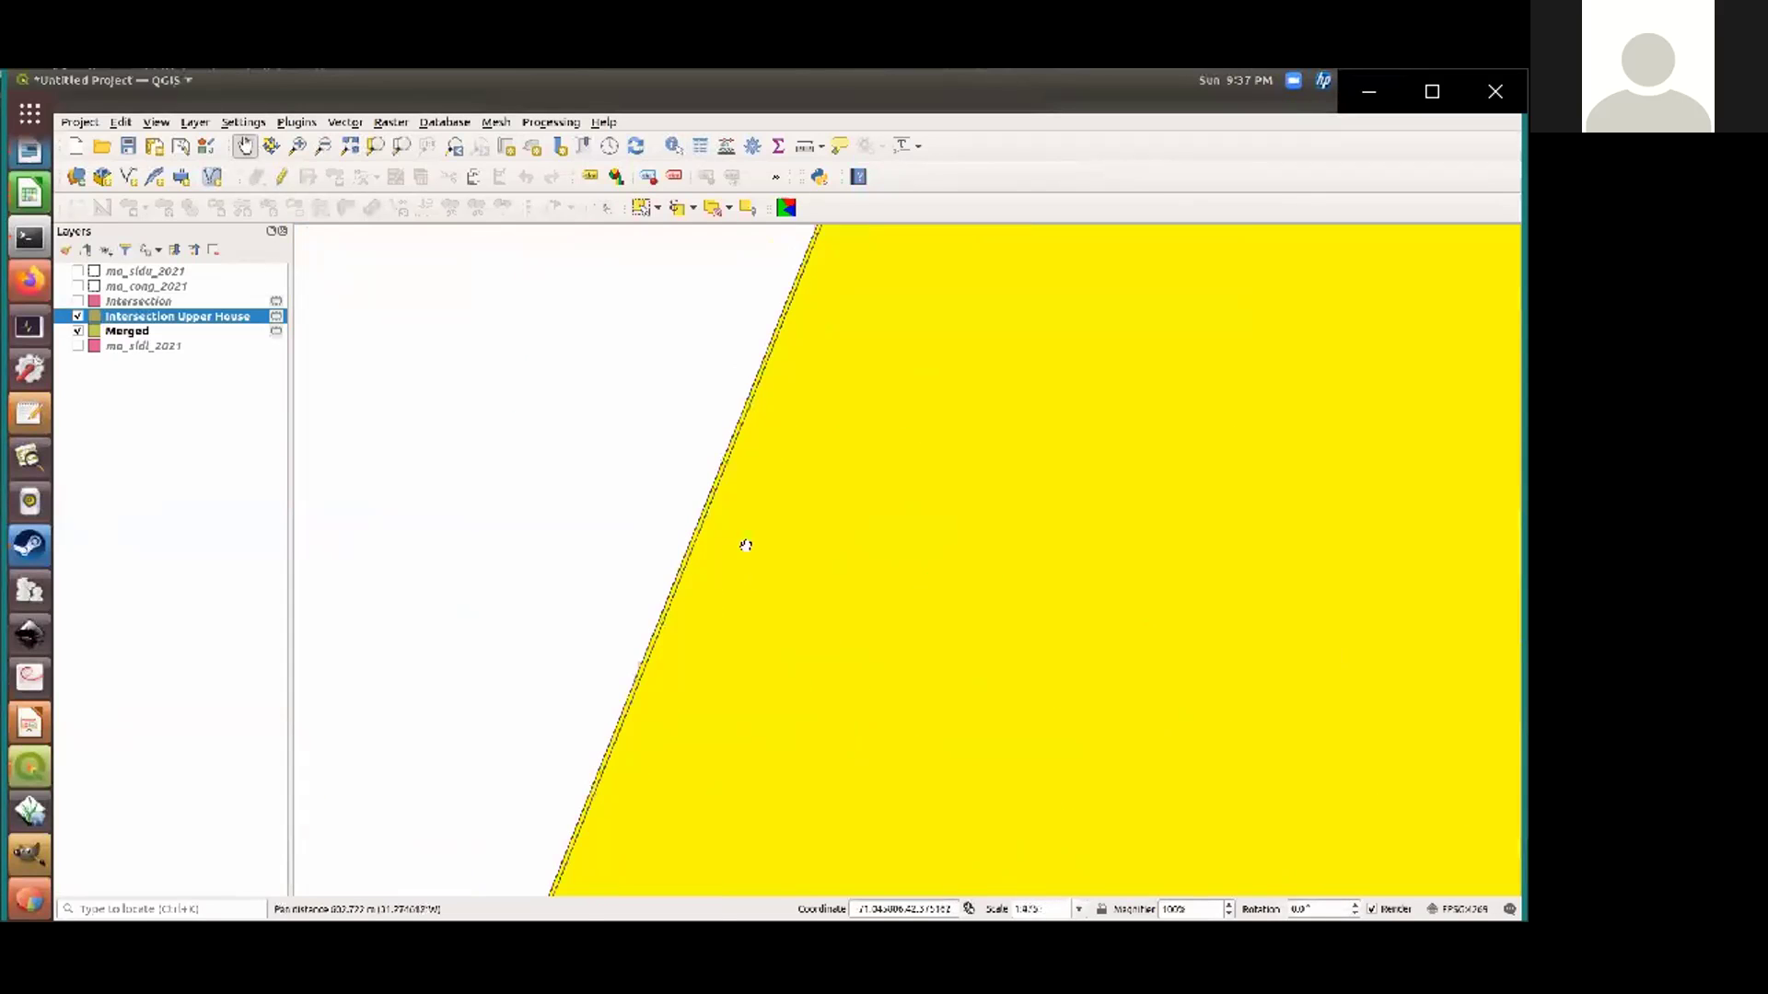
scroll(700, 518, down, 1)
scroll(701, 522, up, 1)
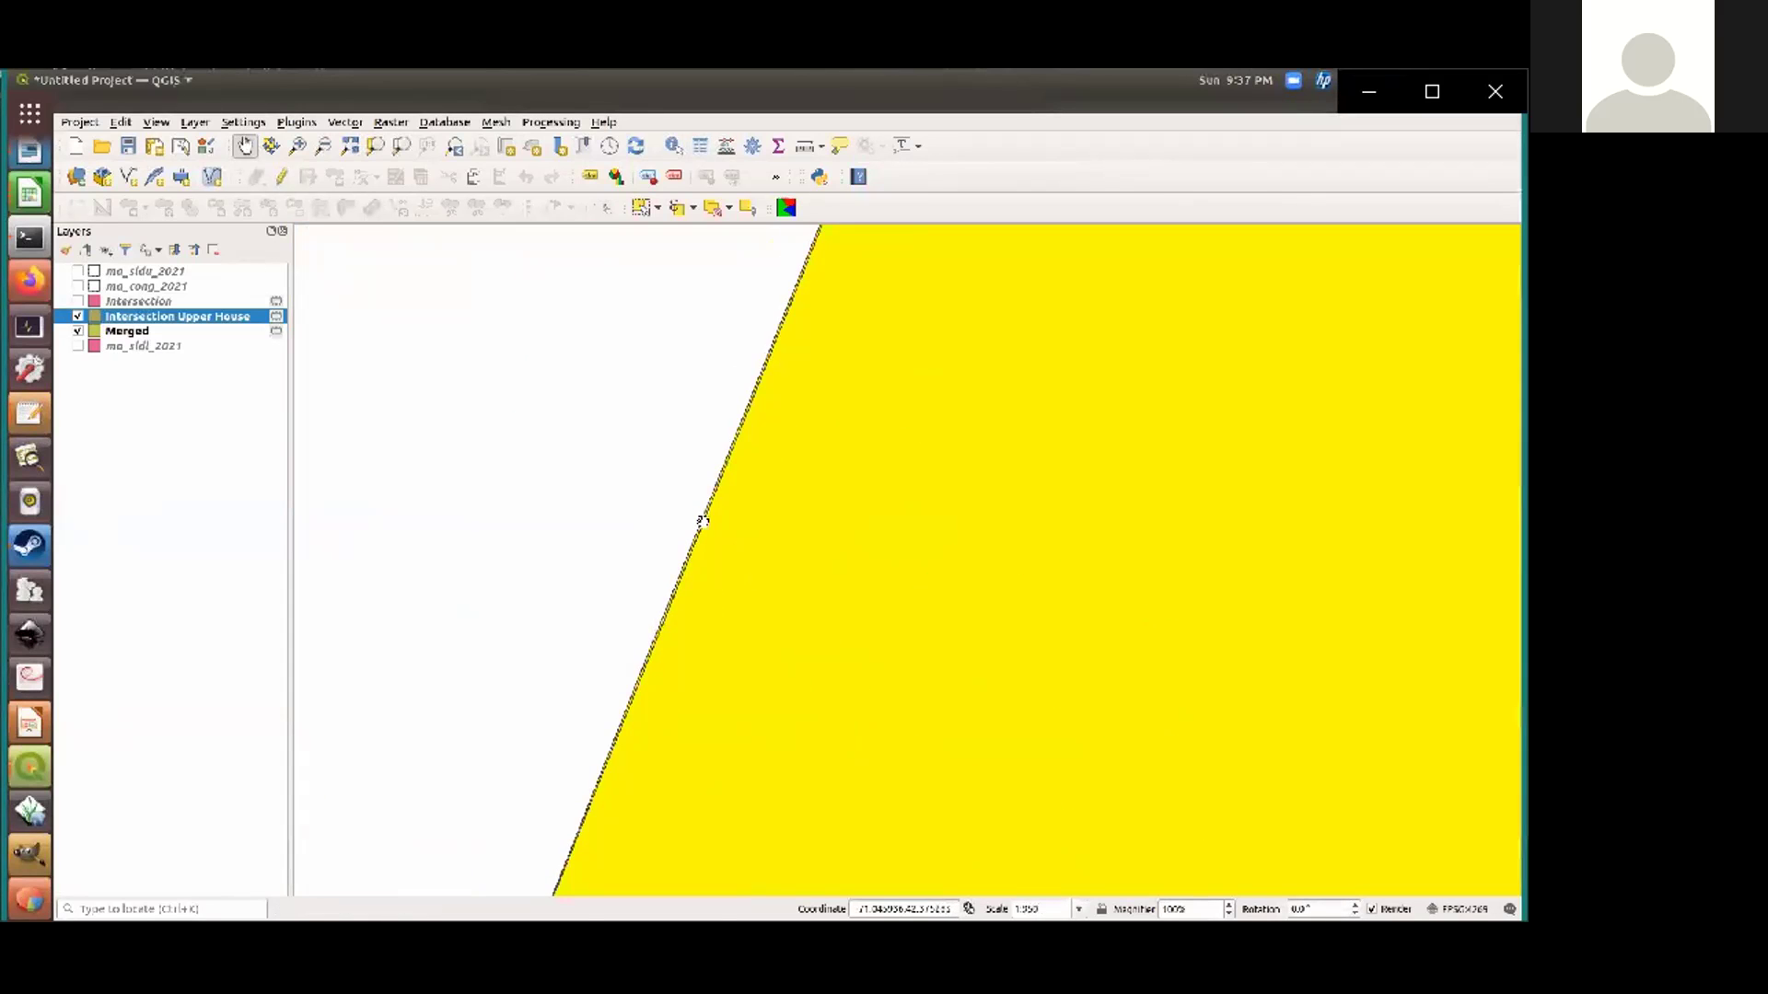
scroll(701, 522, down, 3)
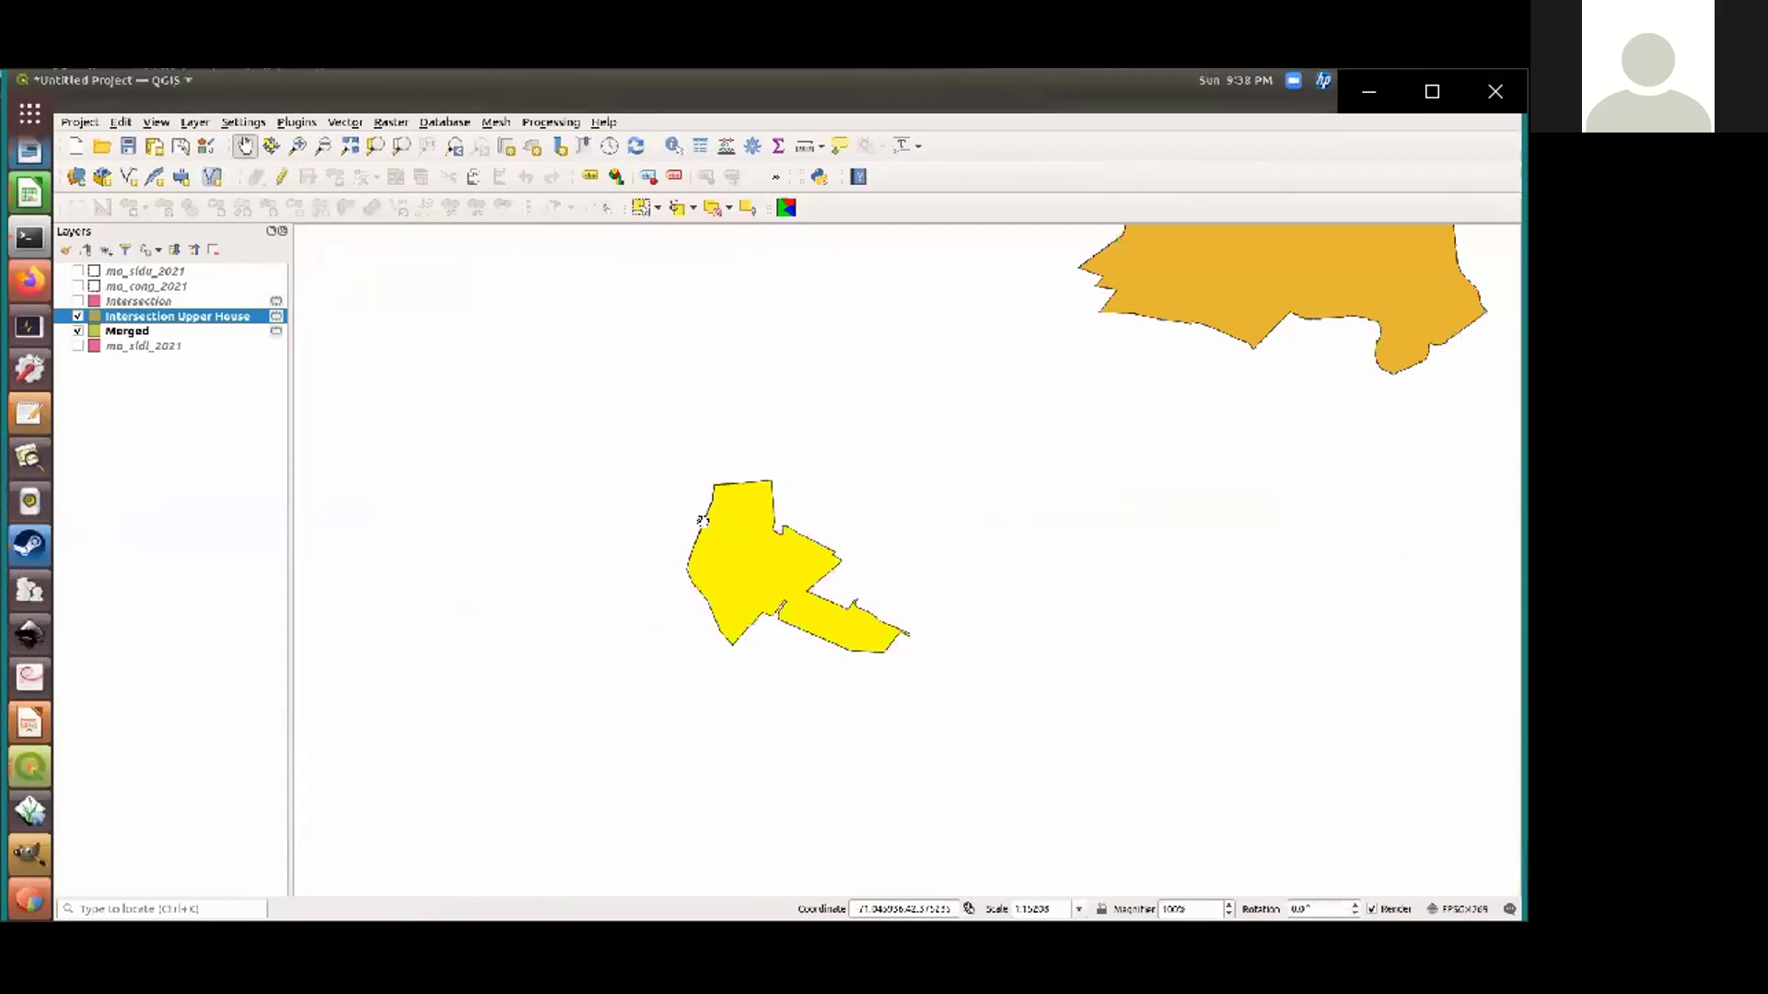
scroll(702, 521, down, 1)
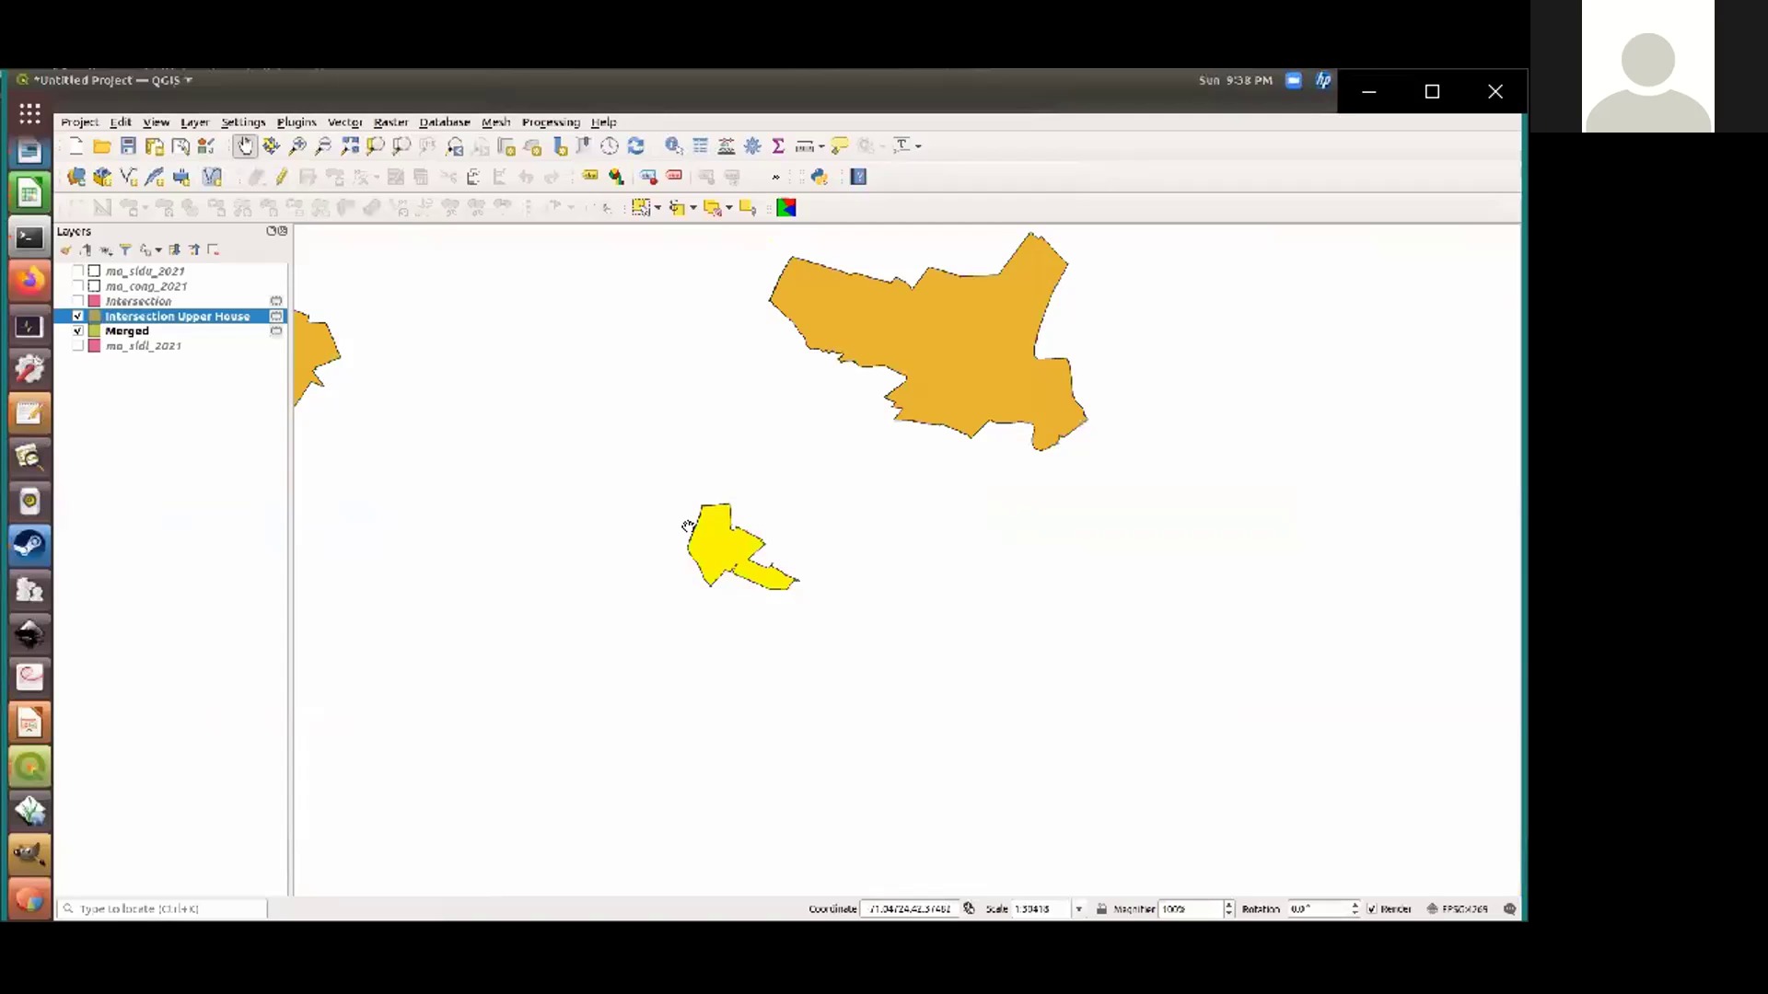
Look over the communities around East Boston and inspect the divided one to the southwest up close
drag(734, 437, 699, 615)
scroll(699, 614, down, 1)
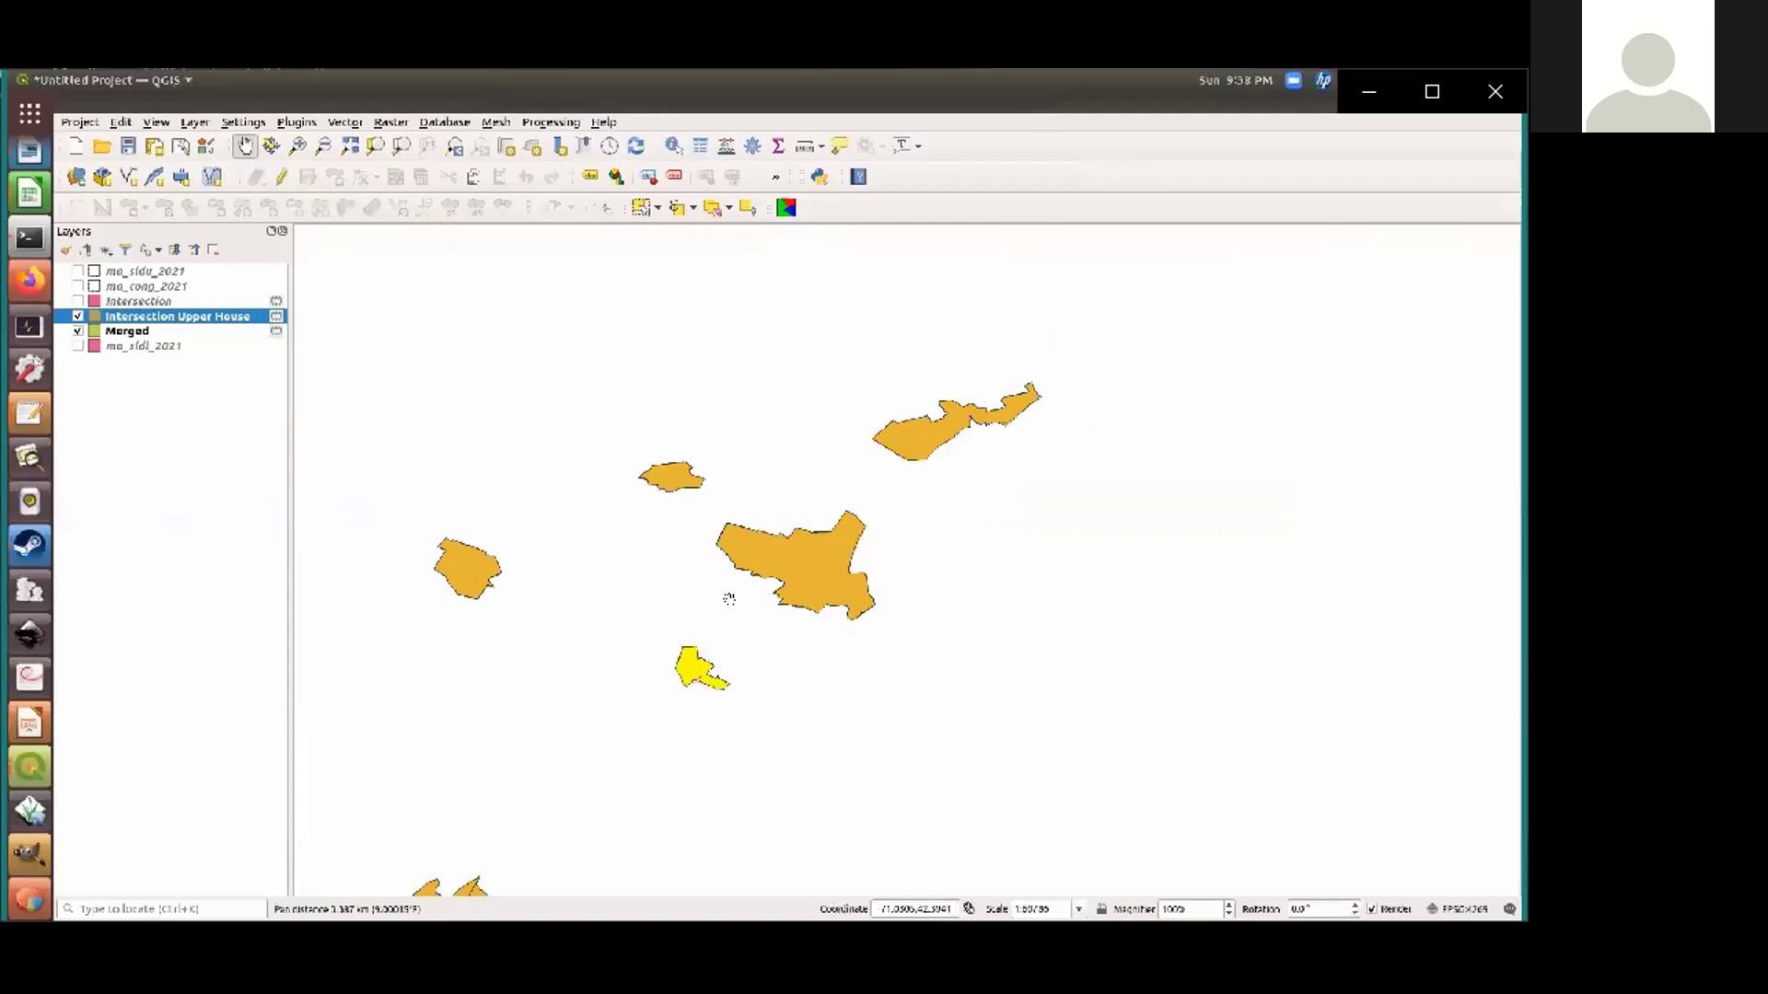
drag(753, 757, 860, 375)
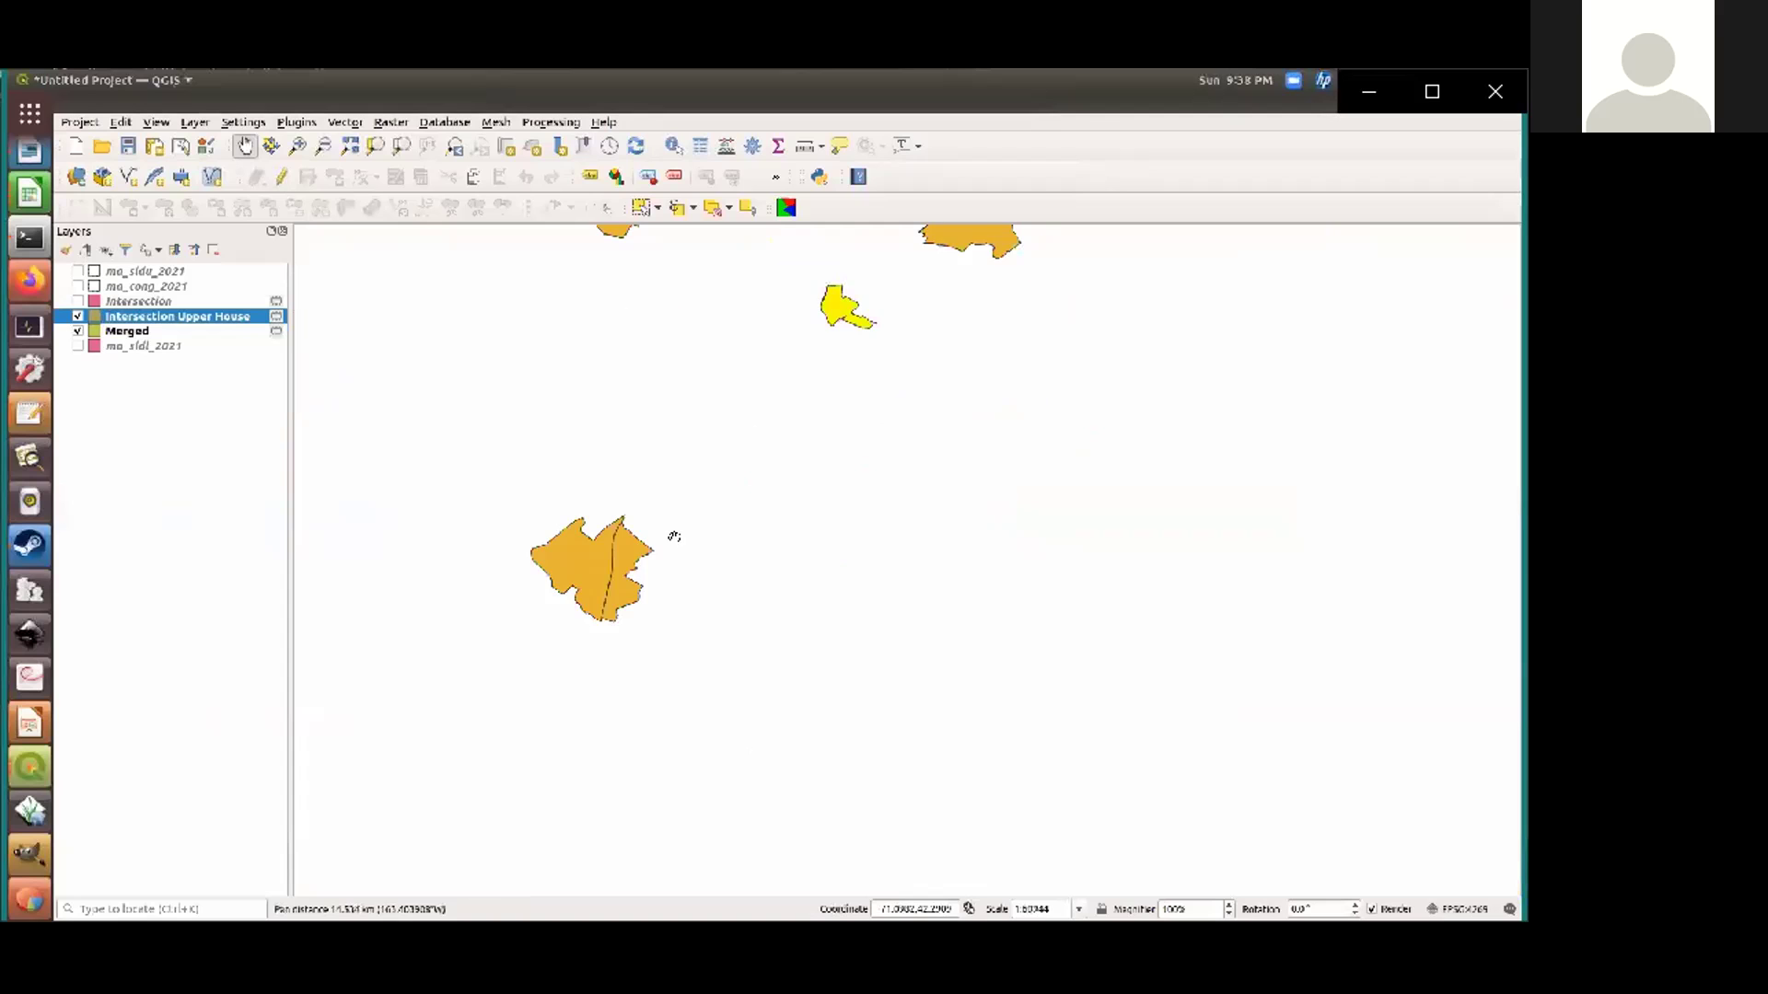
drag(671, 533, 871, 489)
scroll(826, 530, up, 1)
scroll(821, 497, up, 1)
Select both Roslindale rows in the Intersection Upper House attribute table and reposition the table window over the map
click(152, 335)
click(155, 320)
right_click(156, 322)
click(310, 541)
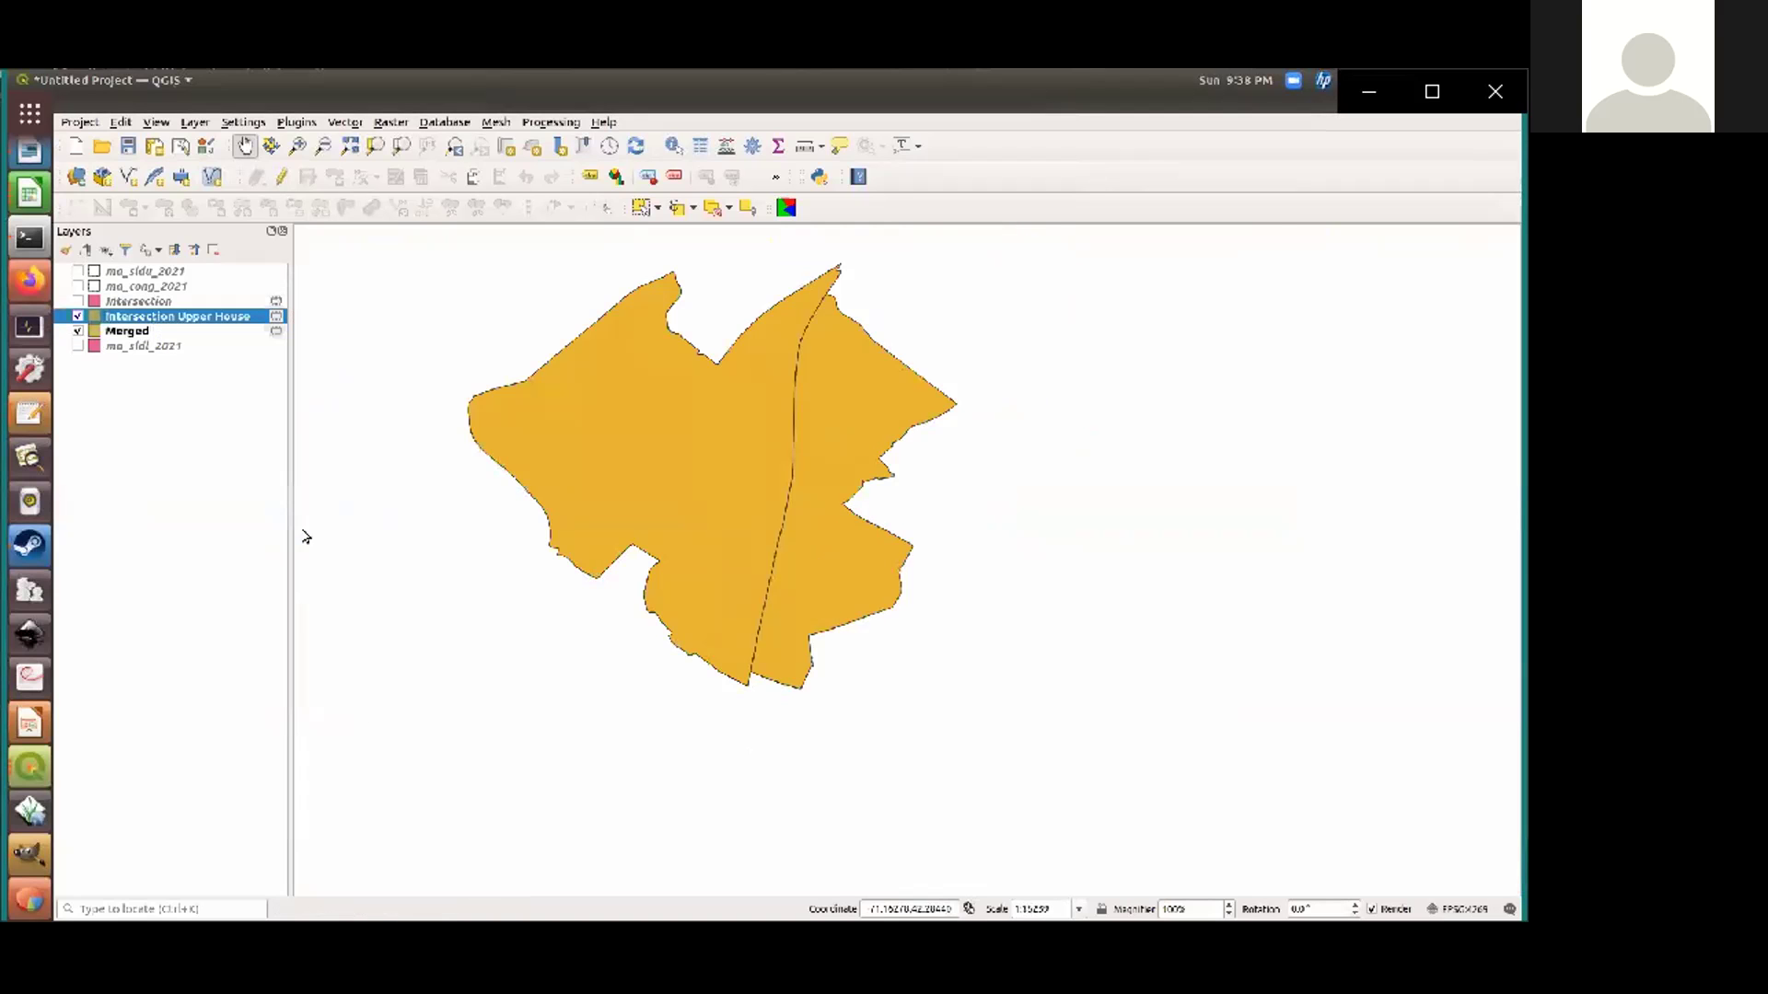
drag(375, 227, 1064, 229)
drag(847, 671, 853, 695)
drag(849, 565, 852, 594)
drag(934, 224, 545, 217)
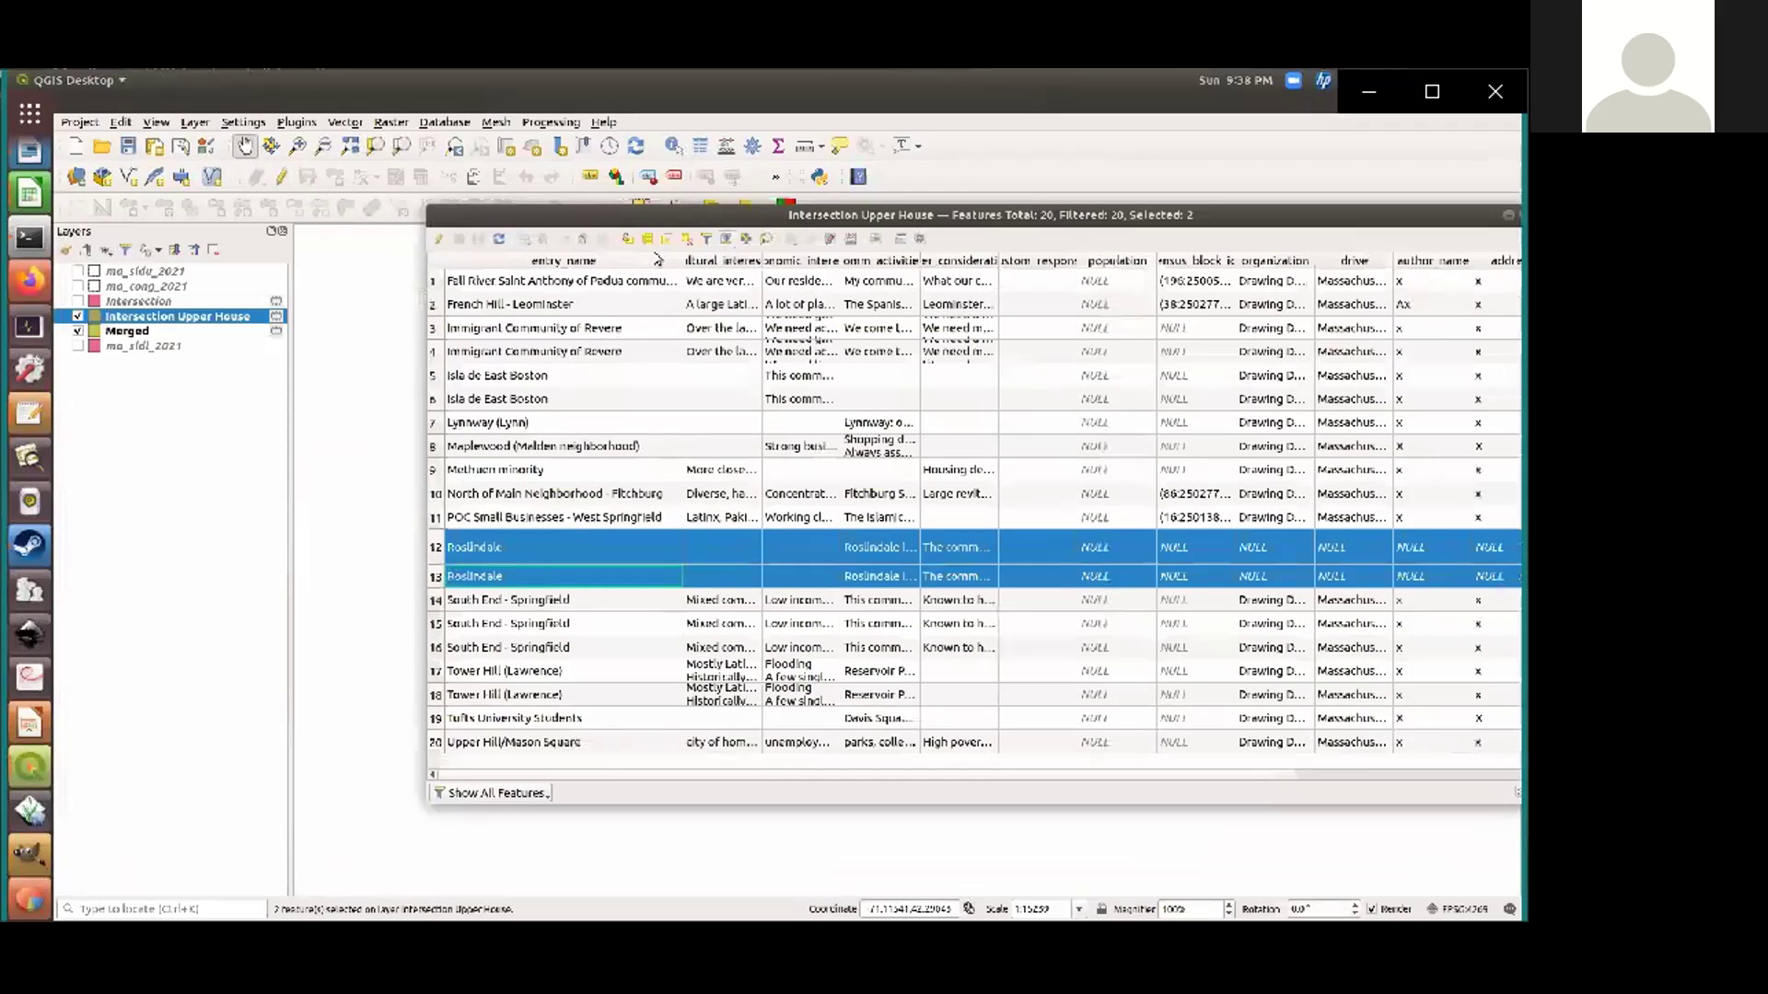
drag(1019, 221, 777, 260)
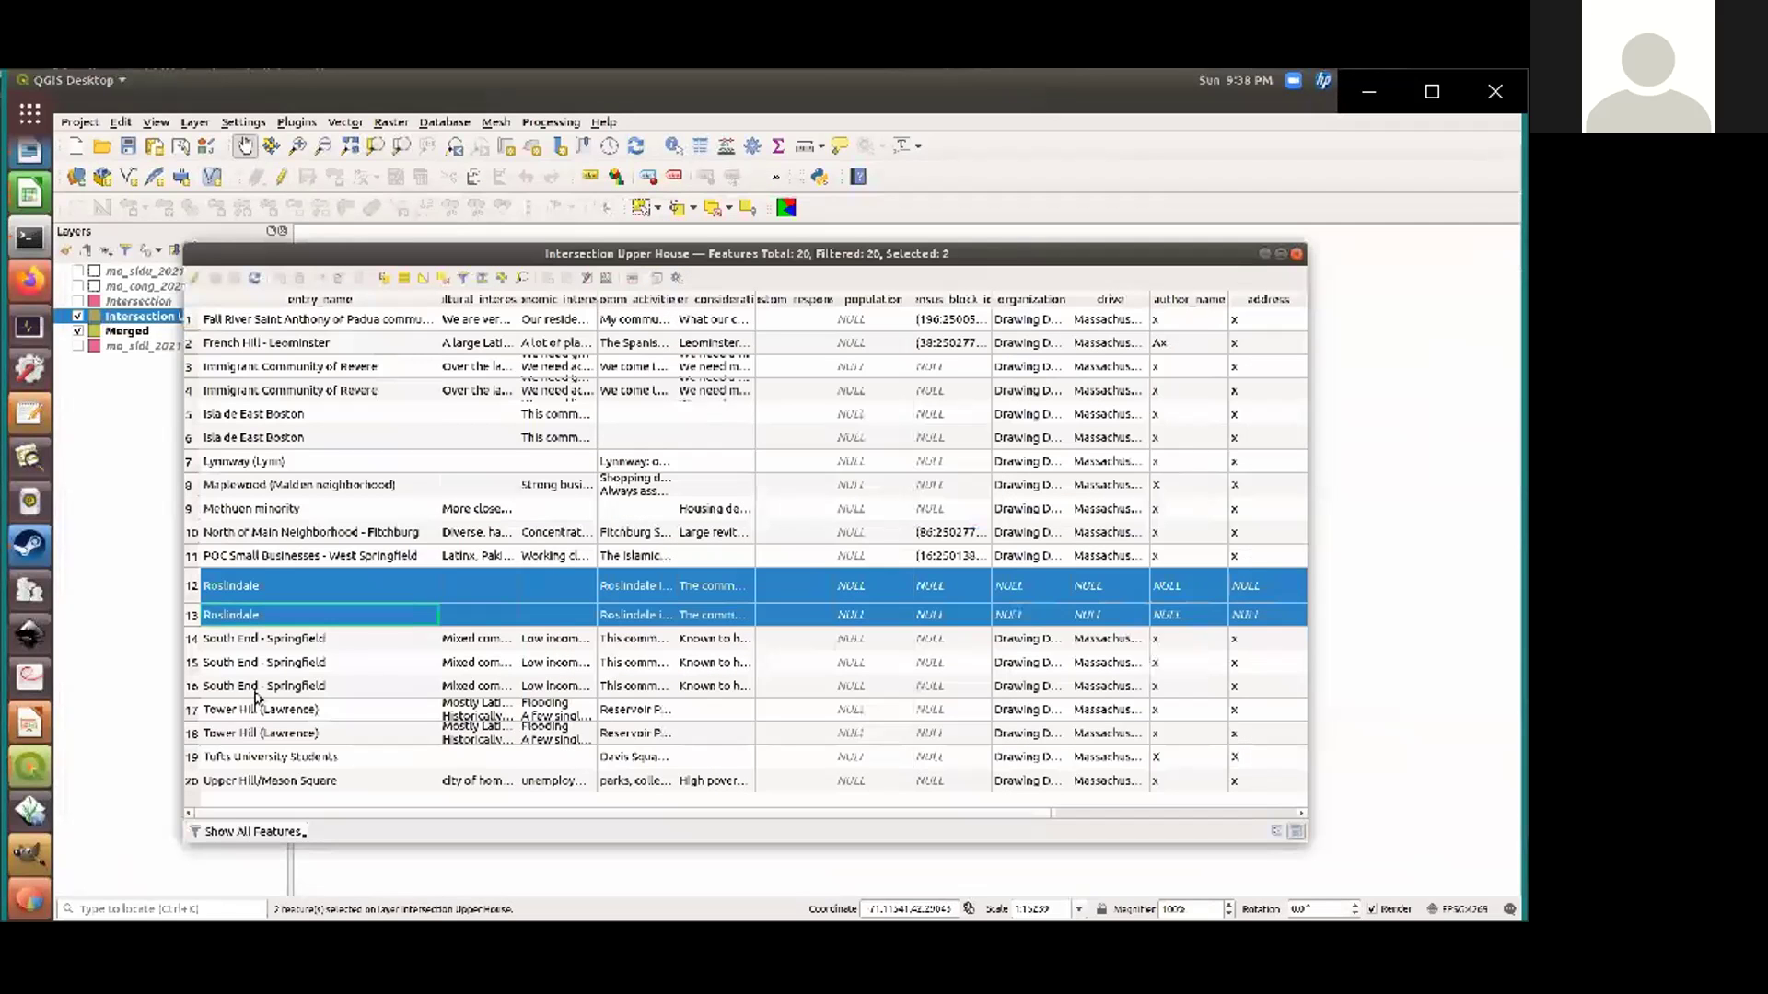
Select all South End - Springfield and Tower Hill (Lawrence) rows, close the table and find the Lawrence features on the map
drag(205, 643, 303, 709)
shift+click(195, 736)
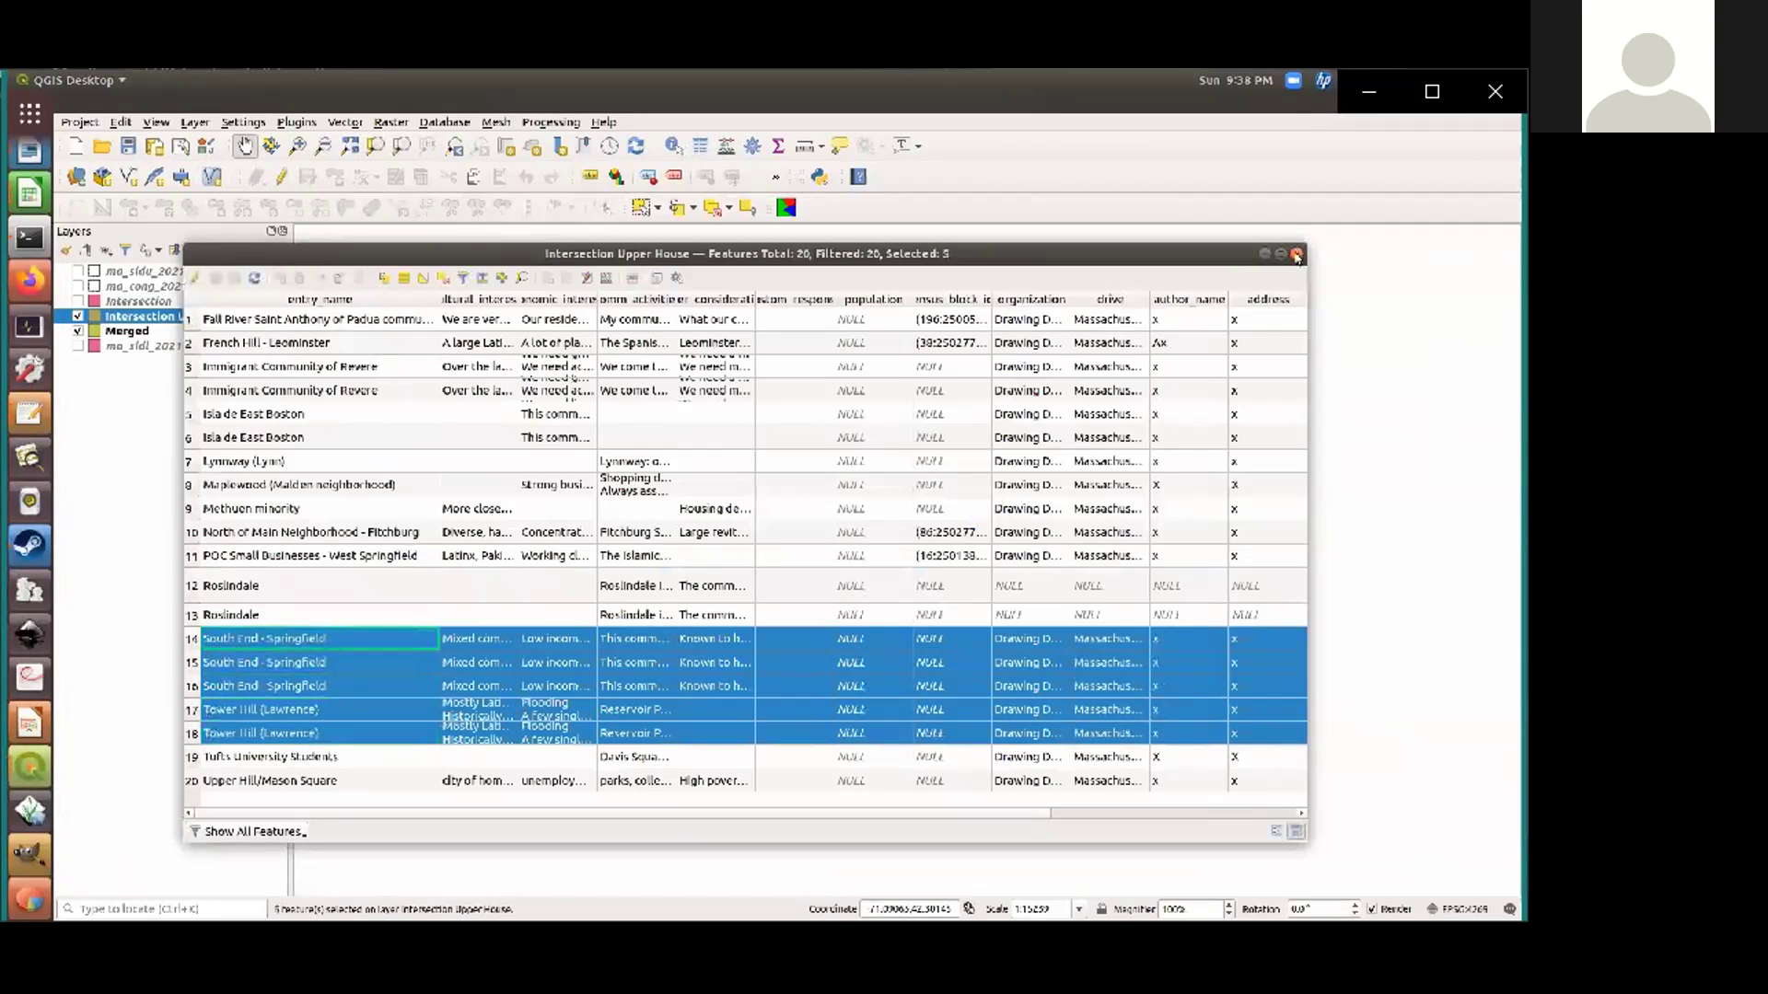
scroll(993, 493, down, 4)
drag(1125, 407, 695, 743)
drag(542, 550, 855, 574)
scroll(836, 552, up, 2)
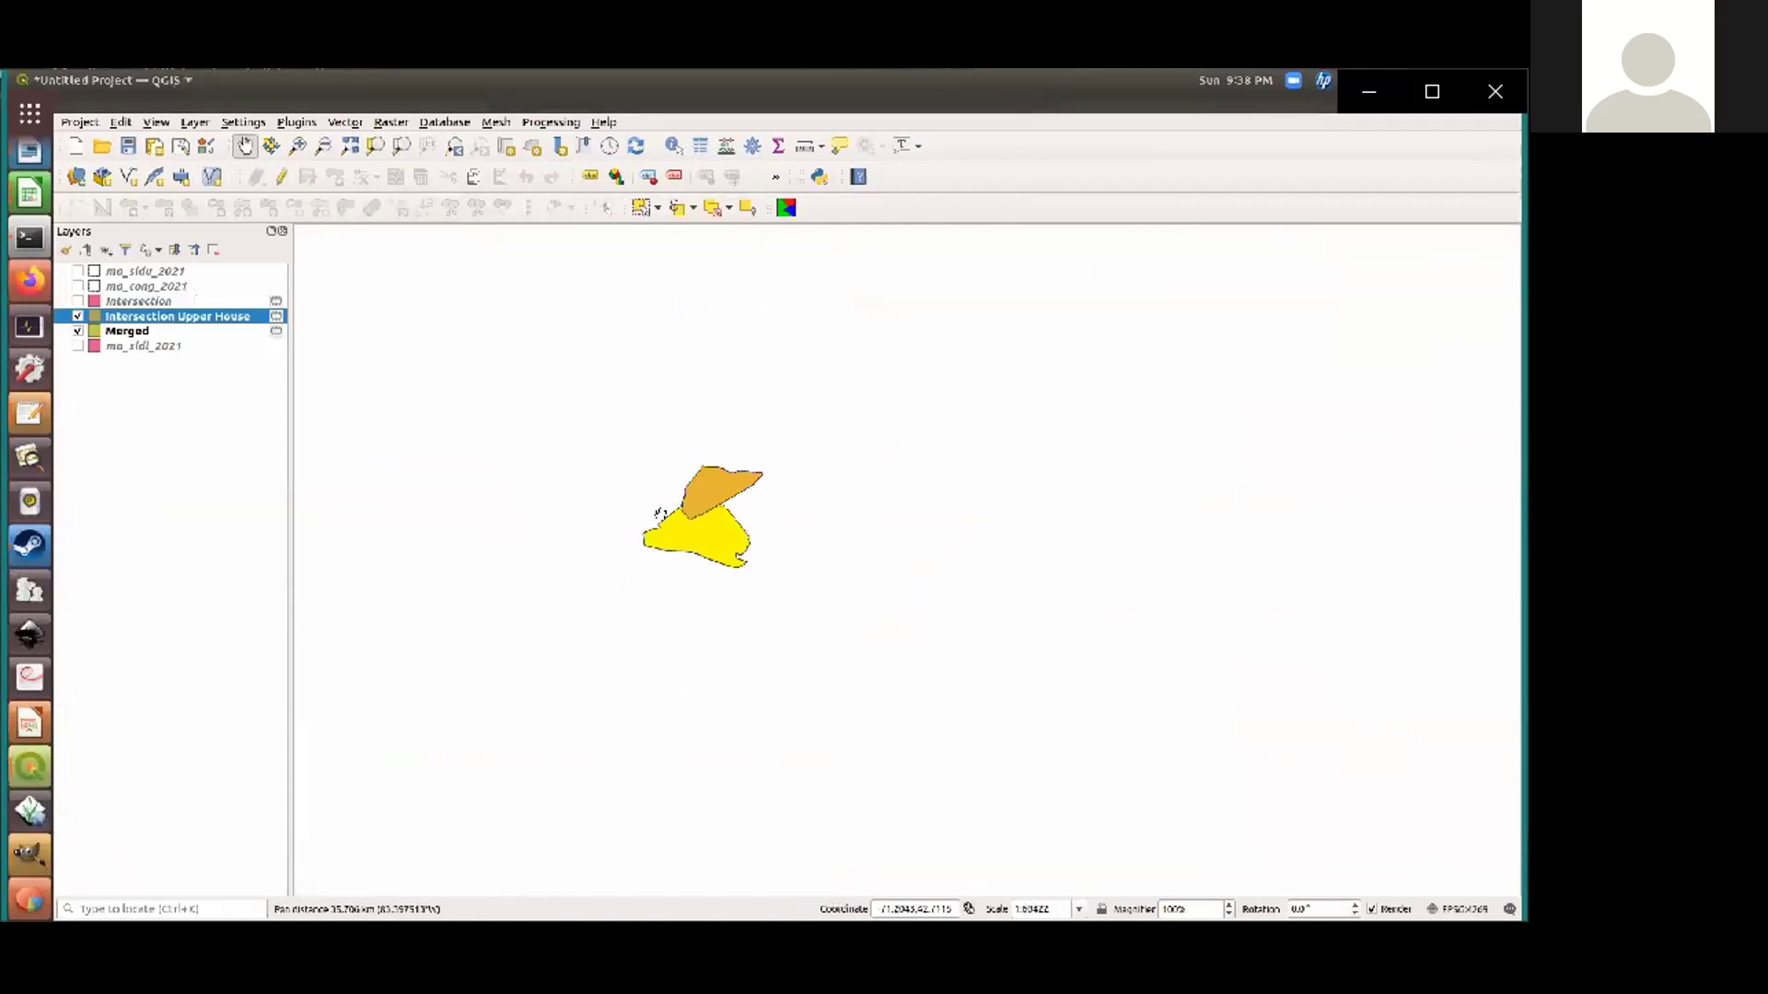
Examine the selected Tower Hill (Lawrence) features, checking them briefly against the ma_sldu_2021 boundaries
scroll(801, 558, up, 4)
scroll(801, 560, down, 1)
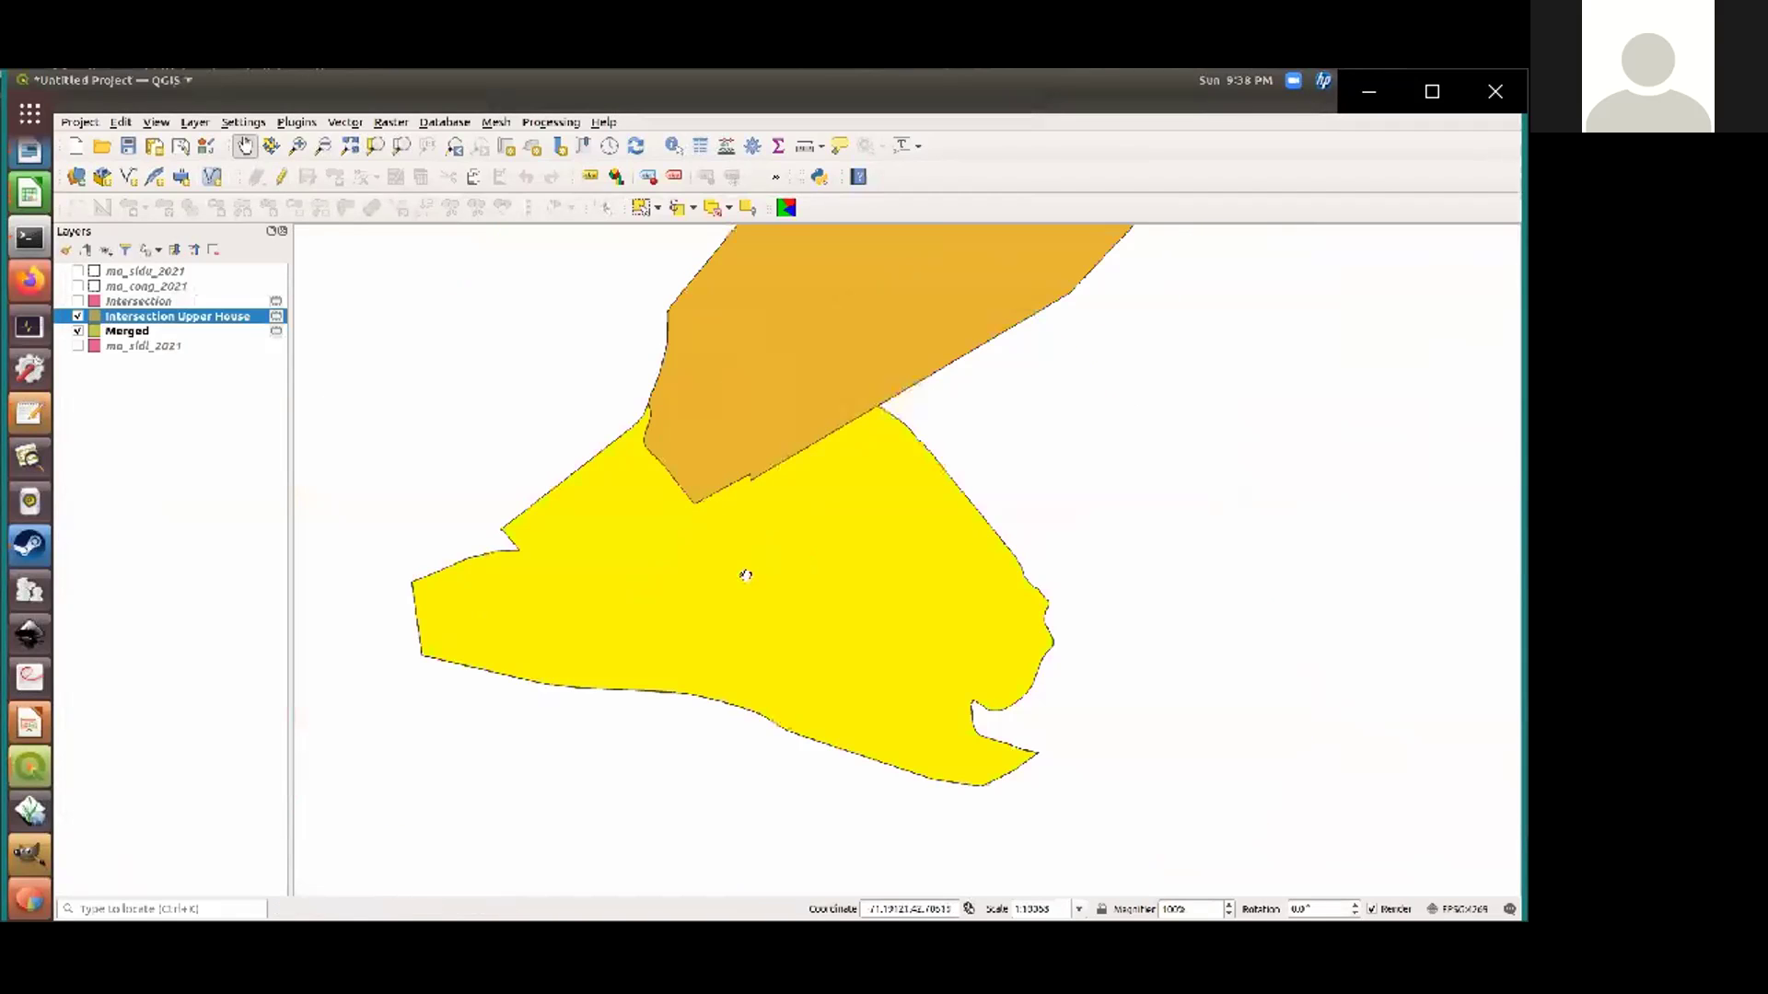
scroll(746, 575, down, 2)
scroll(746, 576, up, 2)
click(92, 272)
click(79, 273)
Examine the Tower Hill community's southwestern edge up close for a thin sliver cut off by the district line
scroll(553, 678, up, 6)
drag(705, 663, 774, 599)
scroll(773, 600, down, 2)
drag(932, 609, 1001, 678)
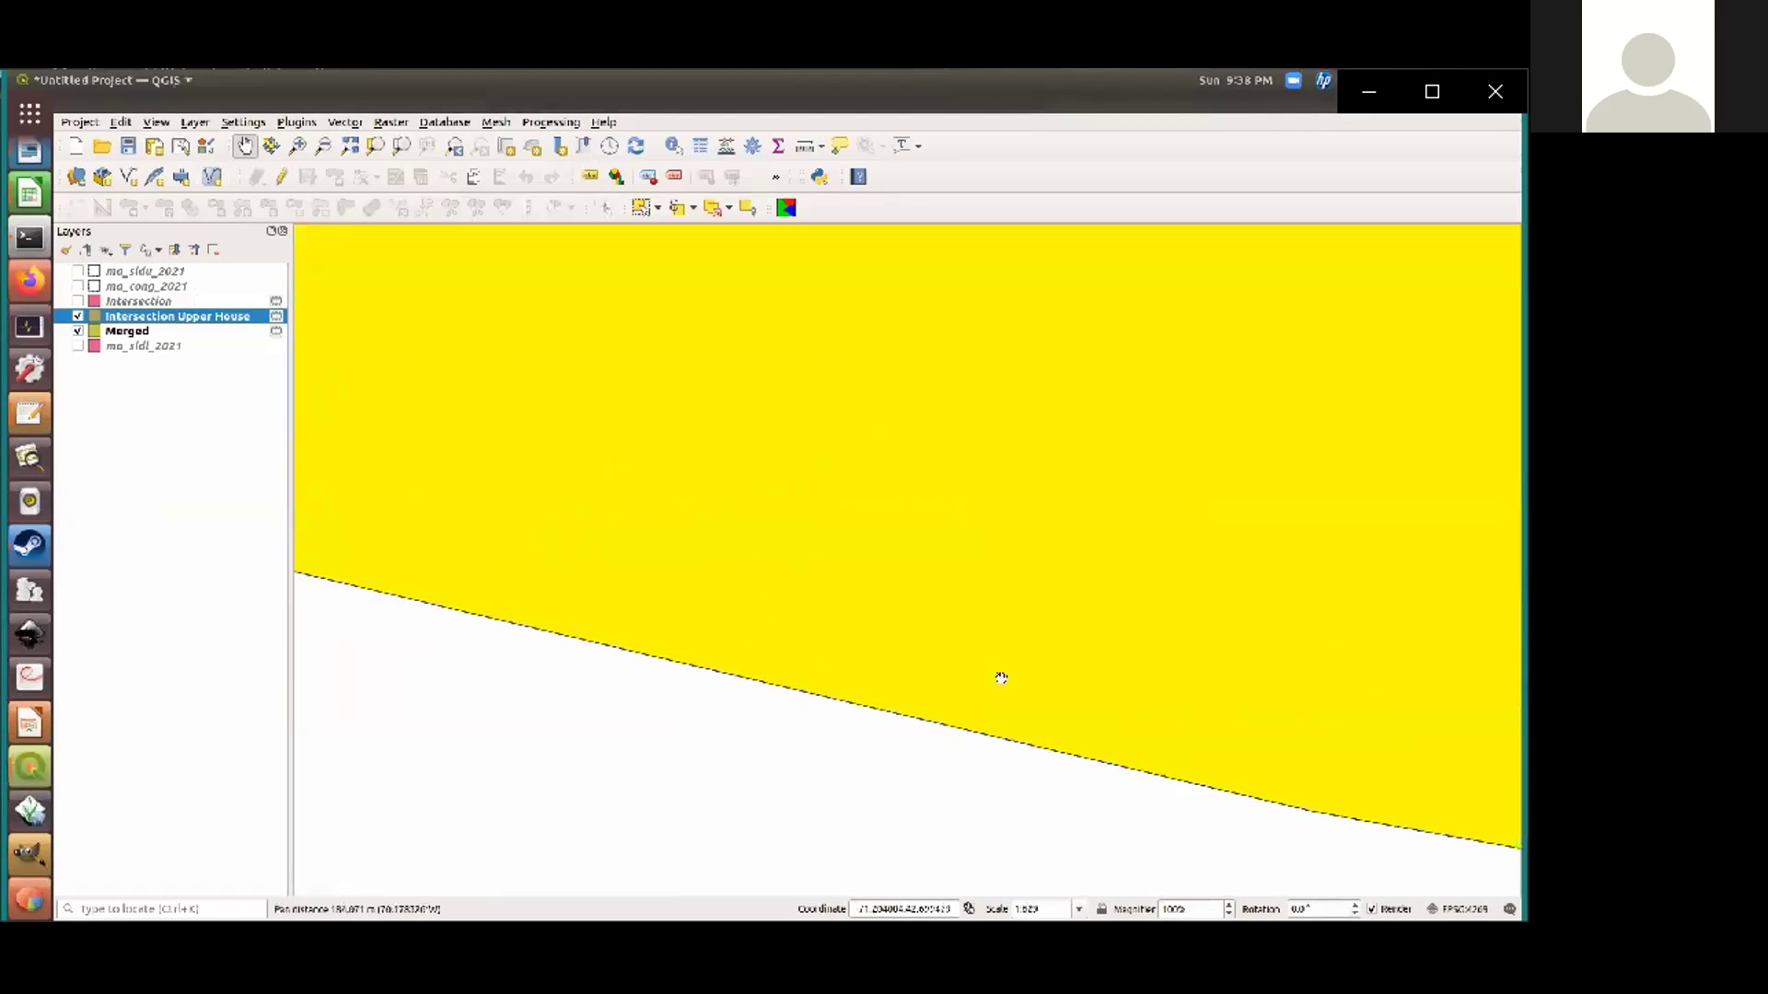
scroll(1000, 667, down, 4)
scroll(1007, 703, up, 5)
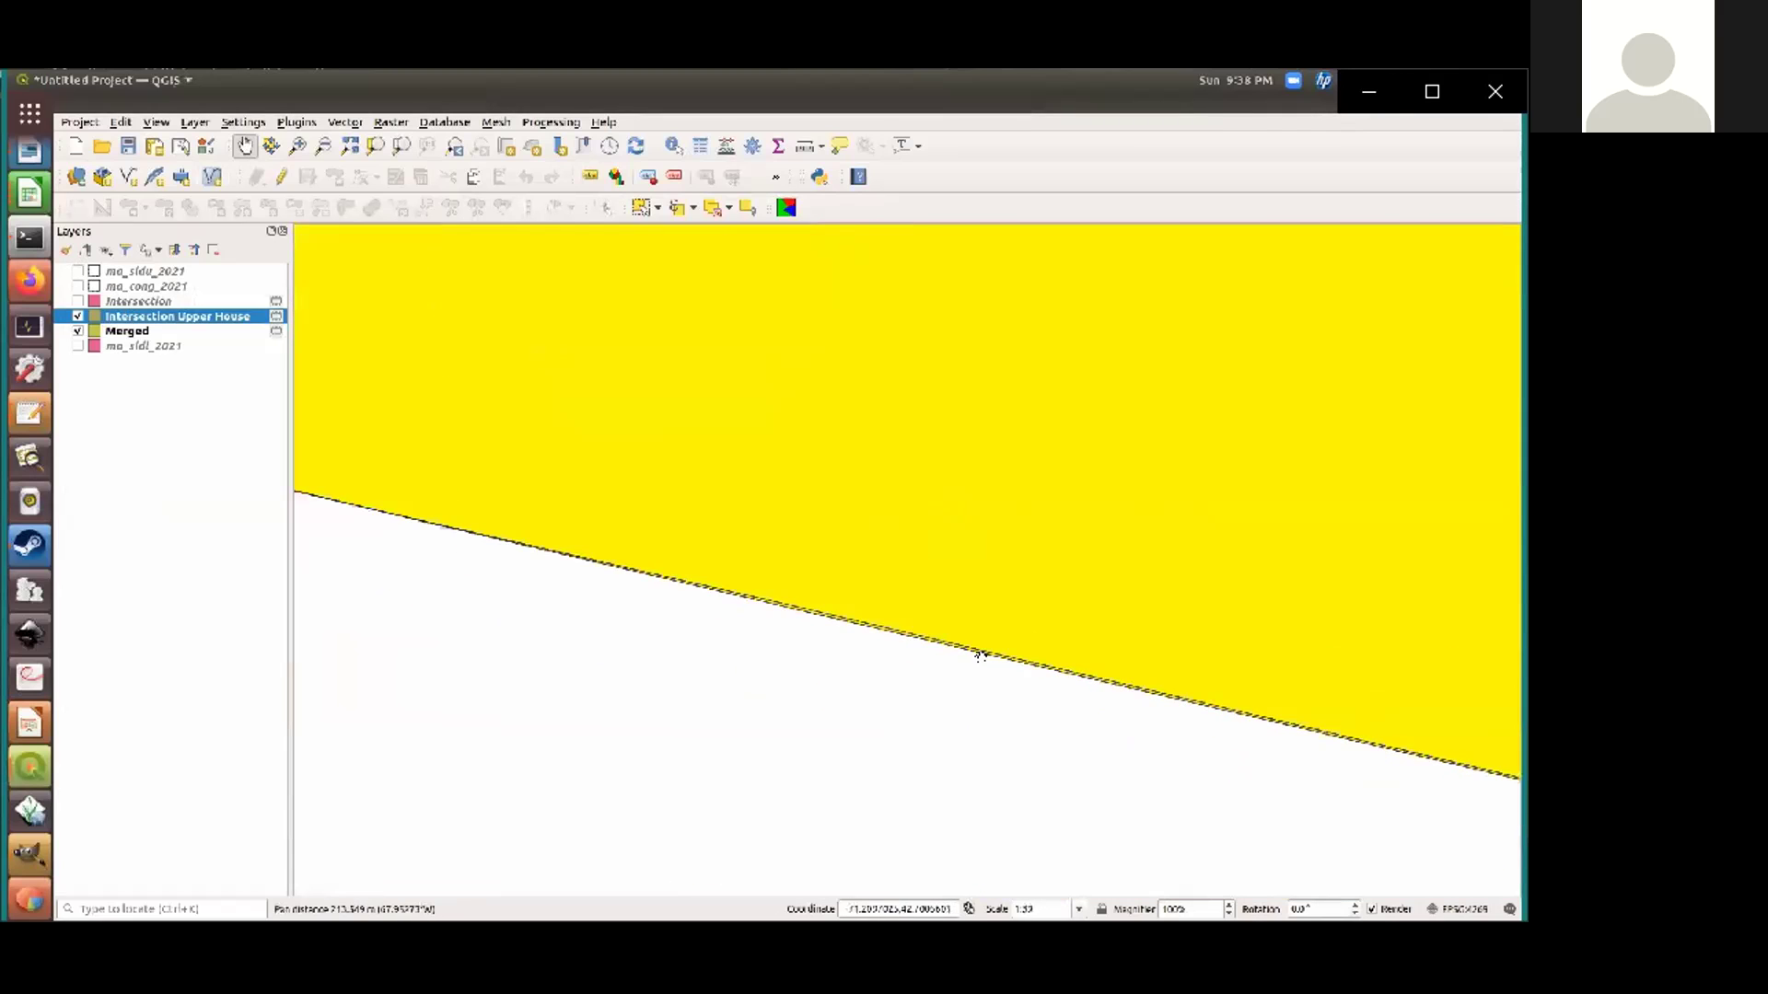
scroll(929, 641, up, 3)
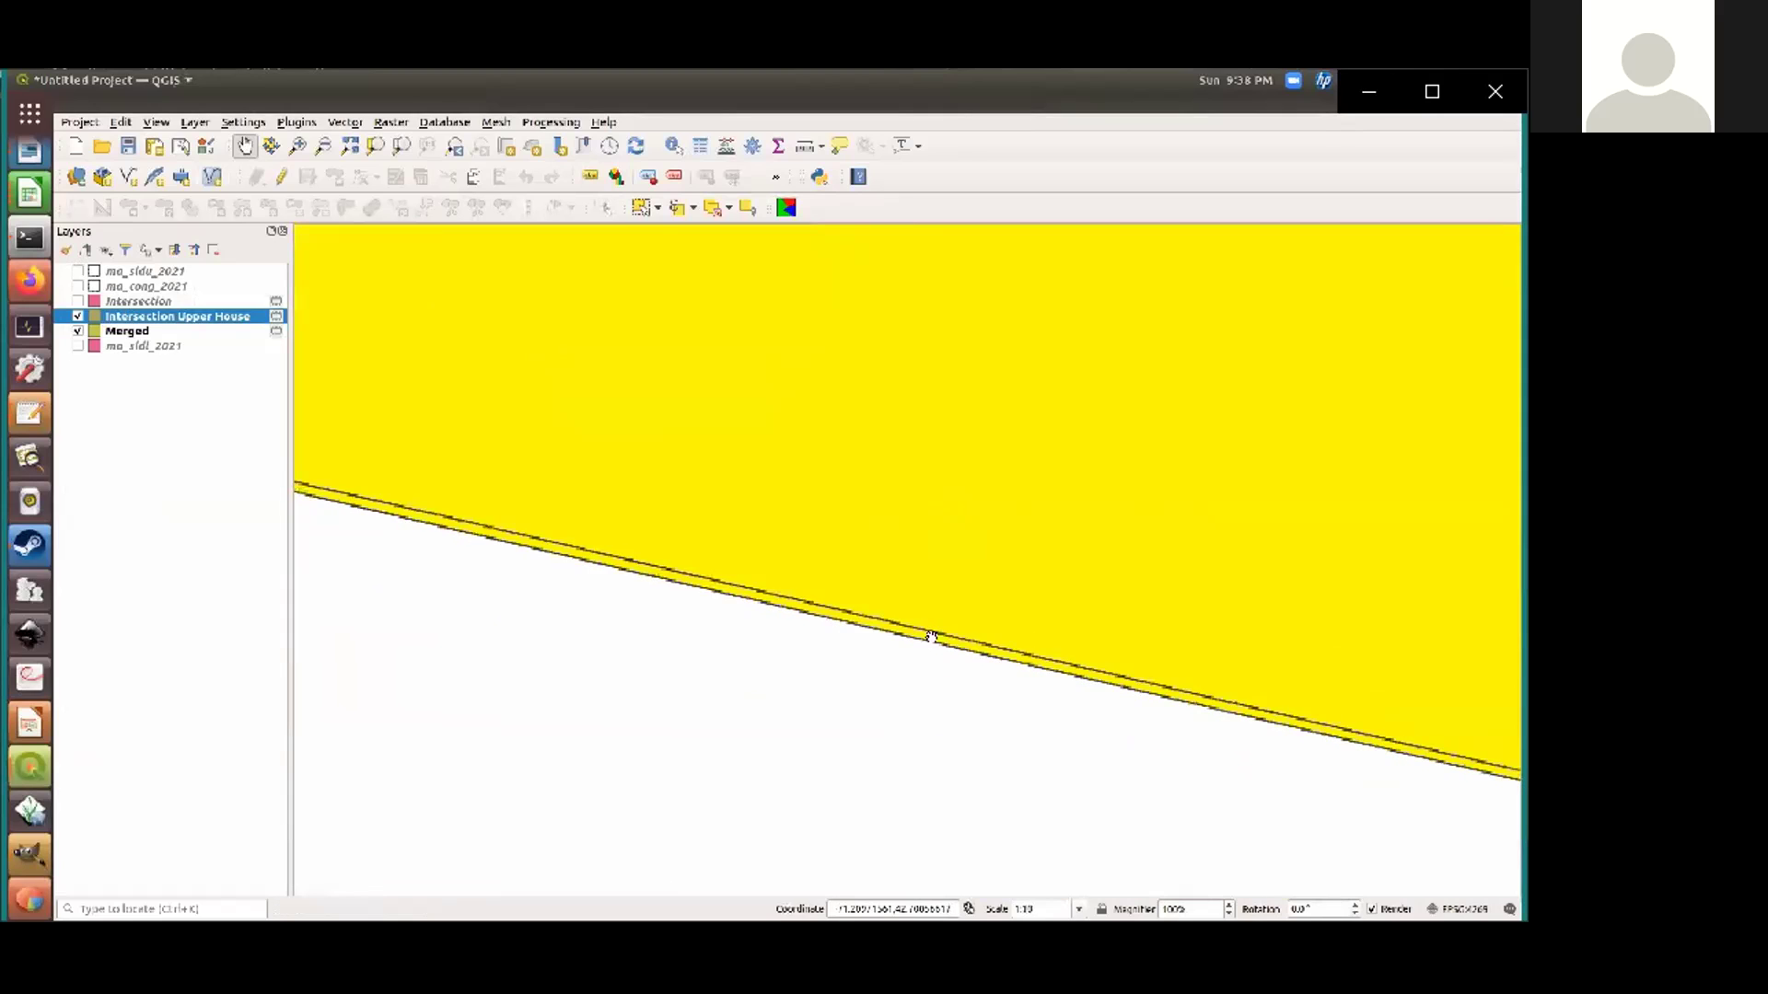
scroll(931, 637, down, 15)
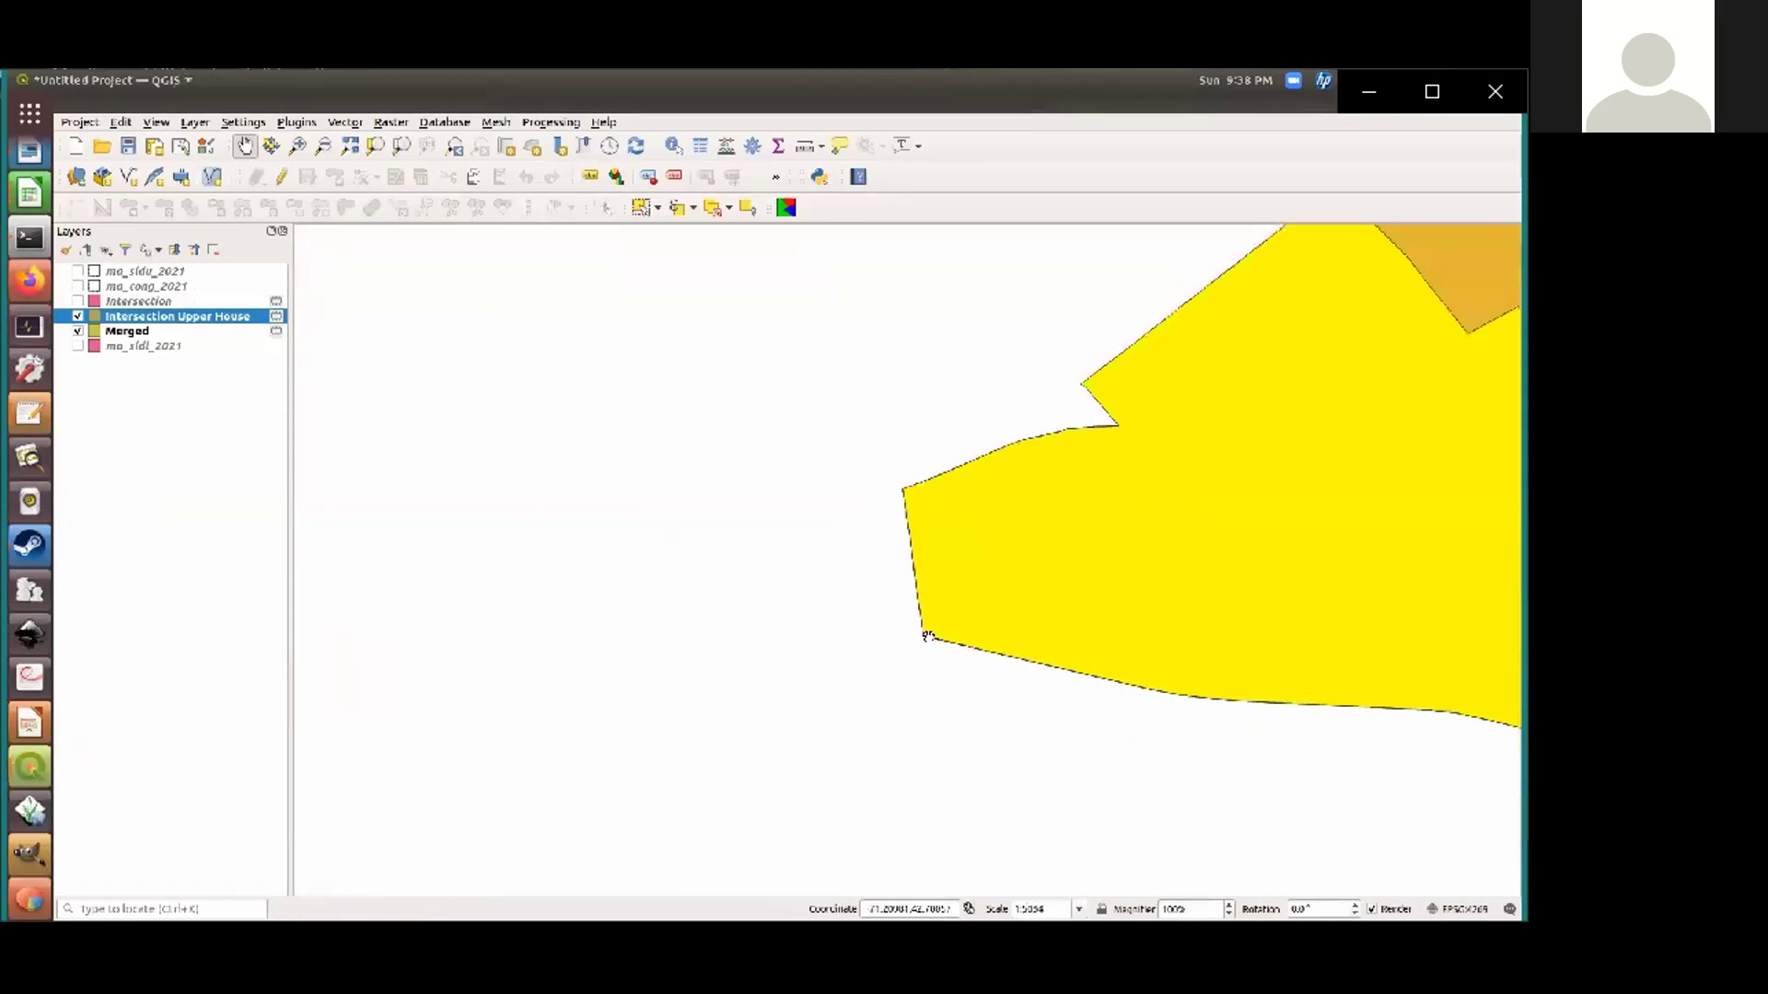
Inspect the selected South End - Springfield community and view the spread of all communities across the state
scroll(938, 674, up, 1)
drag(934, 719, 1122, 448)
drag(769, 597, 1238, 519)
scroll(836, 574, up, 6)
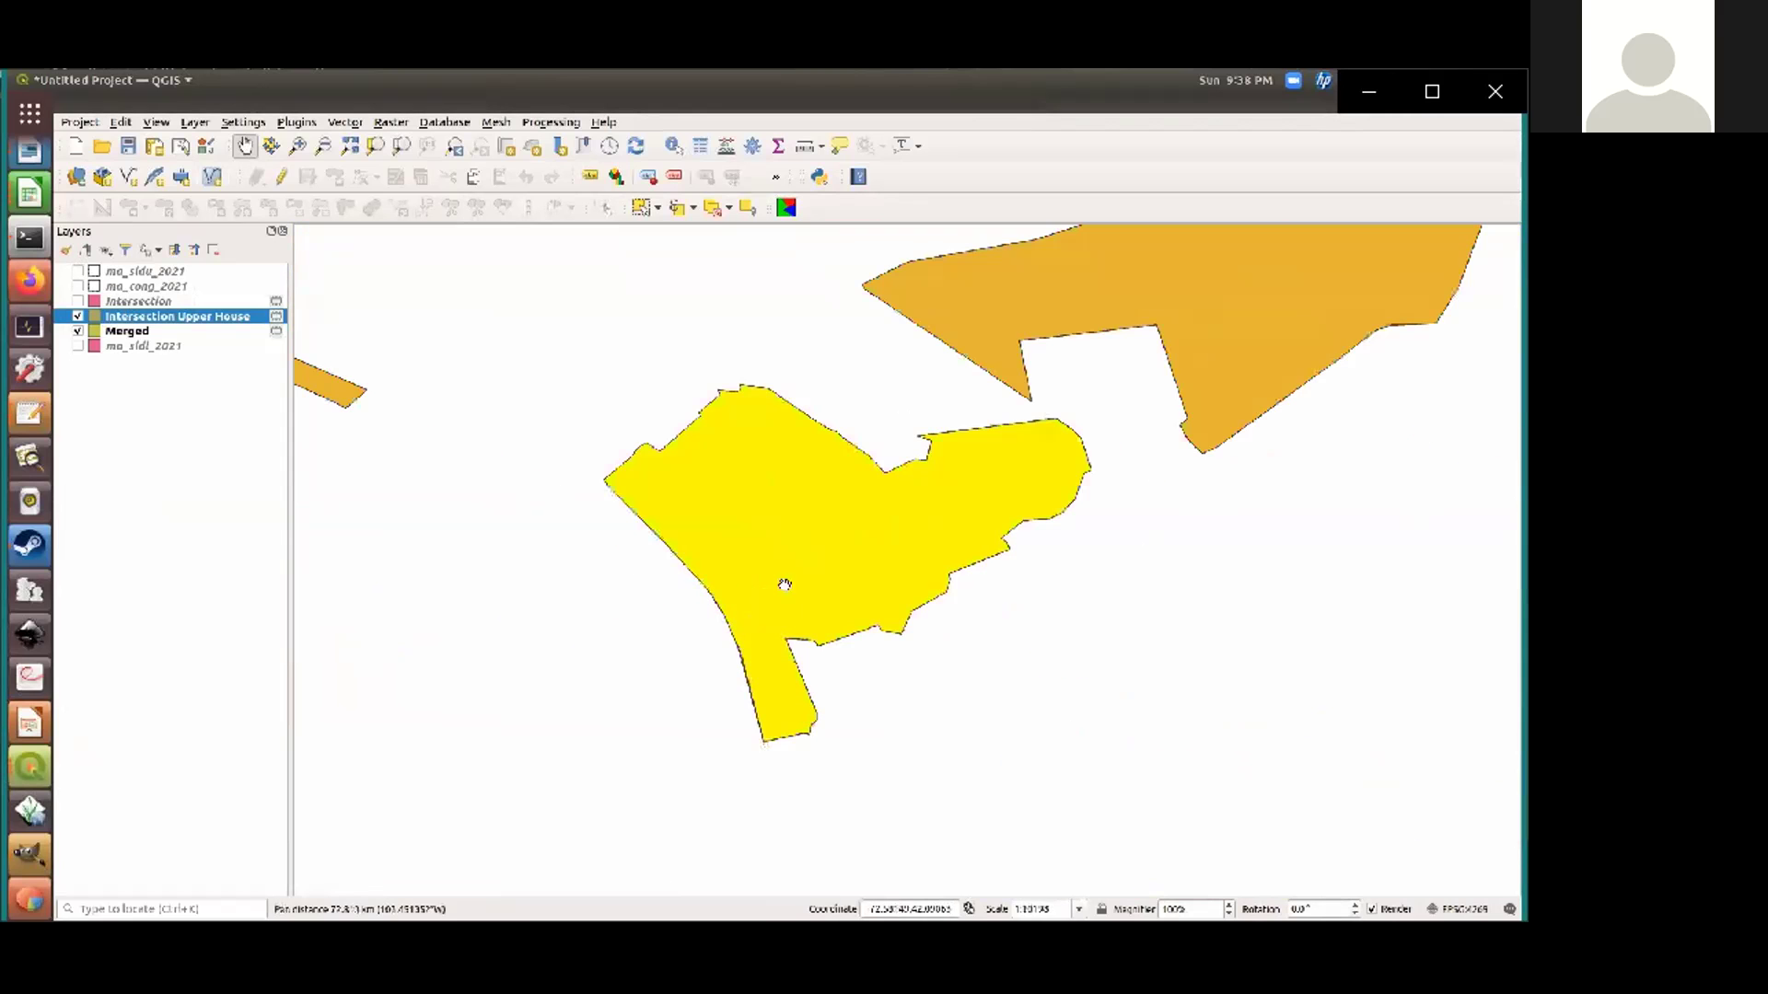
scroll(751, 695, down, 2)
scroll(746, 677, down, 3)
drag(1307, 651, 978, 583)
scroll(1134, 592, down, 2)
drag(1133, 592, 616, 522)
drag(492, 507, 611, 605)
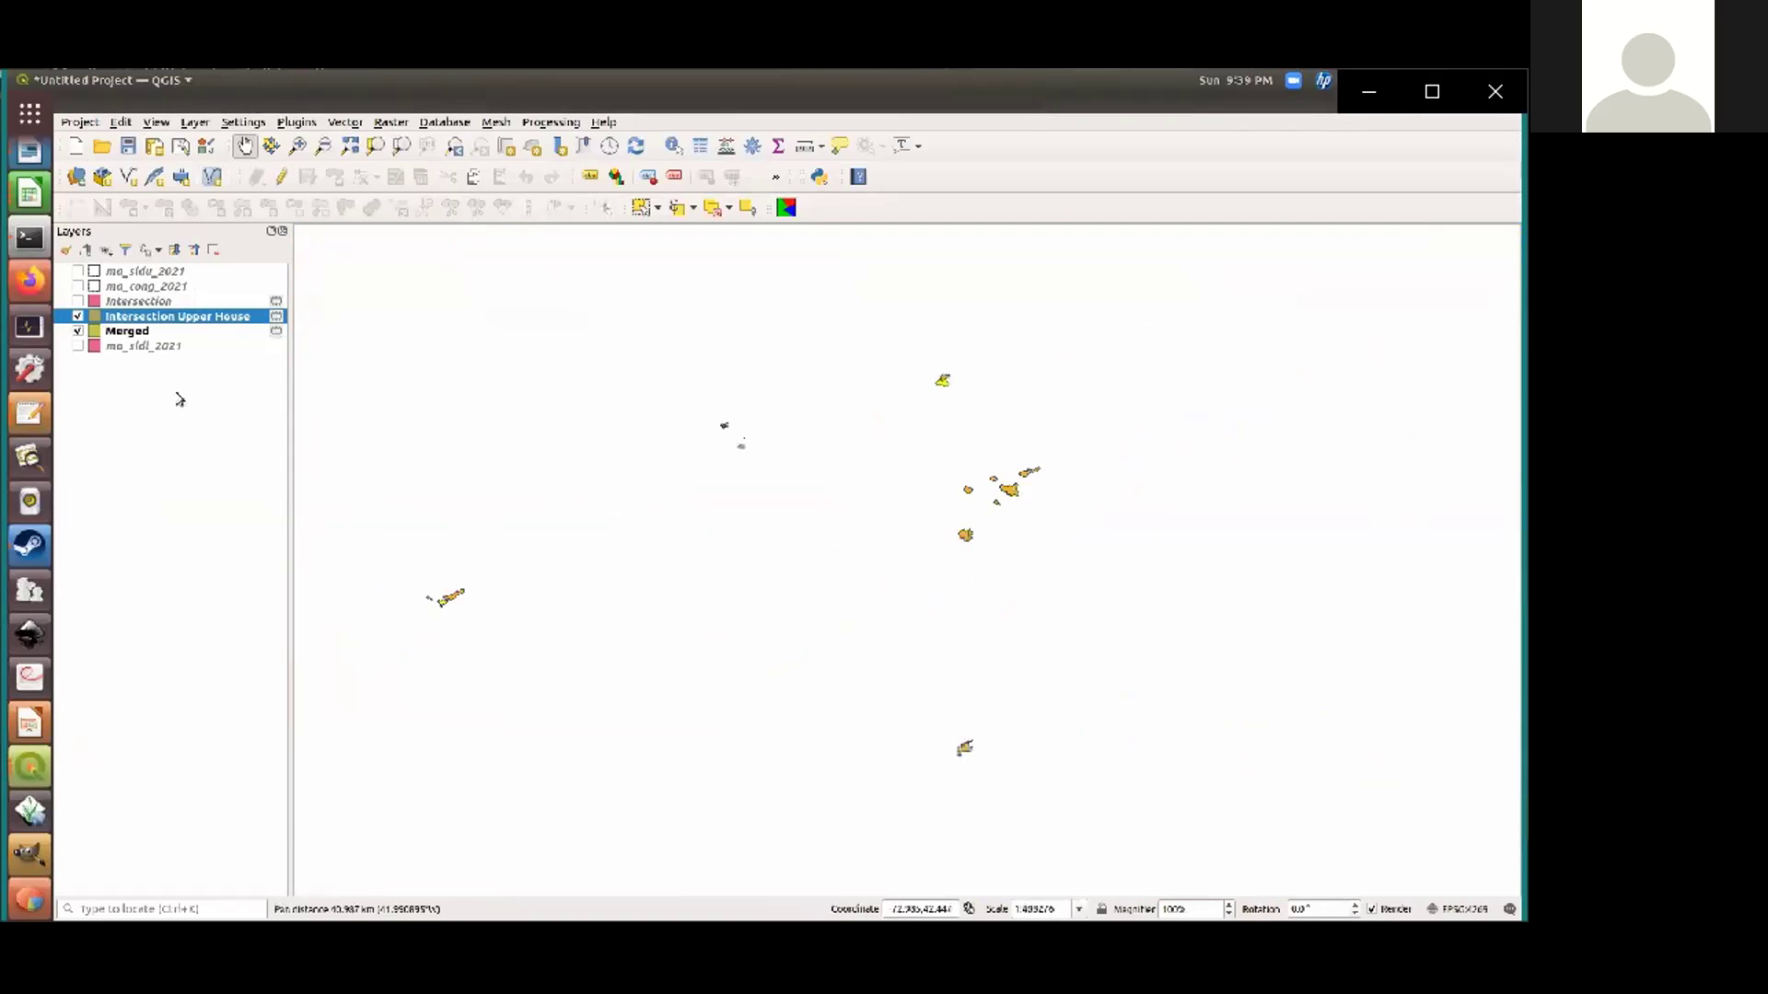
Show the ma_sldu_2021 layer over the communities and inspect where its boundary crosses Roslindale
click(78, 331)
click(79, 271)
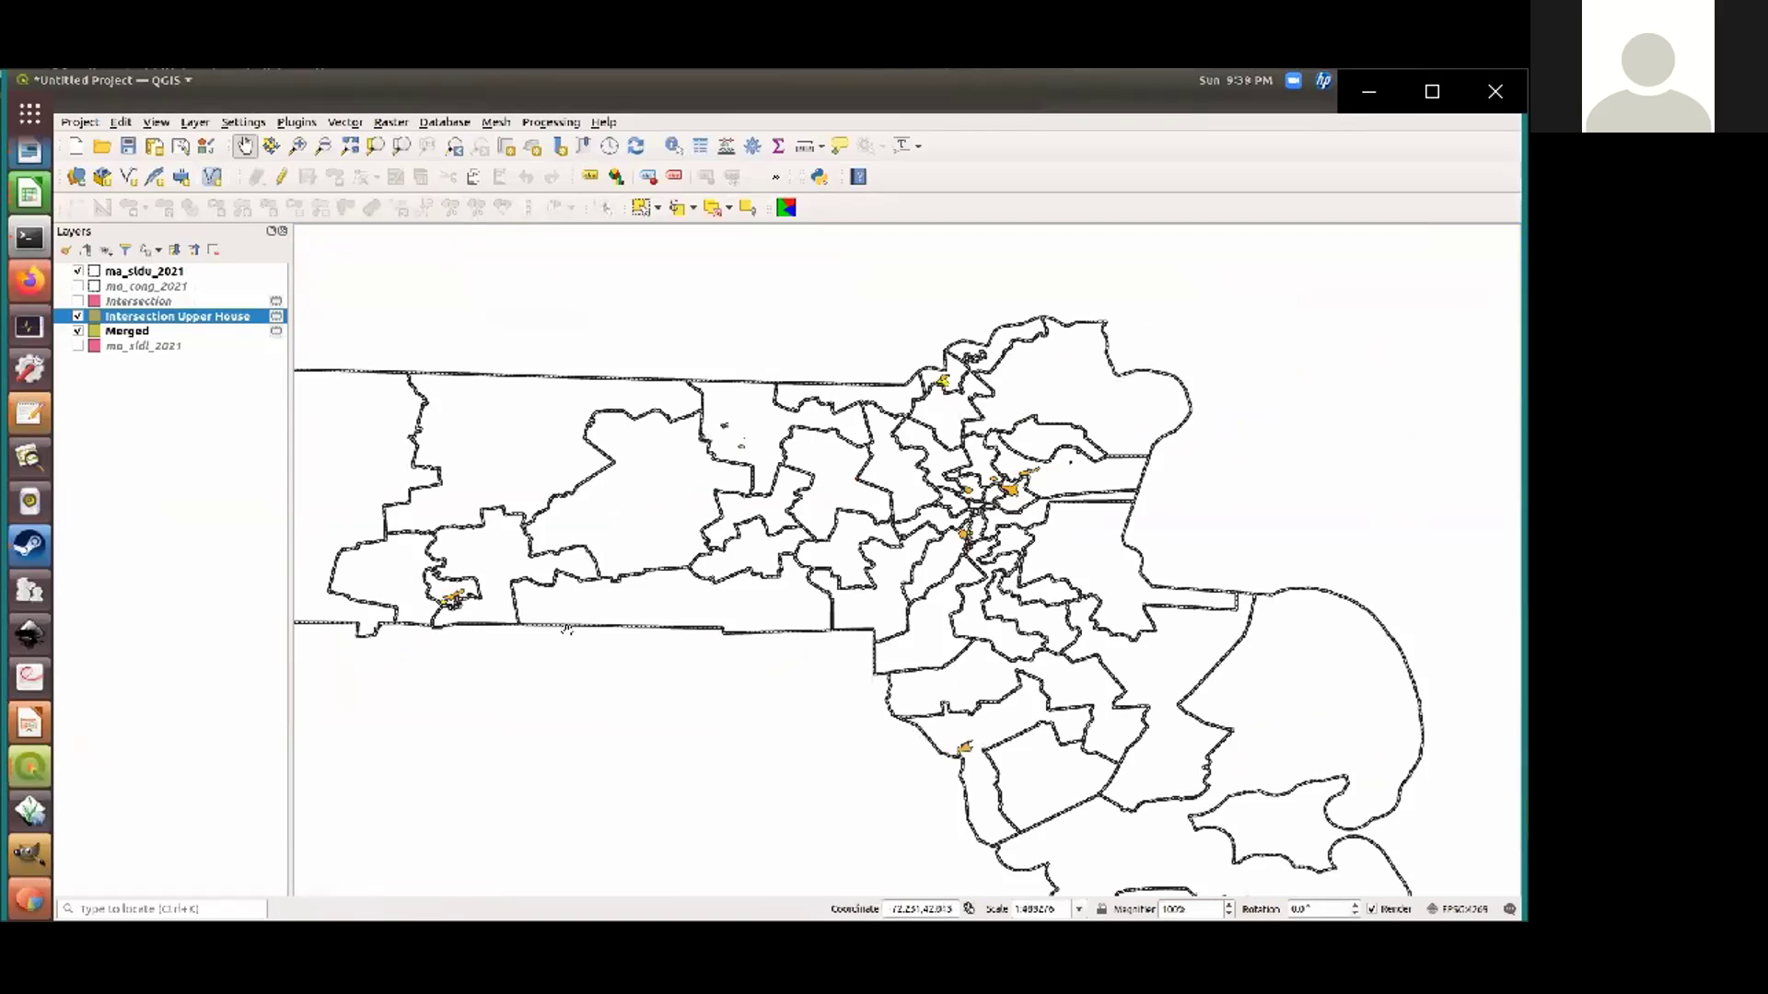
scroll(868, 505, up, 4)
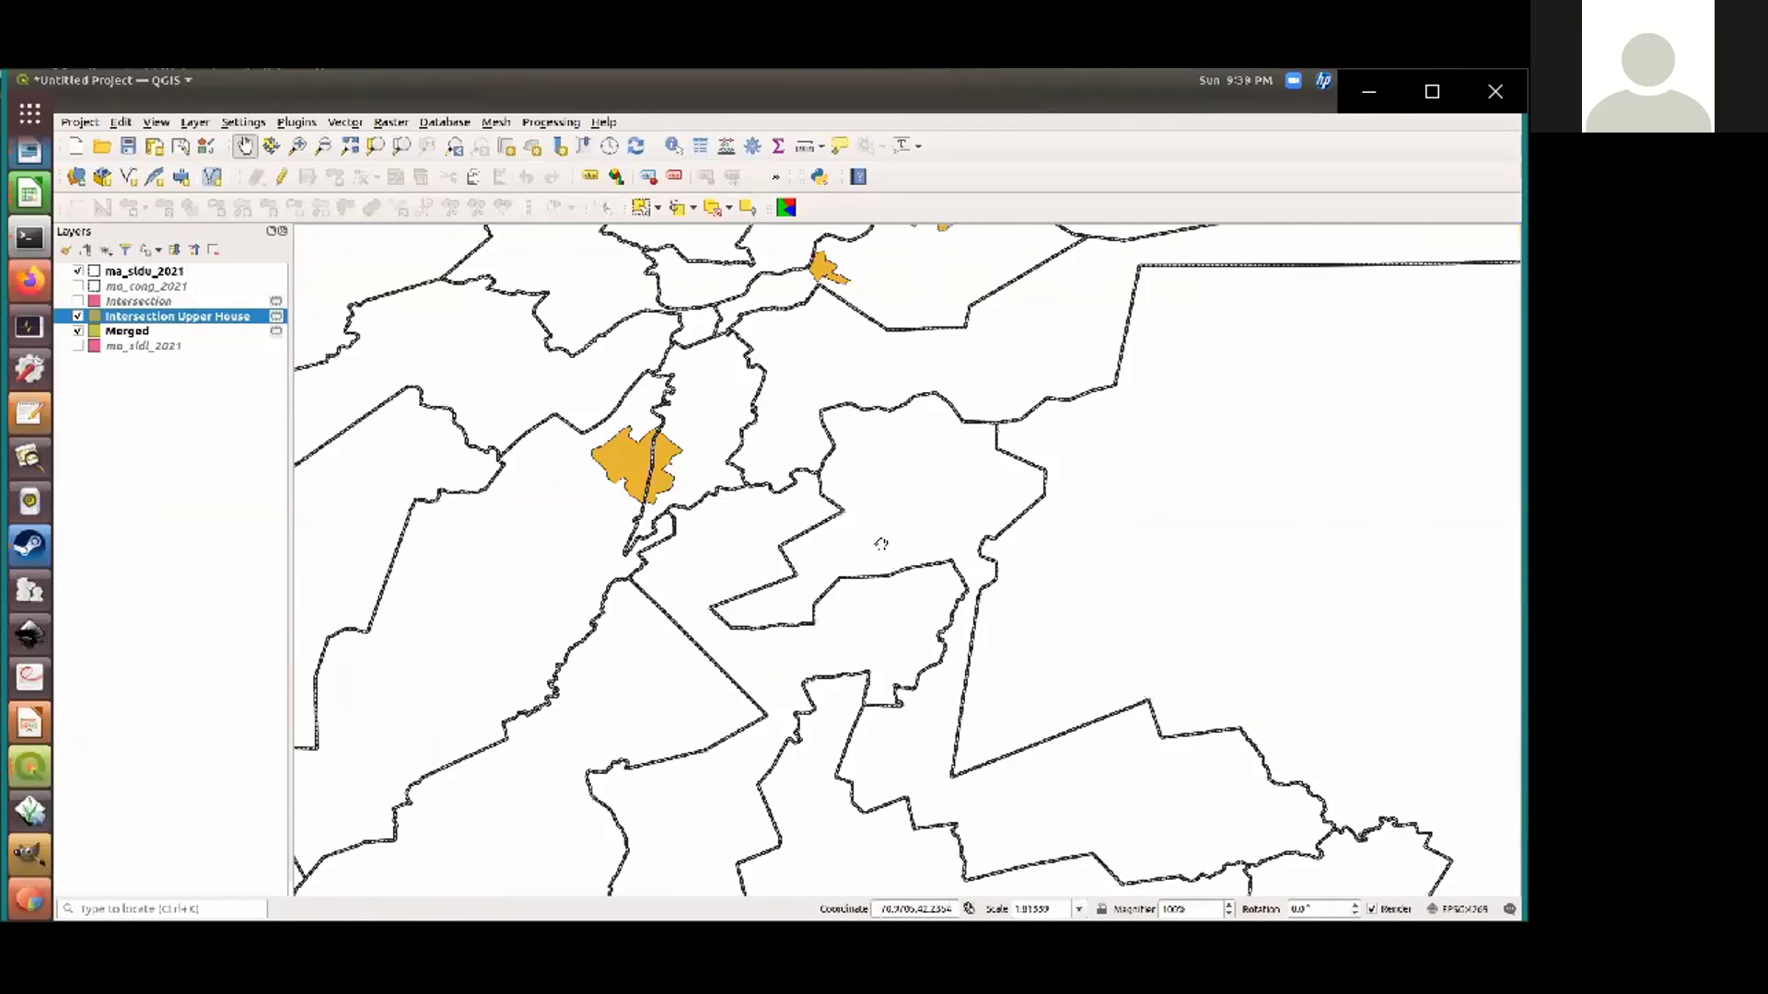
drag(554, 466, 709, 630)
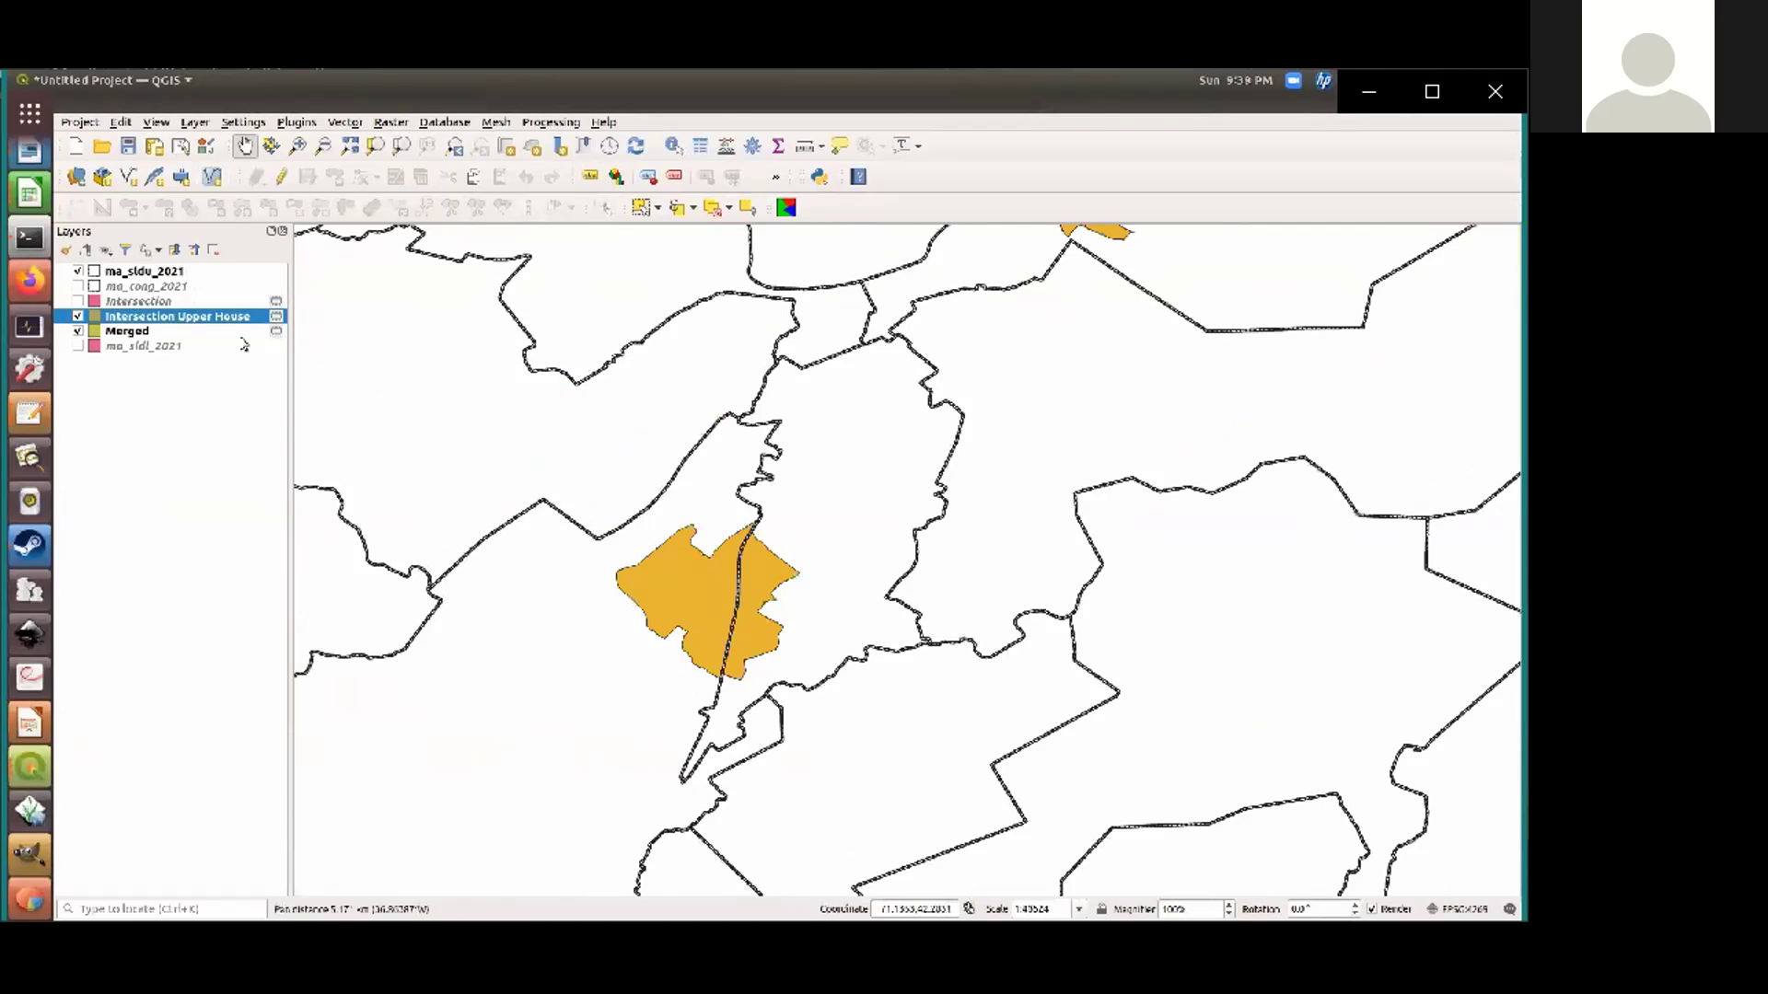
Hide the Intersection Upper House layer and view the Merged communities against the senate district boundaries
click(78, 316)
right_click(126, 332)
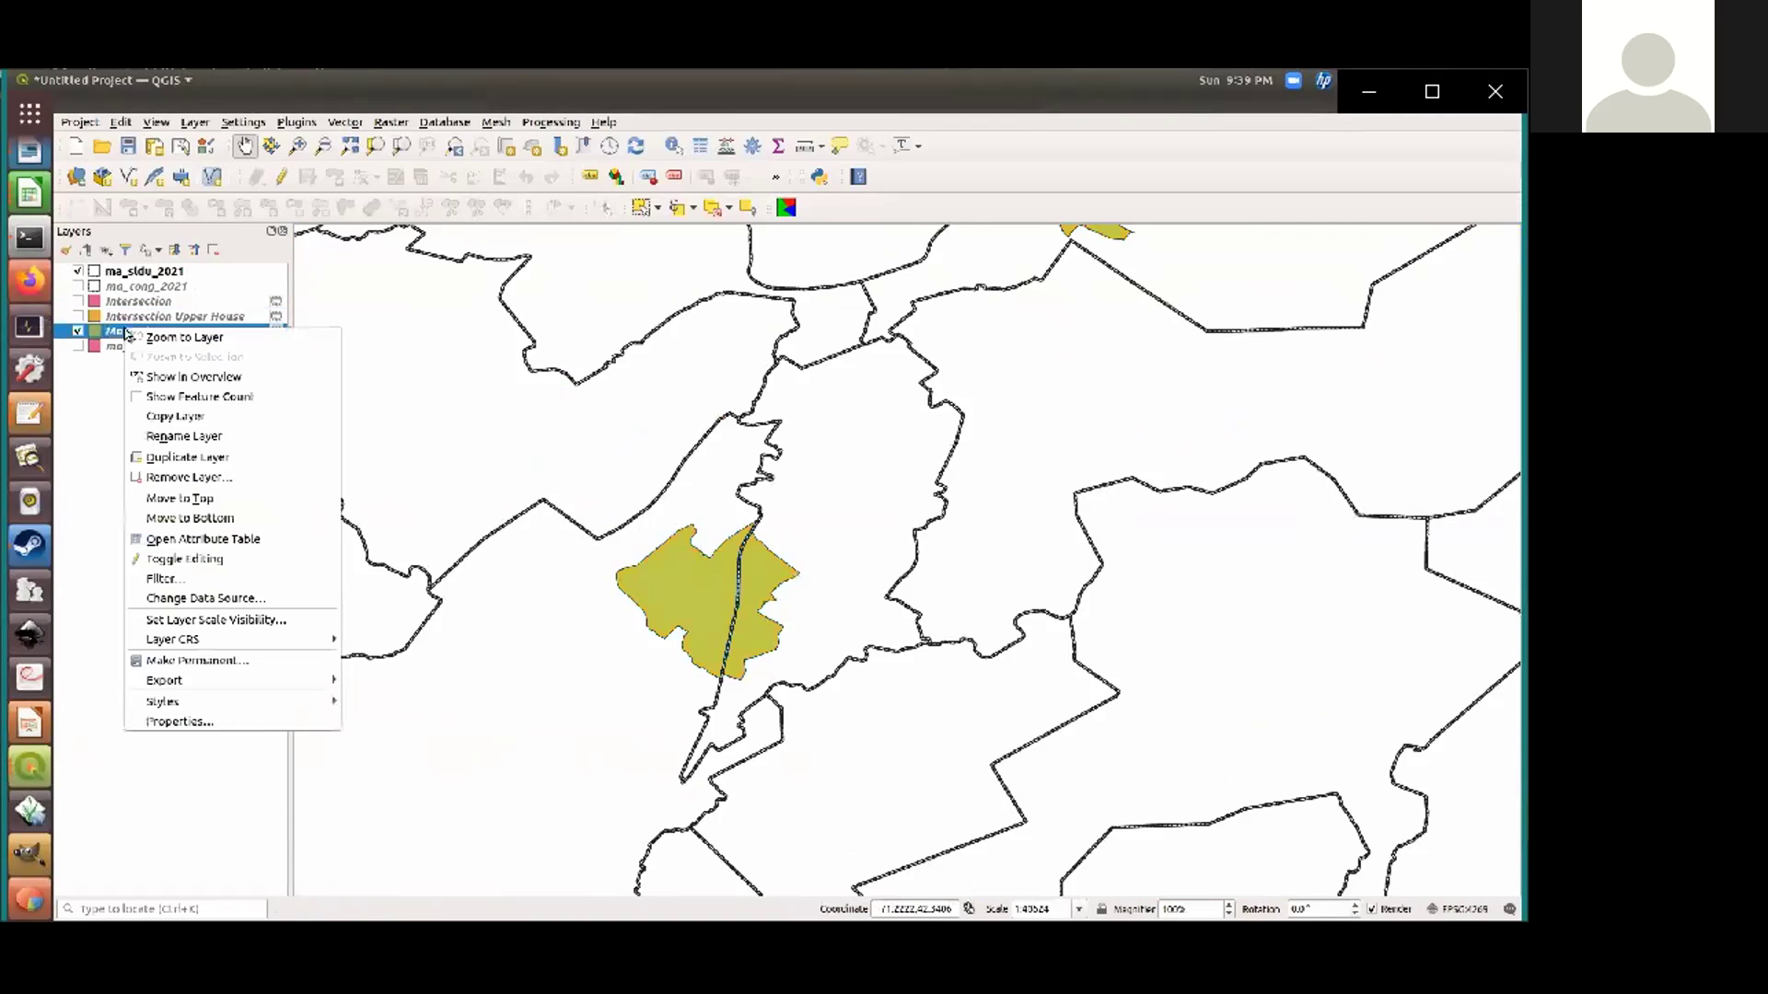
click(611, 717)
drag(705, 644, 813, 647)
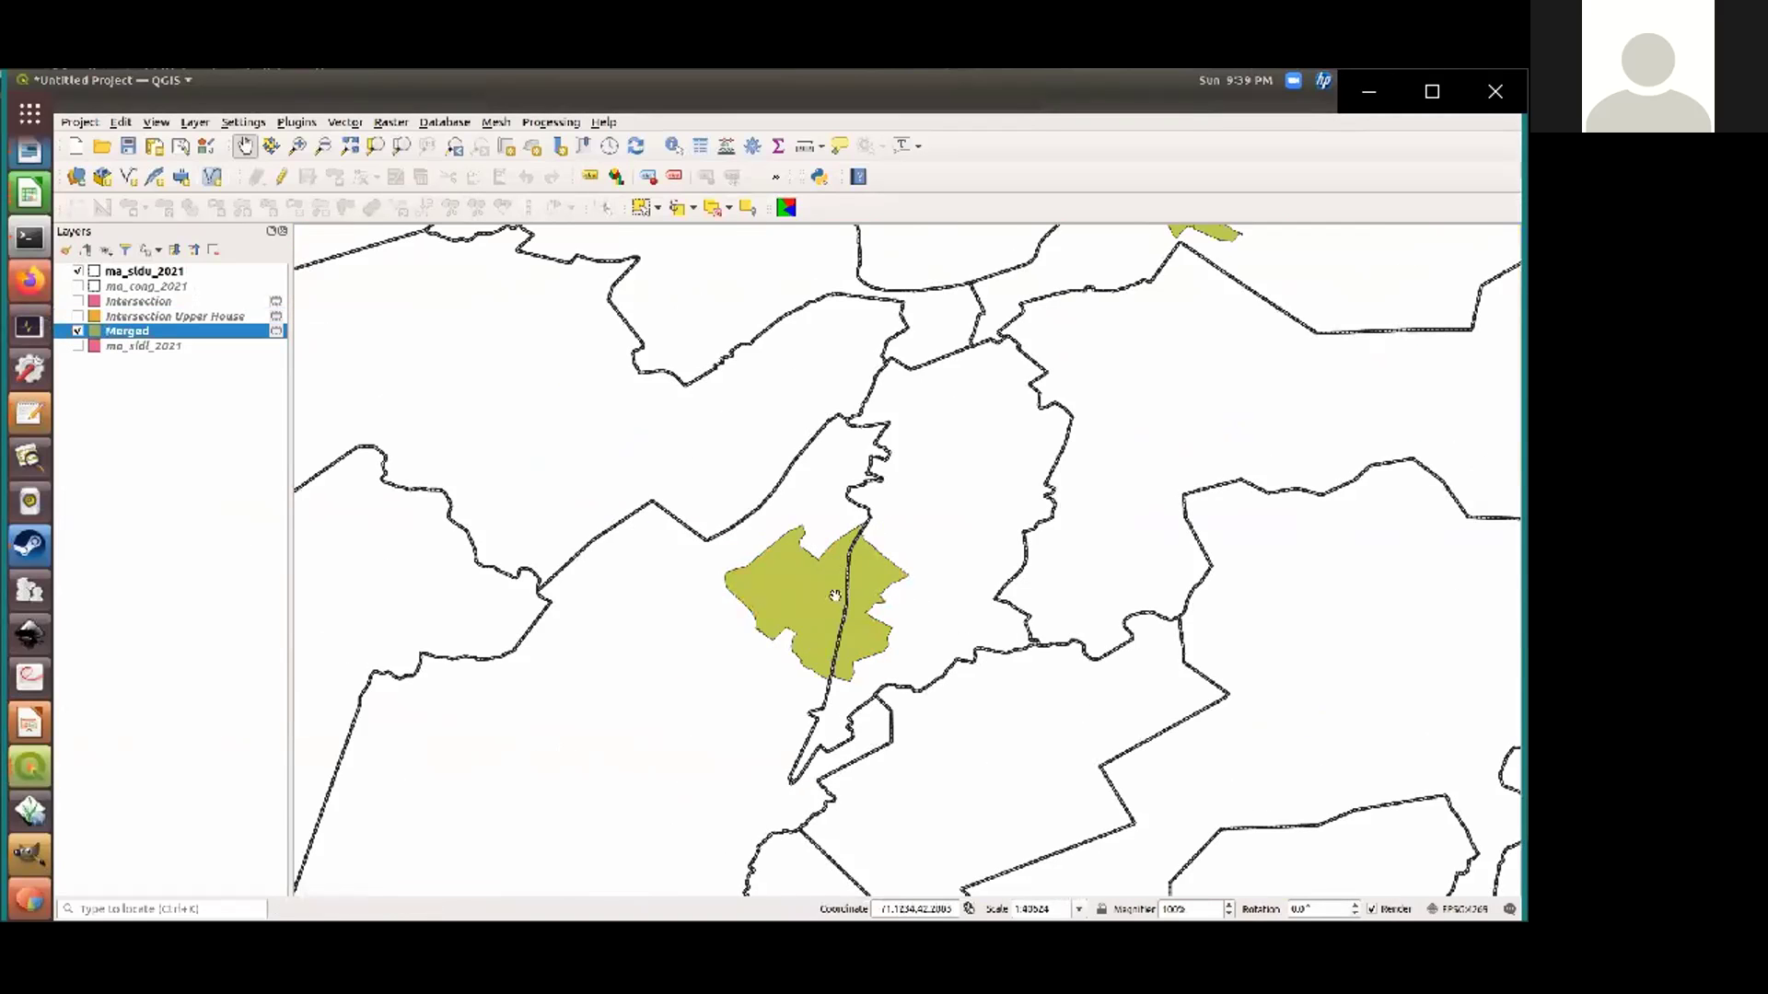
scroll(924, 466, down, 1)
drag(925, 469, 824, 612)
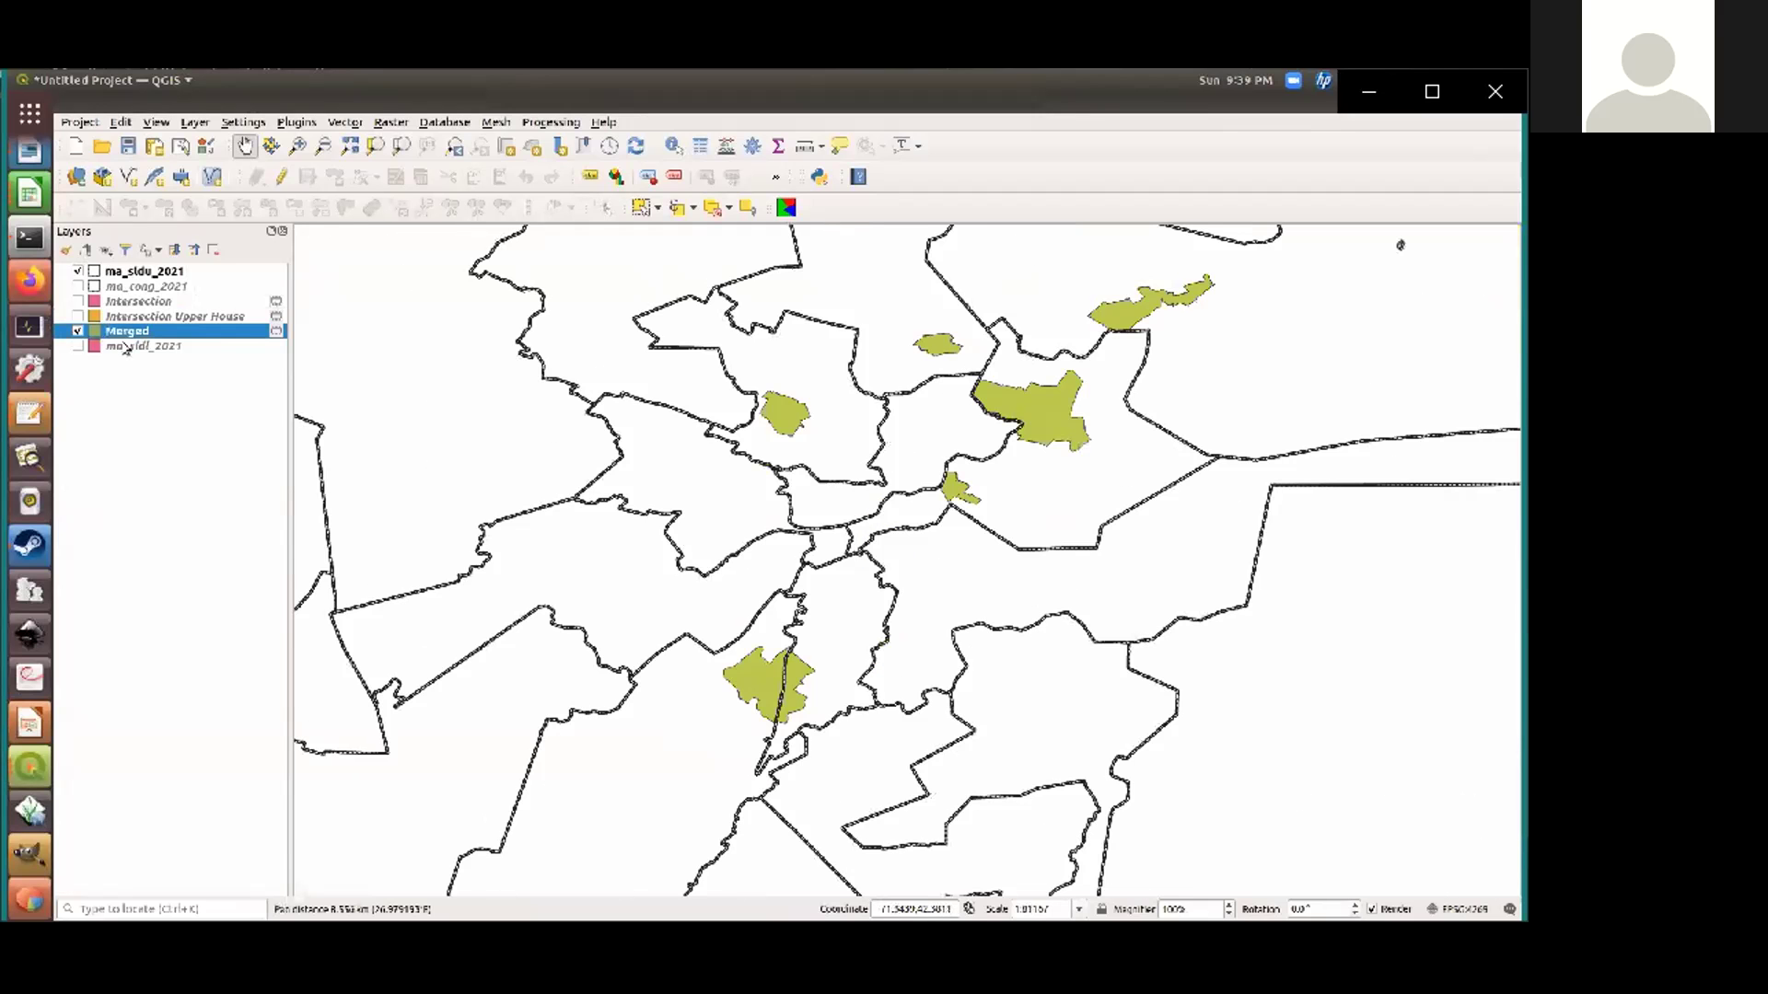
Style the Merged layer as Categorized by entry_name with random colors, classify all values and apply the symbology
right_click(127, 339)
click(223, 734)
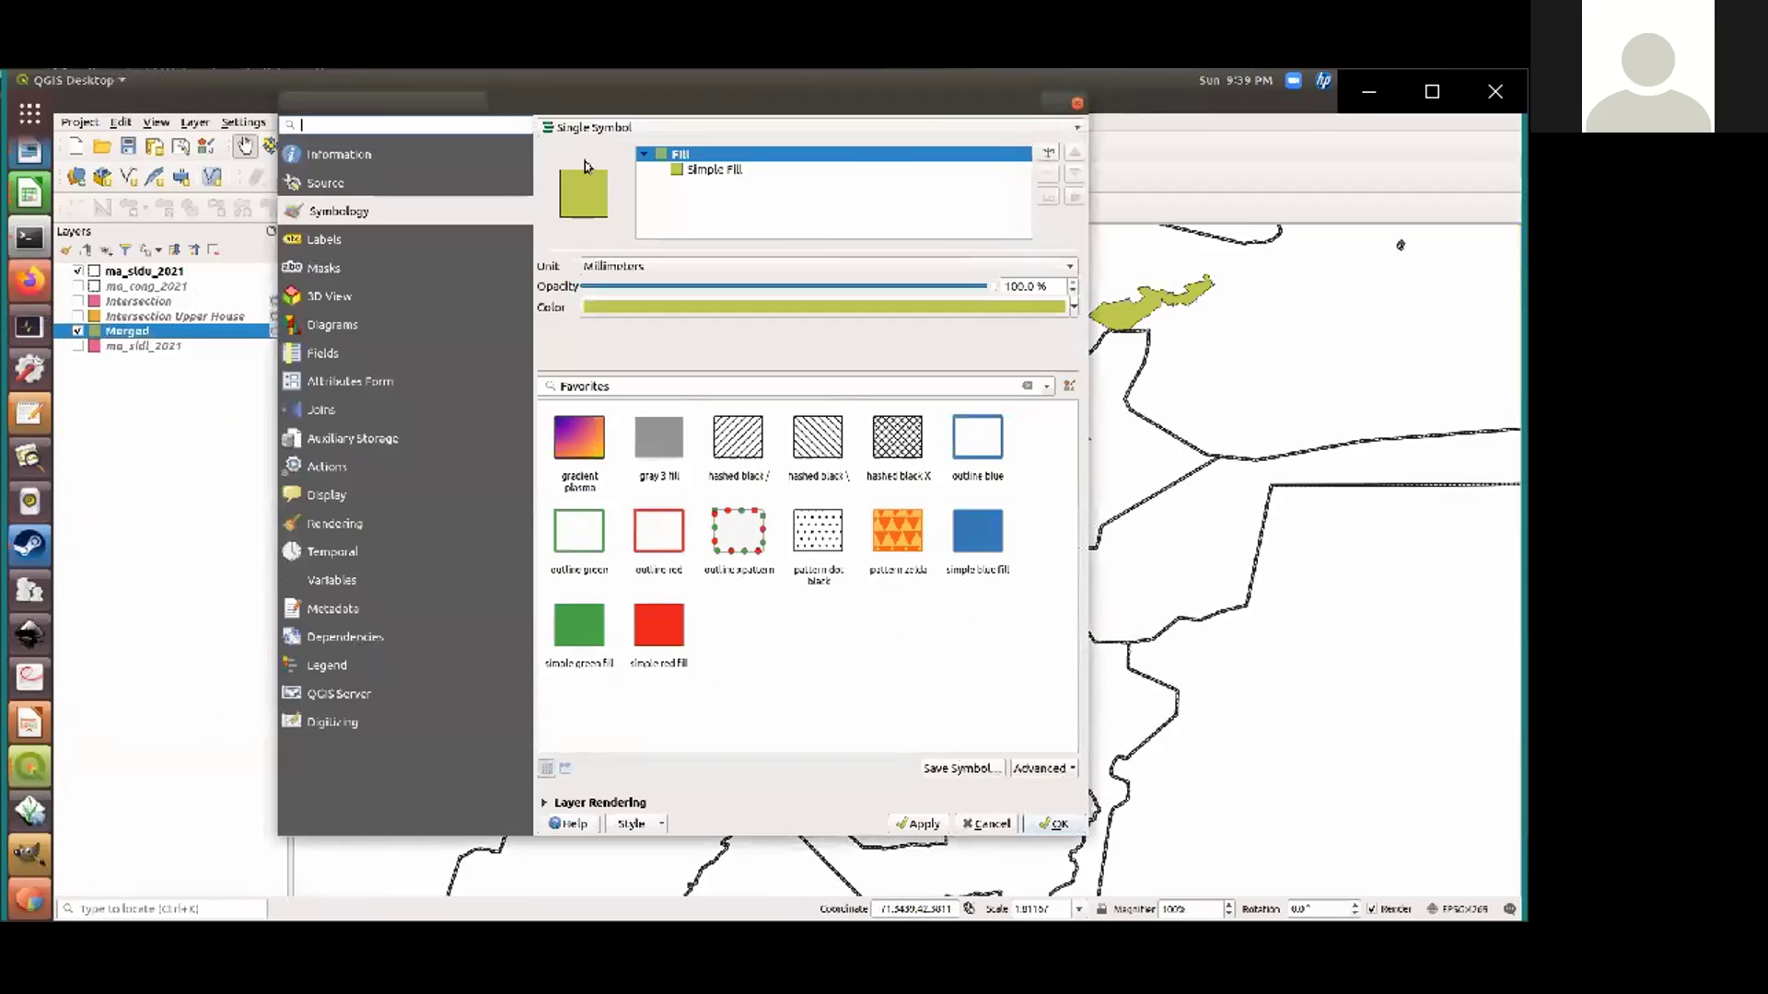
click(580, 129)
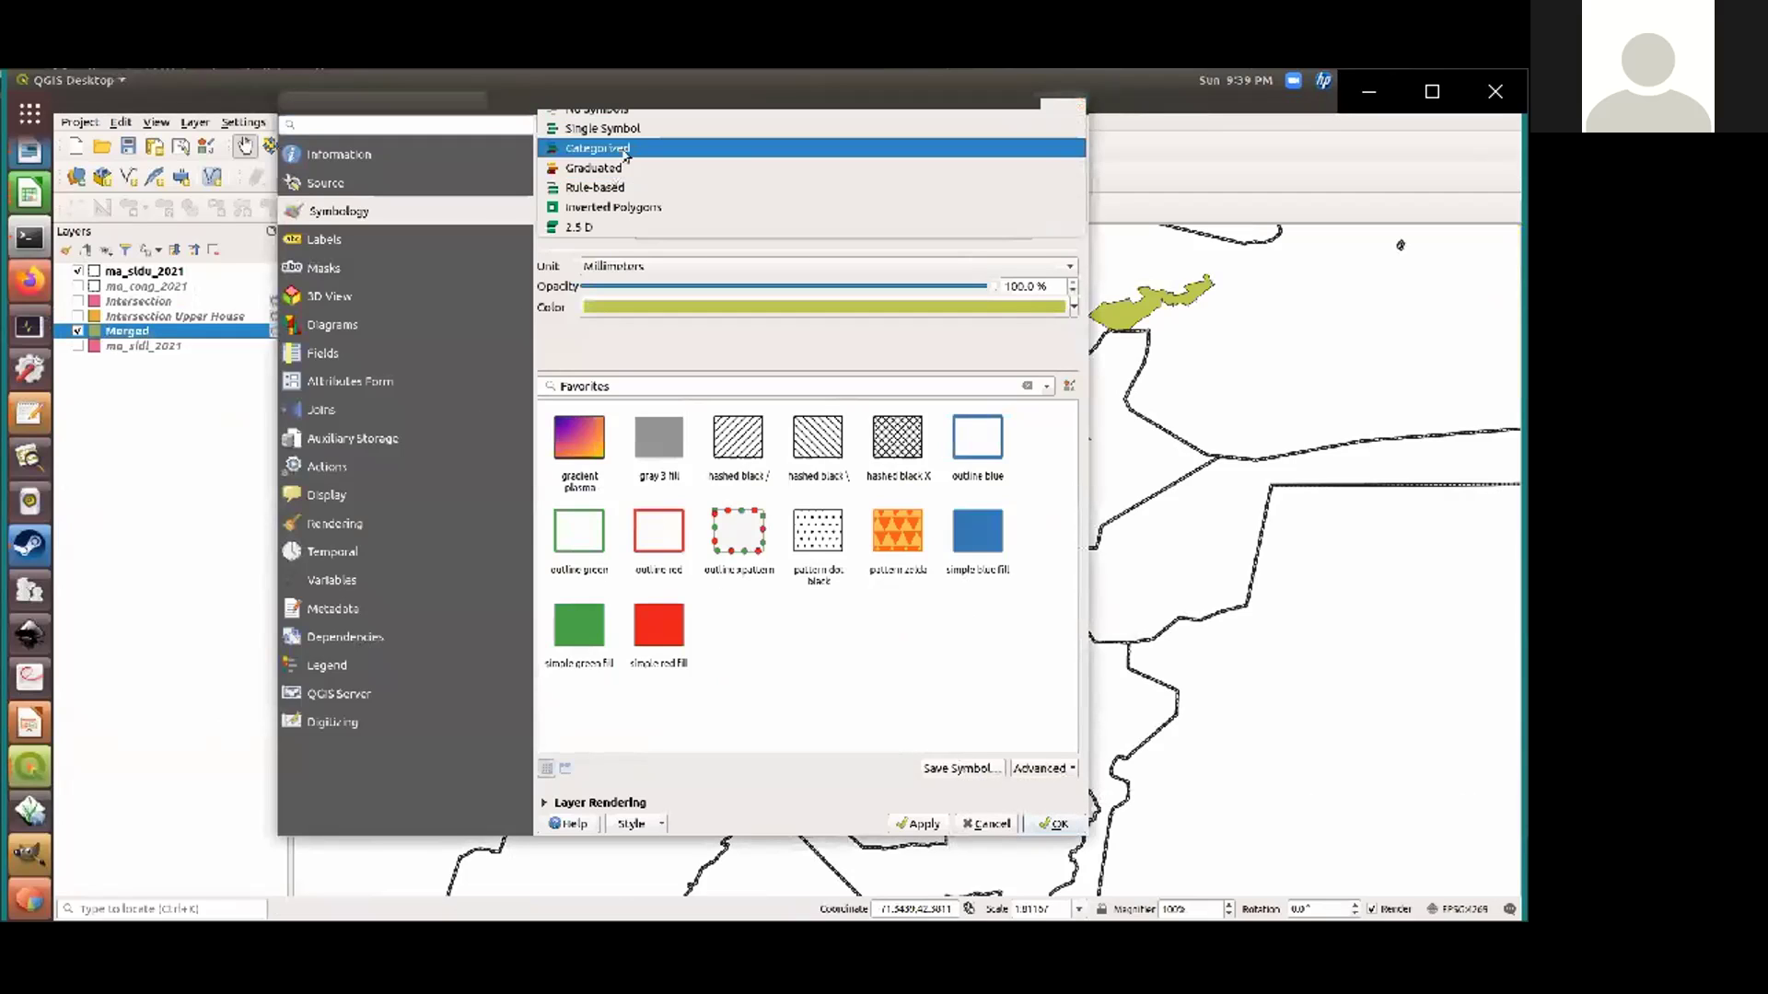
click(626, 149)
click(1054, 152)
scroll(888, 209, down, 3)
scroll(1058, 174, up, 3)
click(737, 230)
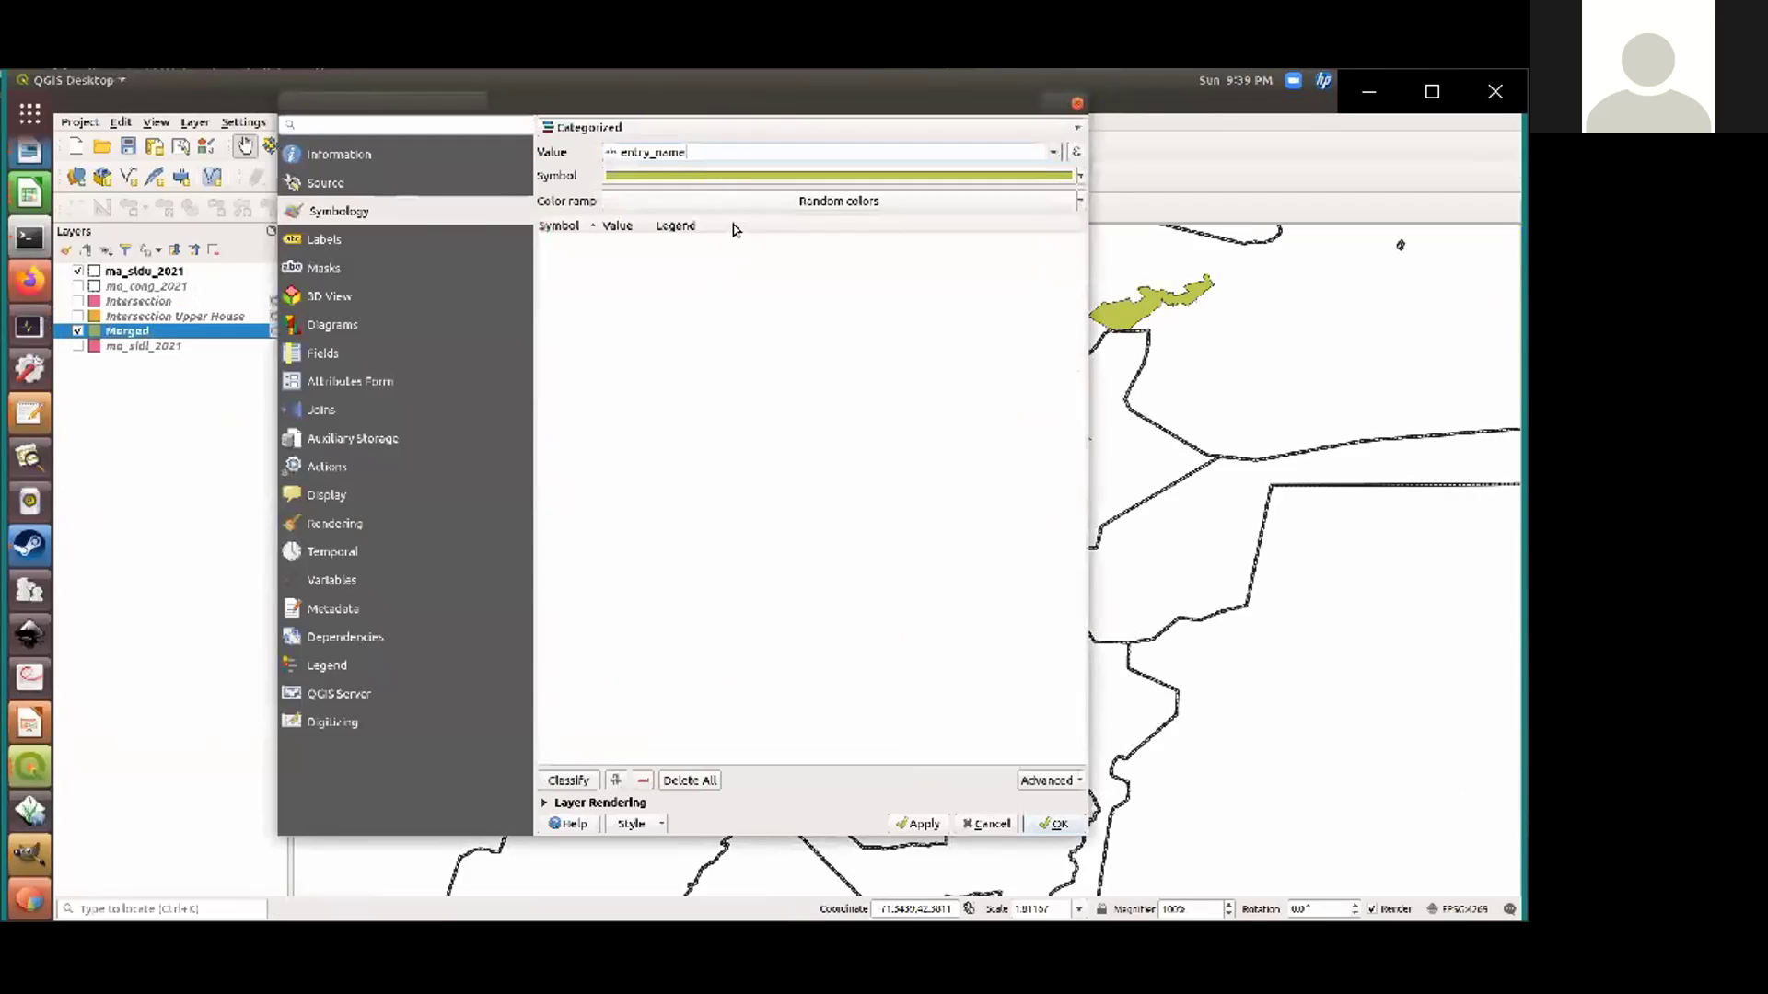
click(564, 786)
click(917, 824)
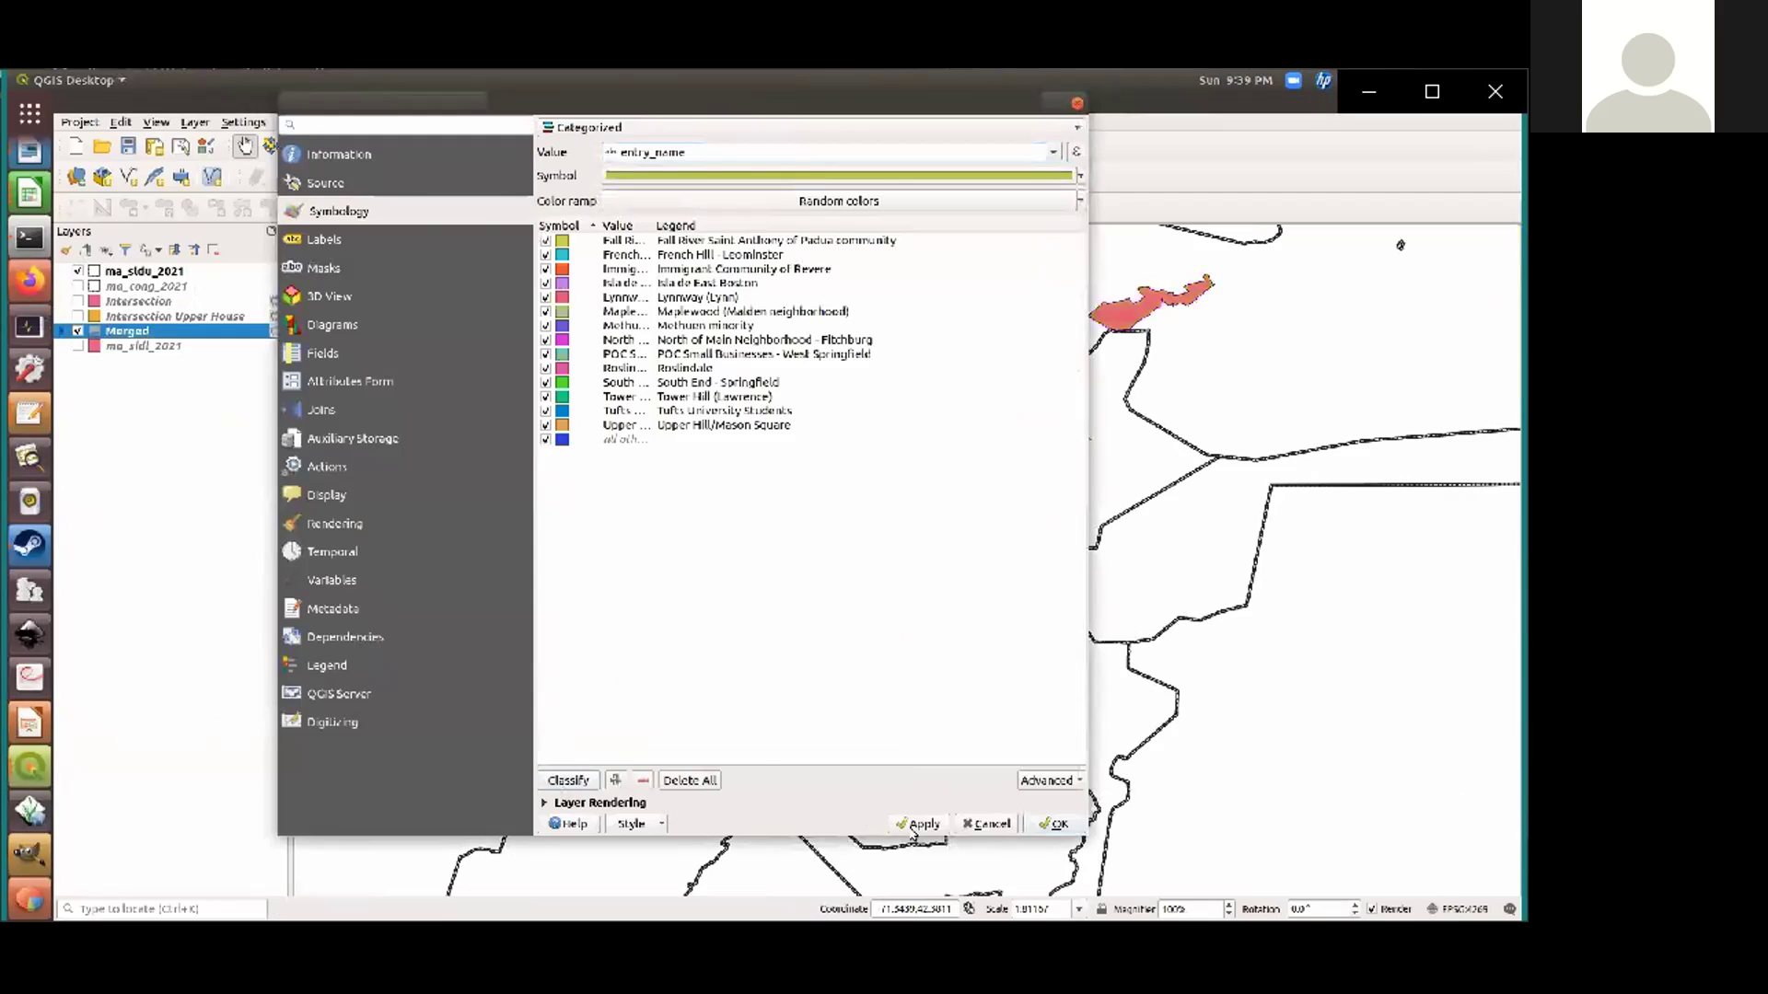
click(1053, 824)
View the color-coded Merged communities against the senate district boundaries
scroll(930, 457, up, 1)
scroll(871, 646, down, 1)
drag(932, 396, 836, 583)
scroll(871, 647, down, 1)
scroll(839, 697, up, 2)
Turn on single labels for the Merged layer using the entry_name field and apply them to the map
right_click(158, 333)
click(267, 724)
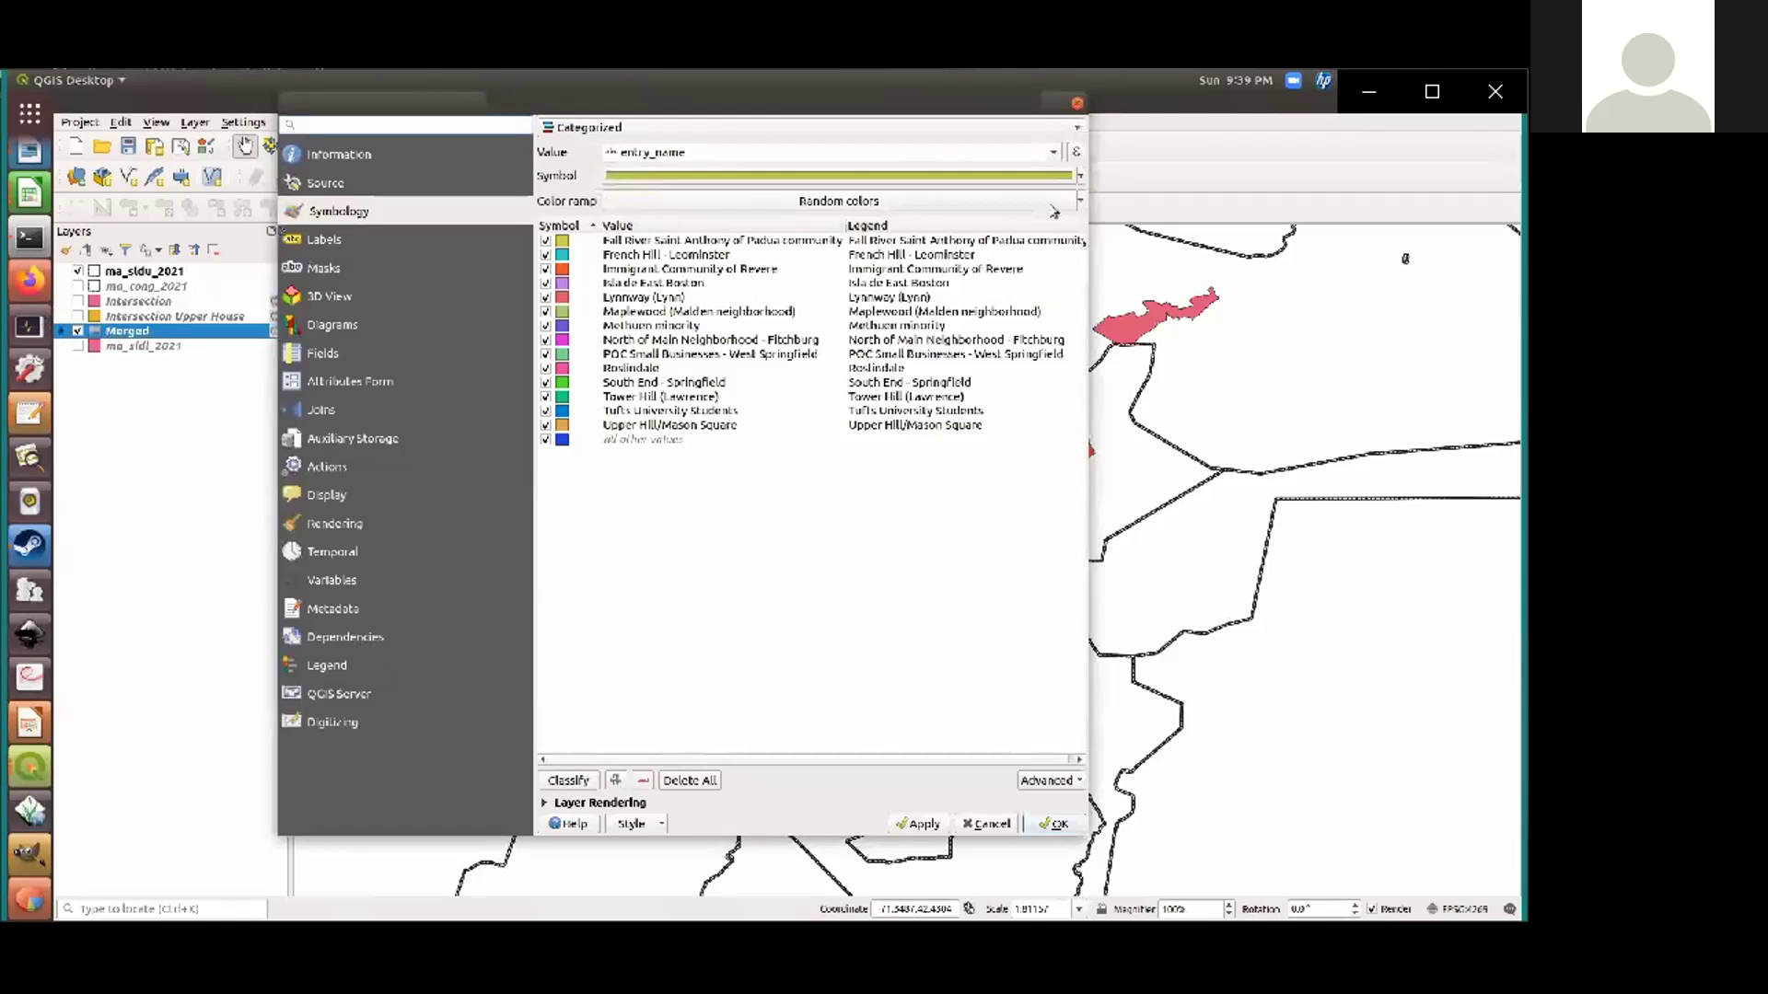
click(1078, 200)
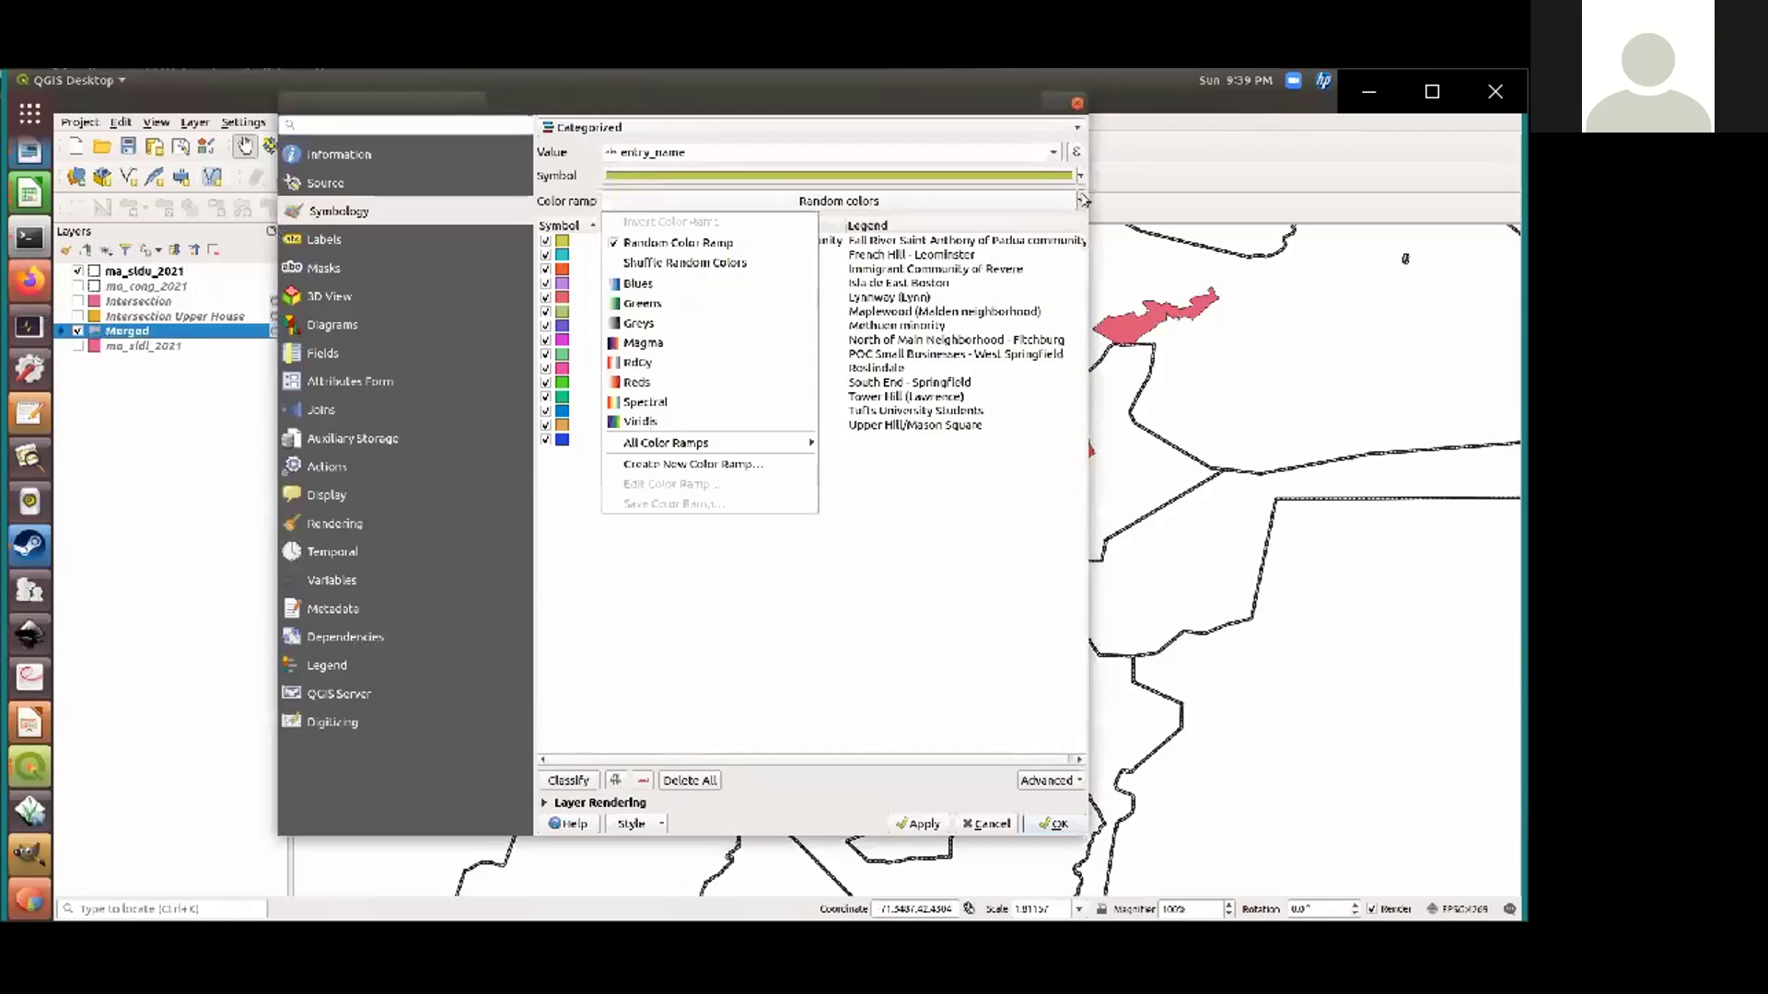
click(820, 304)
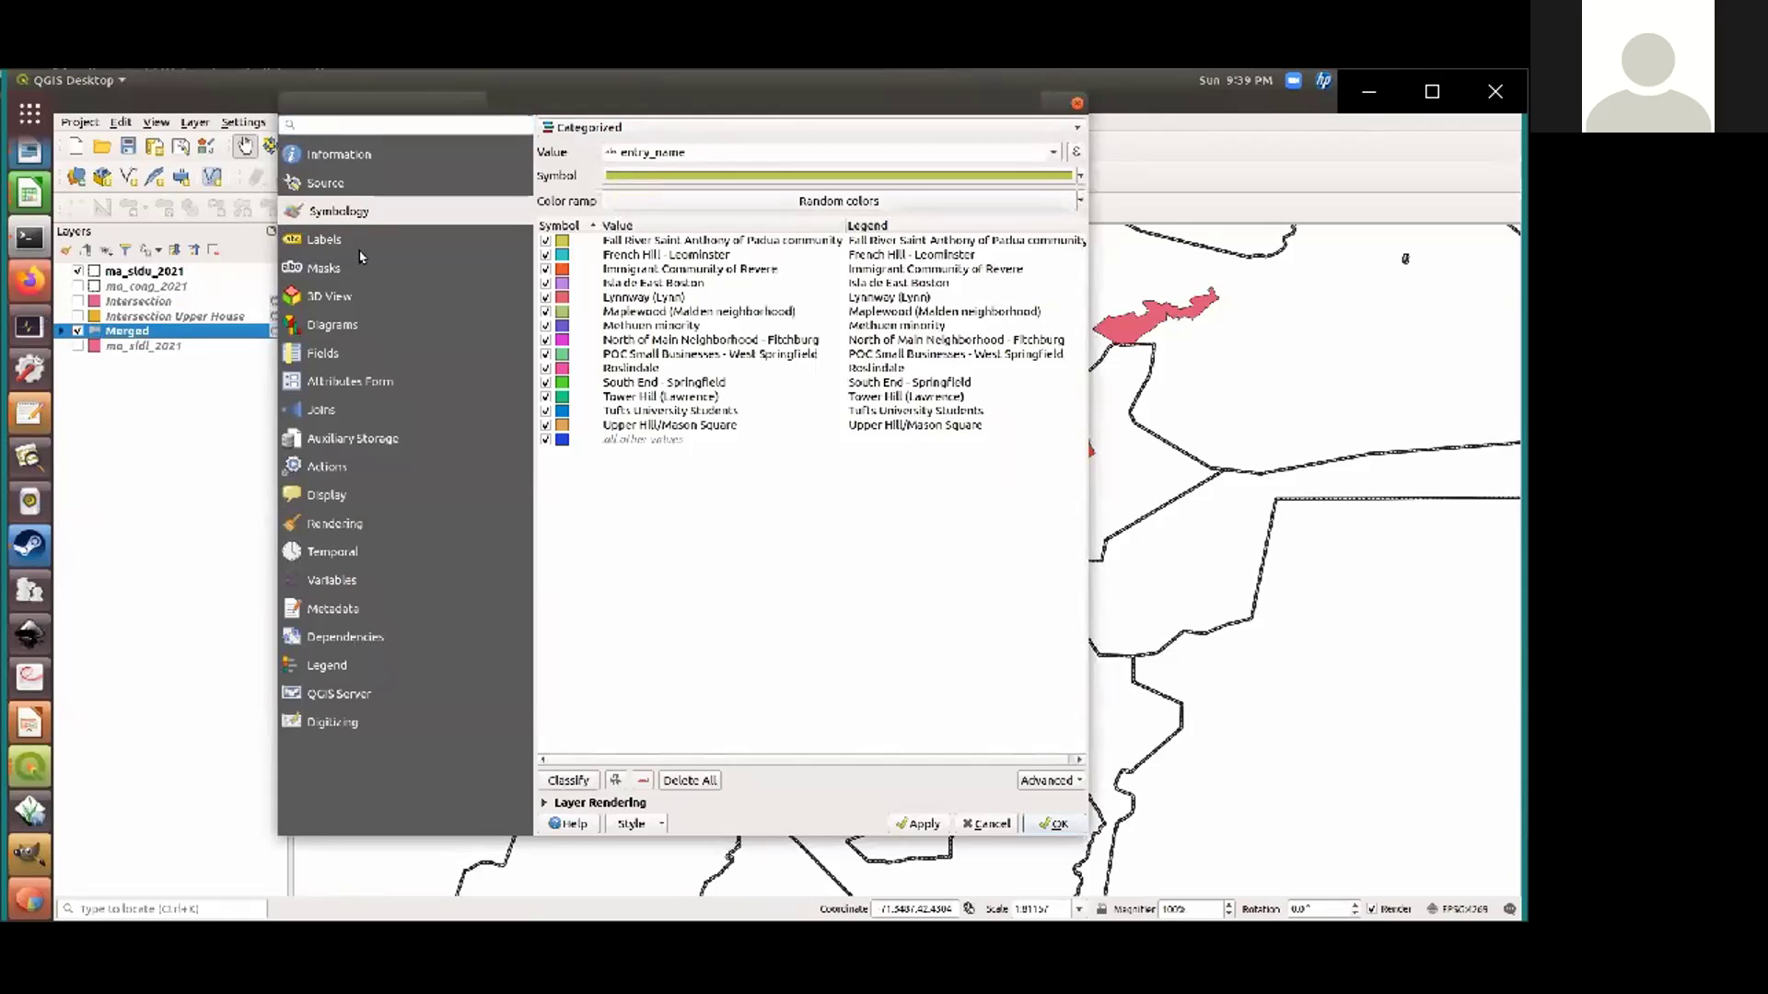
click(327, 239)
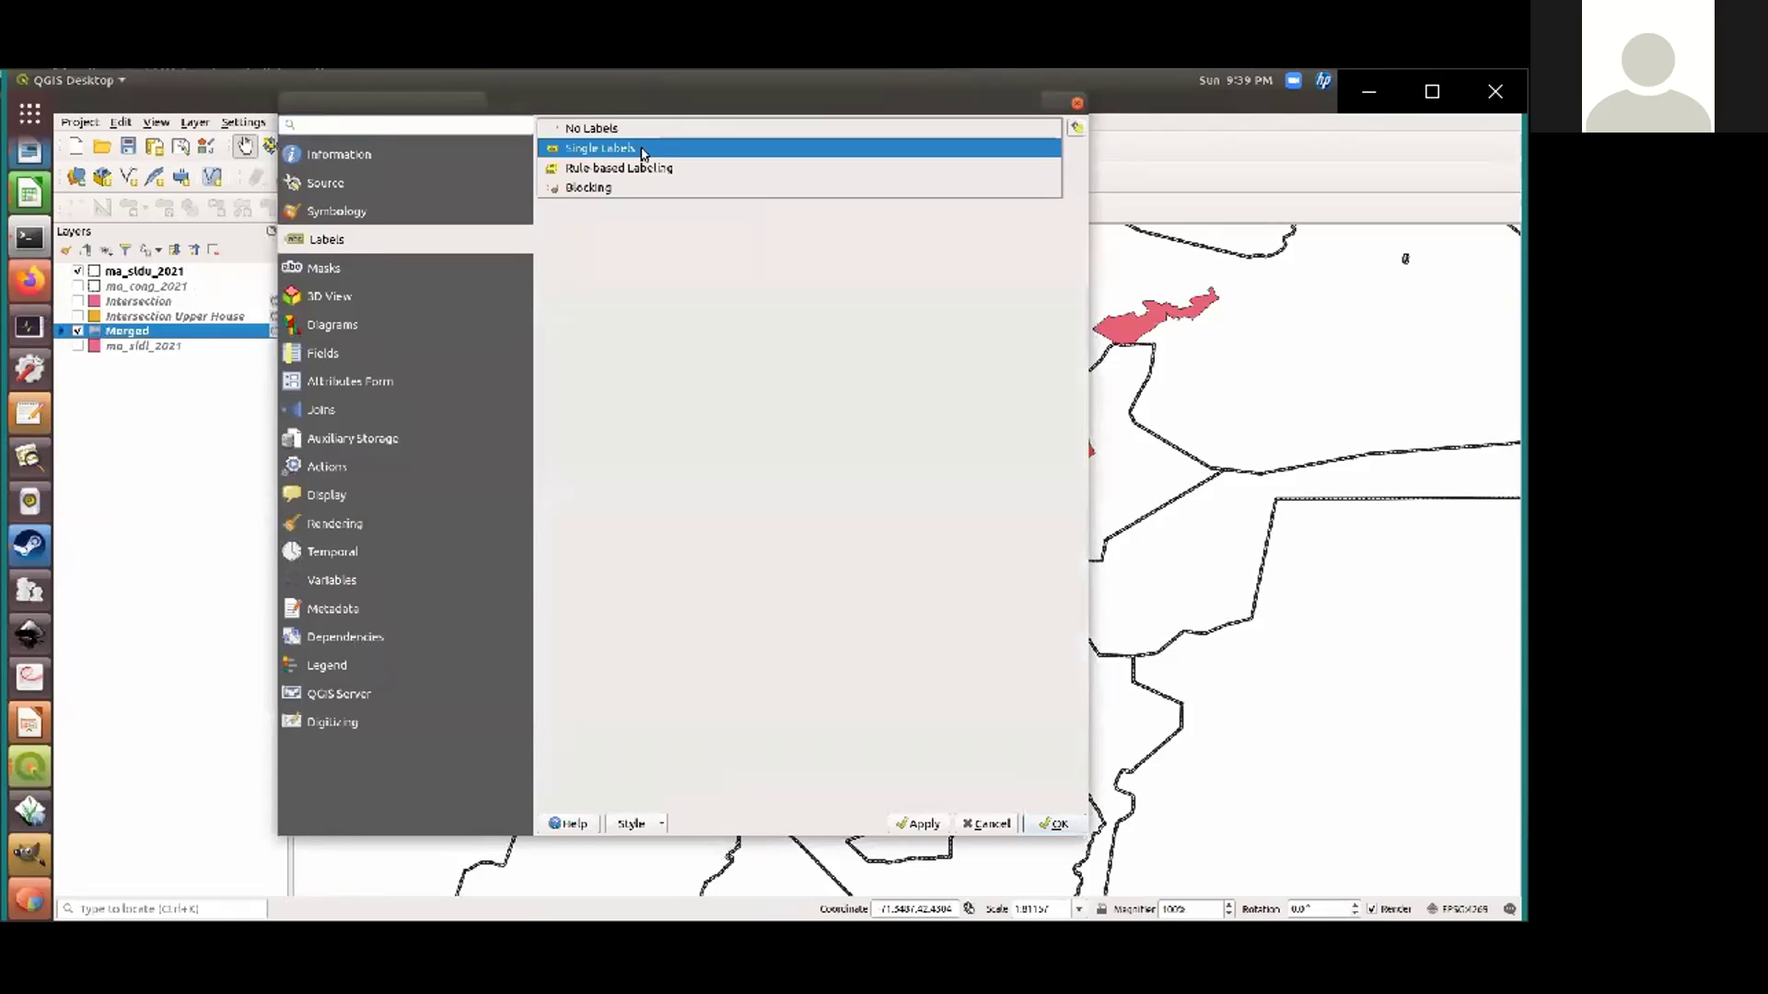
click(642, 154)
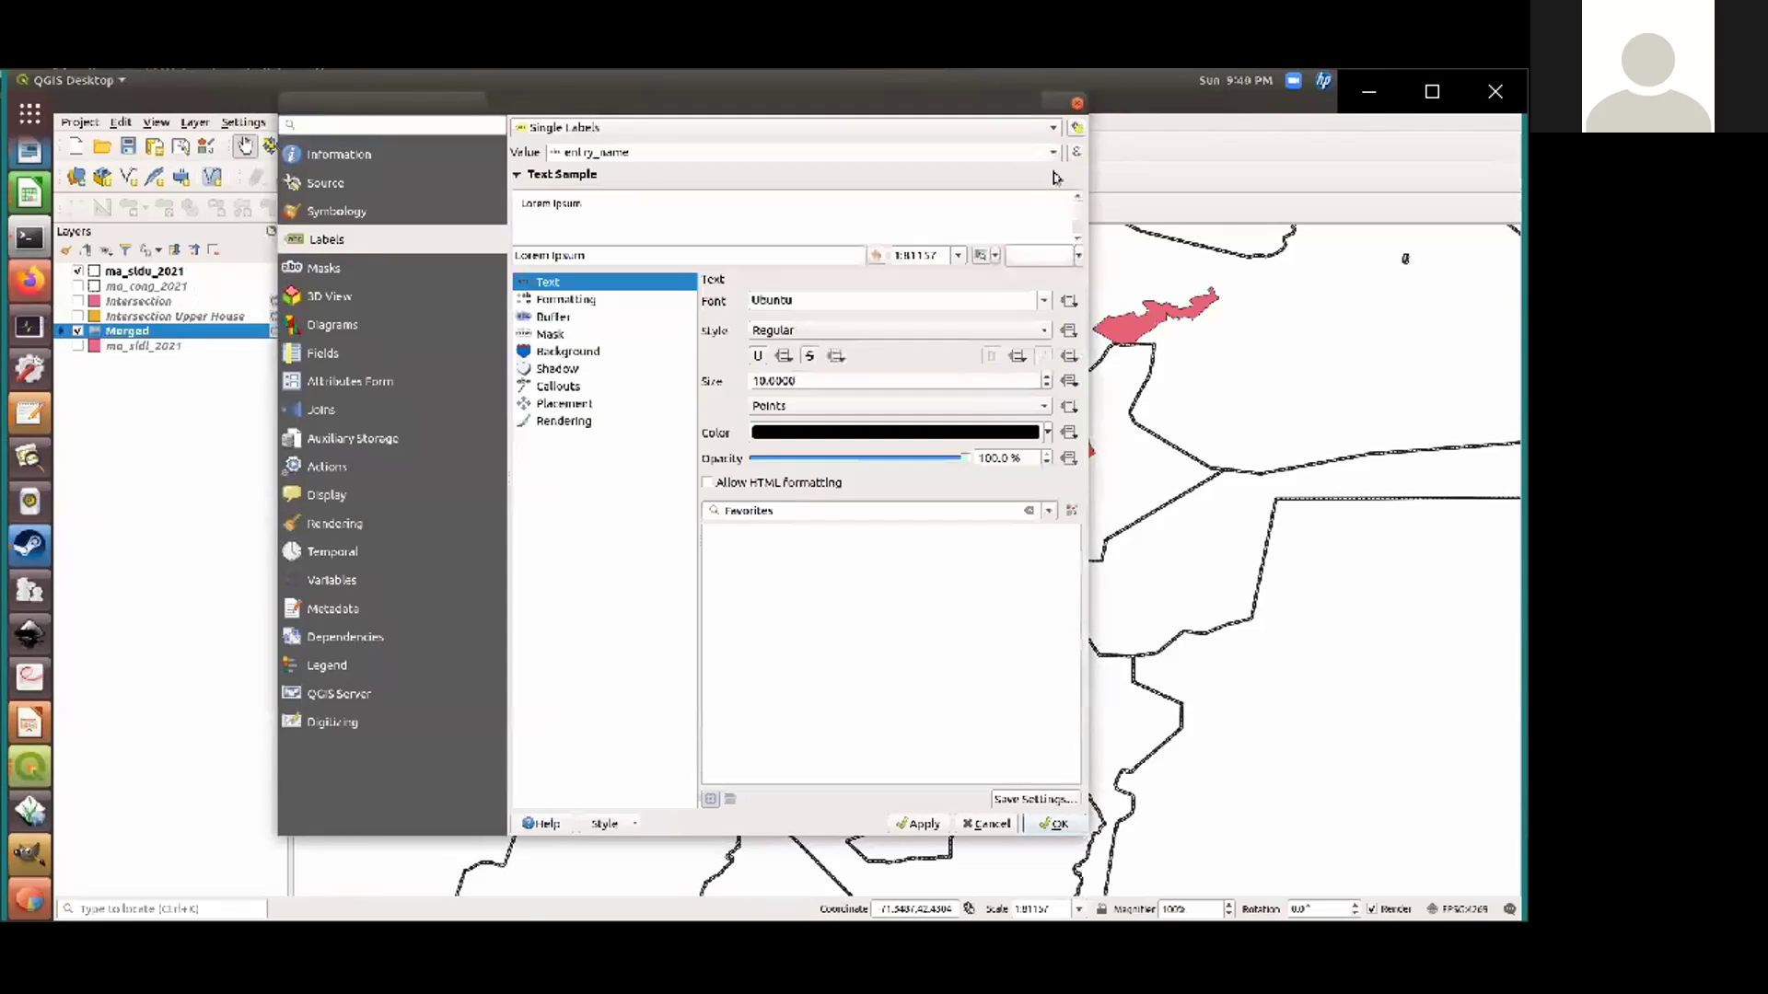
click(923, 822)
Set the Merged layer's label placement mode to Horizontal, apply it and close the layer properties
click(605, 405)
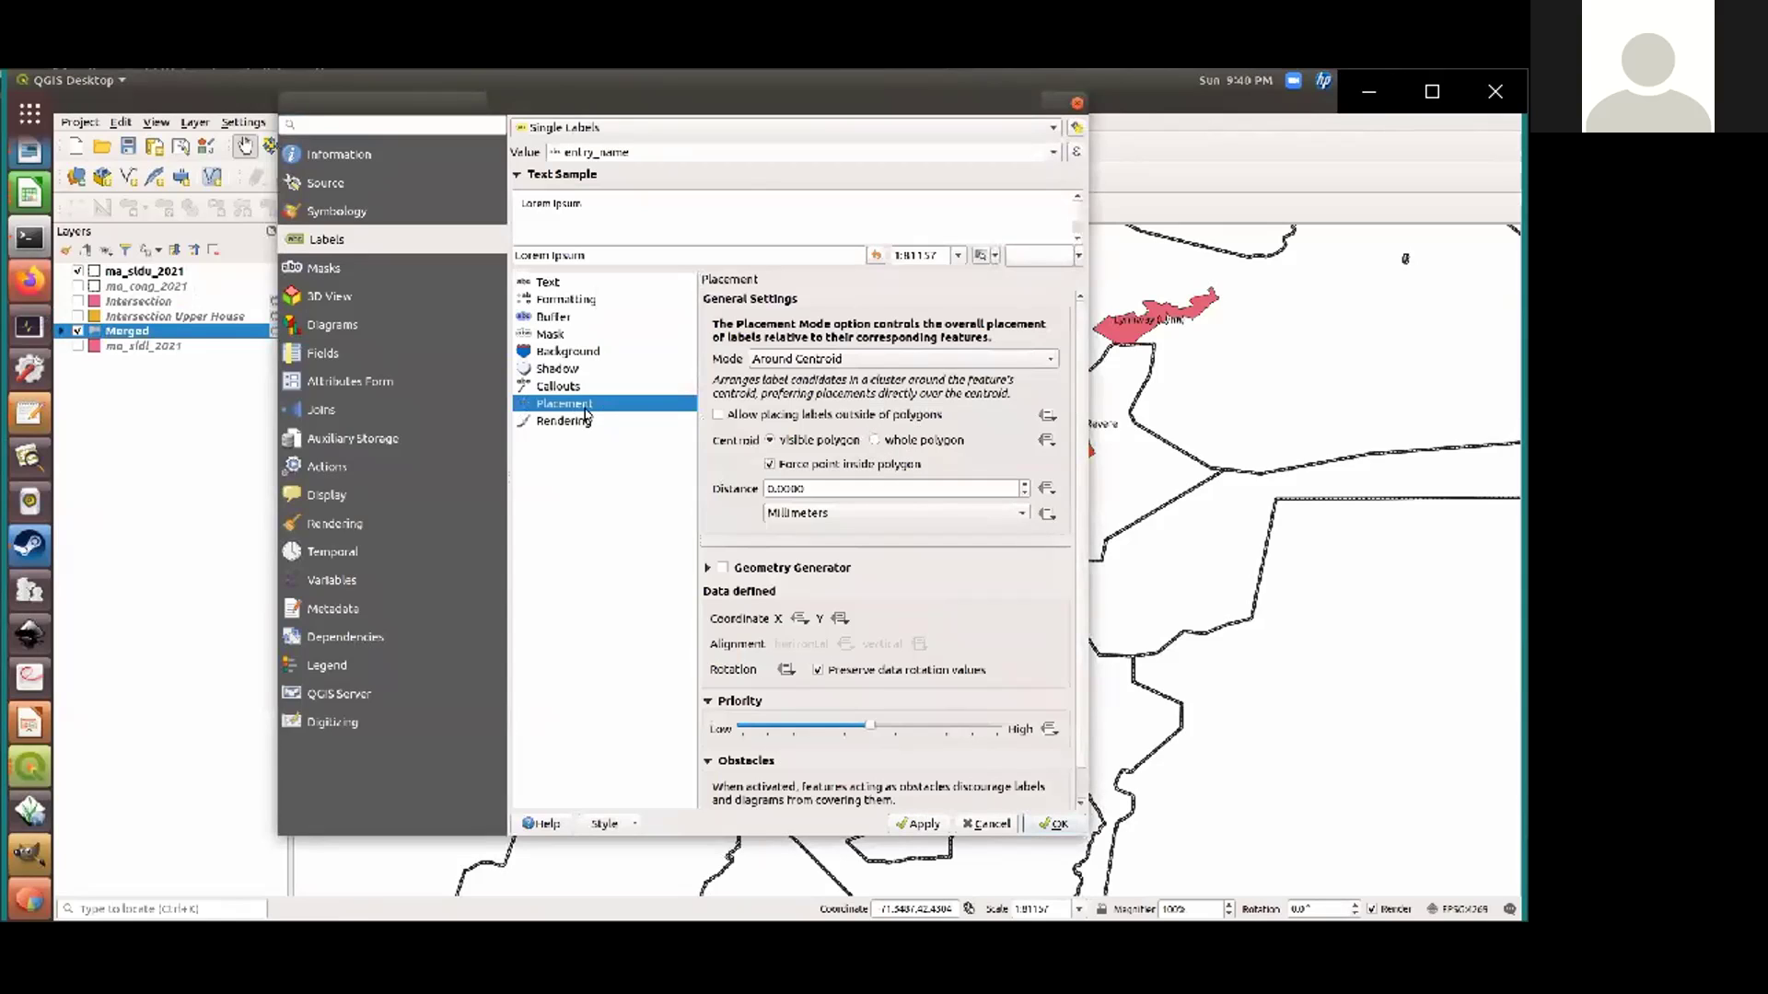
click(866, 360)
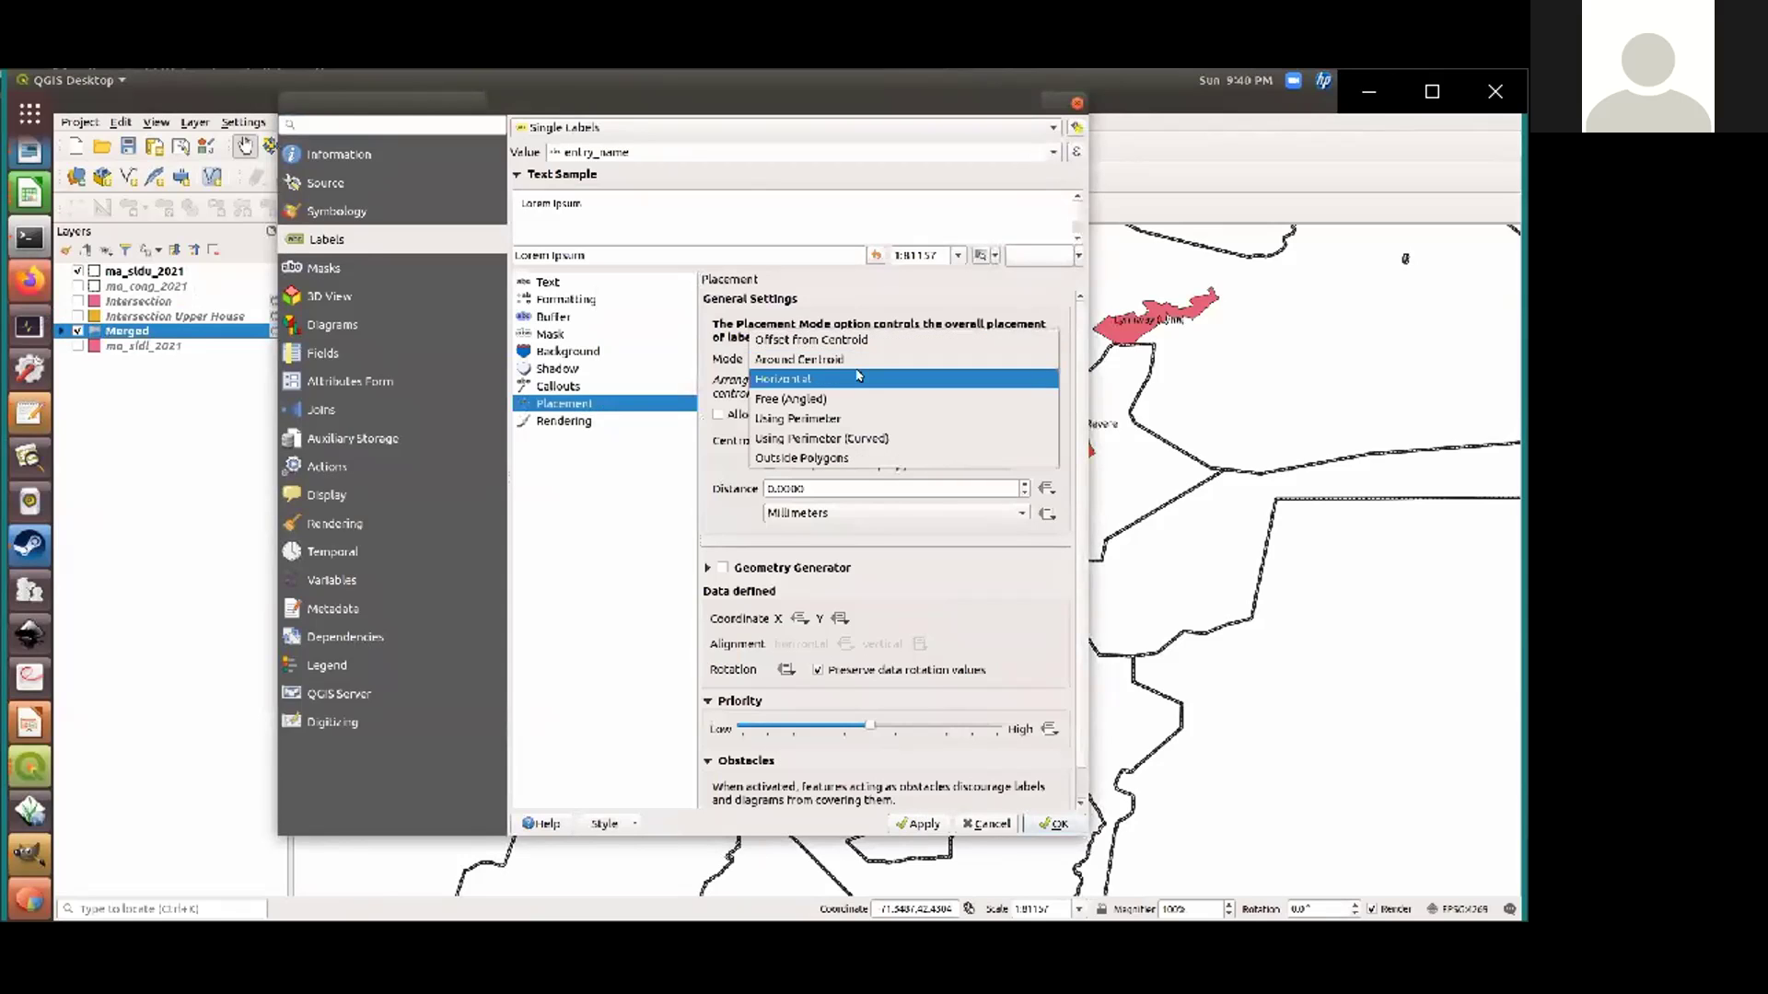
click(861, 377)
click(916, 824)
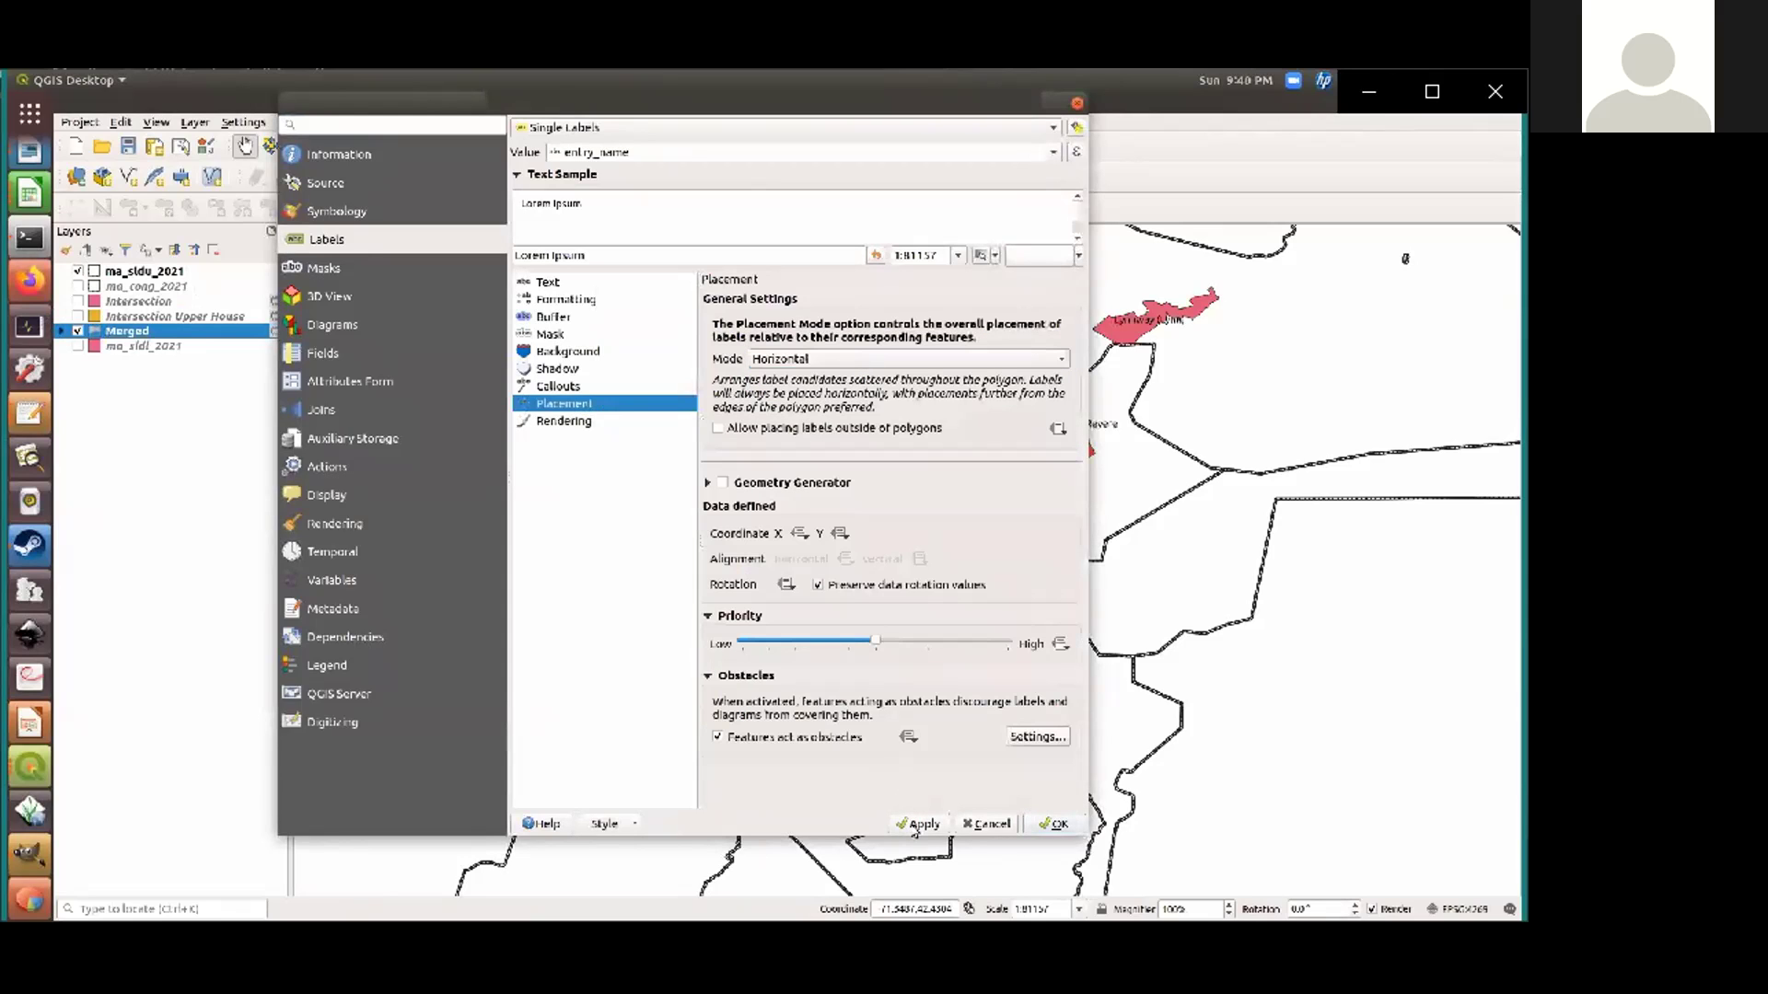
click(1055, 824)
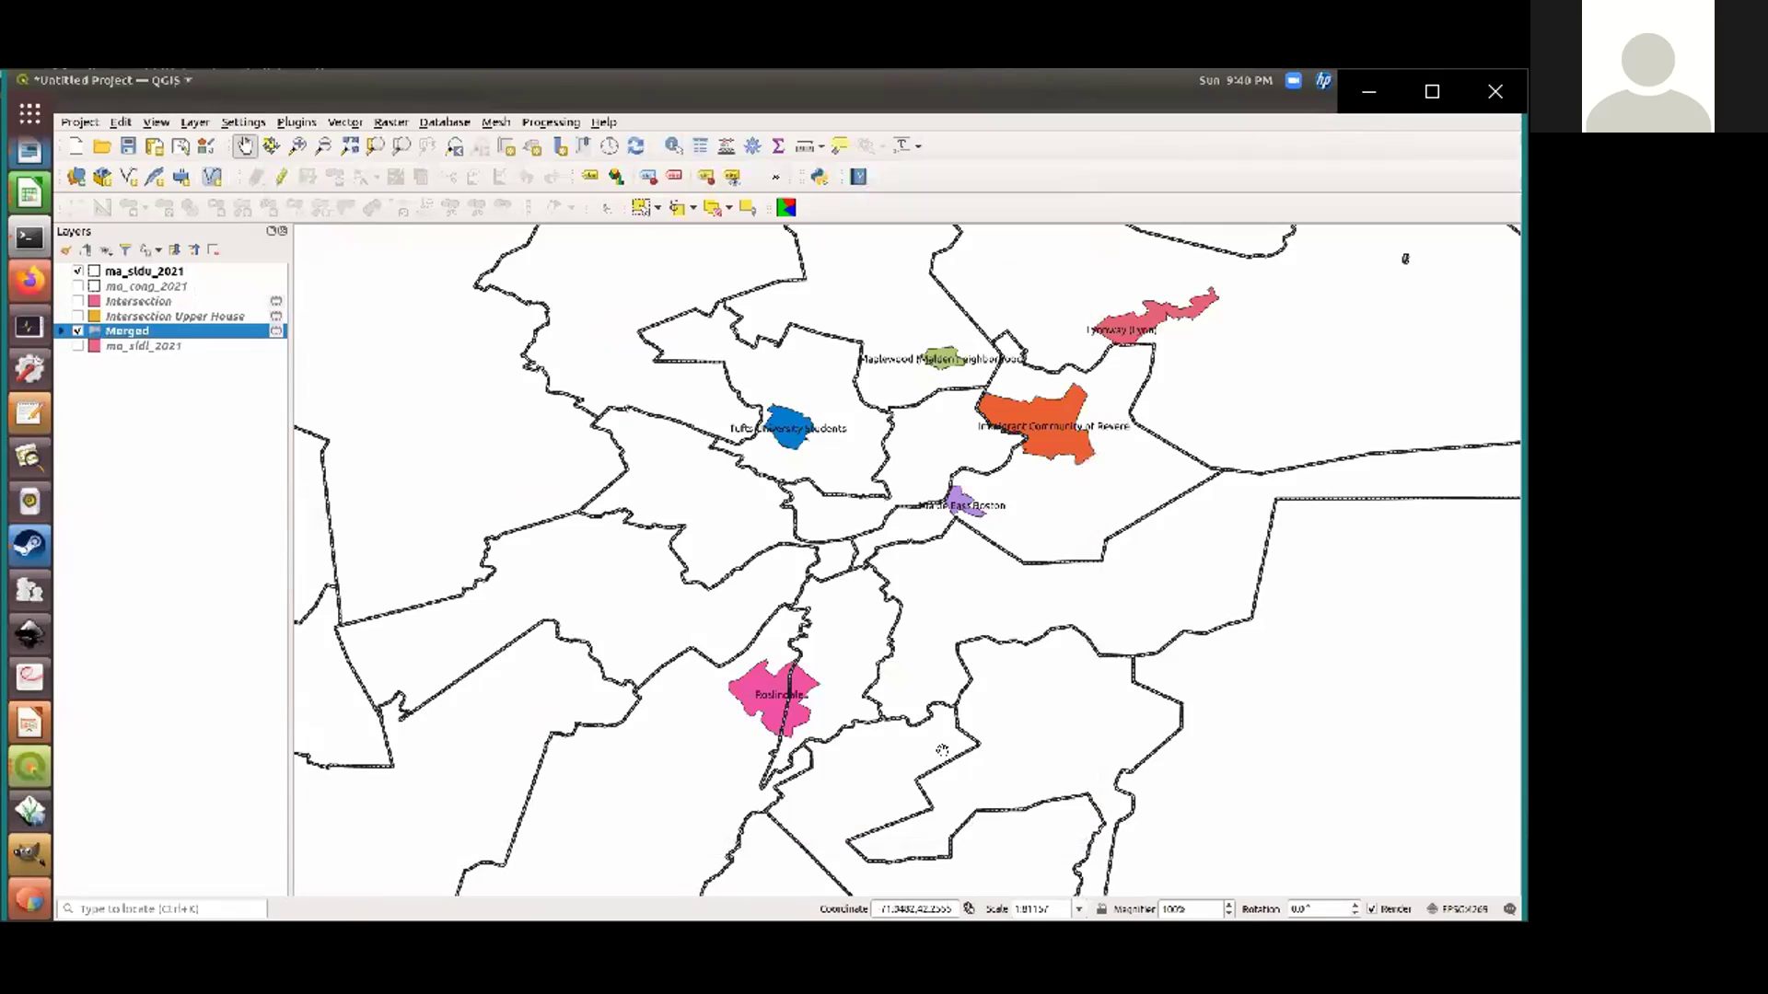
Examine the labeled communities against the senate district boundaries, from greater Boston and Roslindale out to central Massachusetts
drag(958, 415, 943, 346)
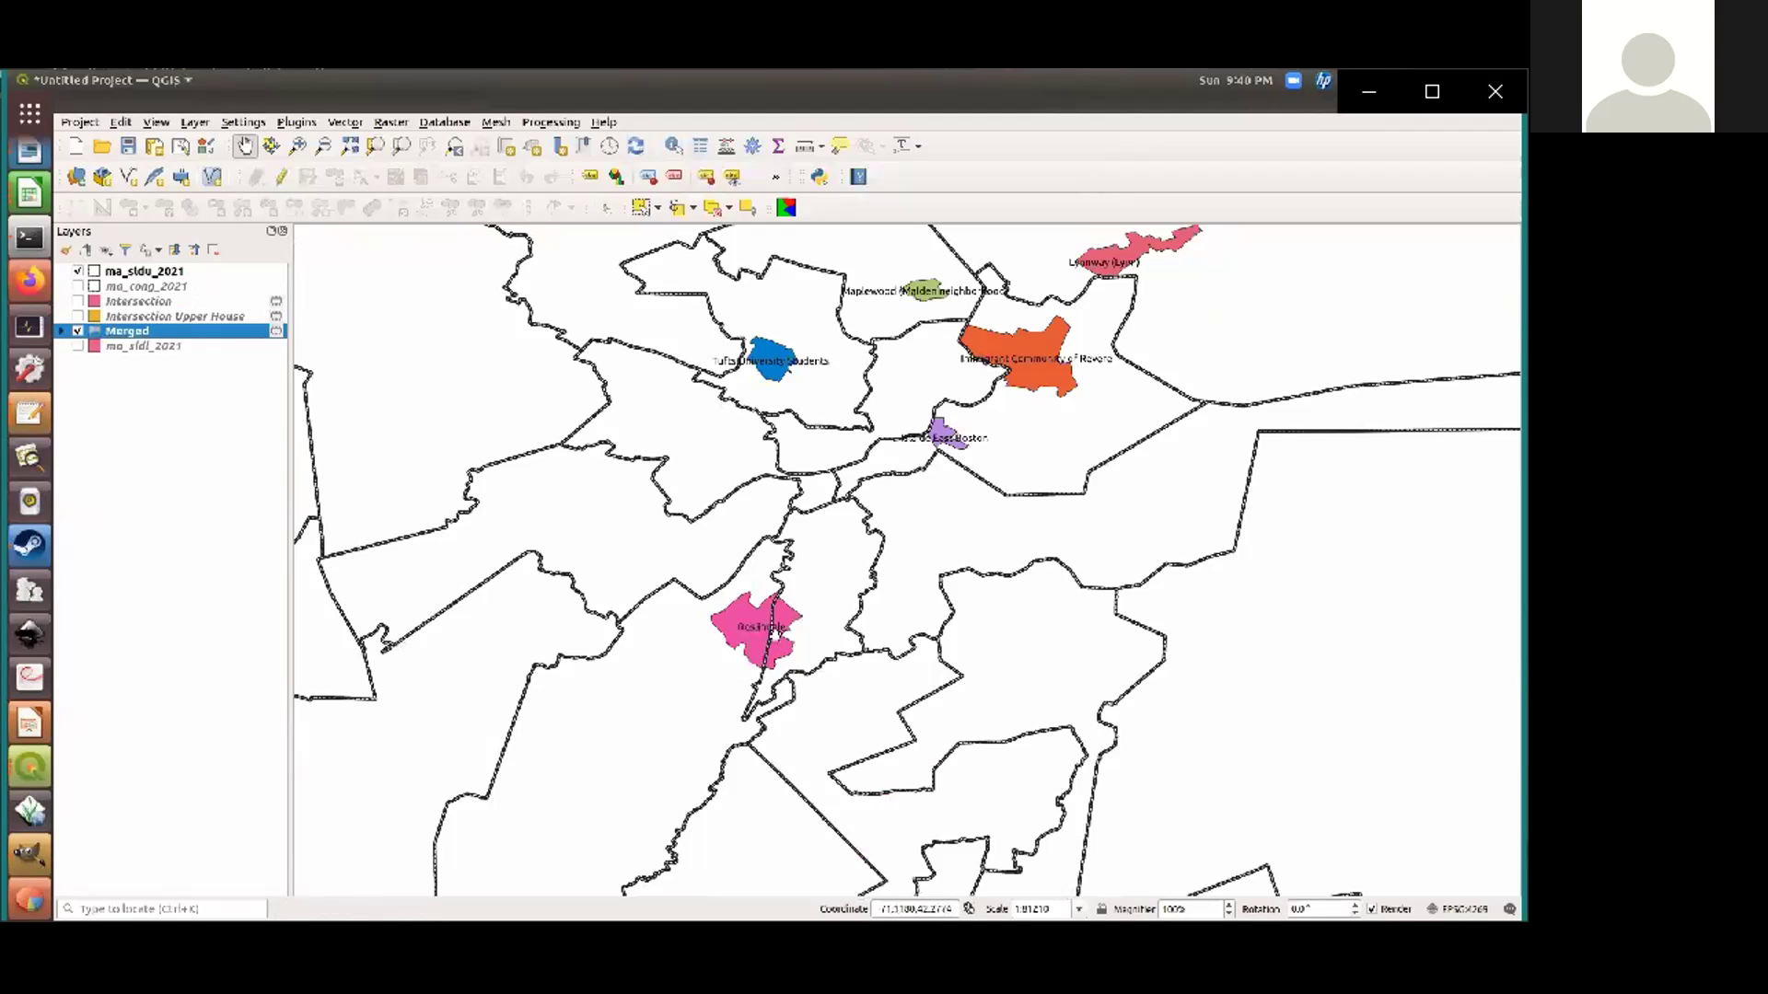
drag(1017, 363, 1001, 431)
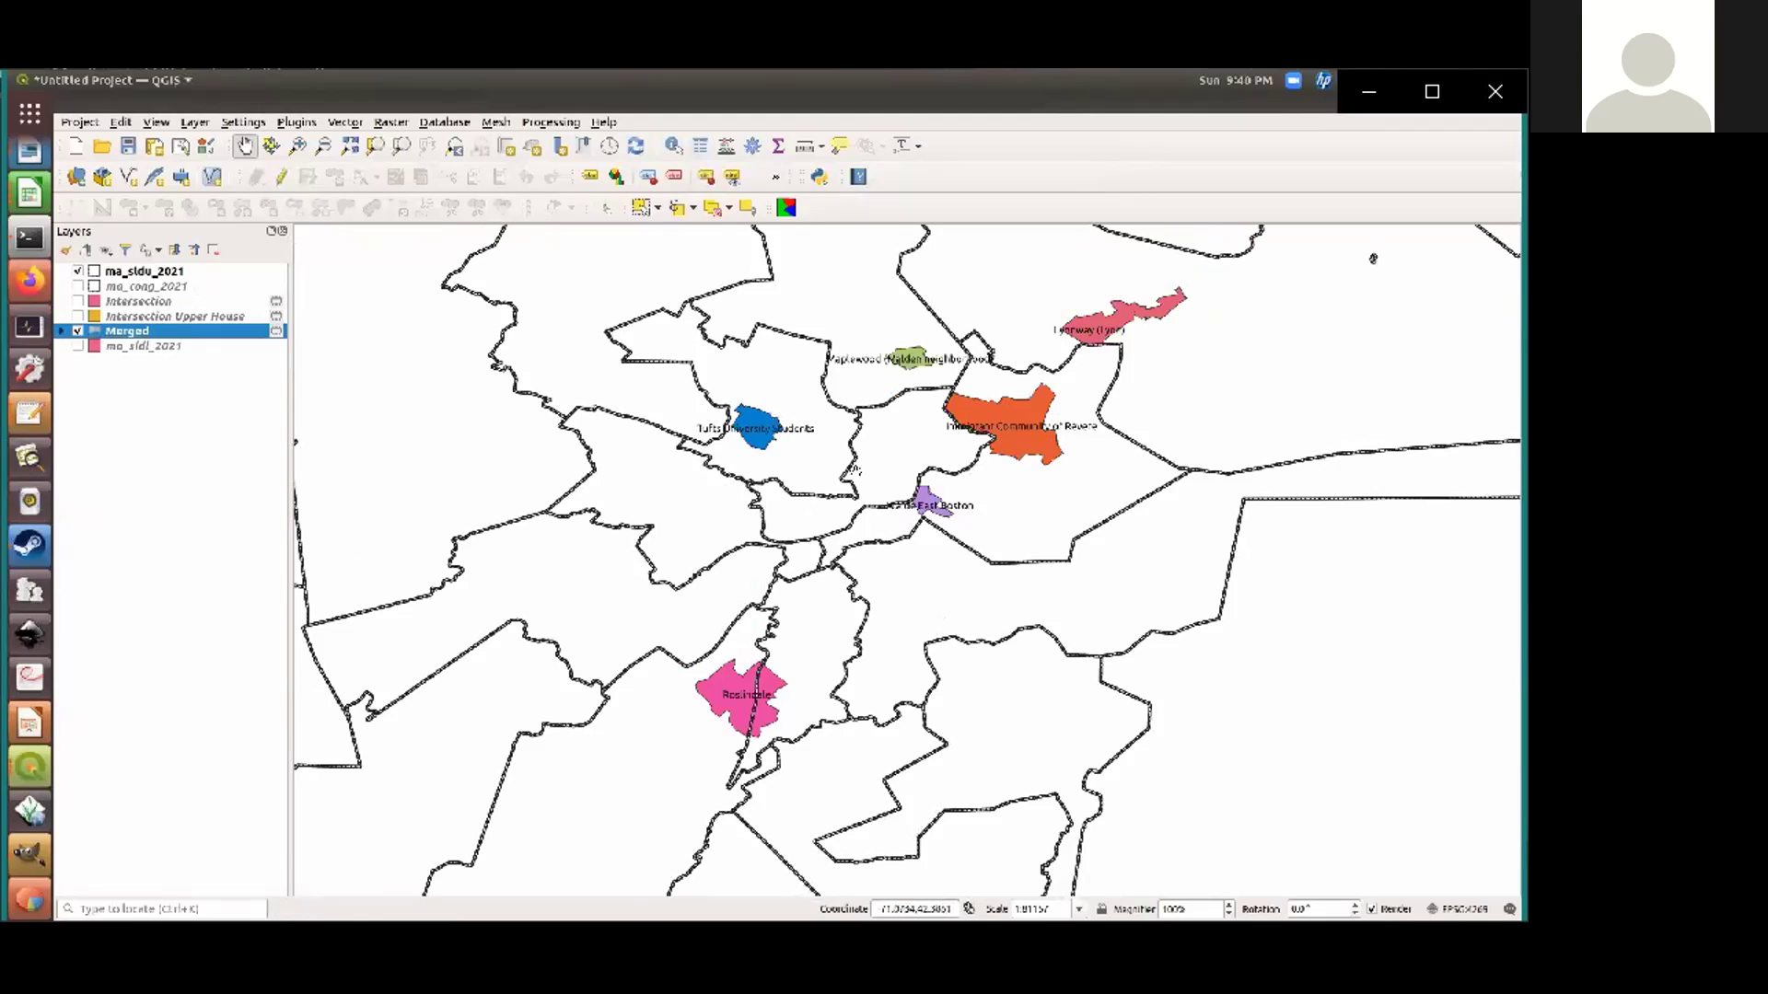
scroll(778, 564, down, 1)
scroll(778, 563, up, 1)
scroll(763, 564, down, 4)
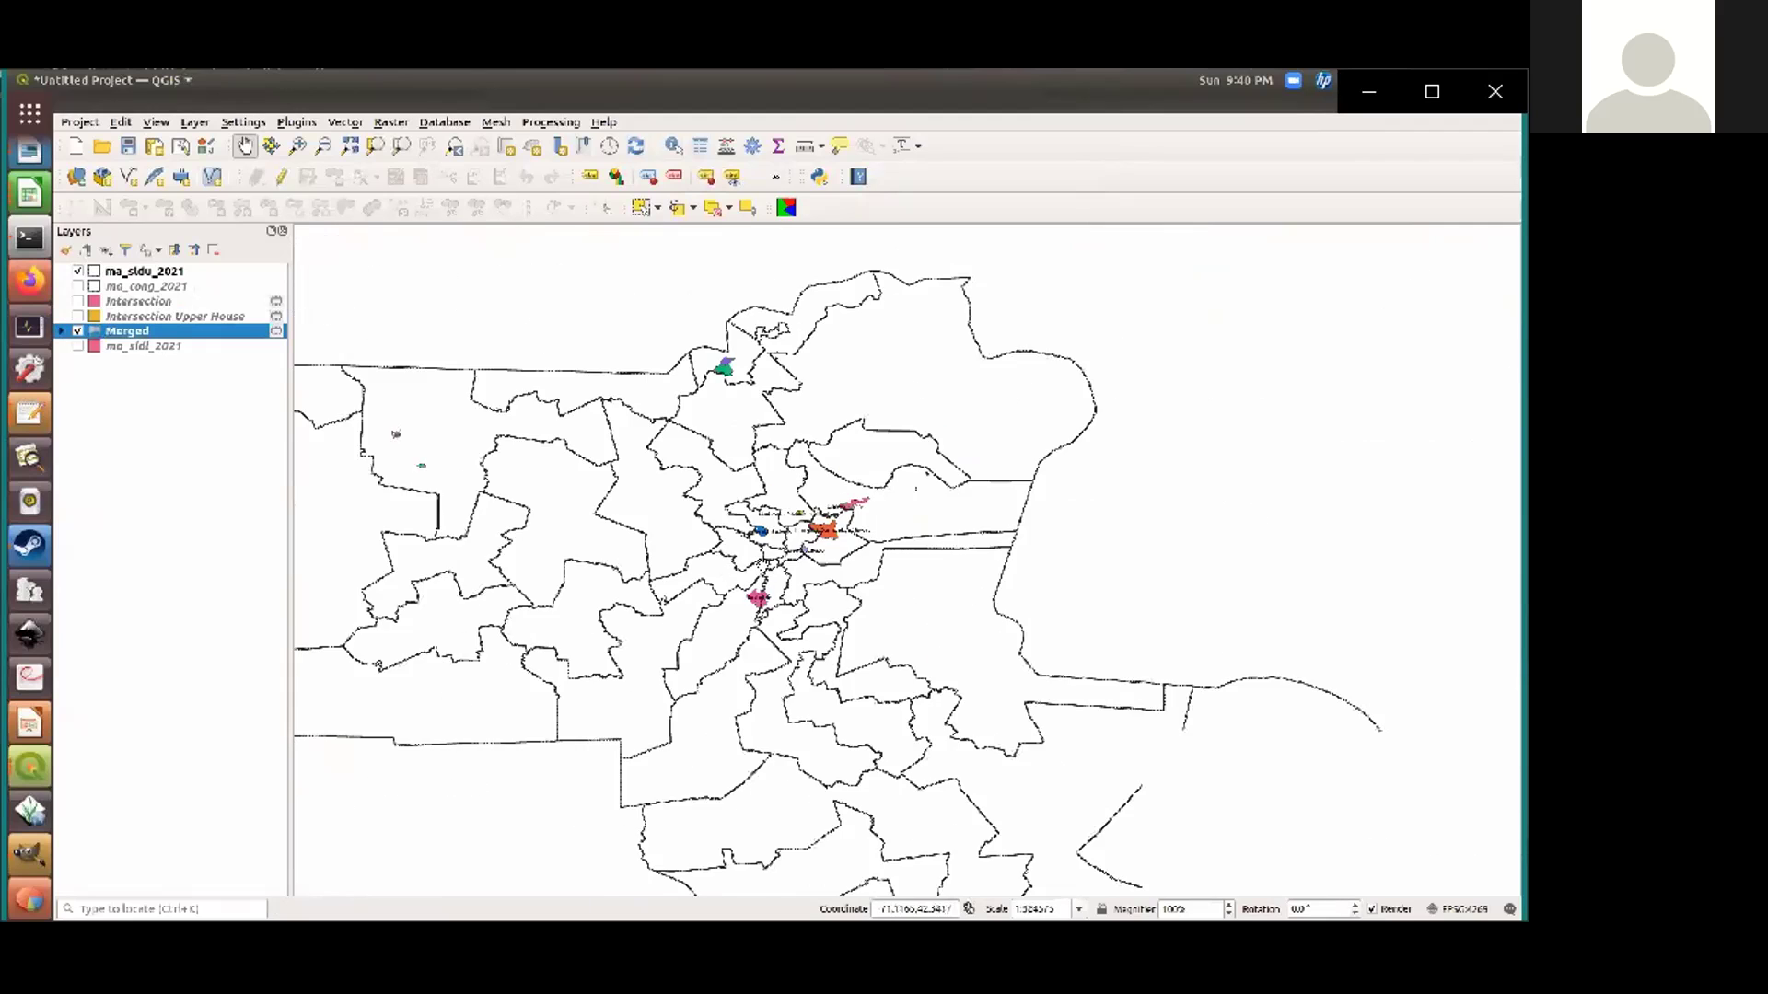
drag(675, 585, 709, 532)
scroll(710, 532, up, 5)
scroll(751, 562, down, 2)
scroll(787, 589, up, 4)
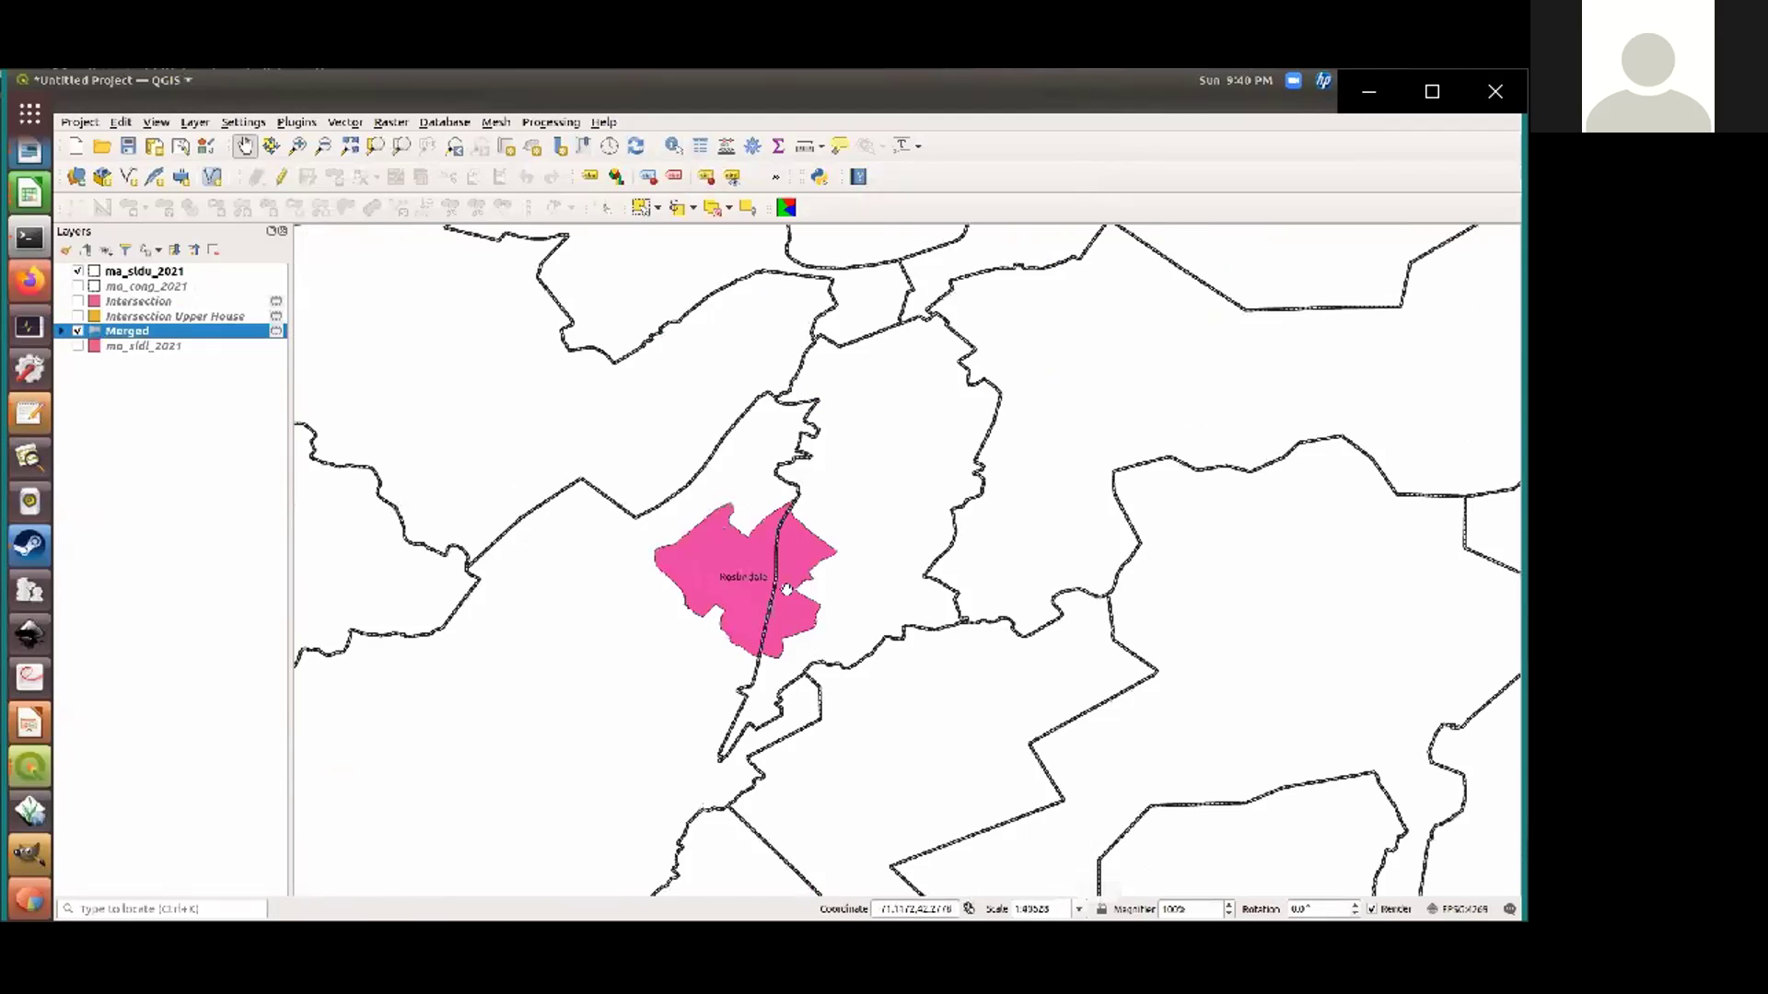
scroll(786, 589, down, 1)
drag(786, 589, 1040, 572)
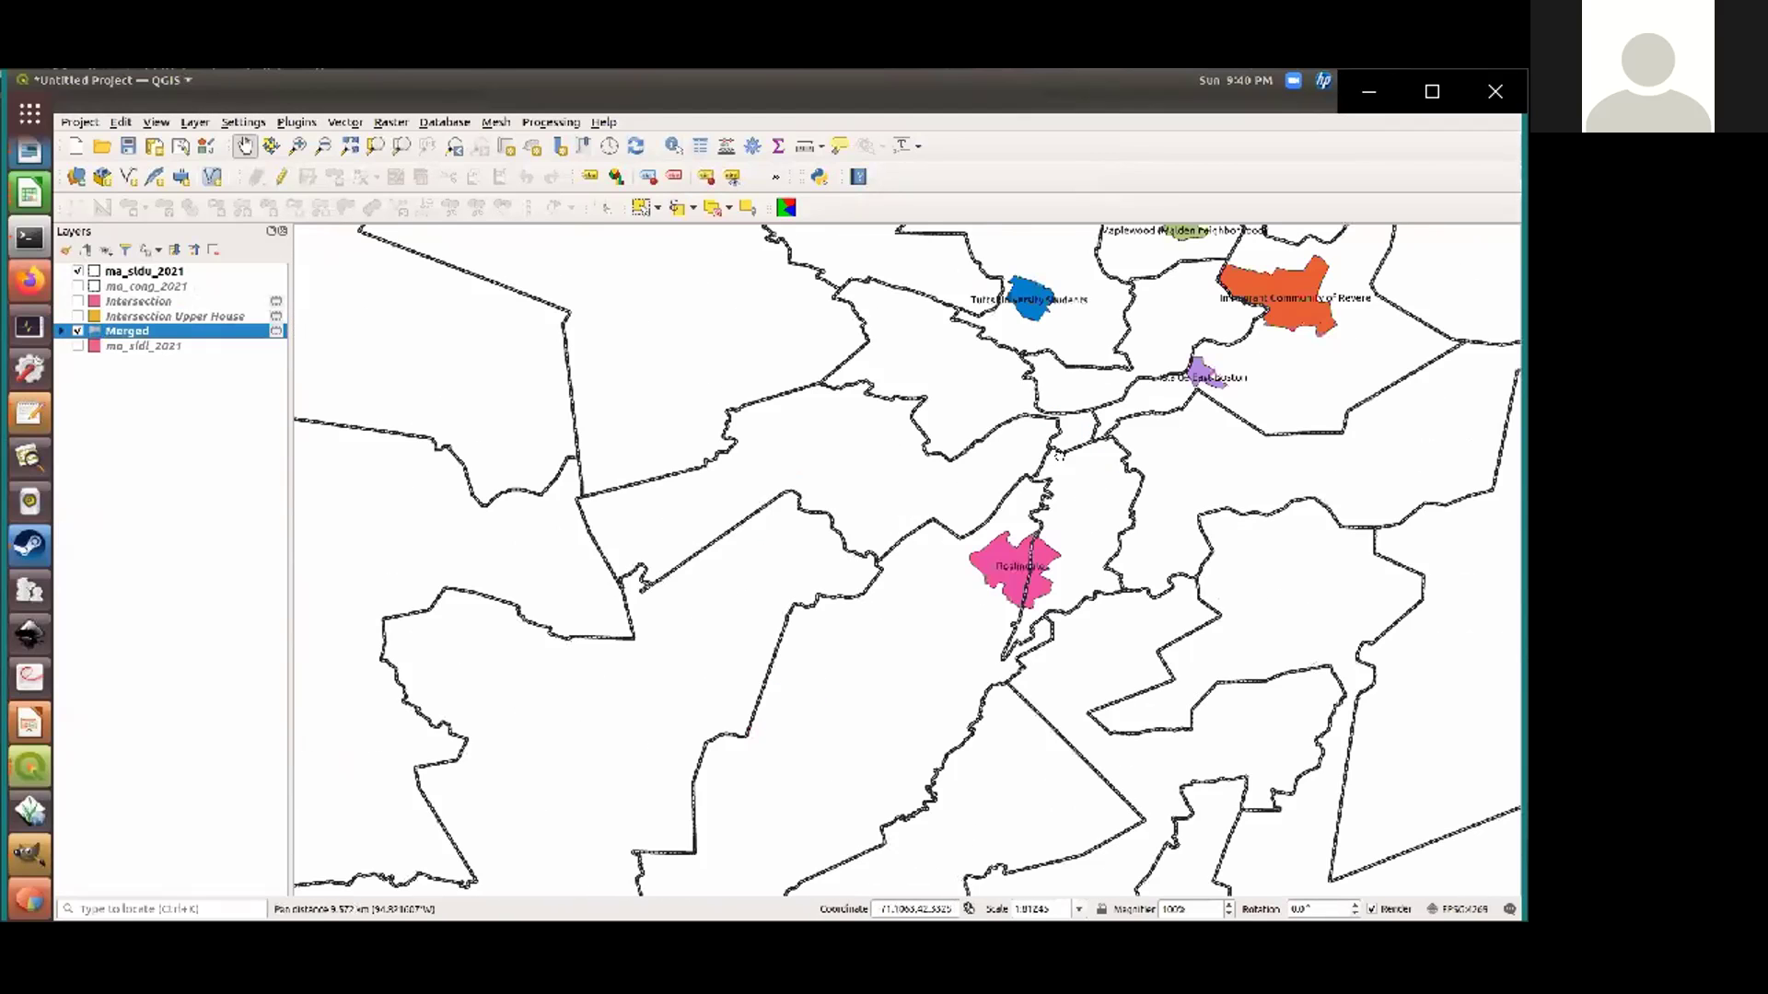
scroll(703, 619, down, 1)
drag(297, 669, 940, 632)
scroll(634, 494, down, 1)
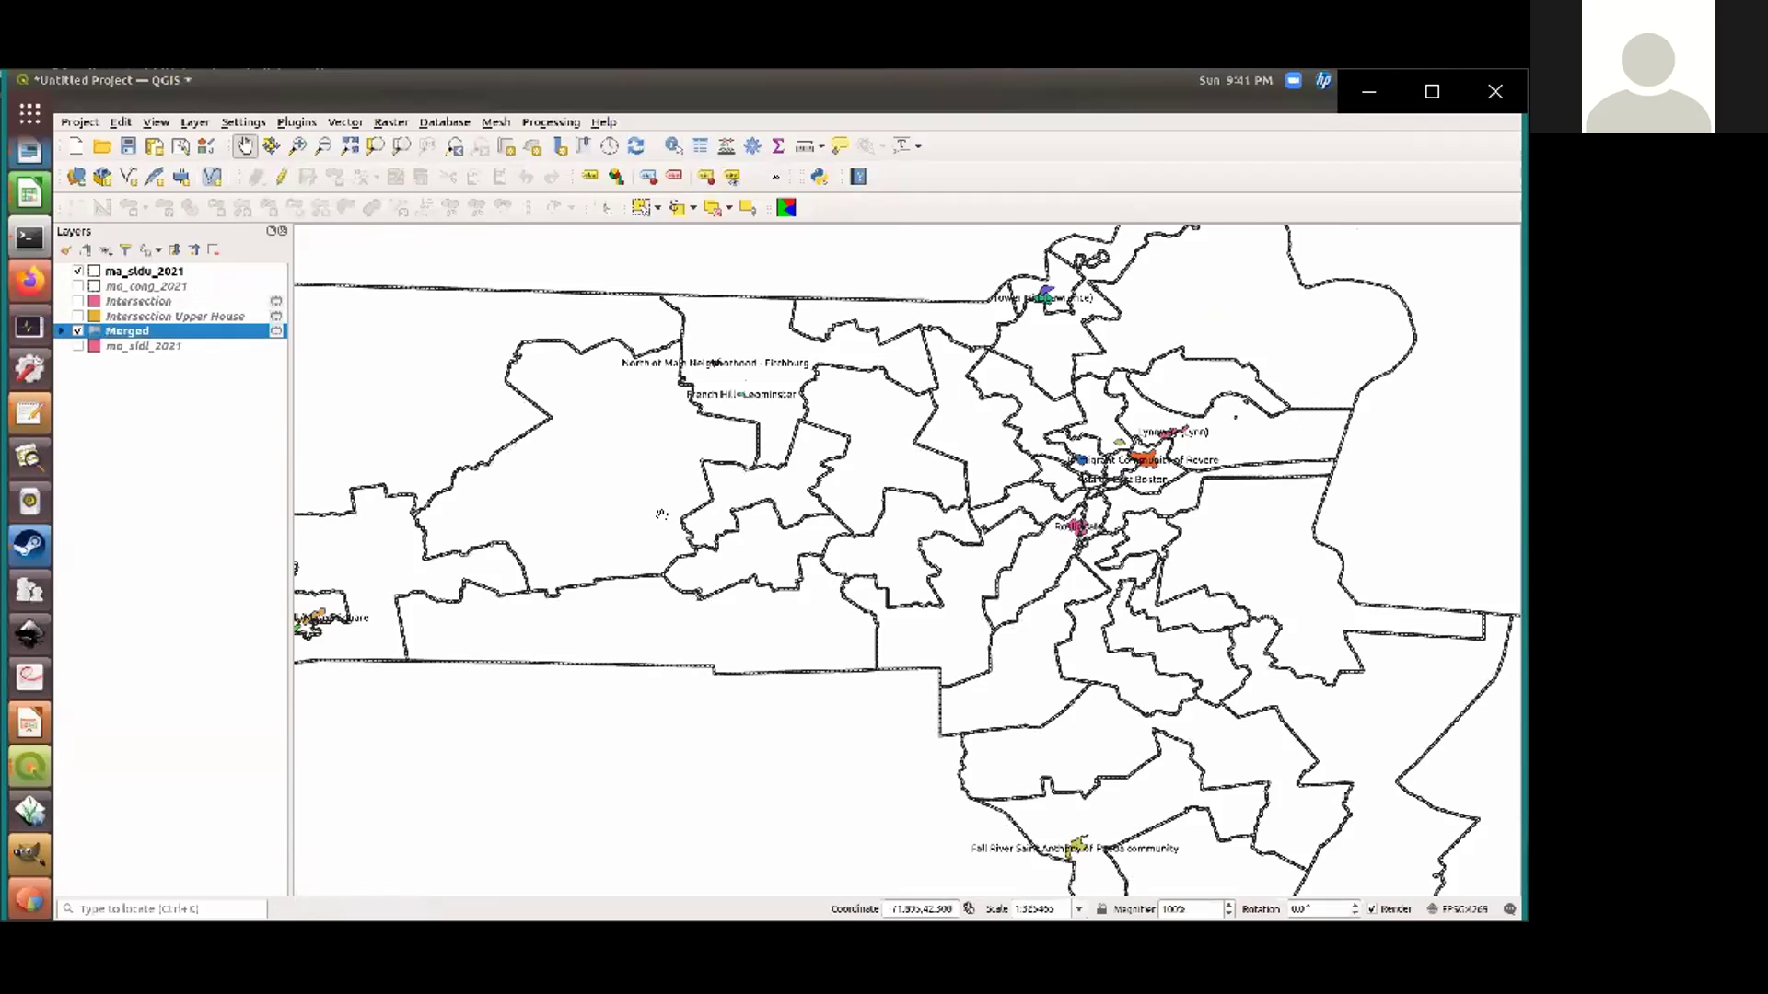